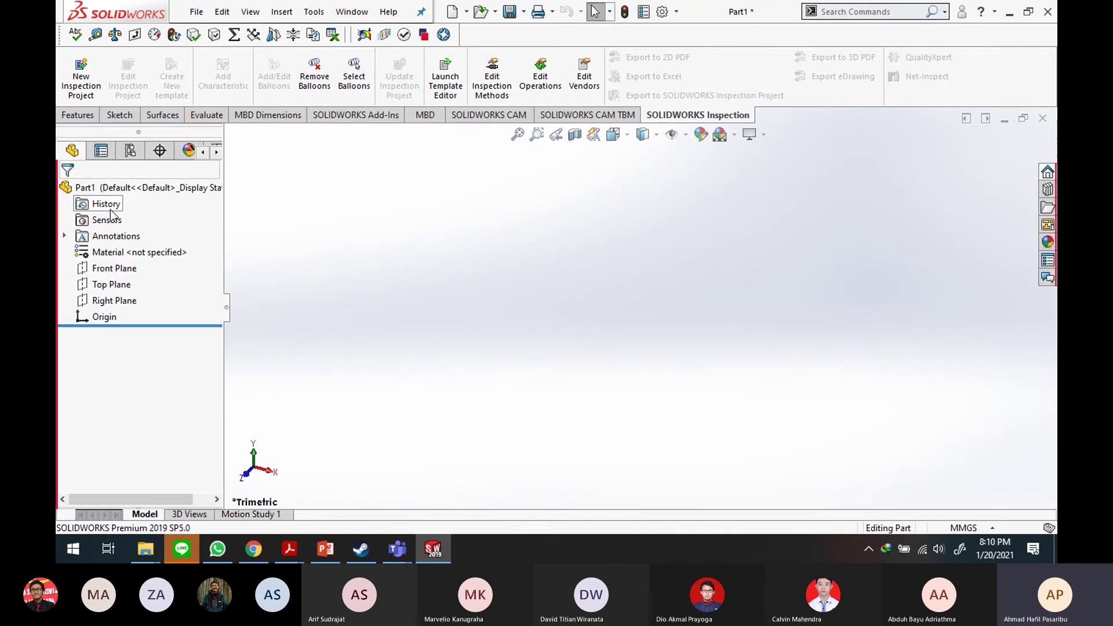
Step: Start a sketch on the Top Plane and draw a circle centred on the origin with a radius of about 26 mm
left_click(118, 284)
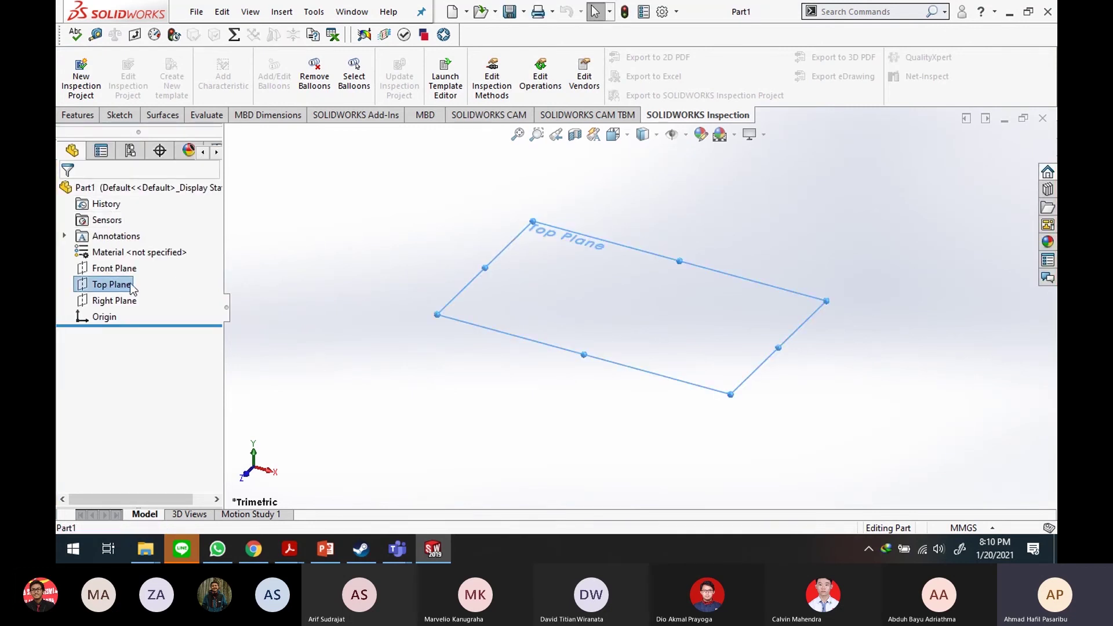
right_click(113, 286)
left_click(127, 265)
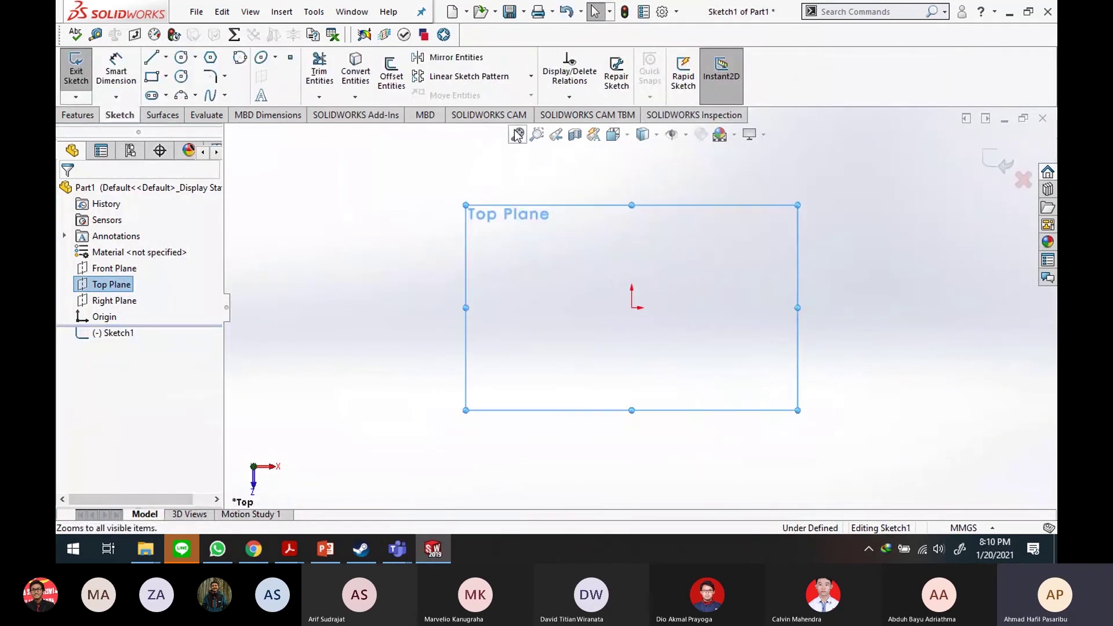
left_click(181, 75)
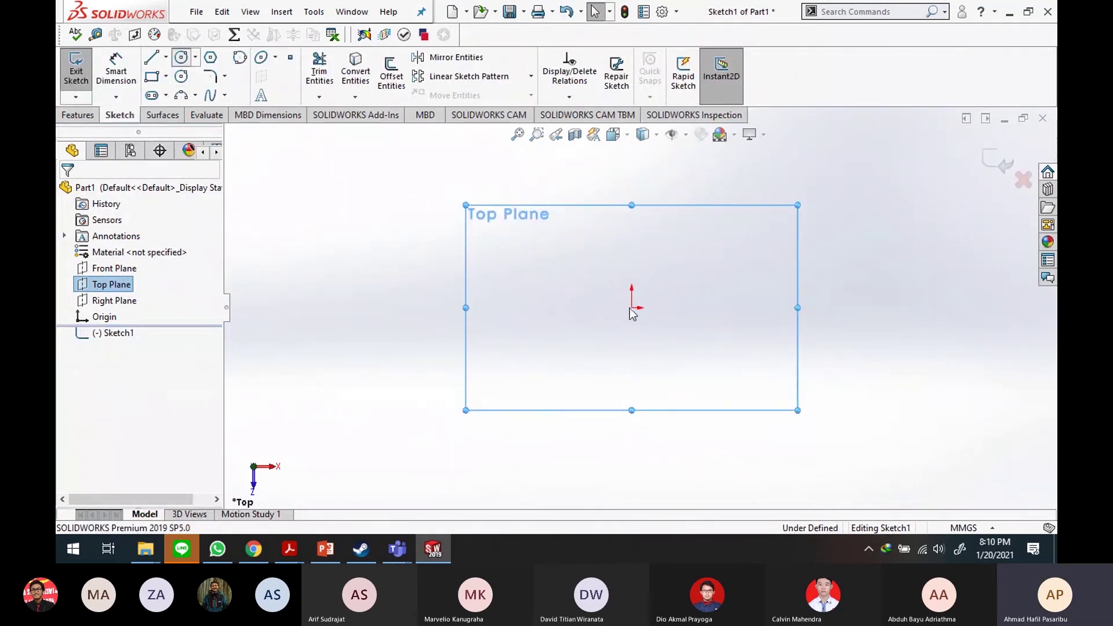
left_click(632, 307)
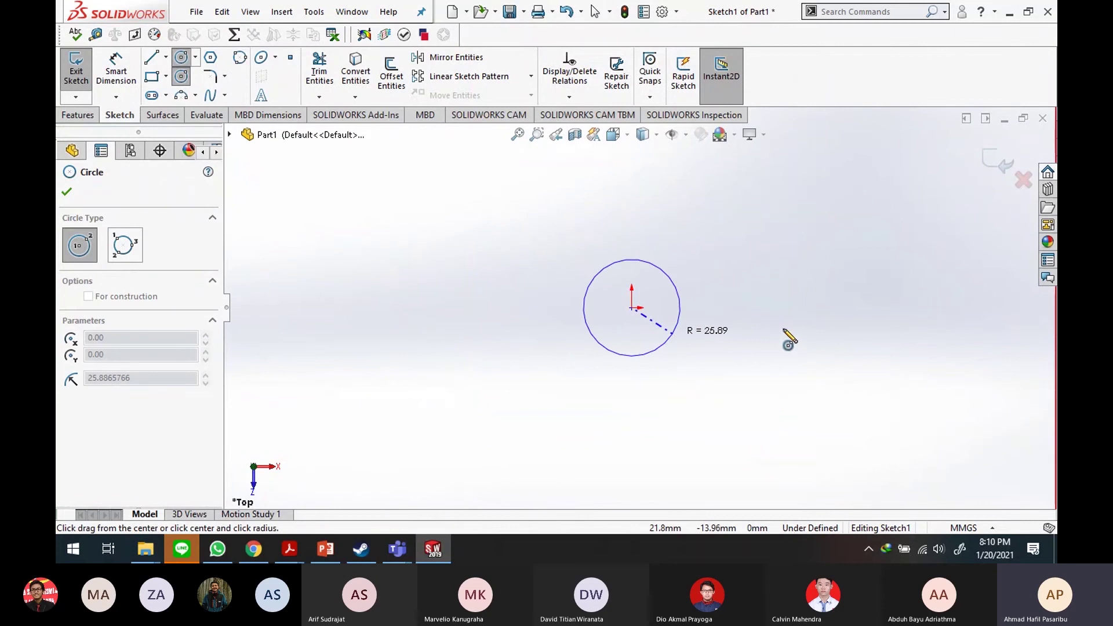
left_click(676, 279)
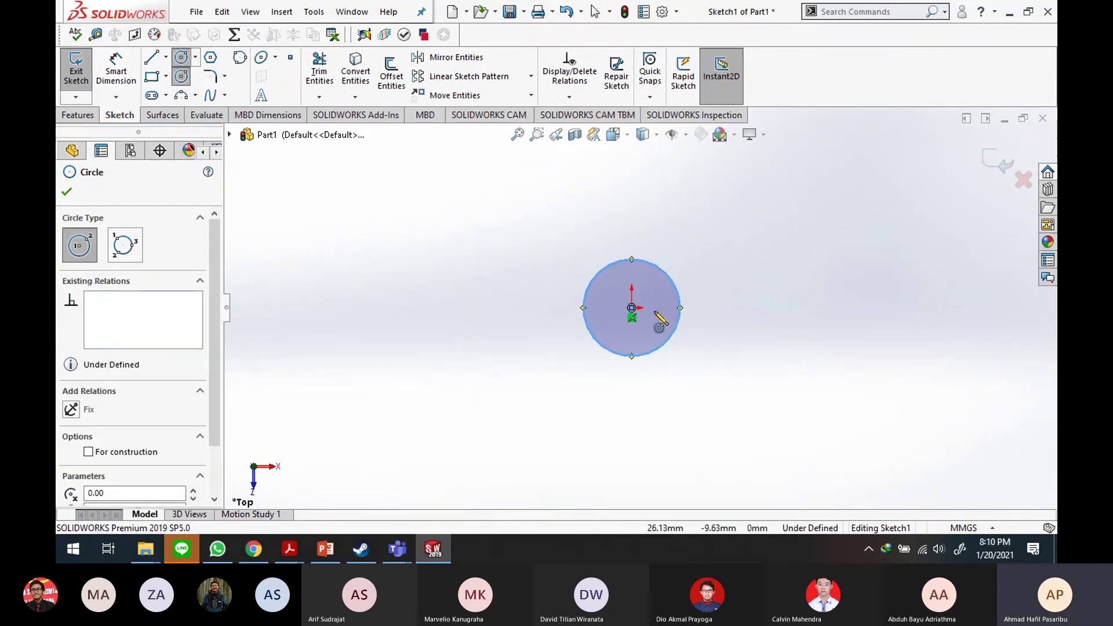
left_click(679, 296)
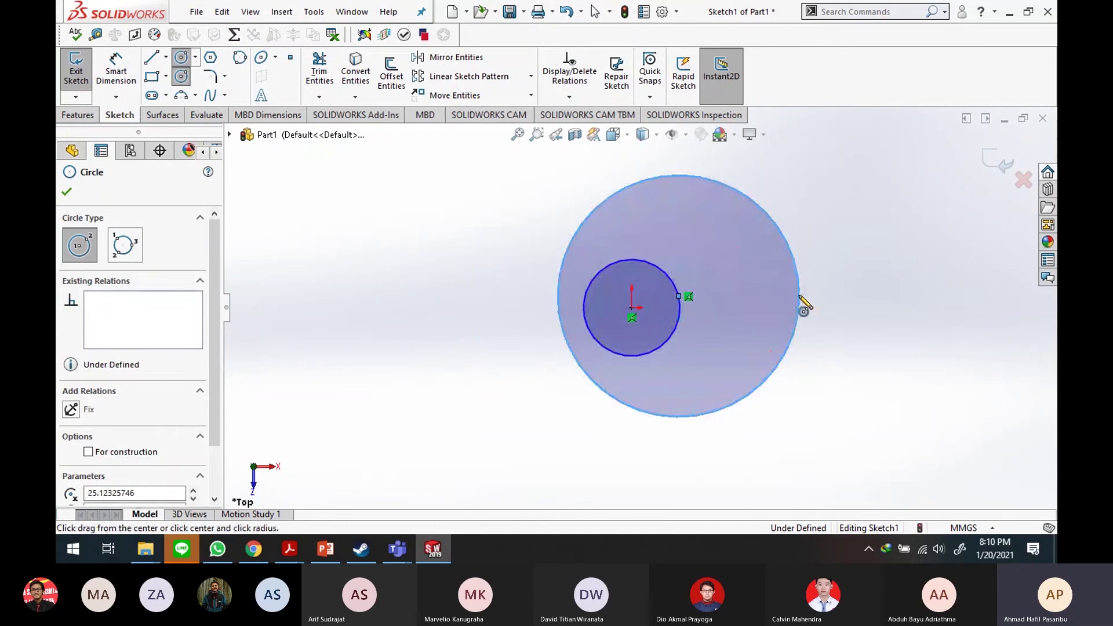
key("Escape")
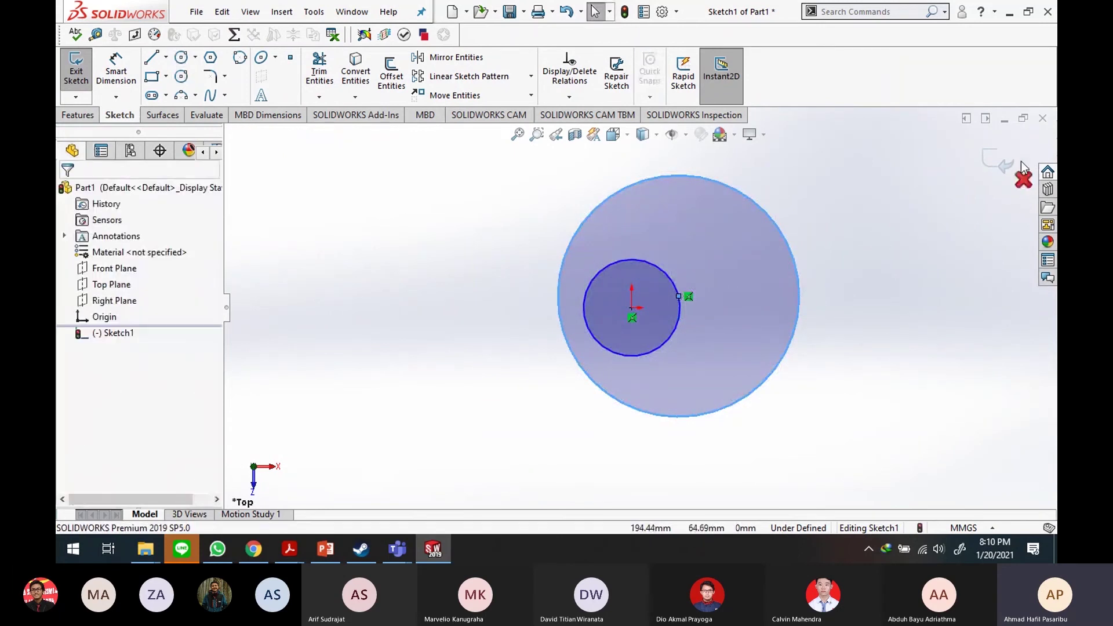
left_click(336, 75)
left_click_drag(752, 253, 807, 226)
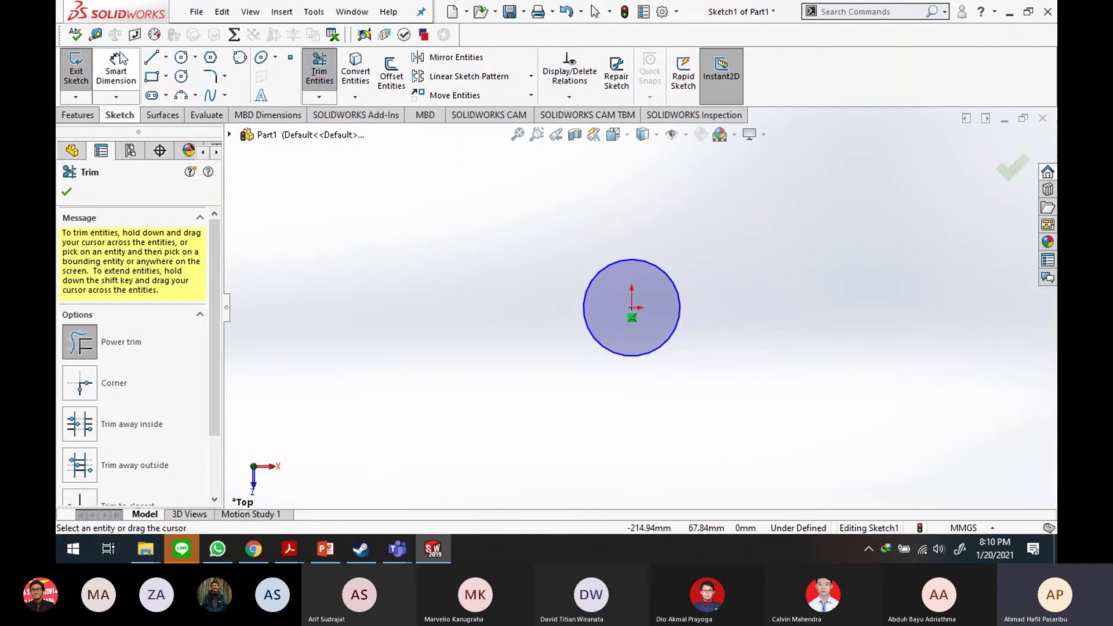
Step: Dimension the circle centred on the origin with a diameter of 25.4 mm
left_click(129, 89)
left_click(688, 305)
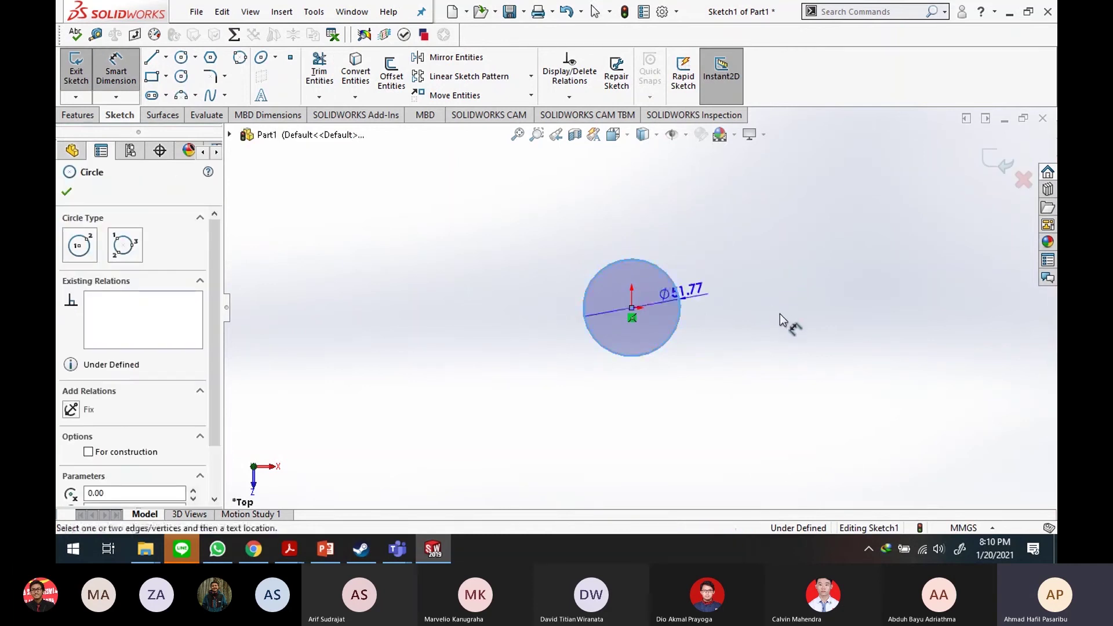
left_click(782, 317)
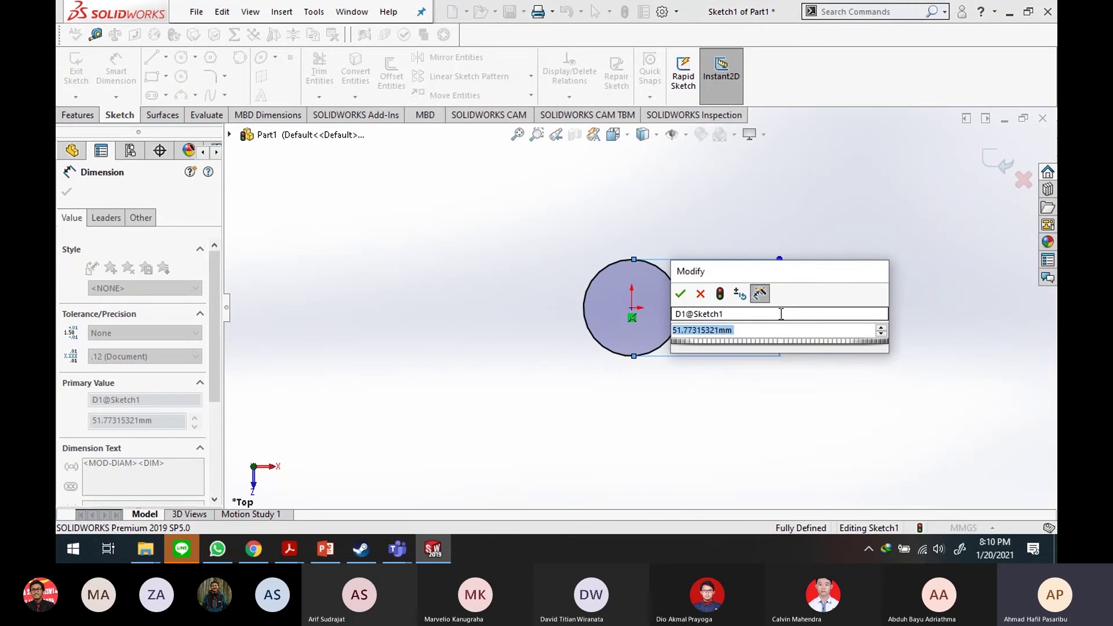
type("25")
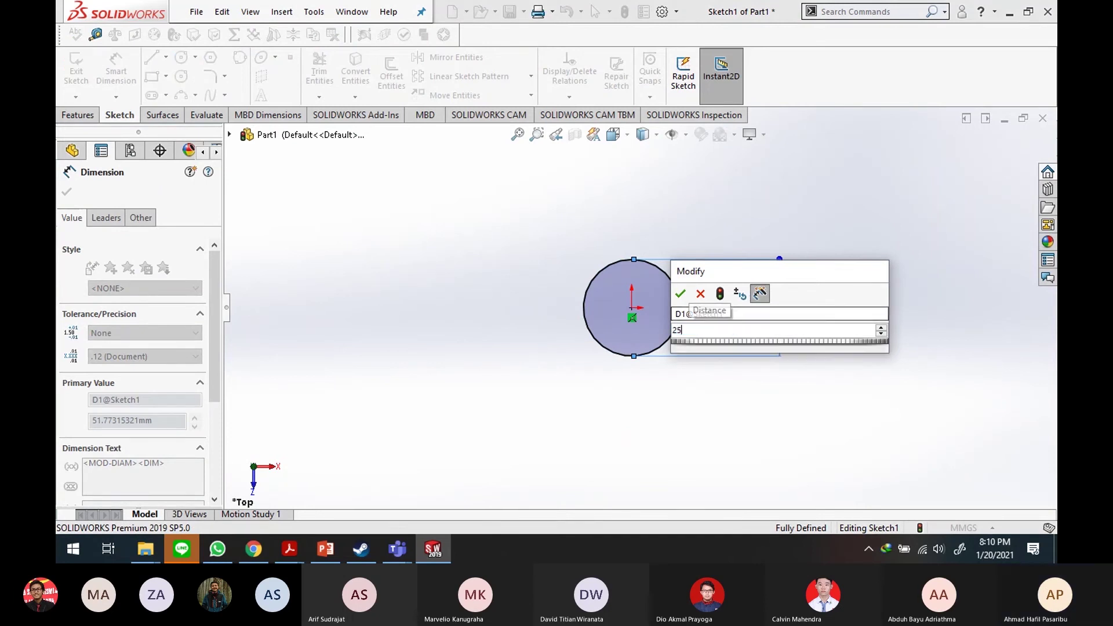
type(".4")
key("Return")
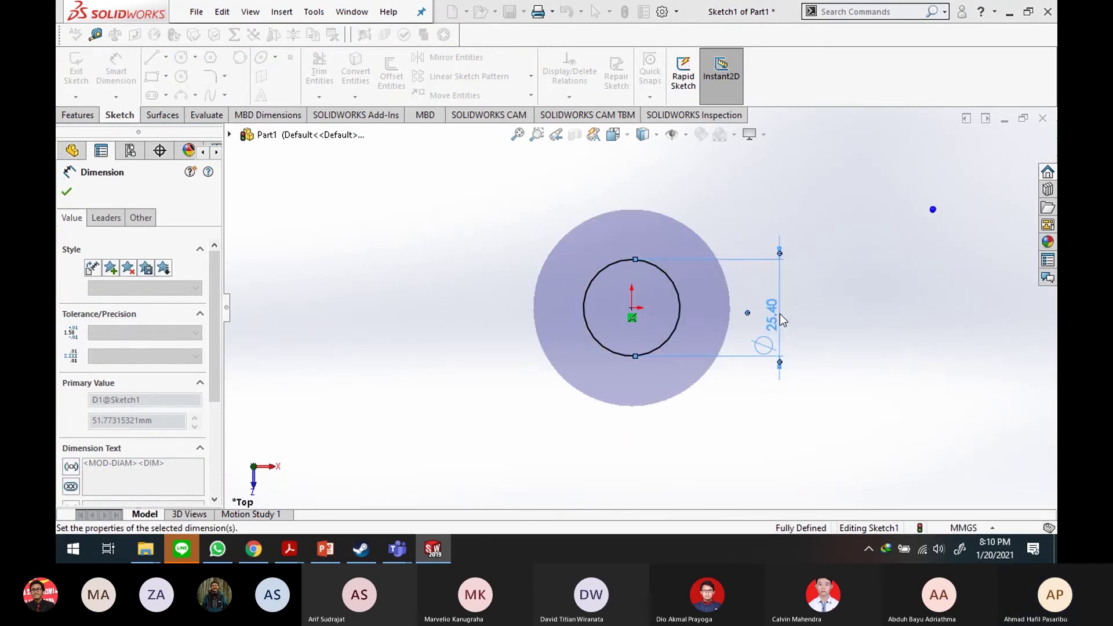
scroll(666, 304, "down", 3)
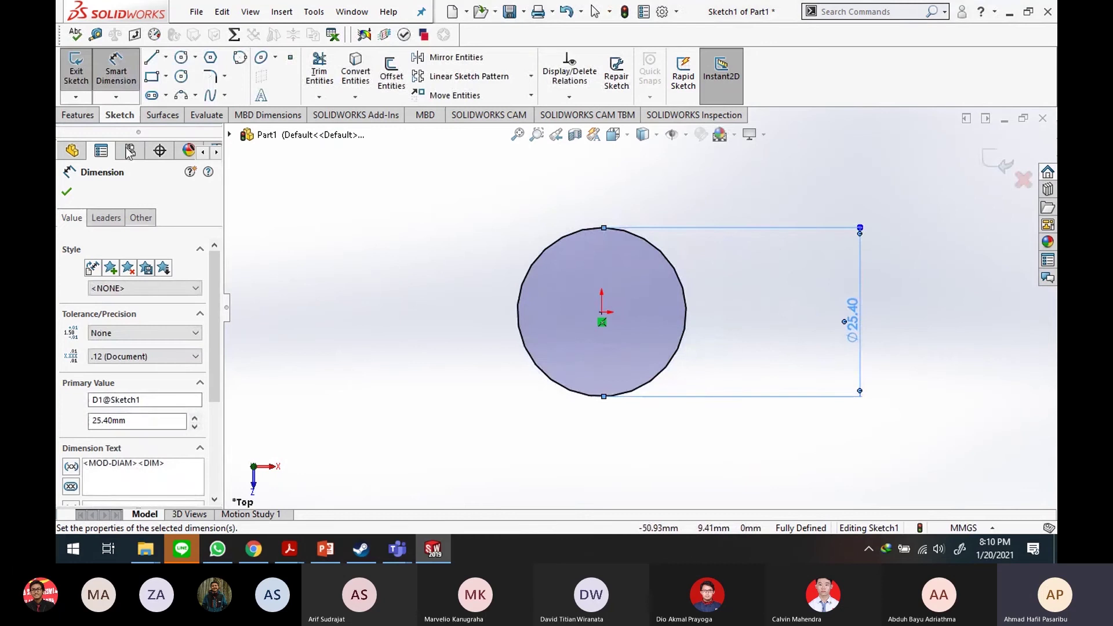
left_click(79, 116)
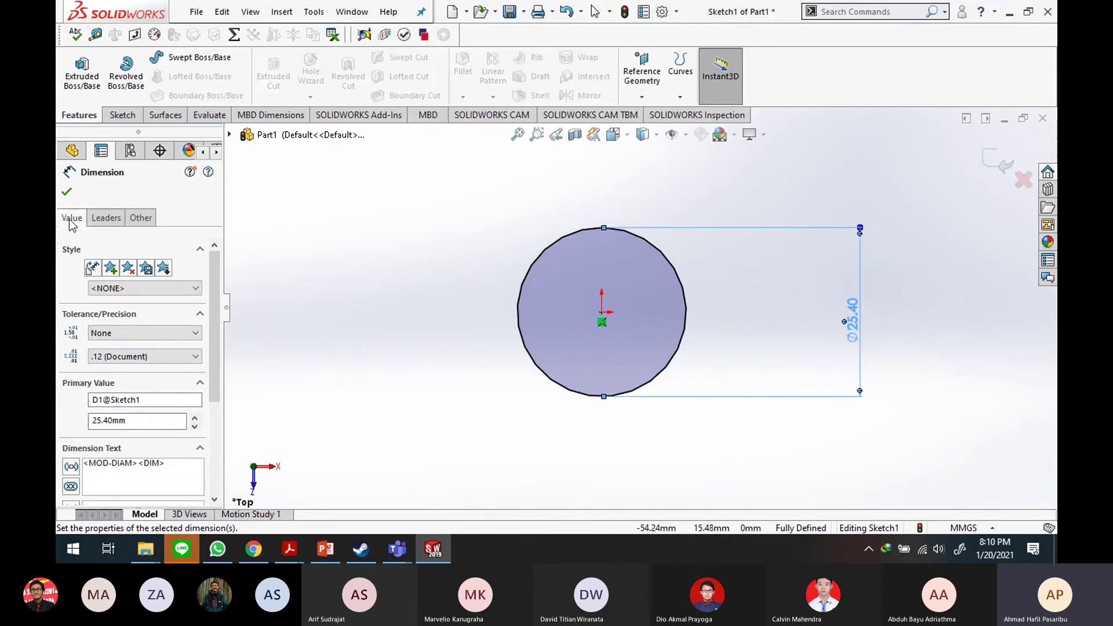
left_click(67, 192)
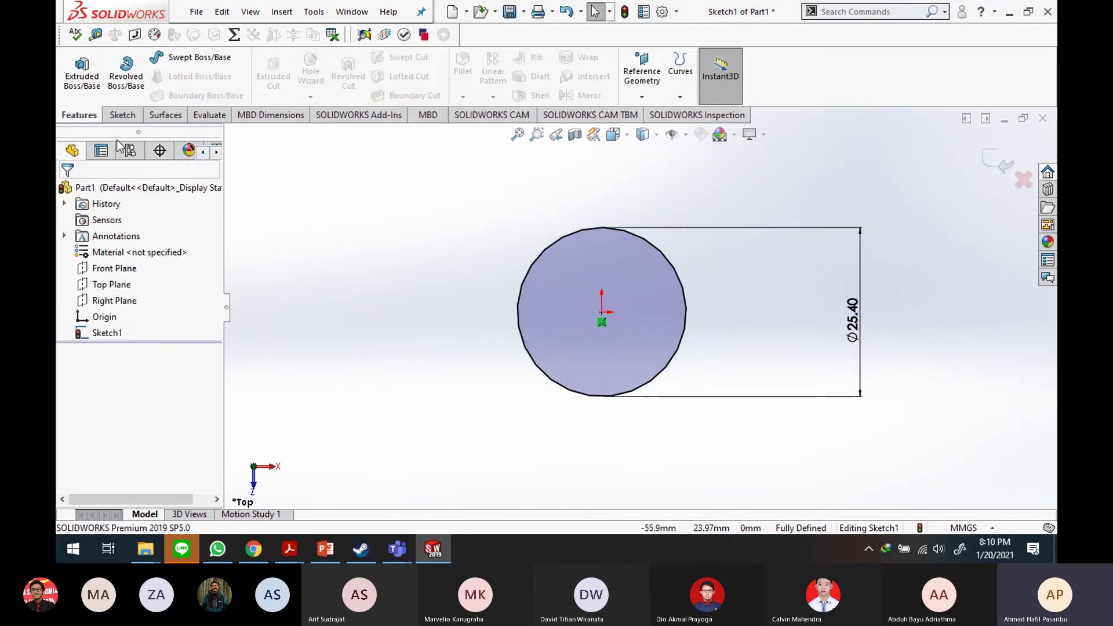
left_click(123, 112)
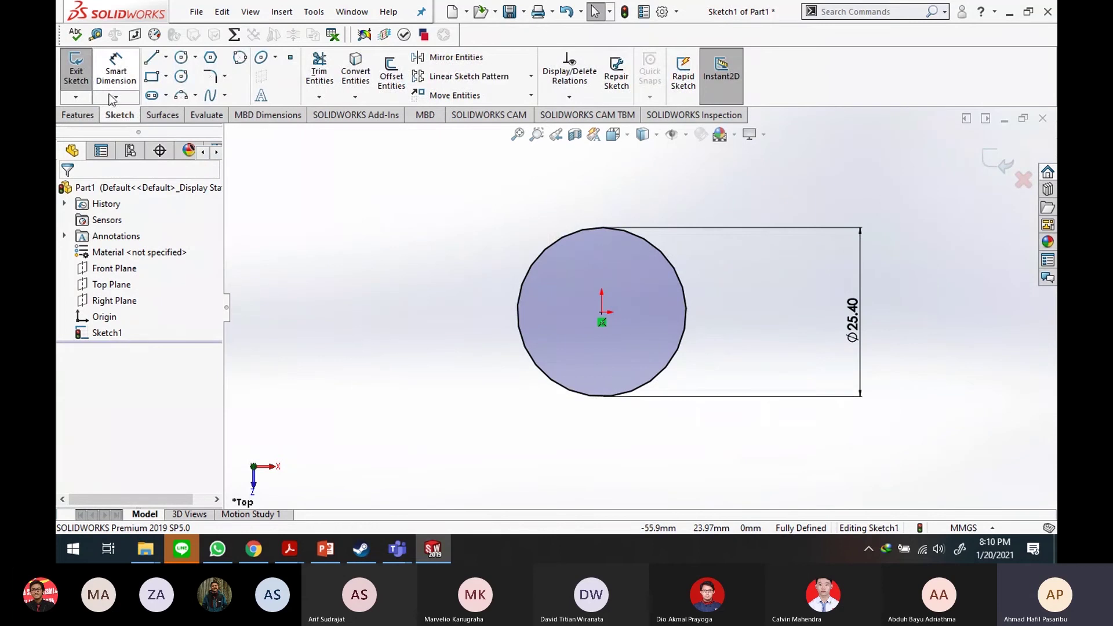
left_click(107, 301)
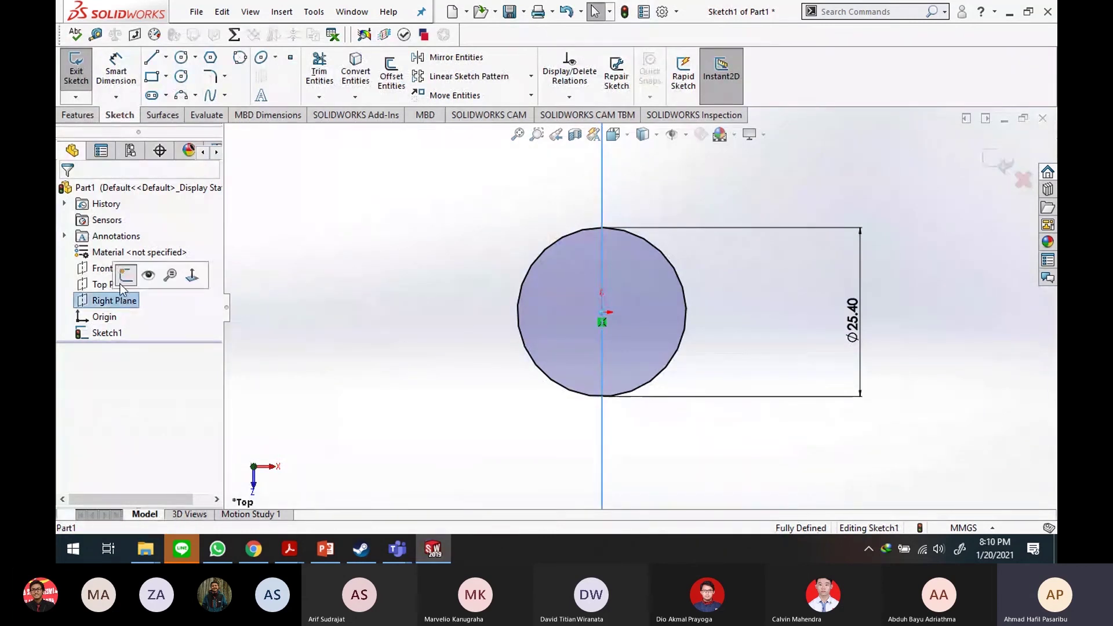
left_click(168, 276)
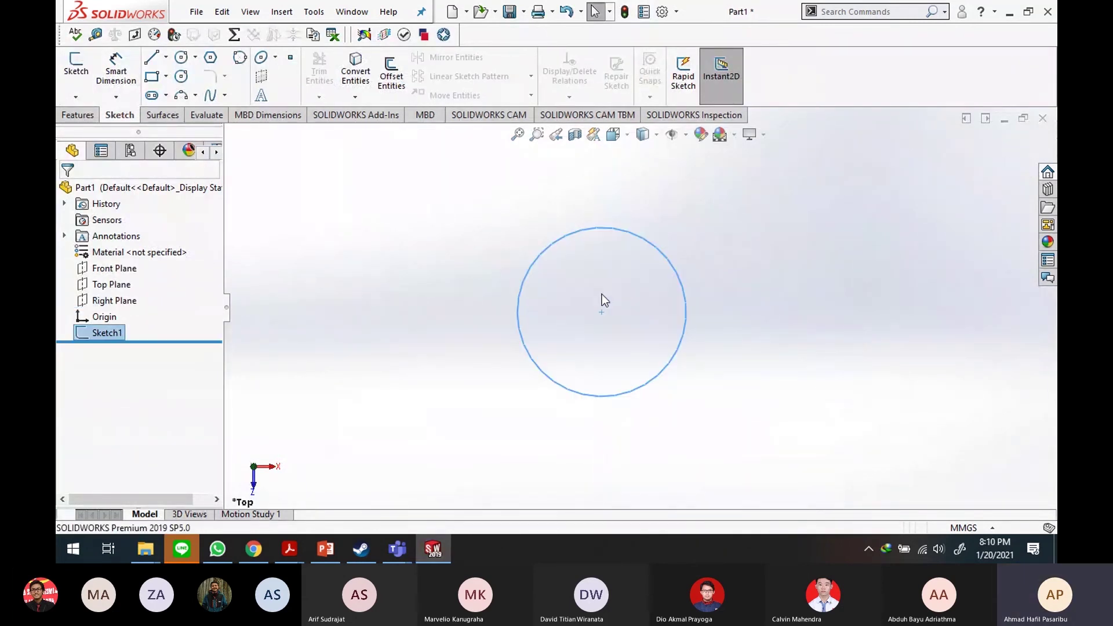
middle_click_drag(602, 301, 691, 290)
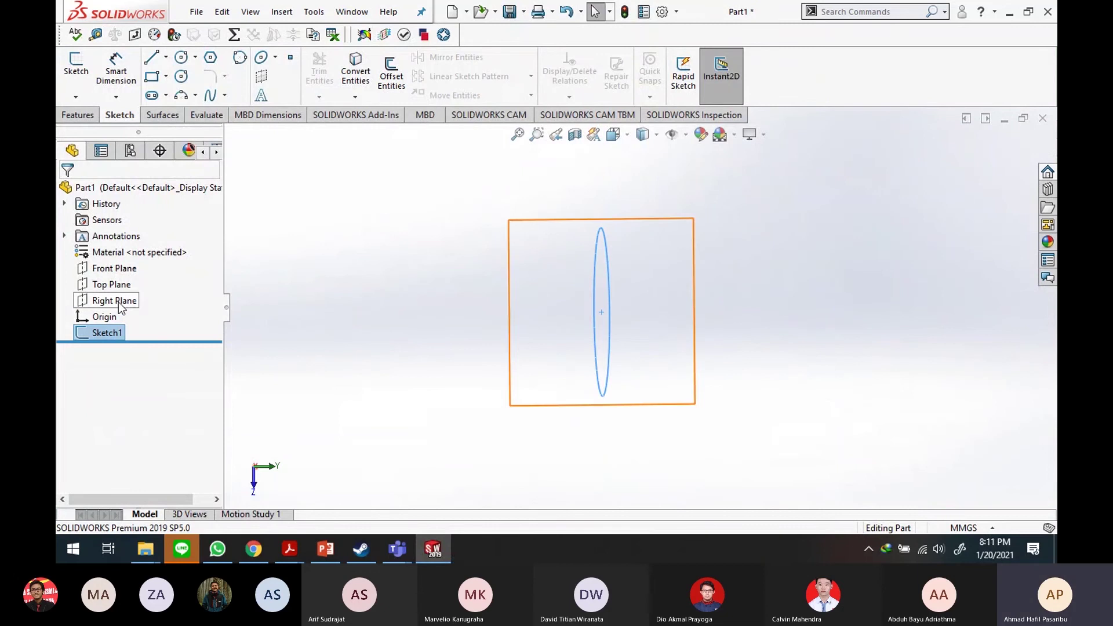
left_click(152, 57)
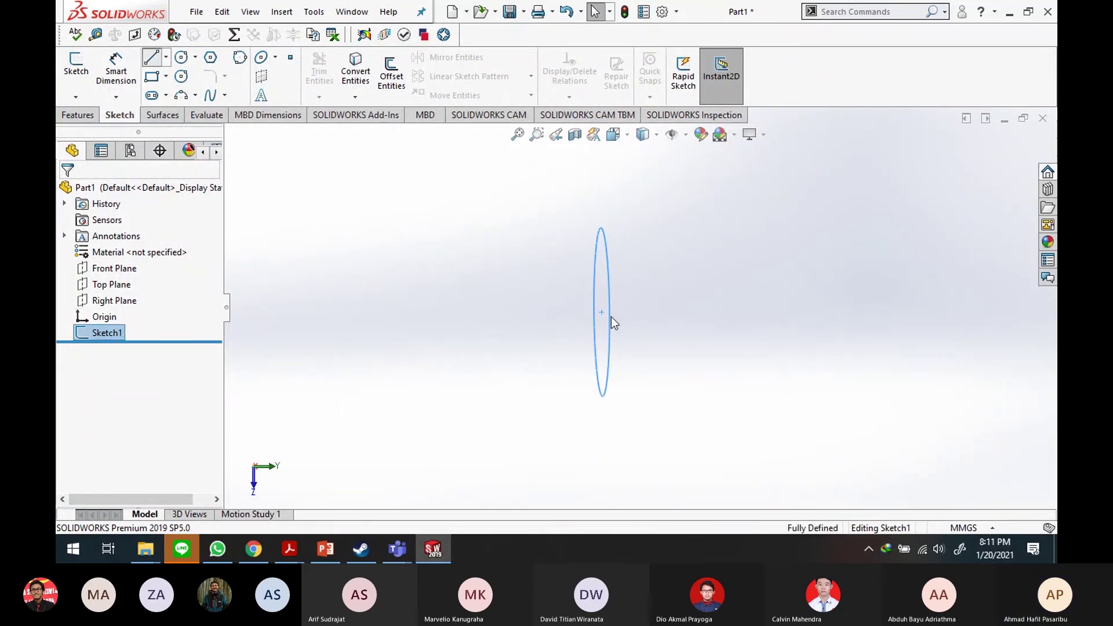
scroll(603, 343, "down", 3)
scroll(599, 336, "up", 1)
middle_click_drag(599, 336, 592, 340)
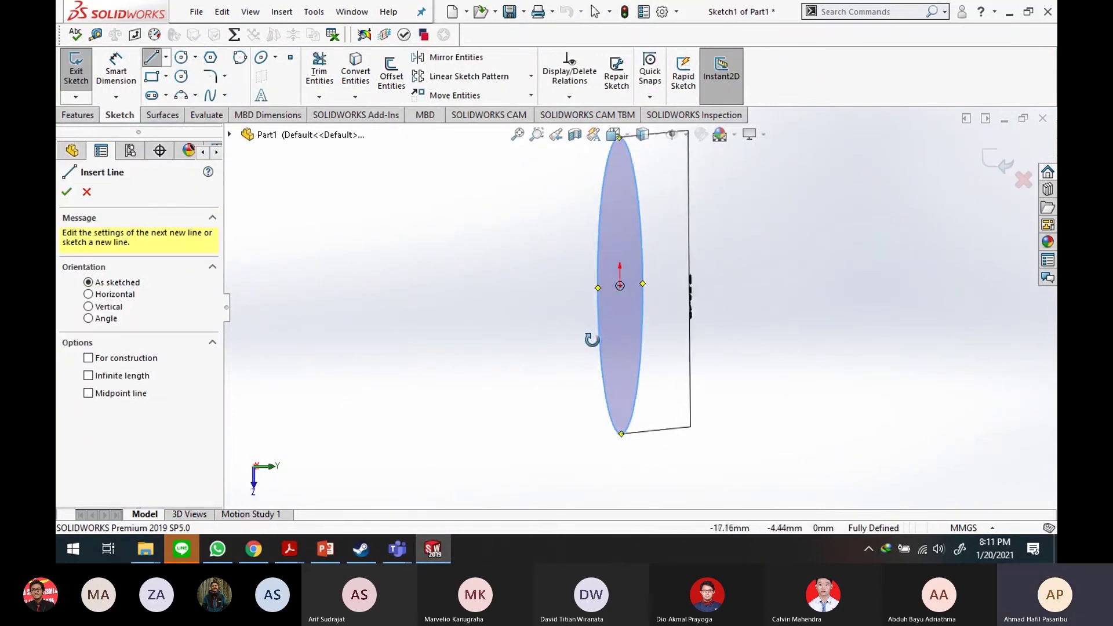
left_click(87, 191)
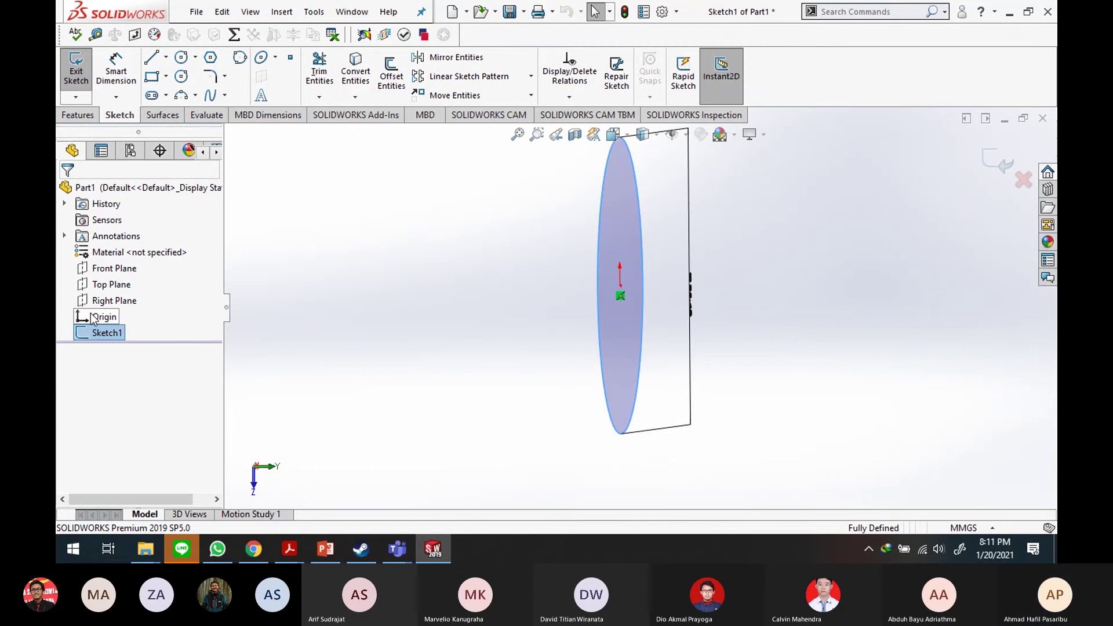
right_click(99, 333)
left_click(133, 305)
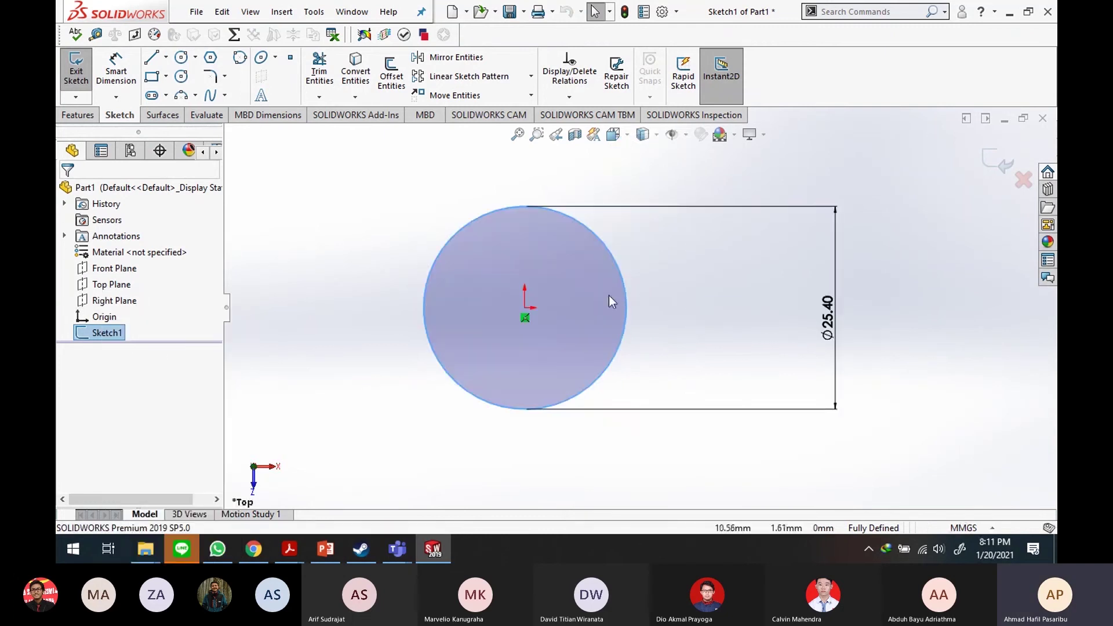
Step: Exit the circle sketch and start a new sketch on the Right Plane
left_click(988, 161)
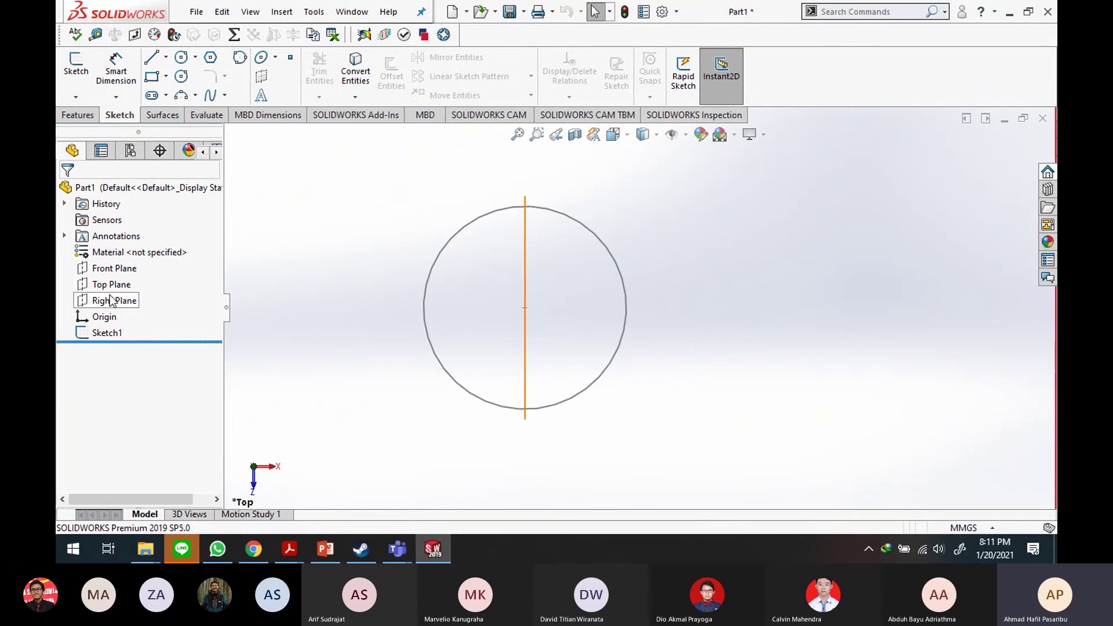
left_click(116, 300)
left_click(123, 275)
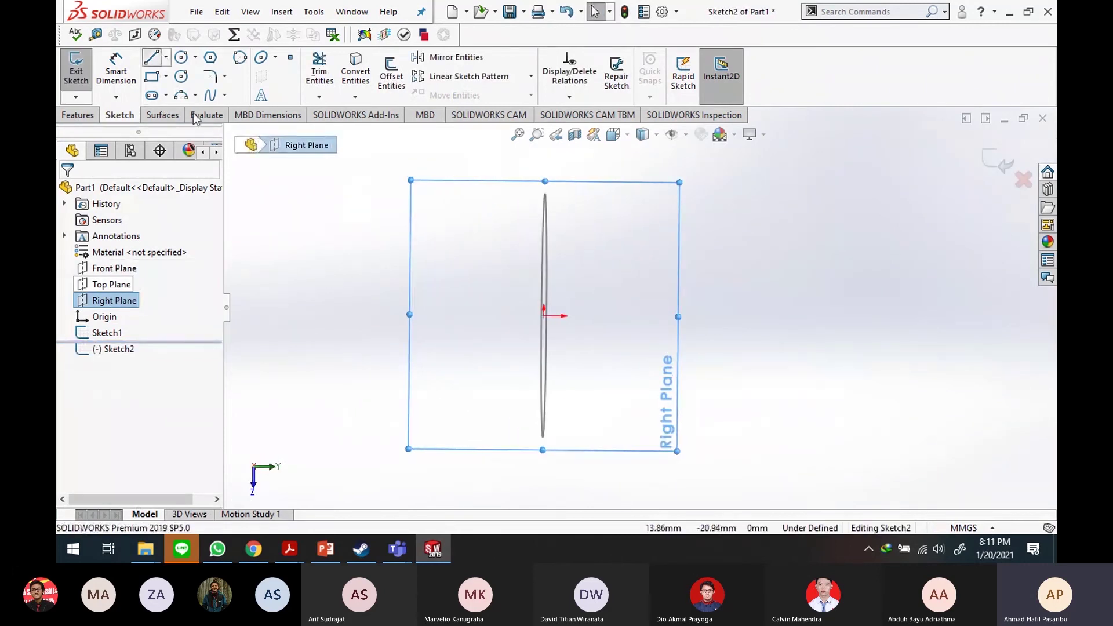
Step: Draw a stepped line path from the origin: two collinear segments along negative Y, one about 151 mm along Z, and another along negative Y
left_click(544, 315)
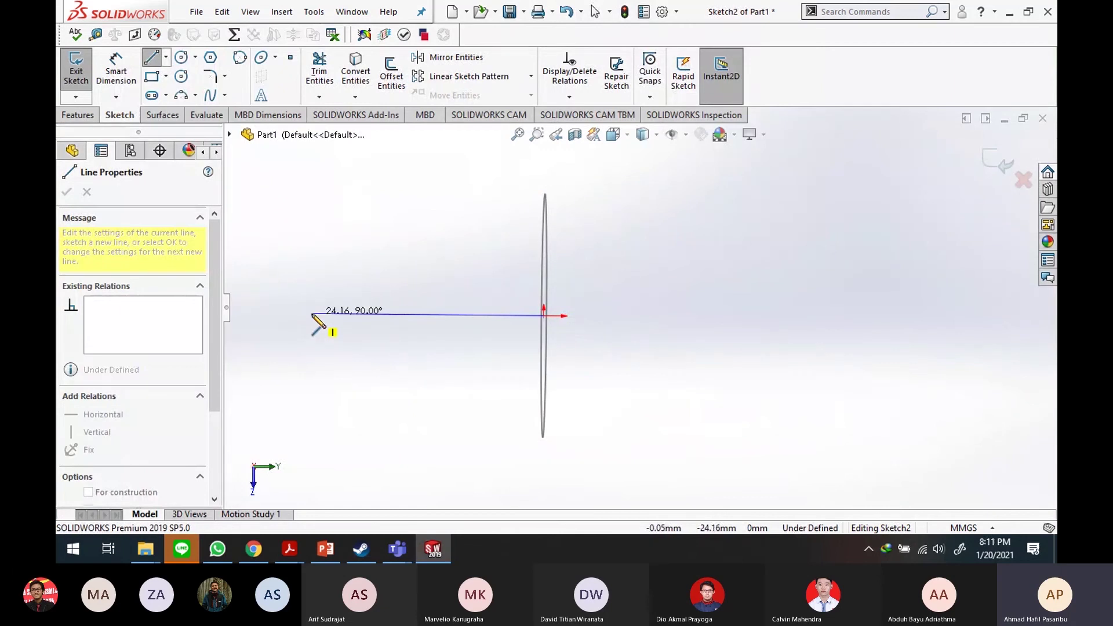
left_click(314, 316)
scroll(318, 323, "up", 5)
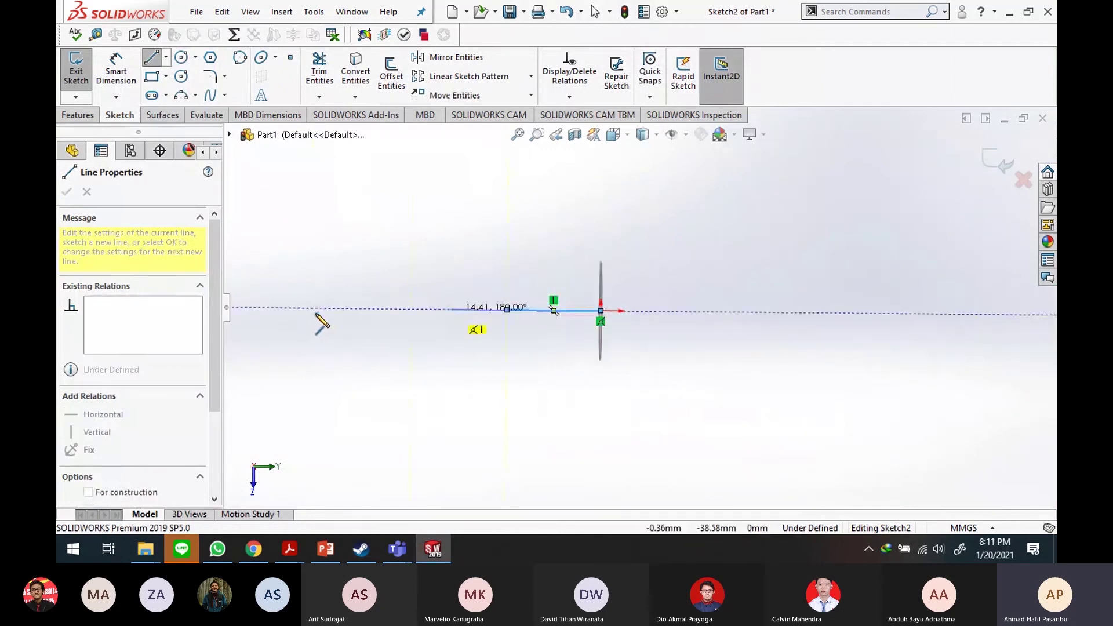
left_click(428, 308)
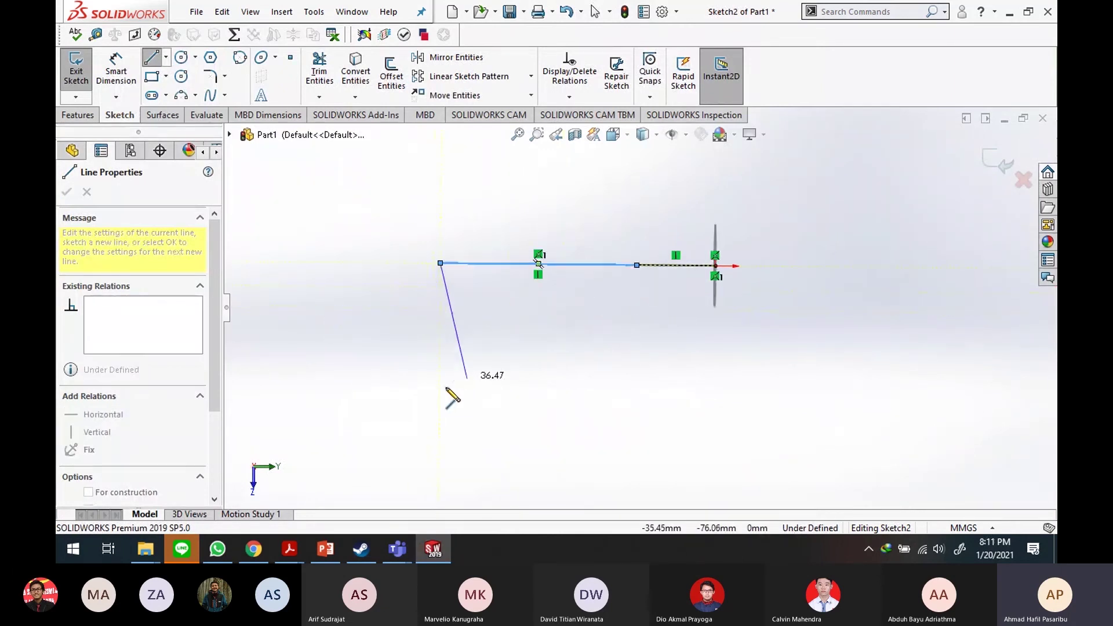
scroll(504, 398, "up", 3)
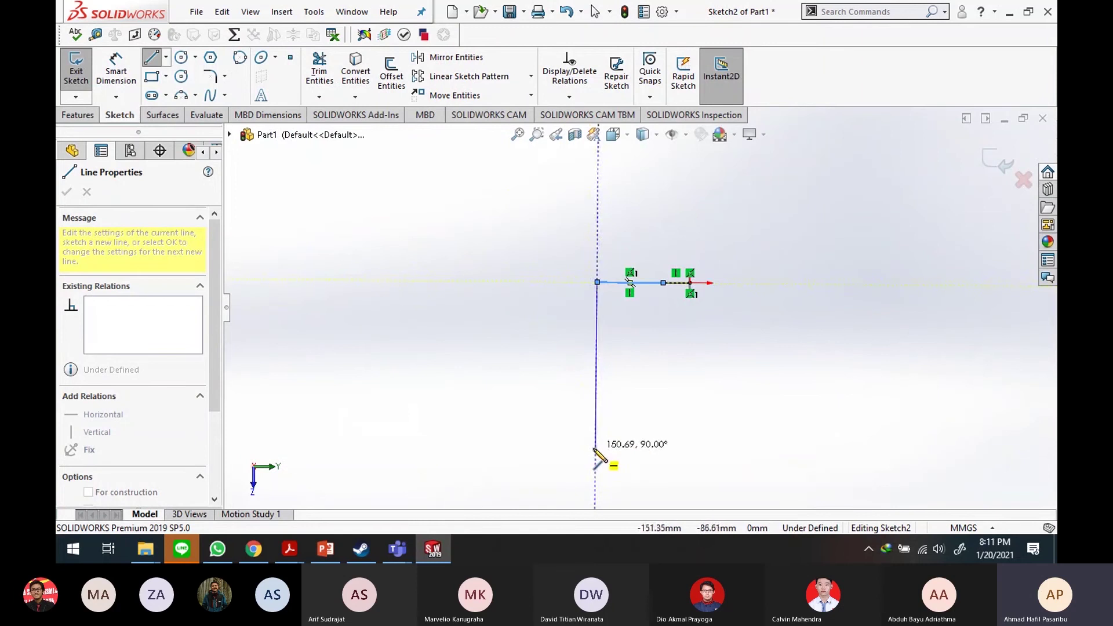
left_click(597, 448)
left_click(364, 447)
right_click(692, 370)
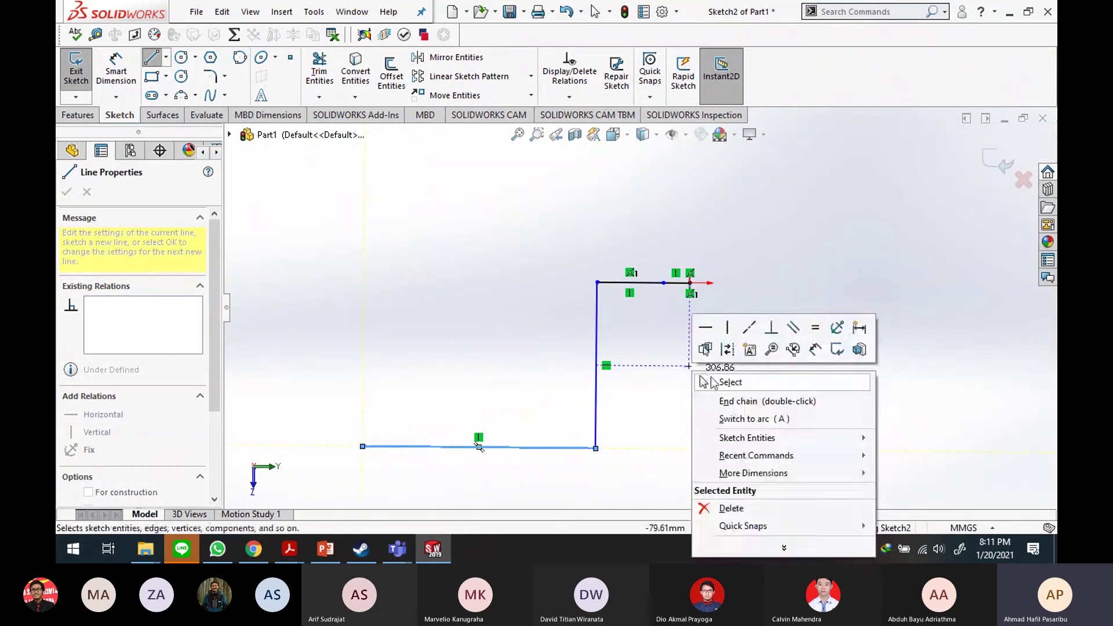
left_click(707, 382)
Step: Dimension the distance from the origin to the path's first corner as 100 mm along the Y direction
scroll(656, 334, "up", 2)
scroll(619, 231, "down", 5)
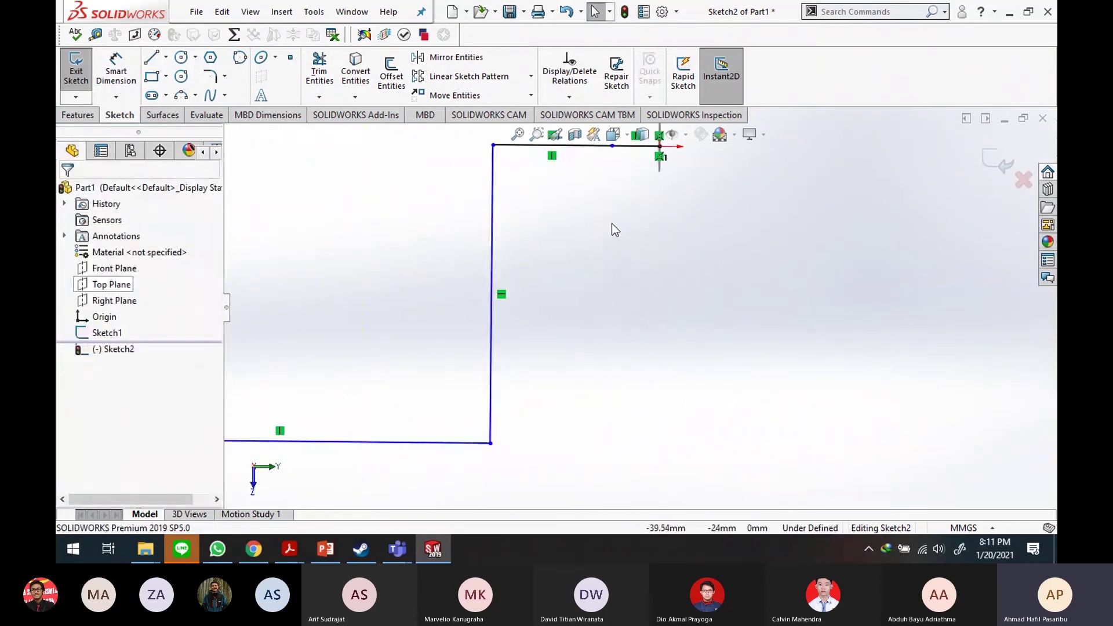
left_click(116, 68)
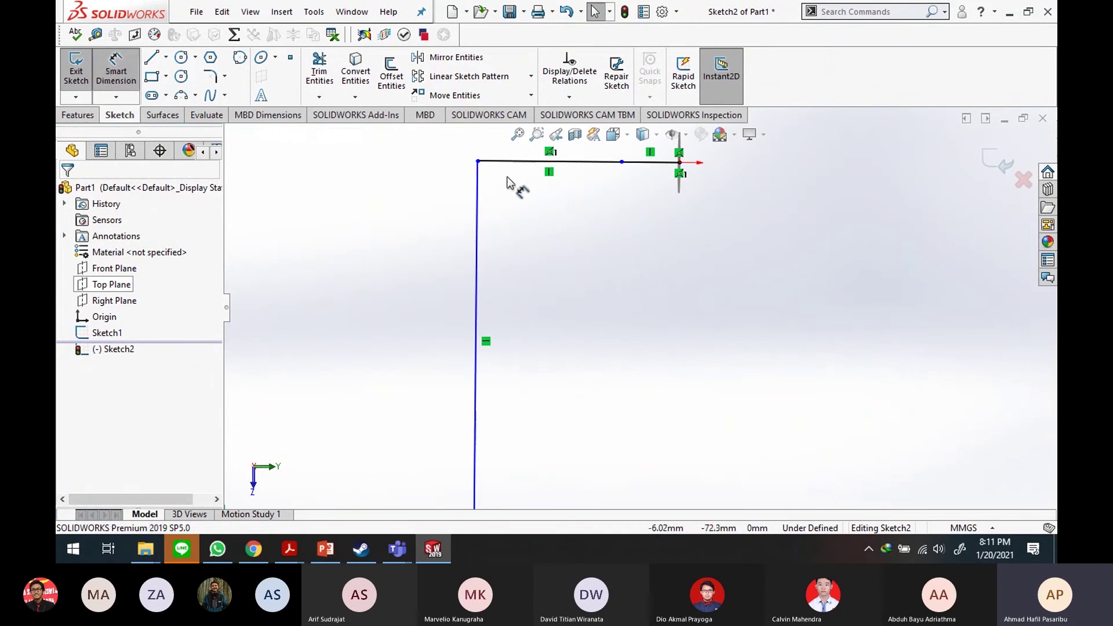
scroll(507, 176, "up", 2)
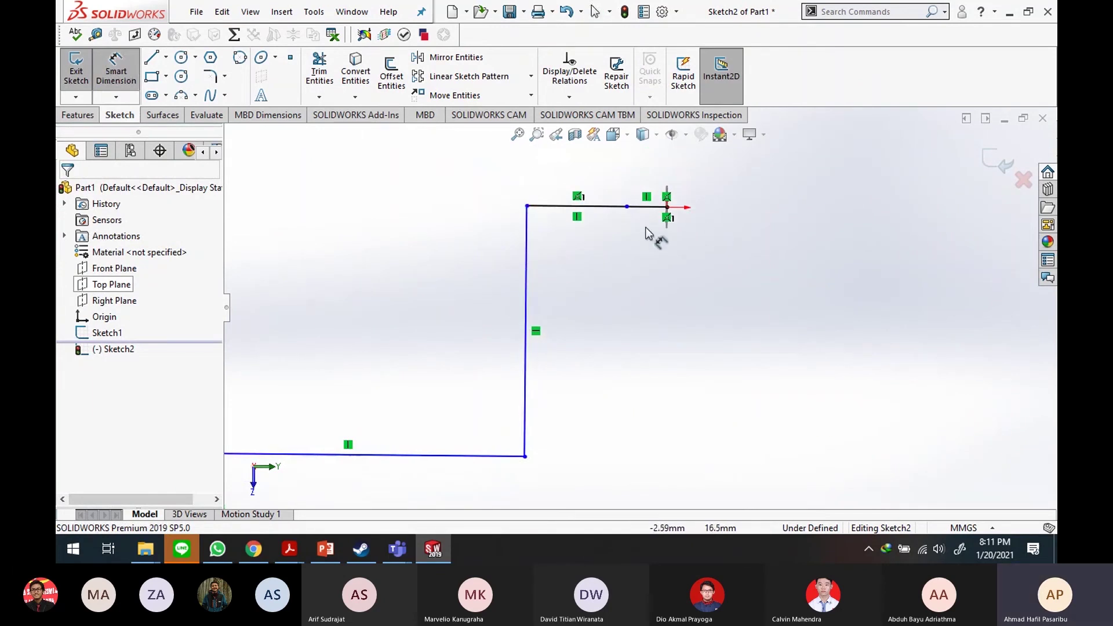
middle_click_drag(653, 232, 614, 234)
scroll(524, 228, "down", 5)
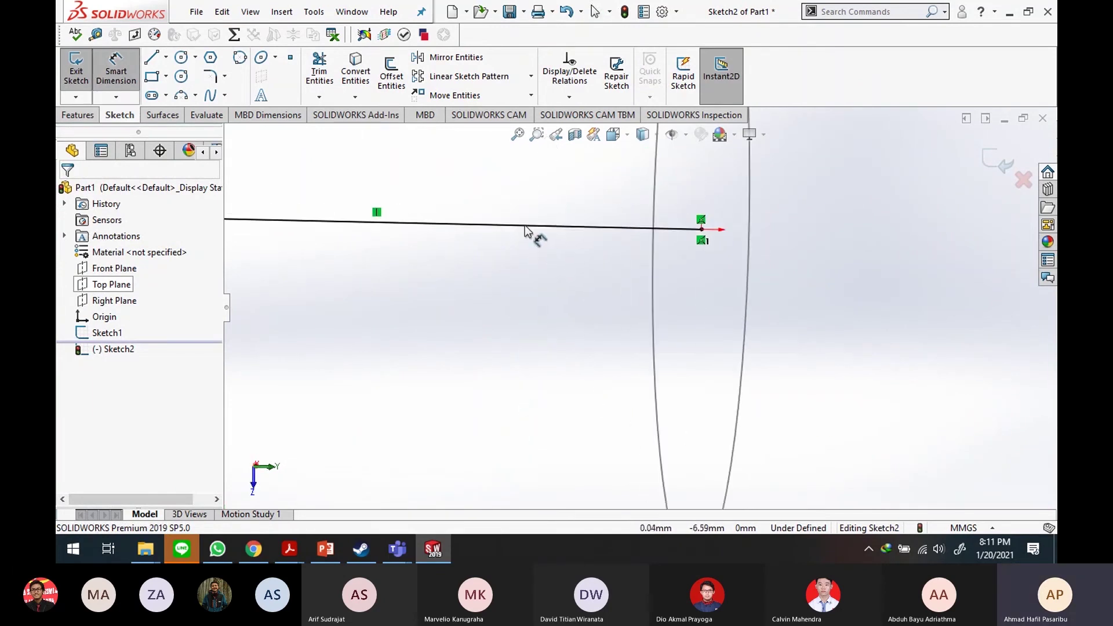
scroll(524, 225, "up", 6)
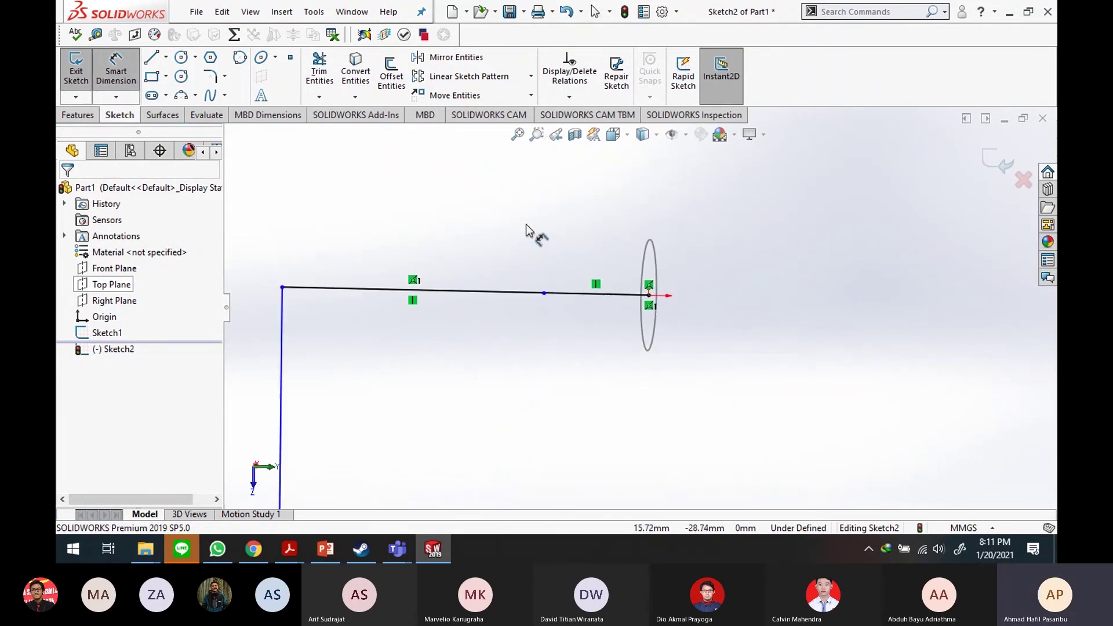
left_click(281, 287)
left_click(650, 295)
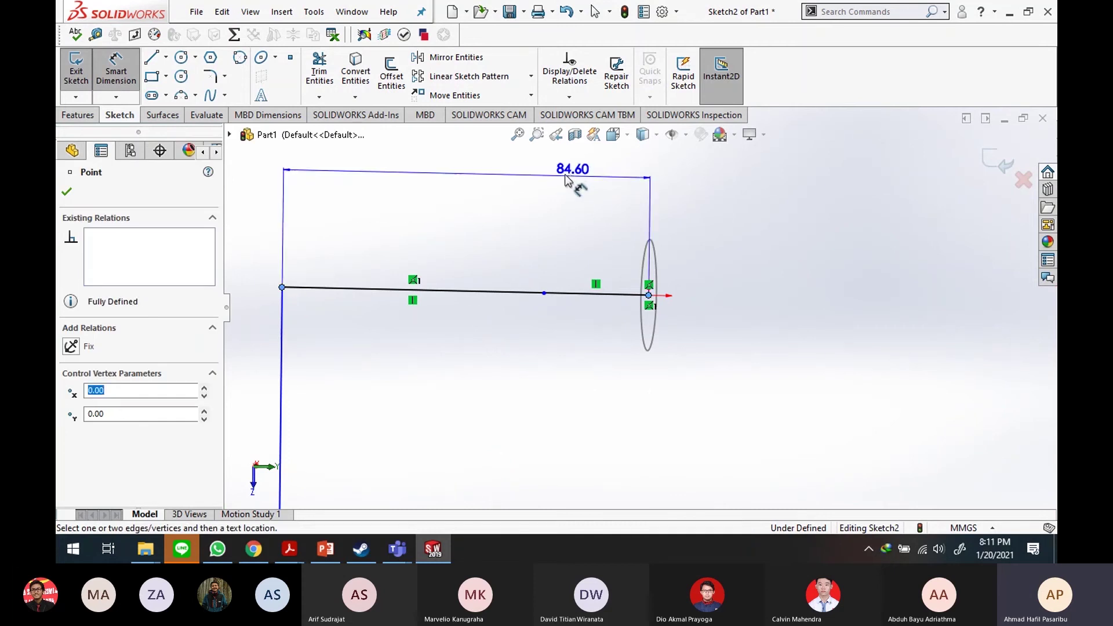
left_click(518, 168)
type("10")
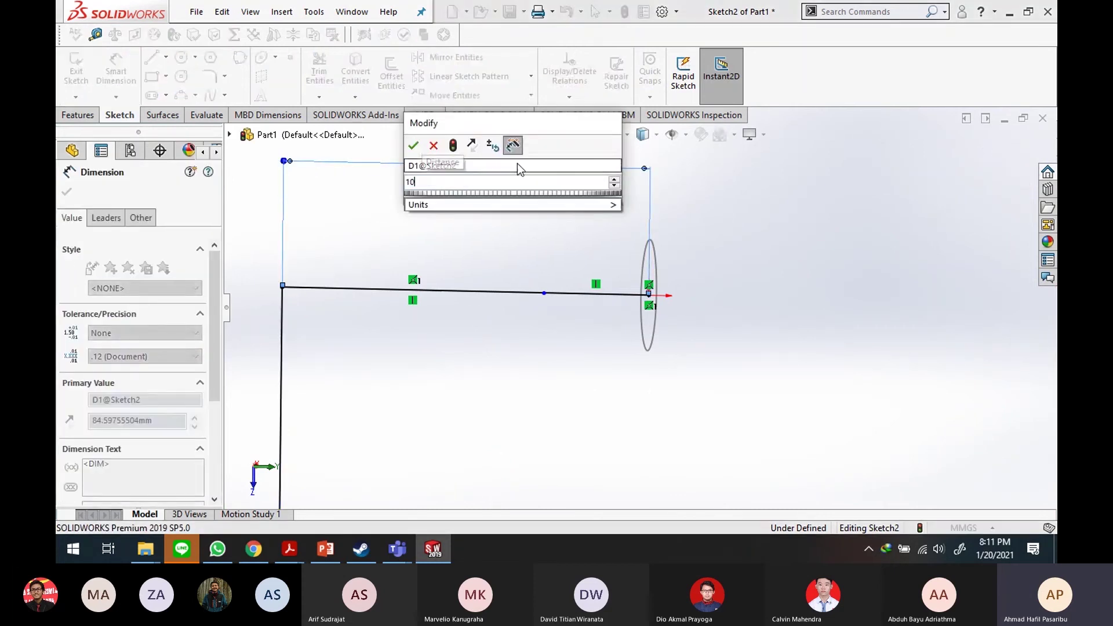
type("0")
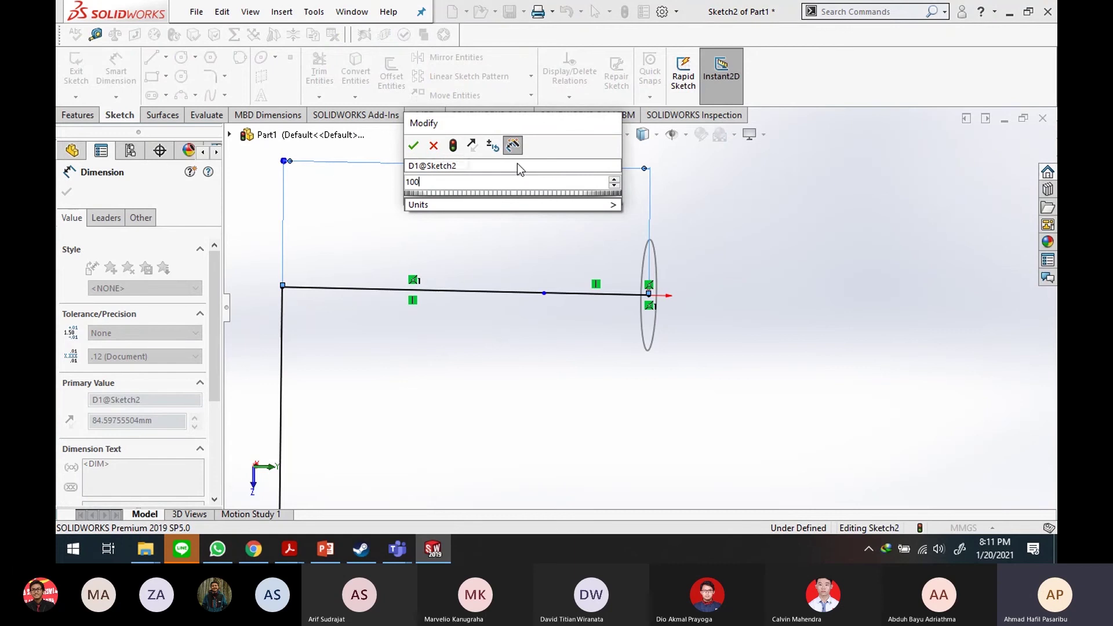
key("Return")
Step: Dimension the path's middle segment along Z with a length of 5000 mm
scroll(507, 414, "up", 3)
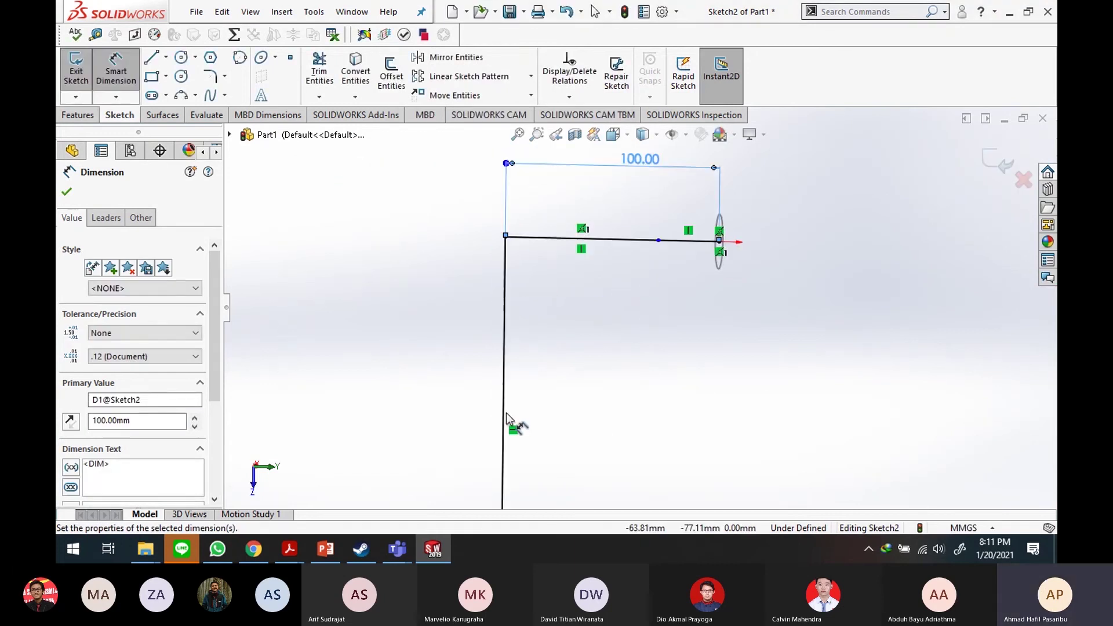
scroll(551, 371, "up", 2)
left_click(546, 372)
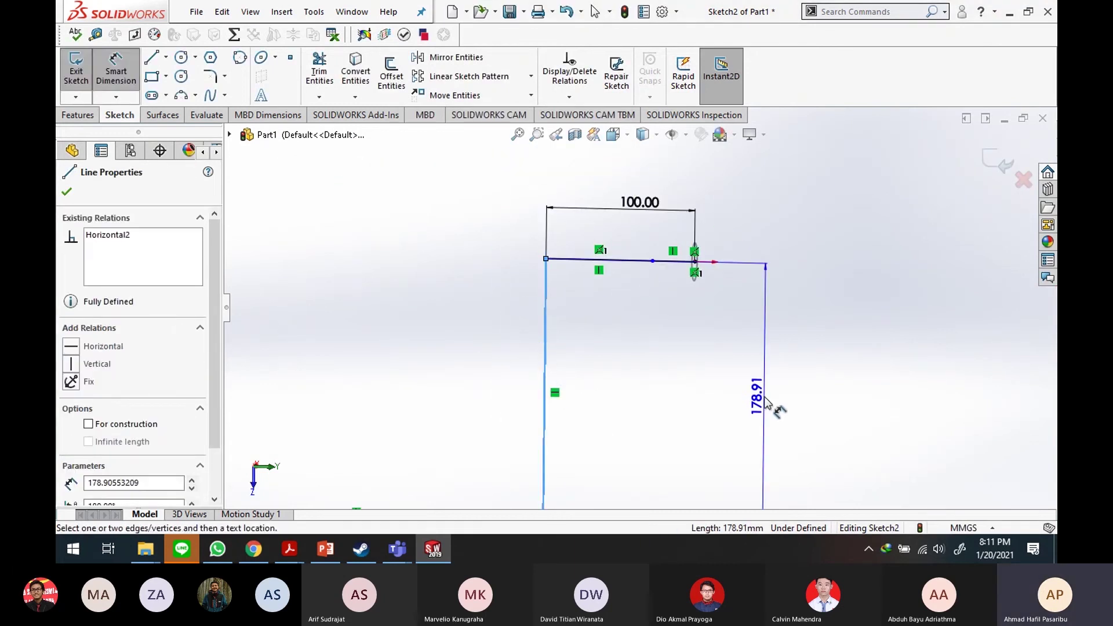
left_click(756, 410)
type("5000")
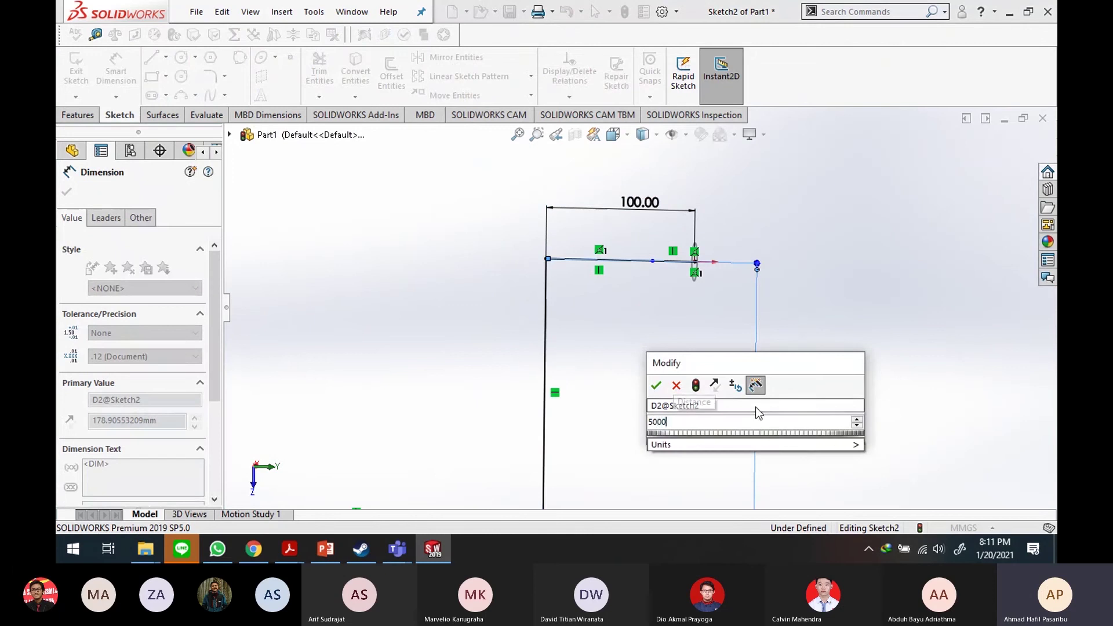
key("Return")
Step: Set the length of the middle segment along Z to 3000 mm
scroll(651, 454, "up", 5)
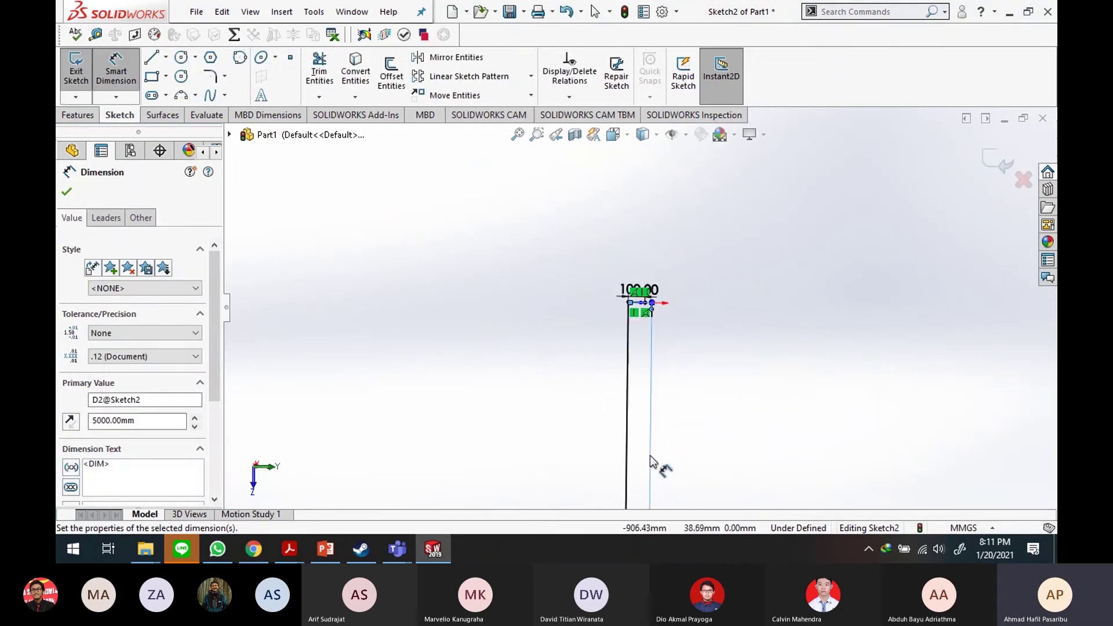
scroll(645, 385, "down", 3)
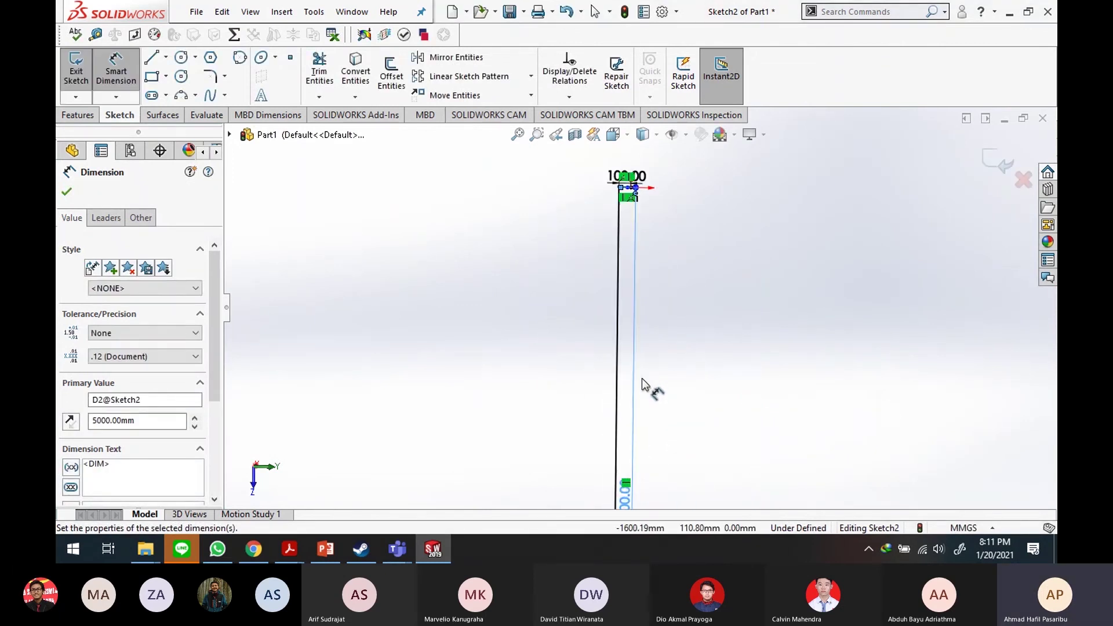
double_click(635, 446)
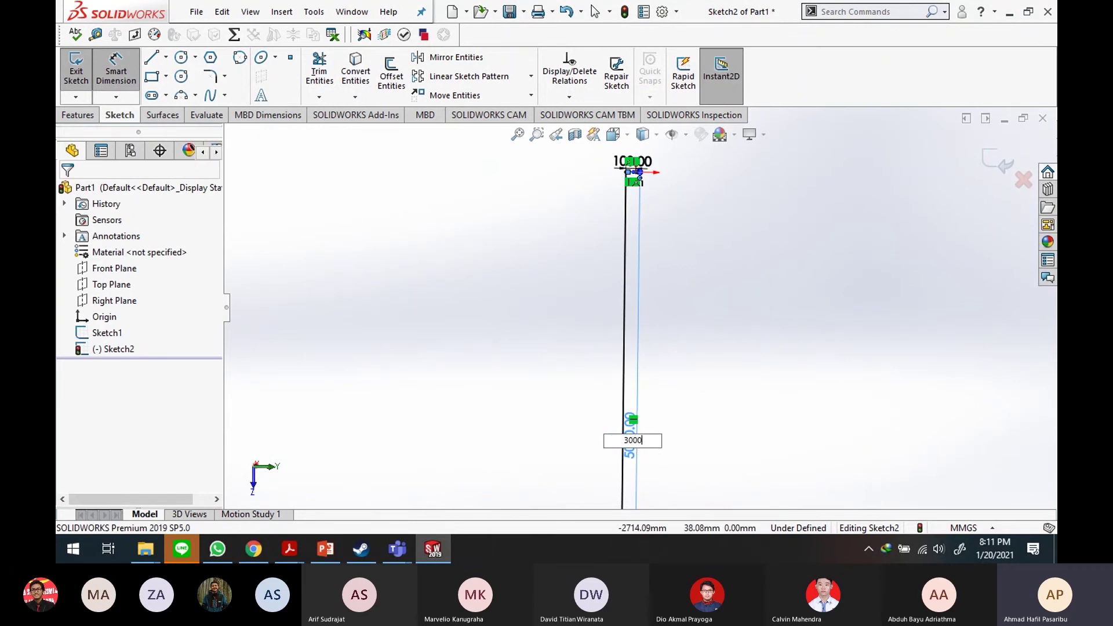
type("3000")
key("Return")
Step: Dimension the path's final segment along negative Y with a length of 1000 mm
scroll(638, 449, "down", 2)
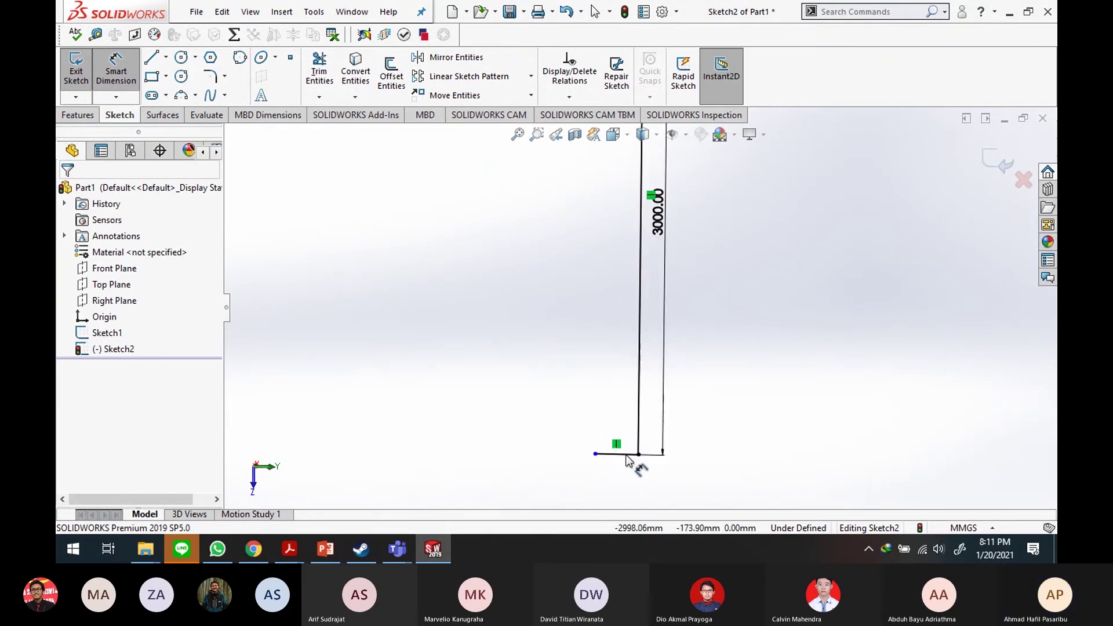
left_click(625, 456)
left_click(621, 482)
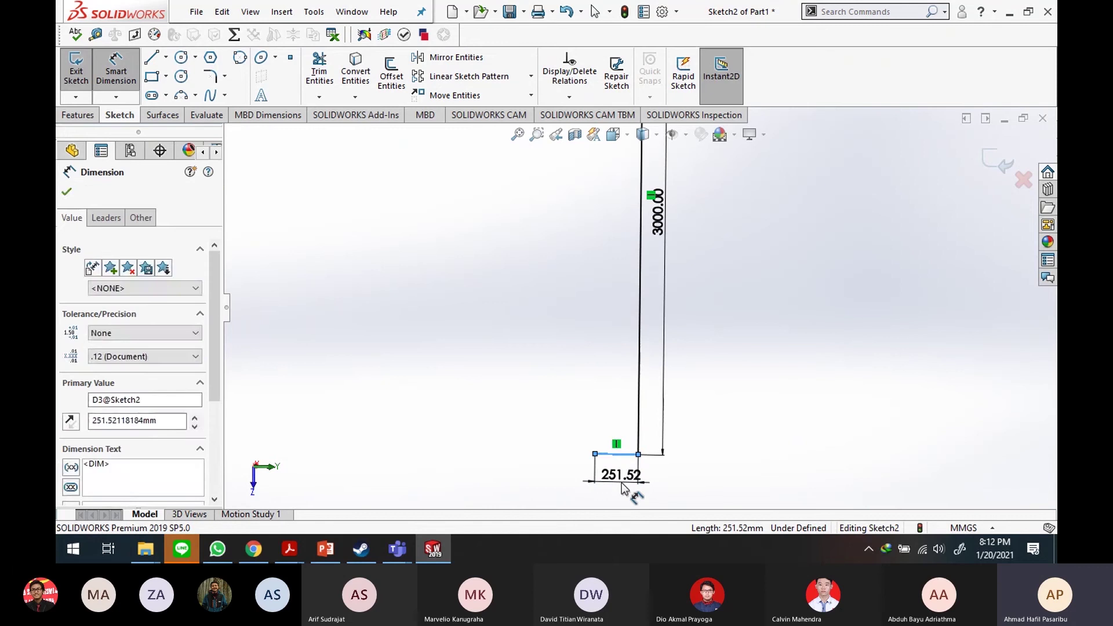
type("1000")
key("Return")
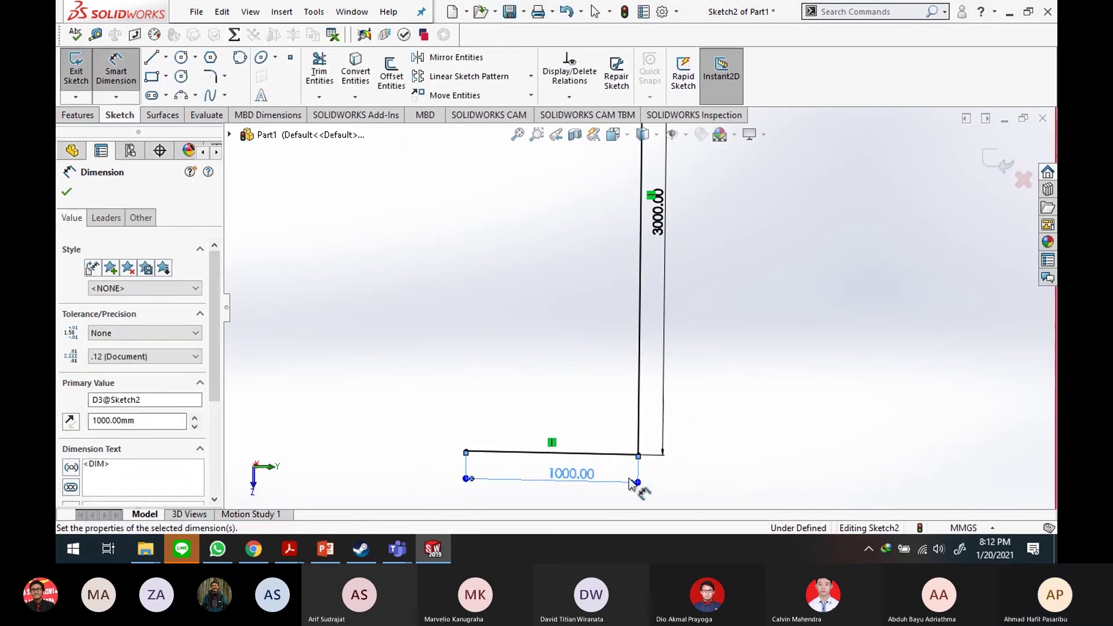
scroll(629, 480, "up", 6)
scroll(629, 303, "down", 4)
scroll(686, 242, "up", 2)
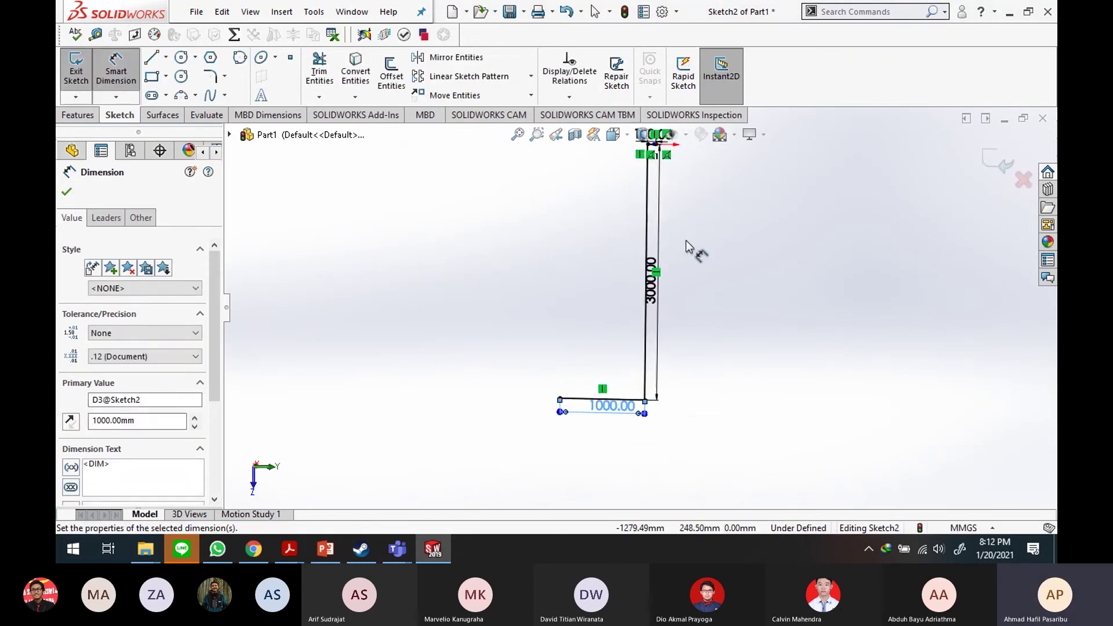
scroll(620, 353, "up", 2)
scroll(621, 353, "down", 2)
scroll(660, 299, "up", 4)
Step: Apply a 30 mm sketch fillet to both corners of the path, at the two ends of the 3000 mm segment
scroll(684, 246, "down", 12)
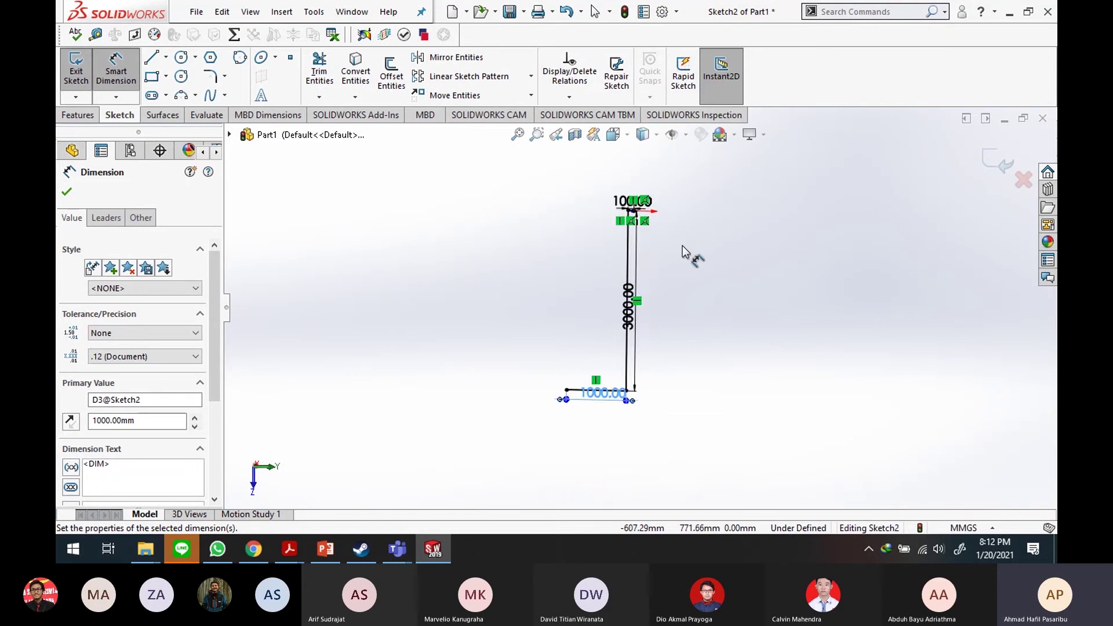
left_click(210, 76)
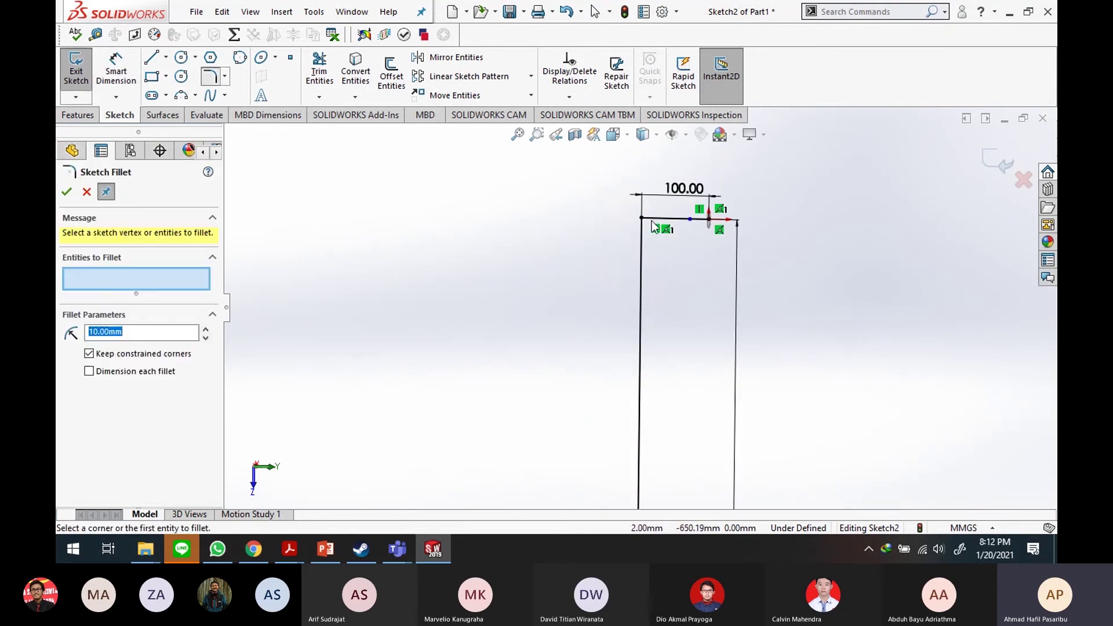
left_click(644, 225)
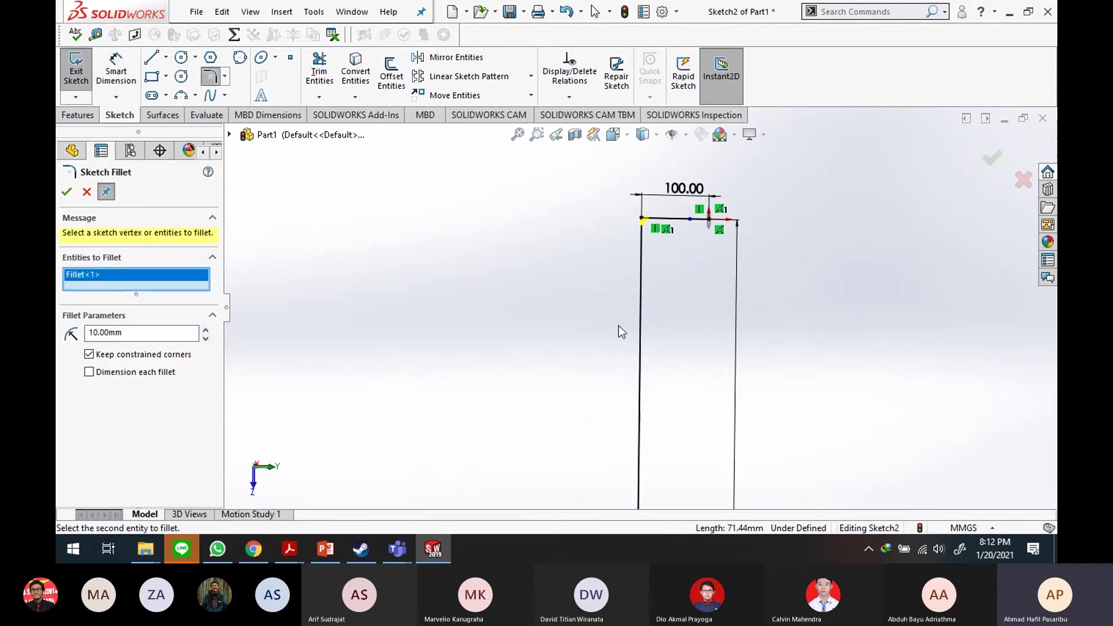
scroll(614, 413, "up", 5)
scroll(641, 465, "up", 3)
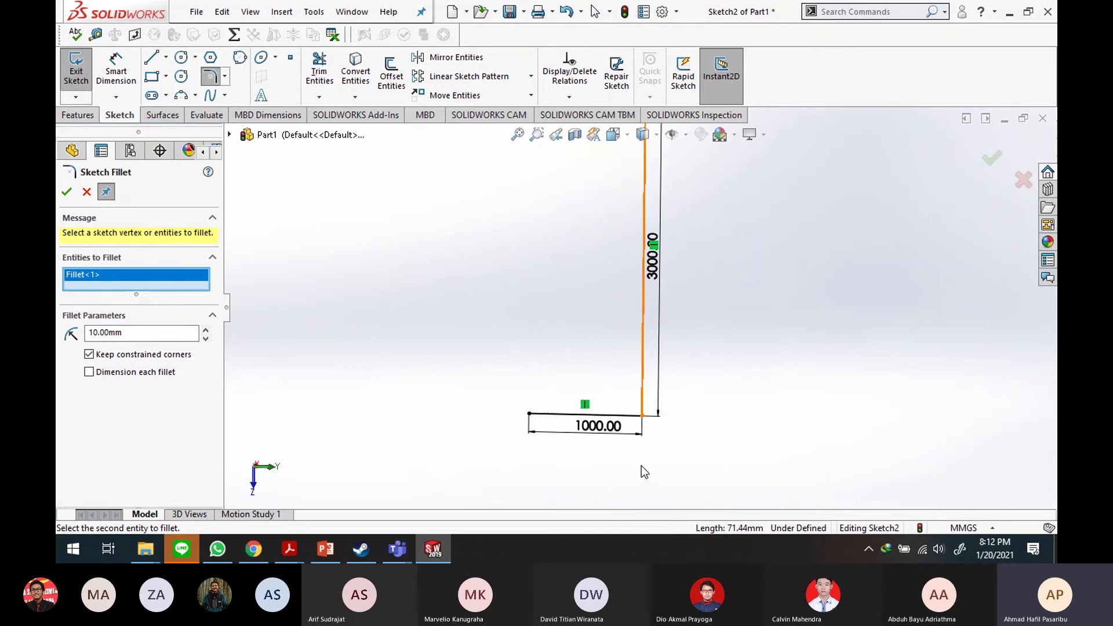
scroll(641, 465, "down", 6)
left_click(626, 327)
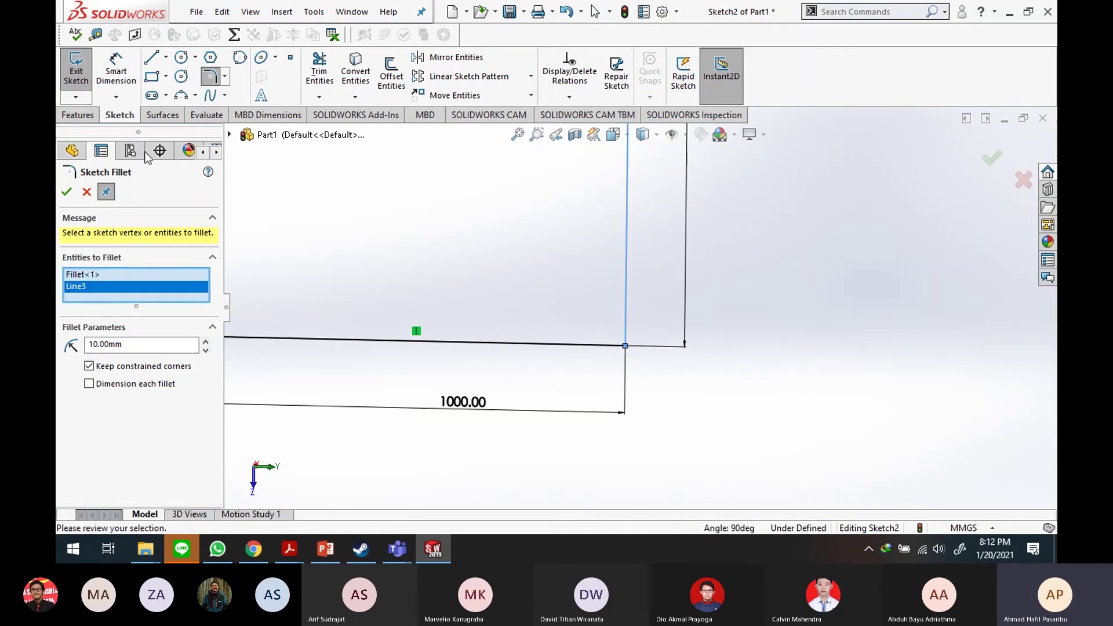
left_click(628, 348)
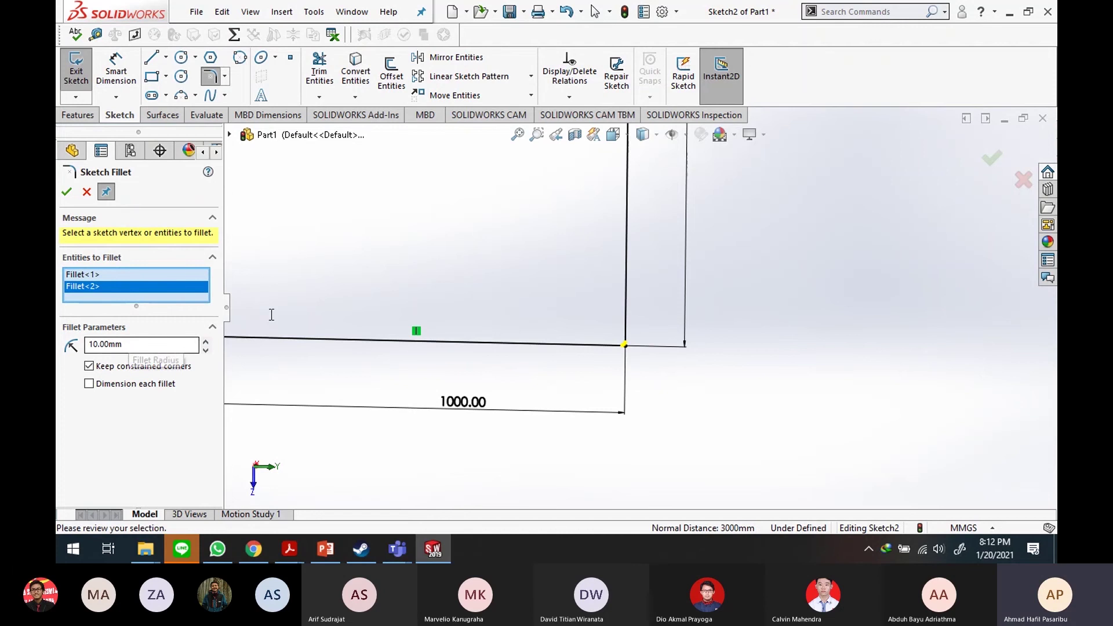
double_click(165, 344)
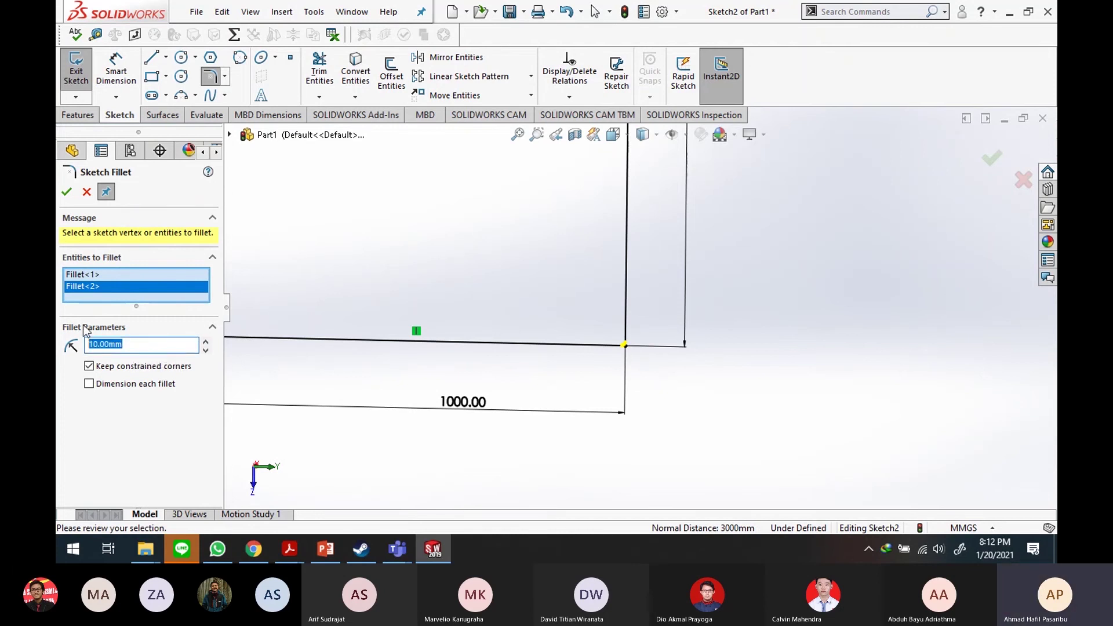
type("30")
left_click(992, 157)
scroll(654, 219, "up", 5)
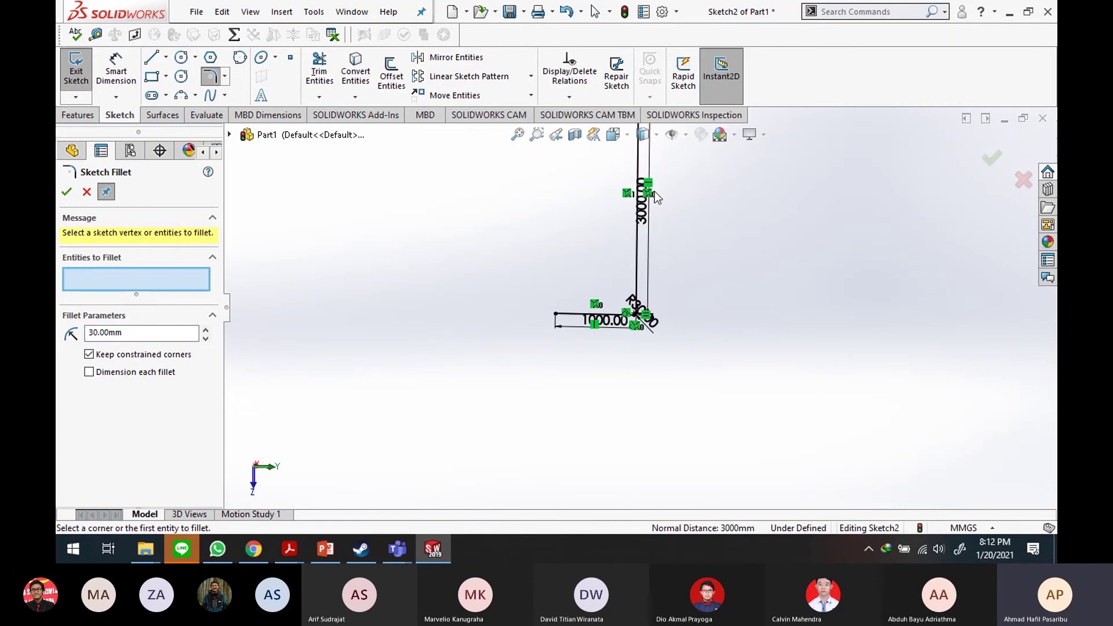
scroll(654, 185, "up", 1)
scroll(650, 166, "down", 3)
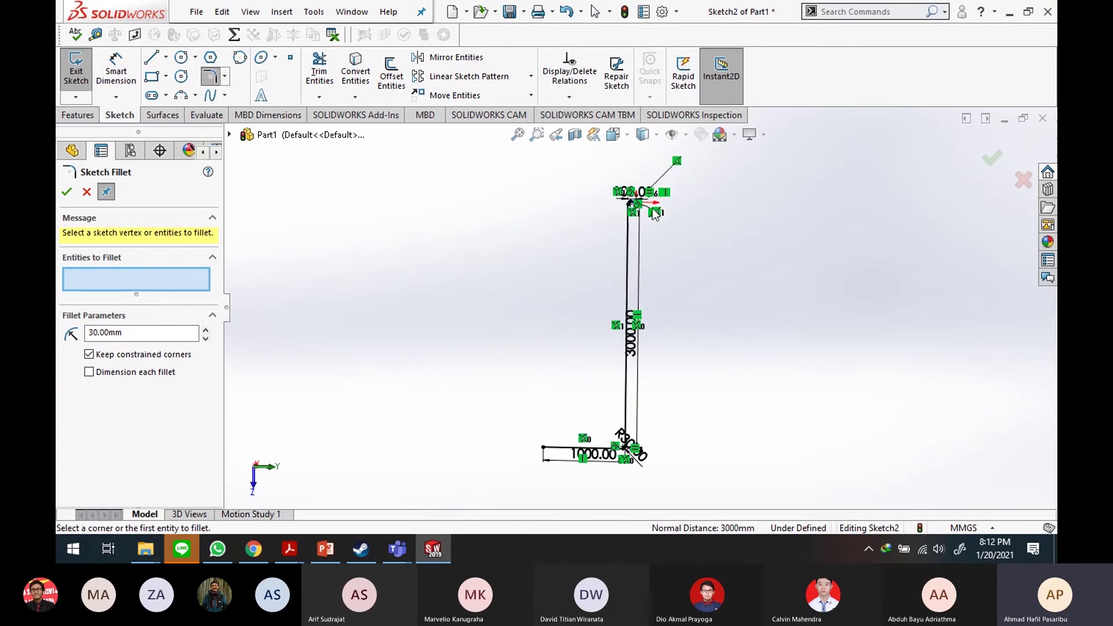
left_click(89, 119)
left_click(992, 158)
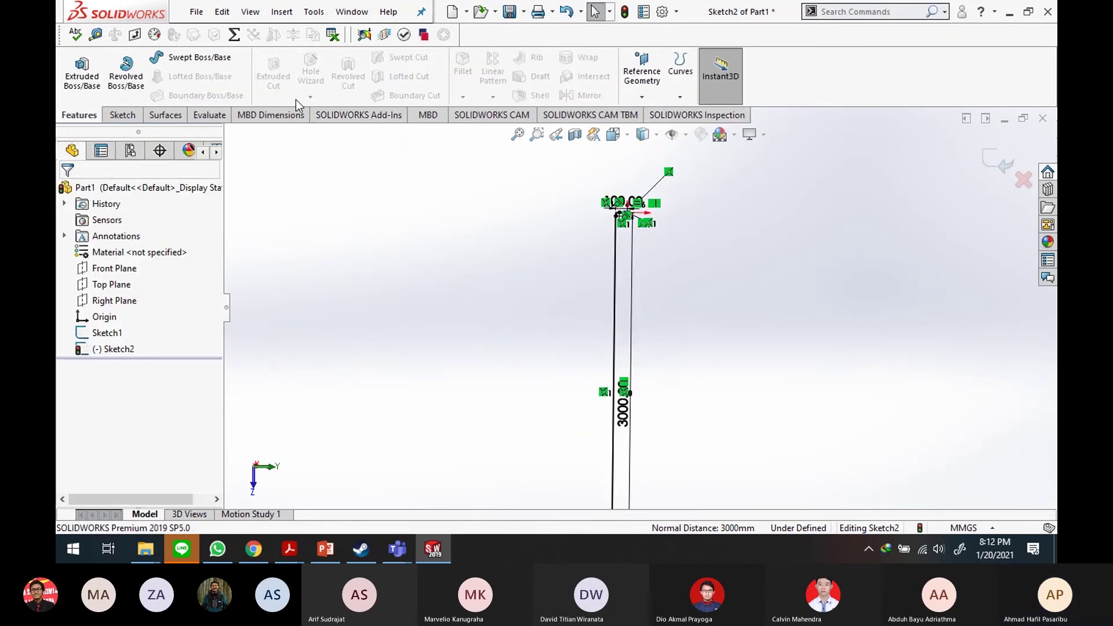
Step: Create a Swept Boss/Base using the circle sketch as the profile and the filleted line sketch as the path
left_click(197, 57)
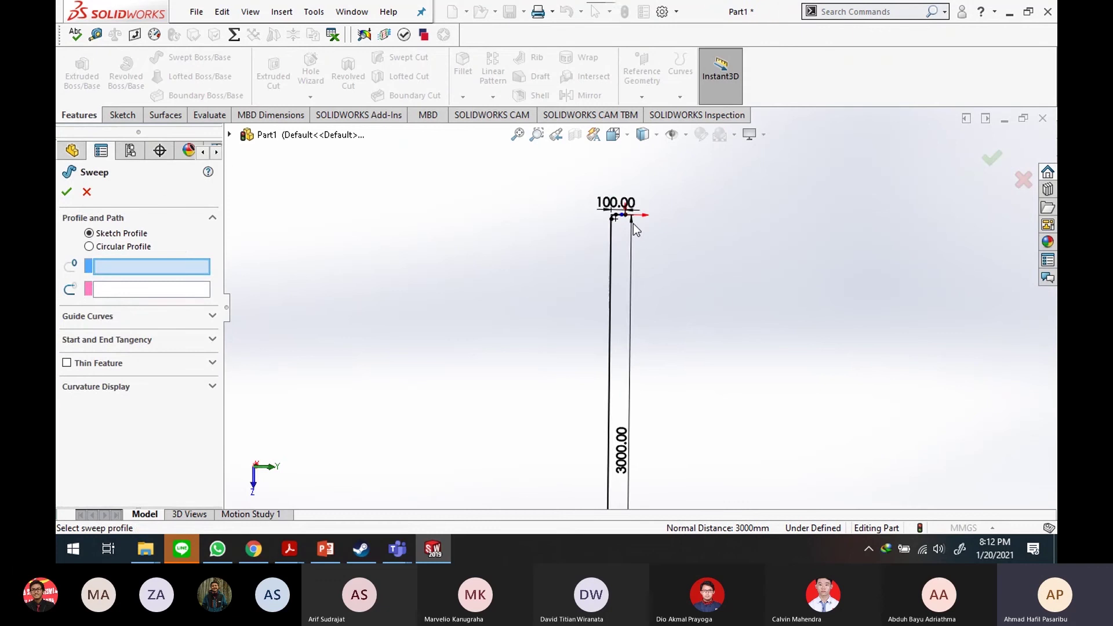
scroll(649, 261, "down", 6)
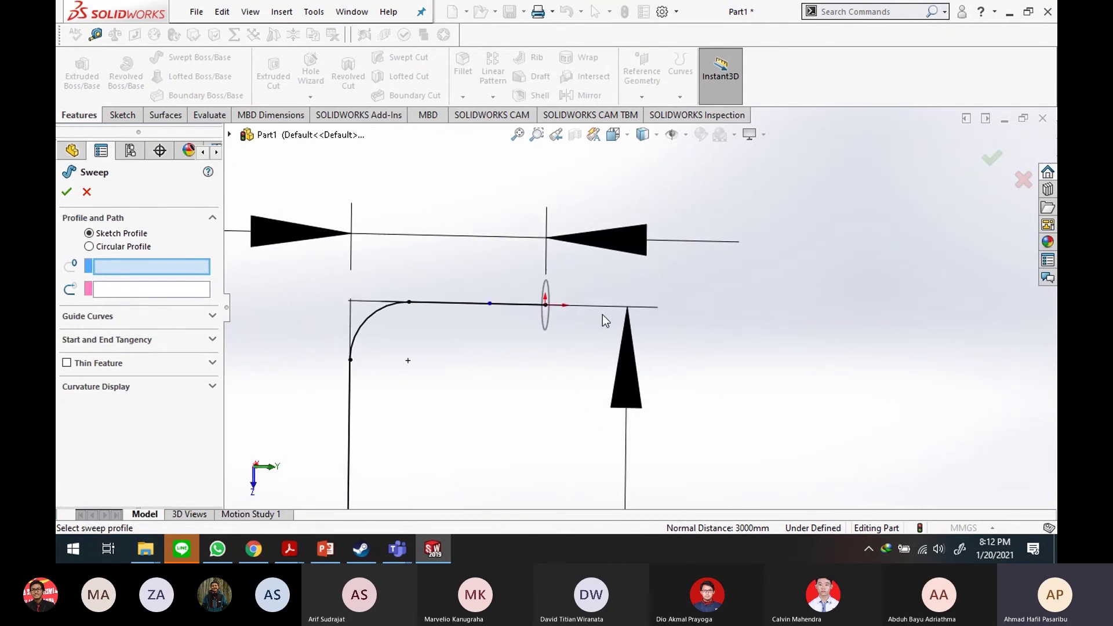
middle_click_drag(603, 314, 531, 311)
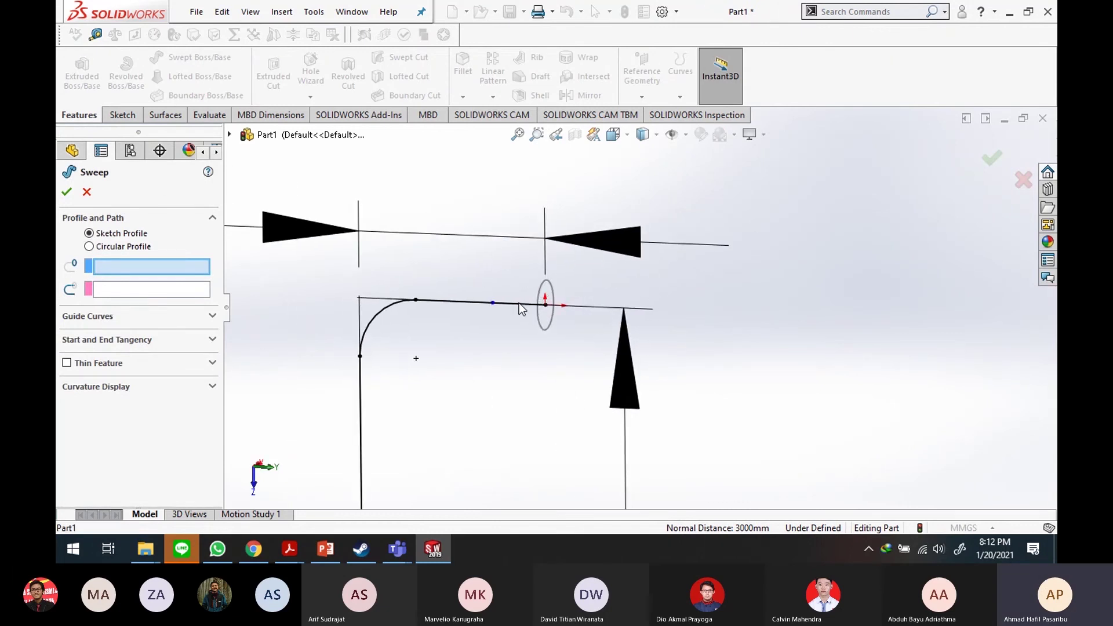
left_click(543, 296)
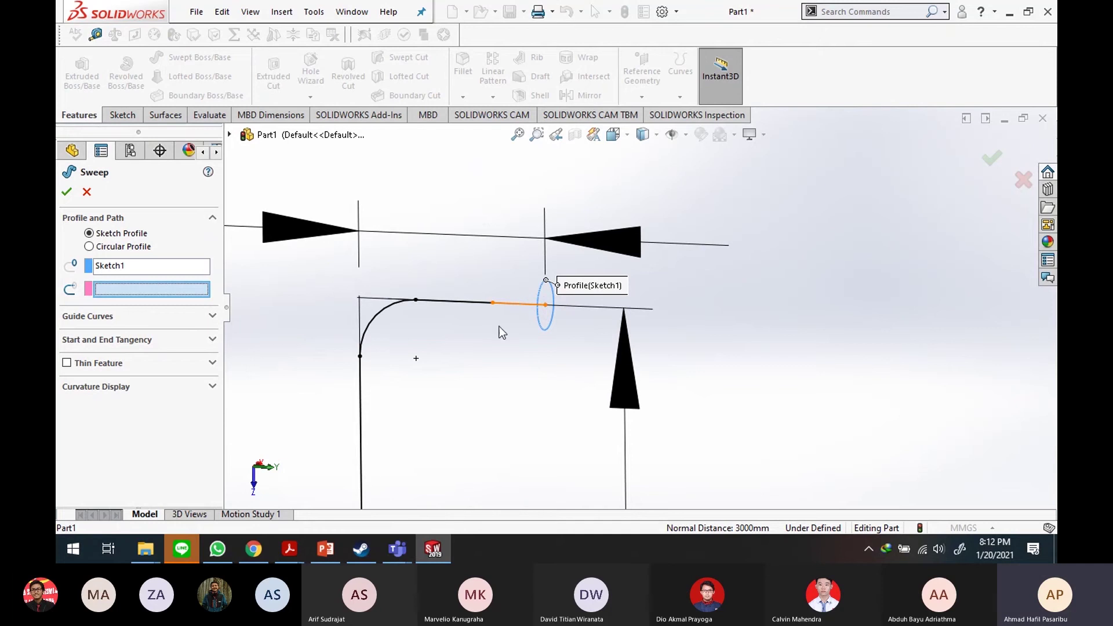
left_click(523, 300)
scroll(487, 365, "up", 5)
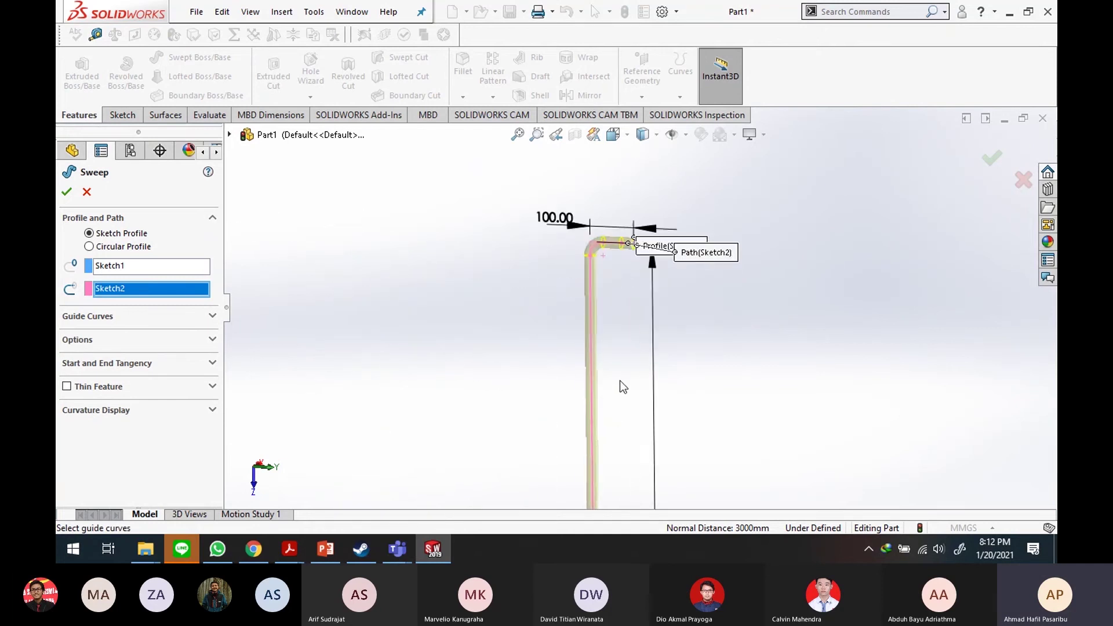
scroll(620, 380, "down", 3)
left_click(1002, 165)
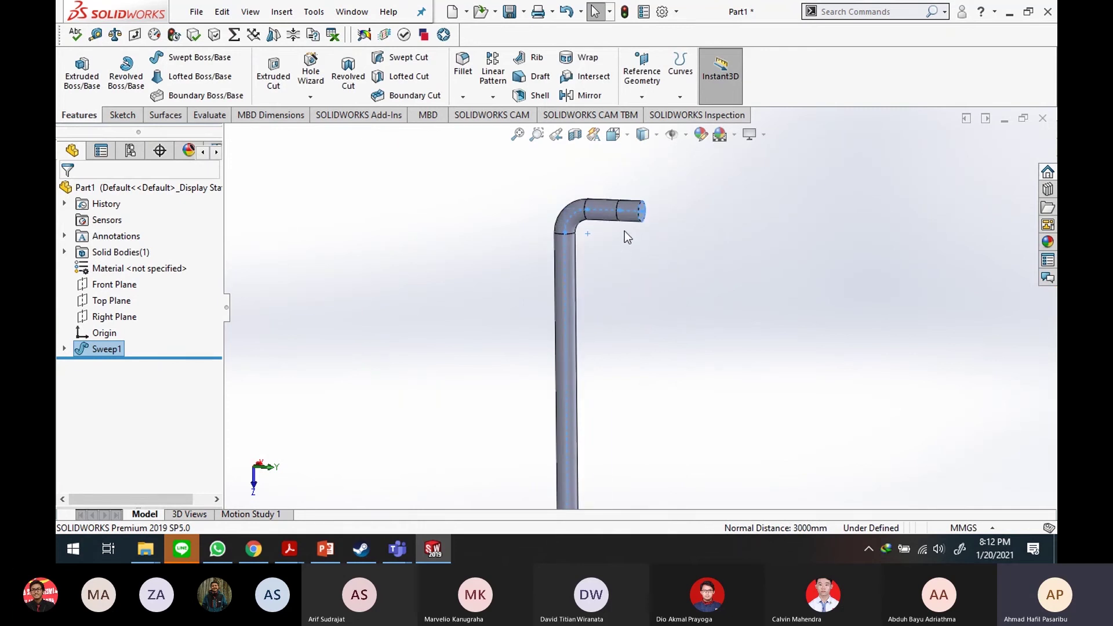
scroll(609, 300, "up", 5)
scroll(611, 385, "down", 3)
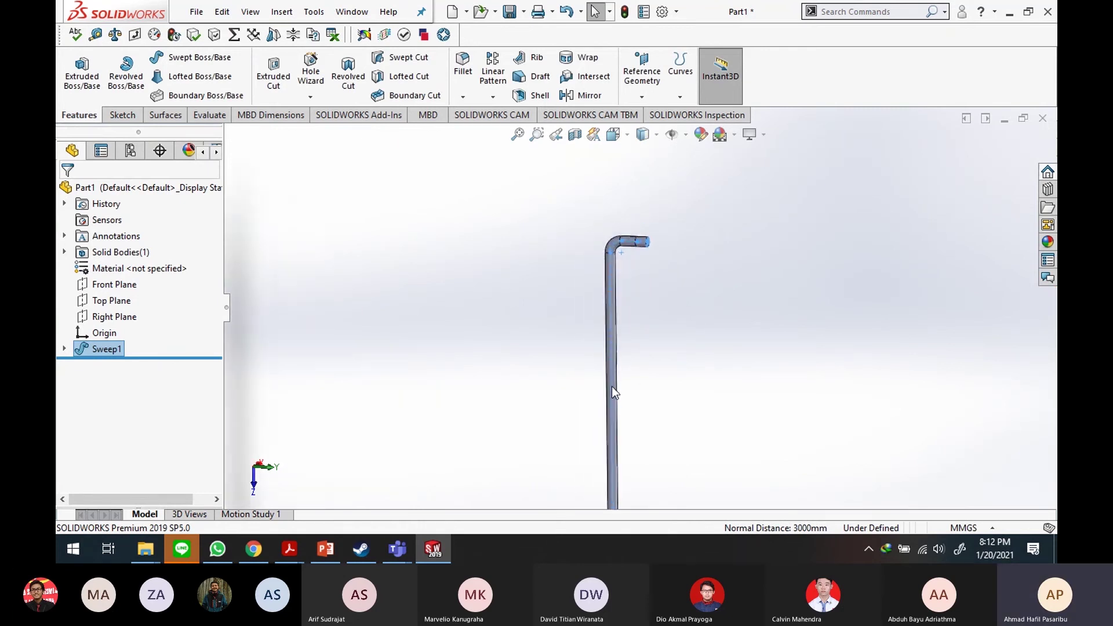
Step: Inspect the swept rod along its full length, including the short end, both bends, the final leg and its path sketch
scroll(627, 447, "up", 2)
scroll(629, 457, "down", 2)
scroll(631, 458, "up", 3)
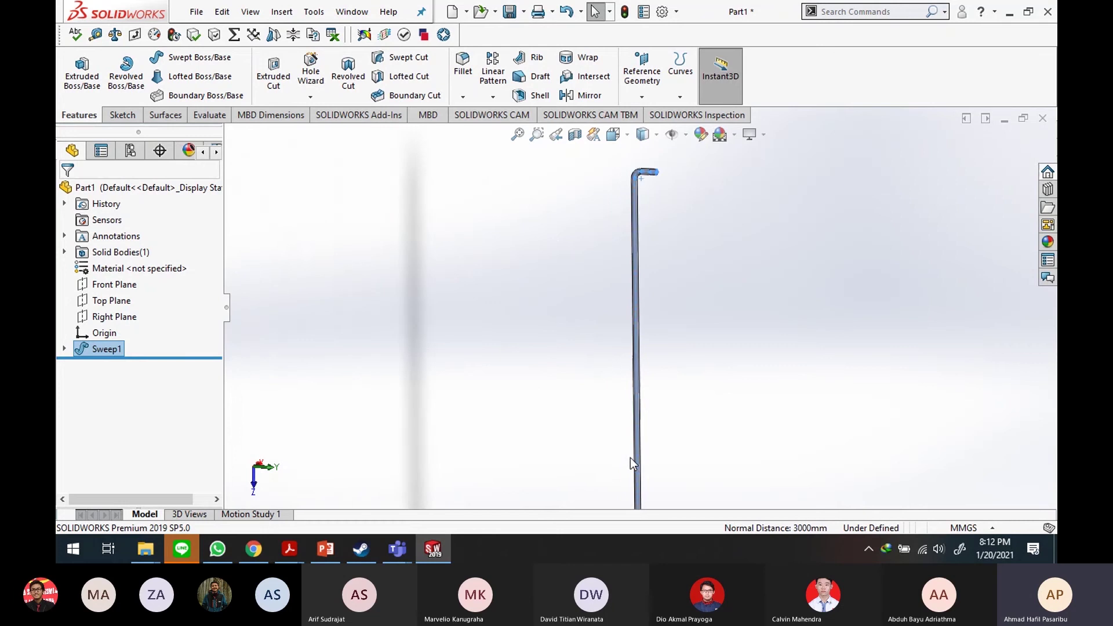
scroll(644, 461, "up", 2)
scroll(649, 465, "down", 1)
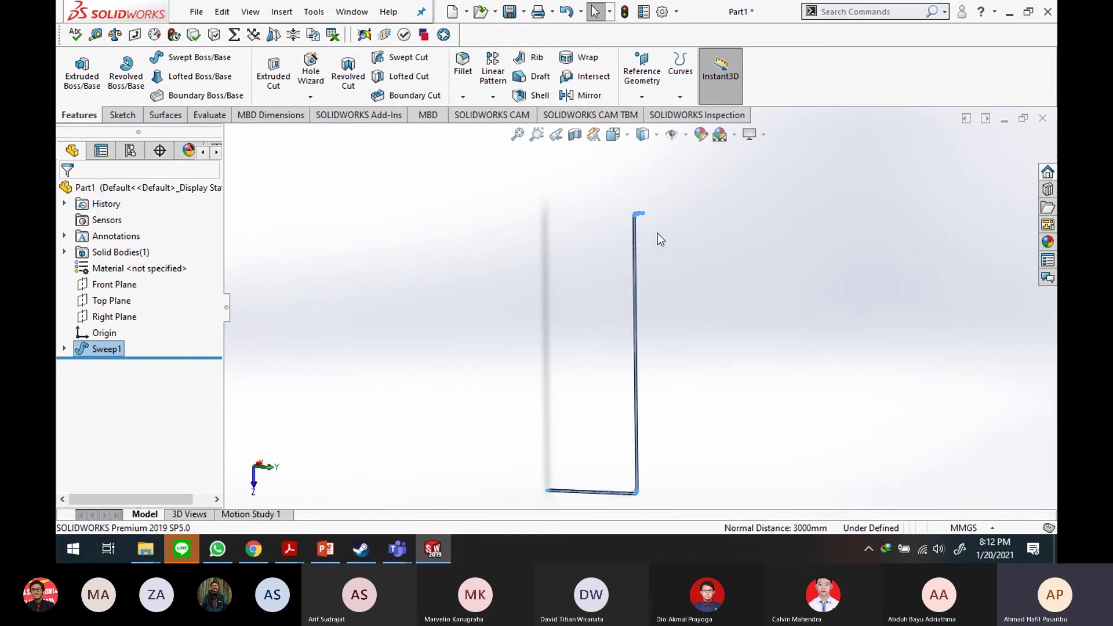
mouse_move(646, 246)
middle_mouse_down()
mouse_move(626, 226)
mouse_move(681, 178)
mouse_move(685, 203)
middle_mouse_up()
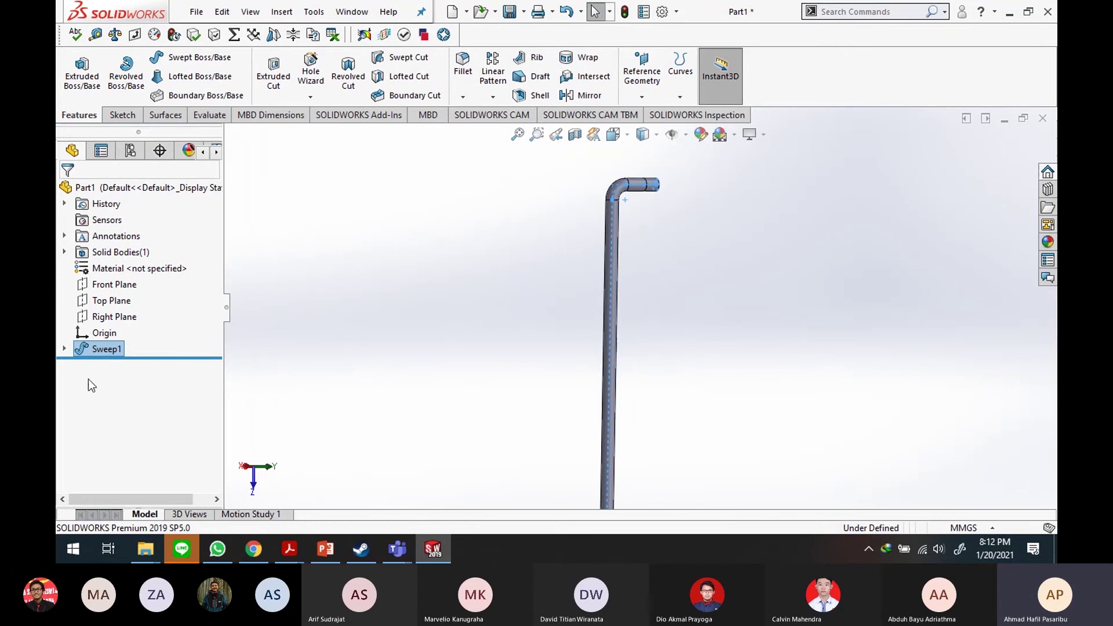
left_click(67, 350)
left_click(123, 376)
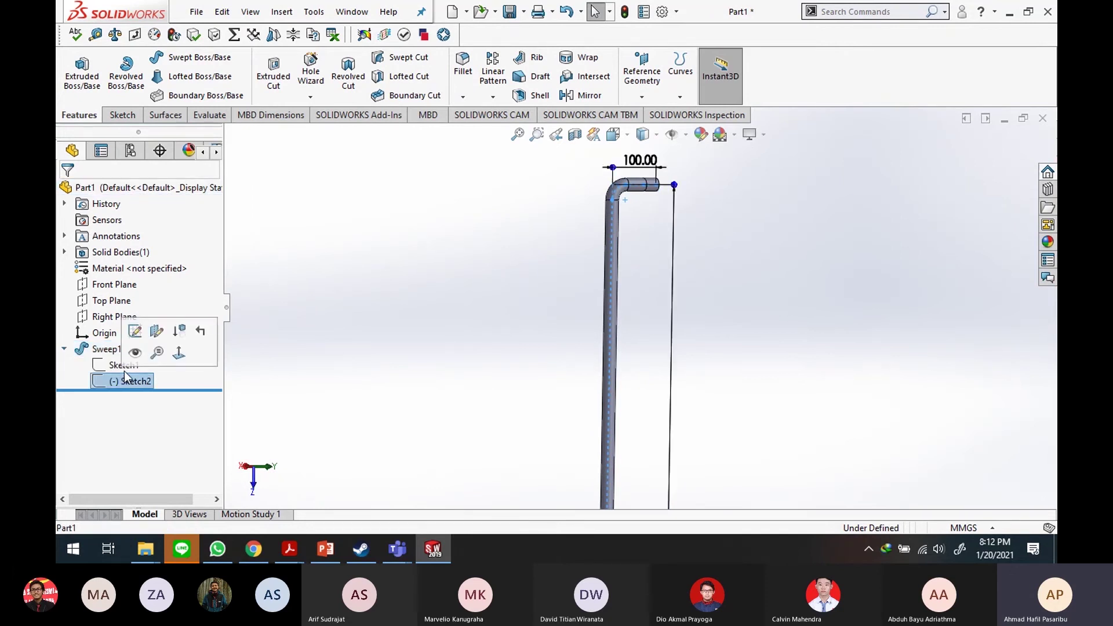
left_click(476, 352)
scroll(497, 409, "up", 9)
scroll(649, 414, "down", 8)
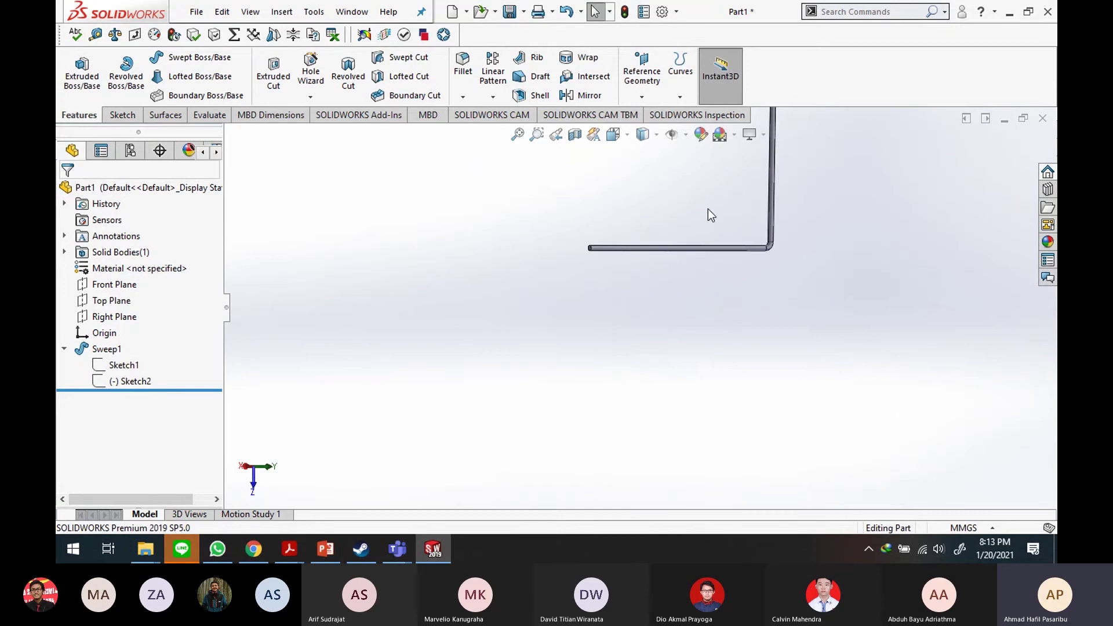
scroll(708, 210, "down", 4)
Step: Edit the sweep's path sketch, set the length of the final segment to 500 mm, and rebuild the part
left_click(116, 380)
left_click(134, 334)
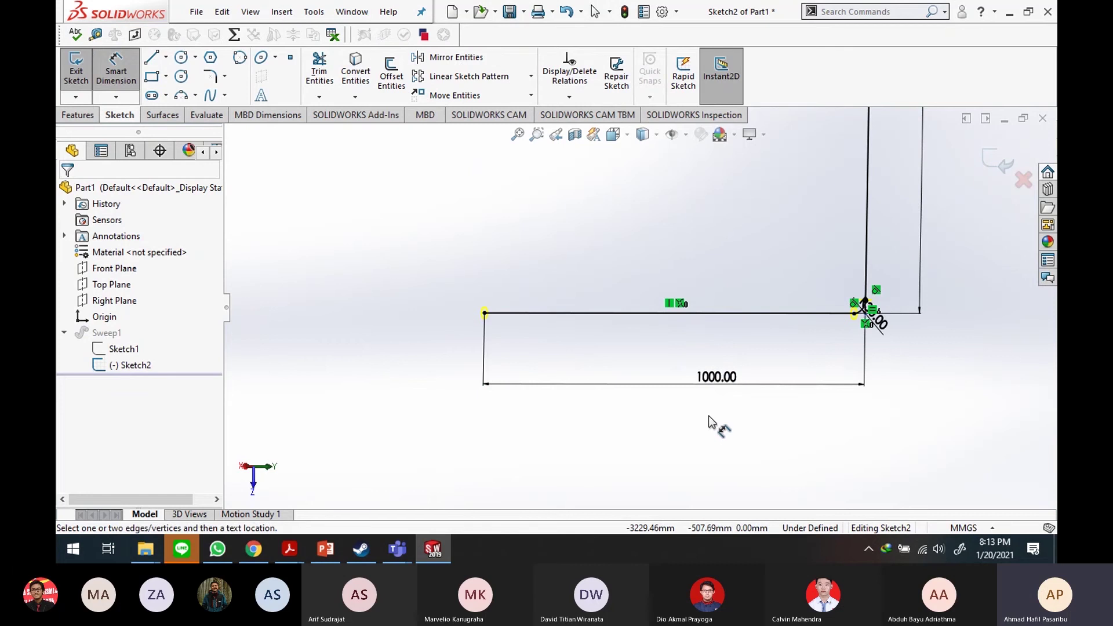
left_click(733, 381)
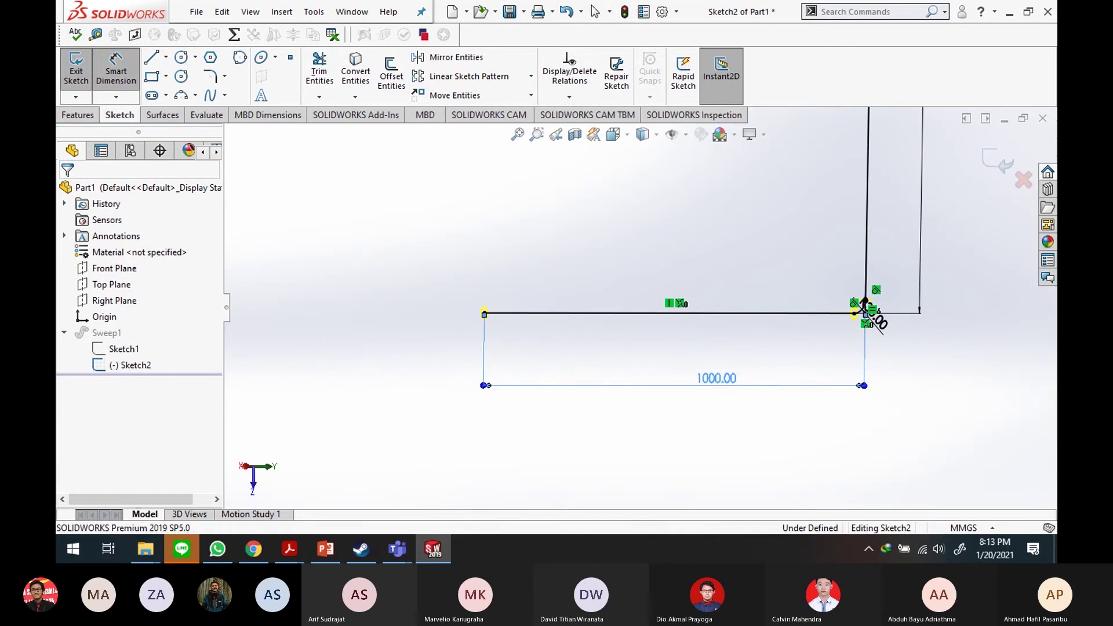
double_click(719, 379)
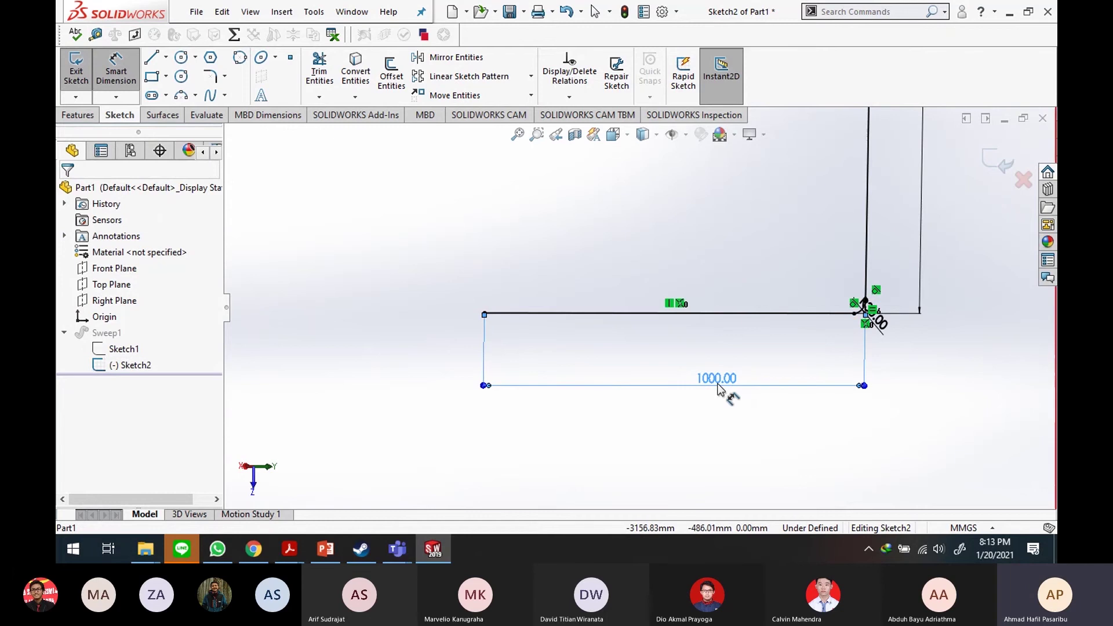
double_click(717, 380)
type("5")
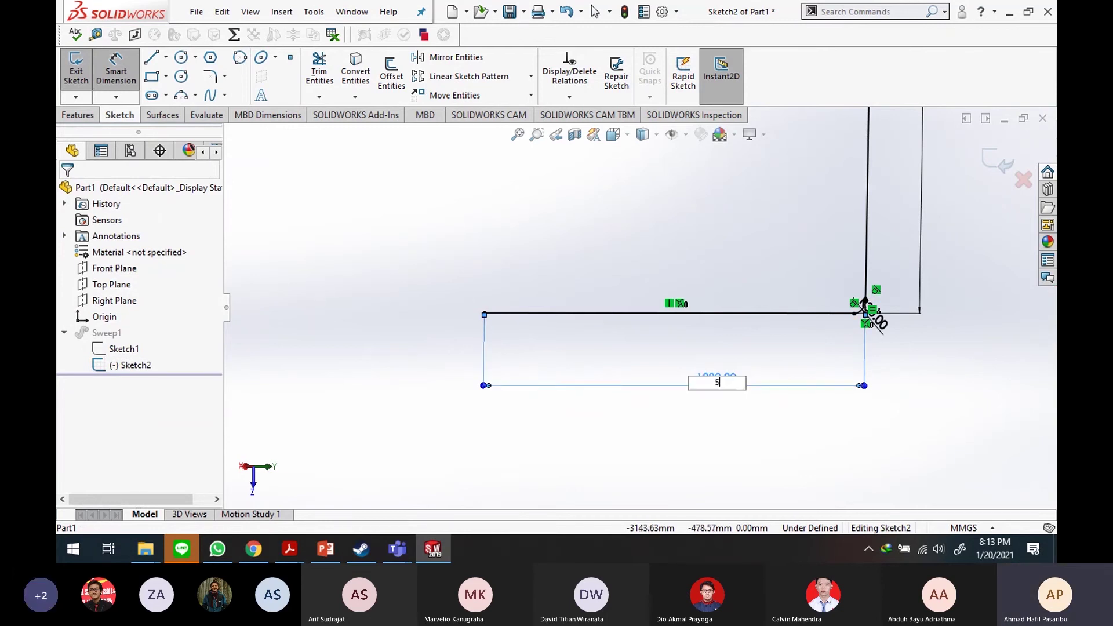
type("00")
key("Return")
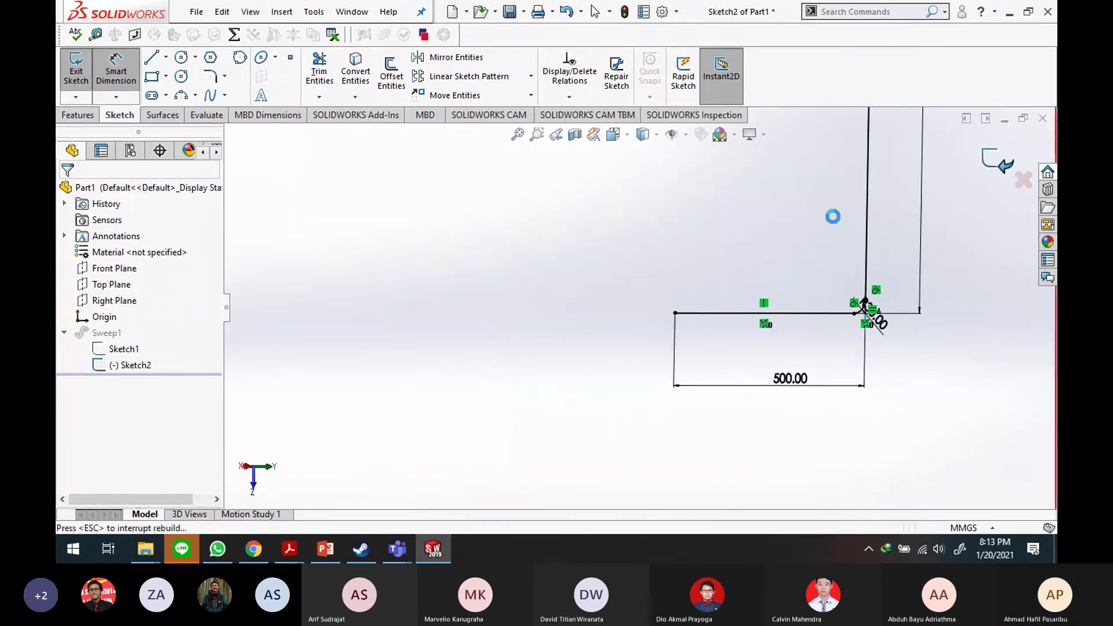
key("ctrl+b")
Step: Sketch a circle about 25.4 mm in diameter on the free end face of the rod's final leg, centred on that face
scroll(673, 317, "down", 8)
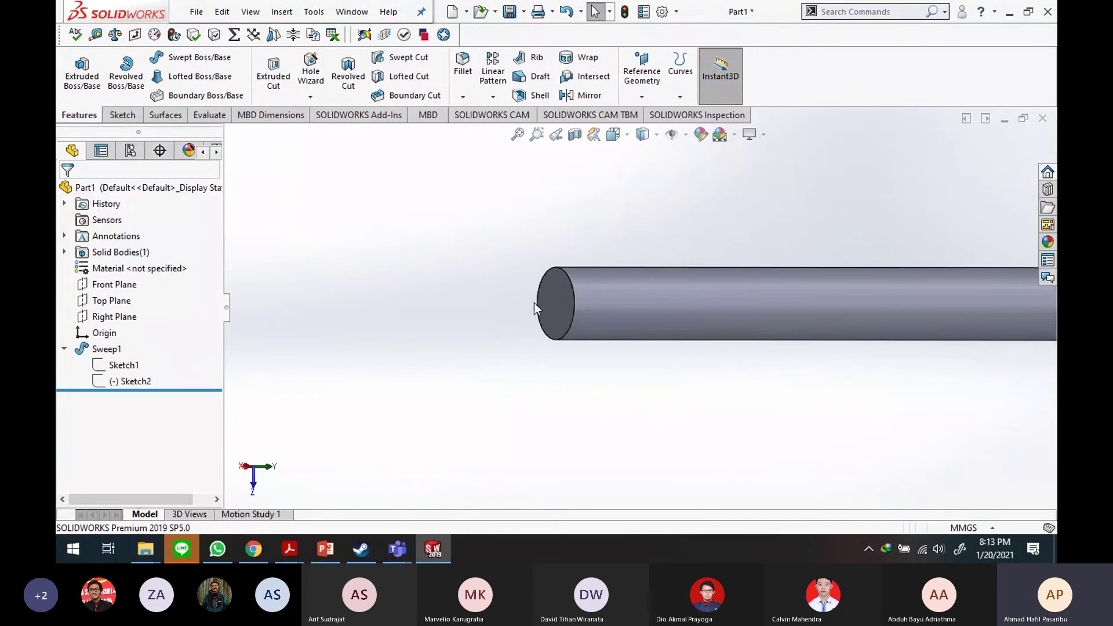
left_click(557, 302)
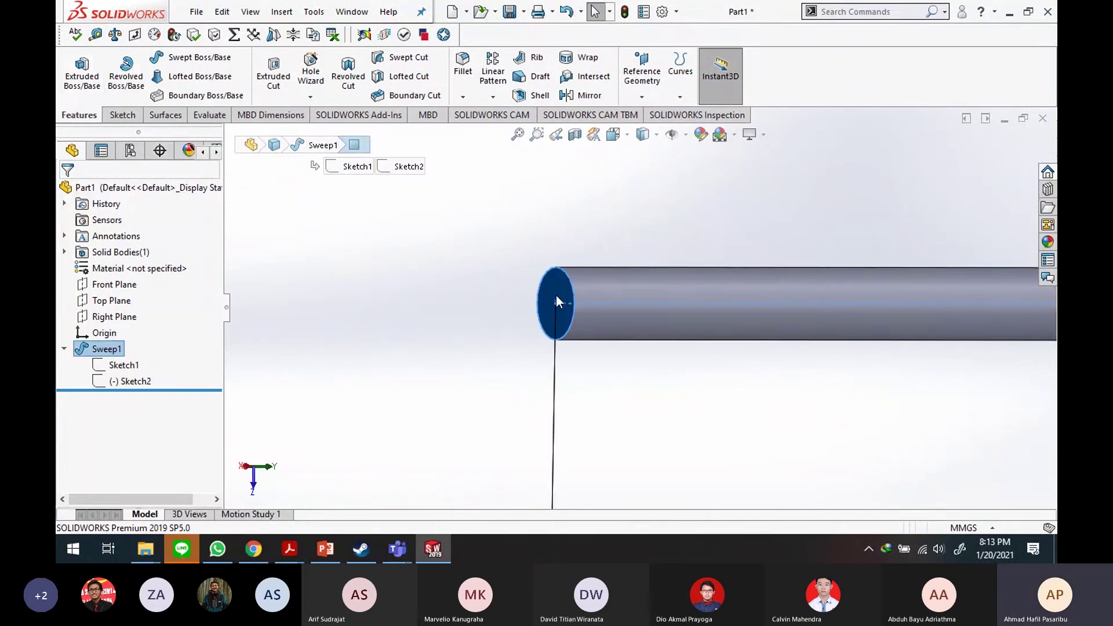
right_click(555, 293)
left_click(590, 213)
scroll(499, 300, "down", 1)
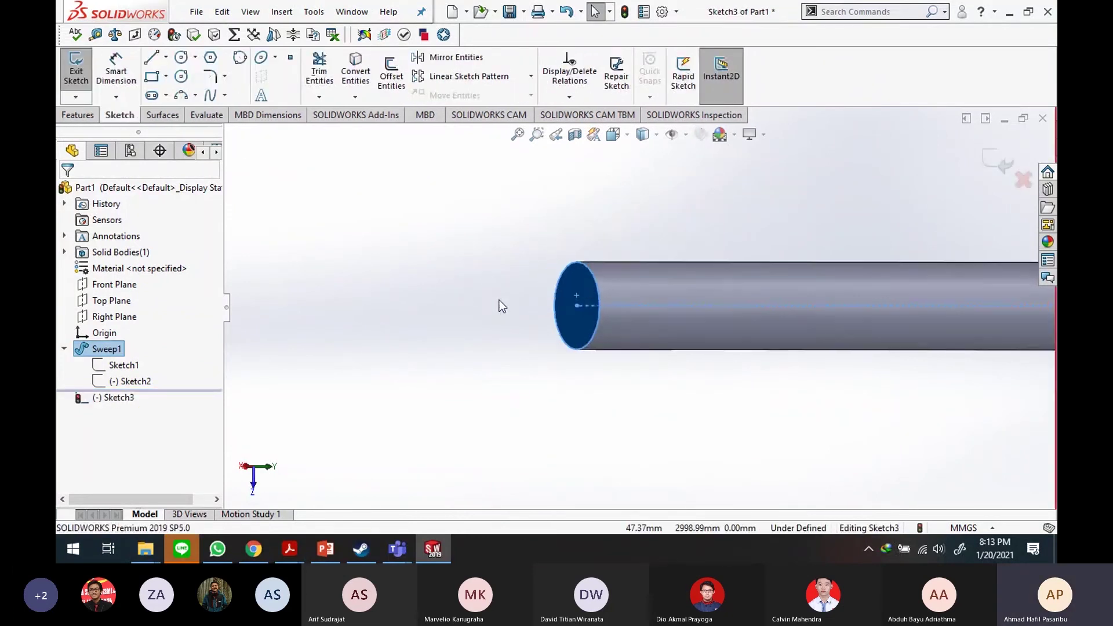
middle_click_drag(499, 300, 519, 300)
left_click(182, 57)
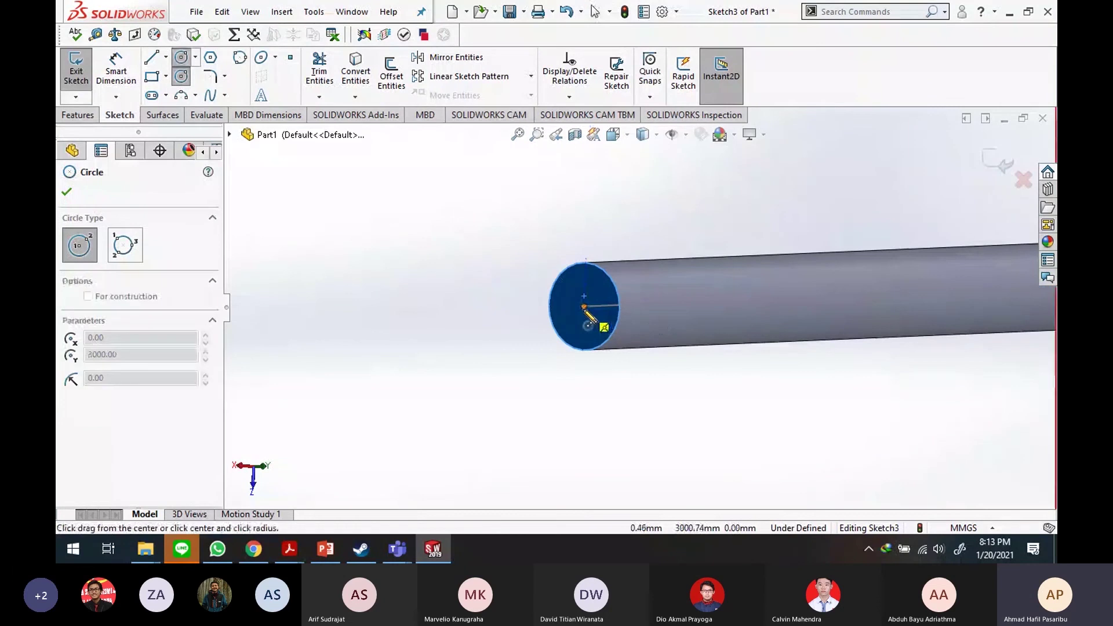
left_click(584, 306)
left_click(618, 347)
right_click(621, 342)
left_click(671, 351)
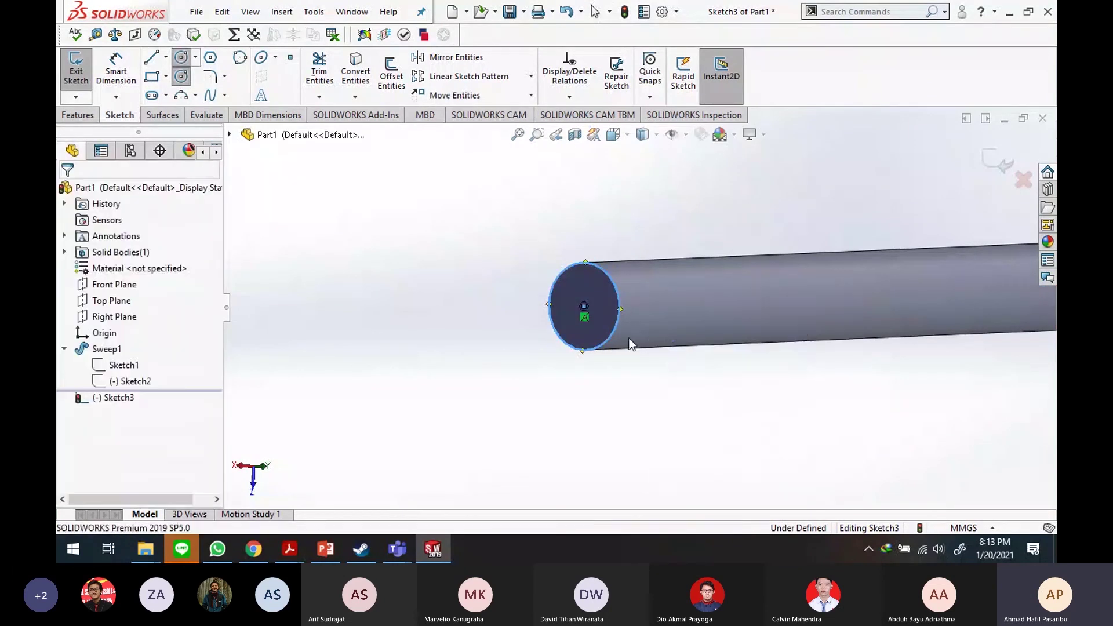
middle_click_drag(629, 338, 518, 318)
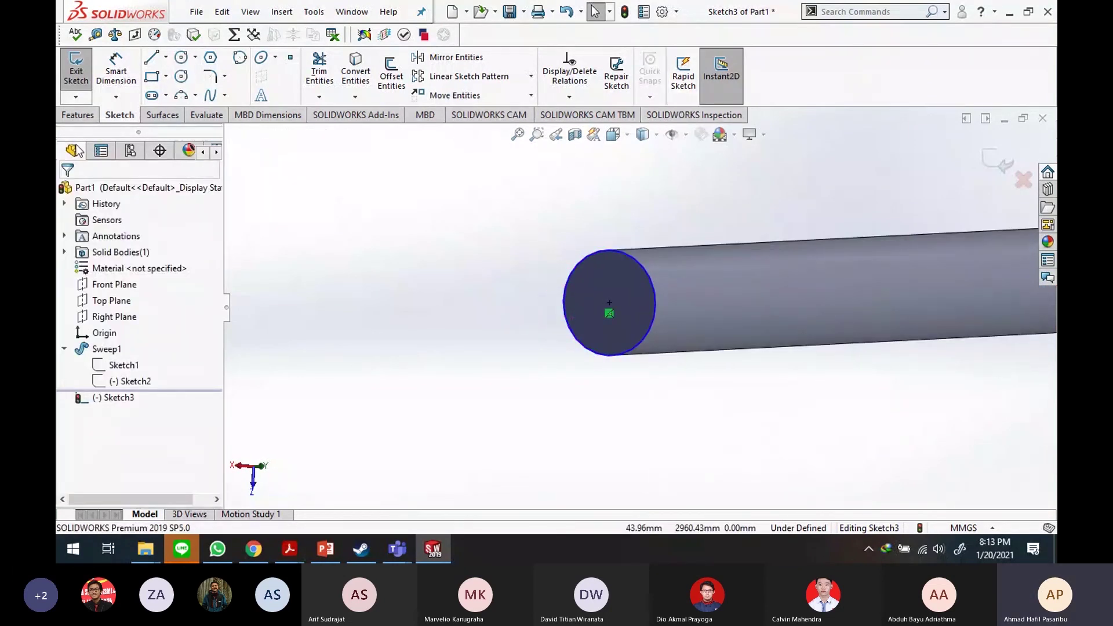
left_click(87, 115)
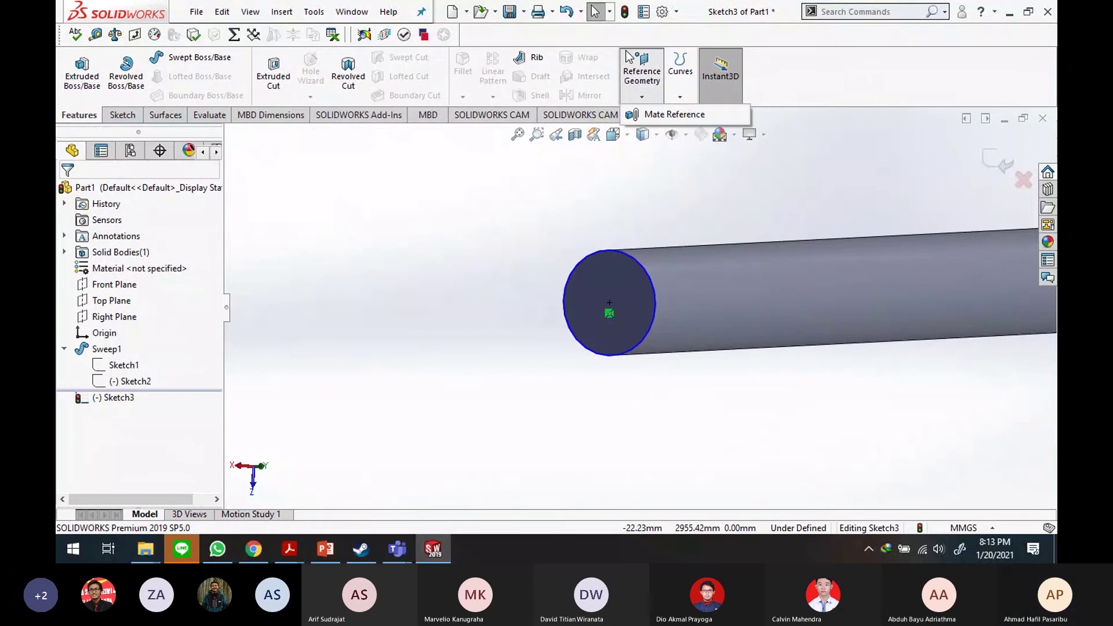
left_click(988, 158)
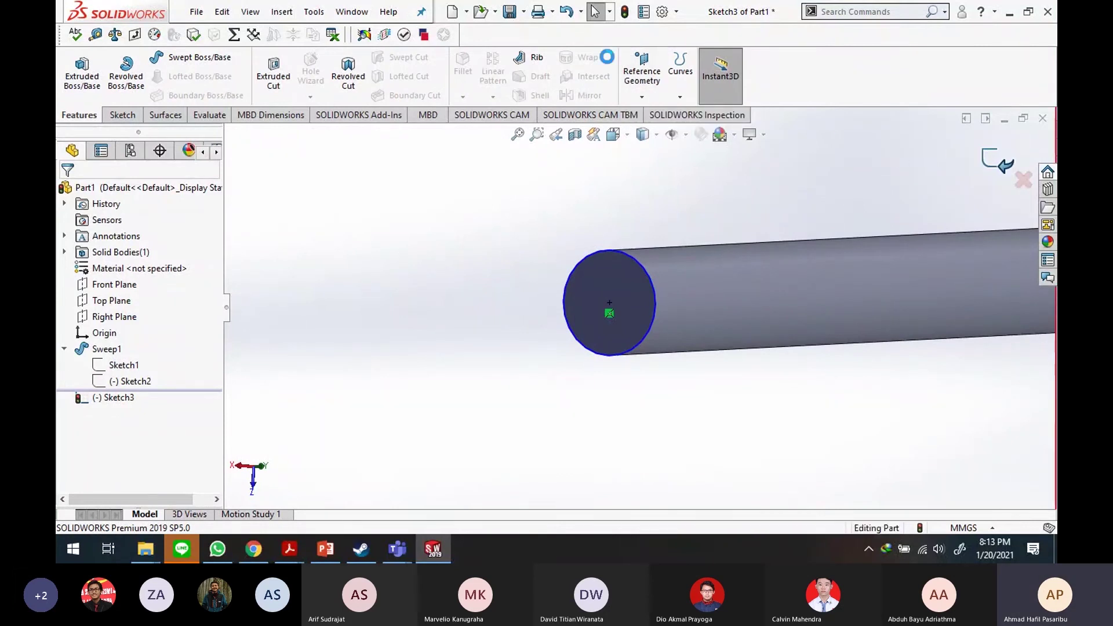
Step: Start a reference plane parallel to the rod's free end face, keeping that face as the only reference and removing the sketched arc
left_click(641, 81)
left_click(673, 114)
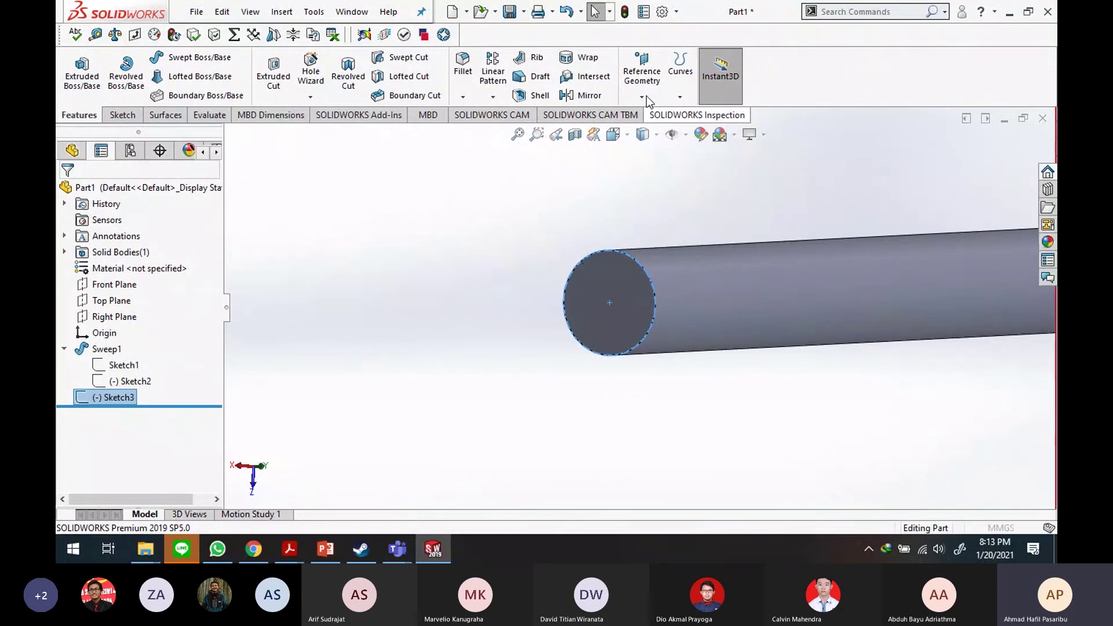
left_click(631, 284)
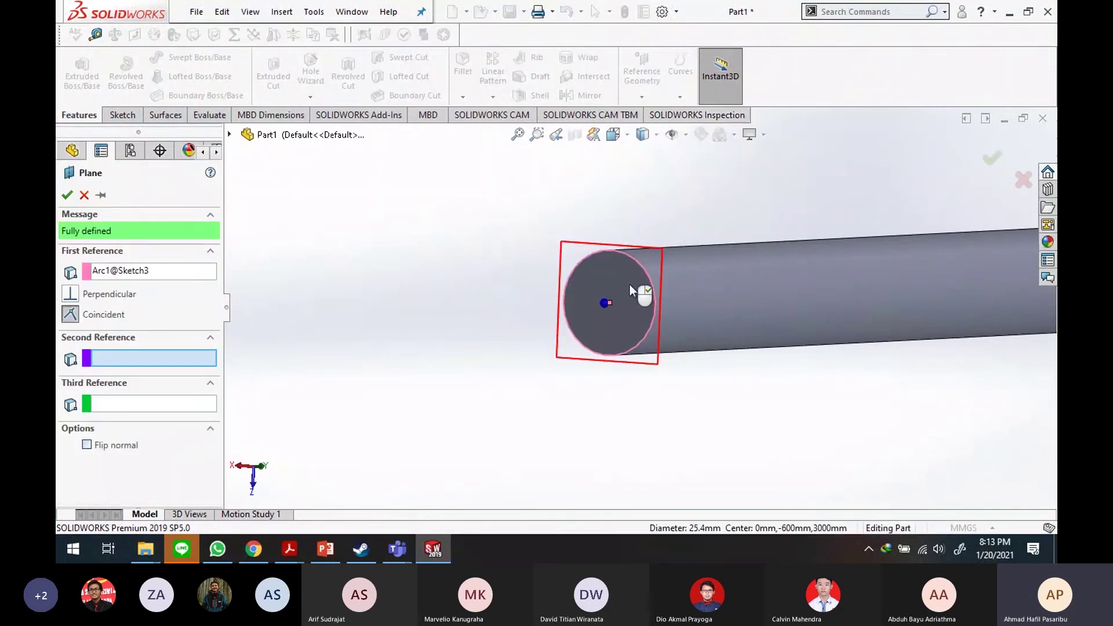
left_click(118, 300)
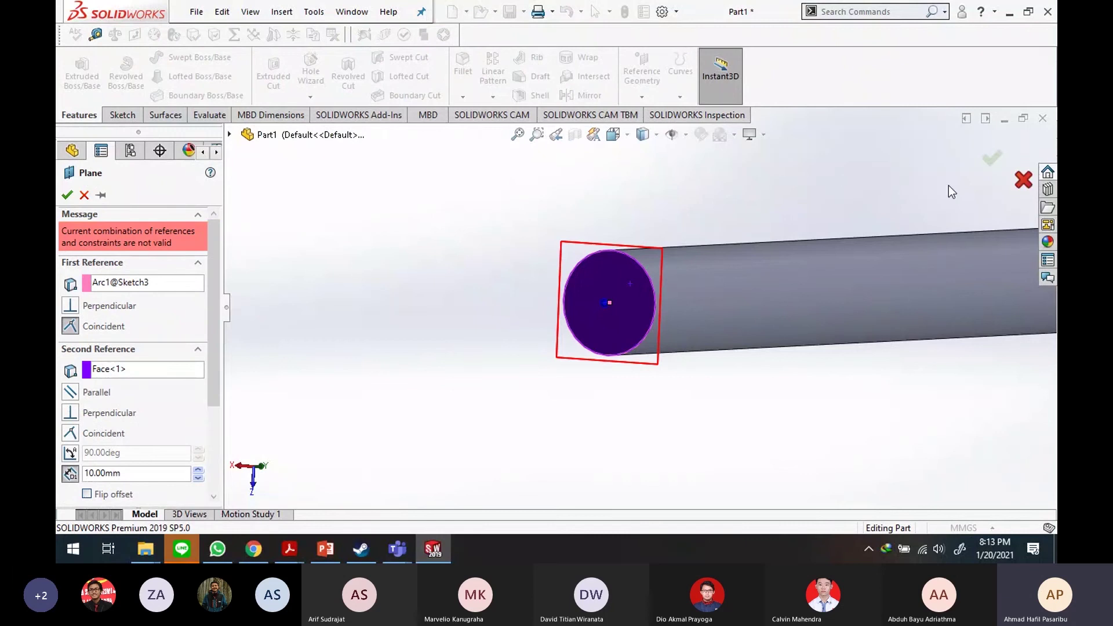
scroll(134, 333, "down", 2)
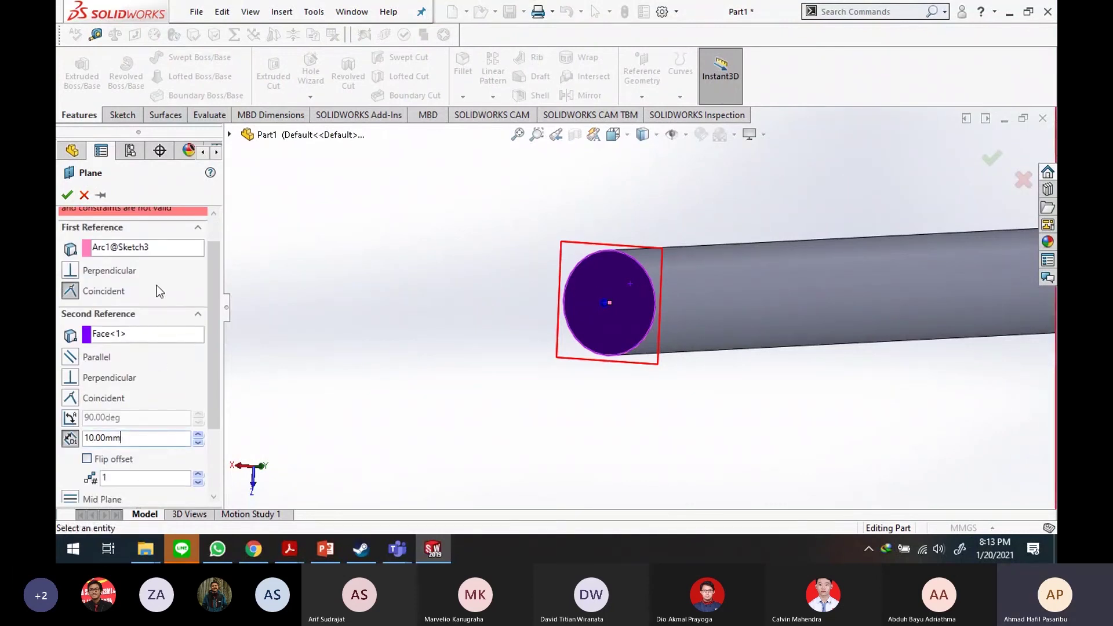
scroll(156, 287, "up", 2)
left_click(130, 283)
key("Delete")
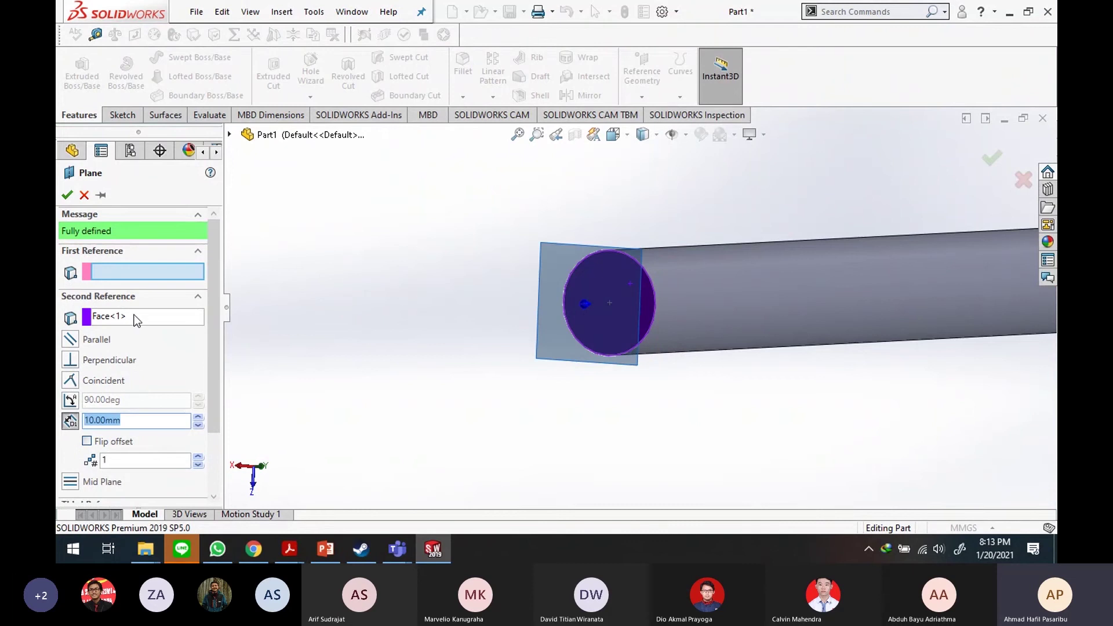
left_click(651, 314)
left_click(632, 299)
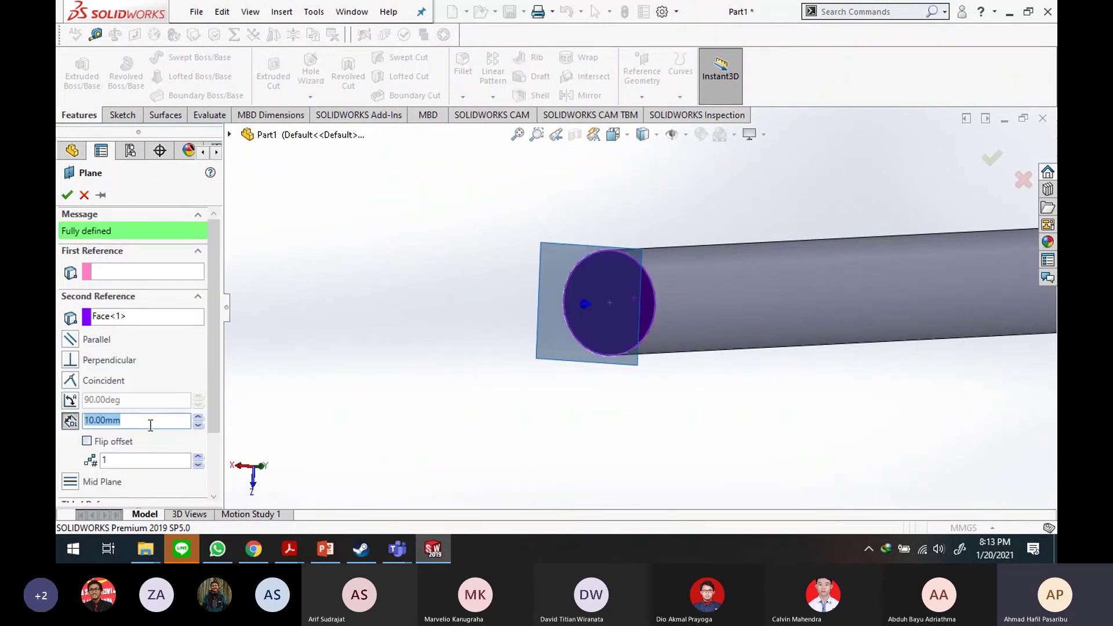
Step: Set the plane's offset from the rod's end face to 100 mm and create the plane
type("50")
key("Return")
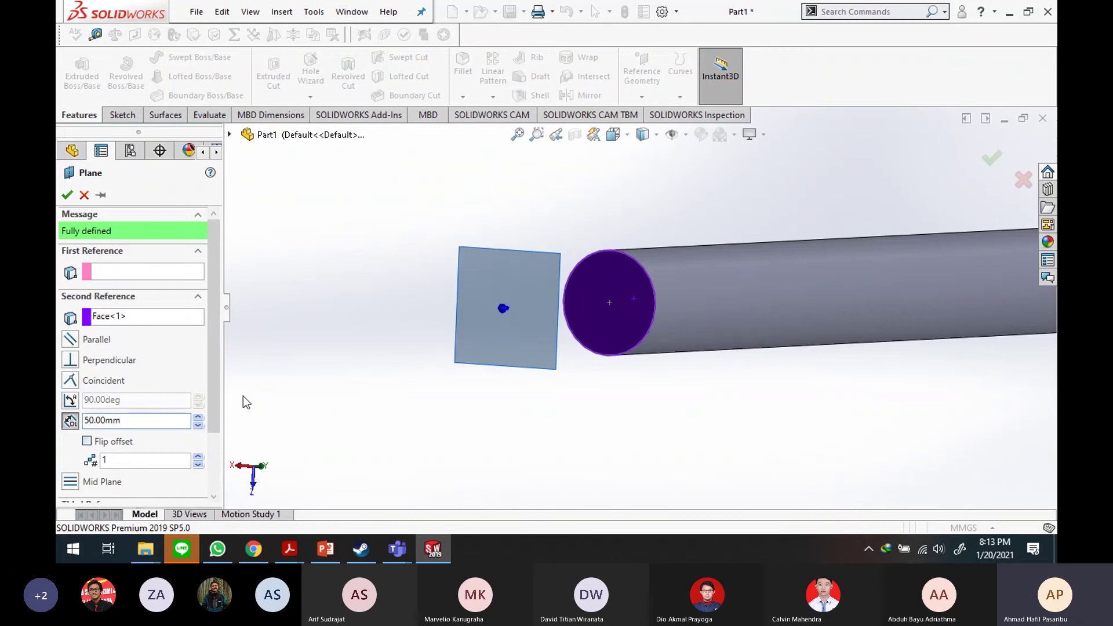
double_click(142, 421)
type("100")
key("Return")
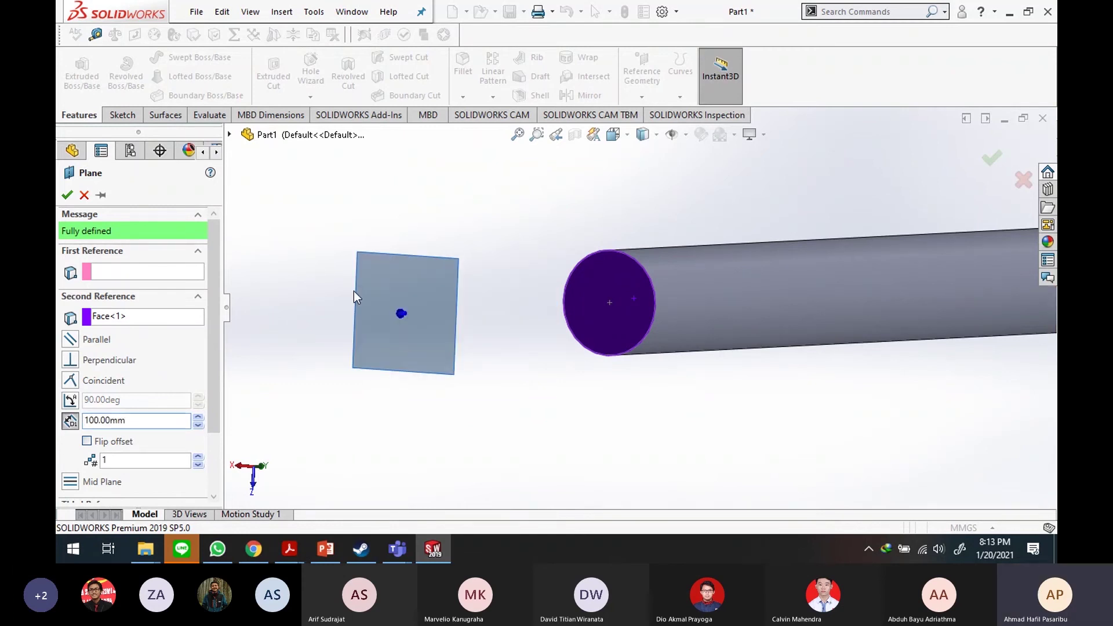
left_click(991, 158)
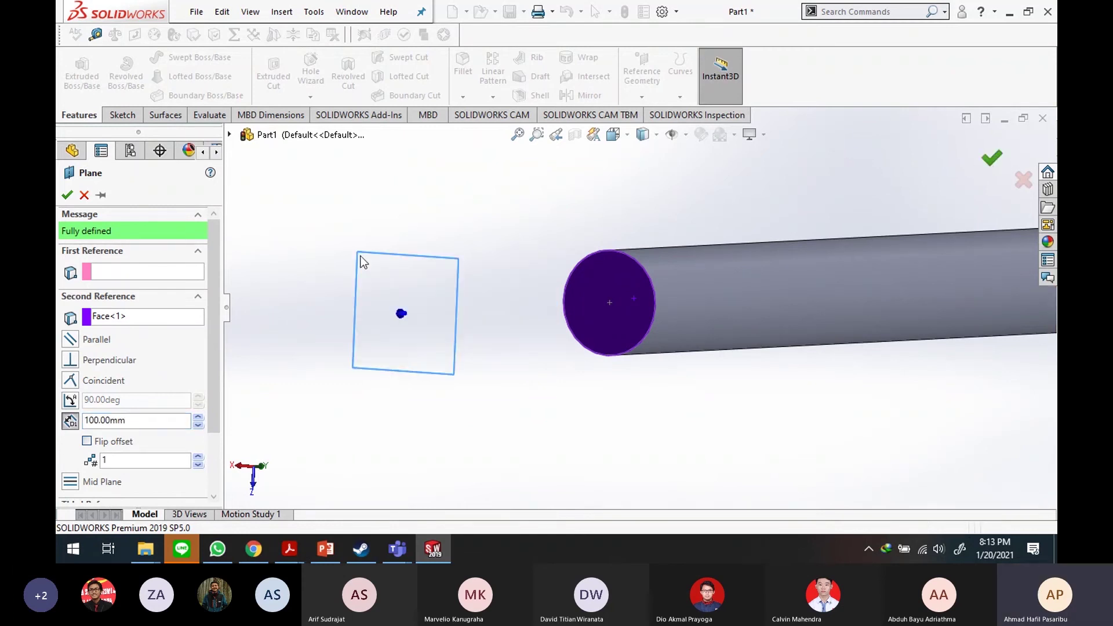
left_click(119, 115)
left_click(178, 61)
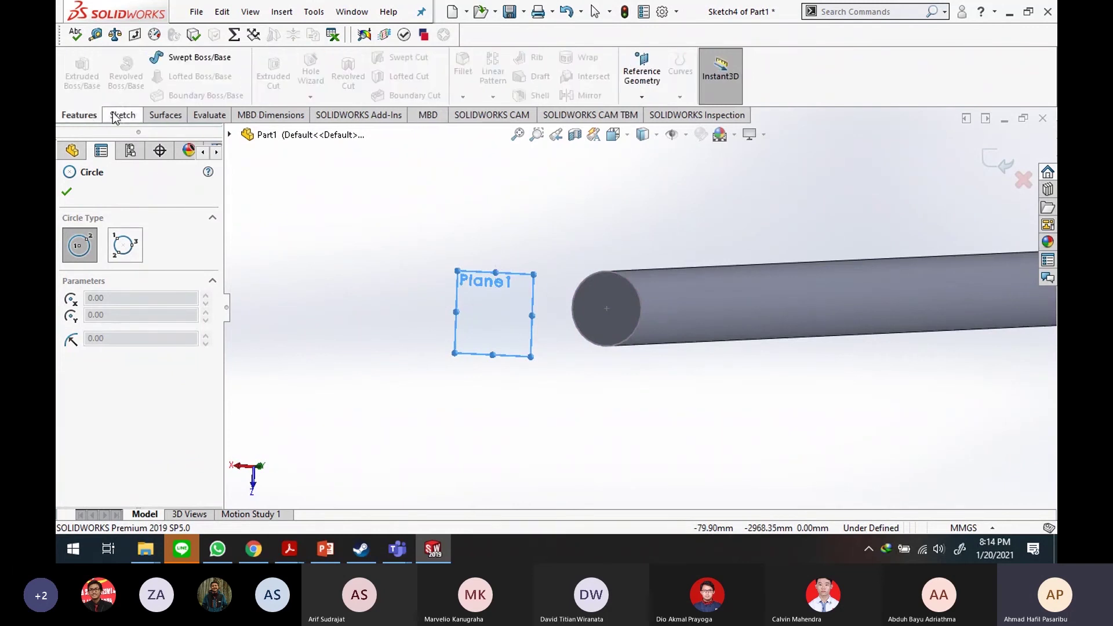
left_click(984, 163)
scroll(952, 216, "down", 1)
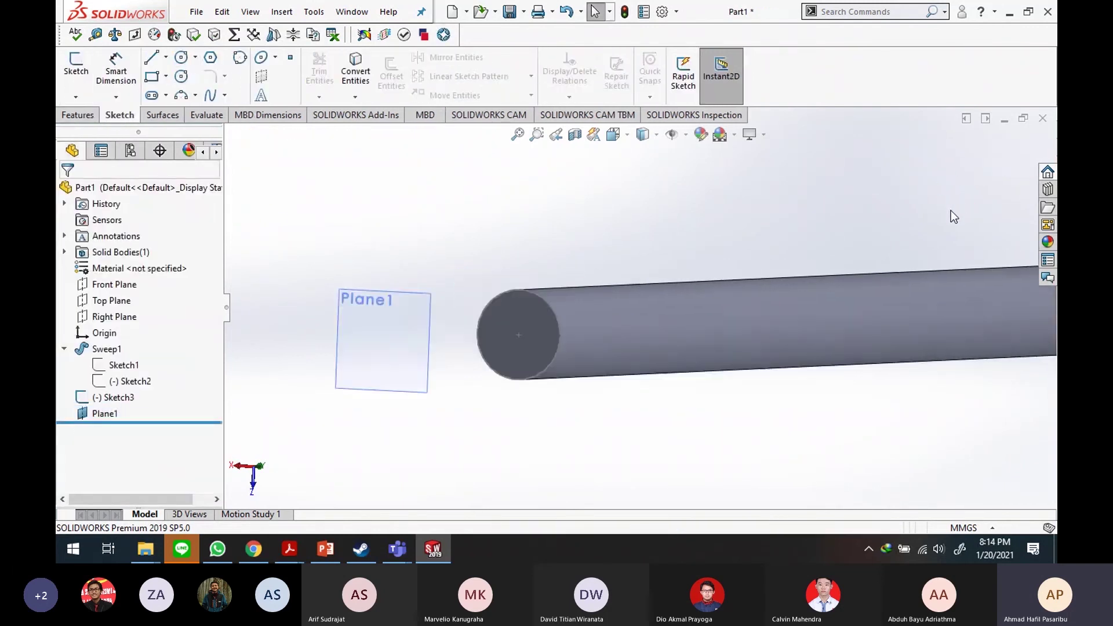
middle_click_drag(951, 216, 899, 216)
scroll(858, 235, "up", 5)
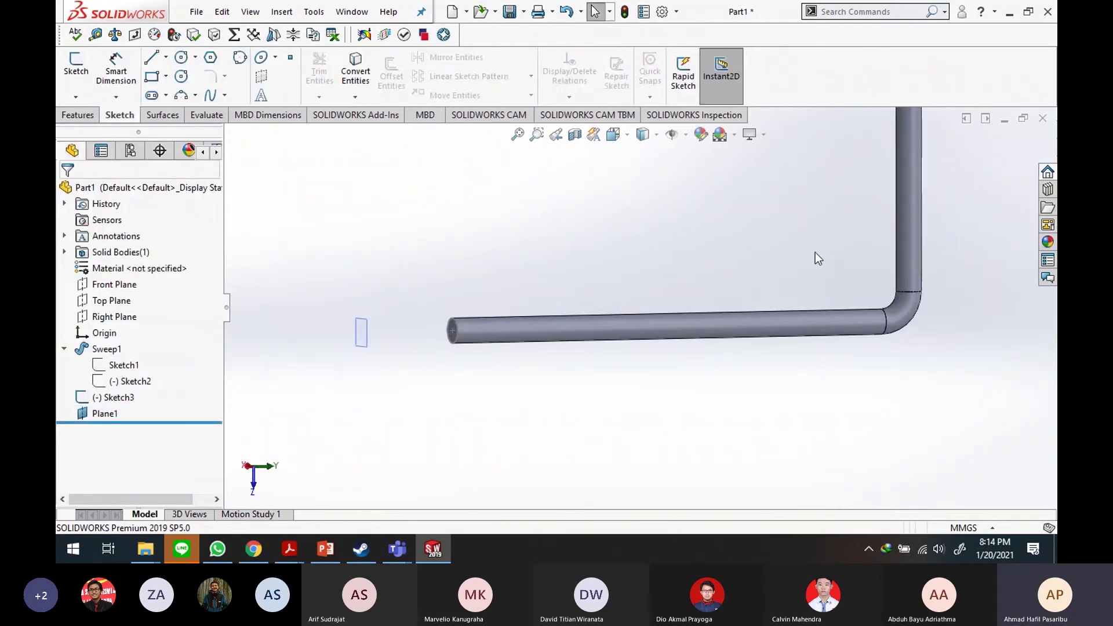
left_click(167, 57)
left_click(169, 72)
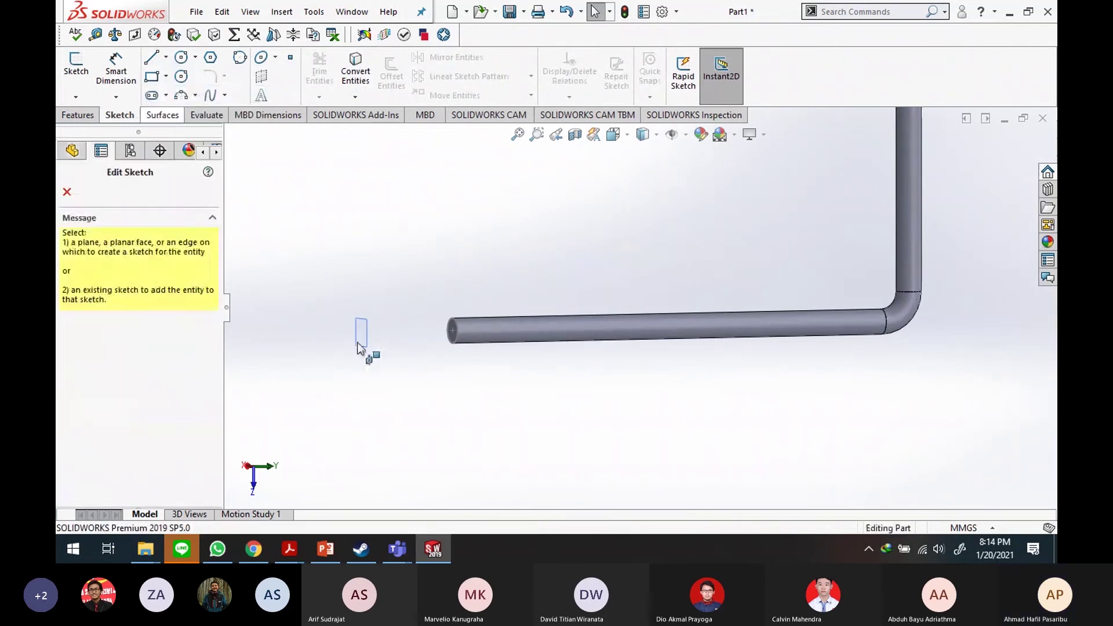
left_click(67, 192)
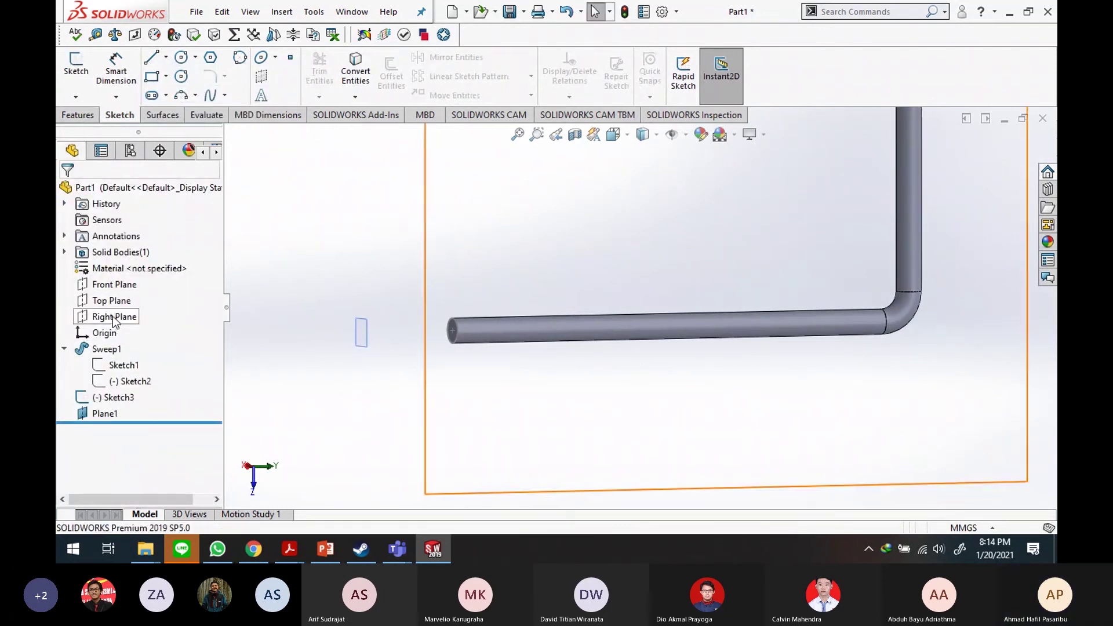
Step: Sketch a construction centerline on the Right Plane from the centre of the rod's free end outward past the offset plane
left_click(114, 318)
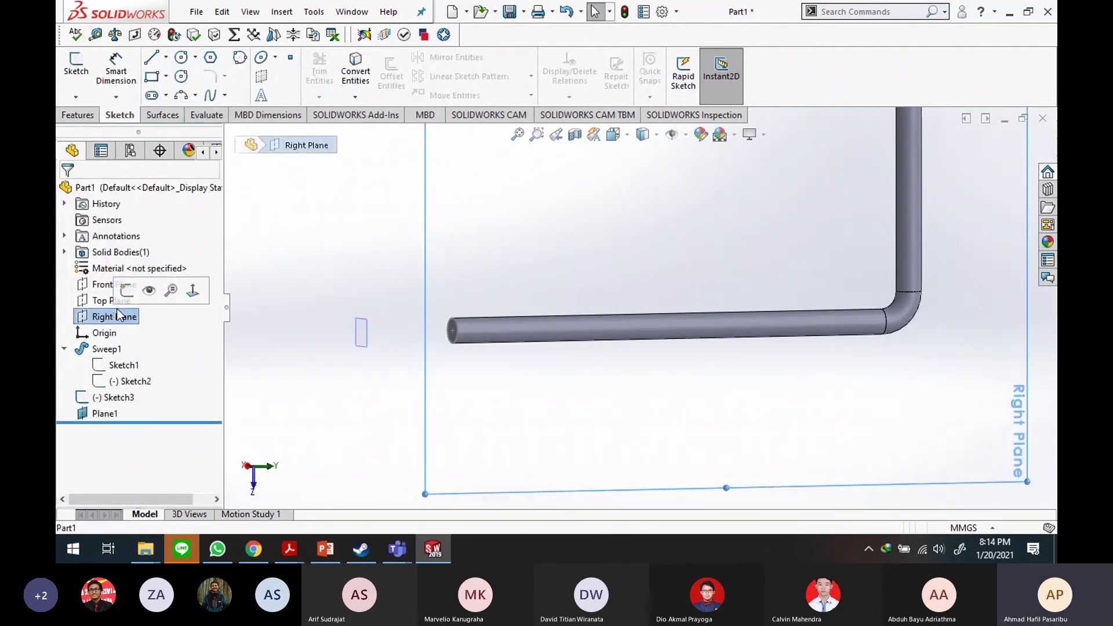
left_click(166, 58)
left_click(184, 92)
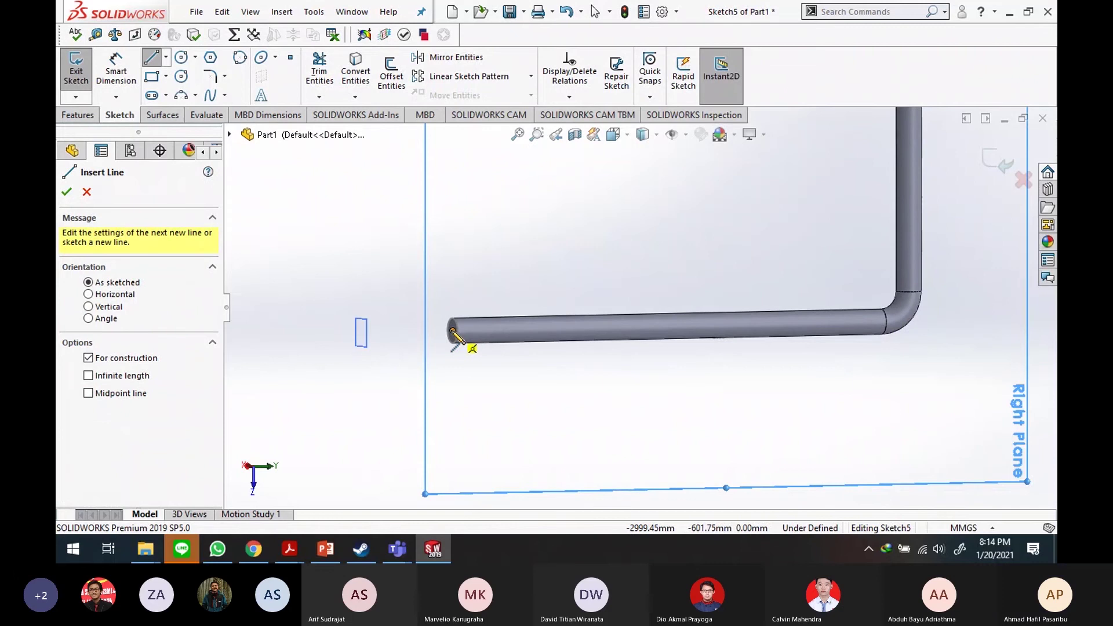
left_click(332, 333)
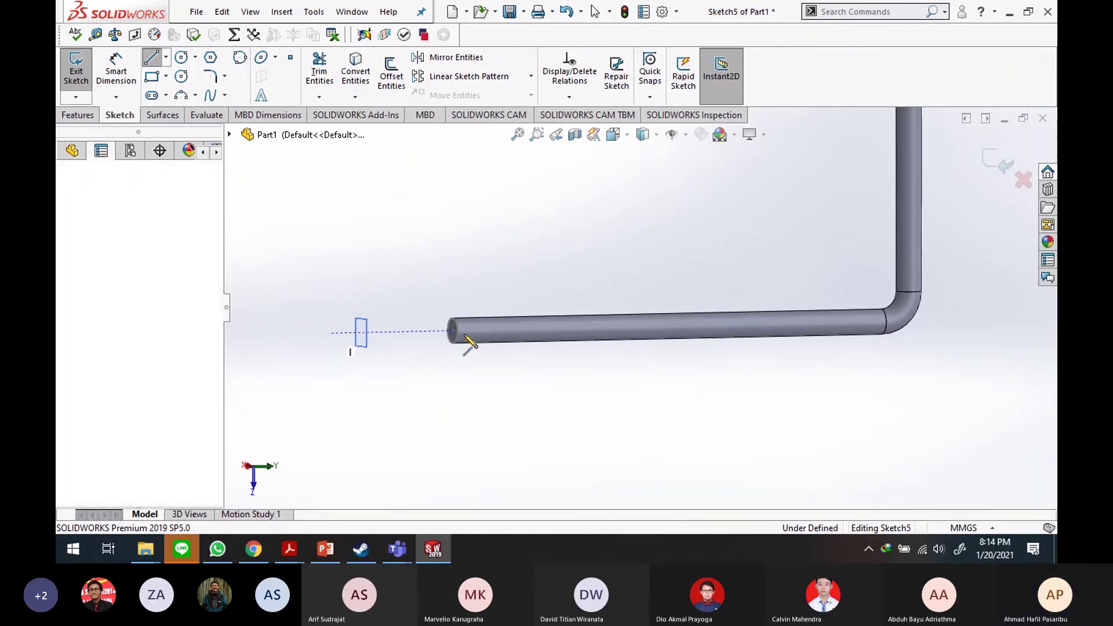
Step: Finish the construction centerline by running it through the rod's free end and final leg to beyond the bend, and close the sketch
left_click(969, 318)
right_click(969, 318)
left_click(908, 331)
scroll(364, 338, "down", 6)
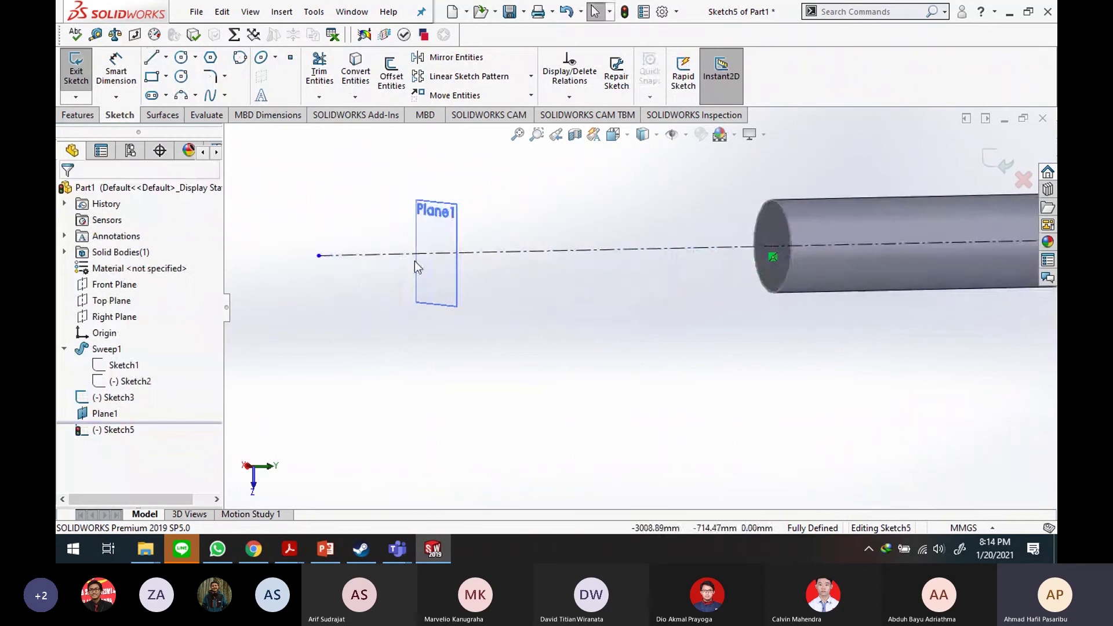
scroll(415, 261, "down", 2)
left_click(181, 58)
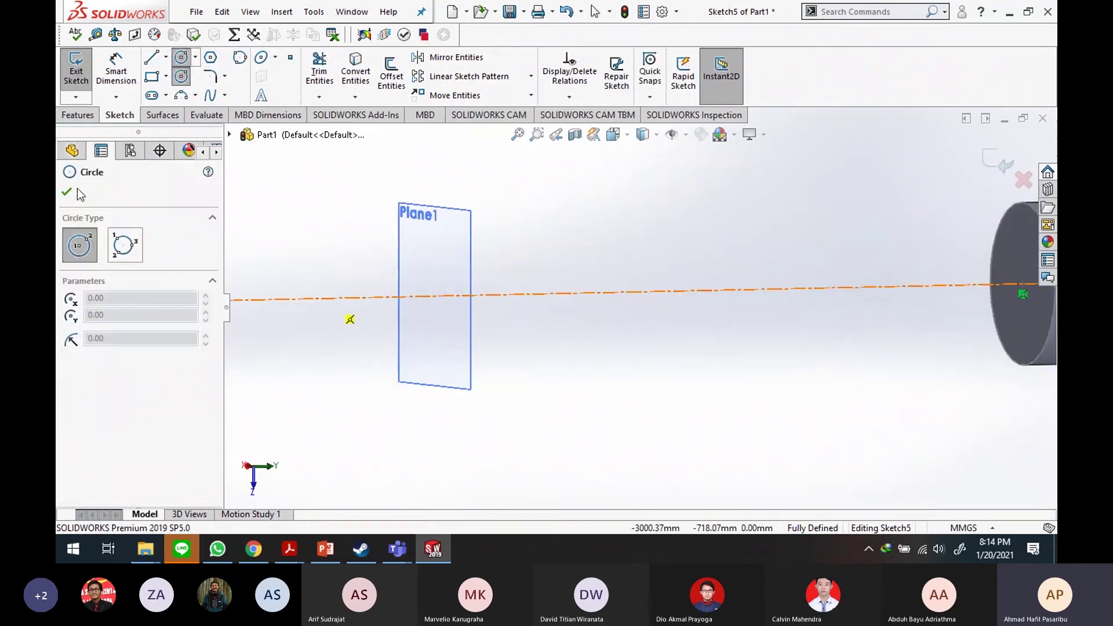
left_click(67, 191)
Step: Sketch a circle about 9.8 mm in diameter on the offset plane, centred on the construction centerline
left_click(104, 414)
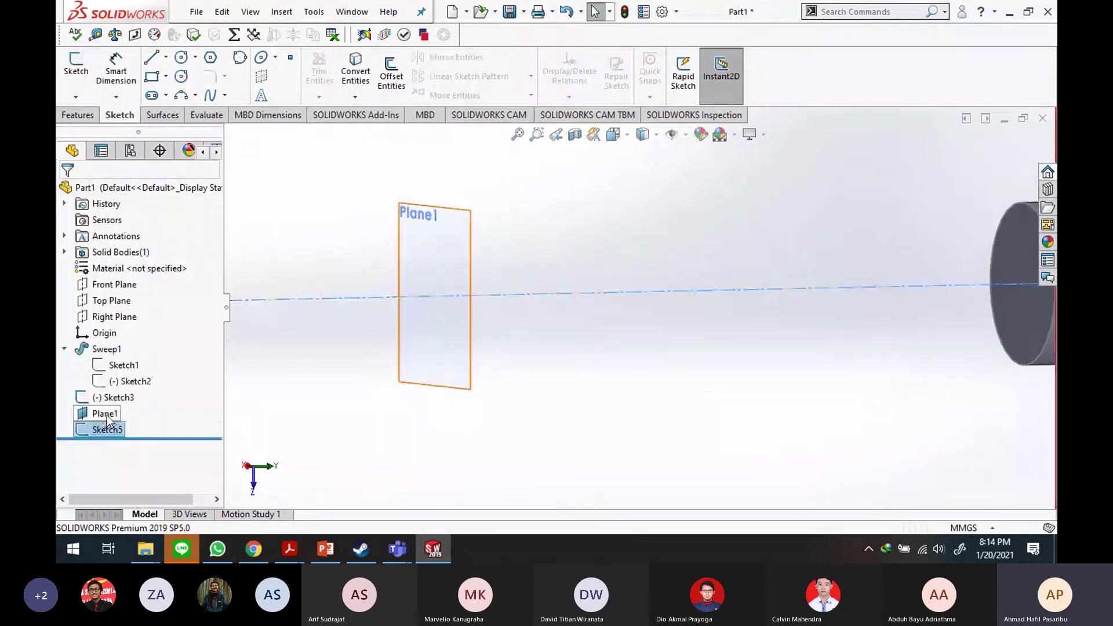
left_click(120, 394)
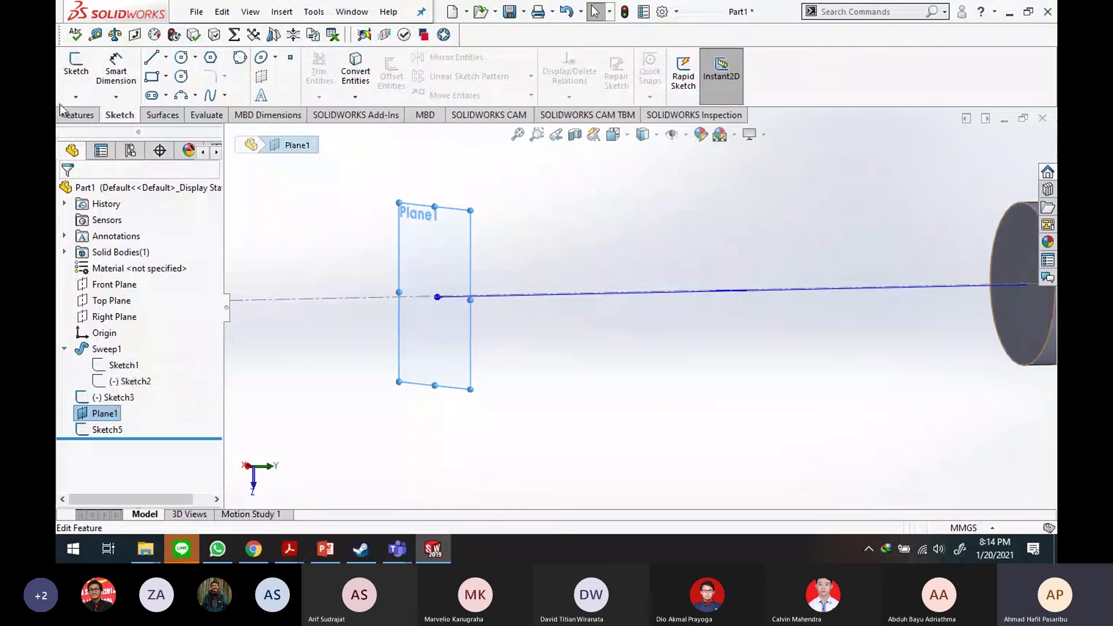
left_click(181, 58)
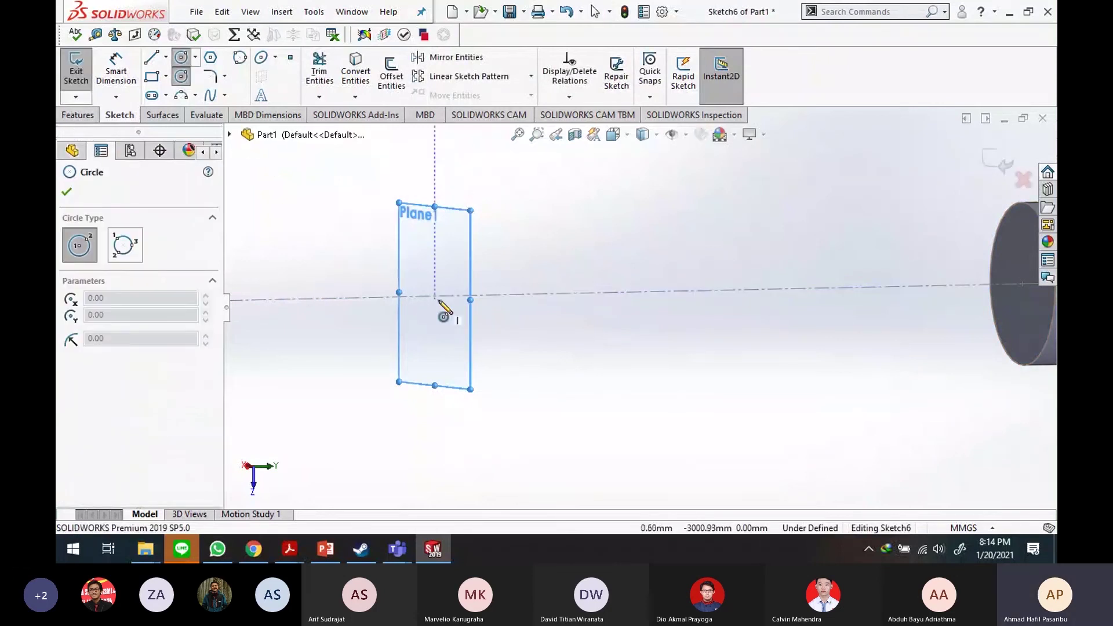
scroll(435, 313, "down", 2)
middle_click_drag(436, 314, 457, 320)
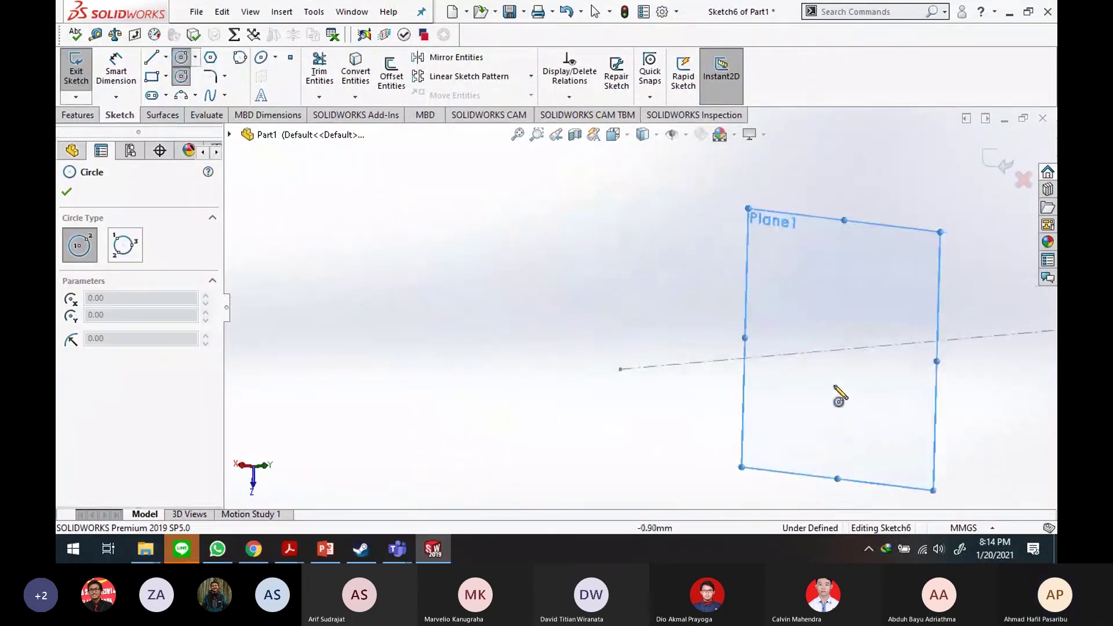
left_click(842, 350)
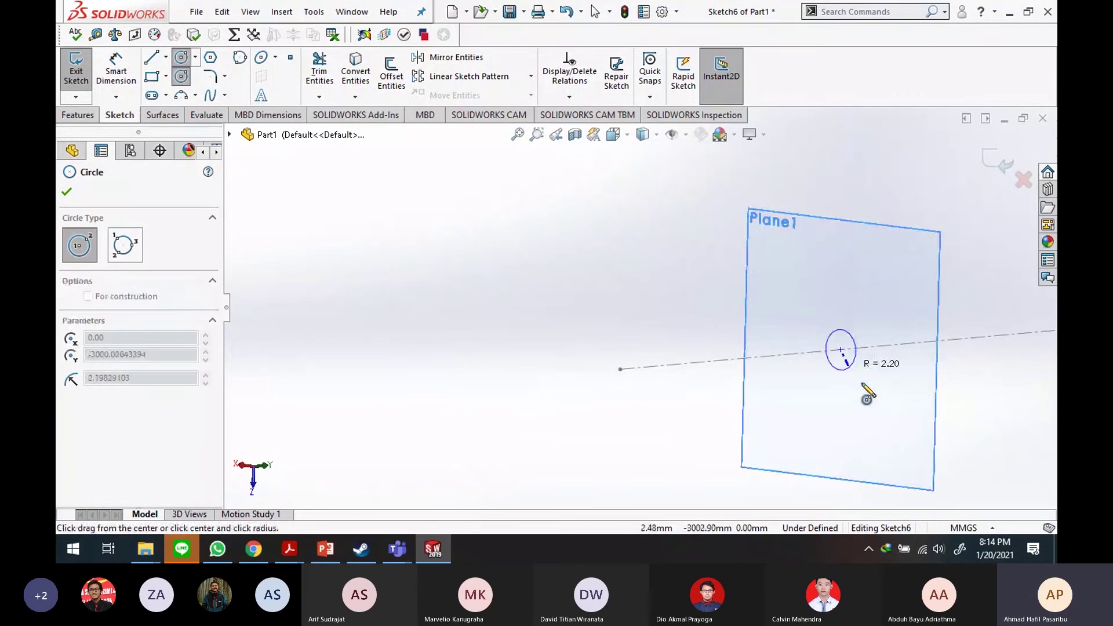
left_click(882, 398)
right_click(882, 399)
left_click(885, 418)
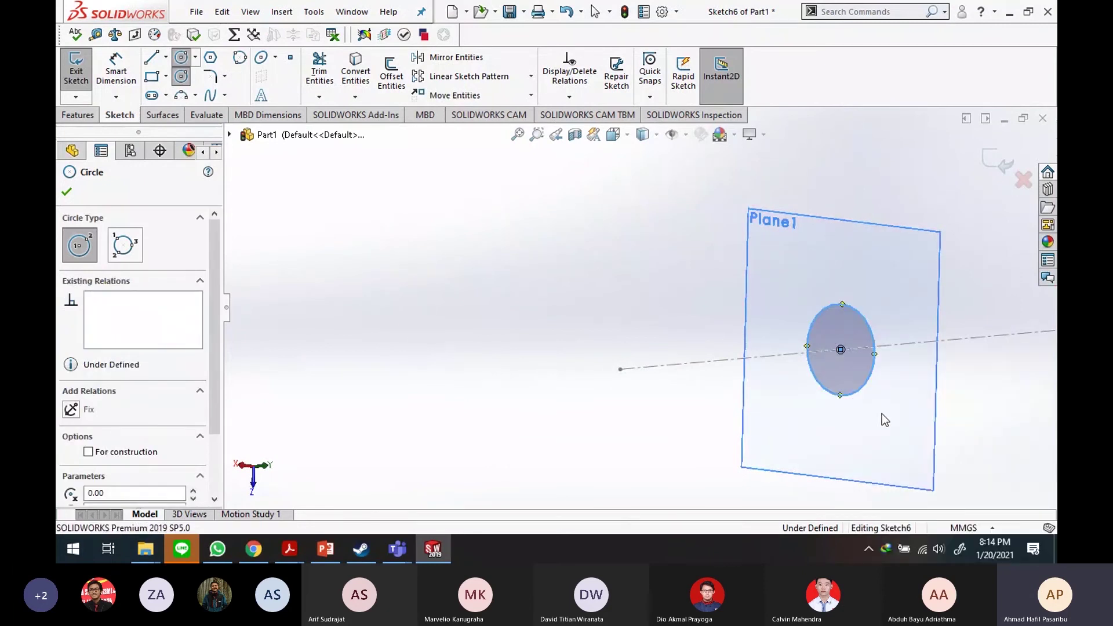
Step: Set the diameter of the circle on the offset plane to 12.7 mm and exit the sketch
left_click(132, 66)
left_click(876, 344)
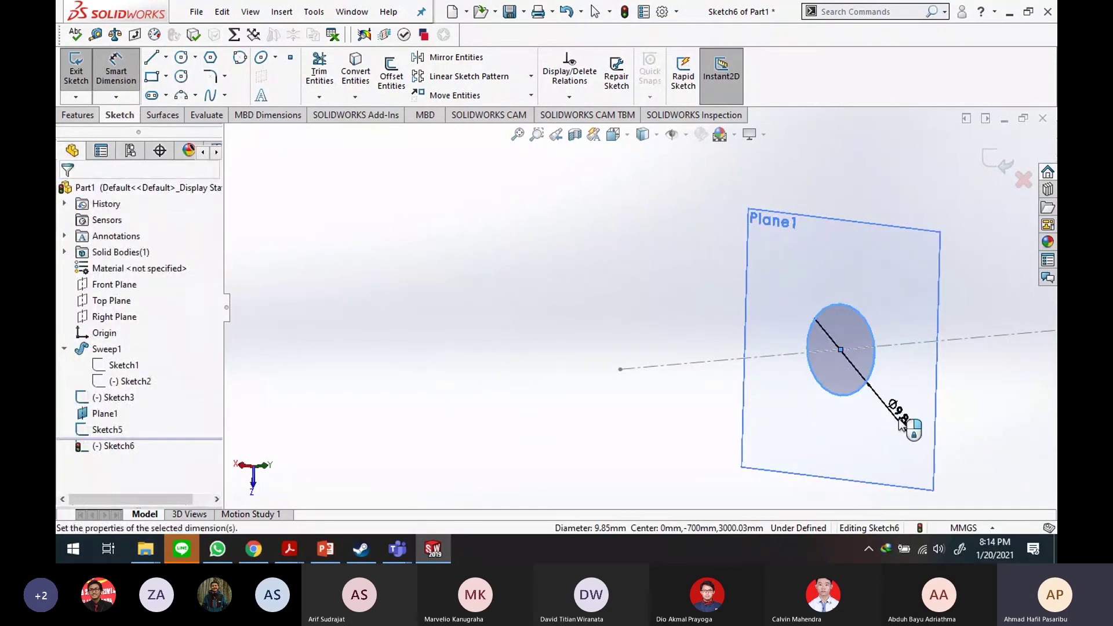
left_click(902, 423)
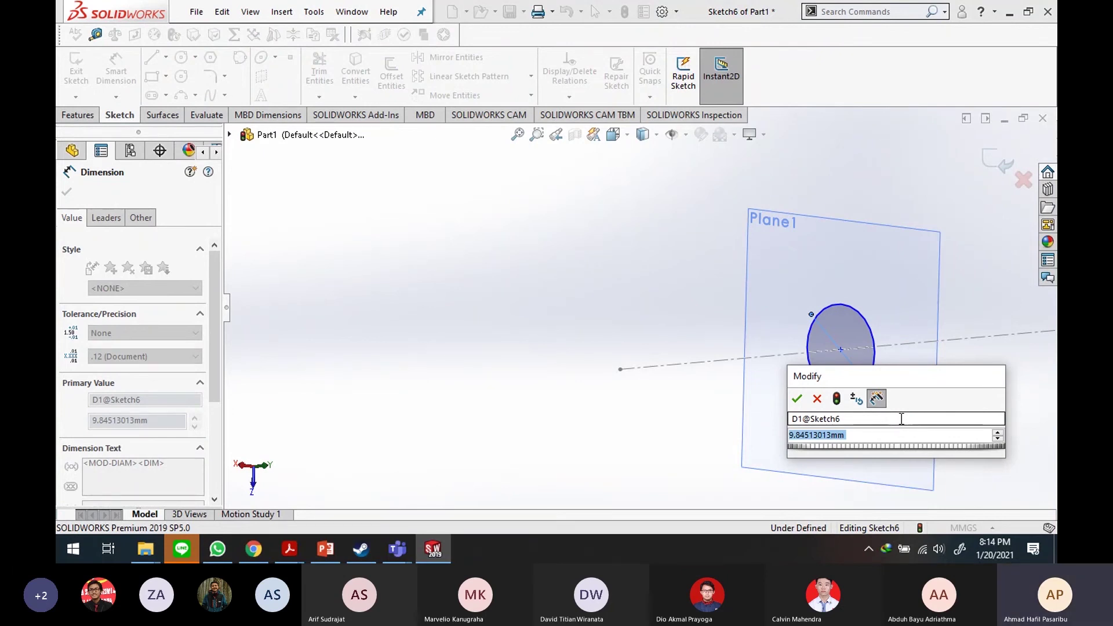
type("7")
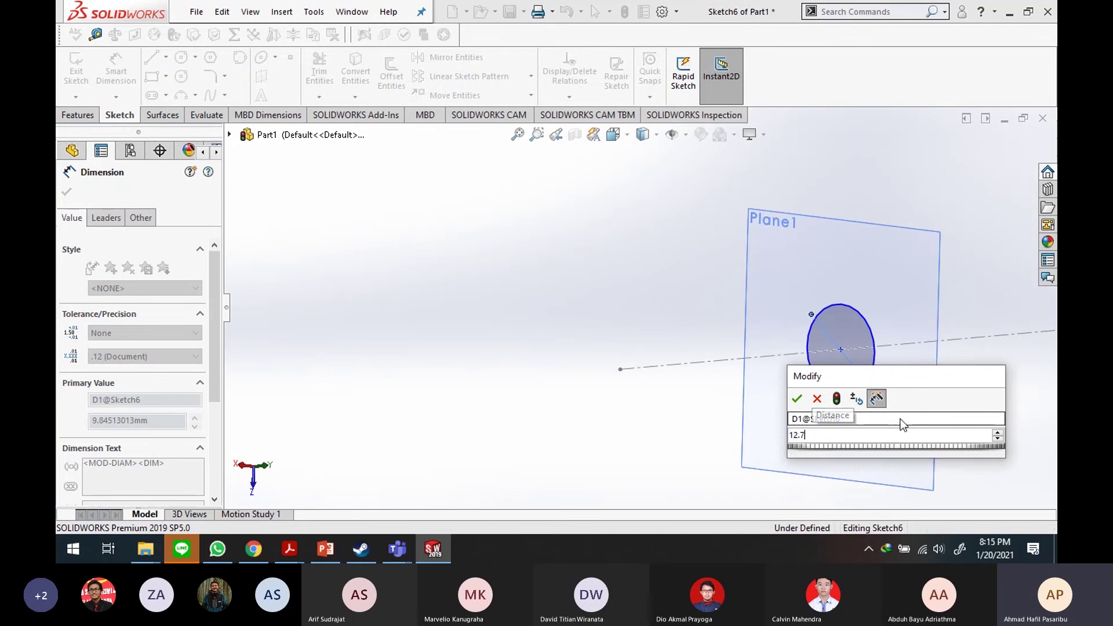
key("Return")
scroll(910, 388, "down", 3)
scroll(911, 388, "up", 6)
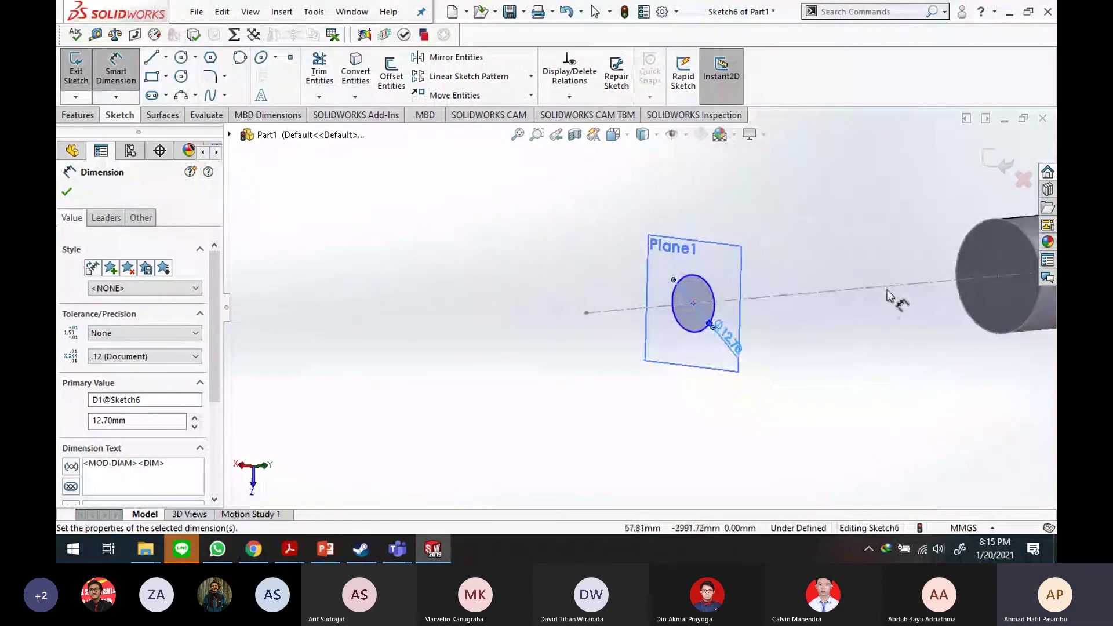
scroll(961, 275, "down", 1)
left_click(999, 165)
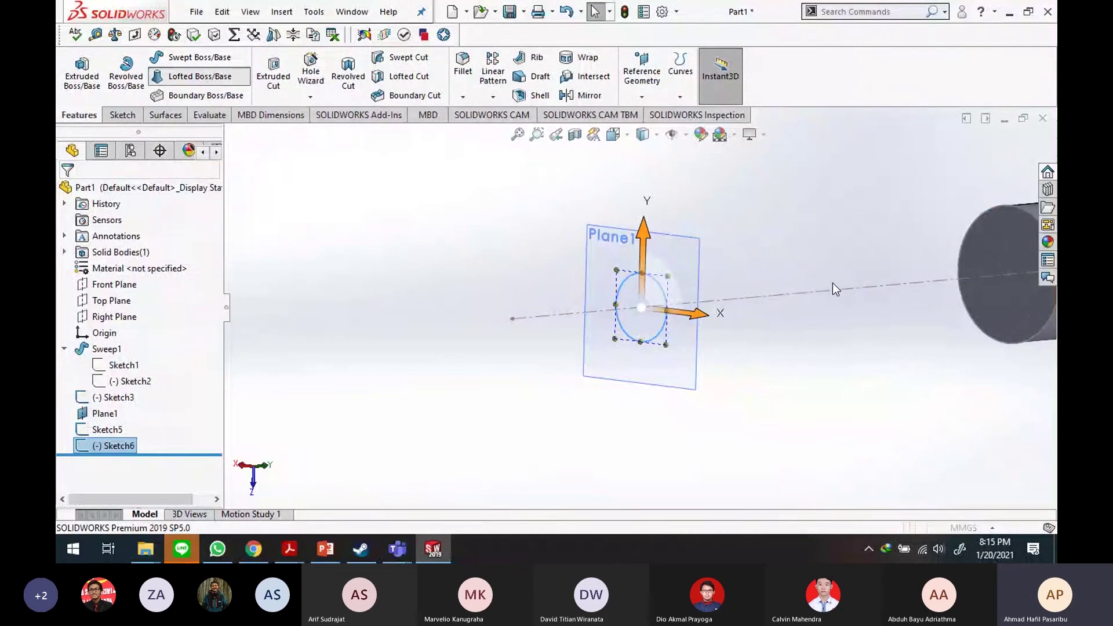
Step: Loft a solid transition between the 12.7 mm circle on the offset plane and the rod's free end face
scroll(901, 287, "up", 2)
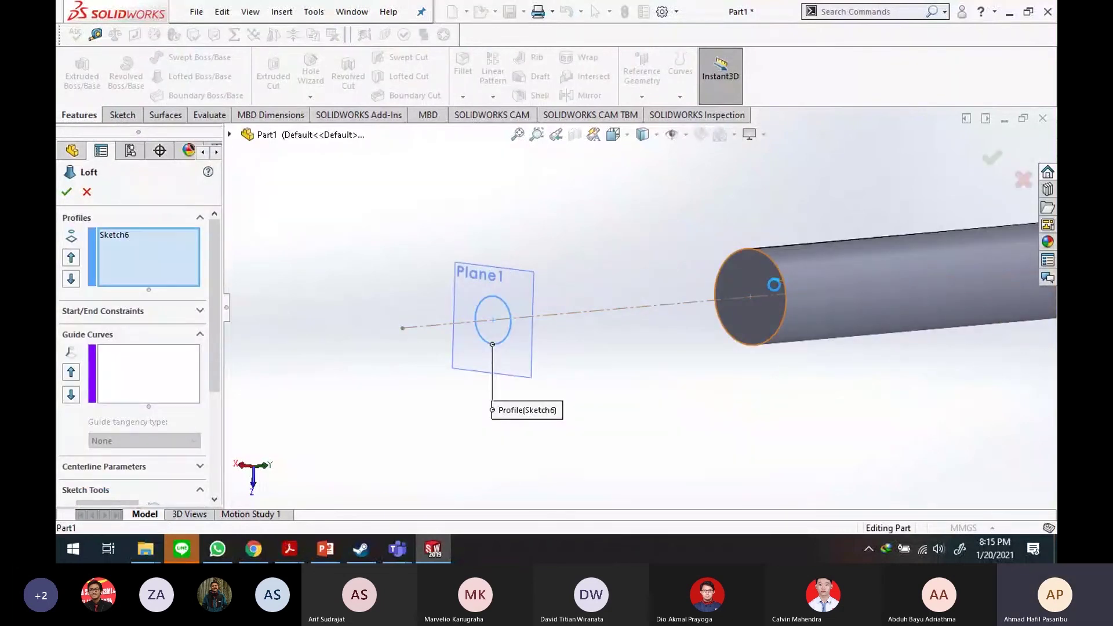
left_click(991, 155)
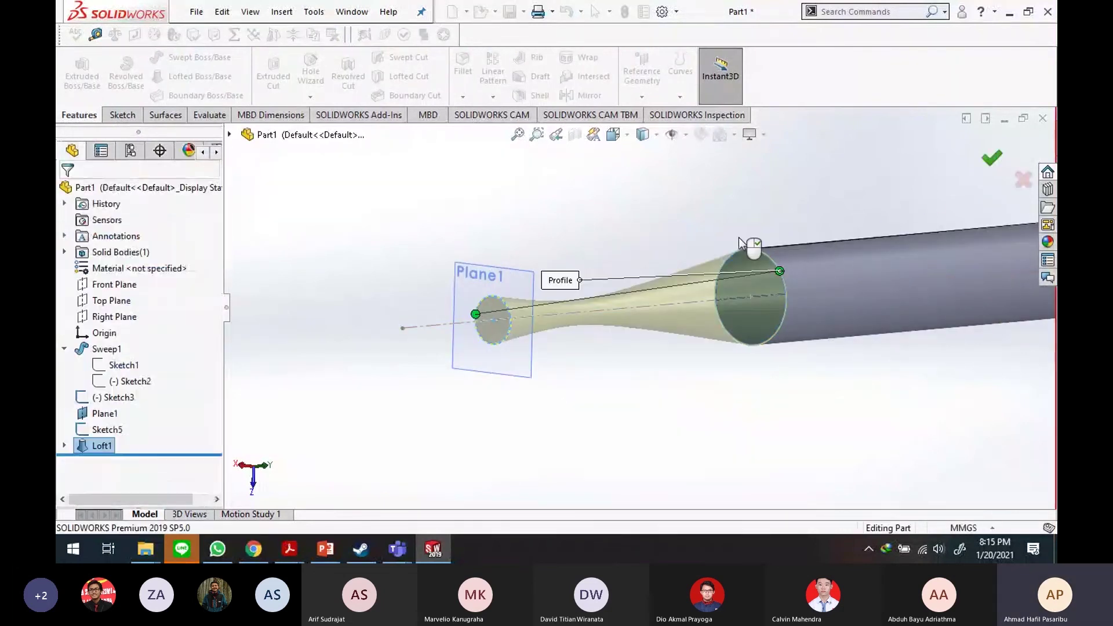
scroll(799, 235, "up", 5)
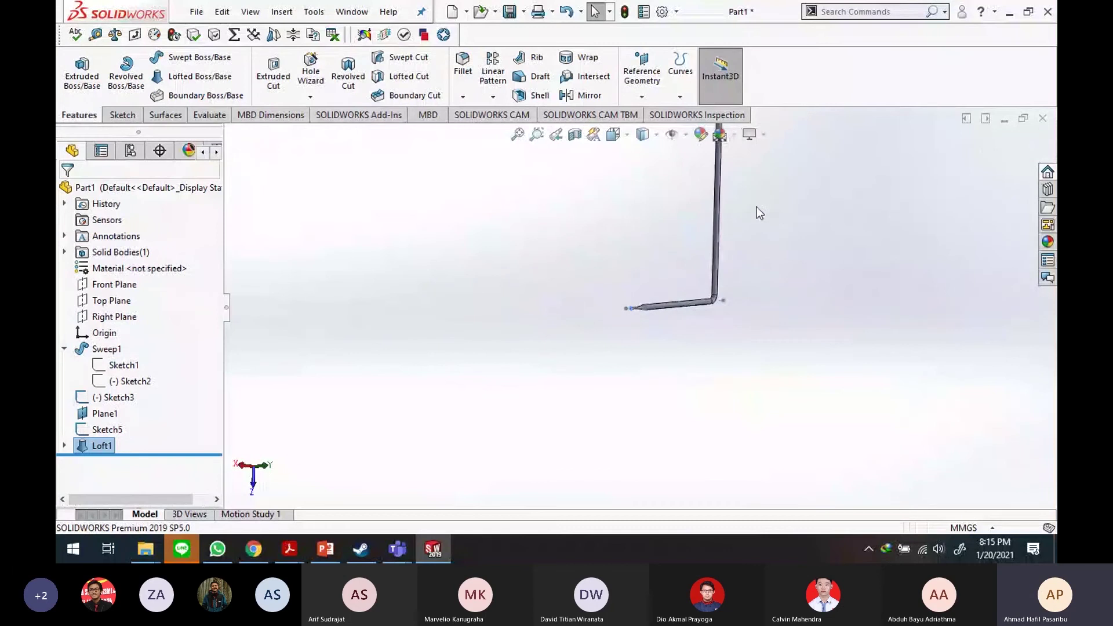
scroll(580, 235, "down", 1)
scroll(571, 229, "up", 1)
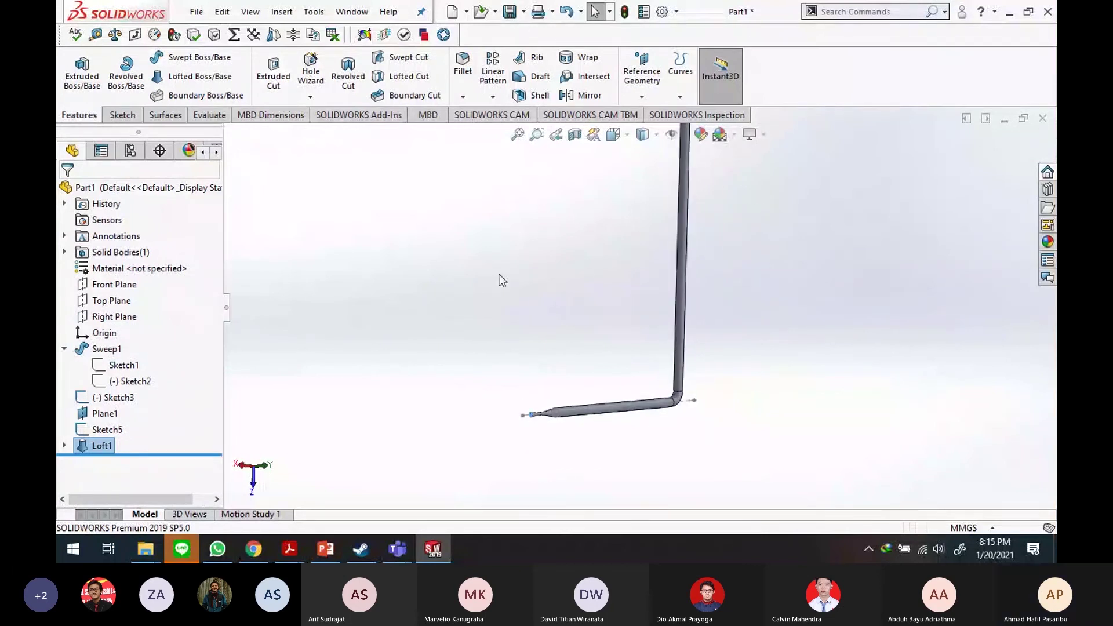
scroll(514, 350, "down", 3)
scroll(658, 364, "down", 2)
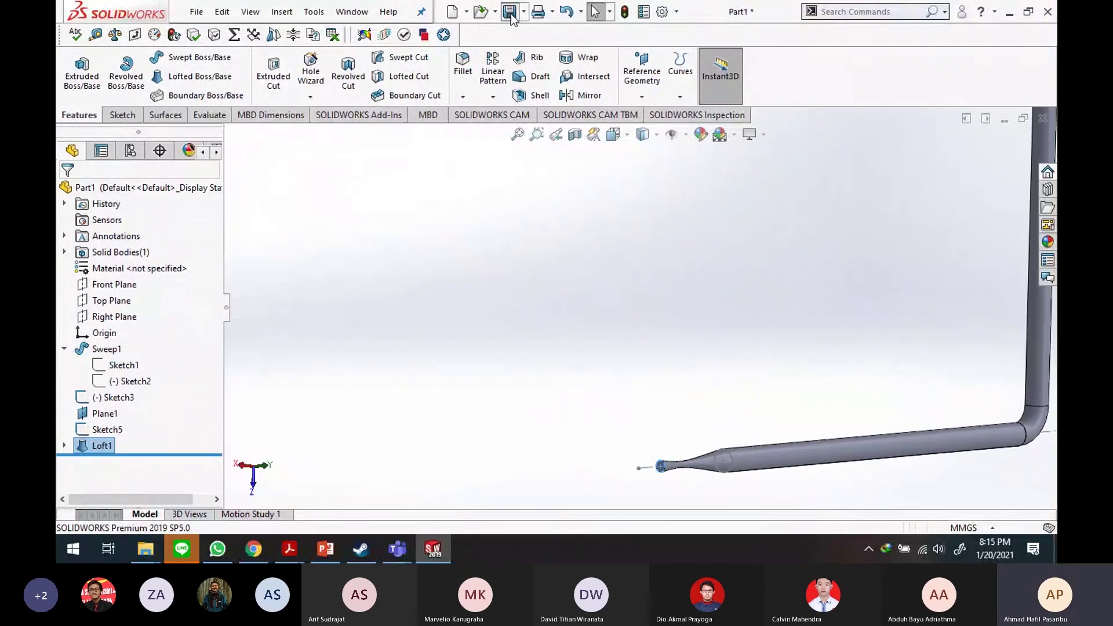
Step: Create a new folder inside Pertemuan 2 and save the part there under the file name Pipa
left_click(526, 14)
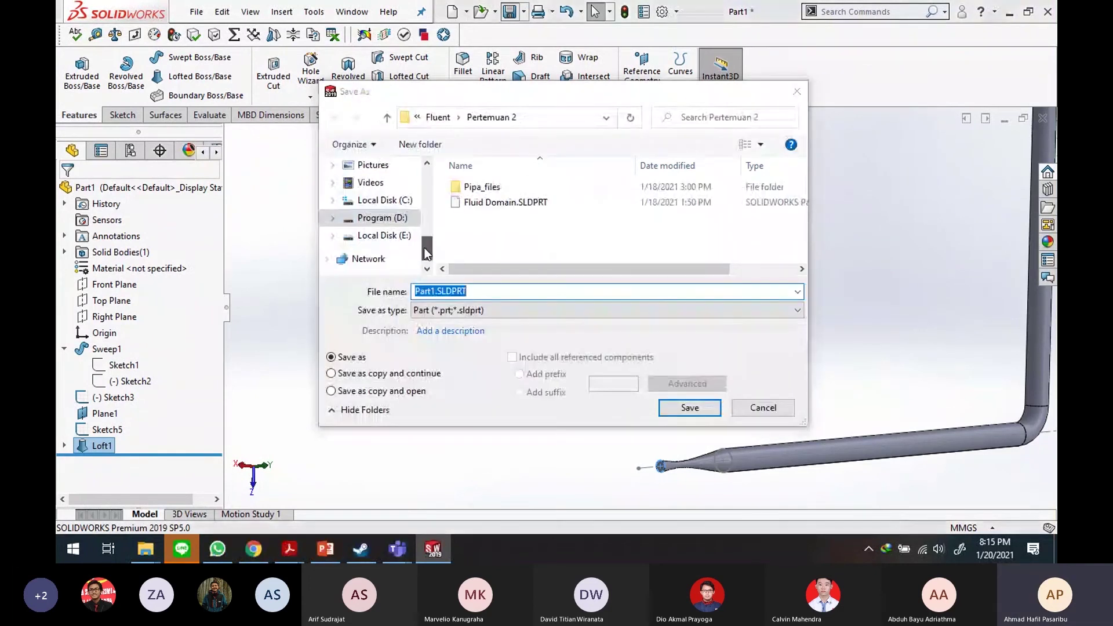
left_click(490, 311)
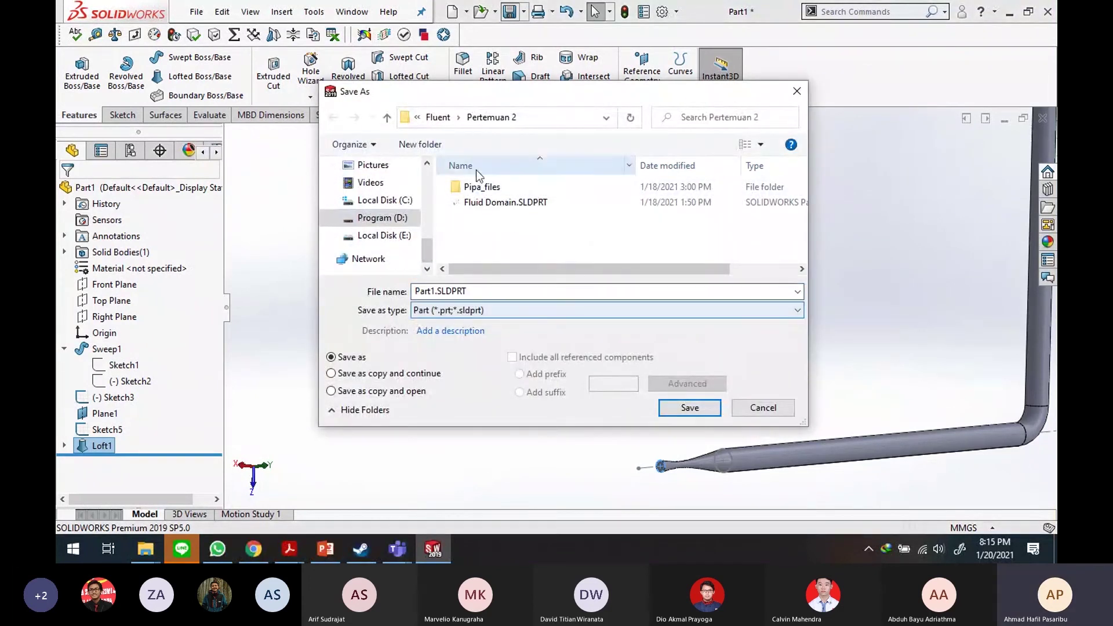
double_click(544, 190)
left_click(547, 289)
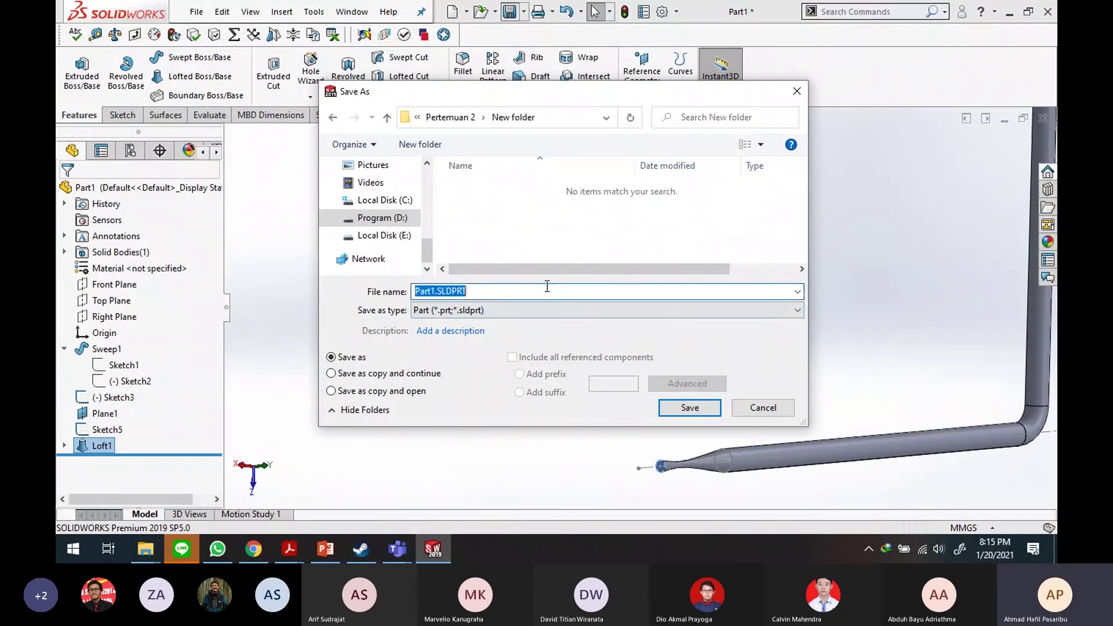
type("Pipa")
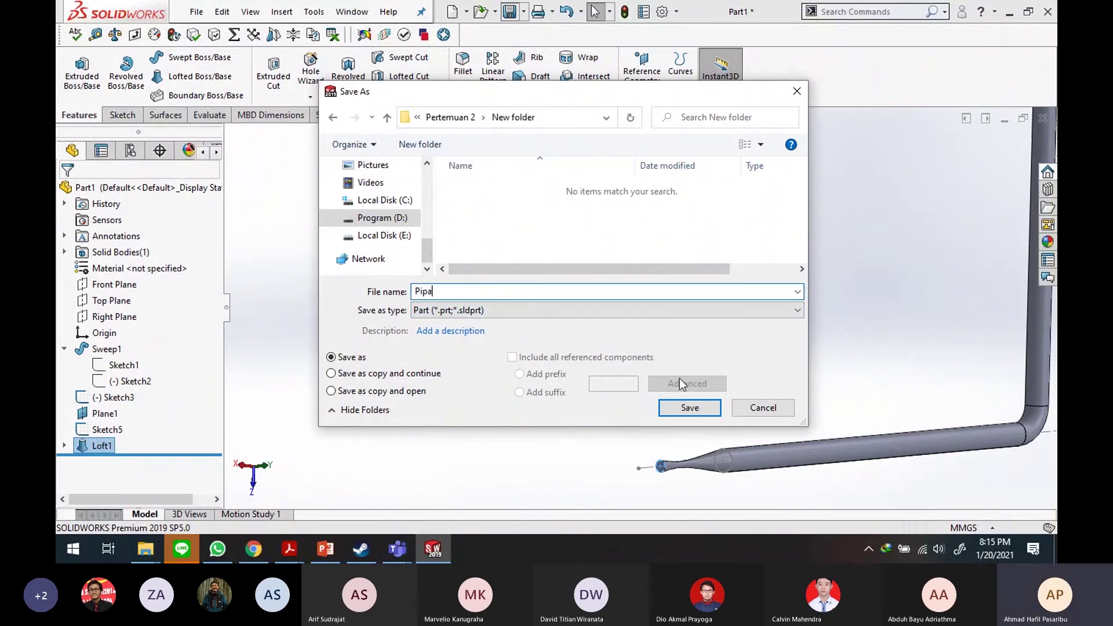
left_click(690, 409)
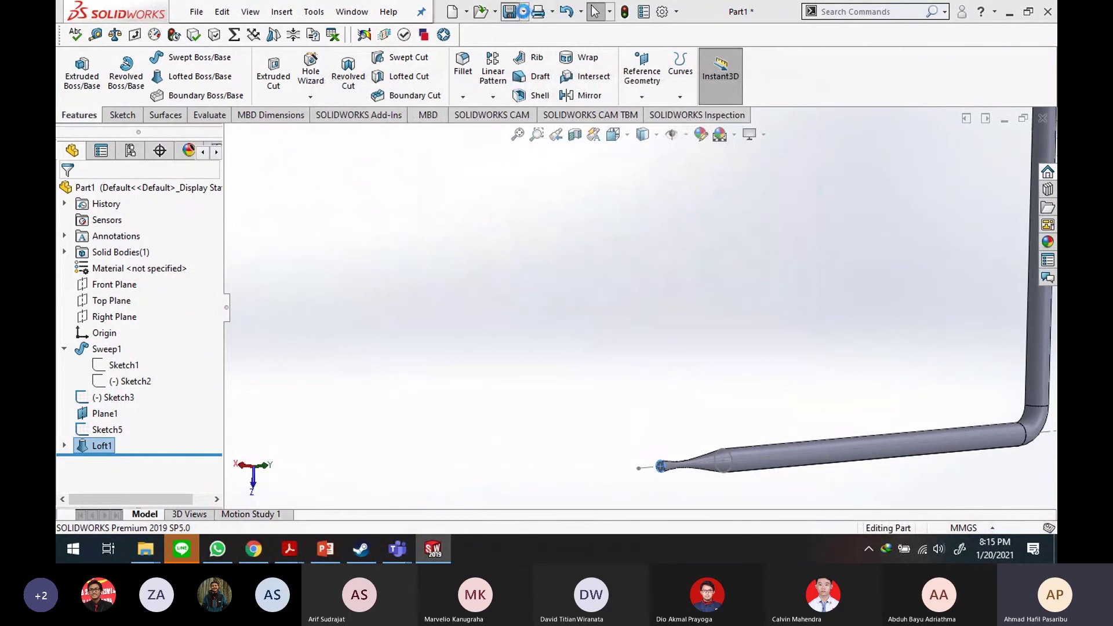
Step: Save an IGES (*.igs) version of the part as Pipa.IGS in the same new folder
left_click(523, 11)
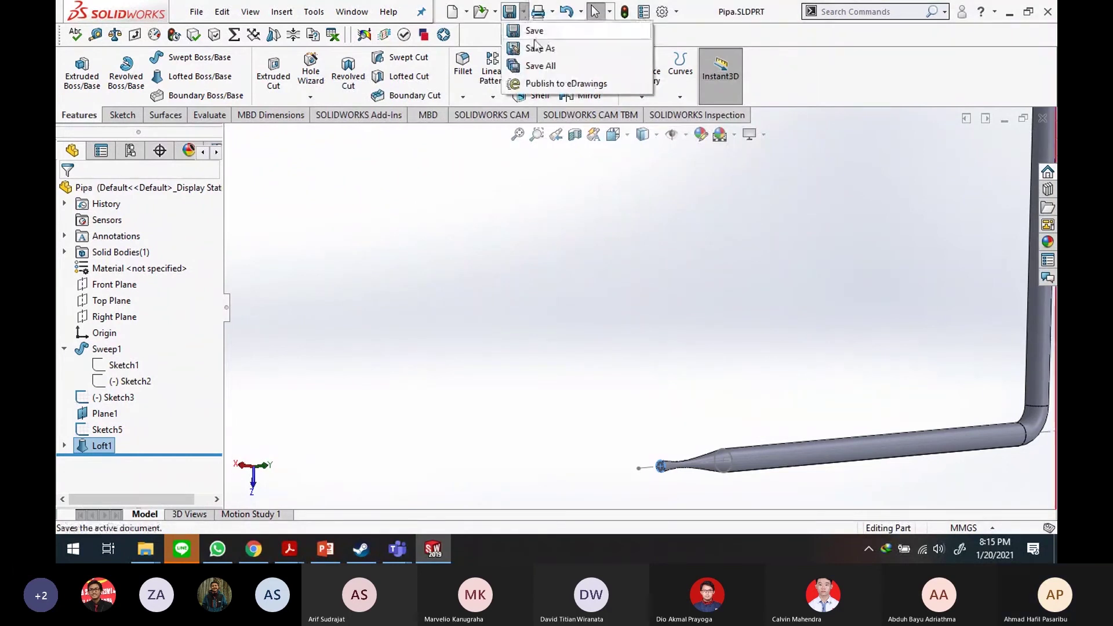
left_click(603, 47)
left_click(592, 311)
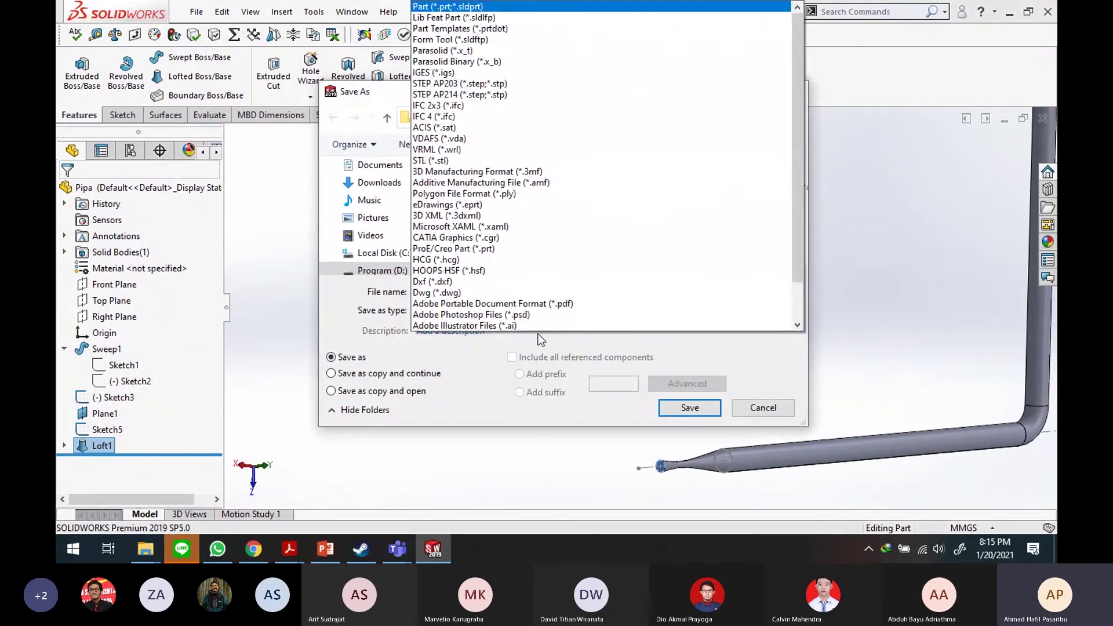
left_click(503, 72)
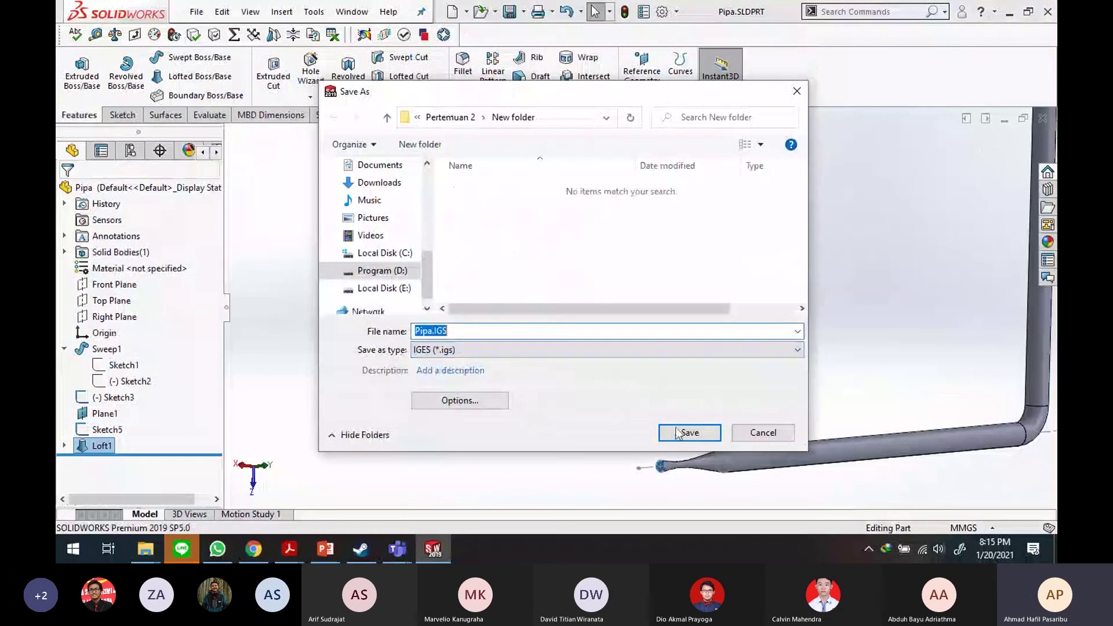
left_click(680, 433)
Step: Confirm the IGES export of all bodies and switch to LINE to open the class group chat
left_click(181, 549)
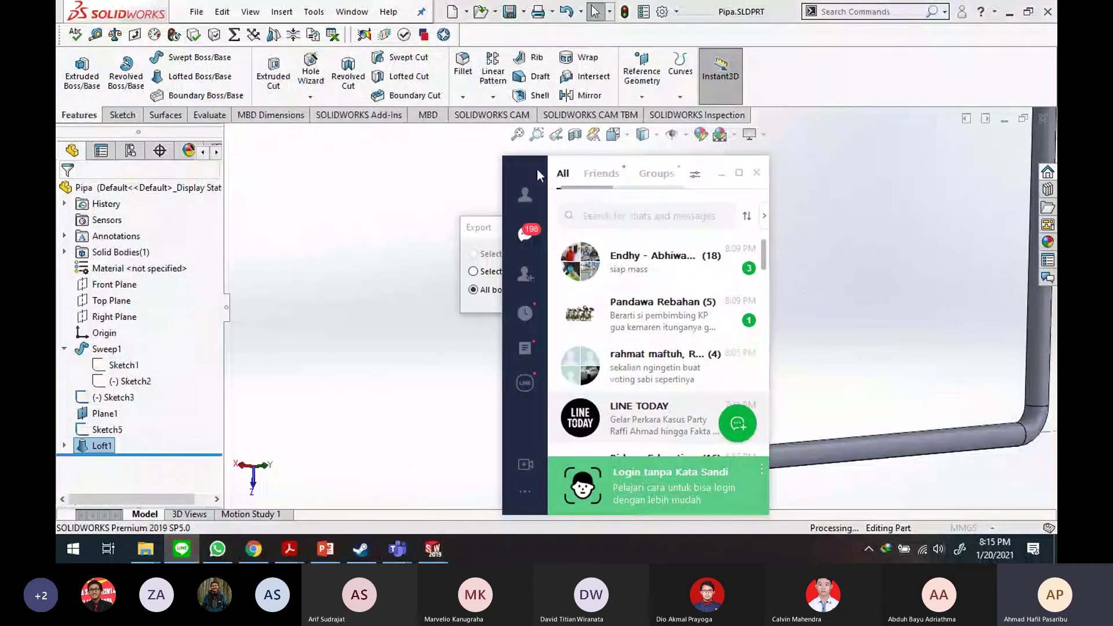
left_click_drag(536, 170, 736, 189)
left_click(617, 255)
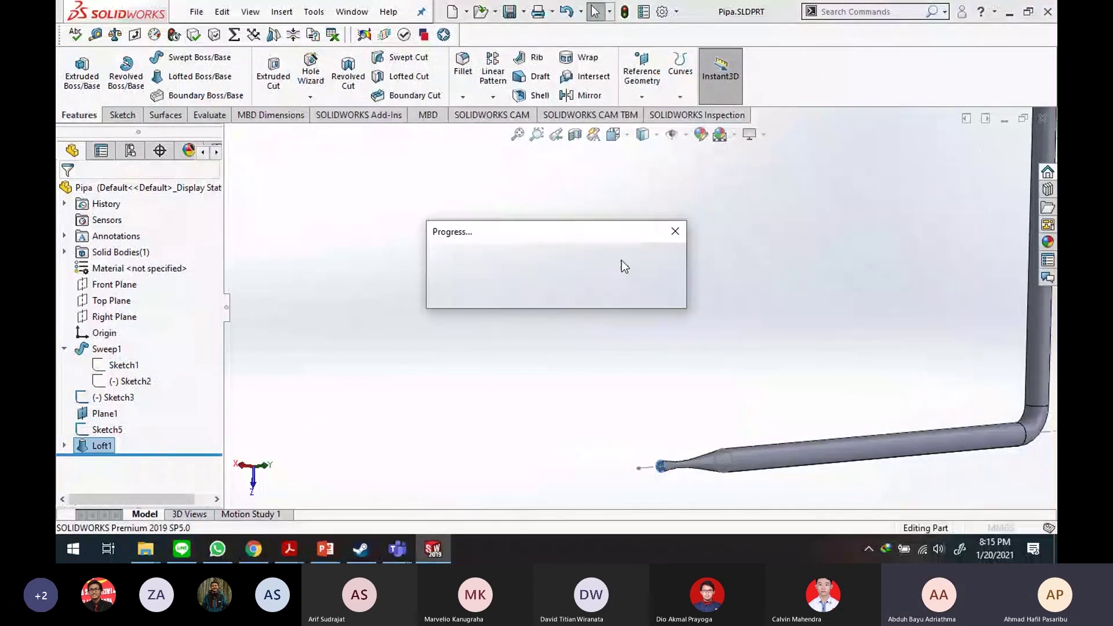
left_click(182, 549)
left_click(886, 290)
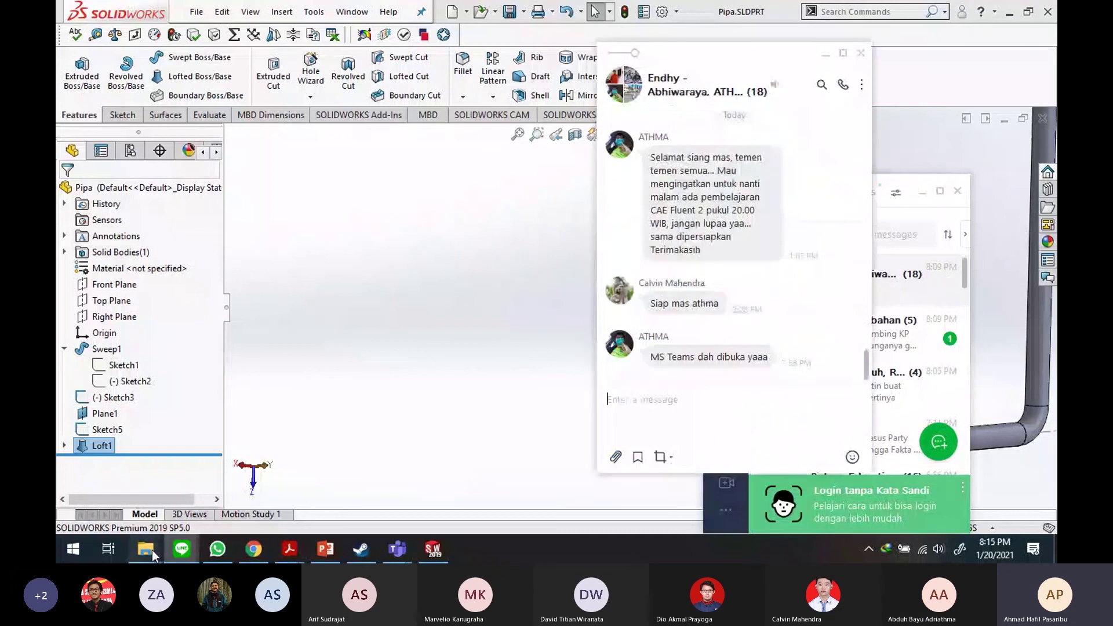
Step: In File Explorer, open D:\00Kuliah\lain-lain\Fluent\Pertemuan 2\New folder, place the window beside the chat and select Pipa.IGS
mouse_move(152, 551)
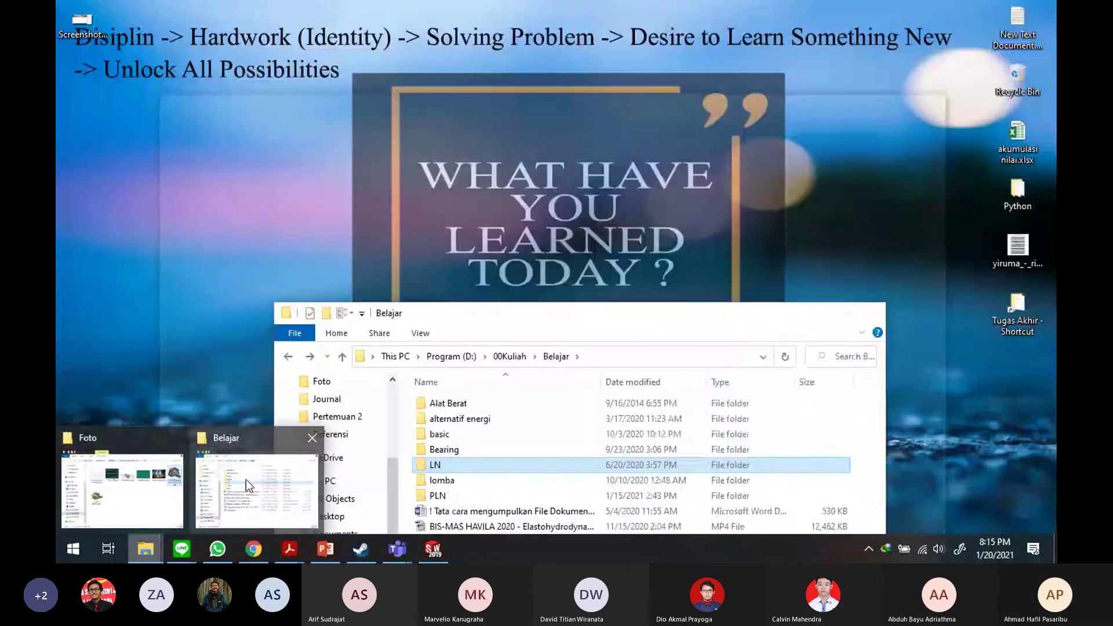
left_click(247, 483)
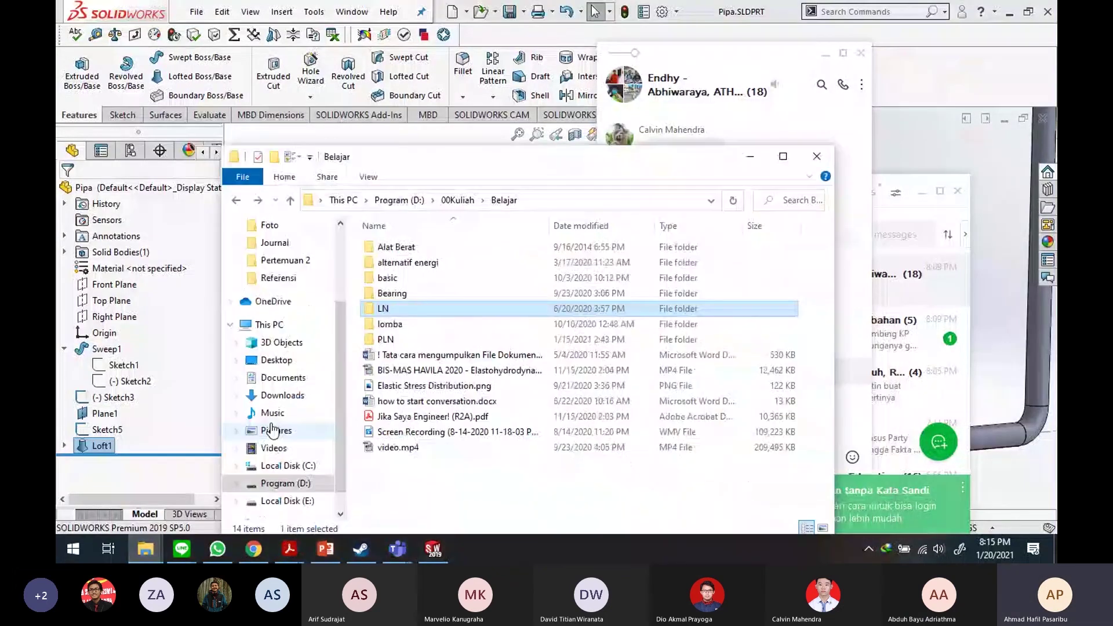
left_click(279, 484)
double_click(498, 290)
left_click(498, 290)
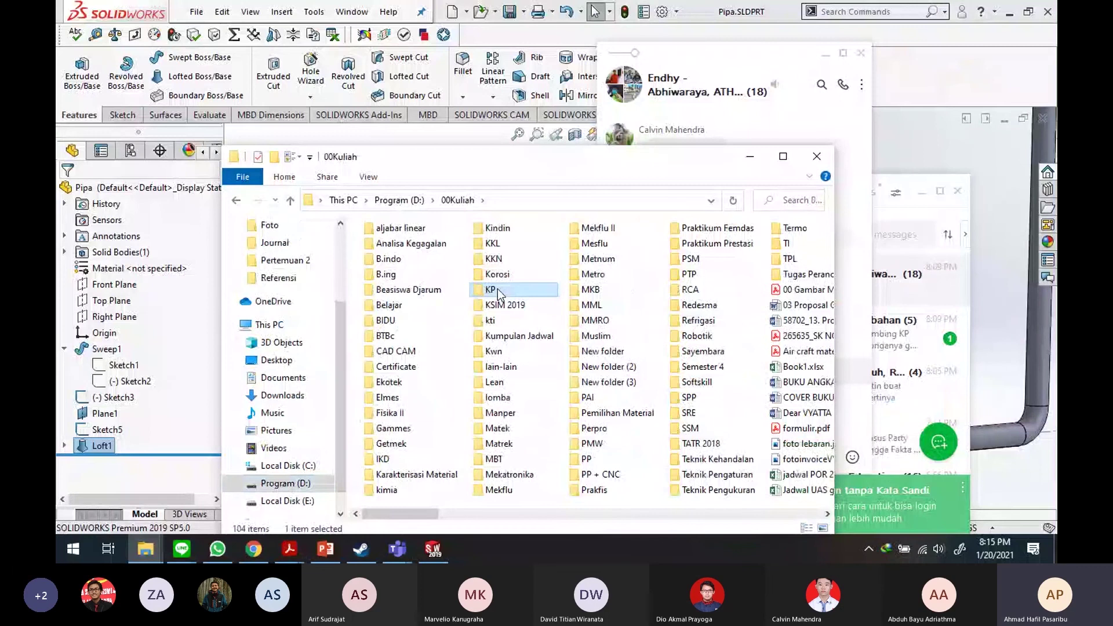
double_click(537, 370)
double_click(487, 264)
double_click(436, 249)
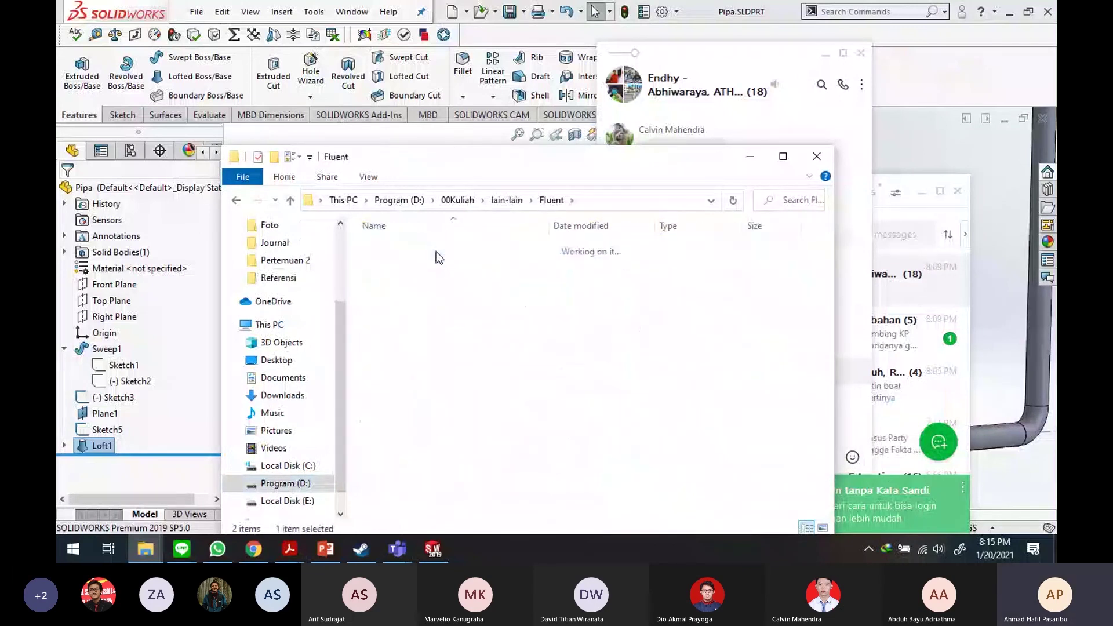
double_click(438, 250)
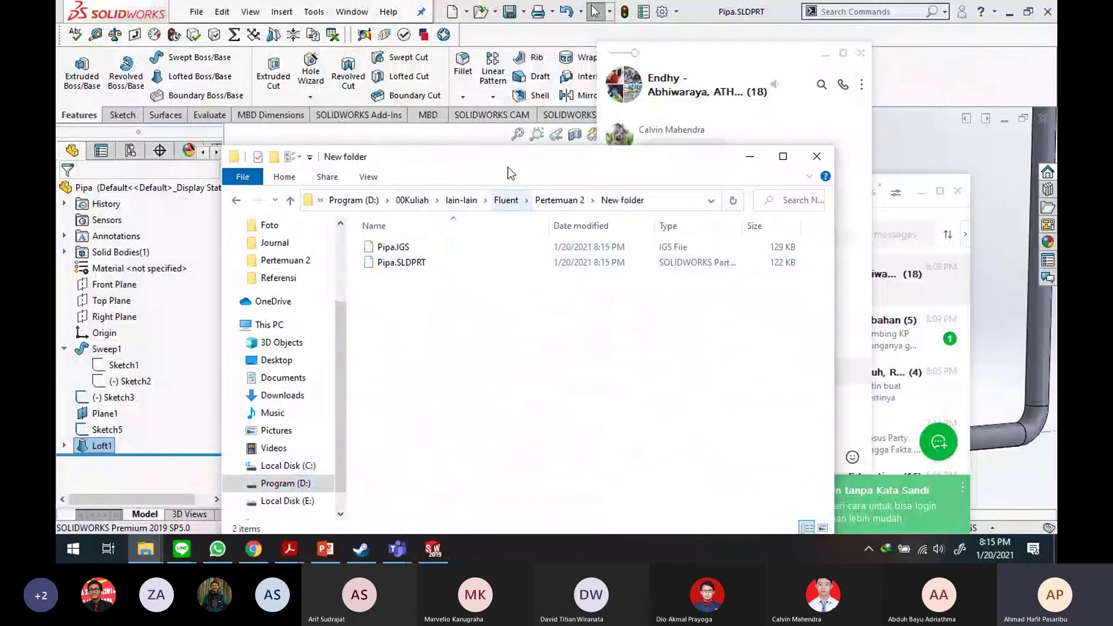
left_click_drag(508, 167, 348, 98)
left_click(318, 175)
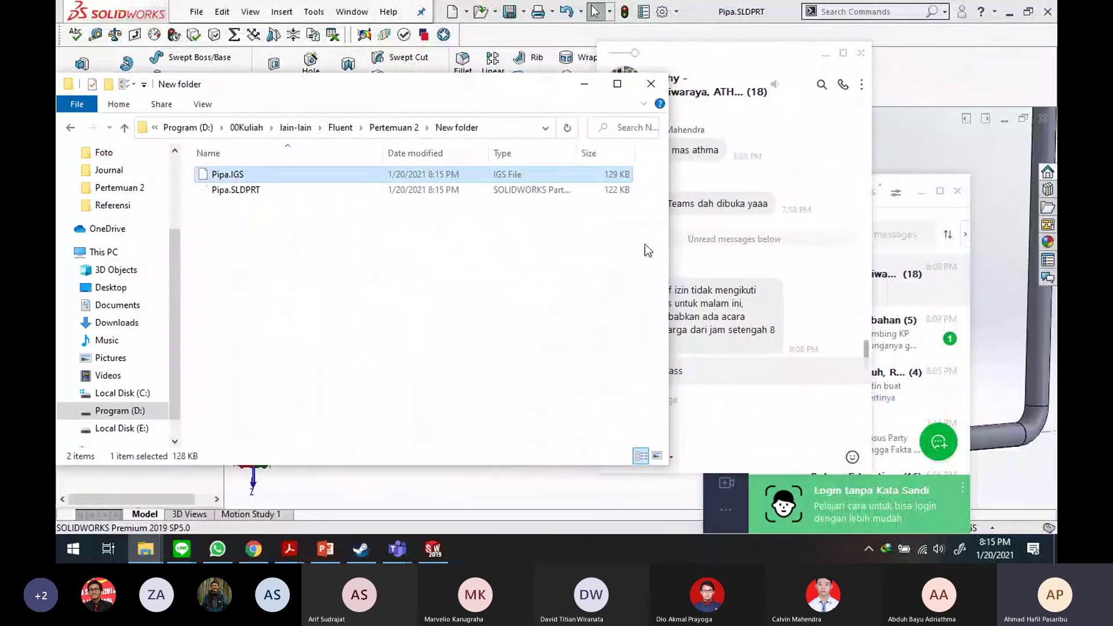
Step: Close SolidWorks and launch ANSYS Workbench 19.0
left_click(1049, 12)
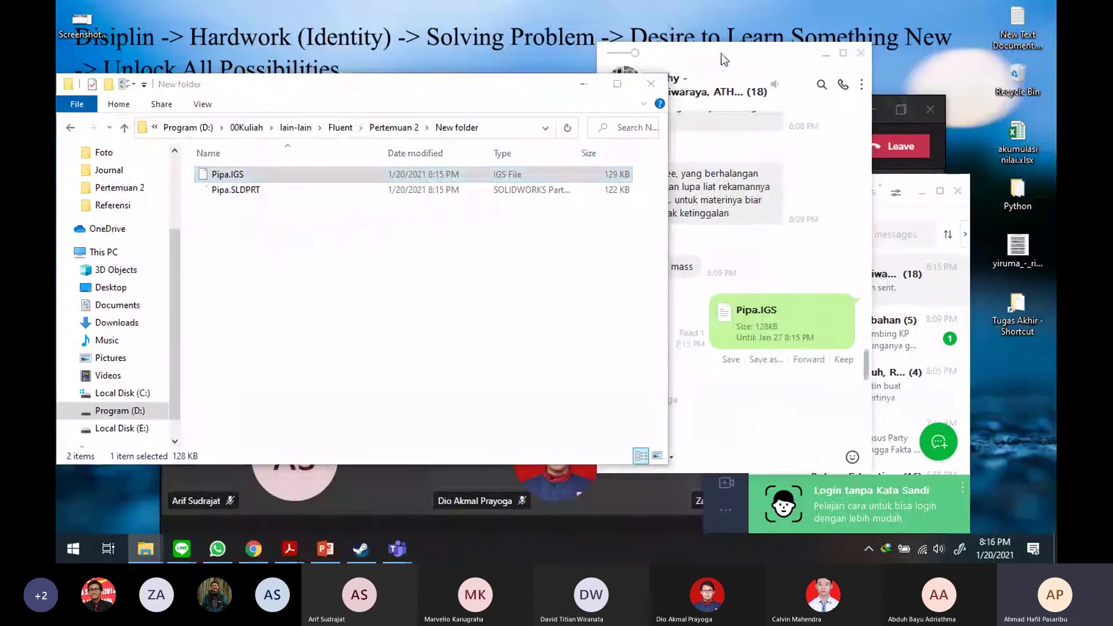
left_click(72, 549)
scroll(392, 415, "down", 2)
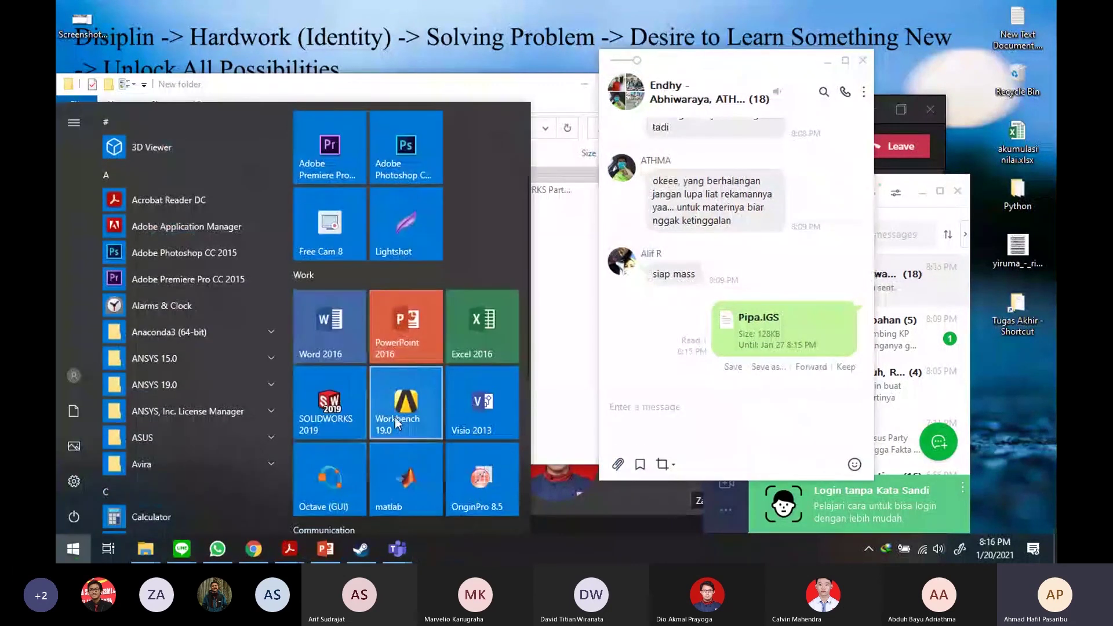
left_click(394, 414)
Step: Shift the File Explorer window showing New folder and minimize it while Workbench loads
left_click_drag(440, 95, 439, 90)
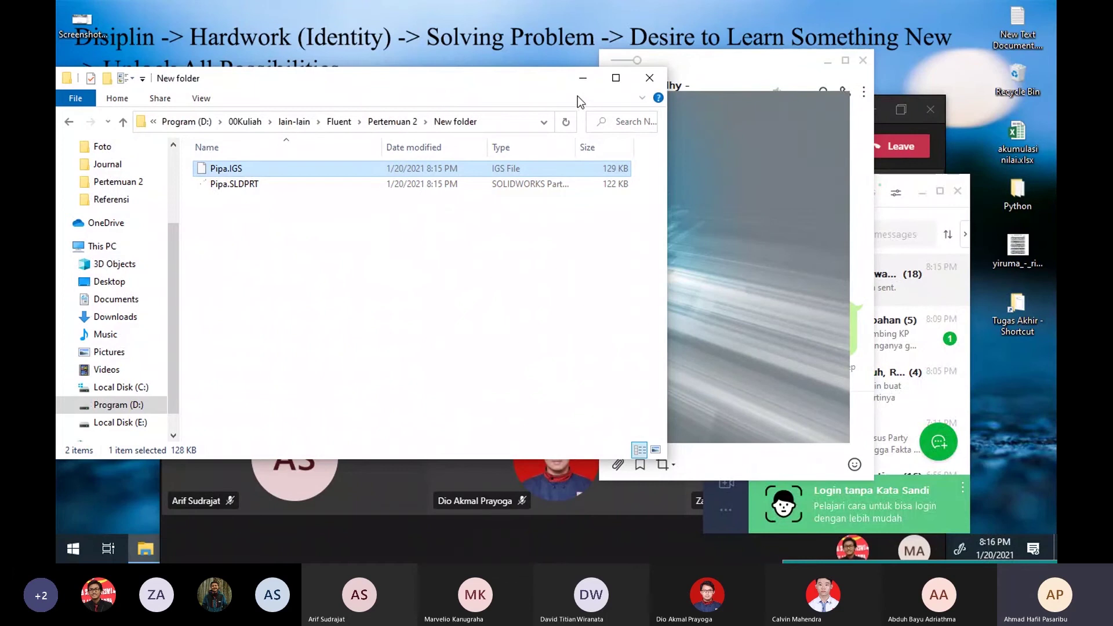
left_click_drag(453, 75, 473, 74)
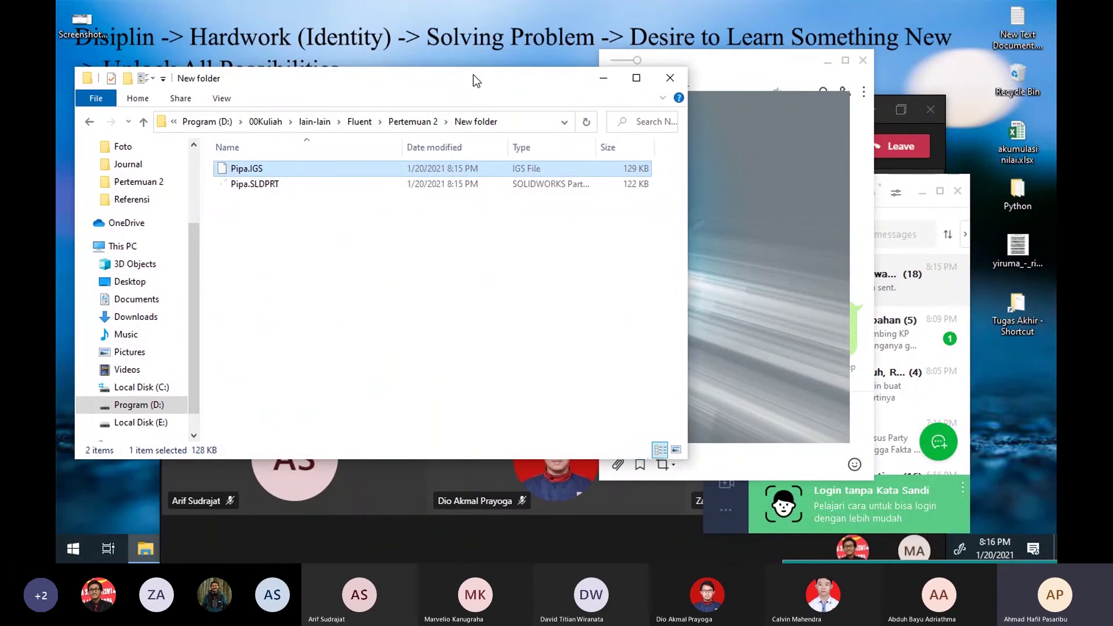
left_click(594, 81)
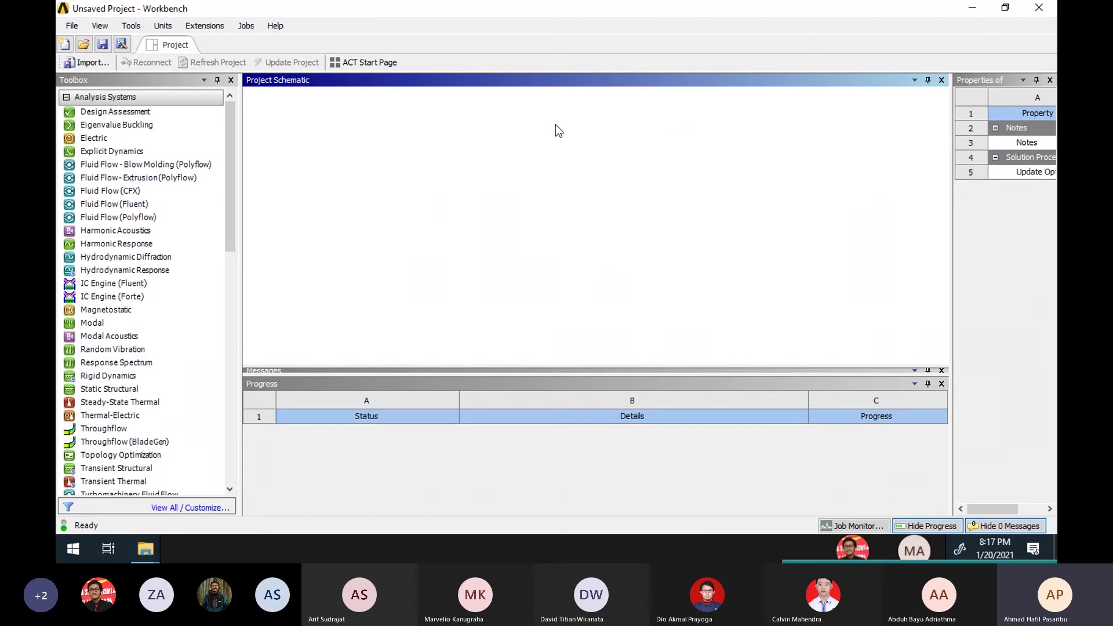
Step: Add a Fluid Flow (Fluent) system to the project schematic and import Pipa.IGS from Pertemuan 2\New folder as its geometry
double_click(180, 205)
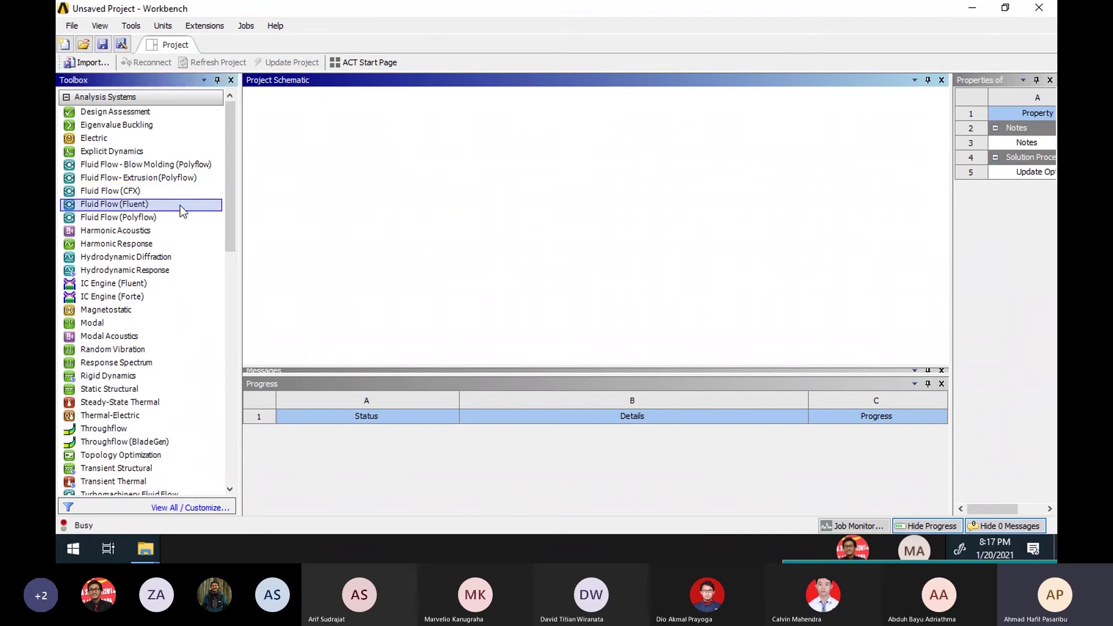
left_click_drag(182, 206, 378, 163)
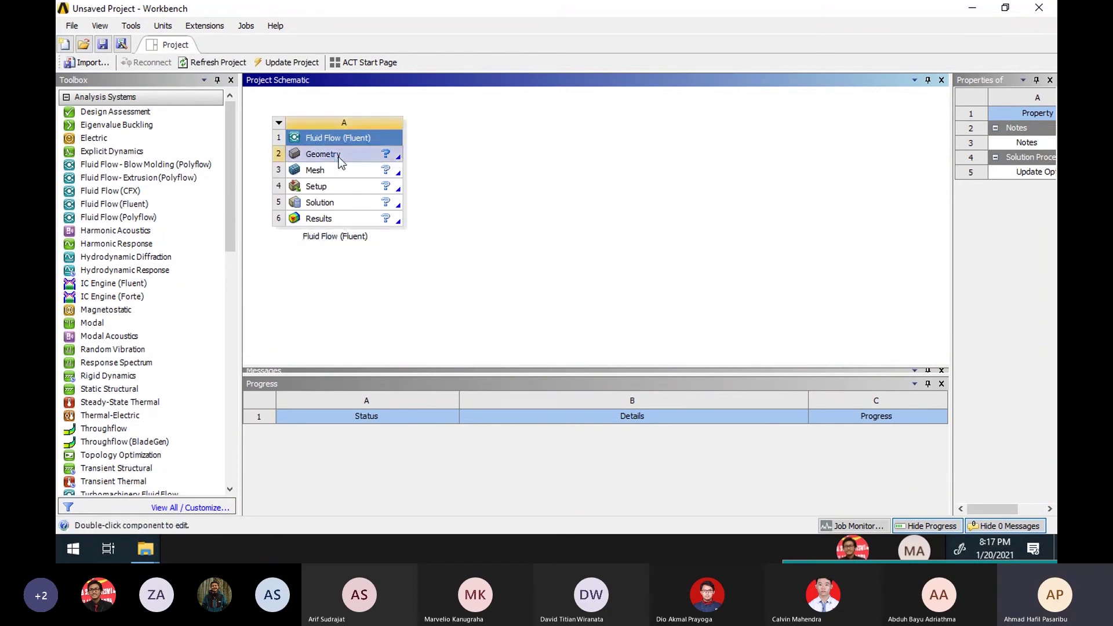
right_click(340, 155)
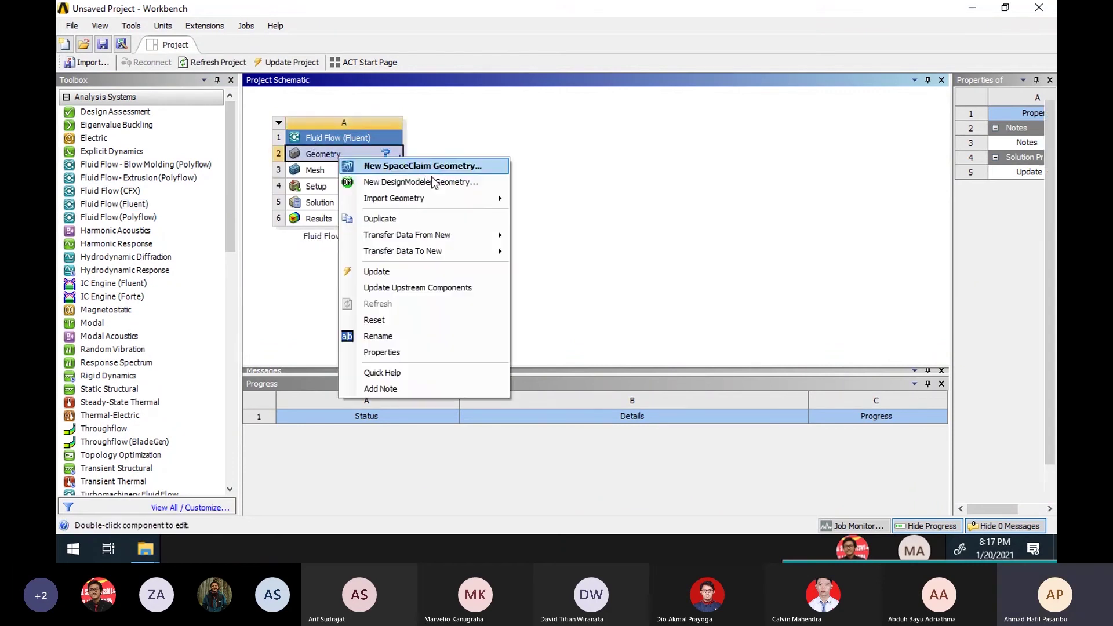
mouse_move(444, 197)
left_click(539, 200)
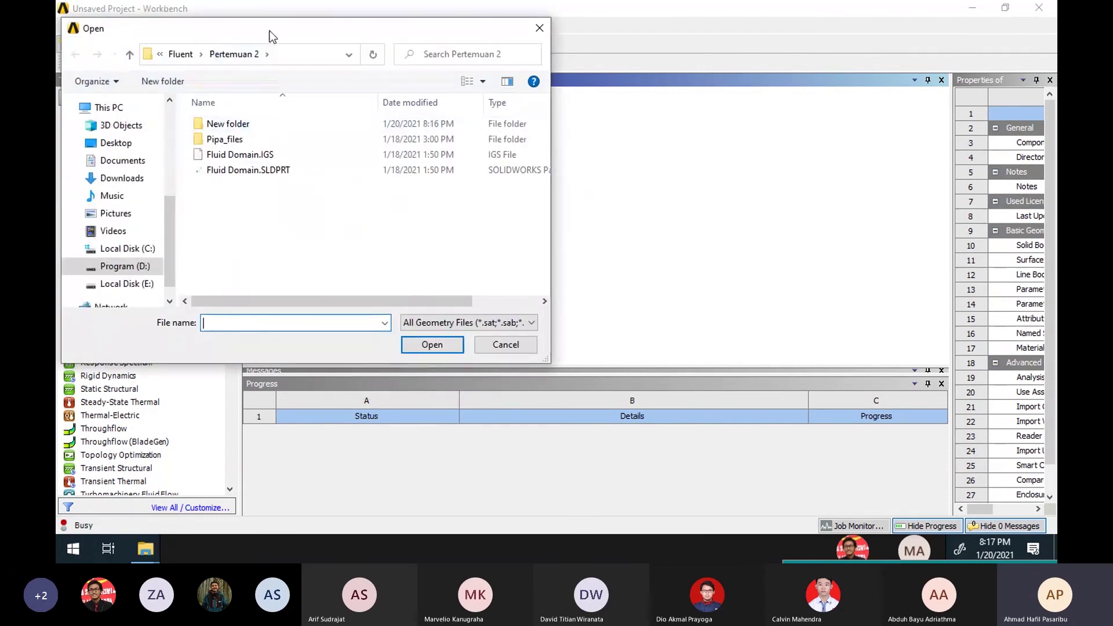
left_click_drag(269, 35, 559, 53)
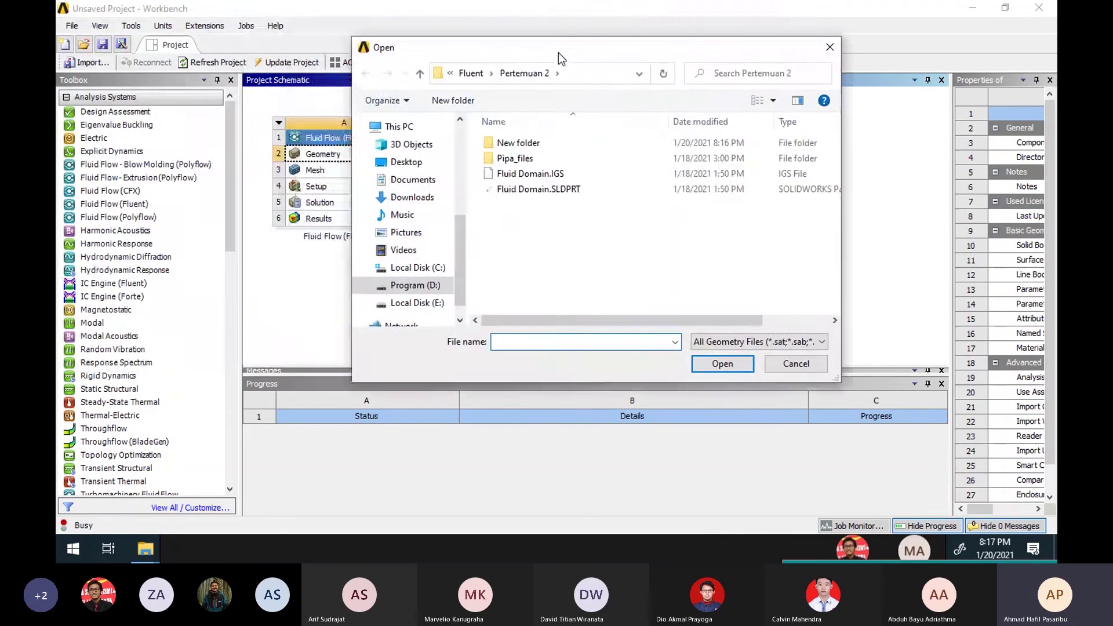
double_click(565, 145)
double_click(536, 144)
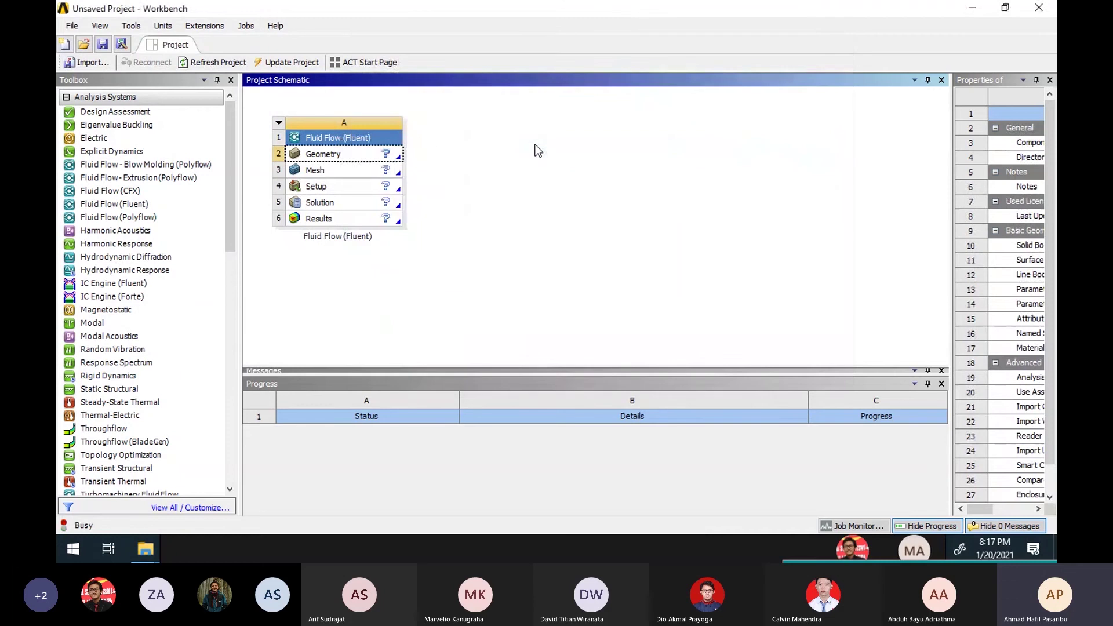
Step: Open the Fluent system's geometry in DesignModeler and generate Import1 to load the pipe body
right_click(352, 154)
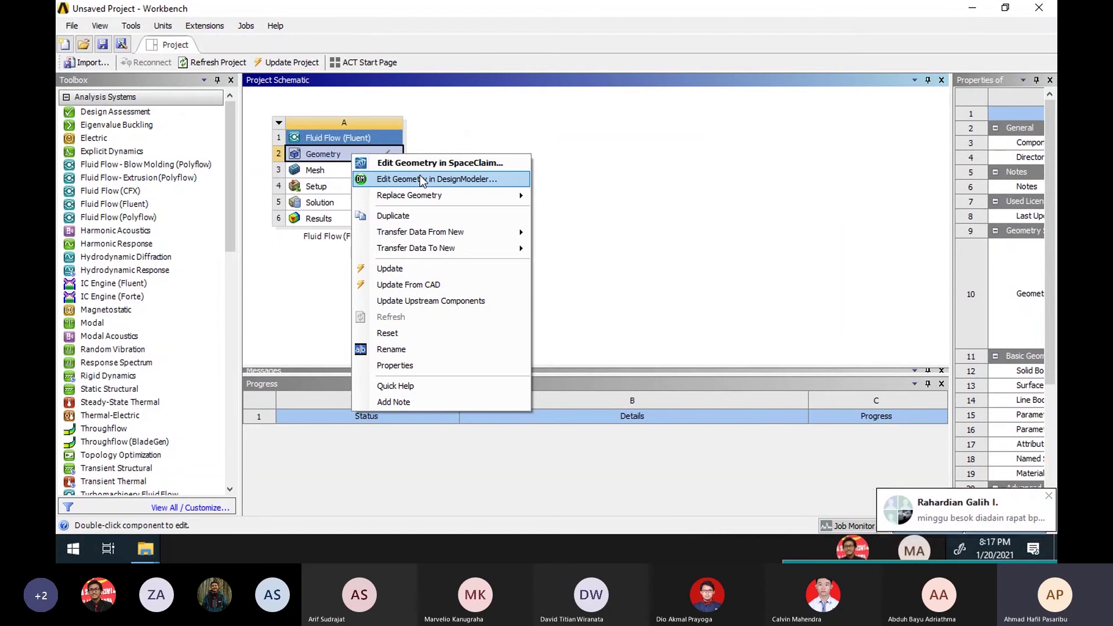
left_click(489, 179)
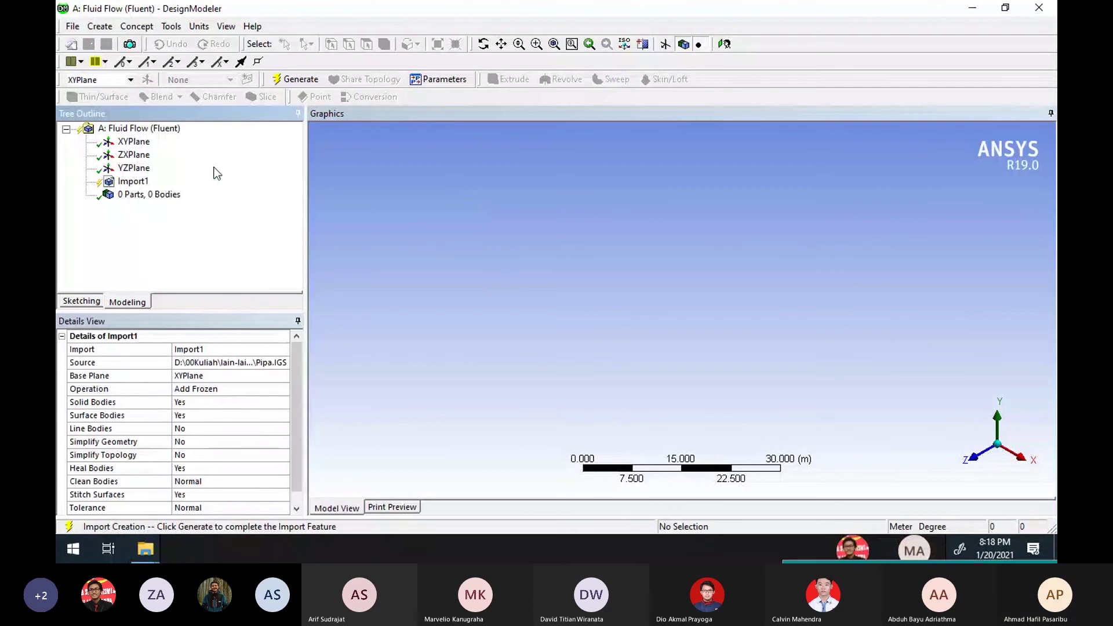
left_click(133, 181)
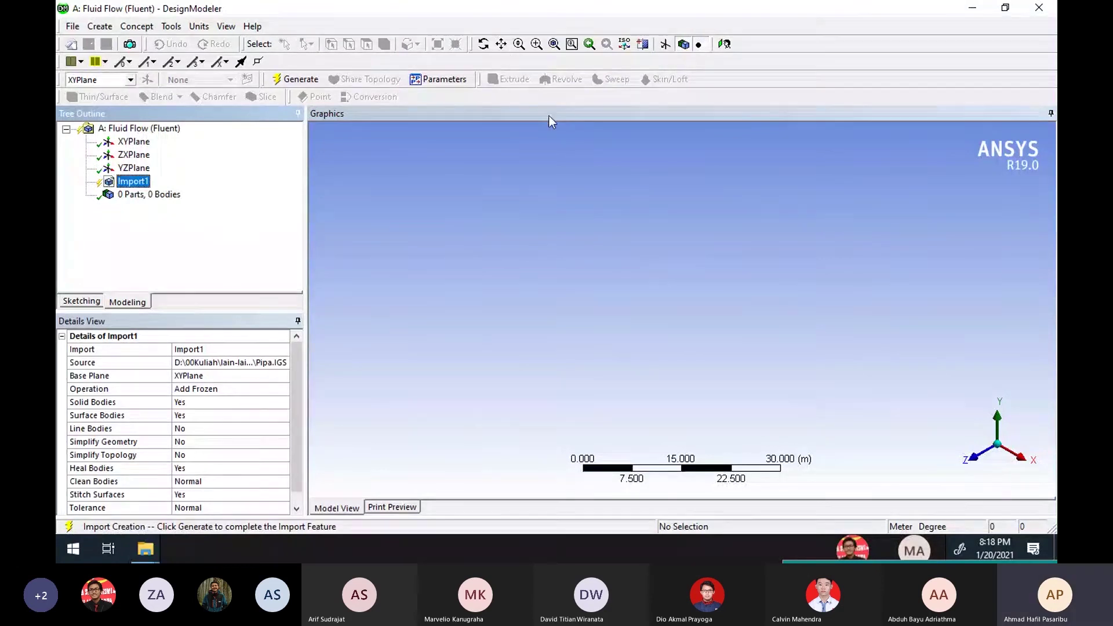
right_click(138, 185)
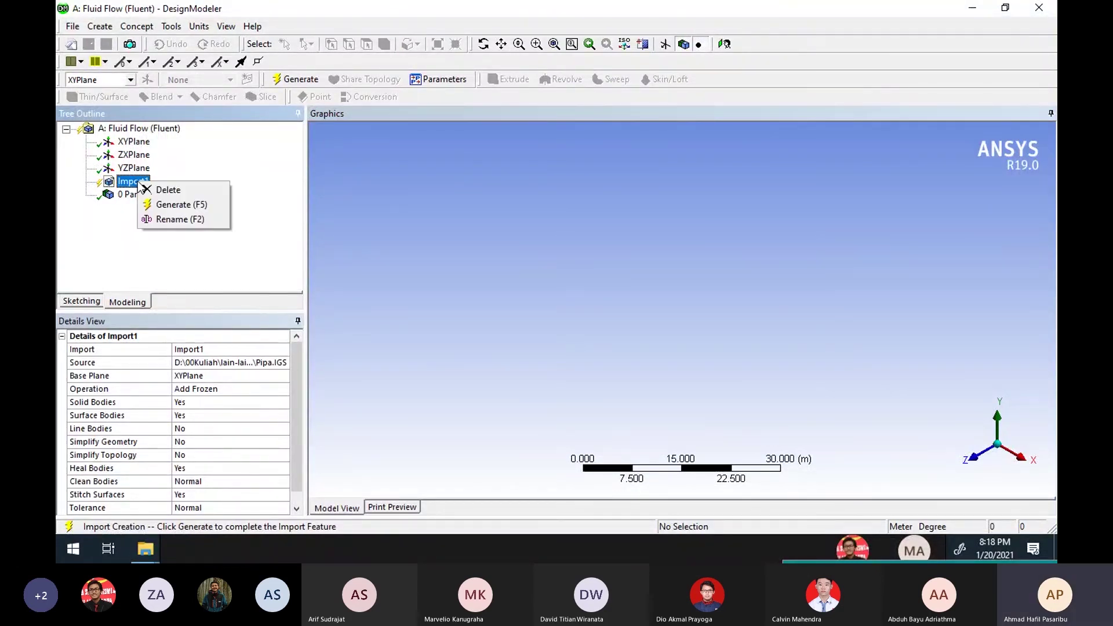
left_click(173, 204)
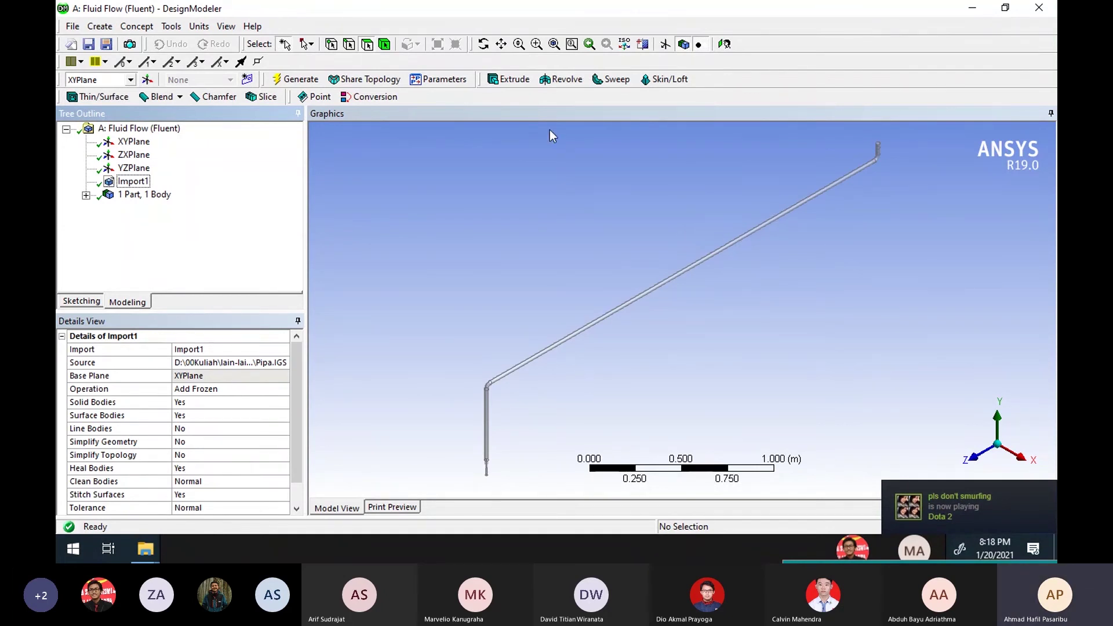
Step: Examine the imported pipe body, closing in on the bend and the full-diameter open end
middle_click_drag(549, 131, 636, 177)
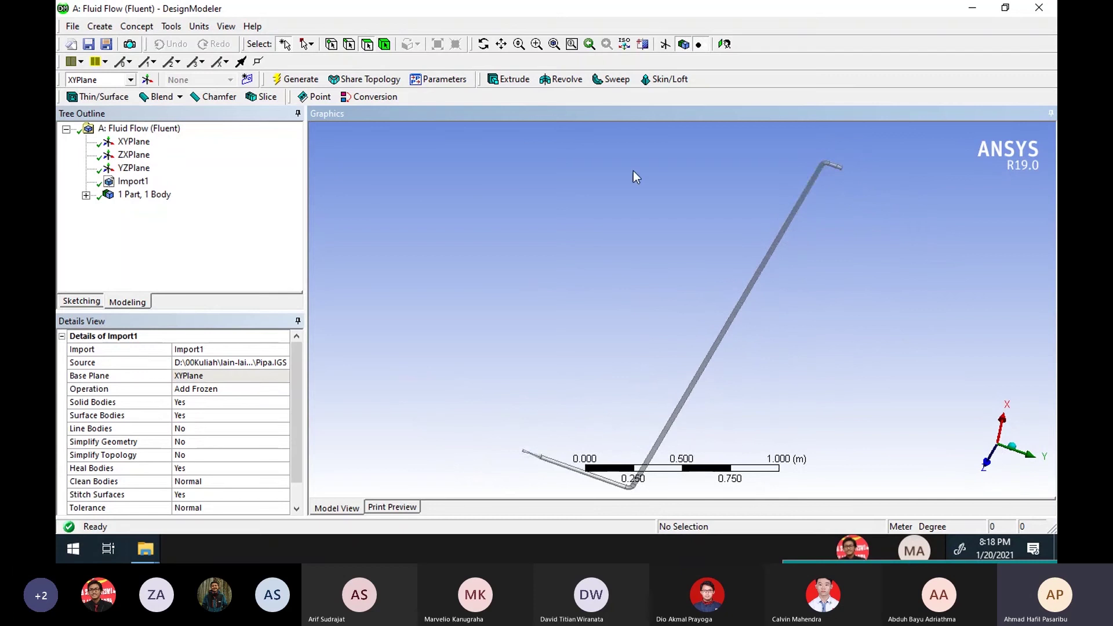
left_click(501, 45)
left_click_drag(737, 231, 621, 301)
scroll(758, 273, "up", 6)
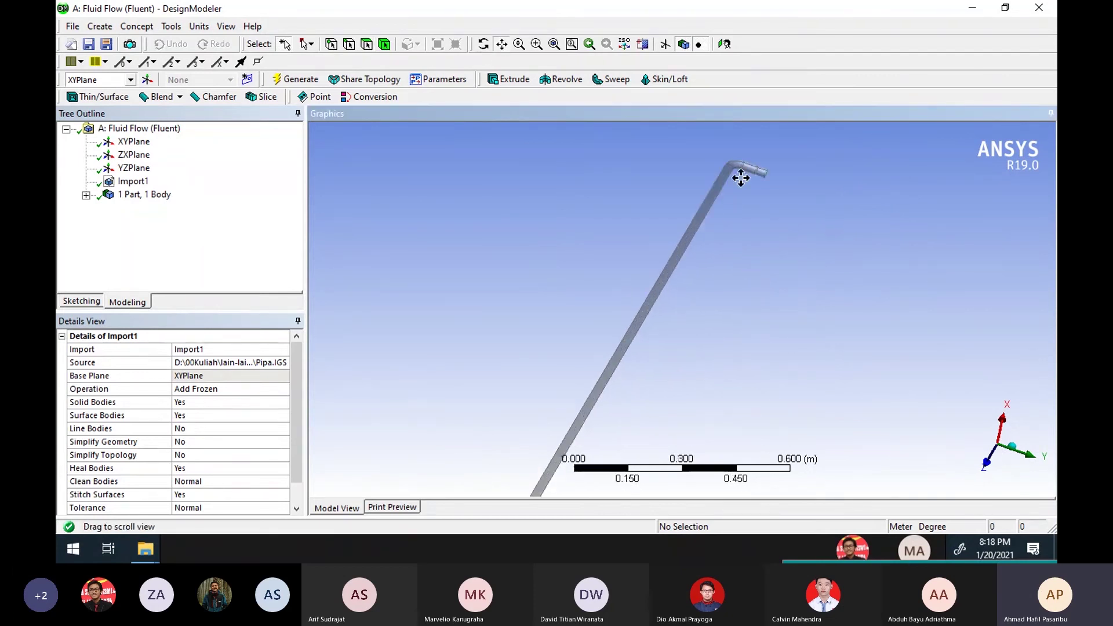
left_click_drag(741, 178, 667, 286)
scroll(678, 236, "up", 8)
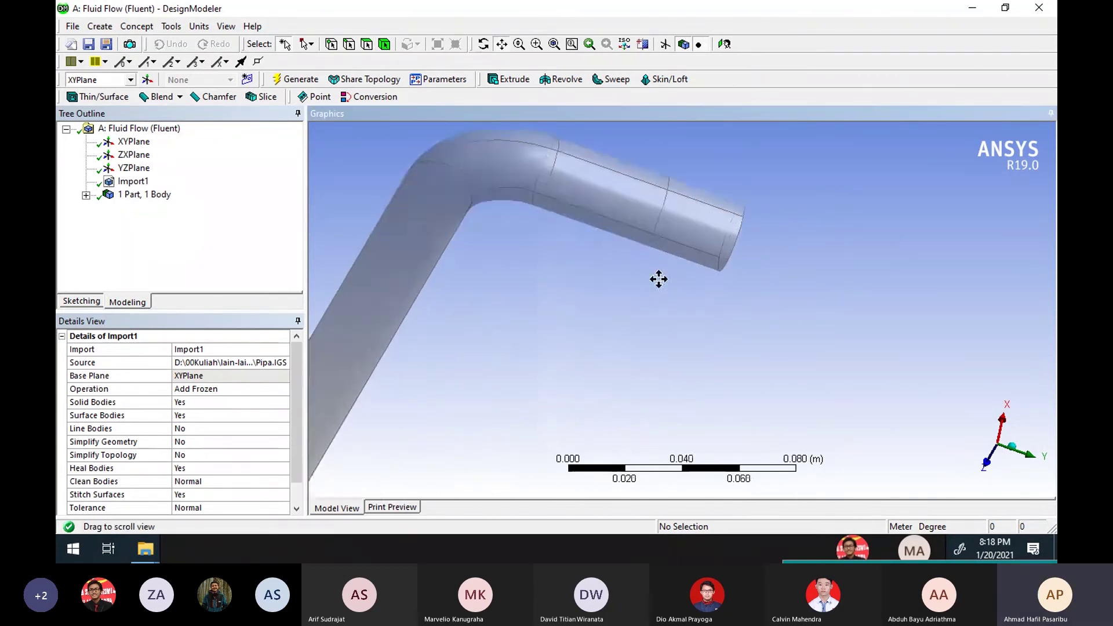
left_click_drag(586, 221, 580, 252)
scroll(579, 251, "up", 1)
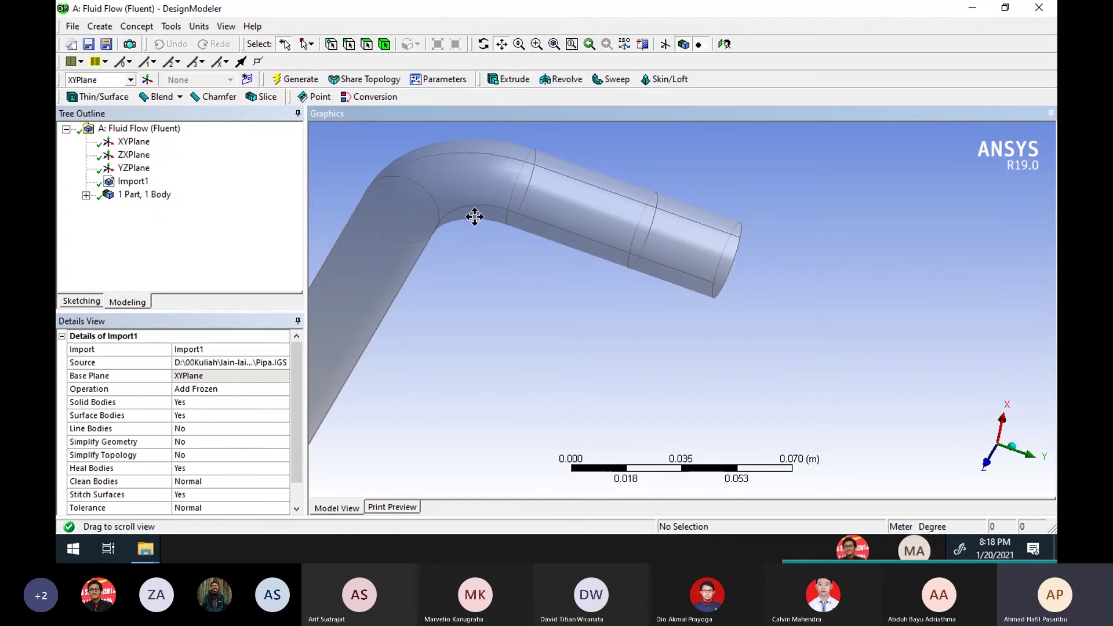
left_click(369, 48)
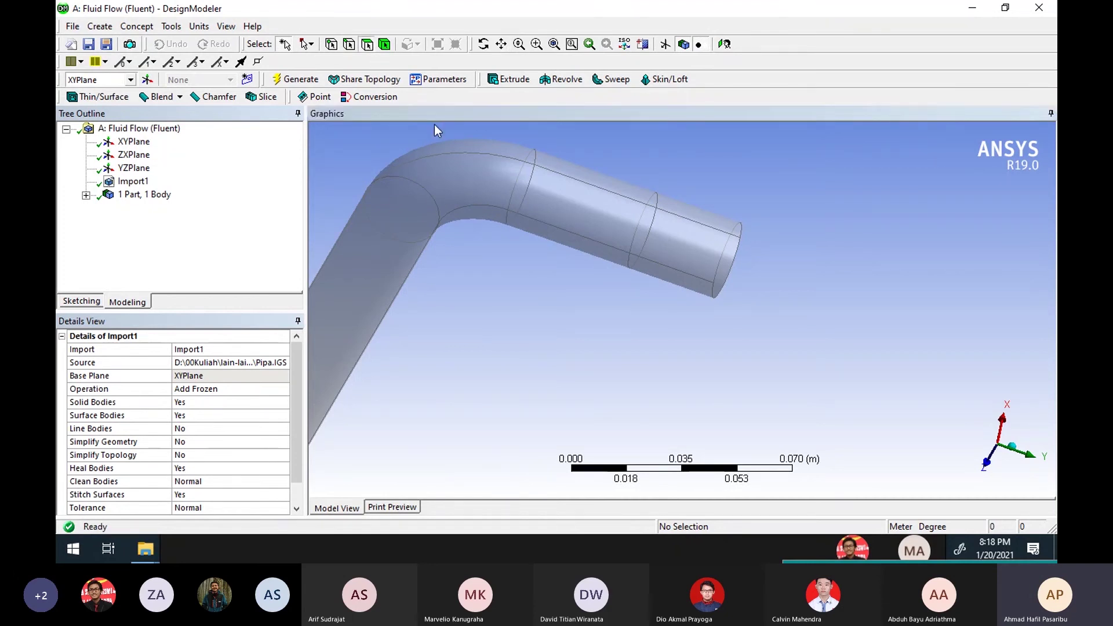
scroll(511, 208, "down", 1)
middle_click_drag(510, 209, 502, 212)
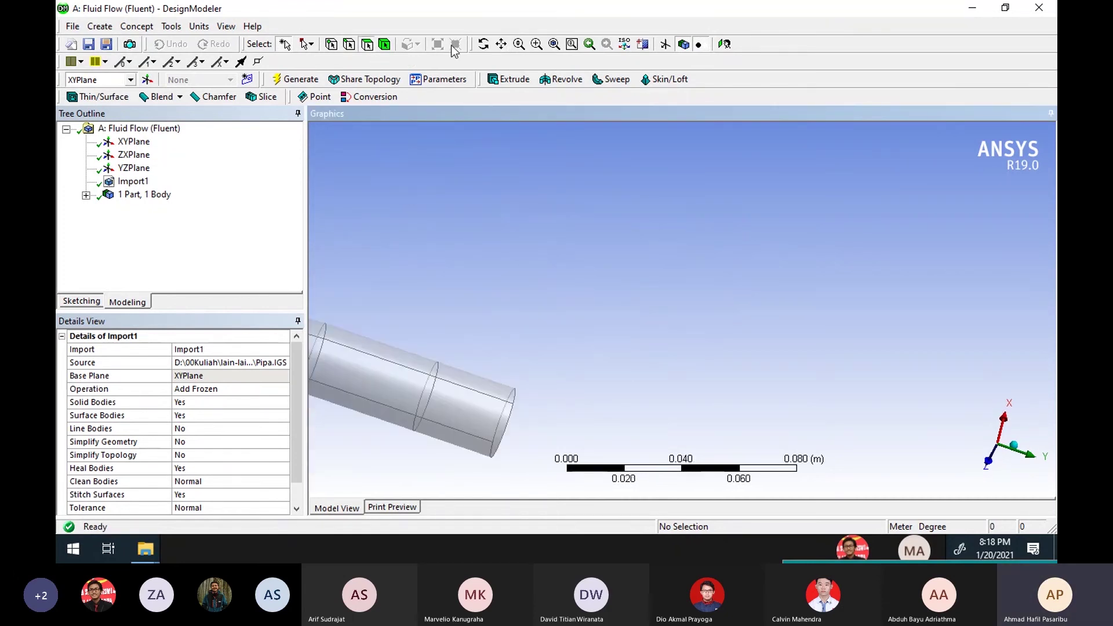
left_click(502, 45)
left_click_drag(496, 204, 699, 186)
scroll(562, 318, "up", 2)
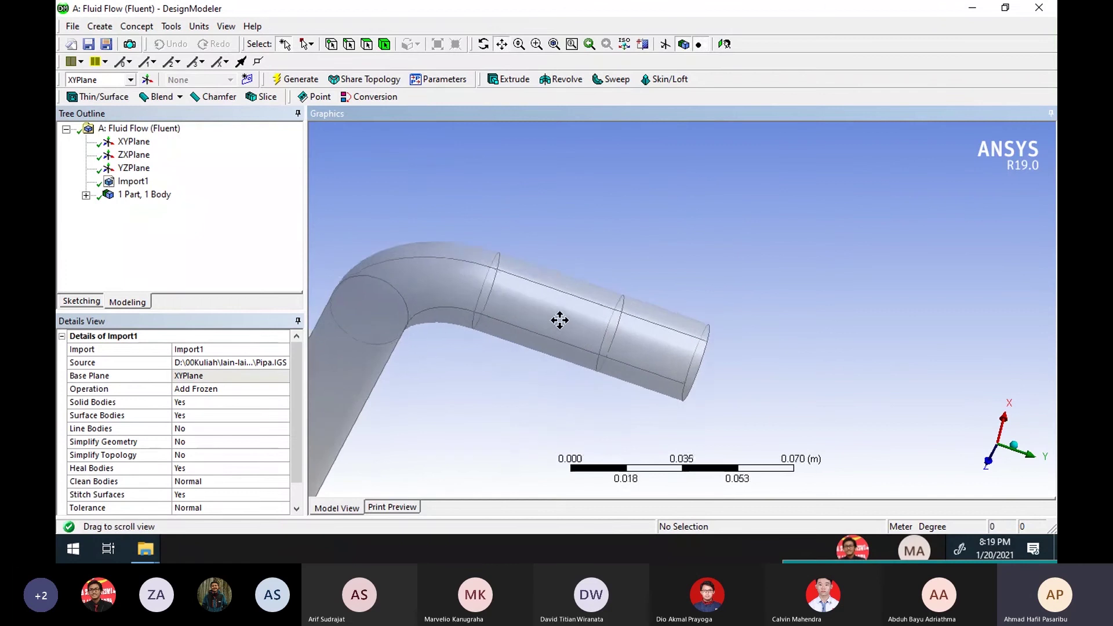
middle_click_drag(562, 319, 554, 315)
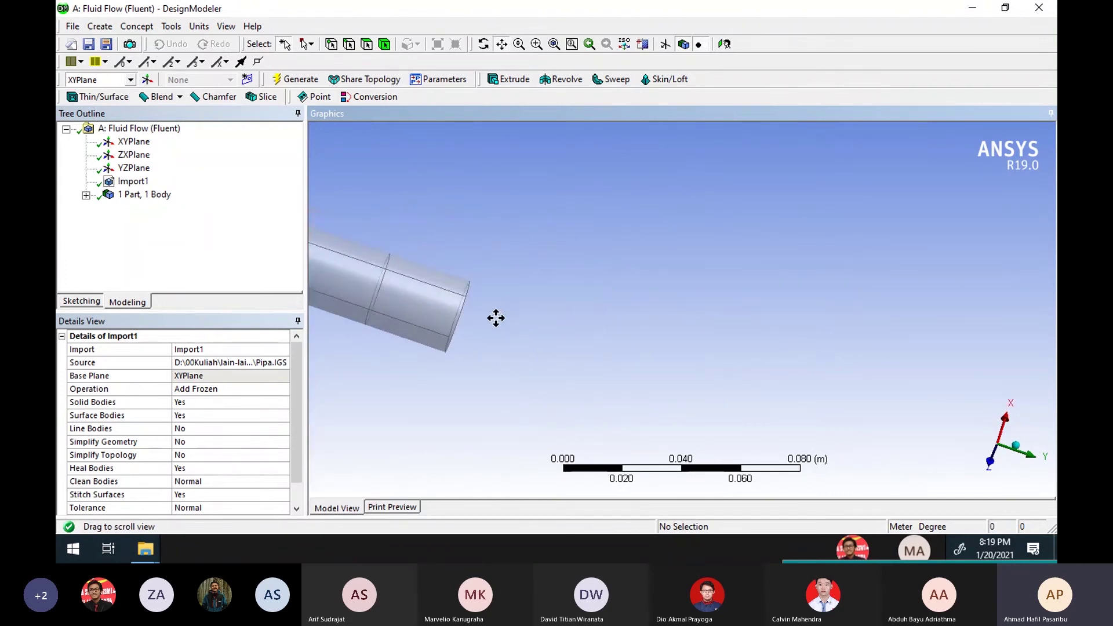
left_click_drag(494, 315, 686, 328)
middle_click_drag(685, 329, 671, 326)
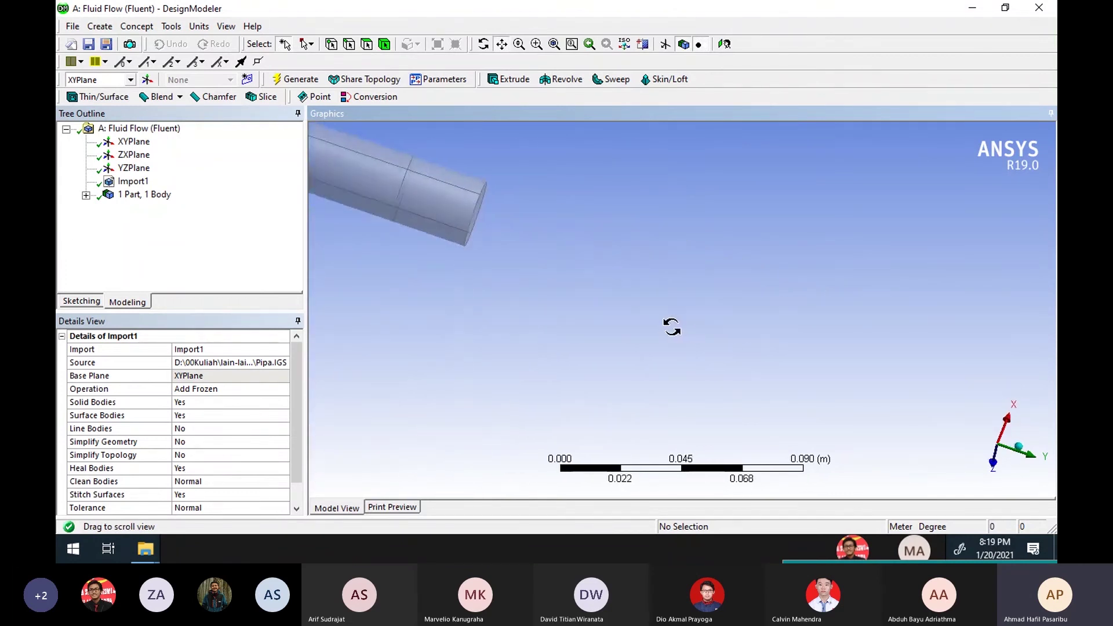
left_click_drag(516, 279, 793, 395)
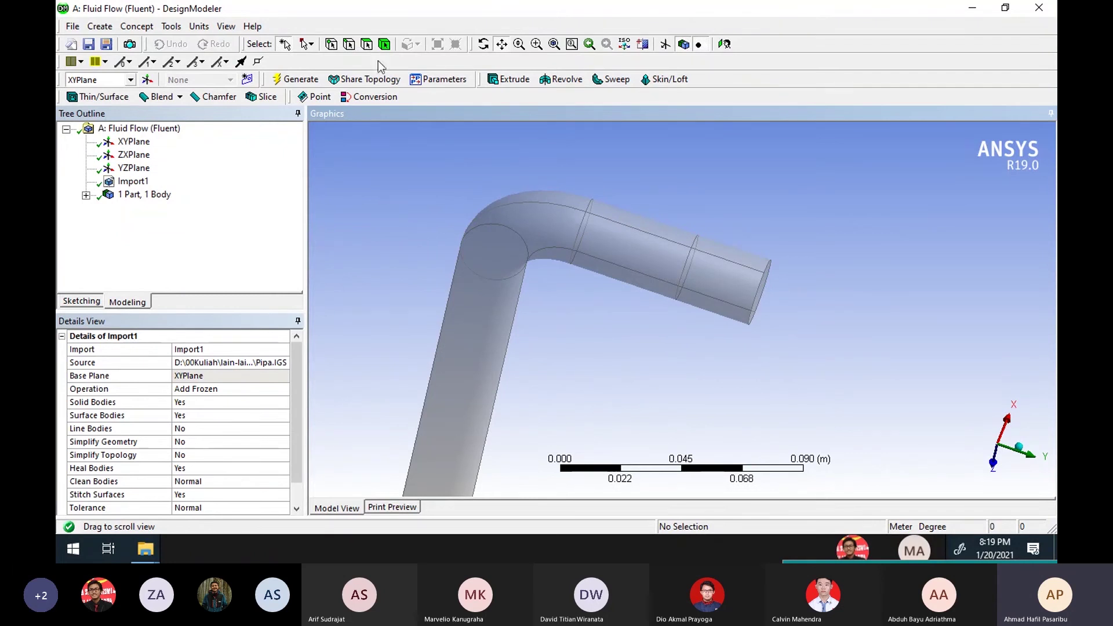
Step: Create a named selection called Inlet from the end face of the short full-diameter leg beyond the bend and generate it
left_click(367, 43)
middle_click_drag(621, 251, 607, 257)
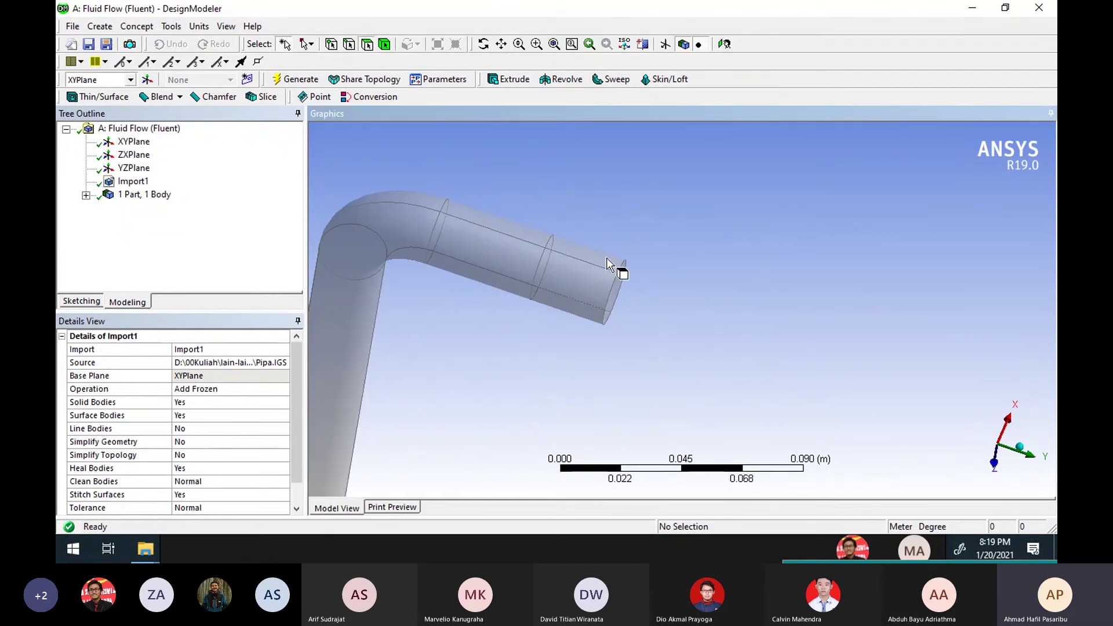
left_click(617, 287)
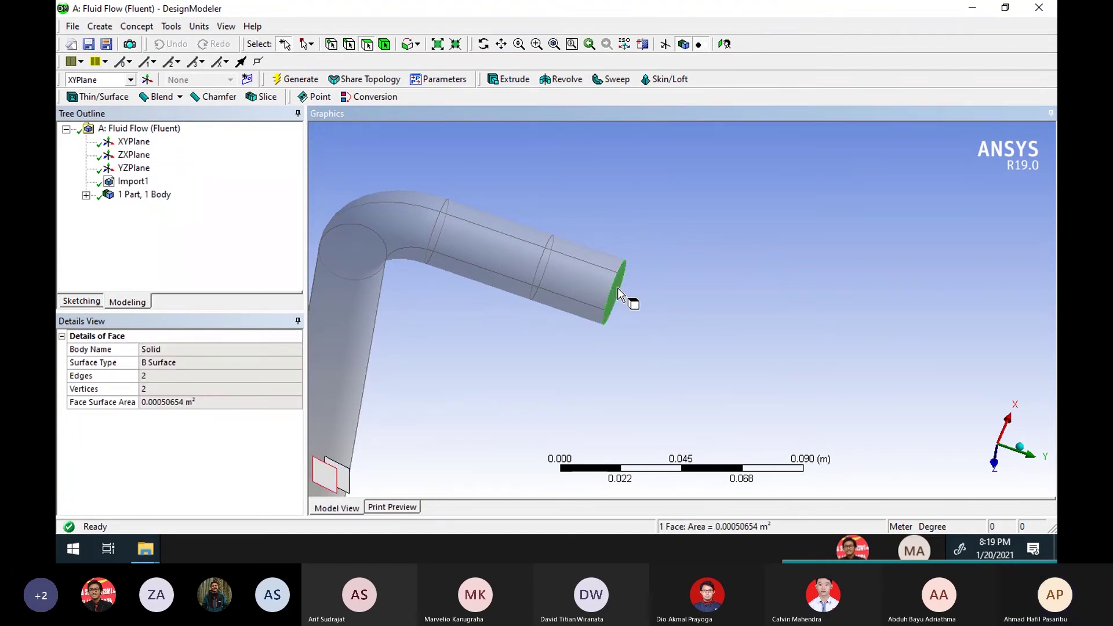
right_click(618, 287)
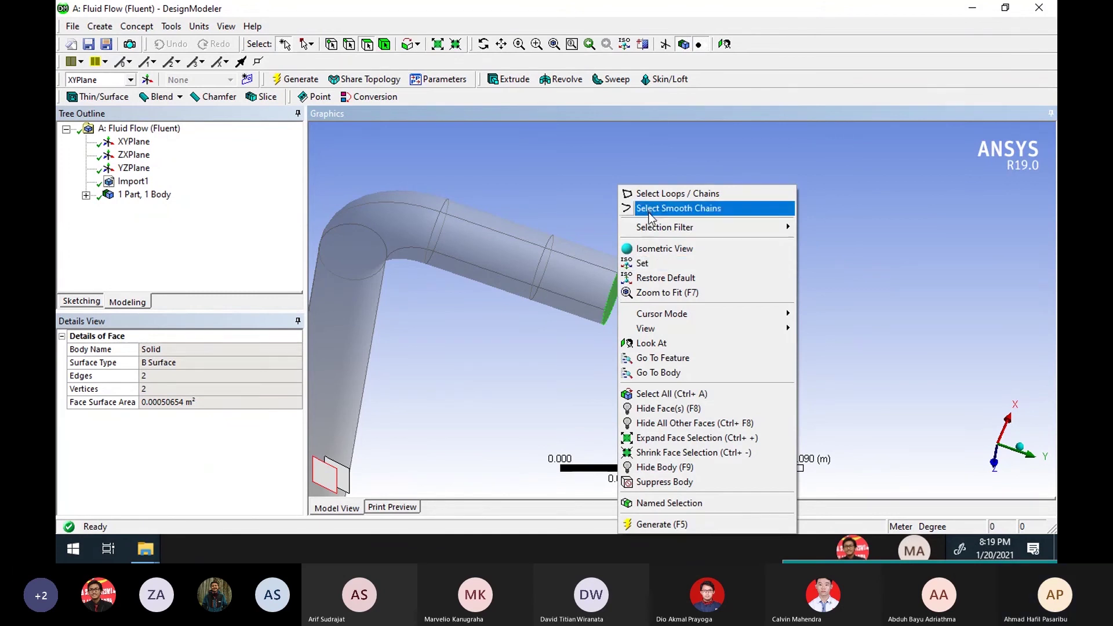
left_click(700, 504)
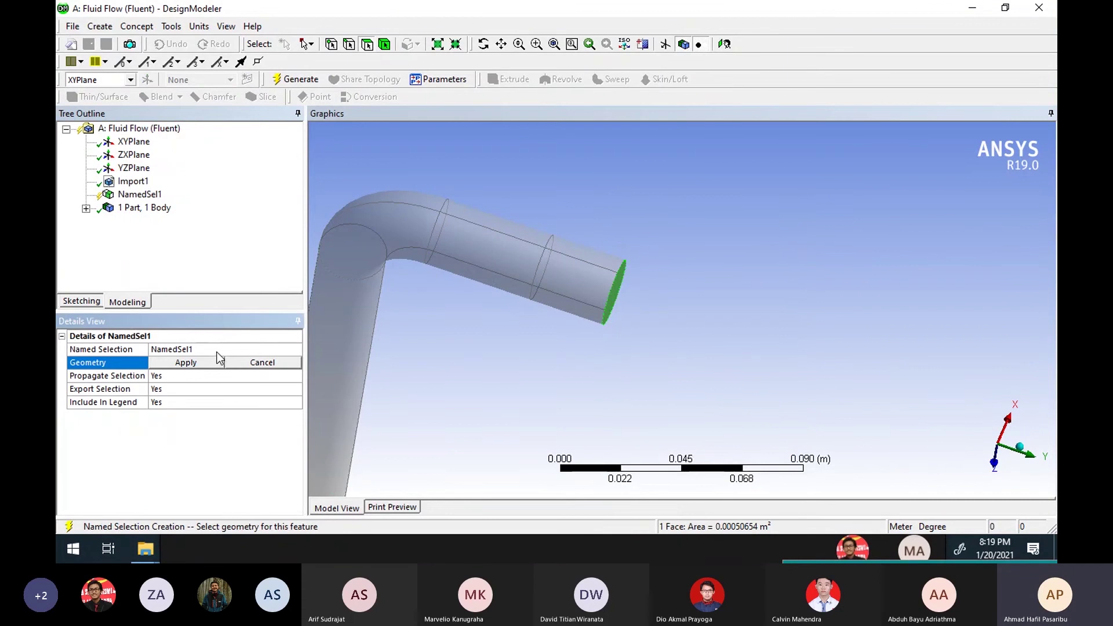
left_click(219, 348)
type("Inlet")
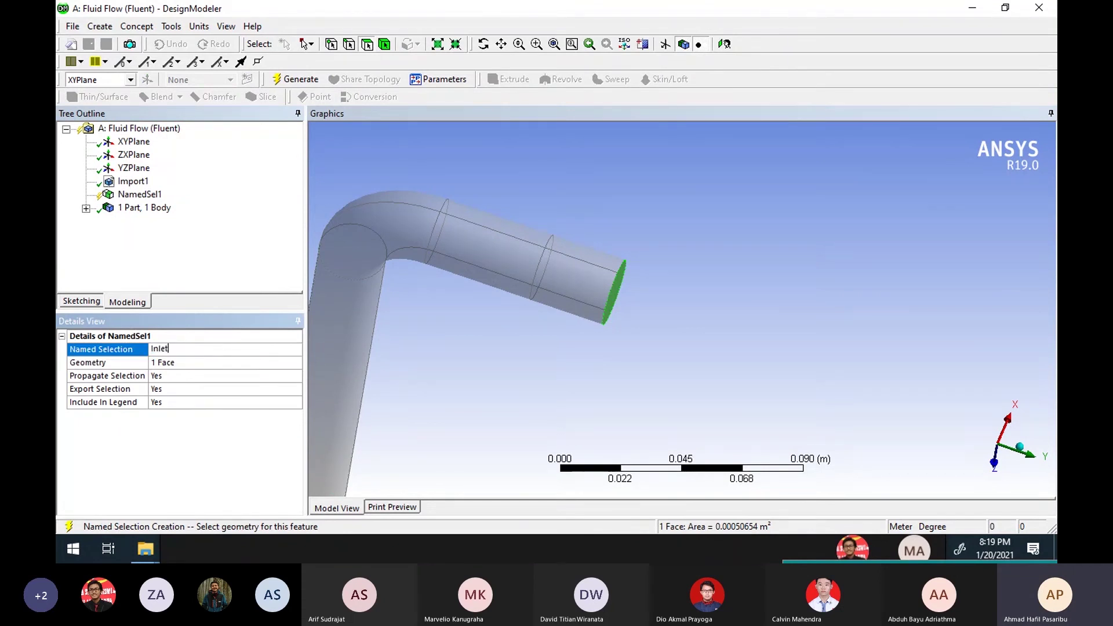
key("Return")
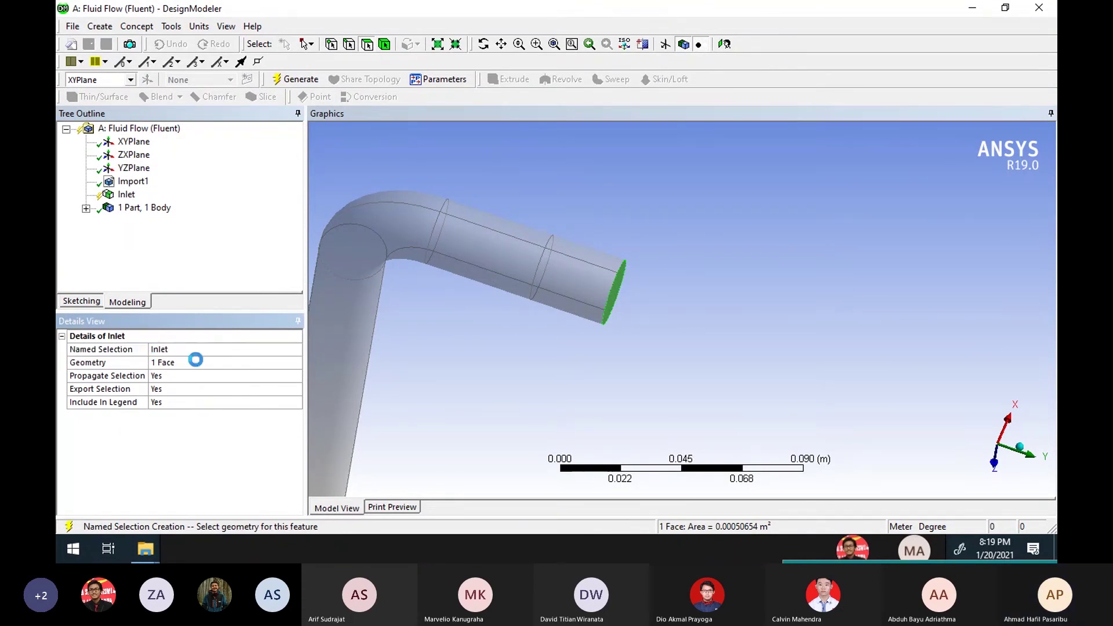
left_click(196, 360)
left_click(196, 362)
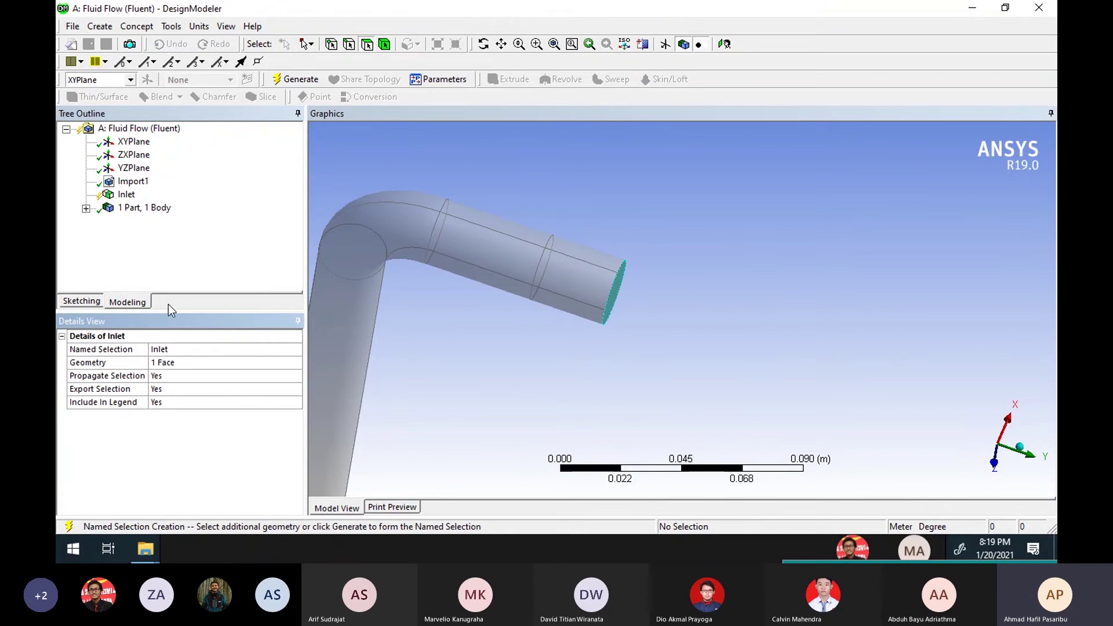
left_click(292, 85)
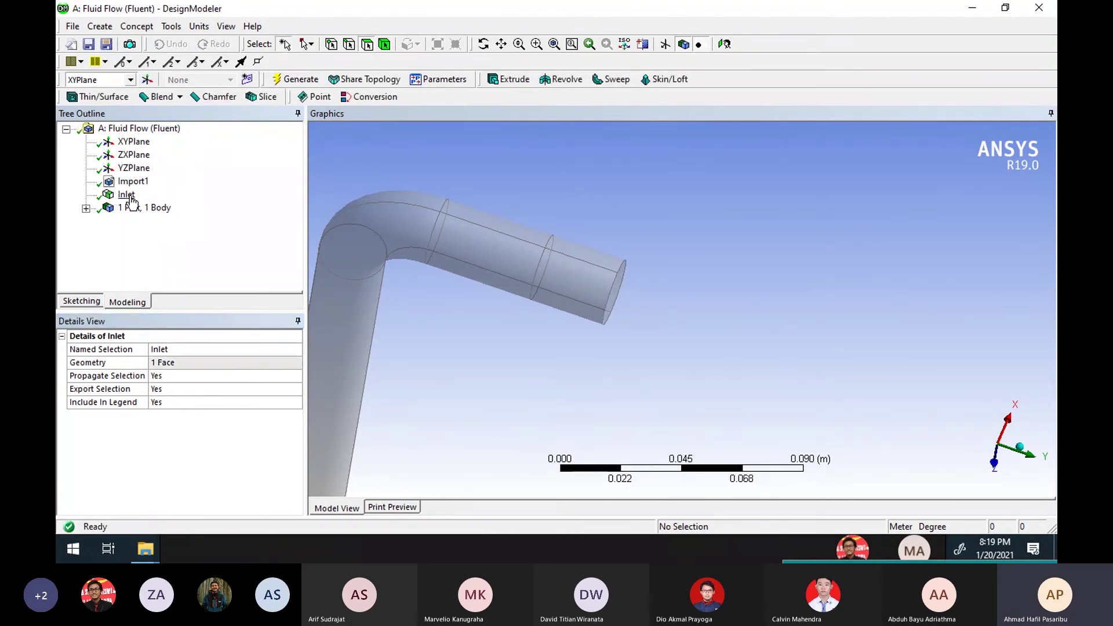
scroll(481, 279, "up", 3)
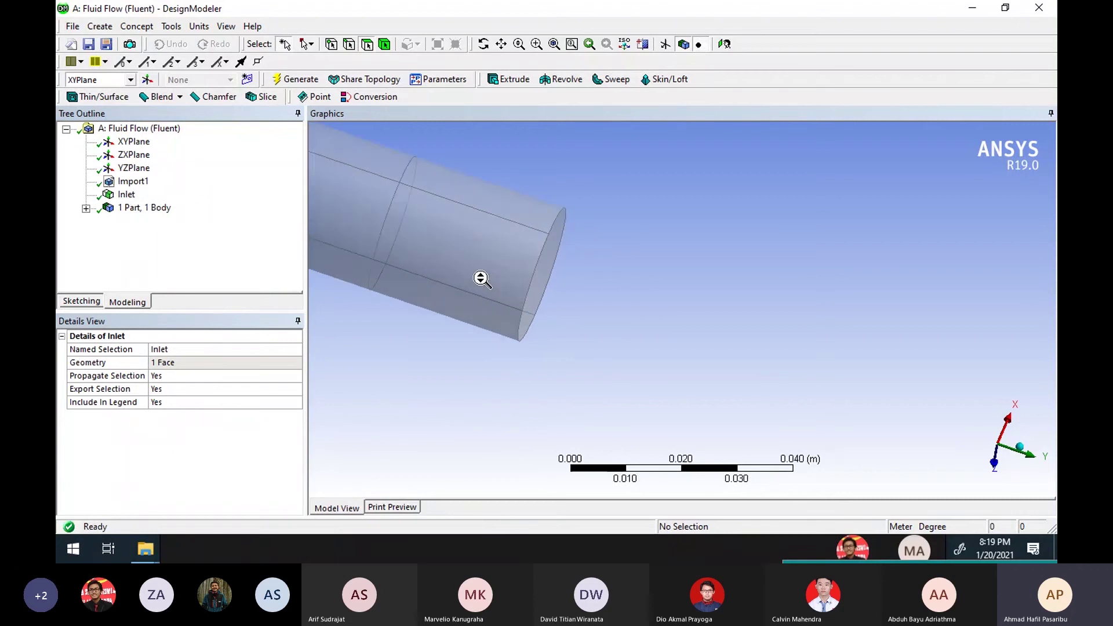
Step: Examine the pipe from the Inlet leg along the long straight run and second bend to the tapered, flared tip
scroll(482, 280, "down", 5)
left_click(501, 44)
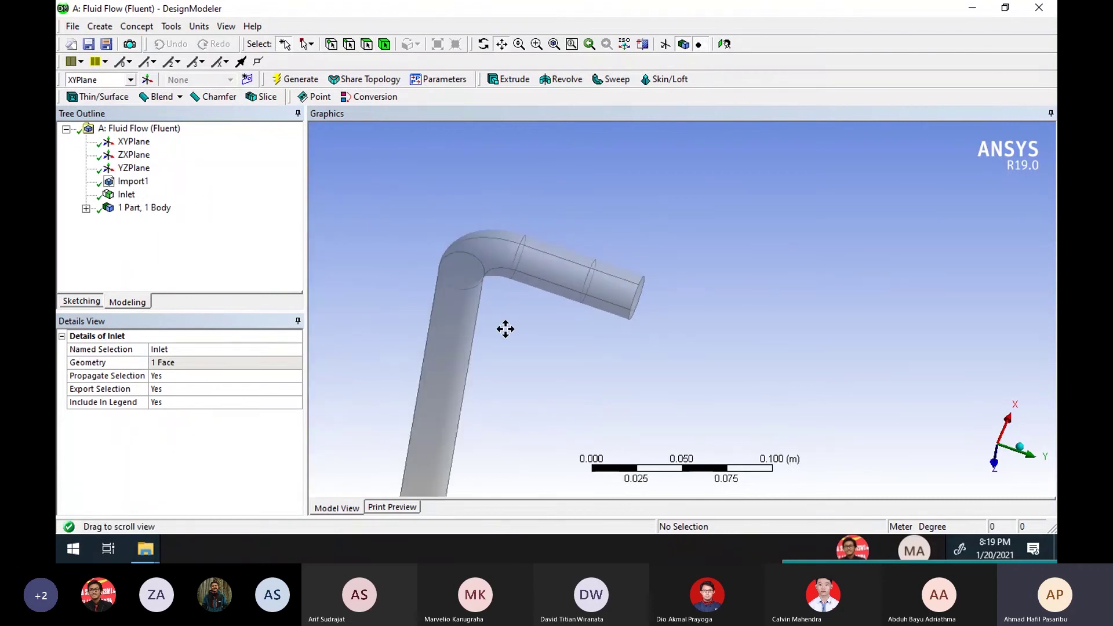
left_click_drag(455, 377, 682, 108)
left_click_drag(502, 408, 639, 167)
scroll(543, 383, "down", 4)
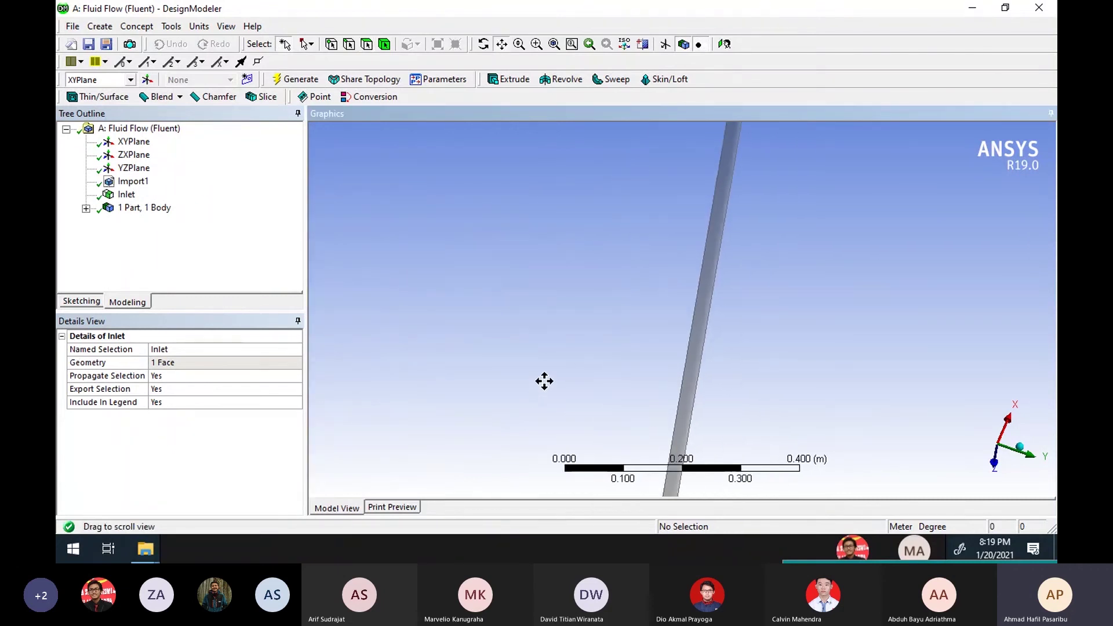
scroll(544, 381, "down", 7)
left_click_drag(624, 390, 686, 221)
scroll(661, 321, "up", 6)
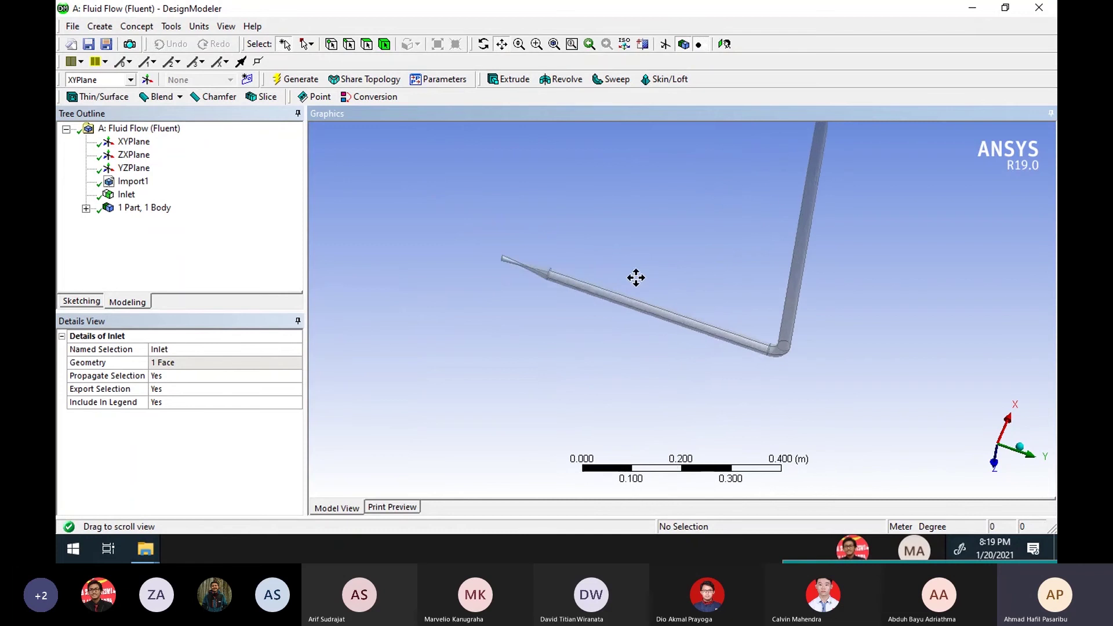
scroll(636, 278, "up", 5)
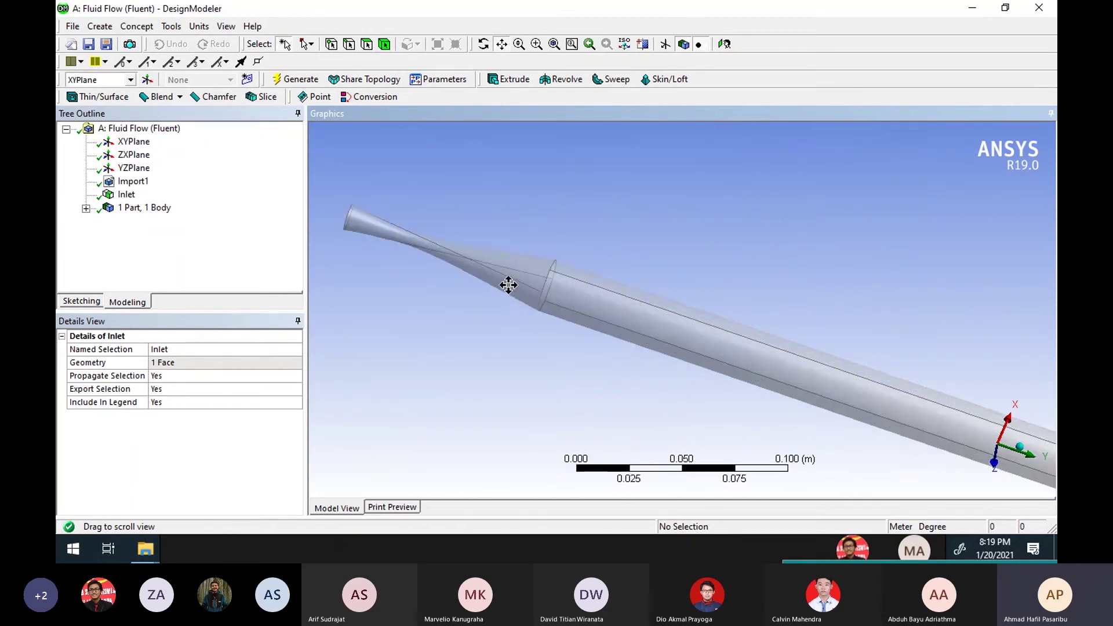
left_click_drag(318, 239, 542, 325)
scroll(542, 324, "up", 5)
left_click_drag(463, 324, 729, 368)
scroll(637, 342, "up", 3)
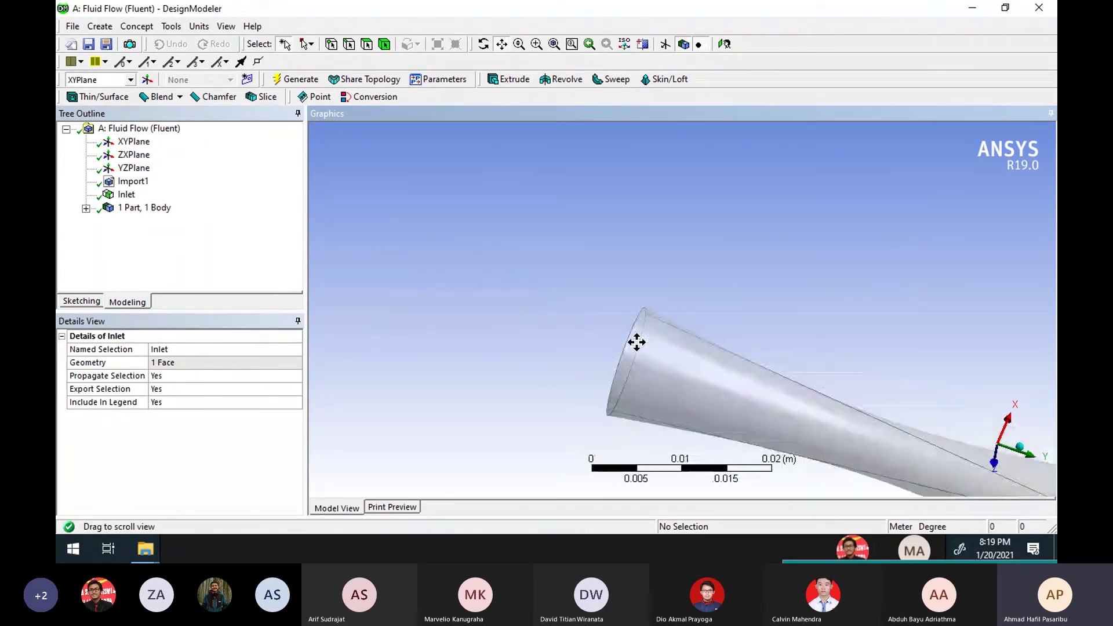
middle_click_drag(587, 344, 586, 331)
Step: Reorient the pipe to inspect the flared tip's end face from the opposite side at close range
scroll(614, 368, "down", 6)
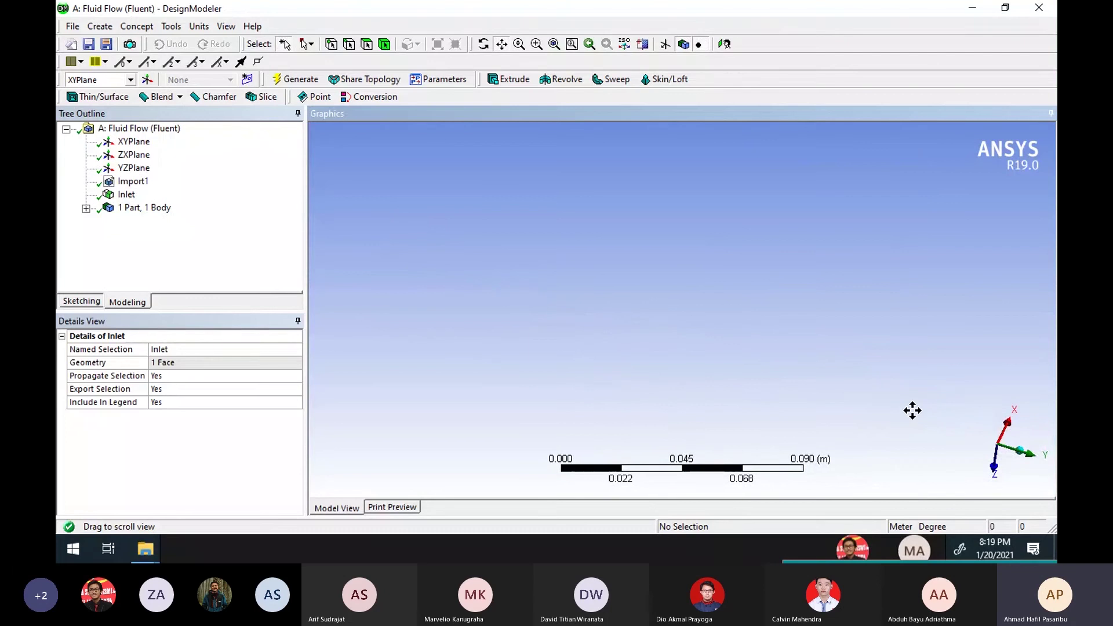
left_click(1019, 453)
scroll(646, 378, "down", 8)
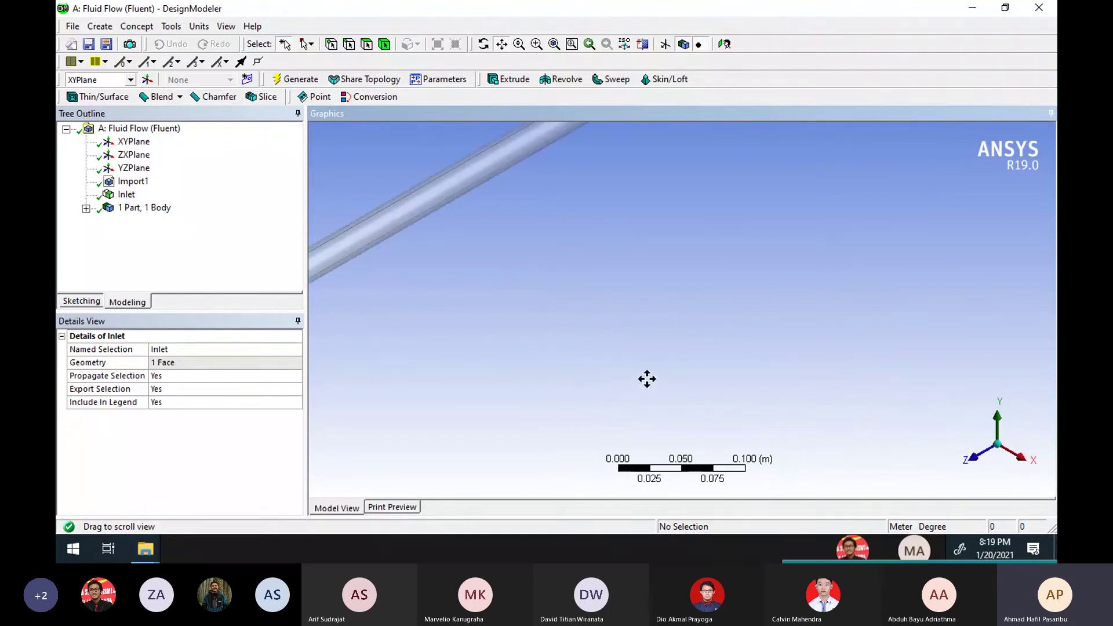
middle_click_drag(579, 331, 941, 24)
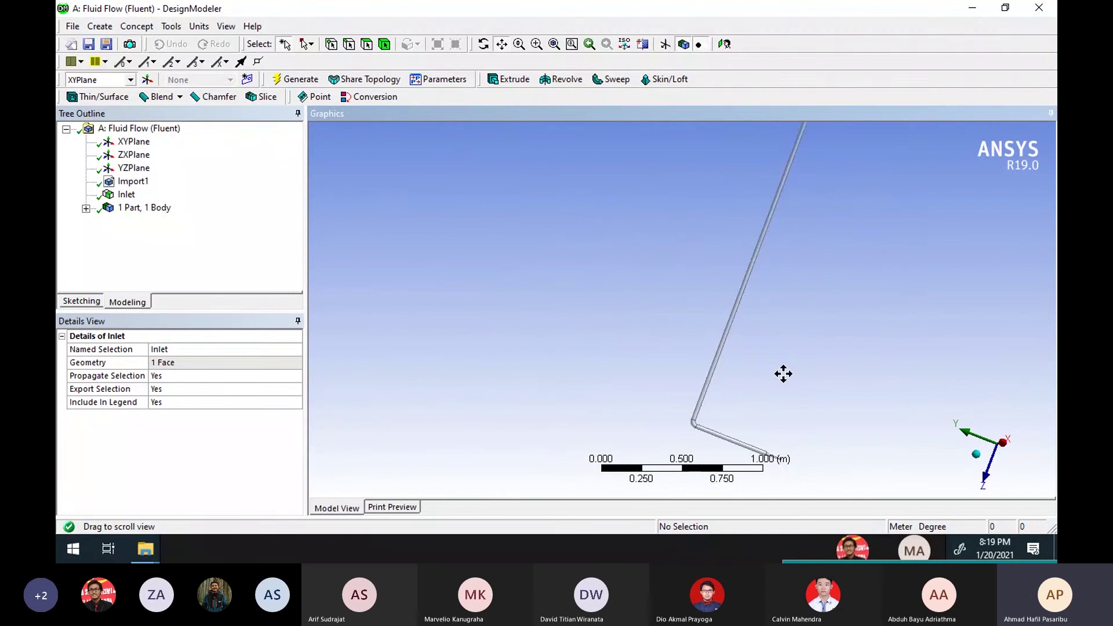
left_click_drag(783, 374, 661, 326)
scroll(632, 425, "up", 4)
left_click_drag(622, 378, 574, 199)
scroll(574, 352, "up", 5)
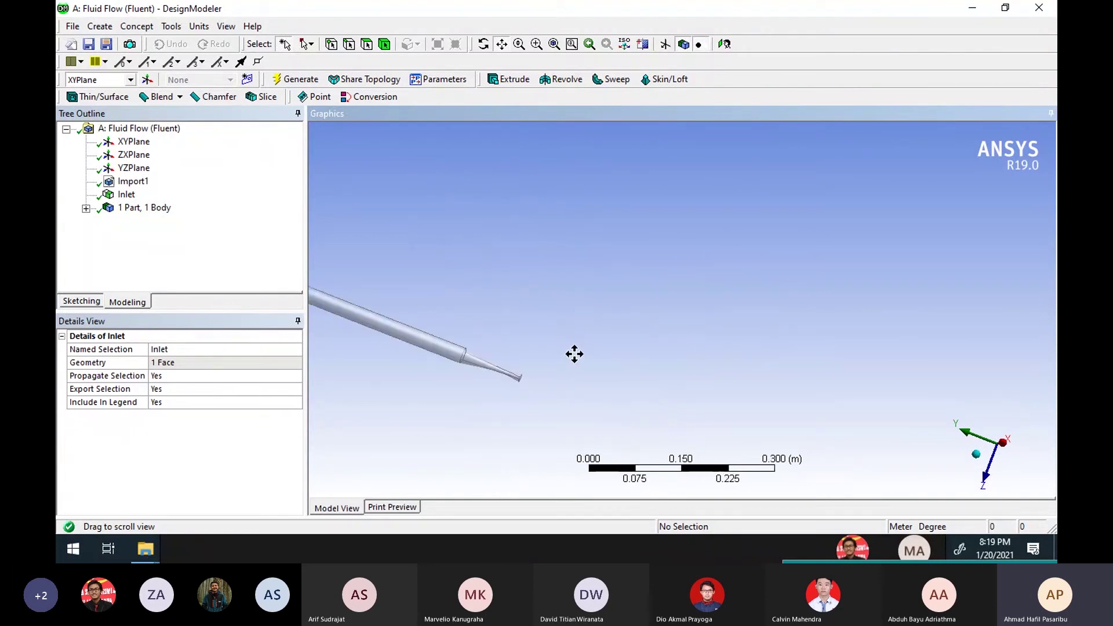
left_click_drag(500, 375, 619, 303)
scroll(597, 320, "up", 8)
left_click_drag(512, 320, 638, 347)
scroll(591, 345, "up", 4)
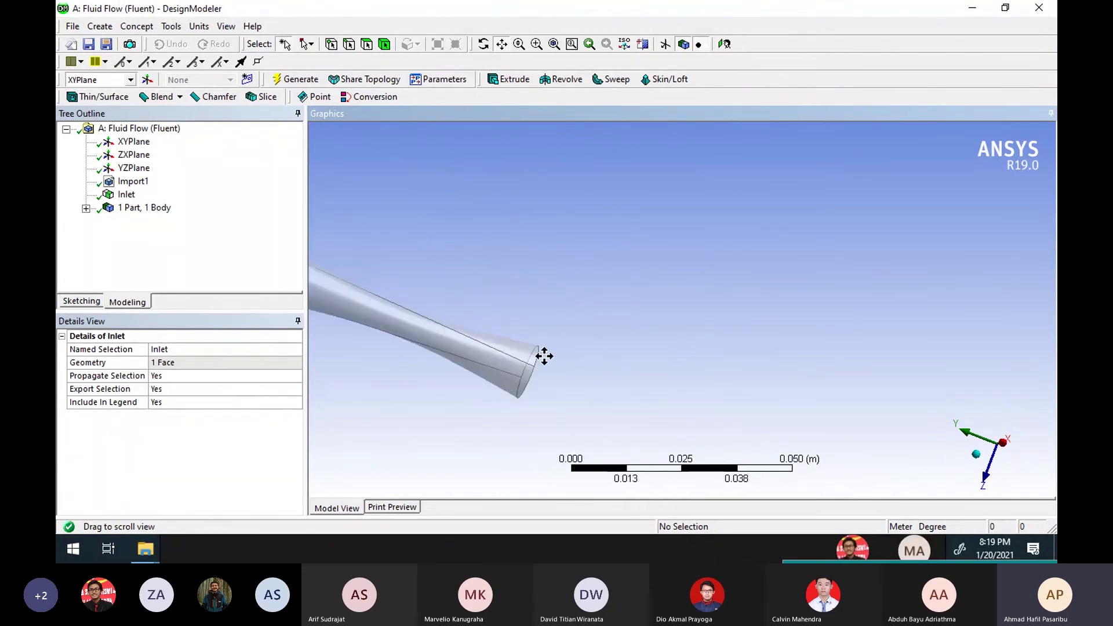
left_click_drag(510, 369, 643, 336)
scroll(623, 344, "up", 2)
scroll(615, 348, "up", 2)
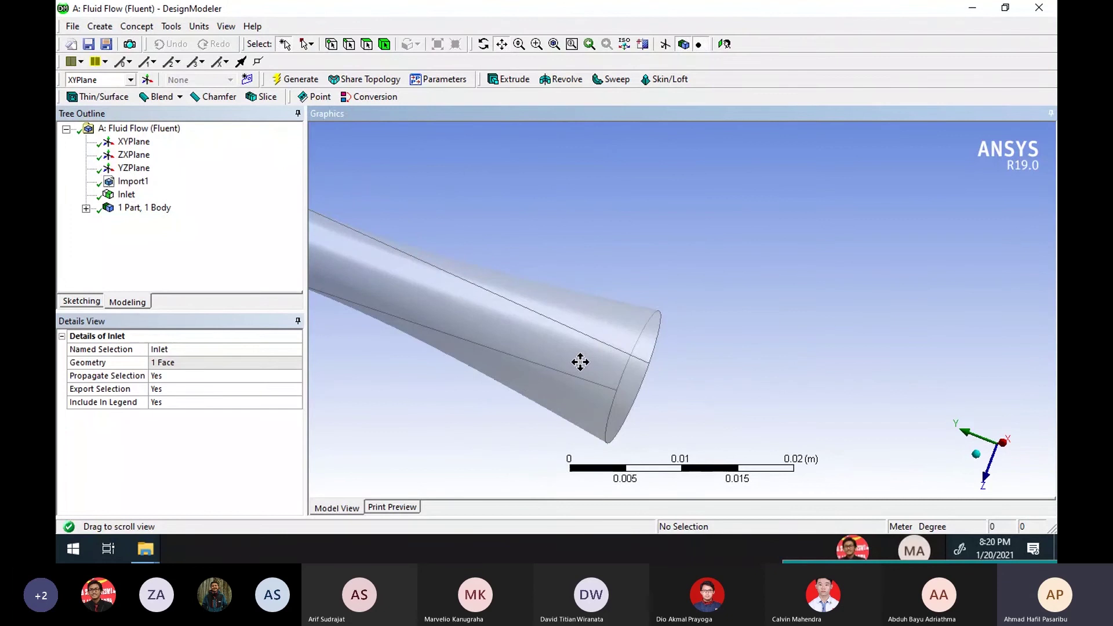
middle_click_drag(579, 363, 558, 354)
scroll(558, 354, "up", 1)
left_click_drag(557, 354, 881, 487)
left_click_drag(672, 295, 698, 345)
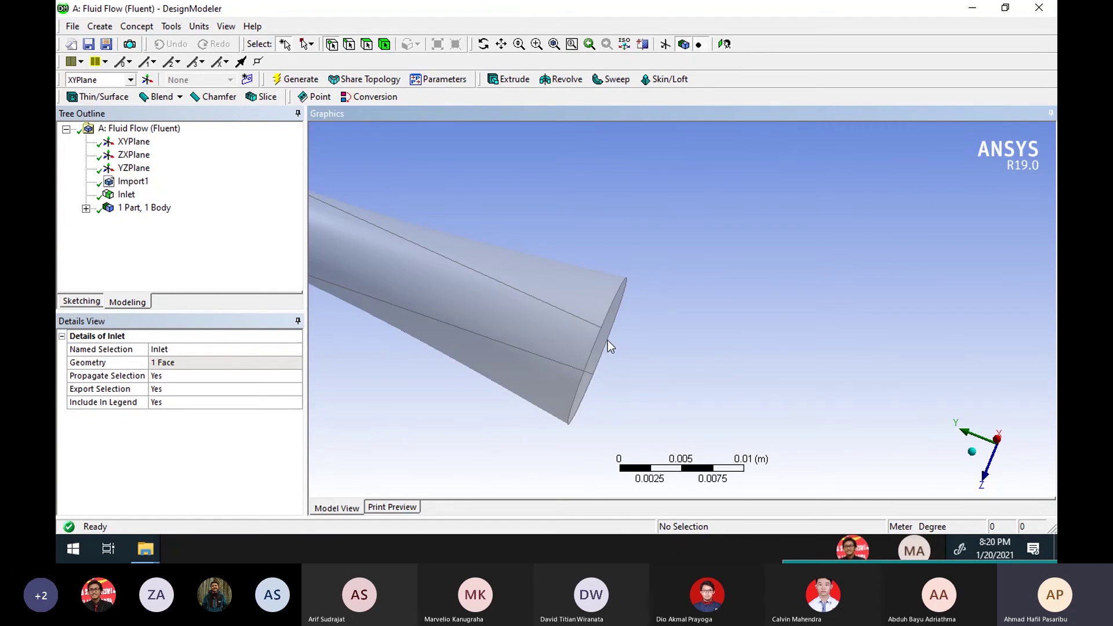
Step: Limit selection to edges, pick a lengthwise edge of the flared tip, and clear the selection
left_click(348, 45)
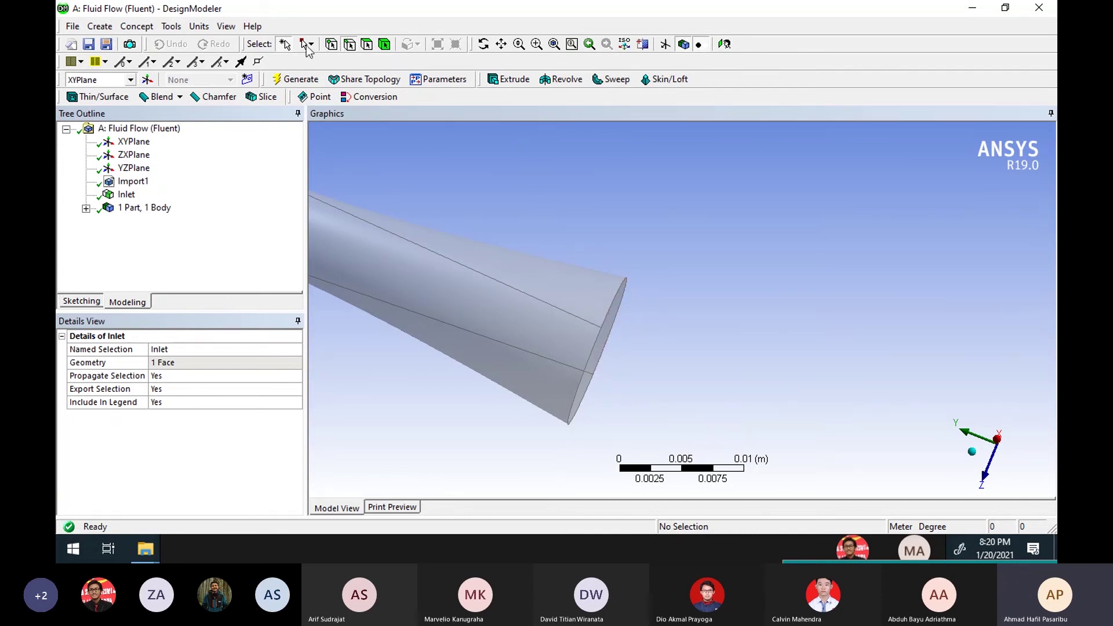
left_click(617, 296)
left_click(584, 318)
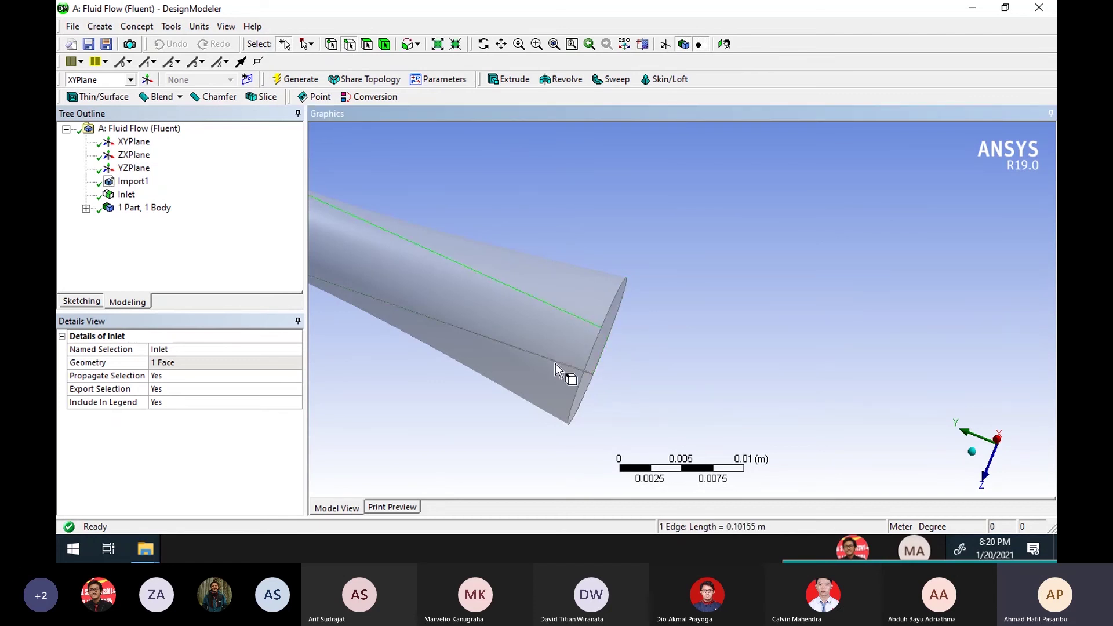
left_click(690, 380)
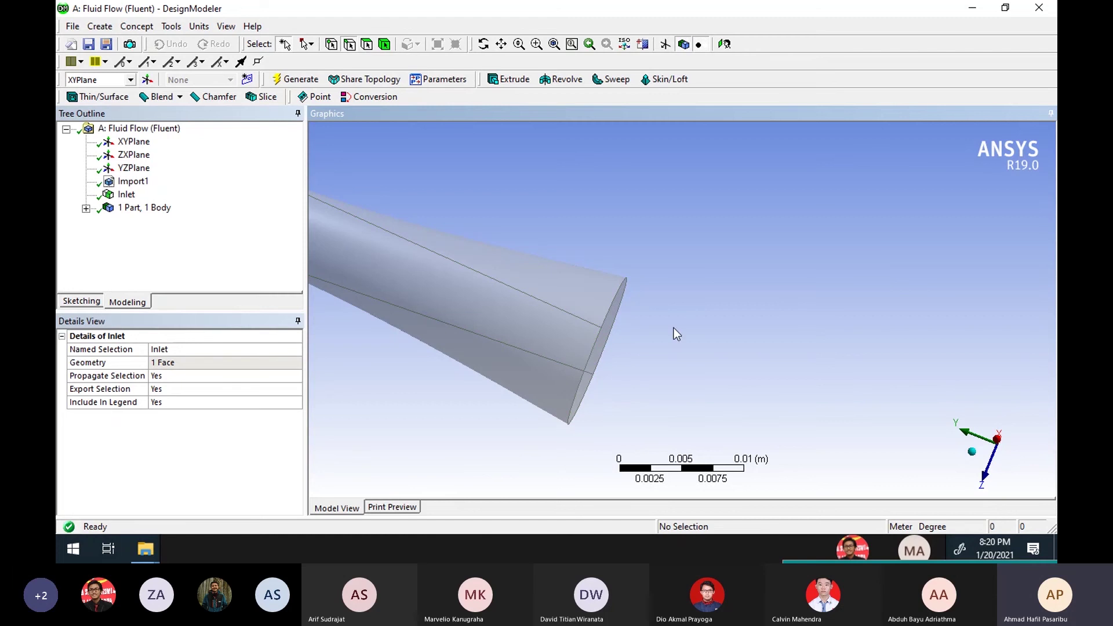
Step: Limit selection to faces and pick the flared tip's two side faces and its end face one after another
left_click(367, 45)
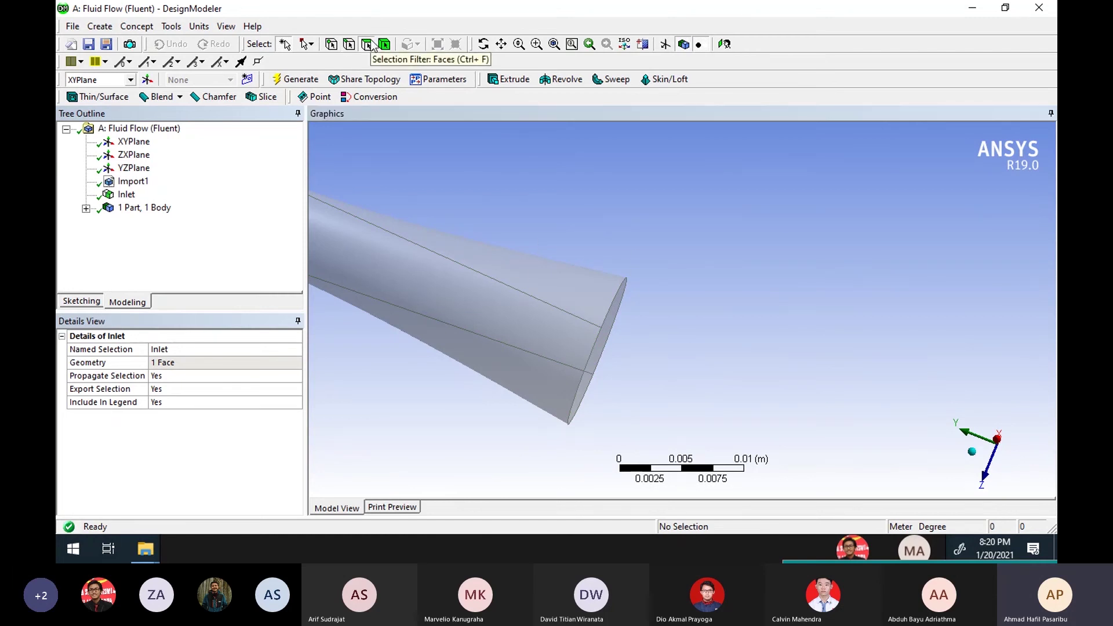
left_click(555, 276)
left_click(532, 317)
left_click(540, 285)
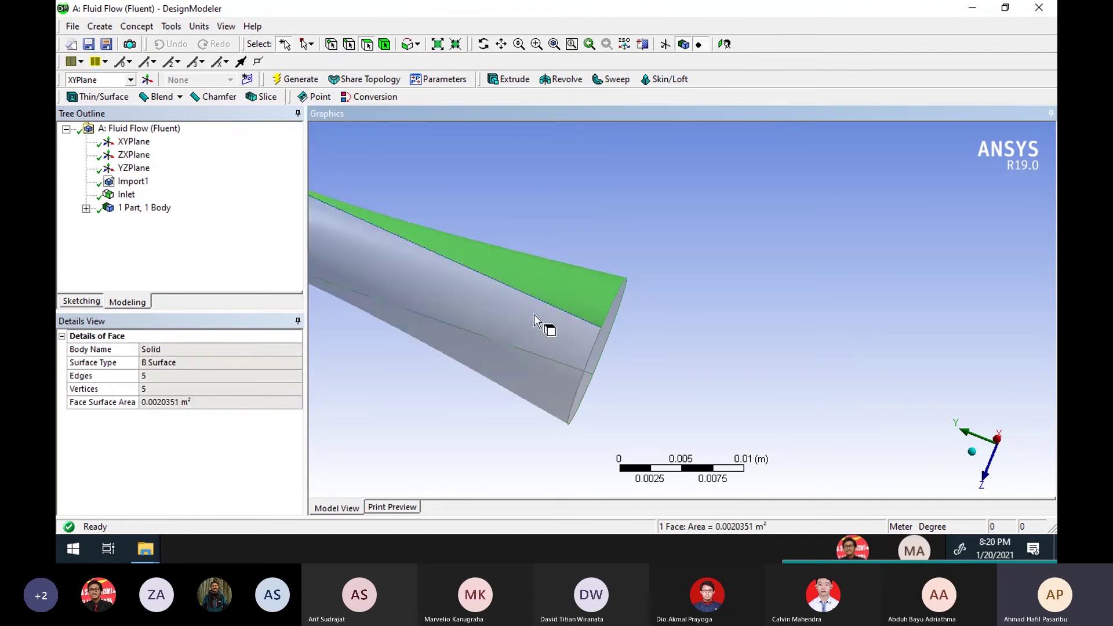
left_click(534, 318)
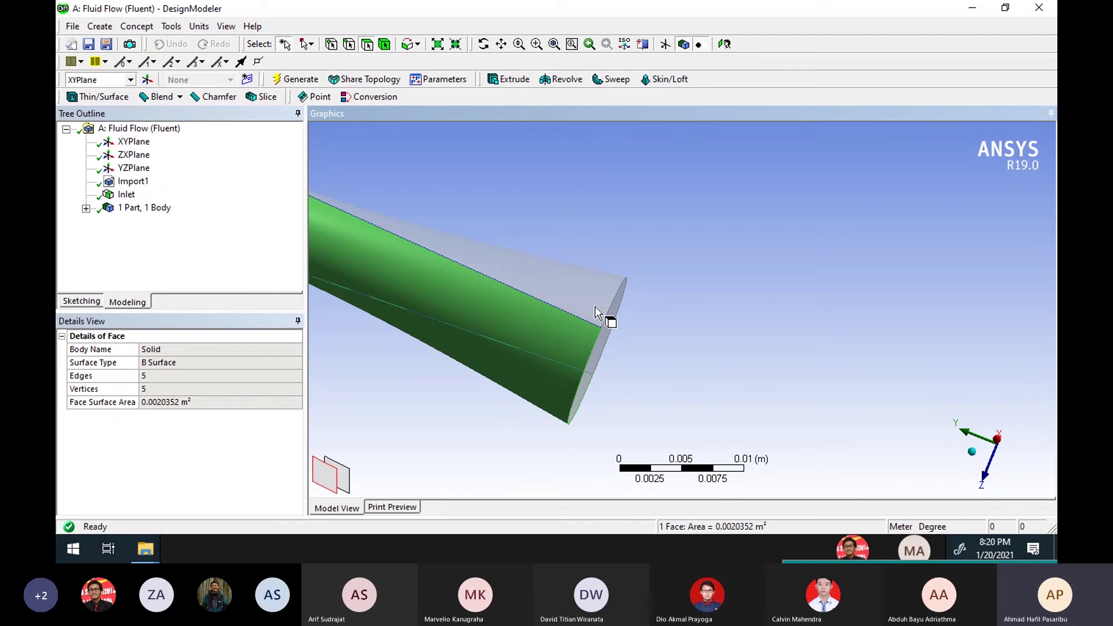
left_click(612, 319)
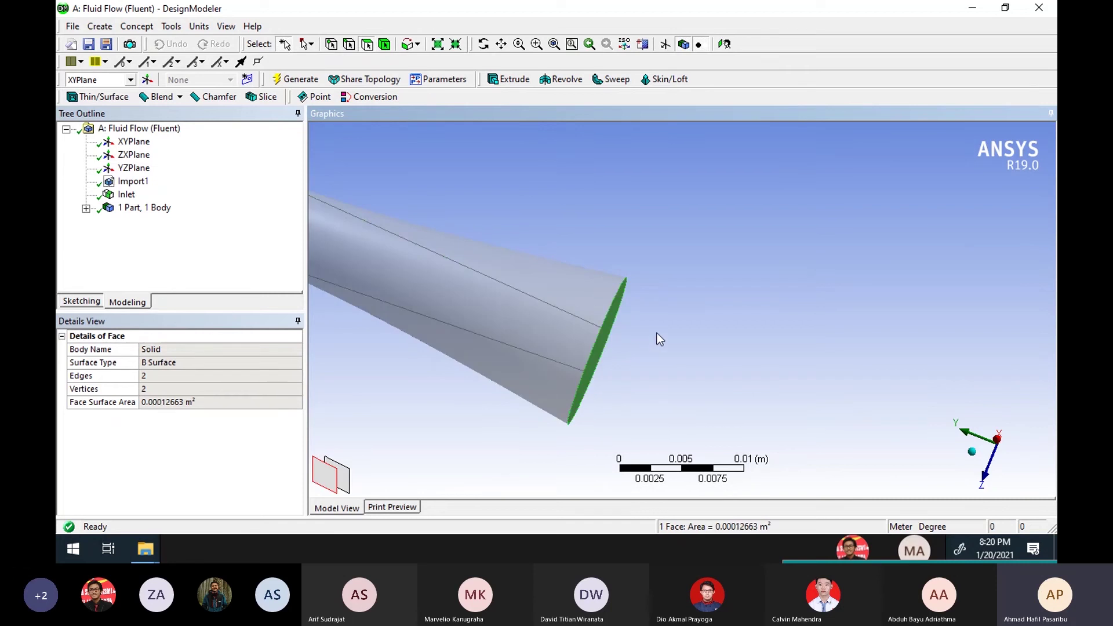
Step: Limit selection to bodies, select the whole pipe body, and clear the selection with the face filter restored
left_click(390, 48)
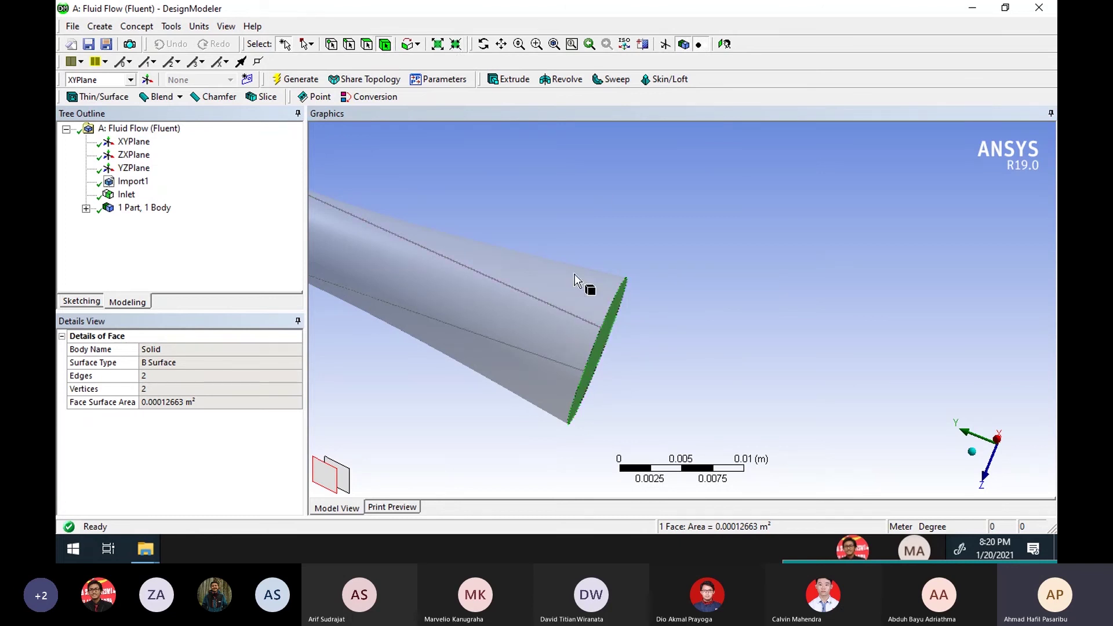
scroll(574, 280, "down", 3)
scroll(574, 275, "down", 4)
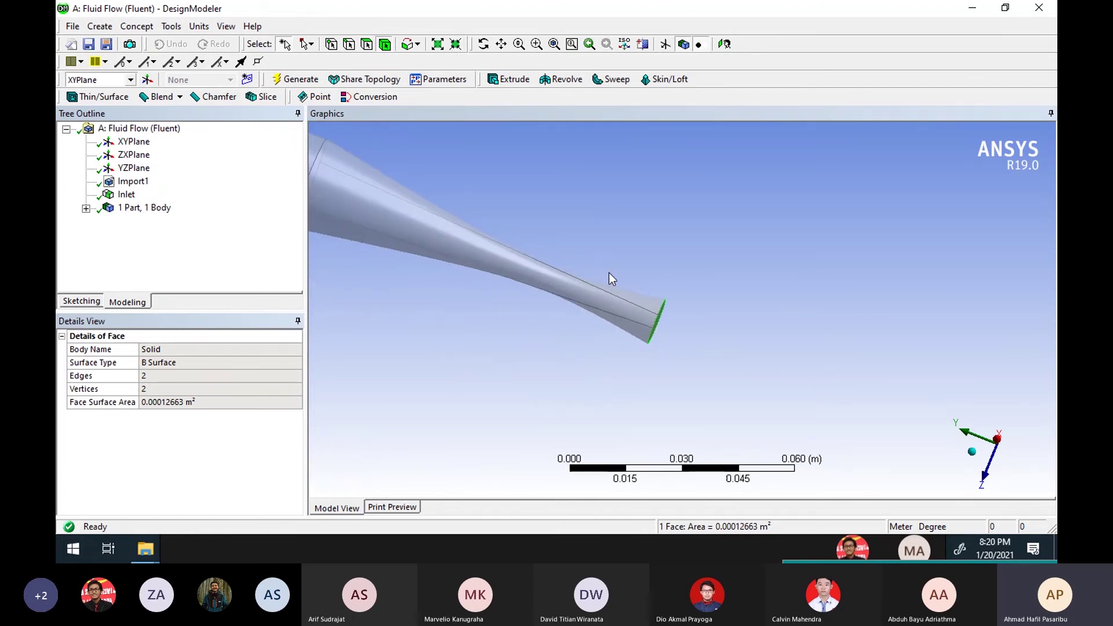
scroll(594, 266, "down", 2)
left_click(652, 293)
scroll(652, 294, "down", 3)
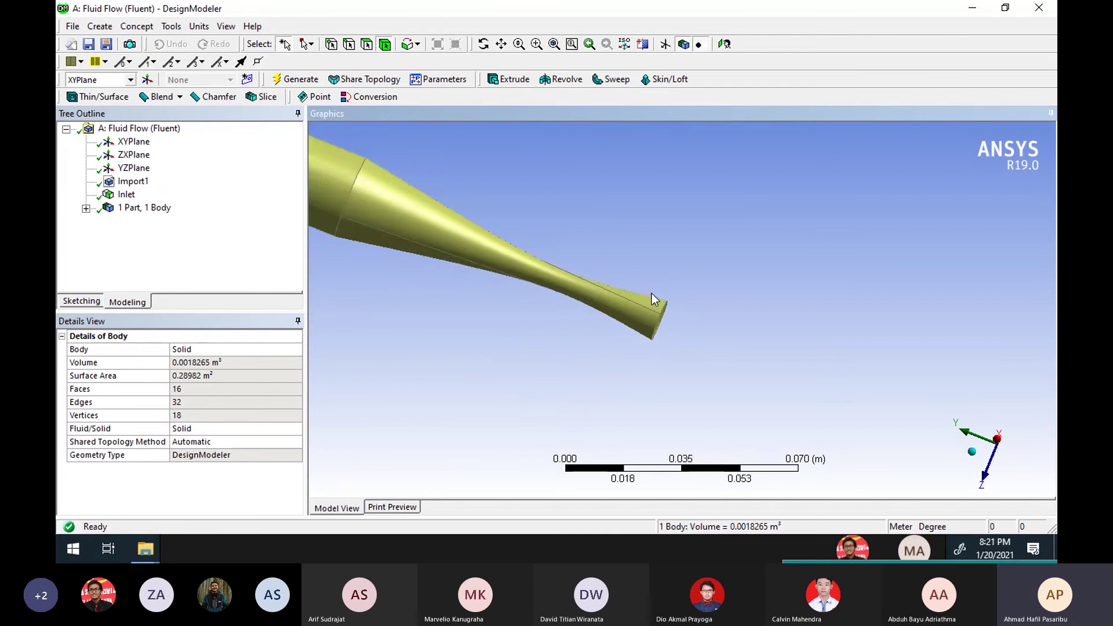
scroll(652, 294, "down", 2)
scroll(652, 293, "up", 4)
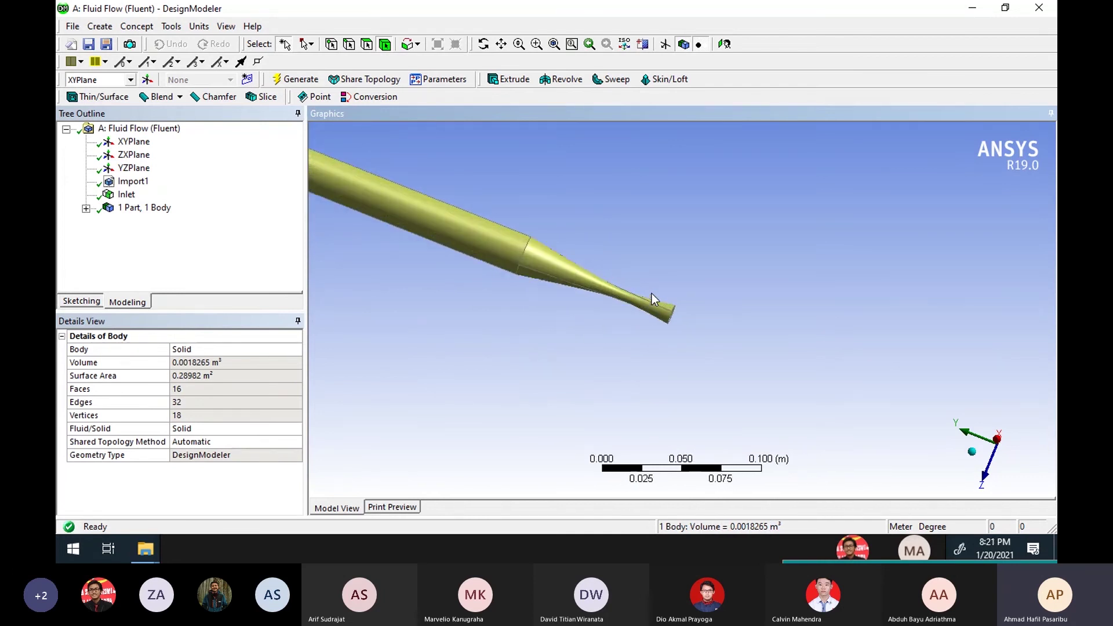
scroll(651, 293, "up", 3)
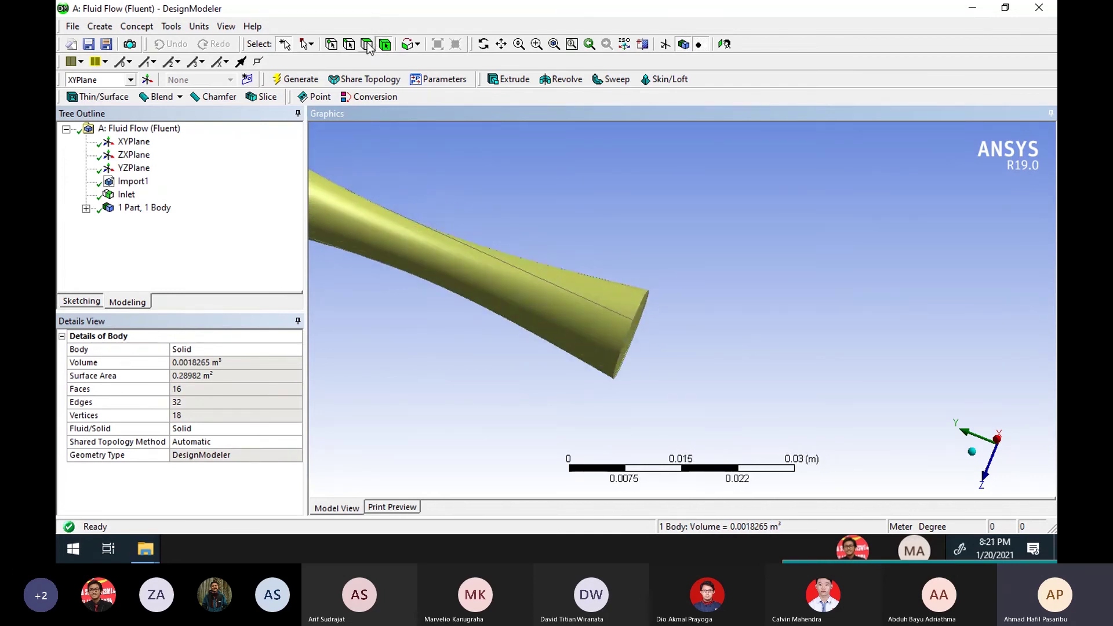
scroll(620, 270, "up", 1)
left_click(617, 245)
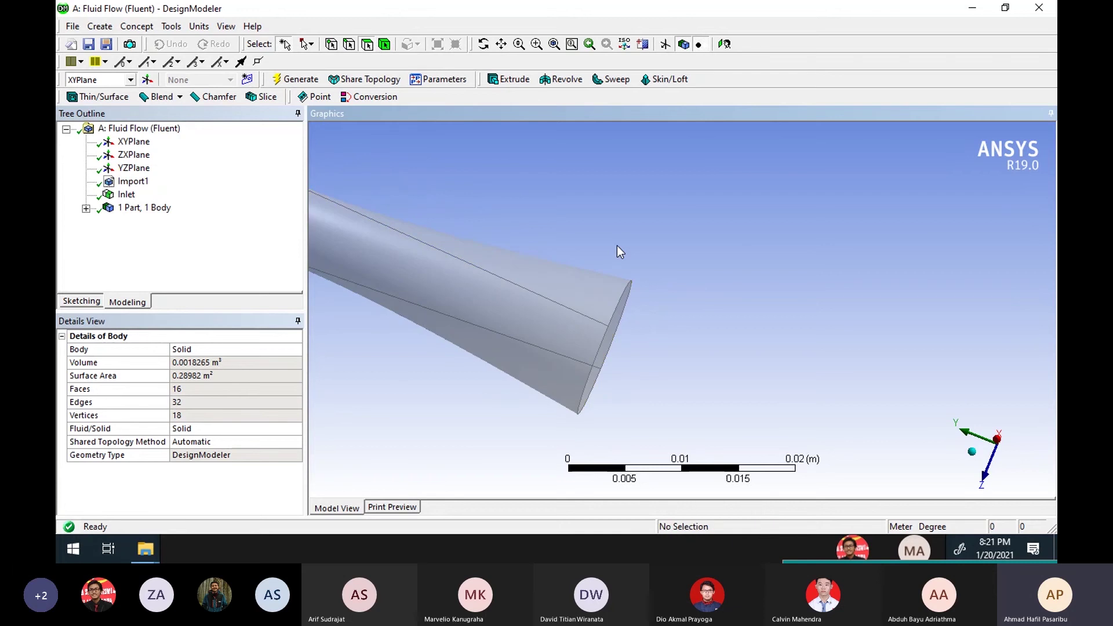
Step: Create a named selection called Outlet from the end face of the flared tip and generate it
left_click(618, 319)
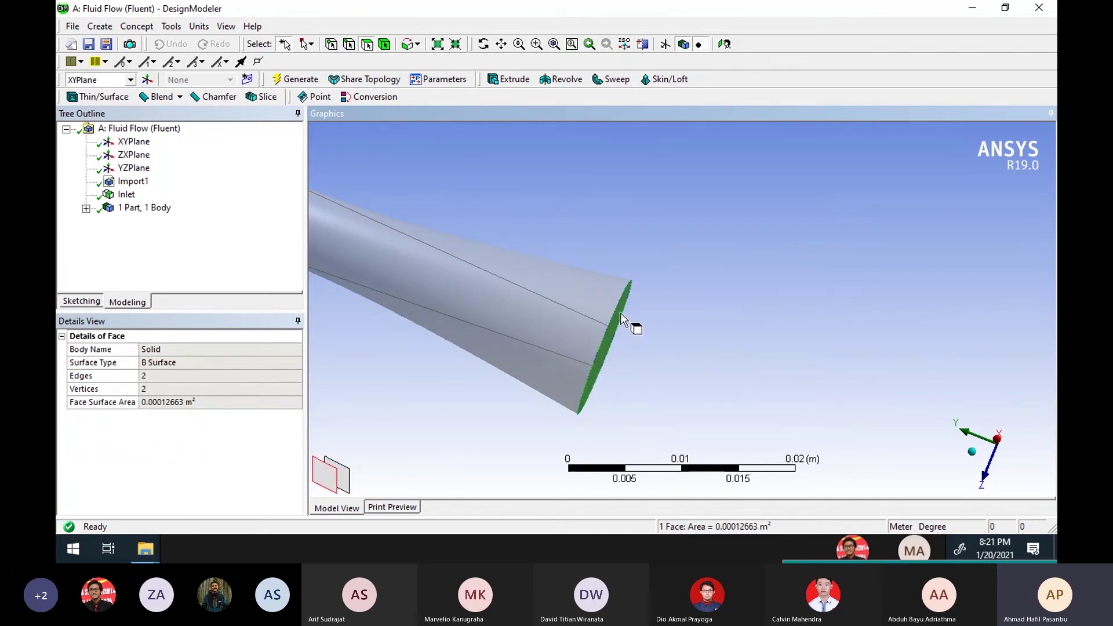
right_click(621, 313)
left_click(595, 287)
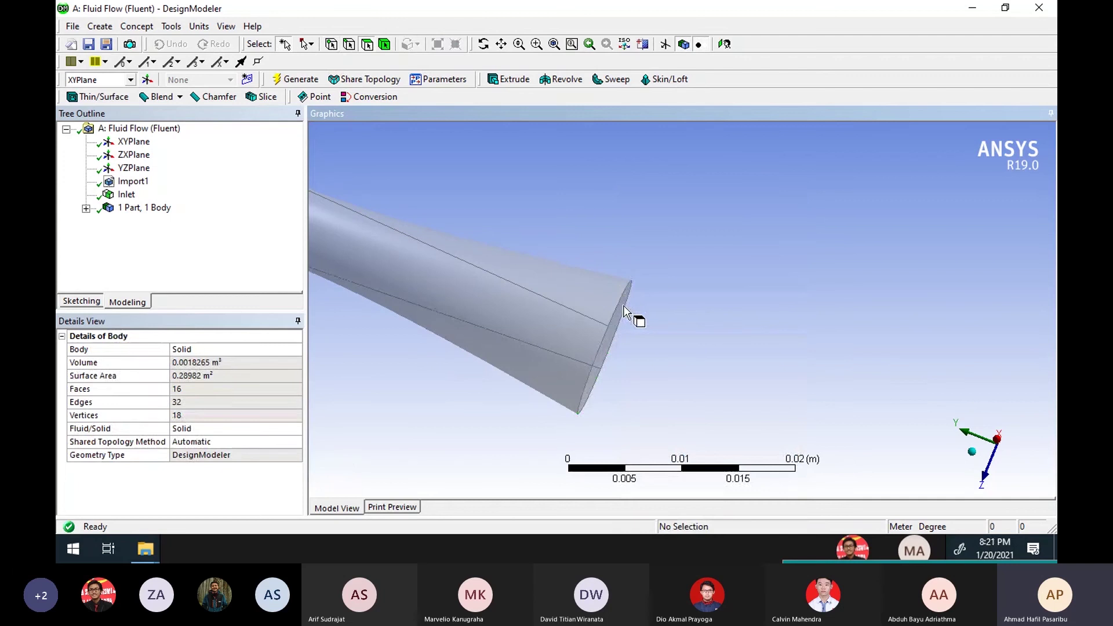
left_click(624, 313)
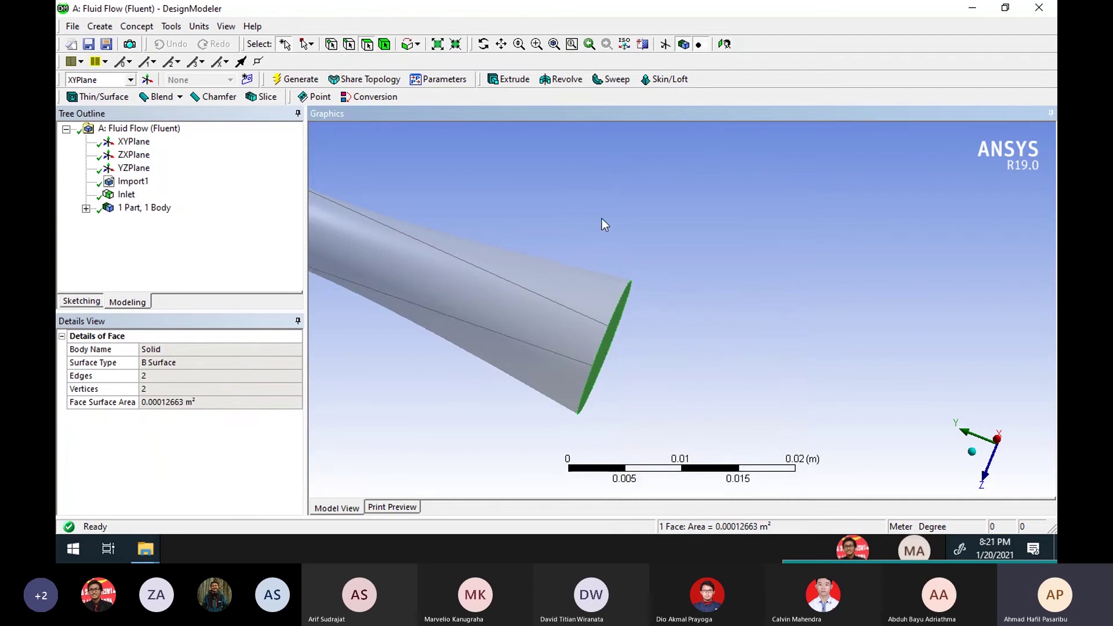
right_click(619, 317)
left_click(659, 503)
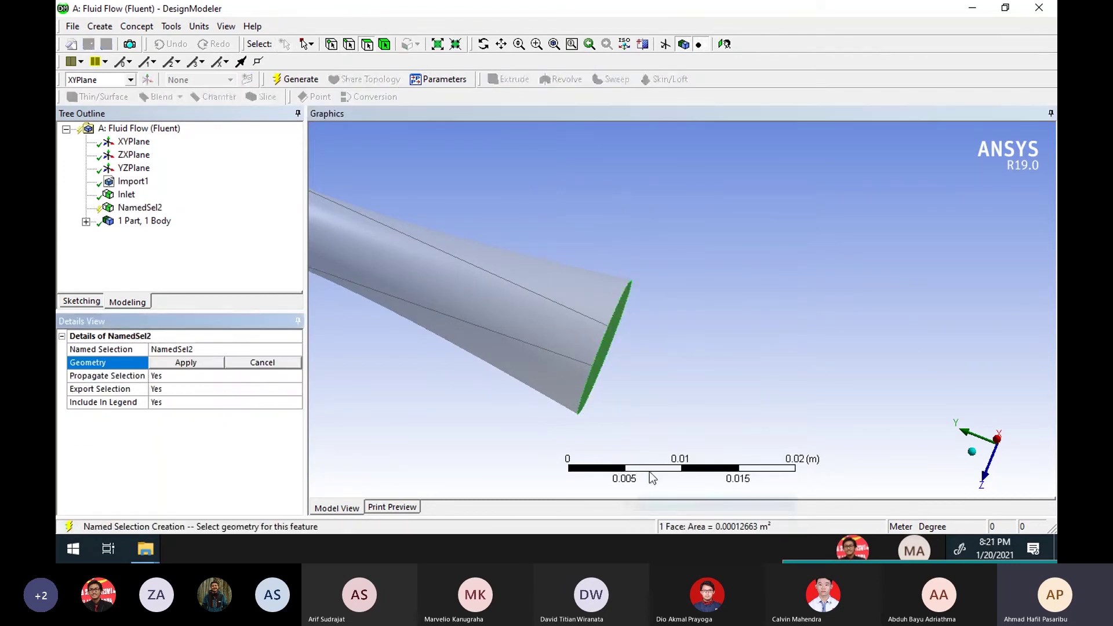
left_click(236, 352)
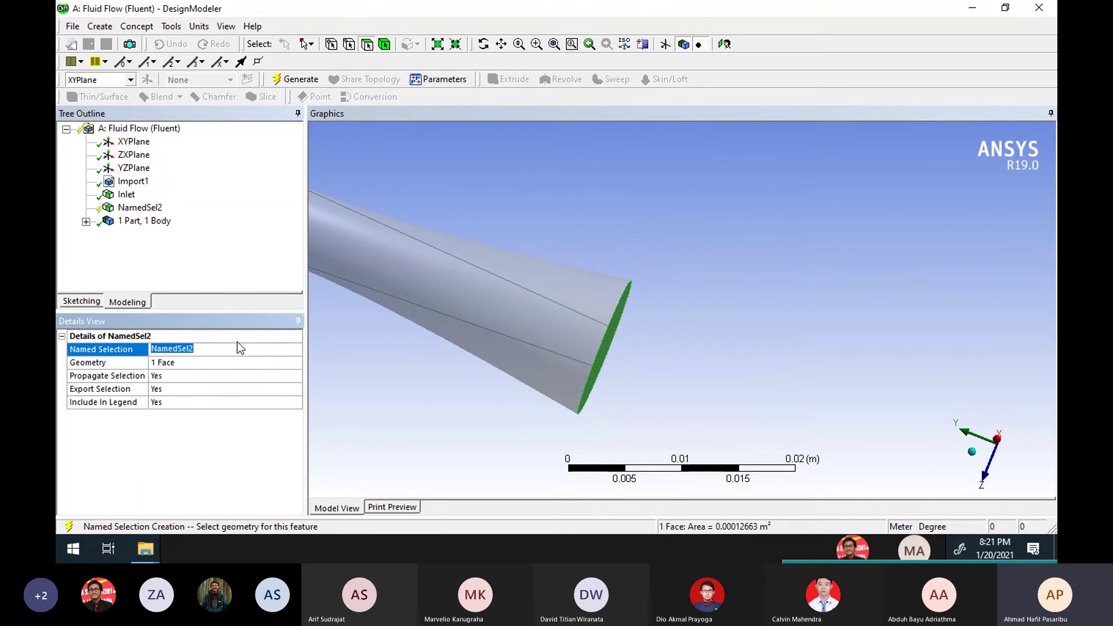
type("Outlet")
key("Return")
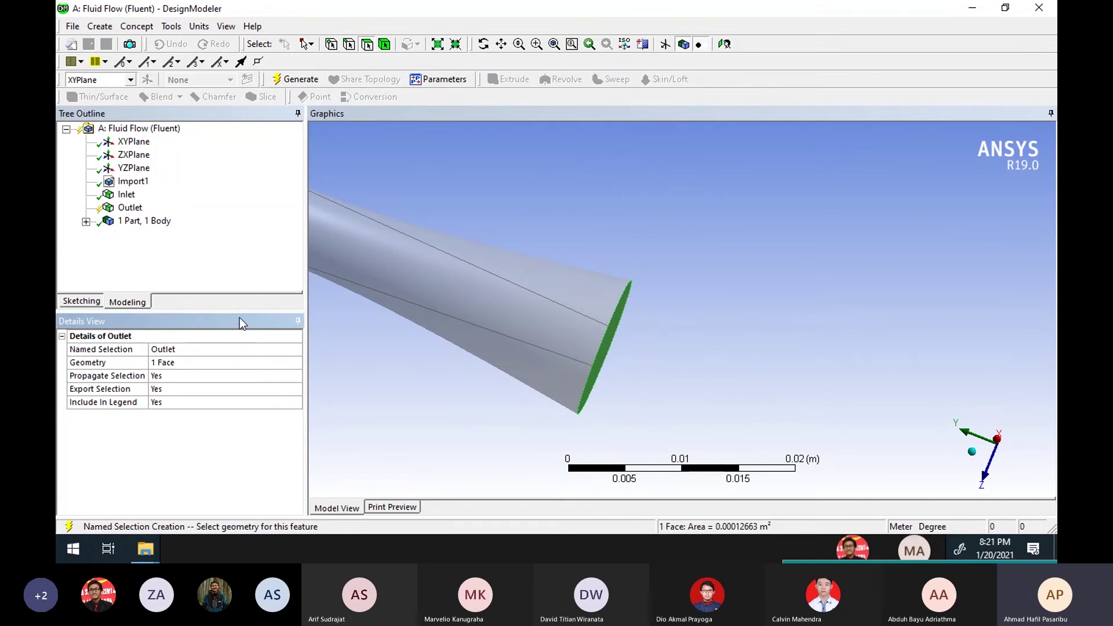
left_click(296, 79)
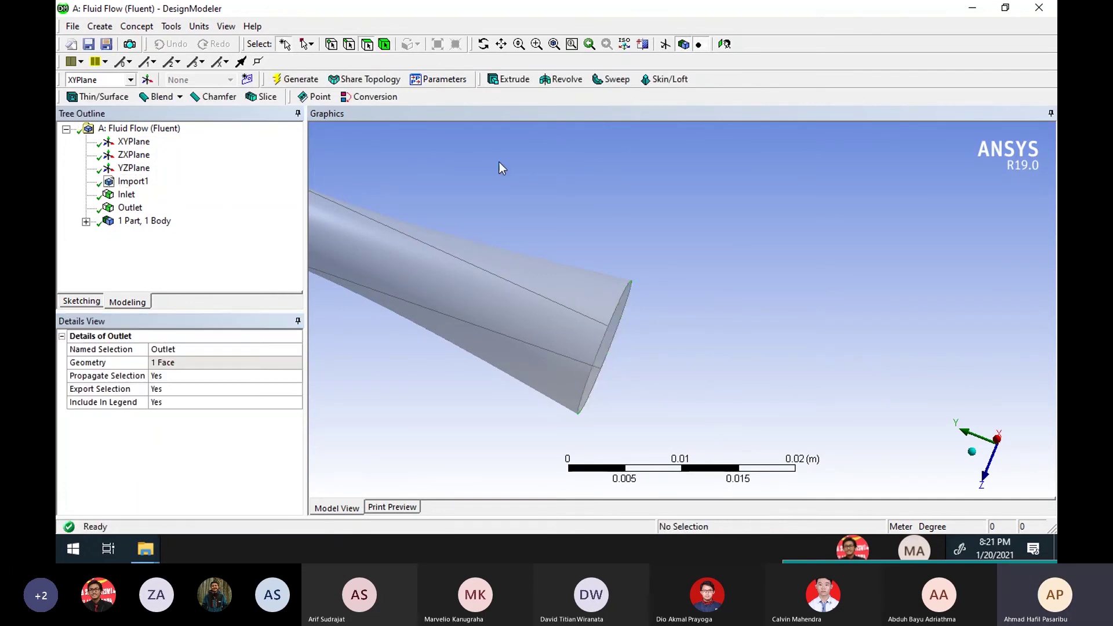
Step: Inspect the pipe's flared outlet tip and the straight run leading into it
scroll(528, 232, "down", 3)
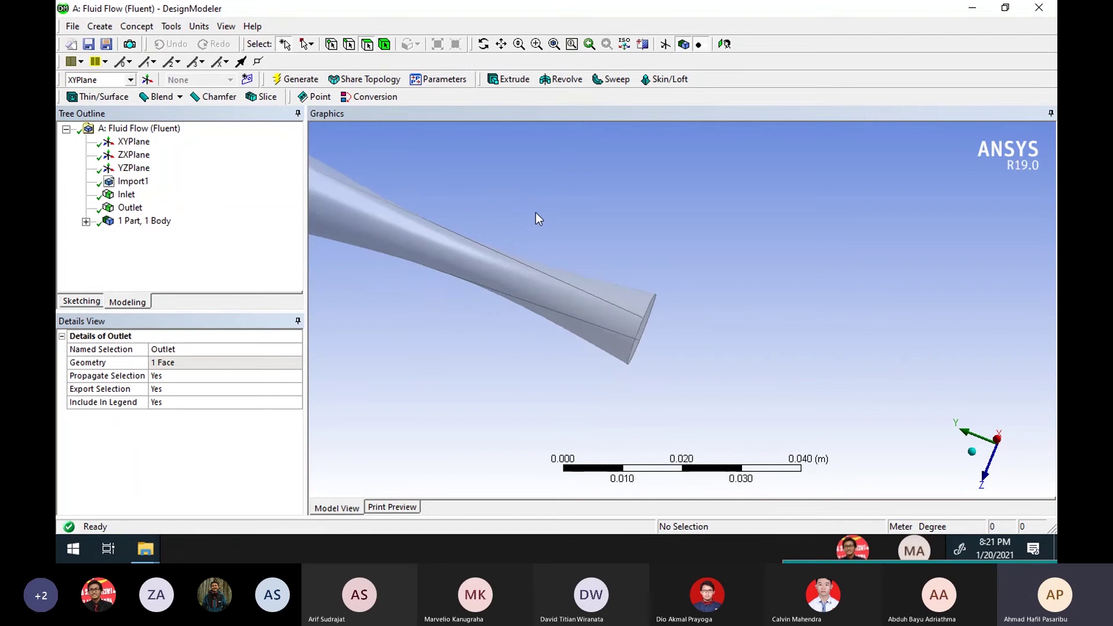
scroll(536, 213, "down", 2)
left_click(501, 44)
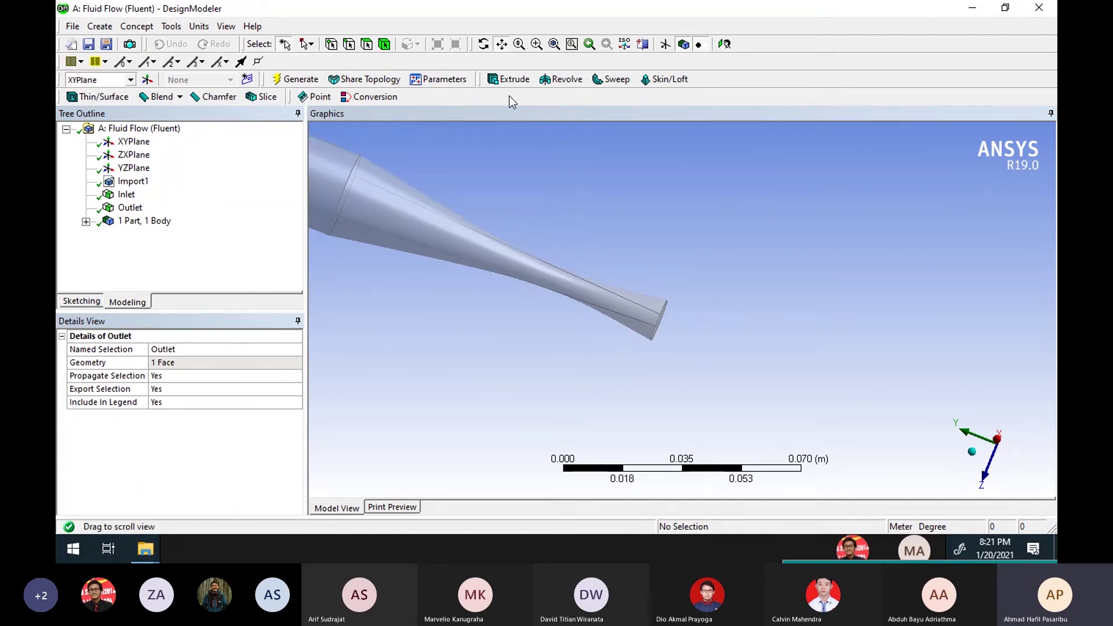
left_click_drag(539, 244, 718, 446)
scroll(587, 313, "down", 3)
left_click_drag(561, 219, 628, 306)
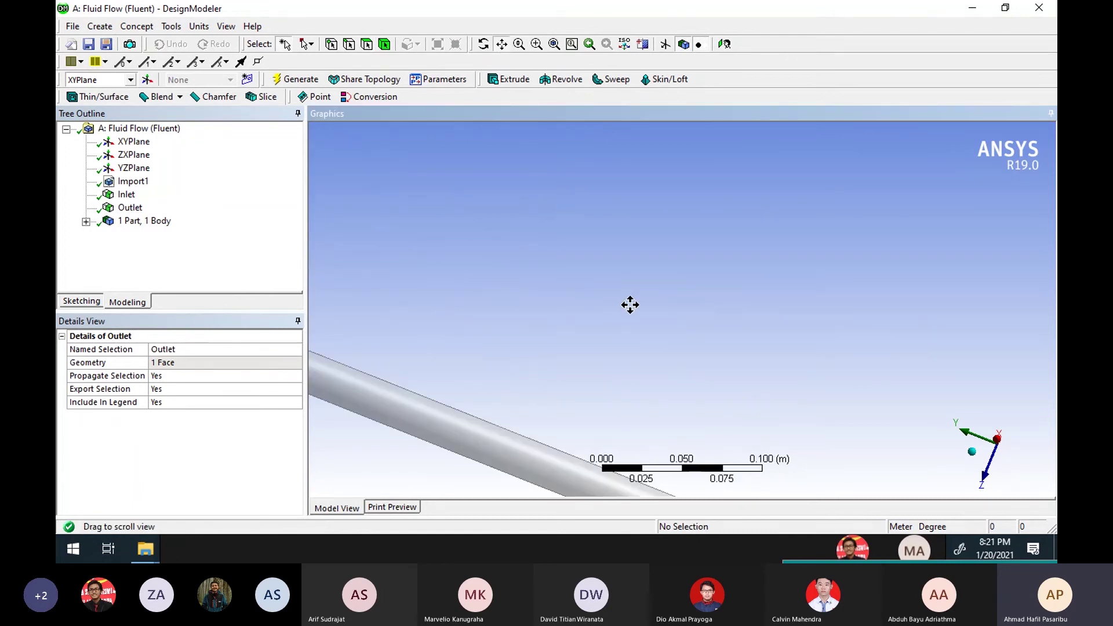
scroll(631, 301, "down", 3)
scroll(642, 239, "up", 5)
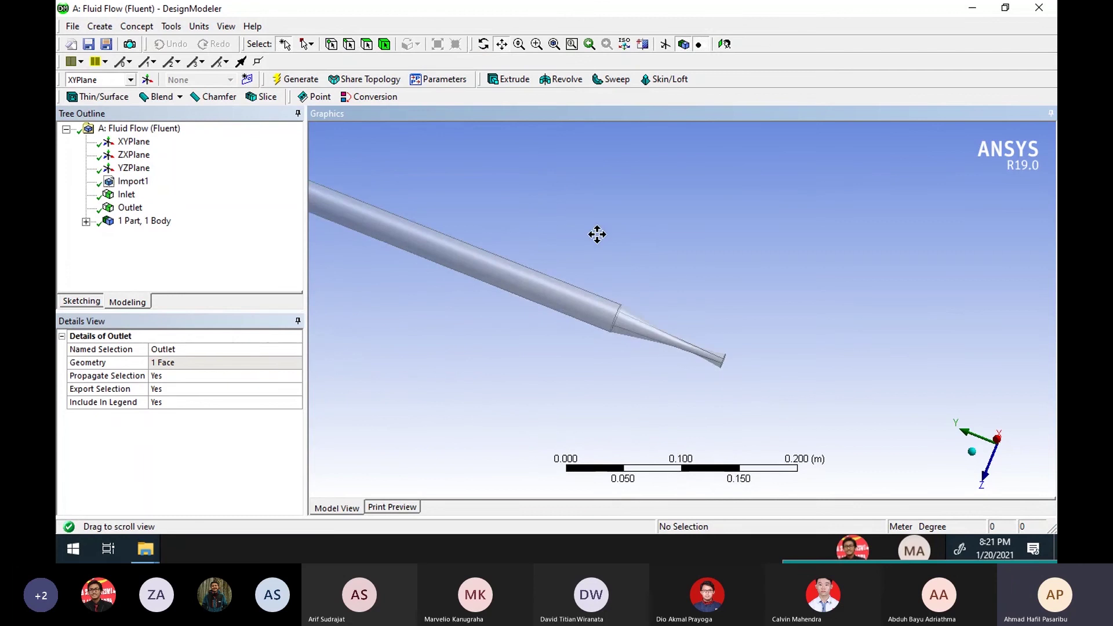
scroll(643, 269, "up", 2)
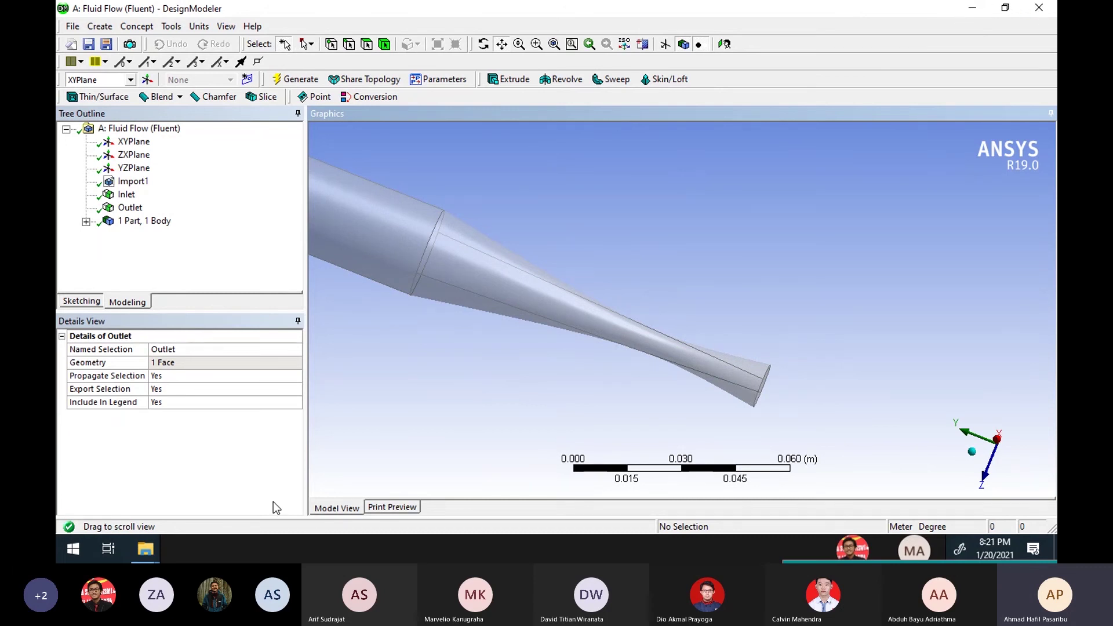
Step: Close the geometry editor and open the Mesh component of the Fluid Flow (Fluent) system for editing
left_click(1039, 7)
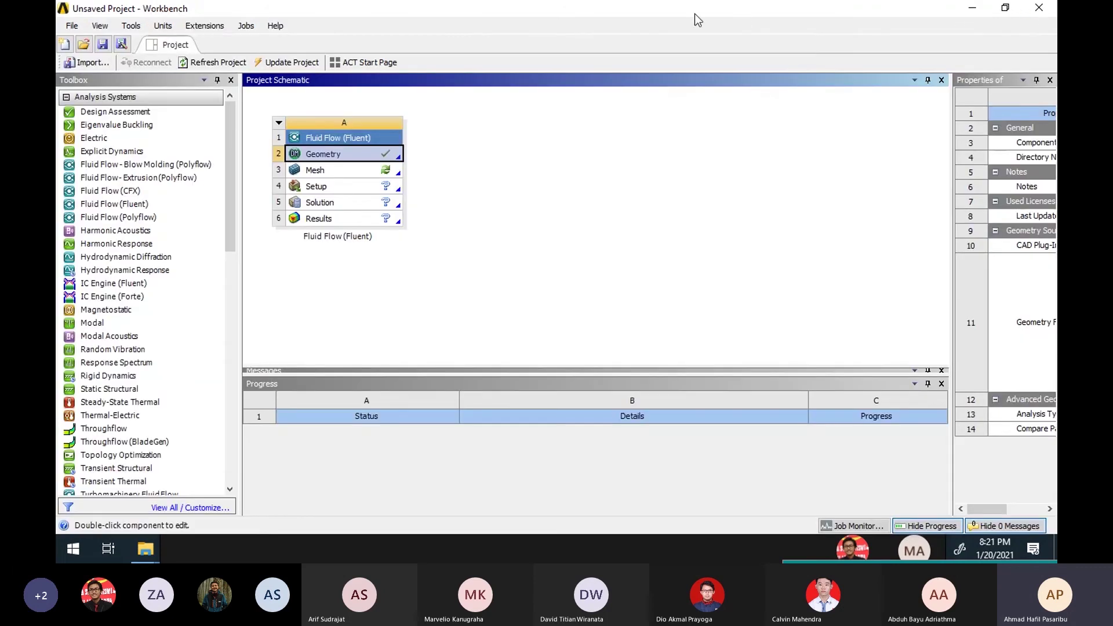
right_click(347, 170)
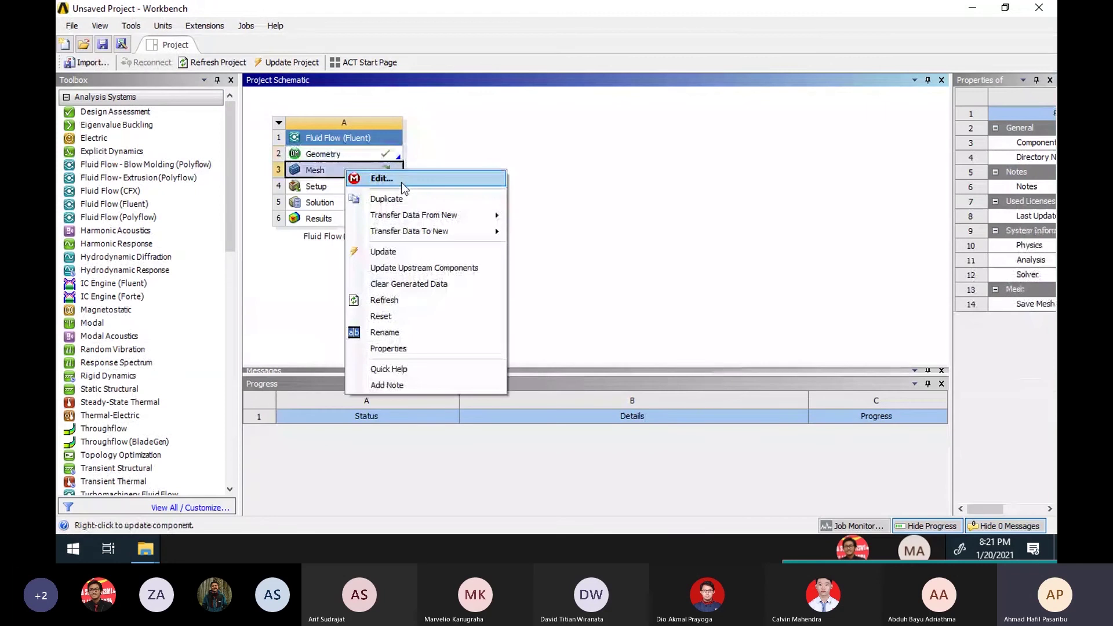
left_click(401, 182)
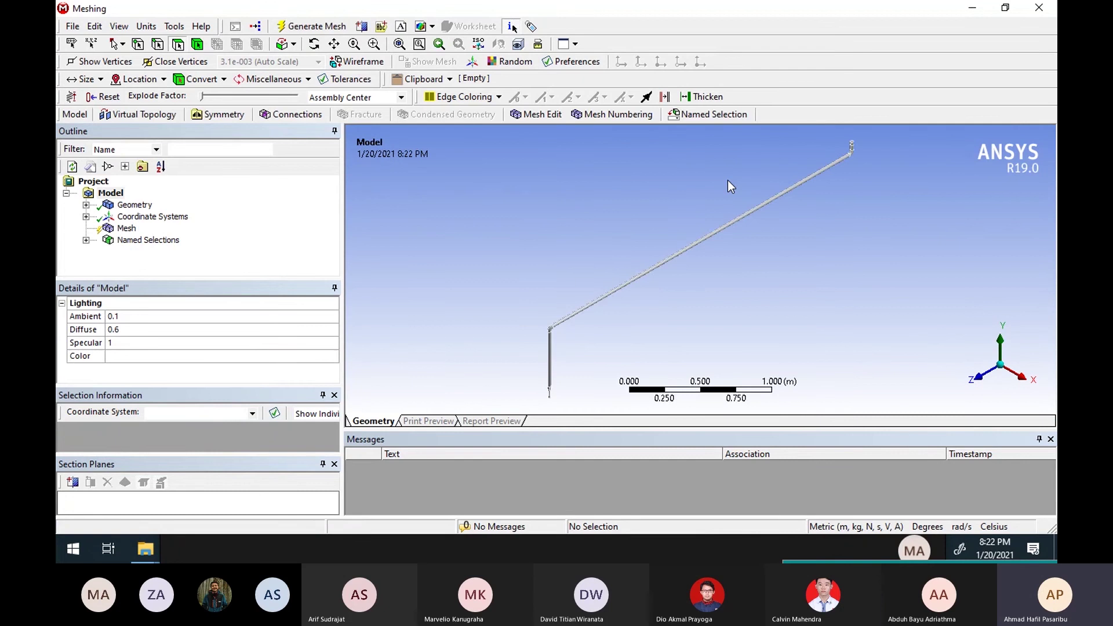
Step: Examine the imported pipe in the meshing model, from the long straight run to the short bent end and its circular end face
scroll(771, 206, "up", 2)
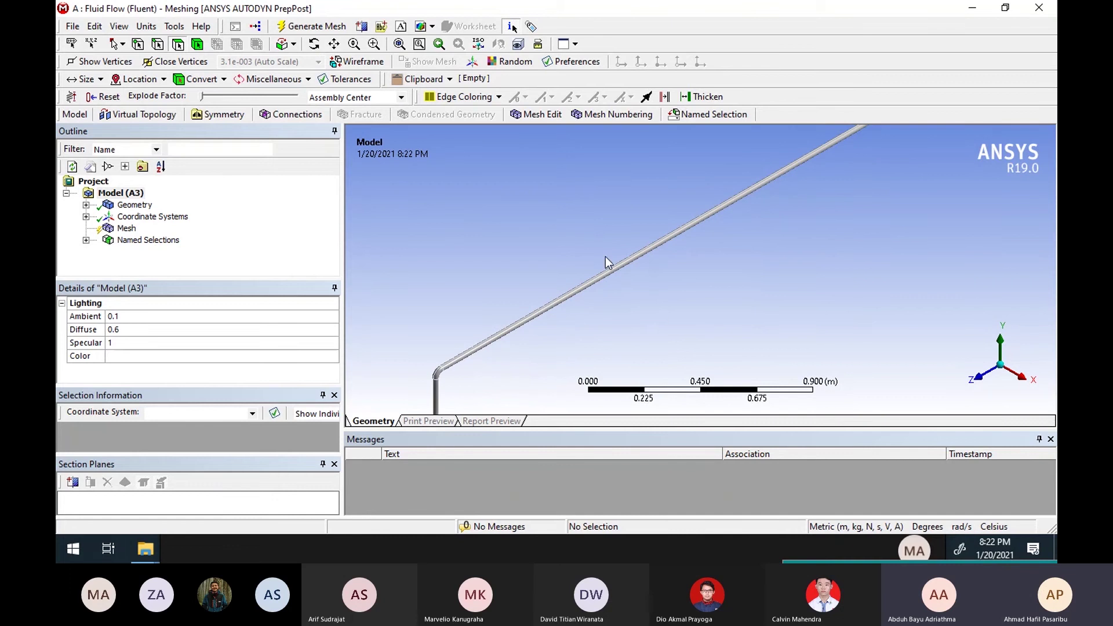
scroll(605, 262, "up", 2)
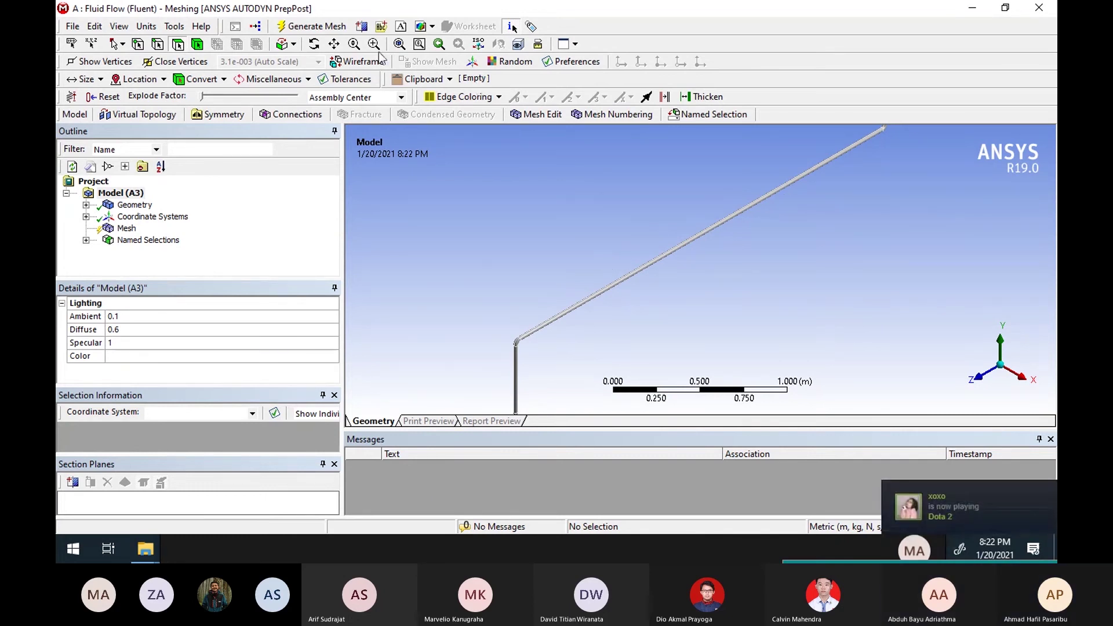
left_click(334, 43)
left_click_drag(708, 231, 642, 388)
left_click_drag(748, 317, 737, 284)
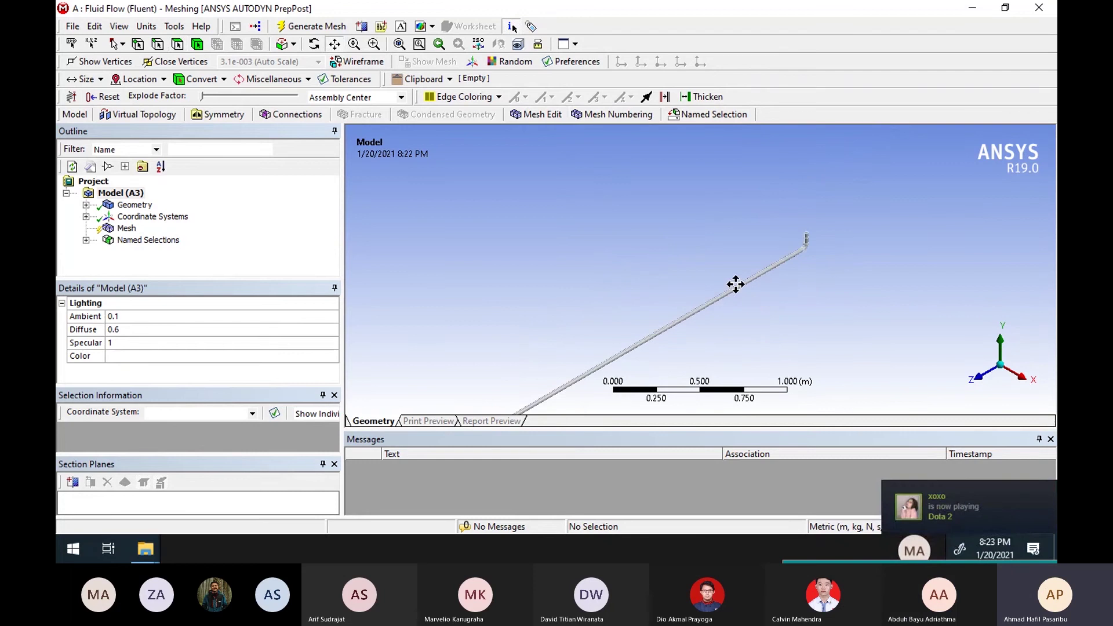
scroll(810, 291, "up", 4)
left_click_drag(841, 258, 733, 269)
scroll(745, 274, "up", 4)
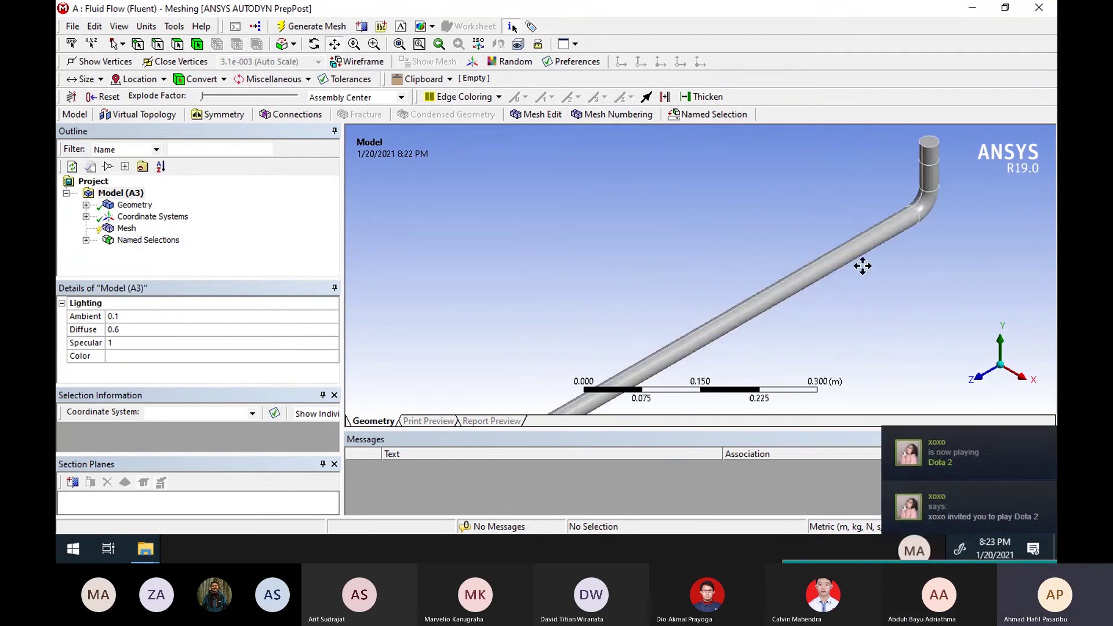
left_click_drag(862, 266, 694, 314)
scroll(763, 256, "up", 4)
left_click_drag(764, 232, 701, 268)
middle_click_drag(698, 240, 737, 261)
scroll(732, 263, "up", 1)
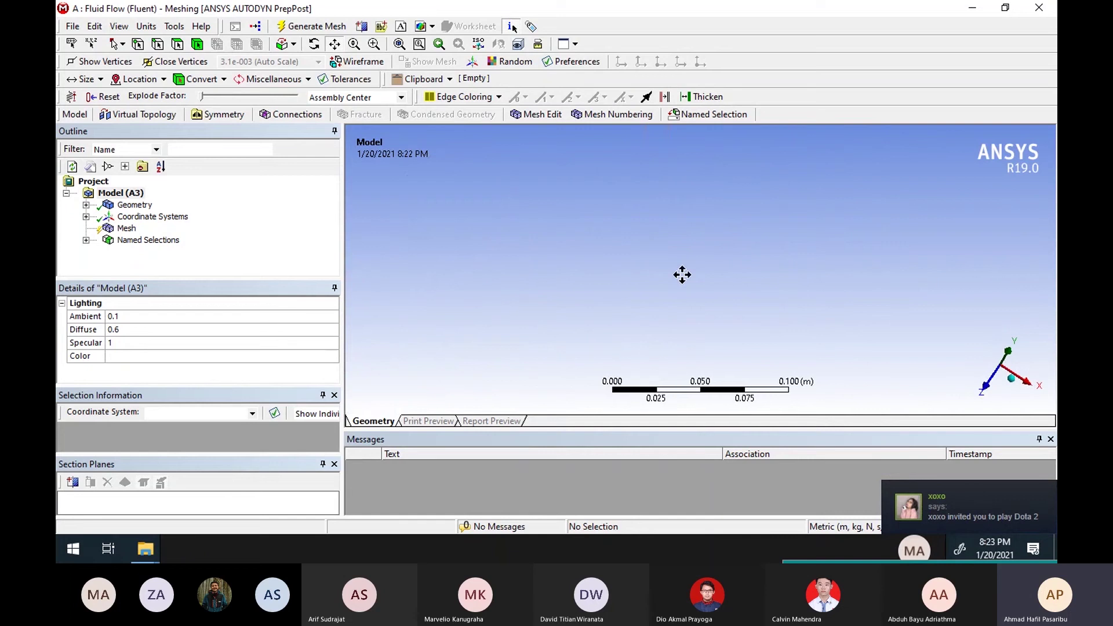
left_click_drag(551, 194, 799, 330)
left_click_drag(880, 209, 752, 284)
scroll(765, 269, "down", 2)
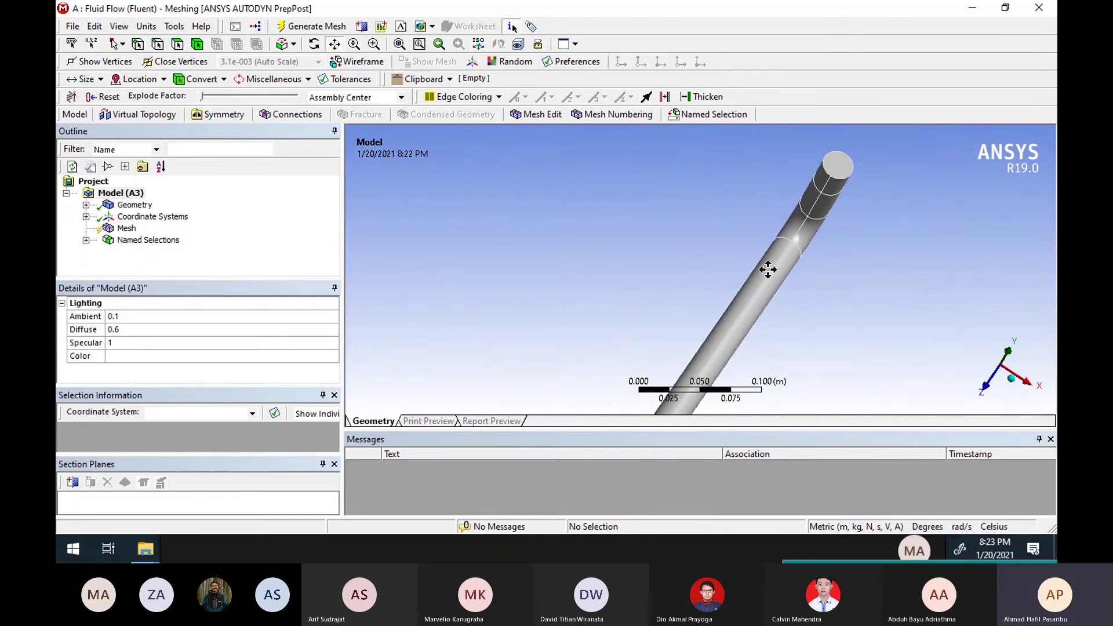
left_click_drag(738, 215, 728, 241)
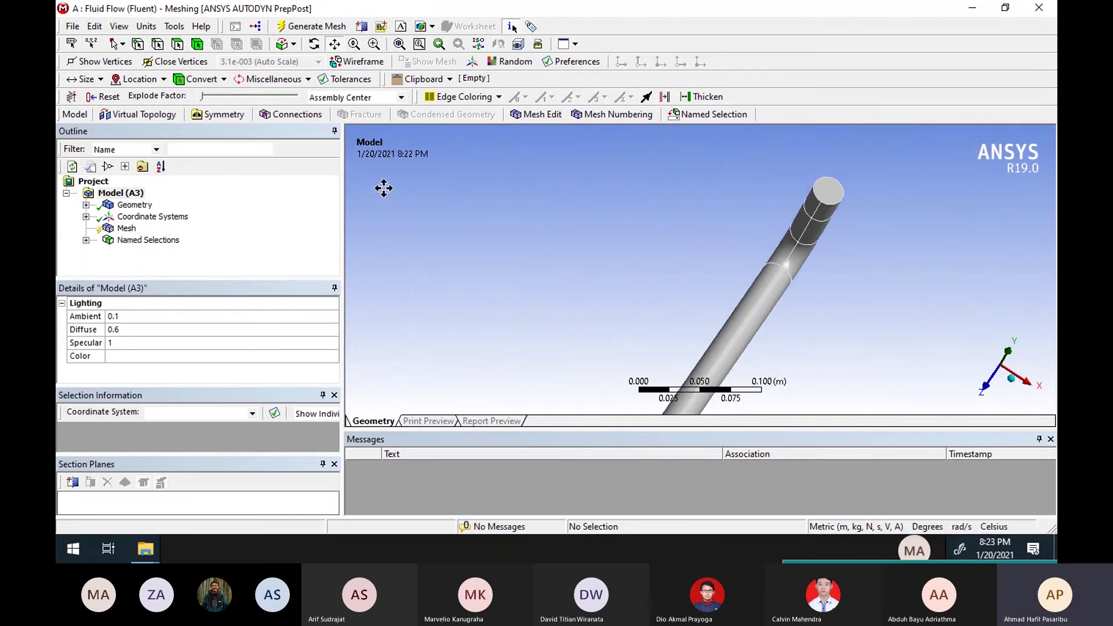
left_click(127, 228)
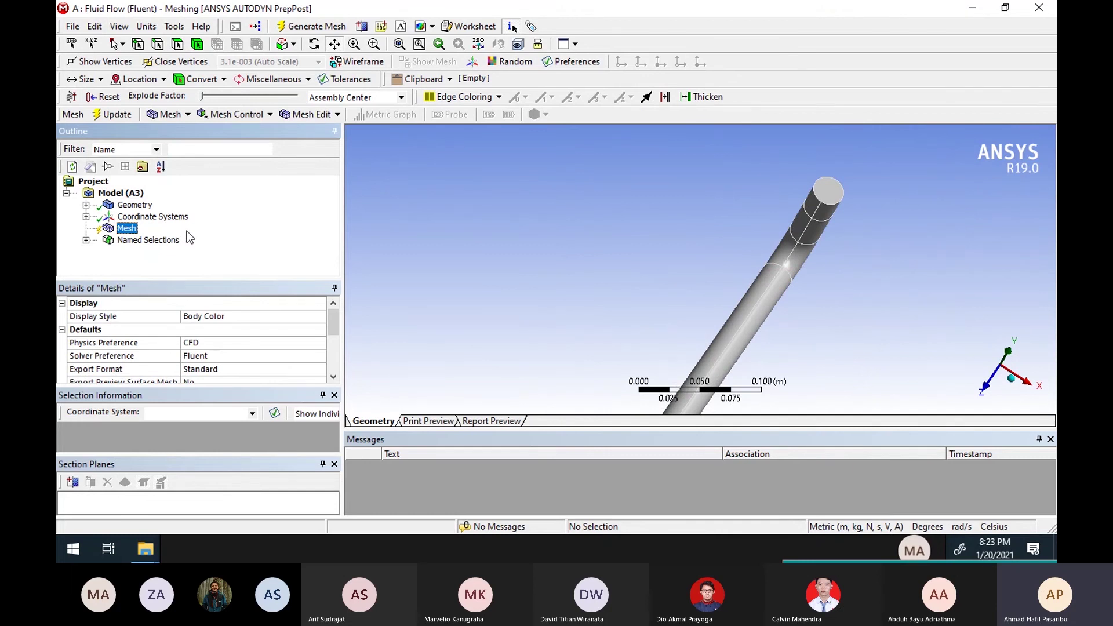
right_click(133, 230)
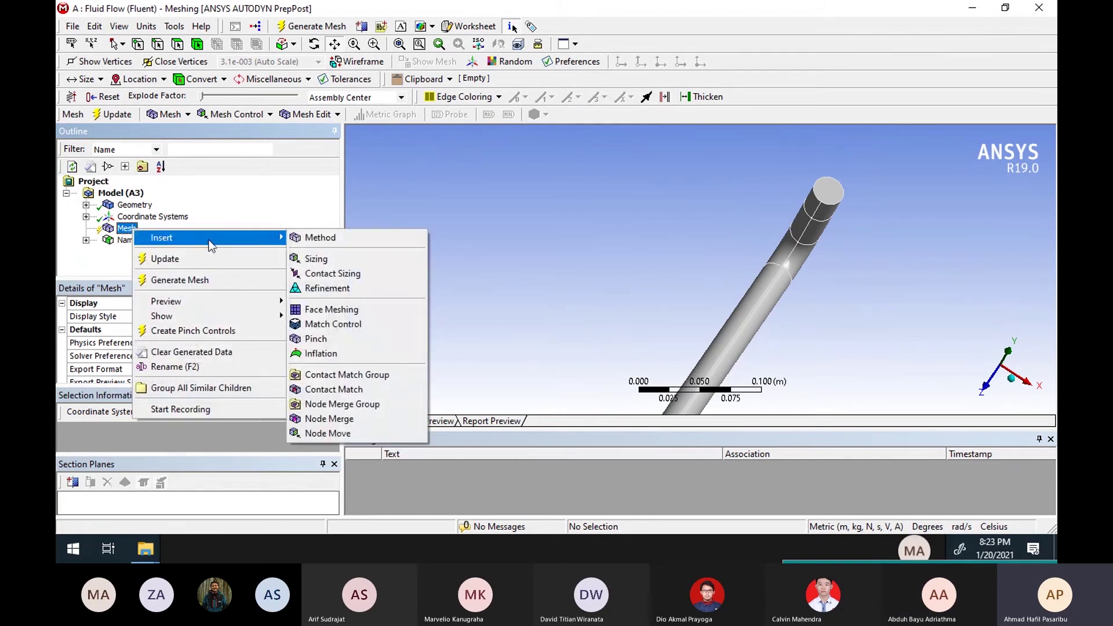
left_click(259, 197)
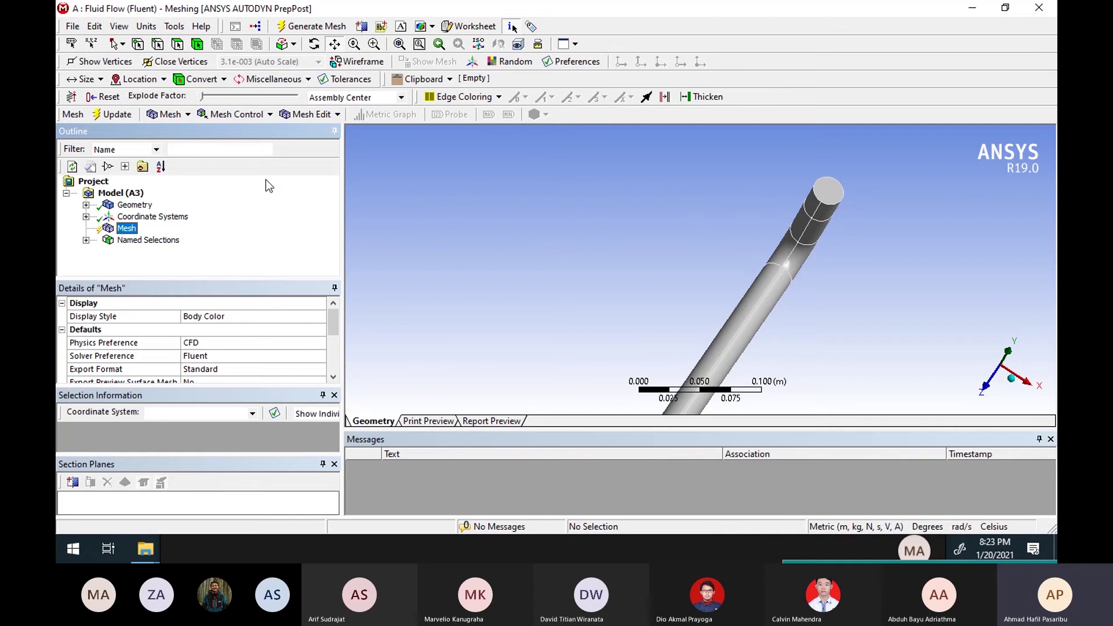
right_click(124, 228)
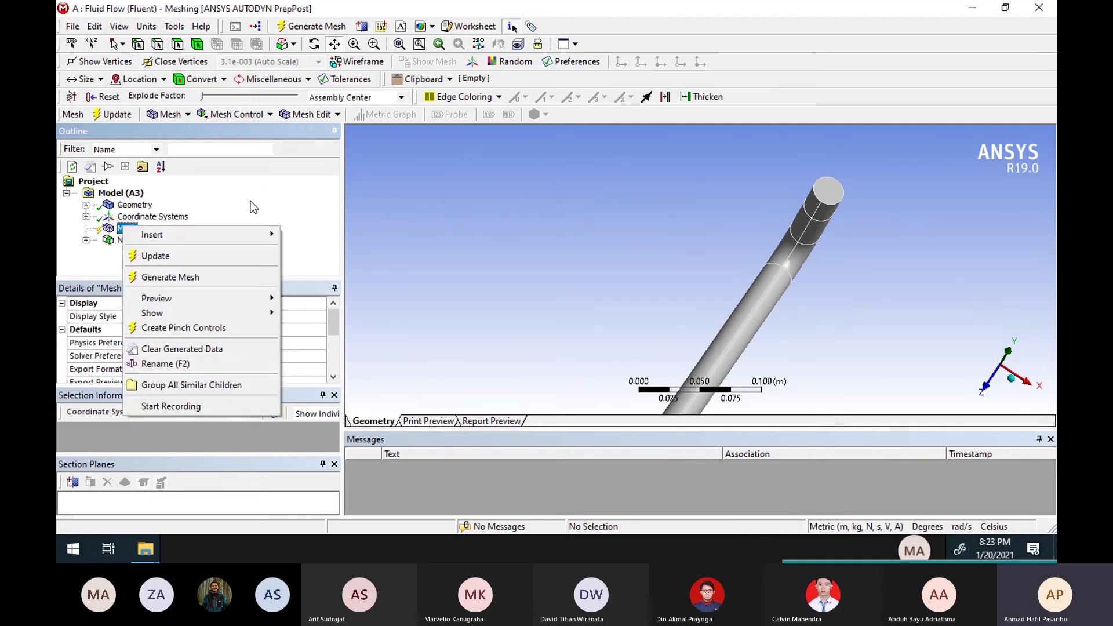
left_click(250, 200)
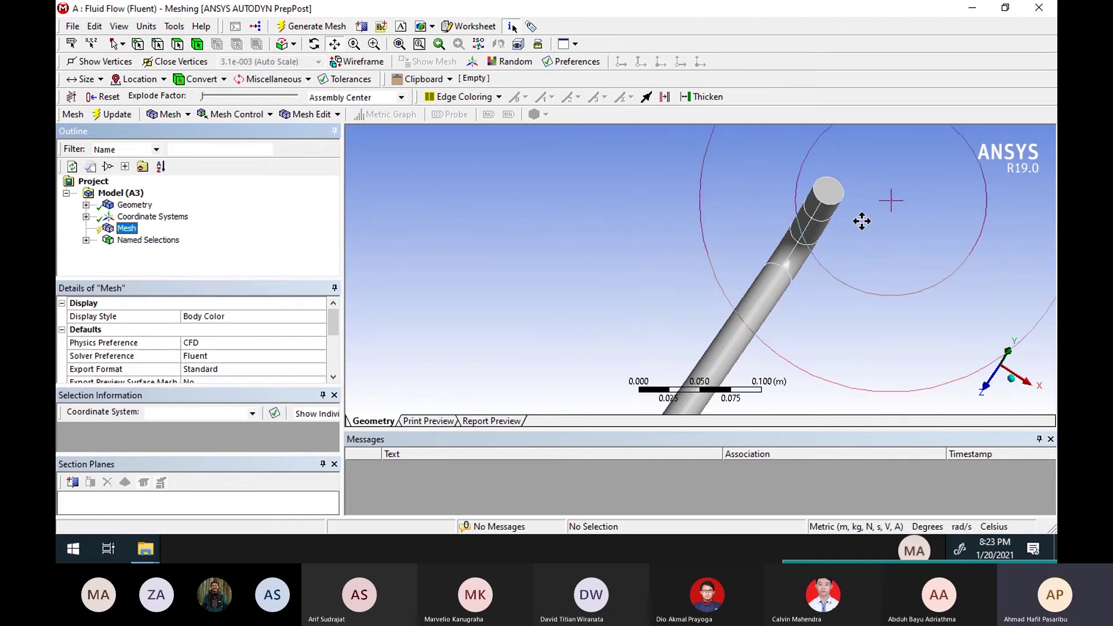
right_click(117, 228)
mouse_move(165, 235)
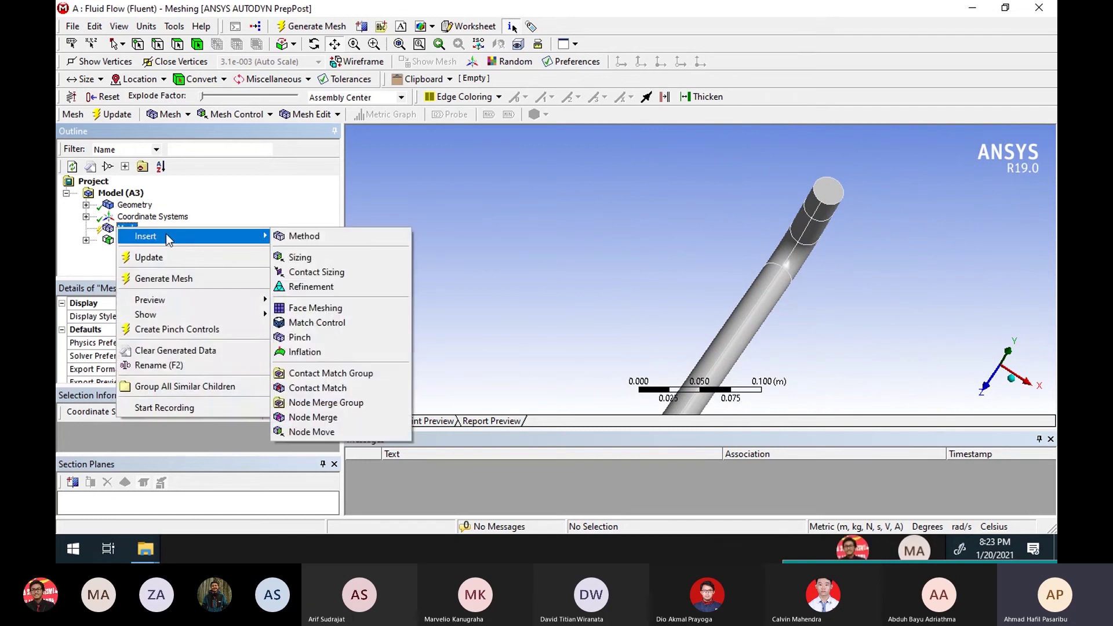
left_click(335, 206)
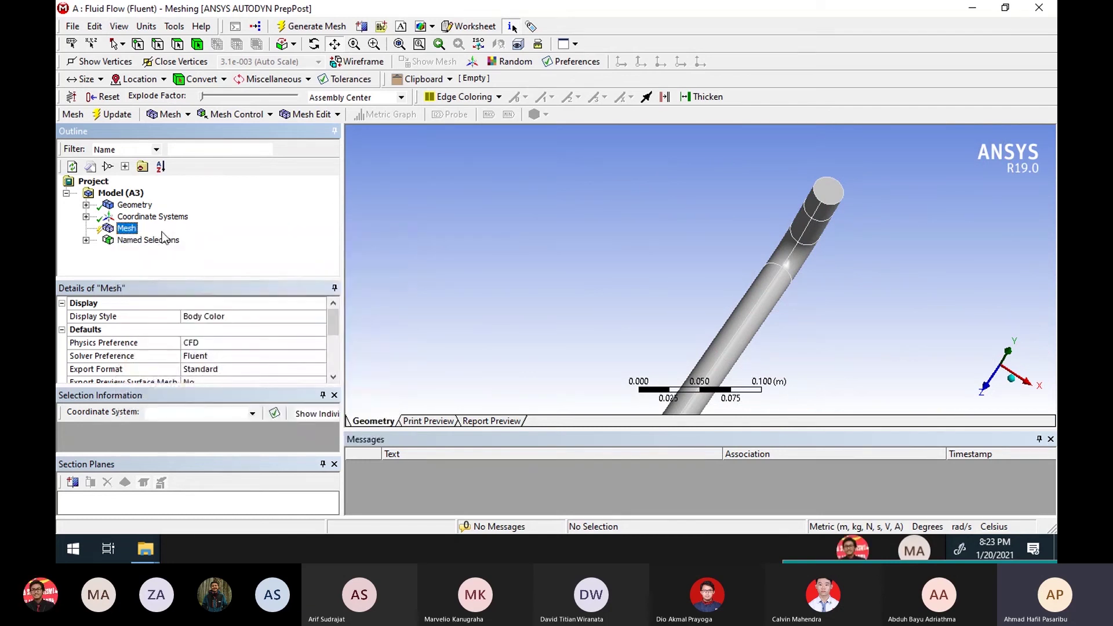
Step: Insert a Method control under Mesh and scope its geometry to the pipe body
right_click(133, 228)
mouse_move(182, 237)
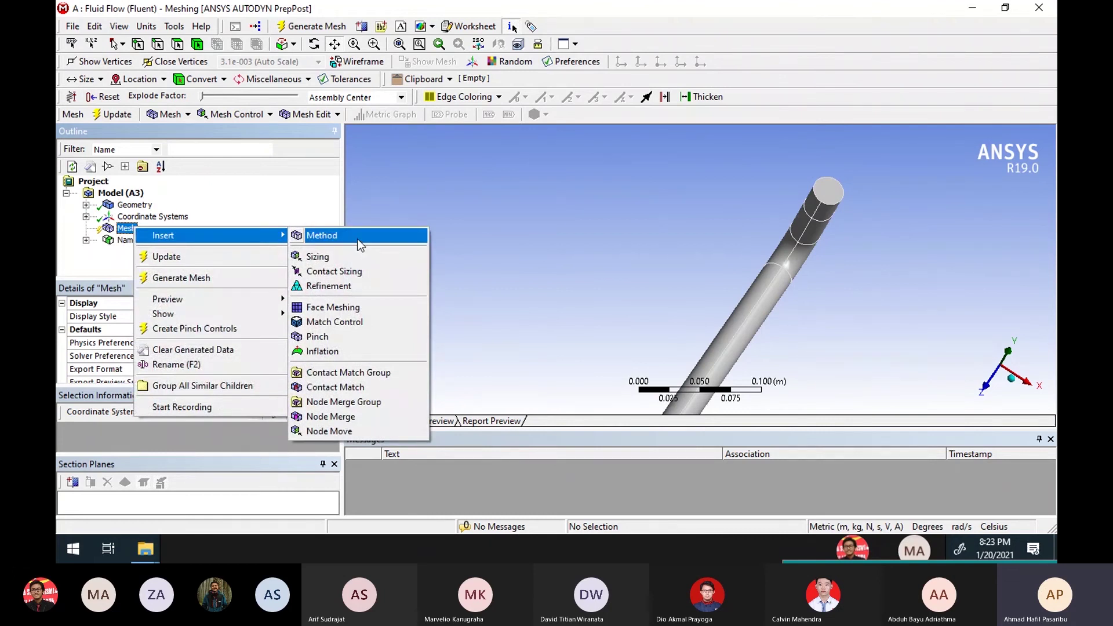
left_click(360, 244)
scroll(812, 225, "down", 2)
scroll(815, 226, "up", 4)
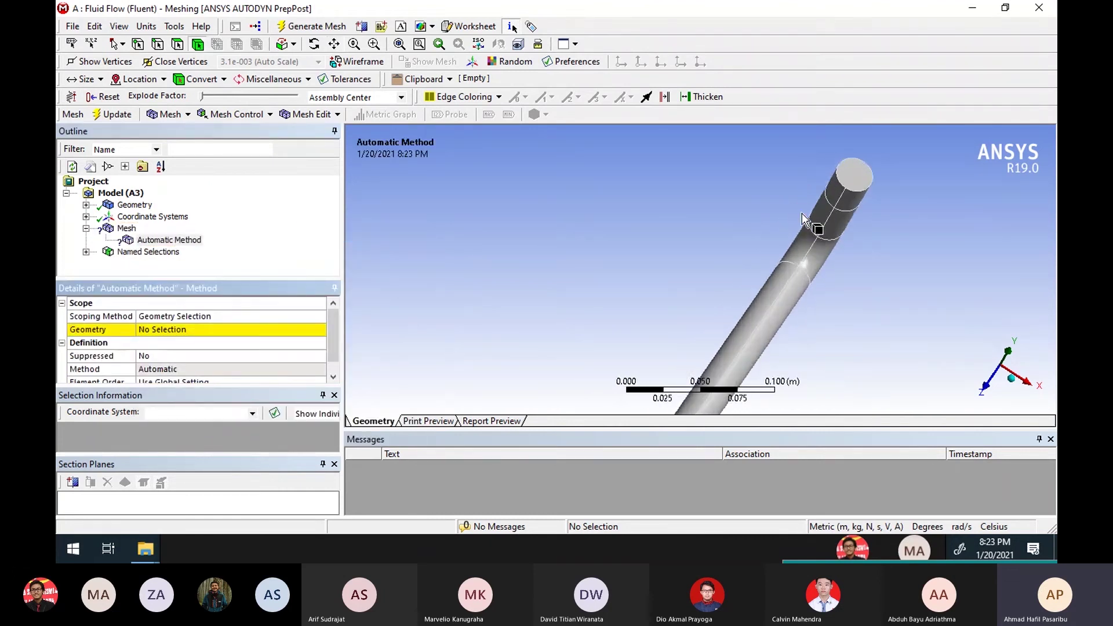
left_click(335, 43)
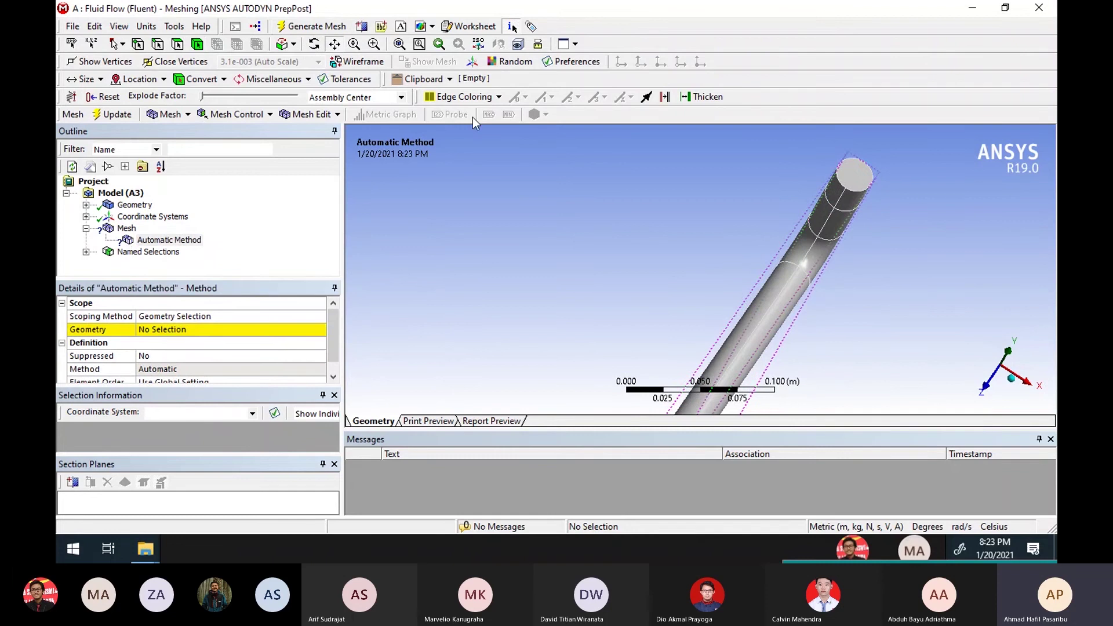
left_click_drag(823, 200, 686, 253)
middle_click_drag(686, 253, 848, 297)
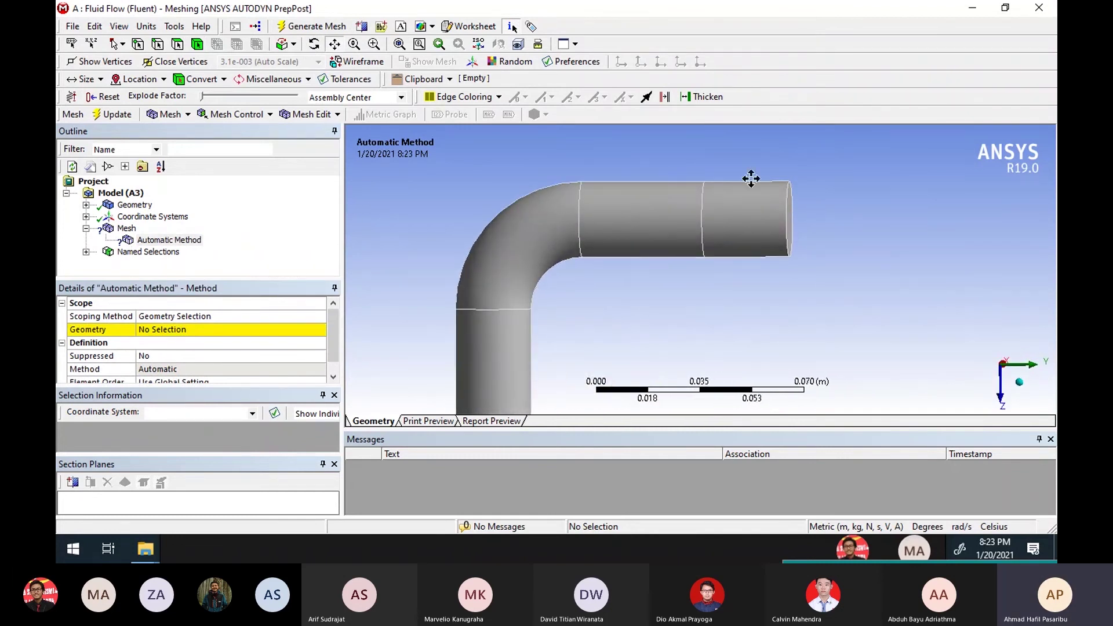
middle_click_drag(691, 198, 606, 218)
left_click(169, 328)
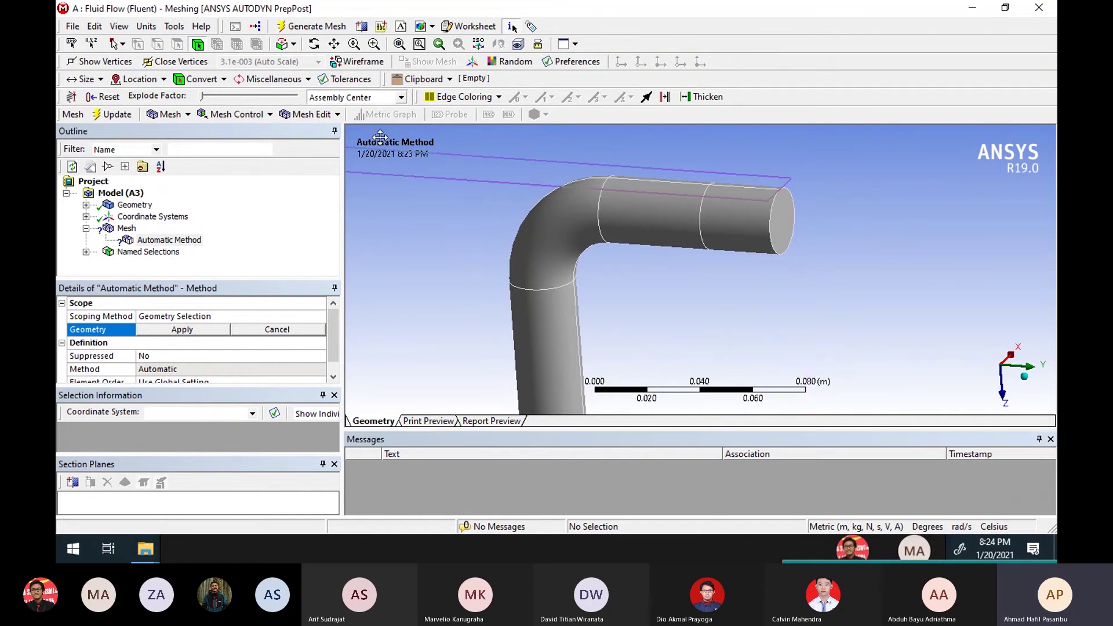
left_click(668, 213)
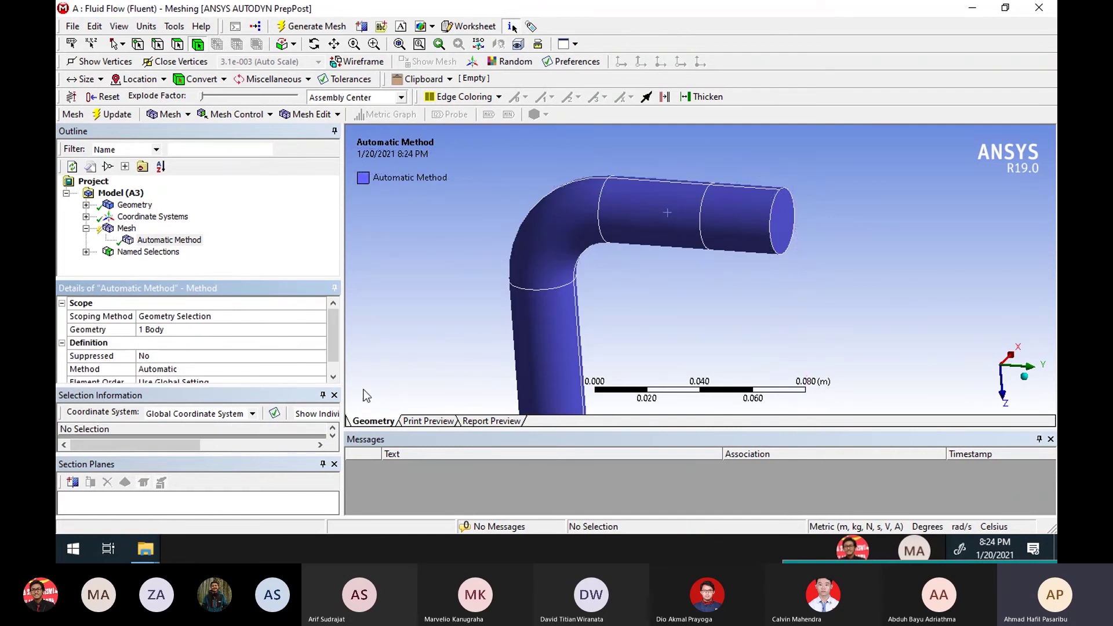
Step: Change the pipe body's mesh method to Sweep
left_click_drag(335, 327, 339, 339)
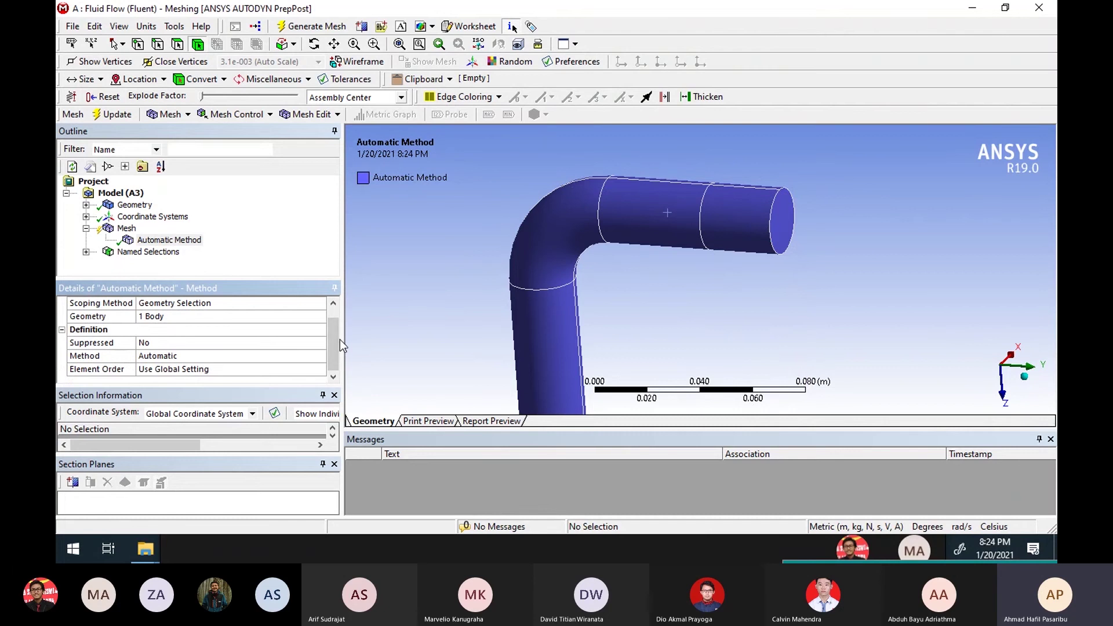
left_click(276, 356)
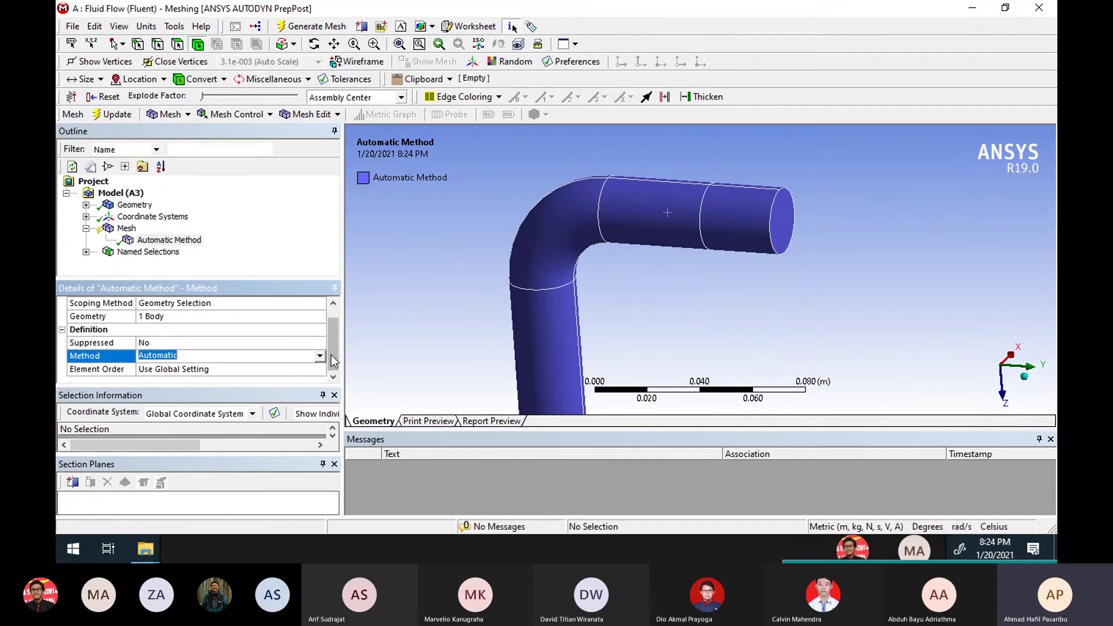
left_click(321, 358)
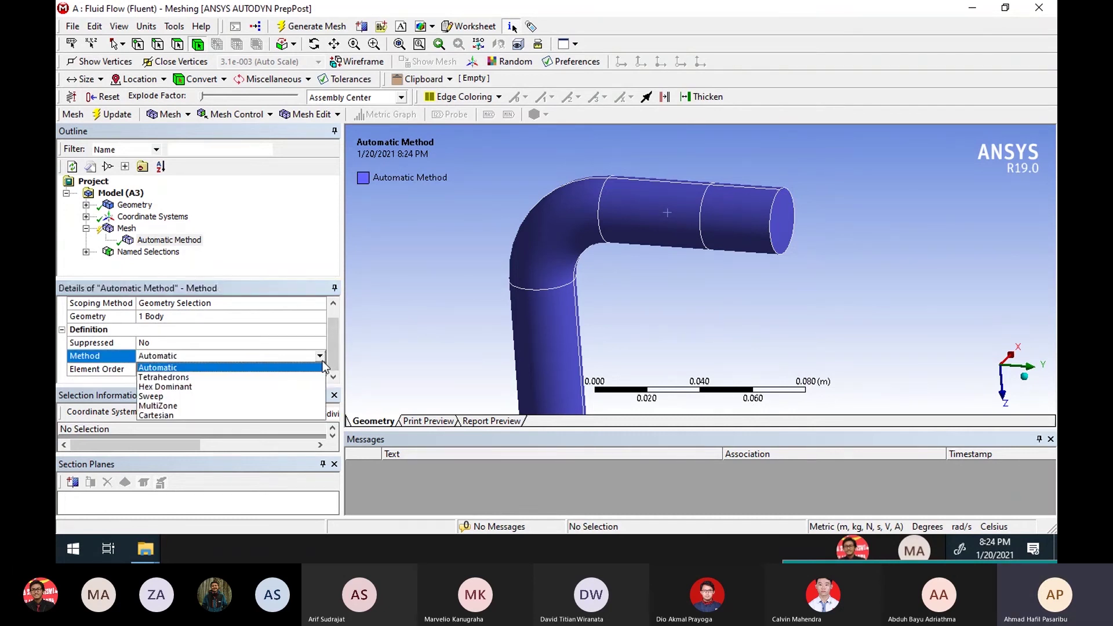
left_click(301, 396)
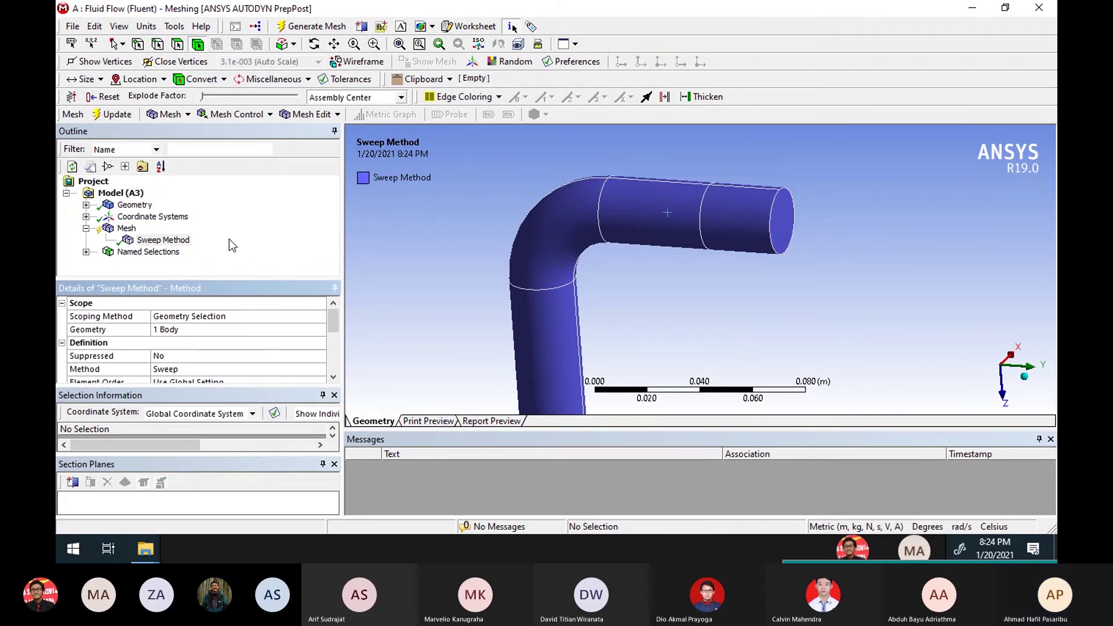
Step: Generate the mesh and display it on the pipe, checking the elements around the bend and end face
left_click(311, 26)
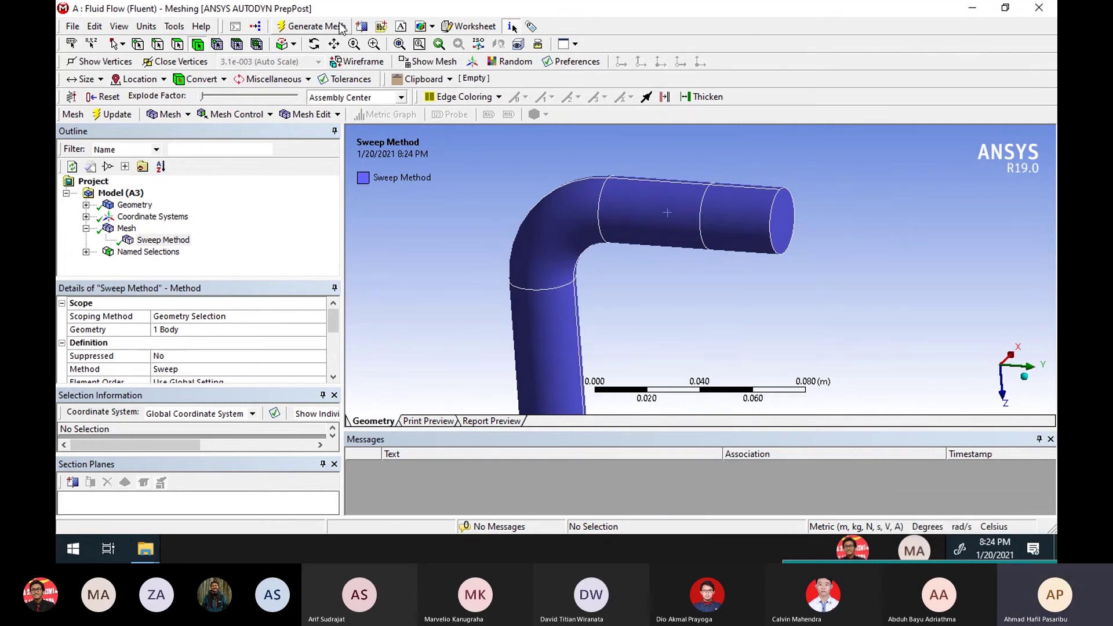
left_click(127, 228)
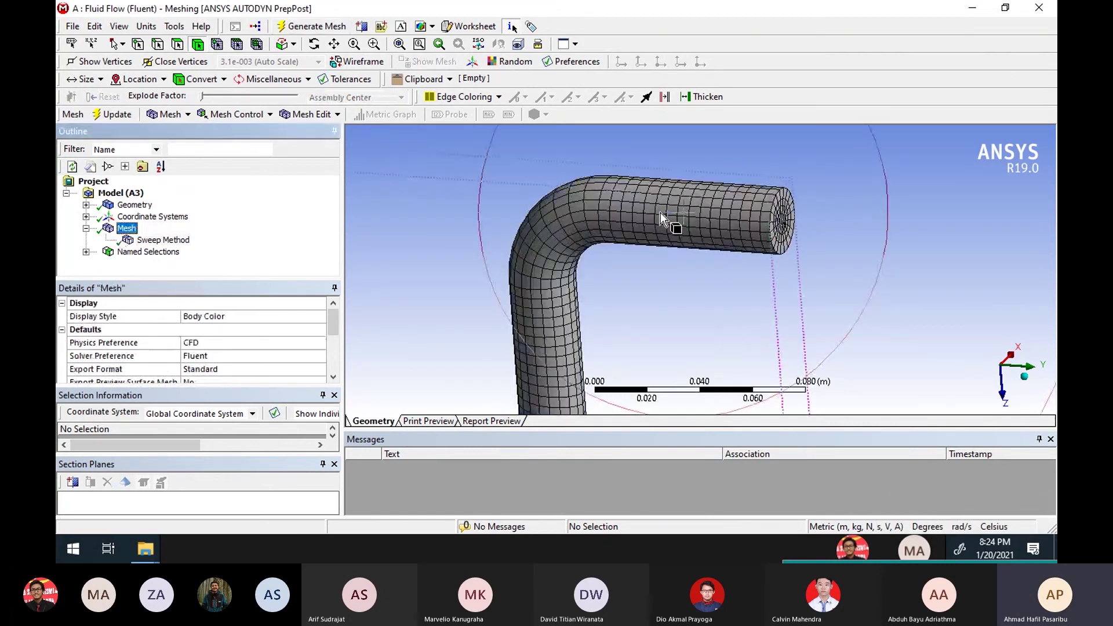
scroll(659, 212, "up", 3)
mouse_move(700, 214)
middle_mouse_down()
mouse_move(660, 206)
mouse_move(679, 211)
mouse_move(708, 192)
mouse_move(719, 203)
mouse_move(704, 215)
middle_mouse_up()
scroll(172, 347, "down", 3)
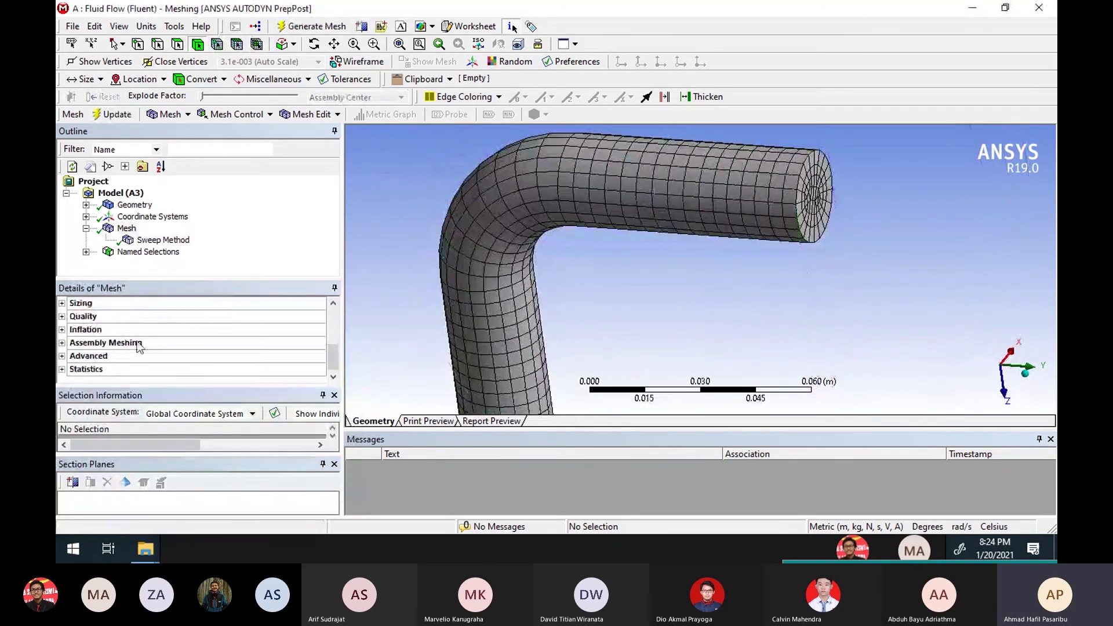
Step: Expand the Quality and Statistics groups in the mesh details and check the mesh's node and element counts
scroll(273, 325, "up", 2)
scroll(281, 331, "down", 1)
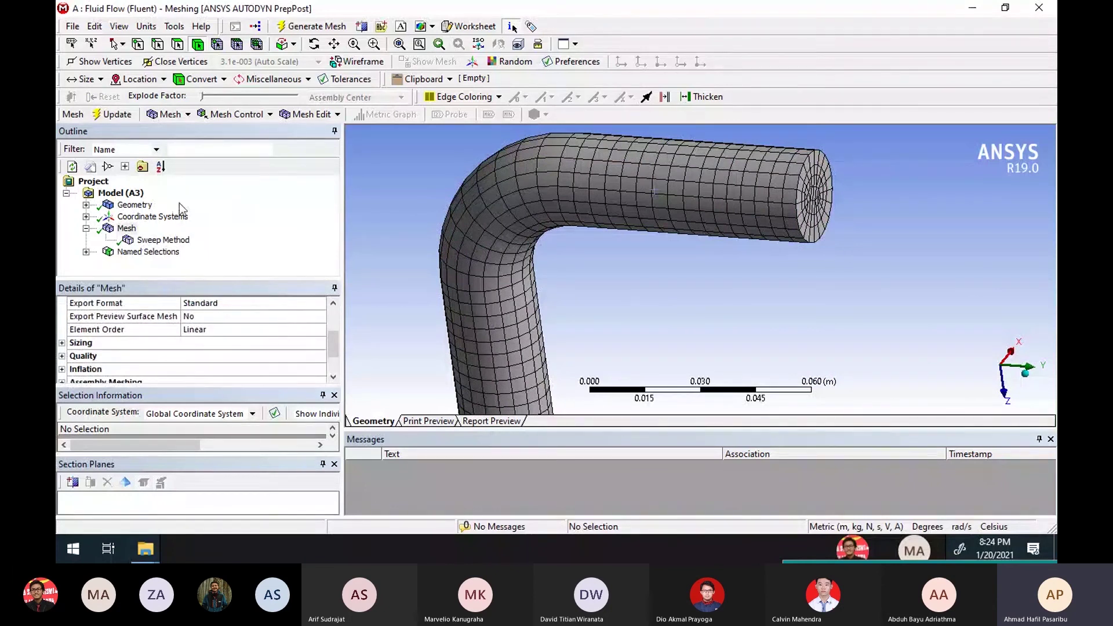
left_click(62, 356)
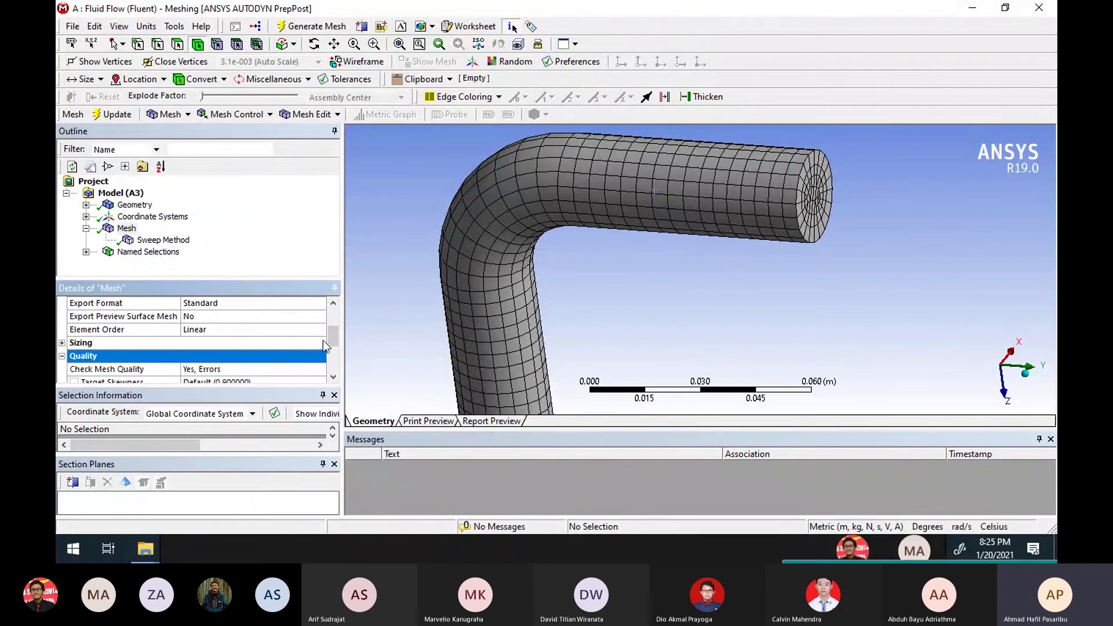
left_click_drag(329, 335, 333, 358)
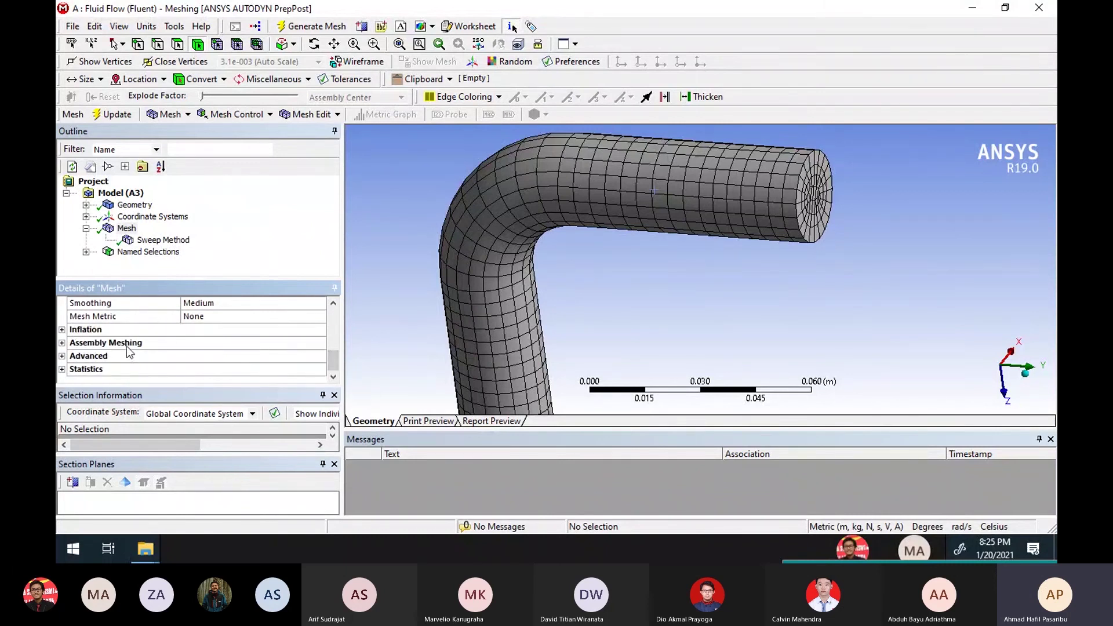
left_click(62, 369)
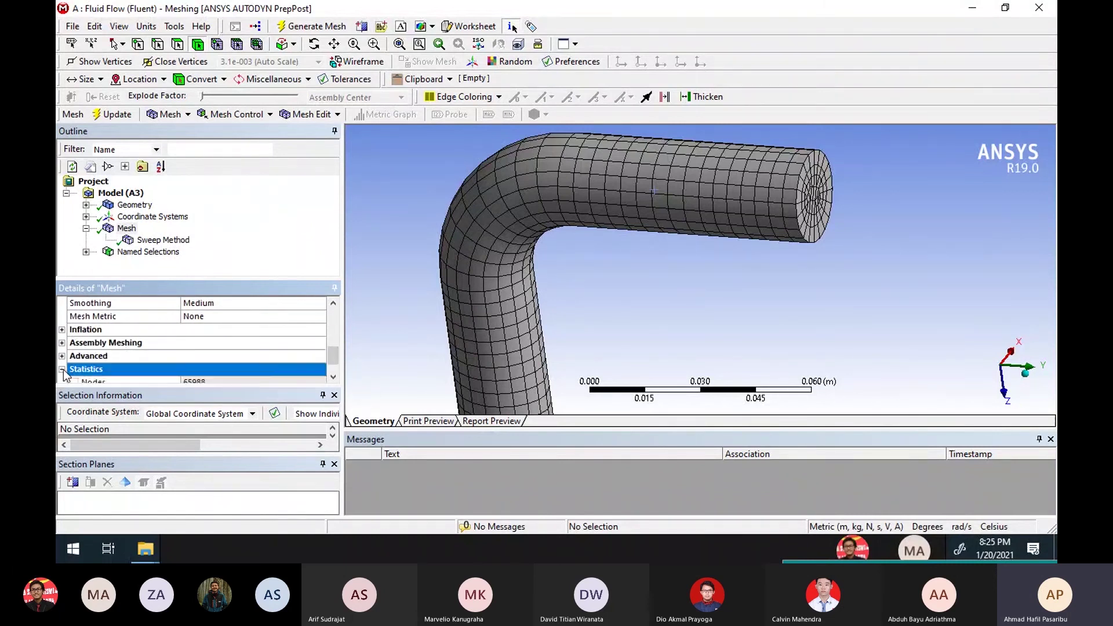
scroll(332, 367, "down", 1)
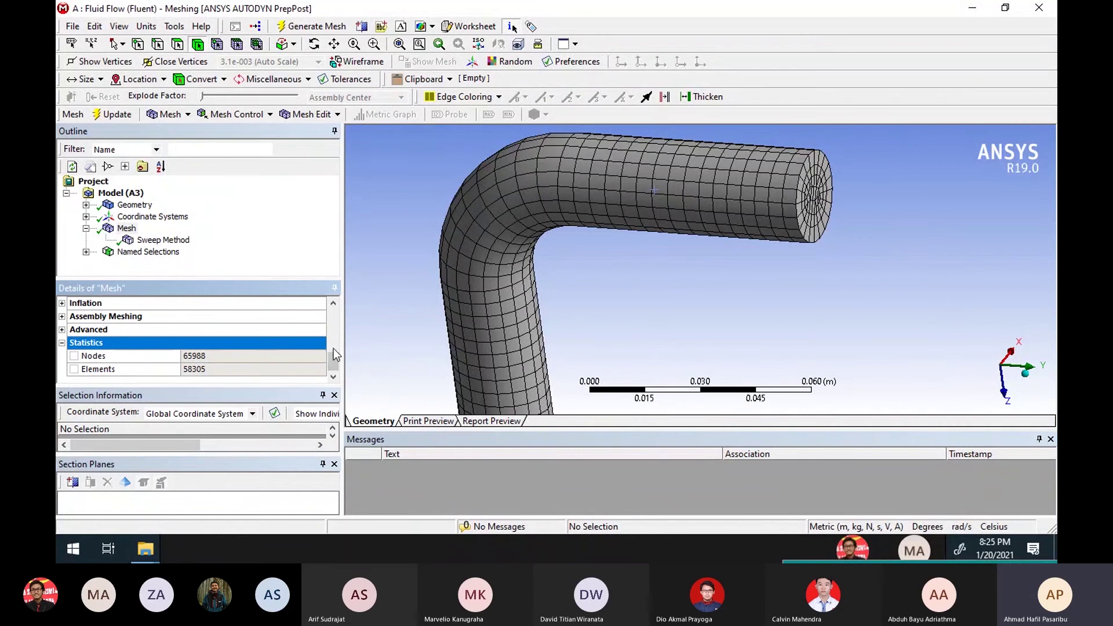
Step: Set the mesh metric to Skewness and check its maximum value
mouse_move(333, 349)
left_mouse_down()
mouse_move(335, 336)
mouse_move(335, 346)
left_mouse_up()
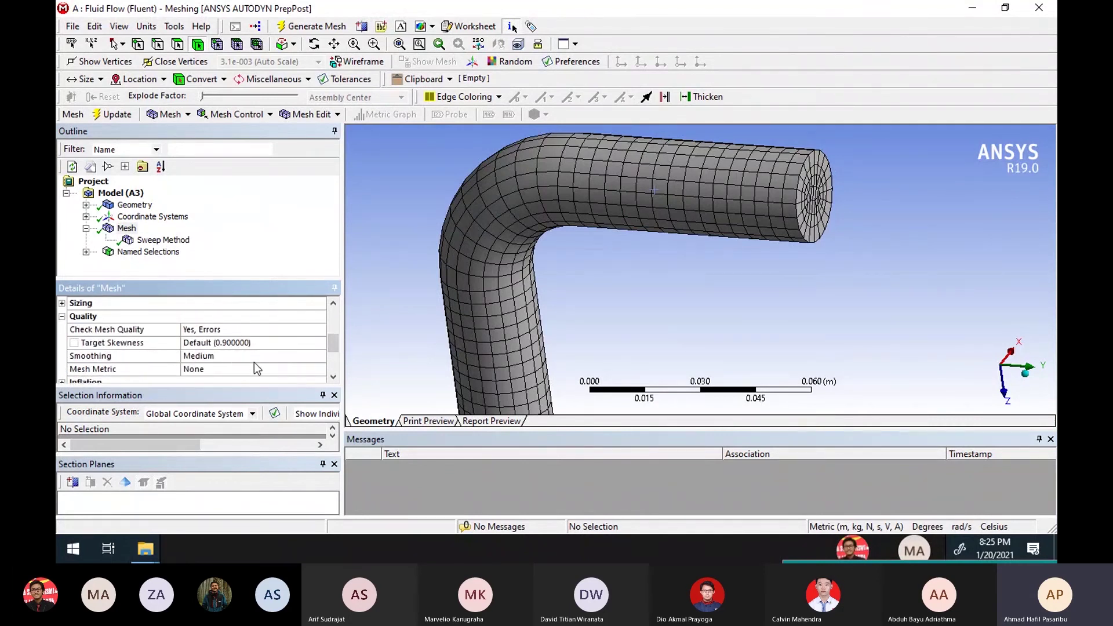
left_click(204, 366)
left_click(320, 369)
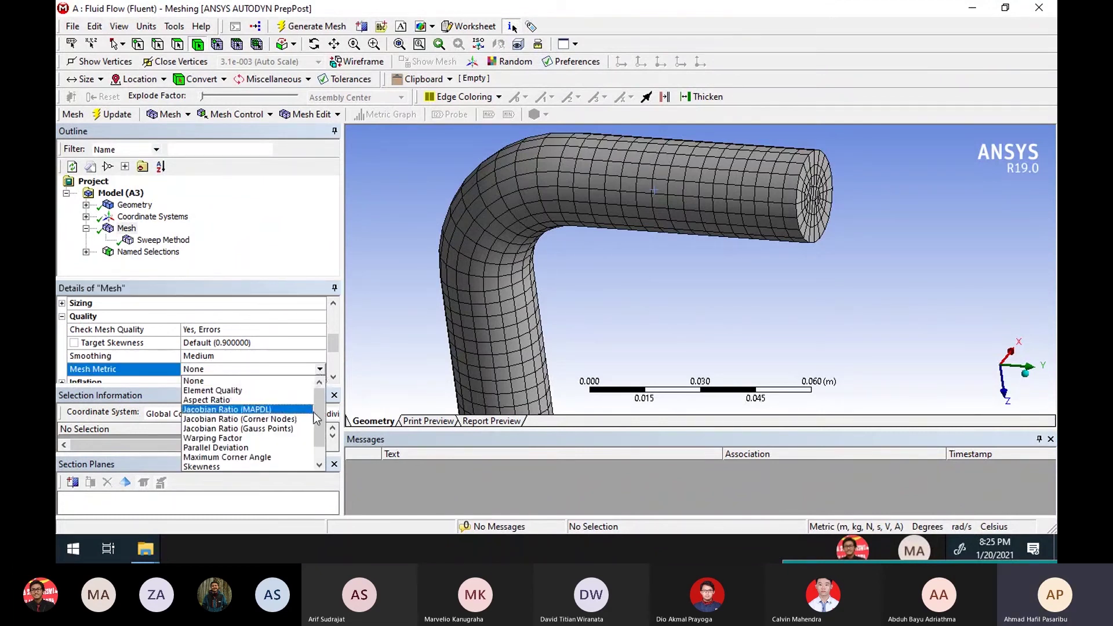
scroll(315, 412, "down", 1)
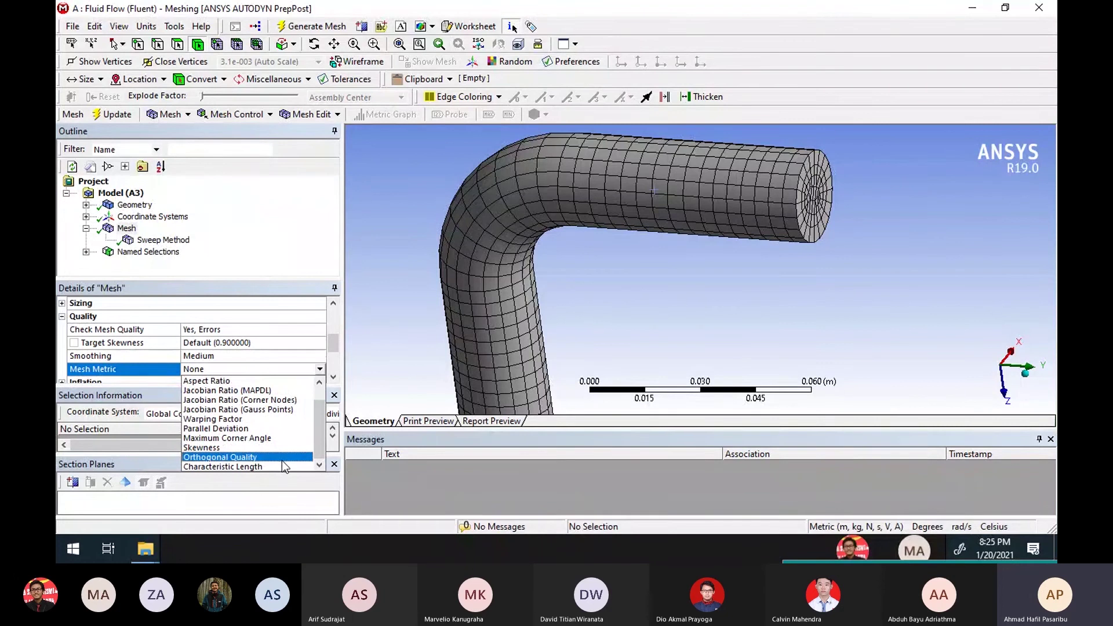
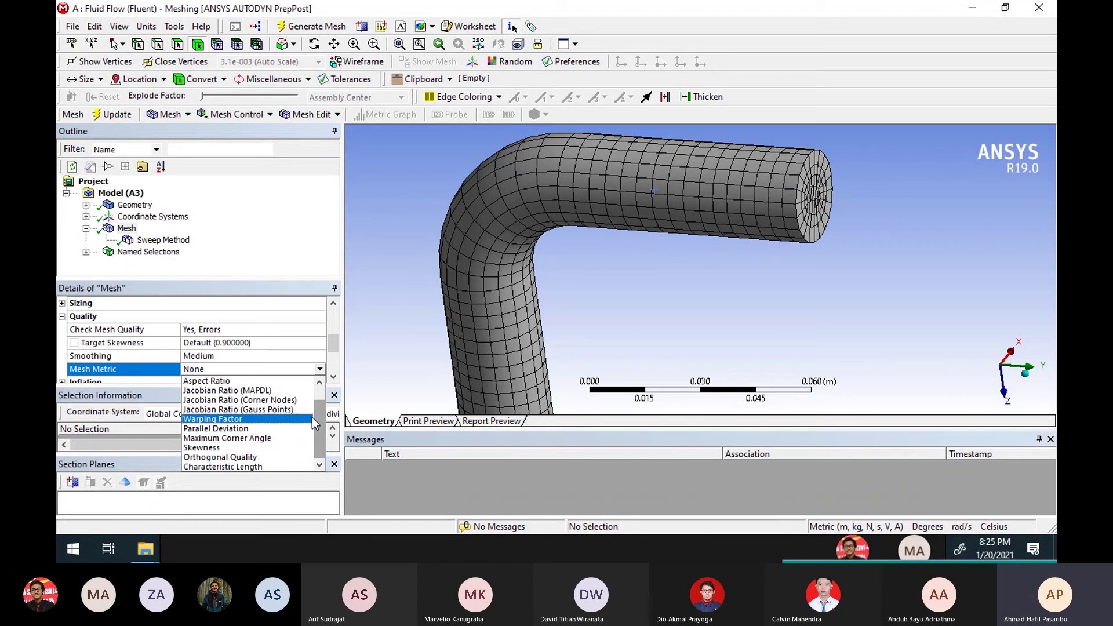
left_click(248, 449)
scroll(332, 344, "down", 2)
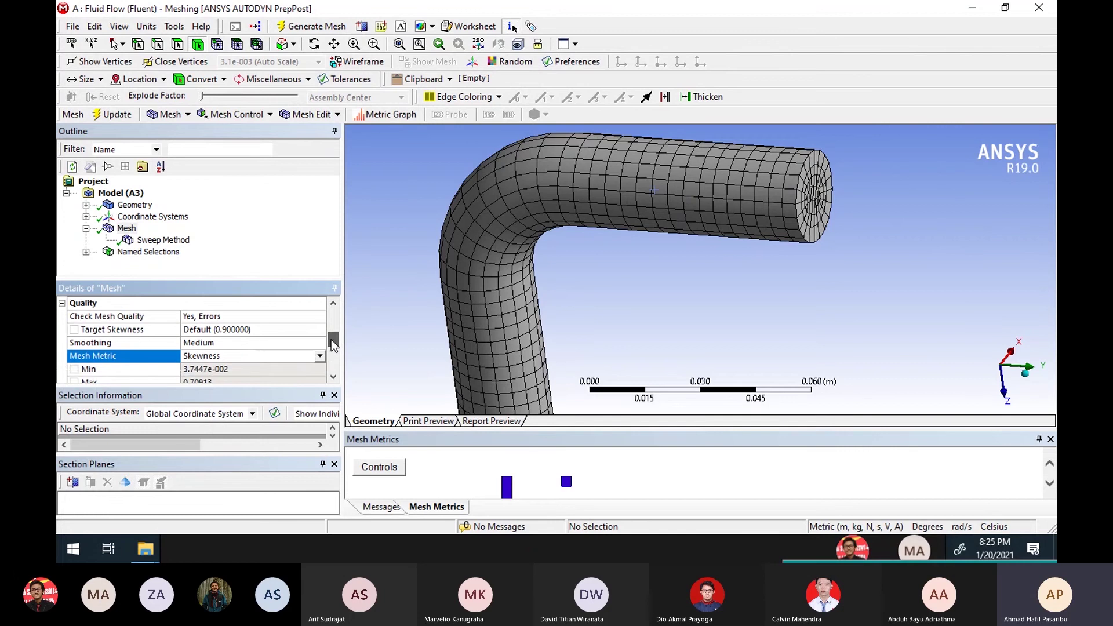
scroll(332, 348, "down", 1)
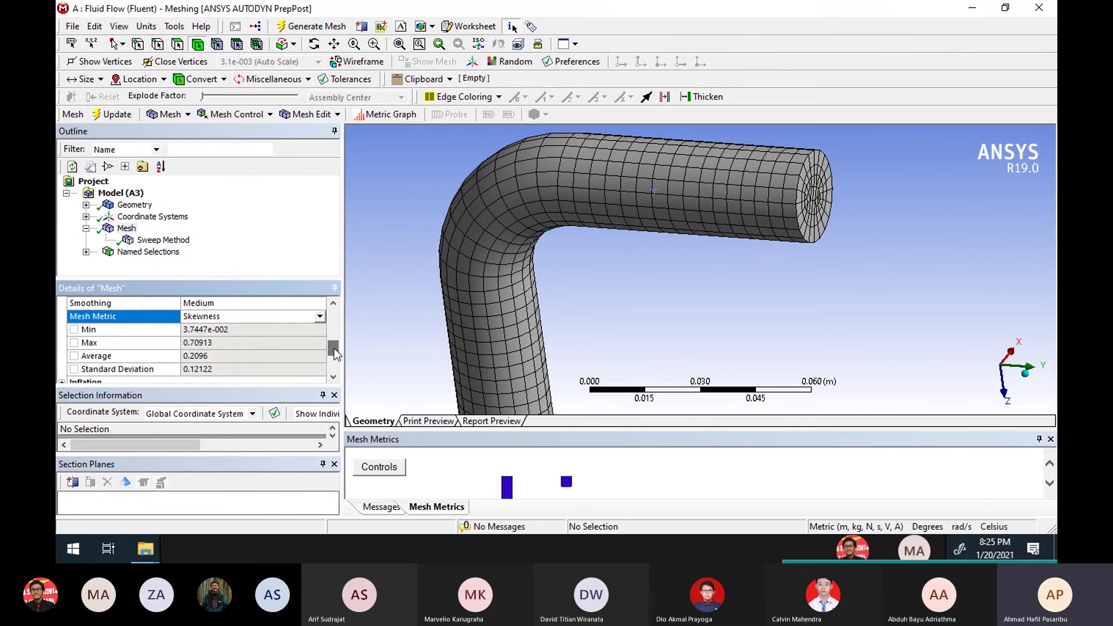
left_click(196, 345)
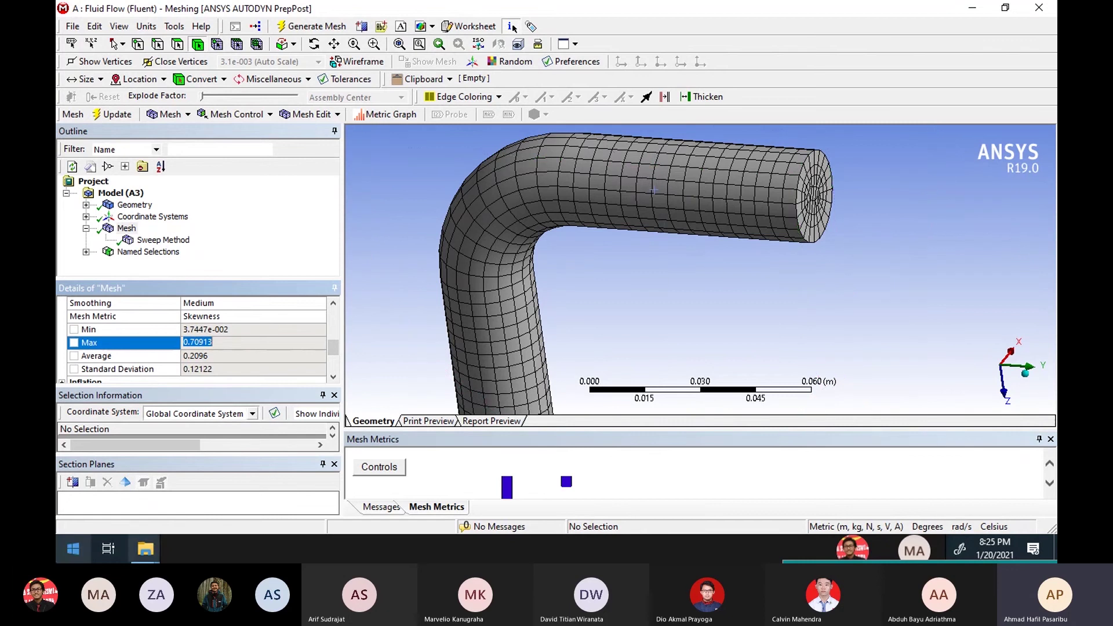
Step: Switch to File Explorer and open Day 2.pdf from the 00Kuliah\Belajar\basic\CFD folder on drive D
mouse_move(141, 551)
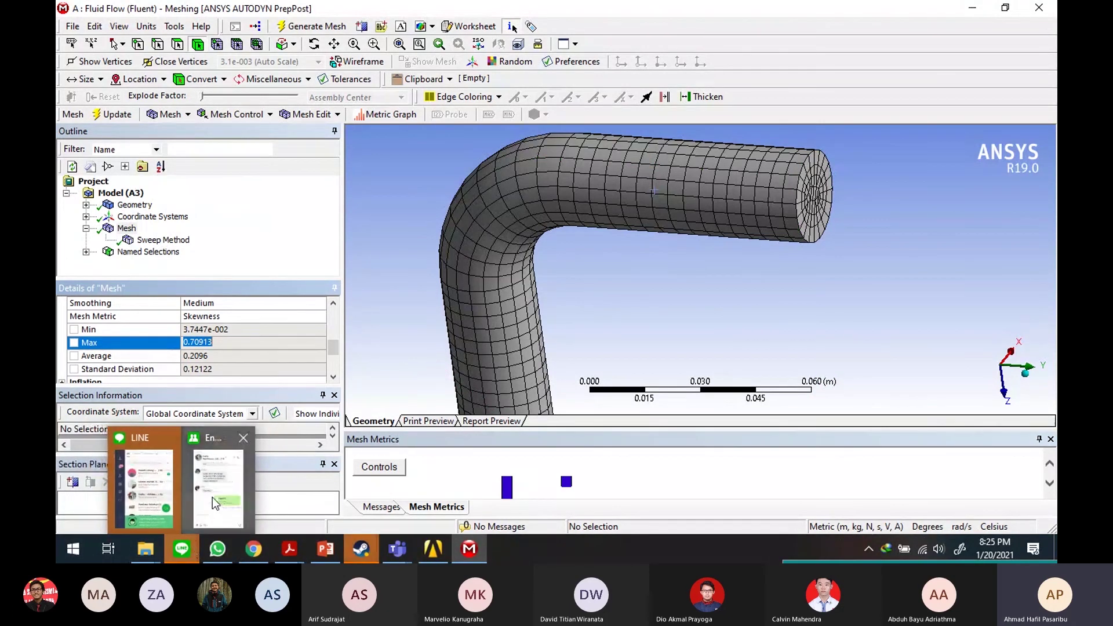
left_click(146, 549)
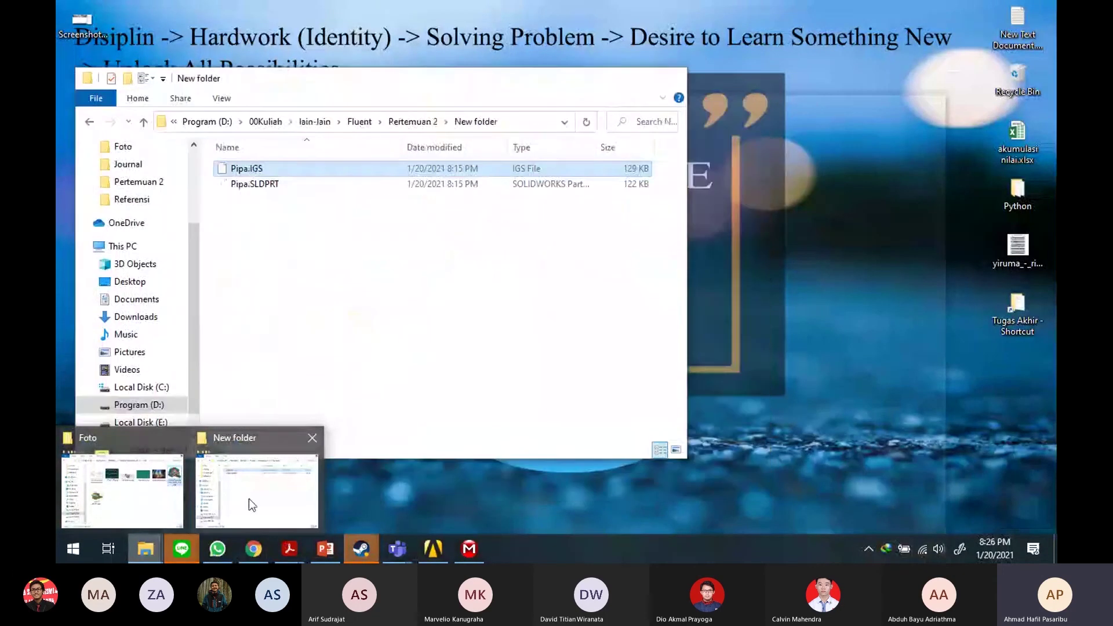
left_click(249, 498)
left_click(138, 405)
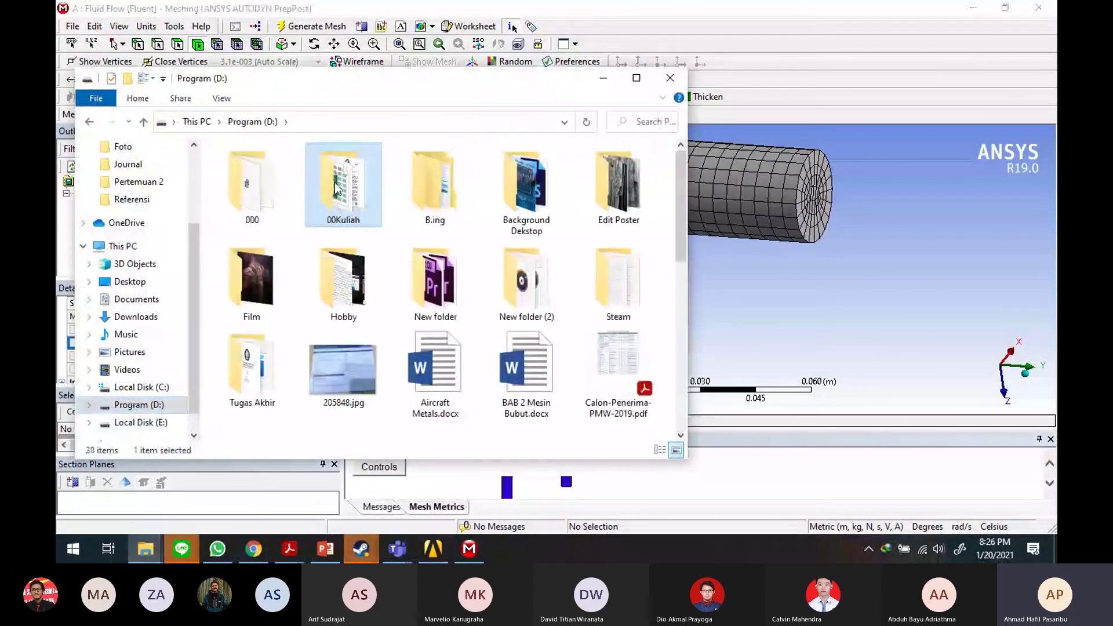
double_click(339, 188)
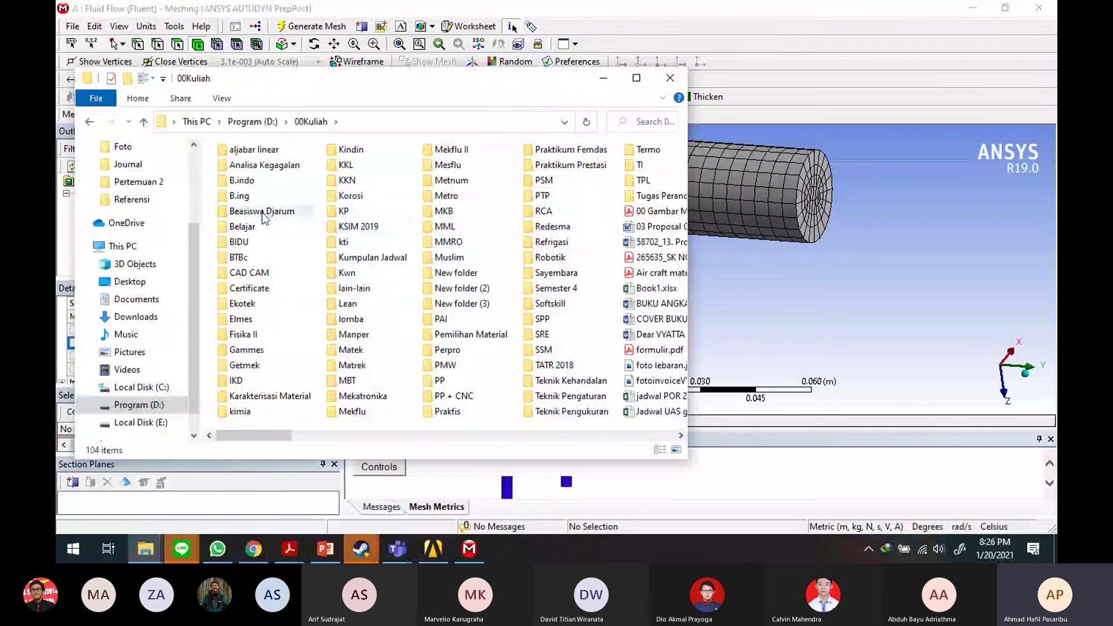
double_click(253, 230)
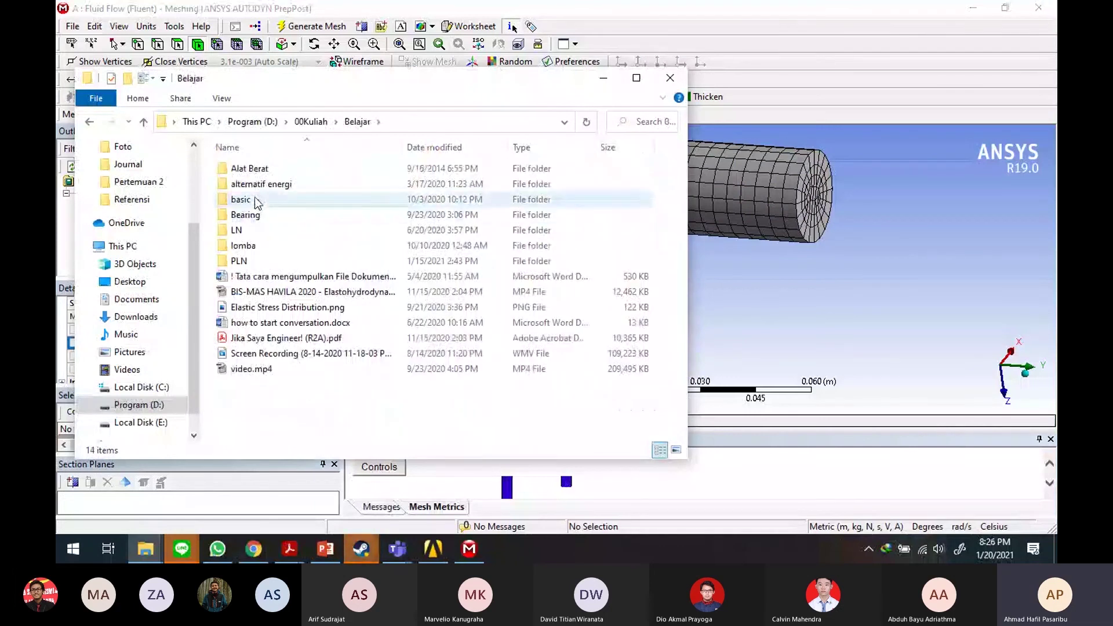
double_click(257, 203)
double_click(259, 200)
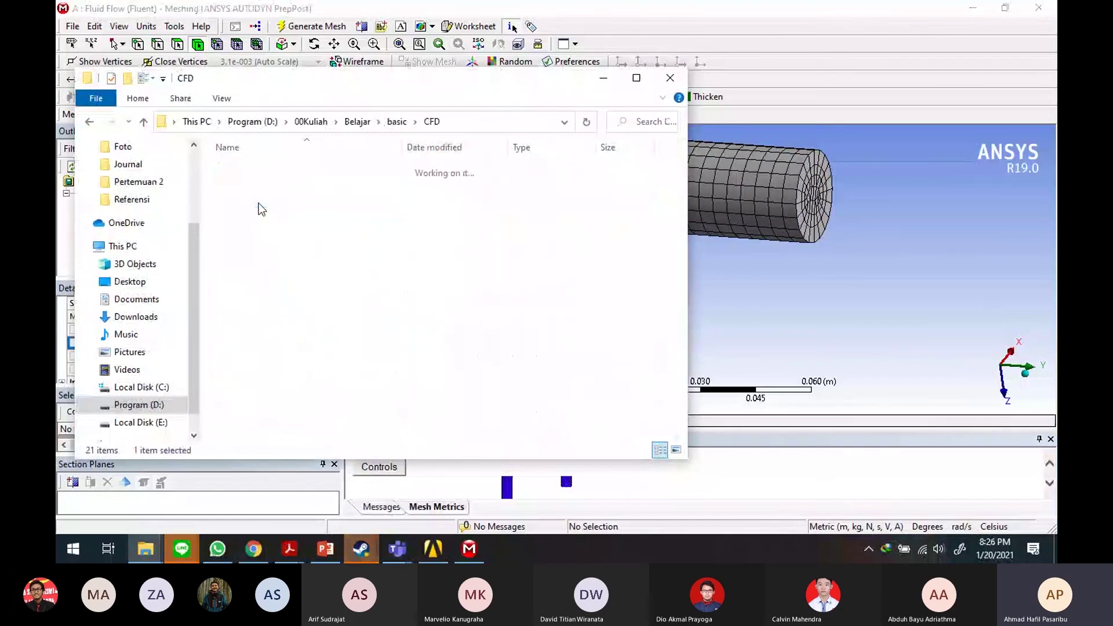
left_click(266, 277)
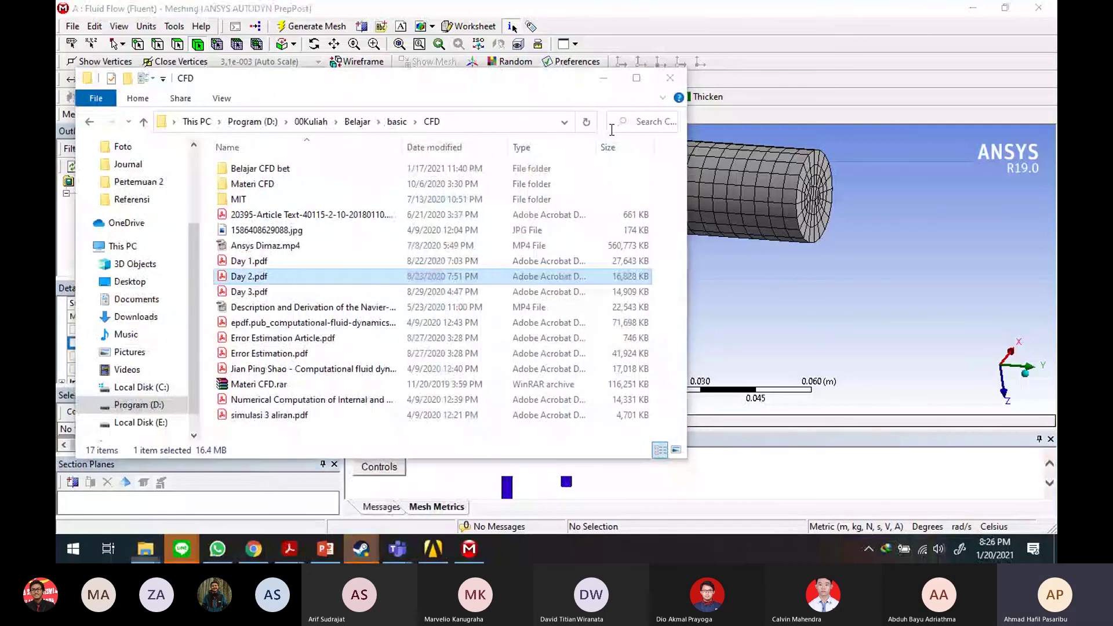
left_click(605, 79)
Step: Maximize the PDF window and read the skewness and orthogonal quality ranges on the Mesh Quality page, page 43
left_click_drag(297, 12, 330, 38)
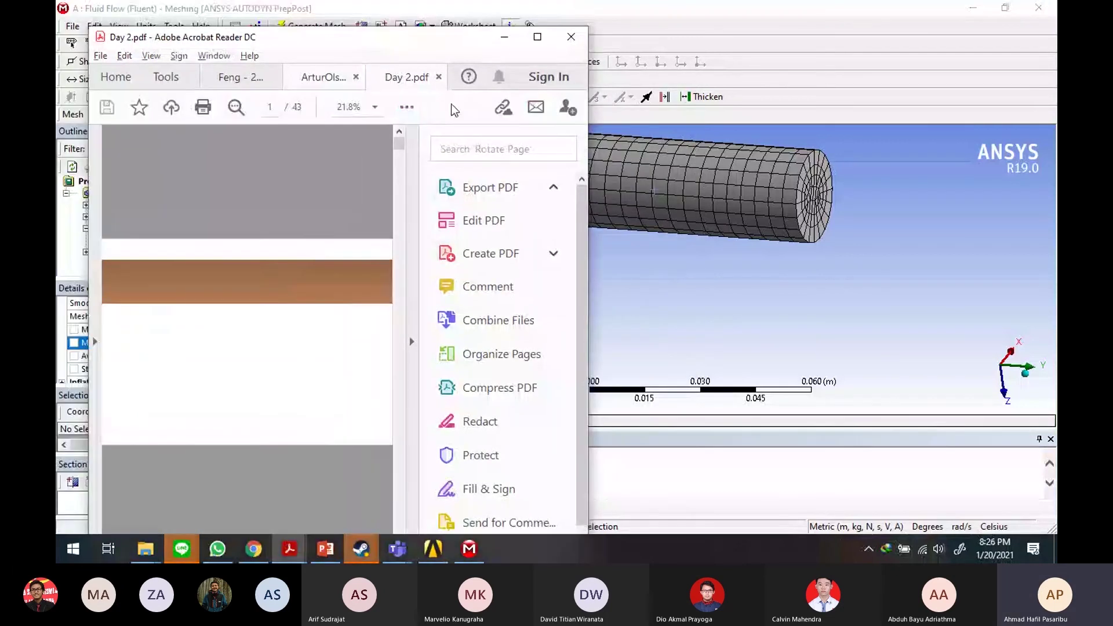
left_click(537, 36)
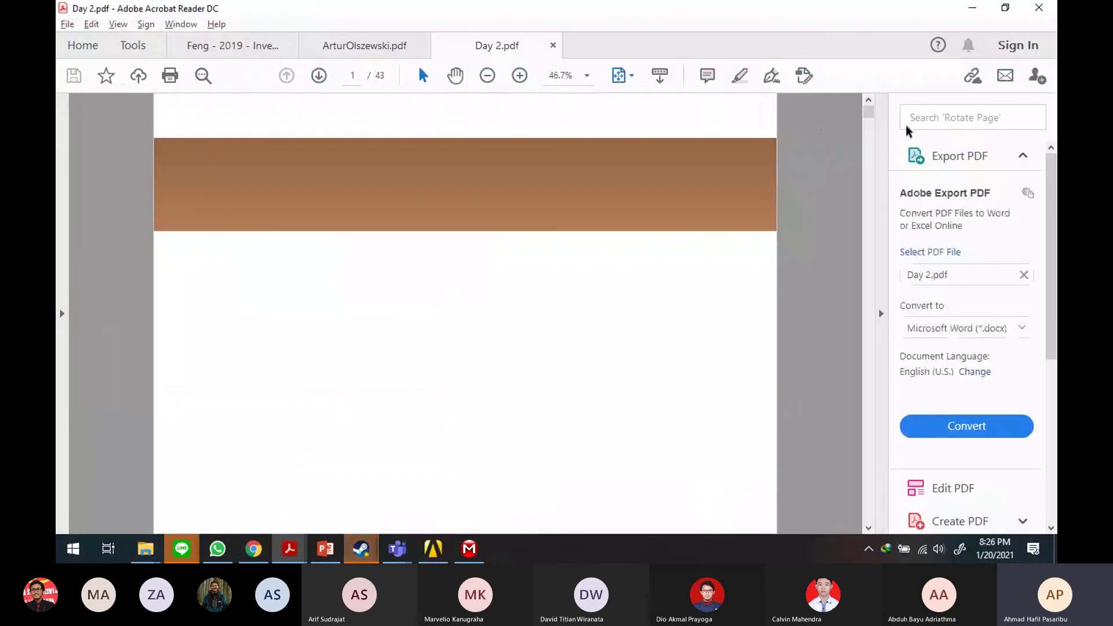
left_click_drag(868, 113, 868, 514)
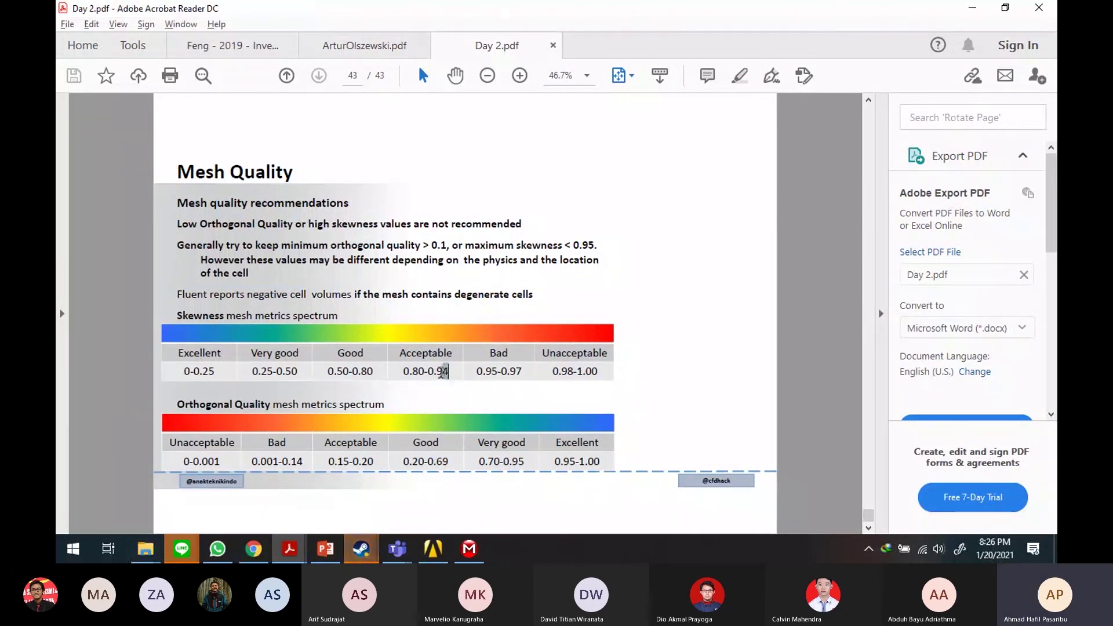
left_click(446, 393)
left_click(727, 363)
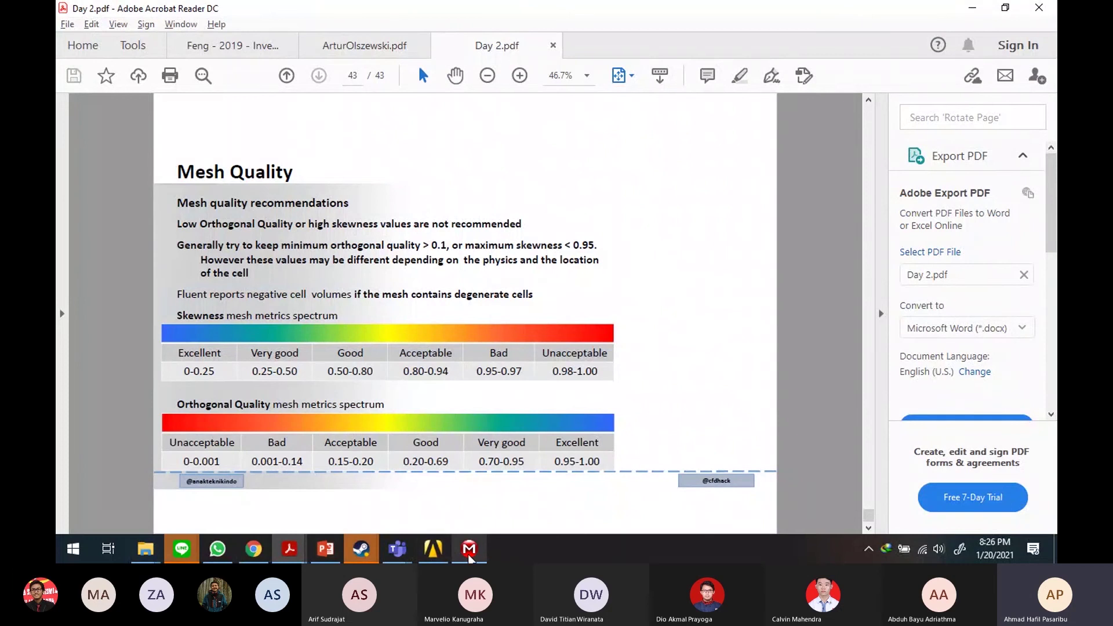
Step: Switch back to ANSYS Meshing and examine the swept mesh along the whole pipe, including the long straight run and the bends
left_click(435, 550)
left_click(469, 551)
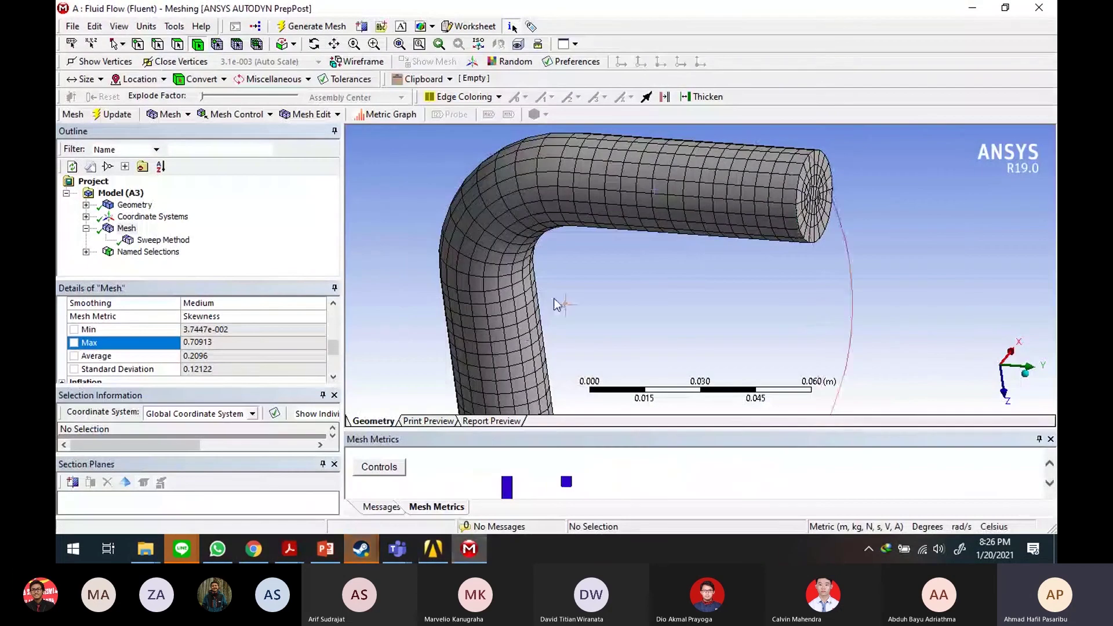
middle_click_drag(655, 249, 657, 259)
scroll(657, 260, "up", 3)
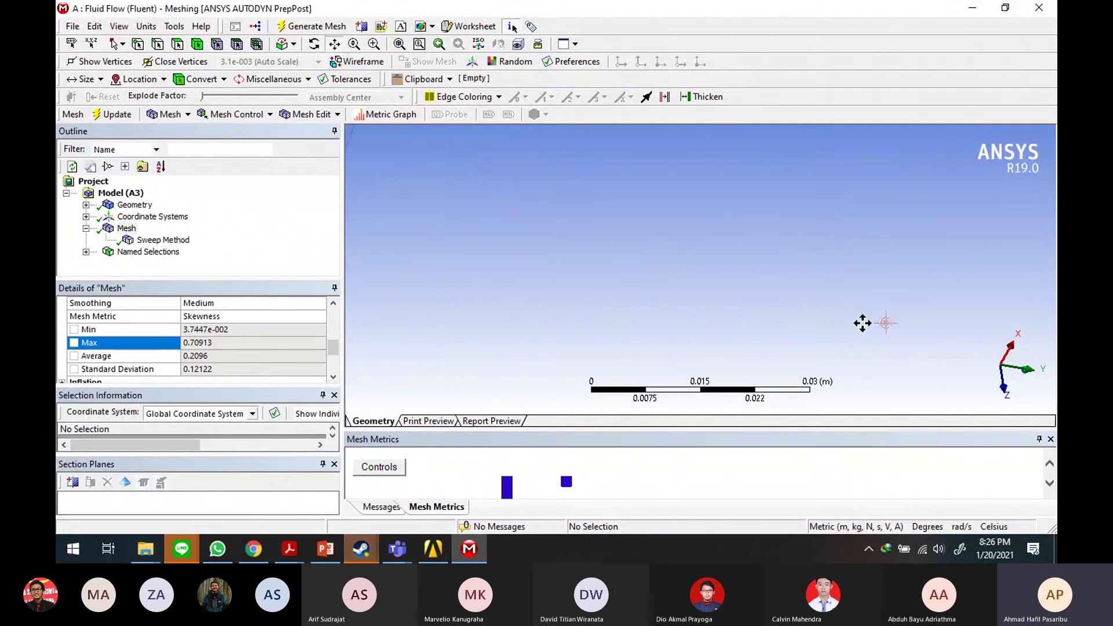
left_click(1003, 376)
scroll(782, 296, "down", 3)
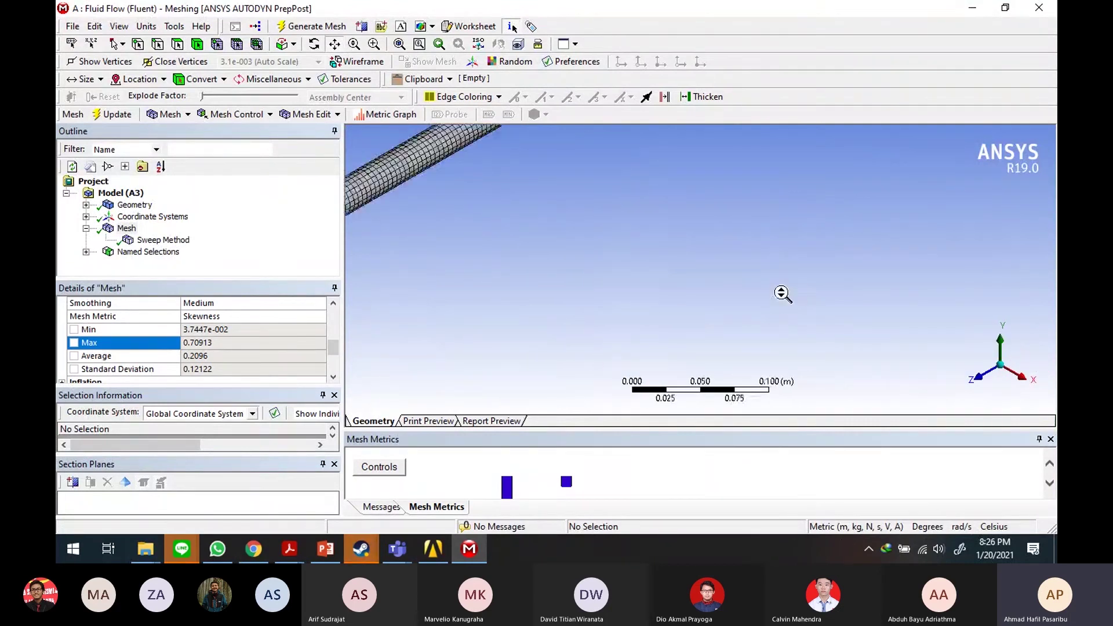
scroll(696, 224, "up", 1)
left_click_drag(766, 177, 638, 278)
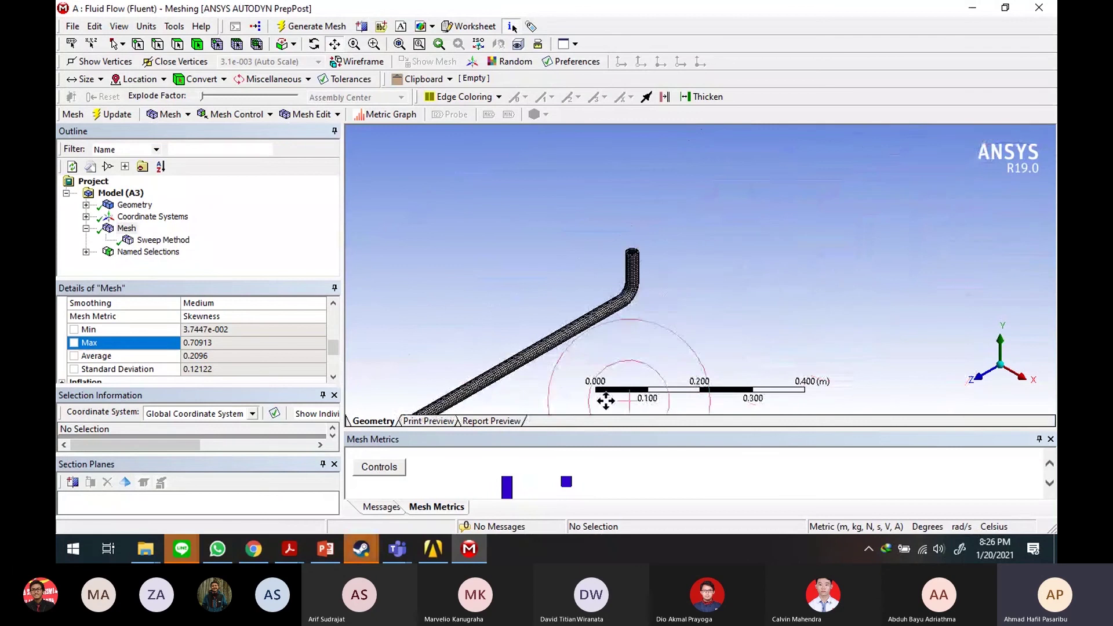
scroll(603, 280, "up", 2)
middle_click_drag(616, 269, 727, 257)
left_click_drag(741, 204, 801, 266)
scroll(763, 236, "up", 2)
middle_click_drag(818, 243, 810, 271)
scroll(808, 257, "up", 1)
left_click_drag(805, 251, 732, 47)
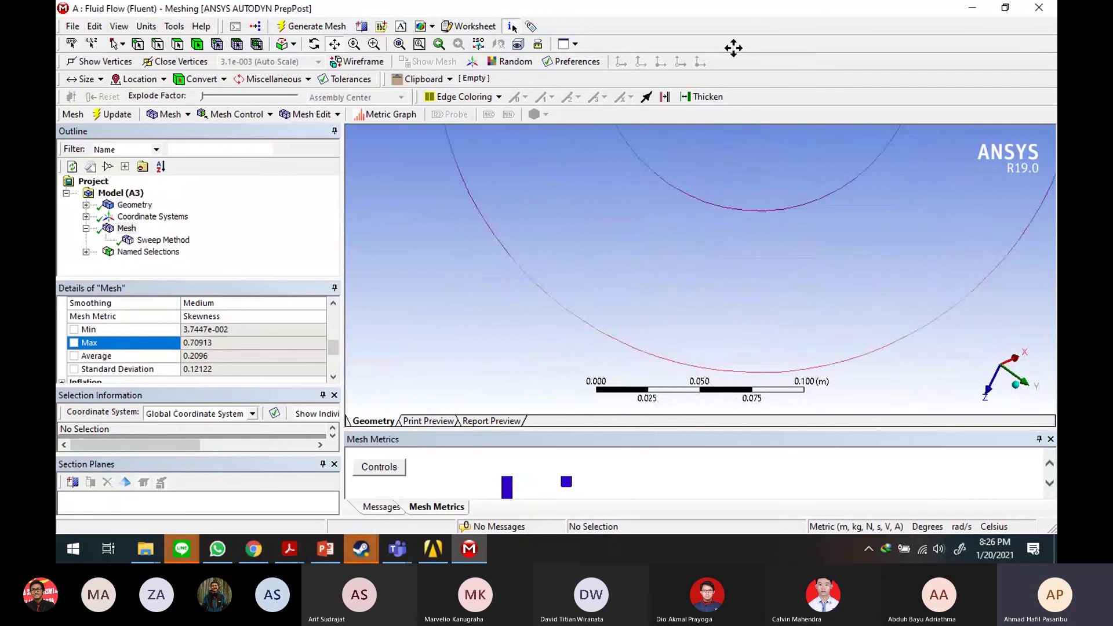
mouse_move(775, 231)
left_mouse_down()
mouse_move(753, 50)
mouse_move(776, 216)
left_mouse_up()
middle_click_drag(776, 217, 773, 261)
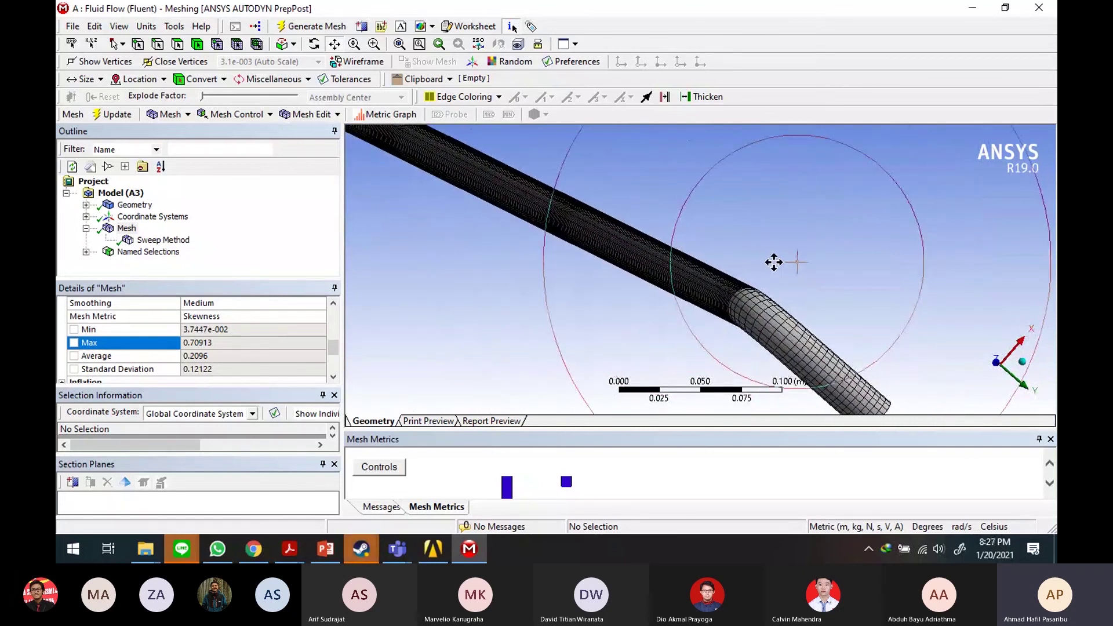
scroll(748, 254, "down", 5)
middle_click_drag(695, 229, 692, 270, "ctrl")
scroll(687, 261, "down", 3)
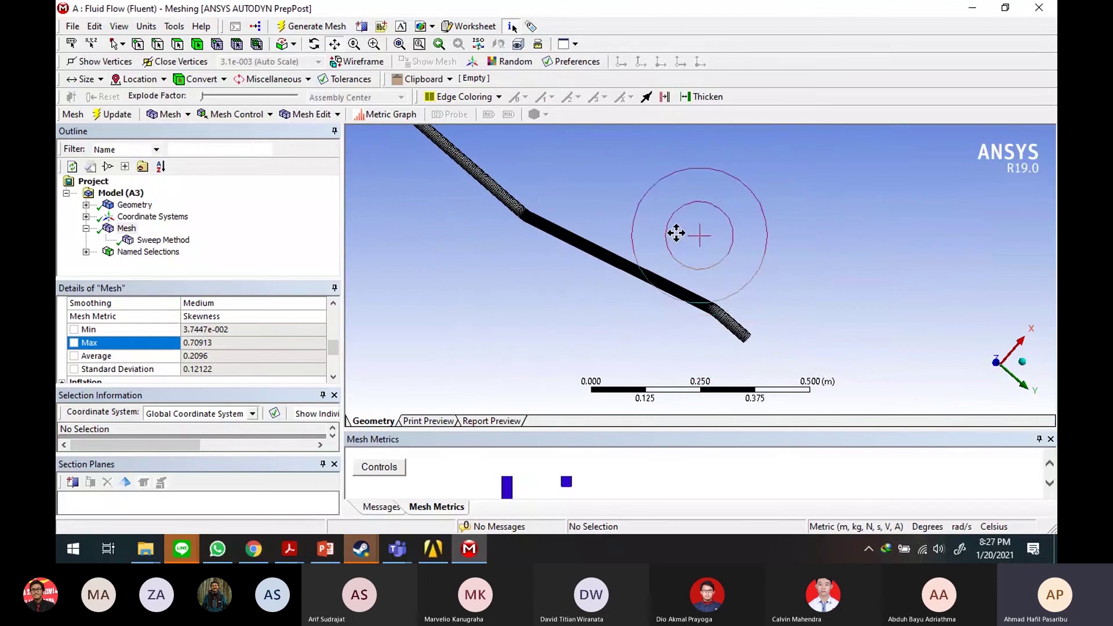
left_click_drag(675, 227, 685, 284)
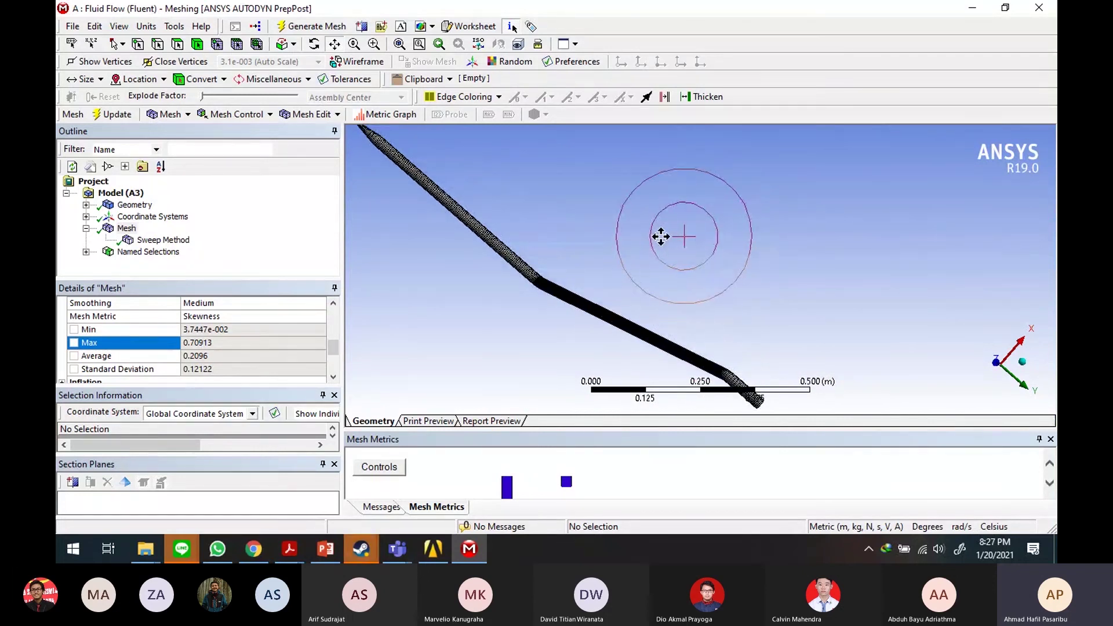
scroll(626, 307, "up", 4)
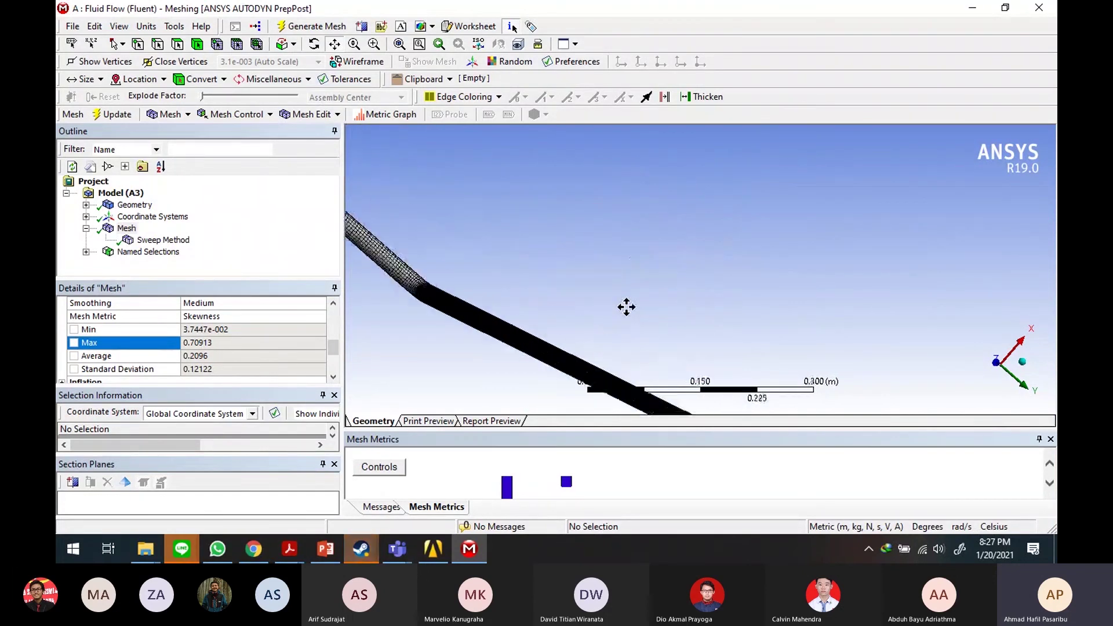
Step: Try cutting the pipe mesh with a section plane across the straight run near the end bend, and delete that plane
left_click_drag(627, 308, 640, 151)
scroll(731, 293, "up", 5)
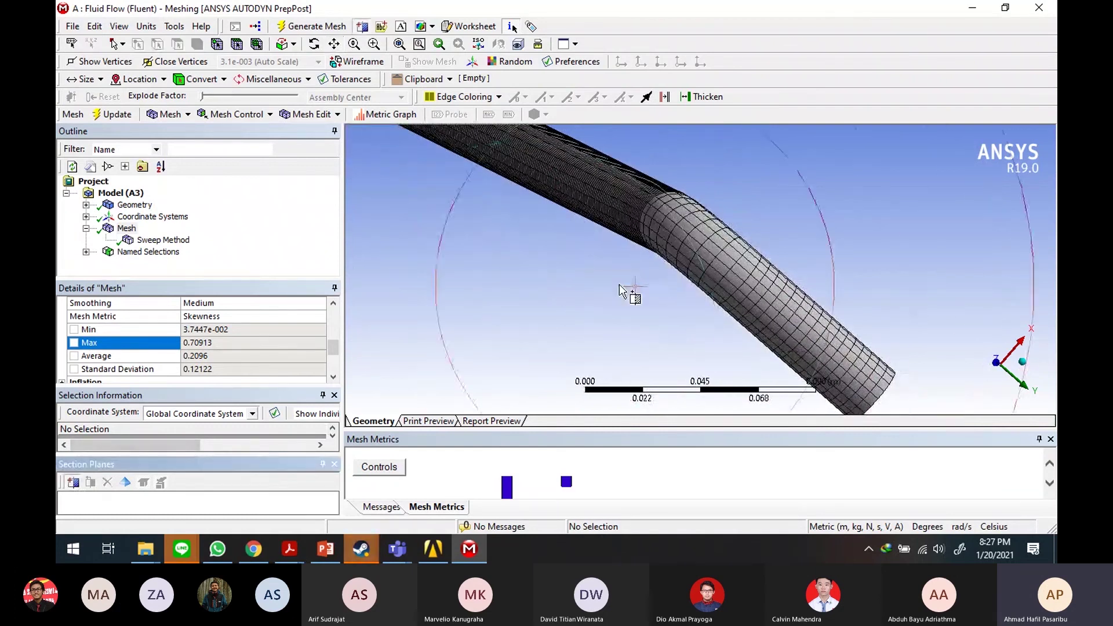
scroll(671, 208, "down", 4)
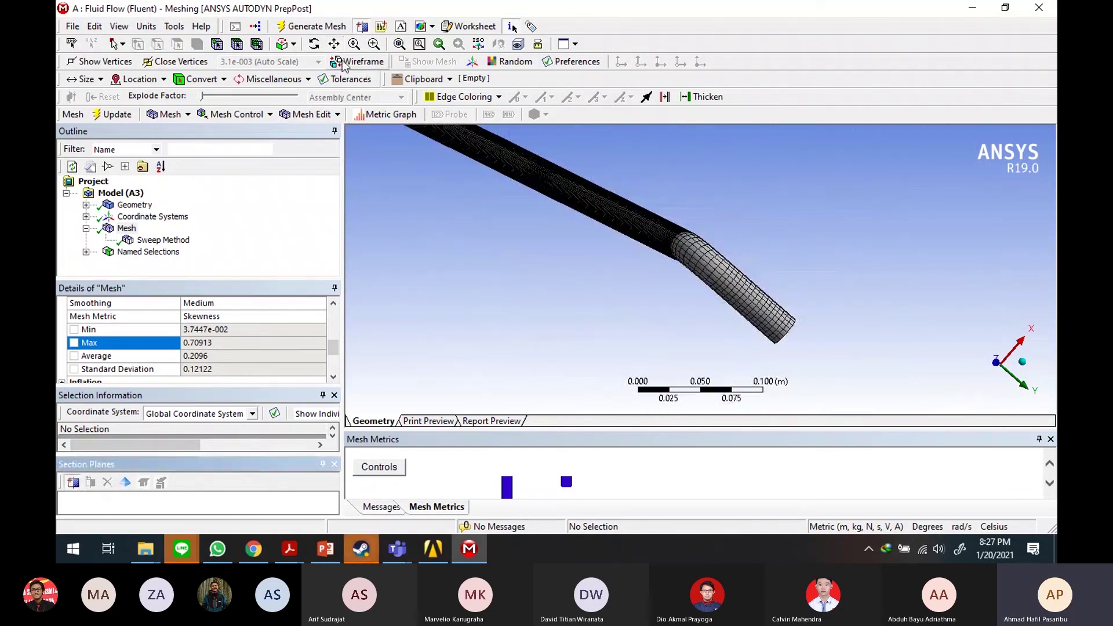
left_click(328, 47)
left_click_drag(595, 201, 619, 284)
left_click(73, 482)
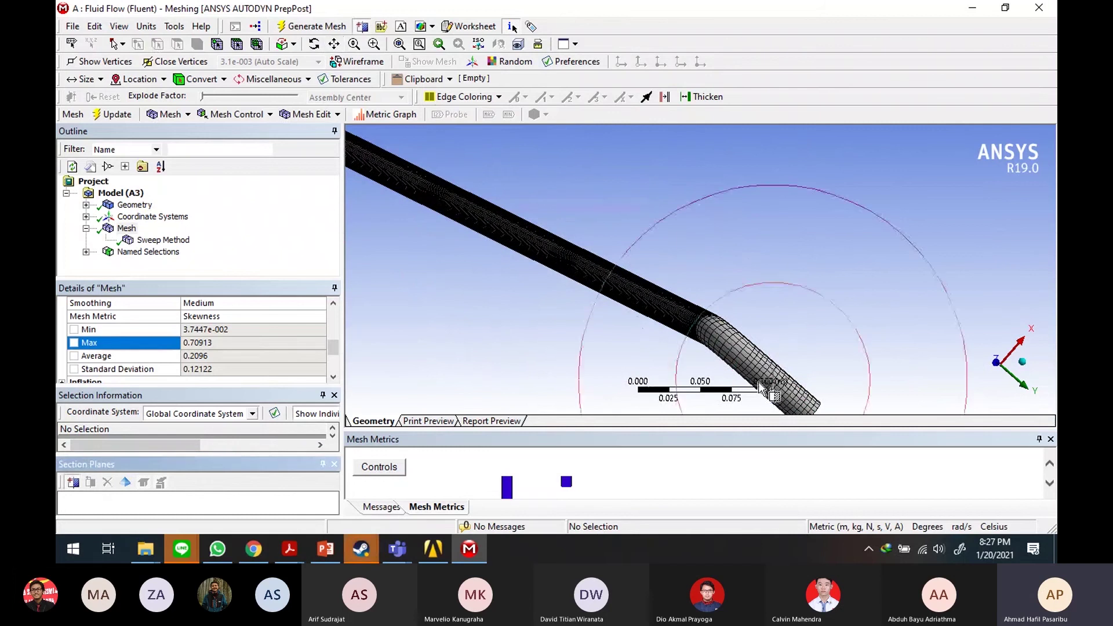
scroll(754, 325, "down", 8)
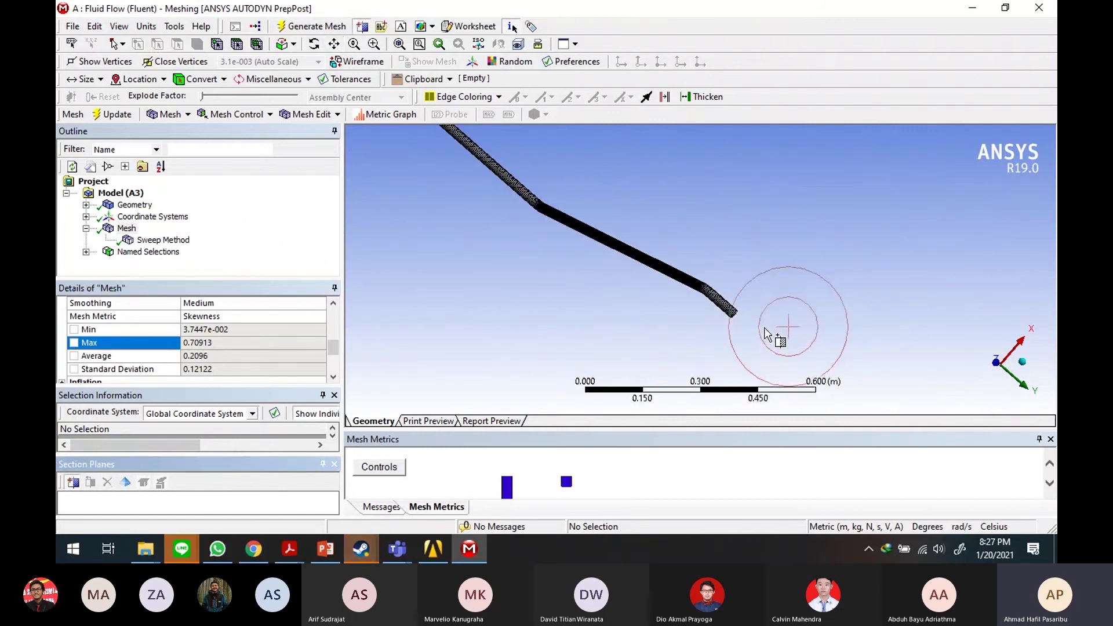
left_click_drag(684, 297, 621, 246)
left_click(99, 498)
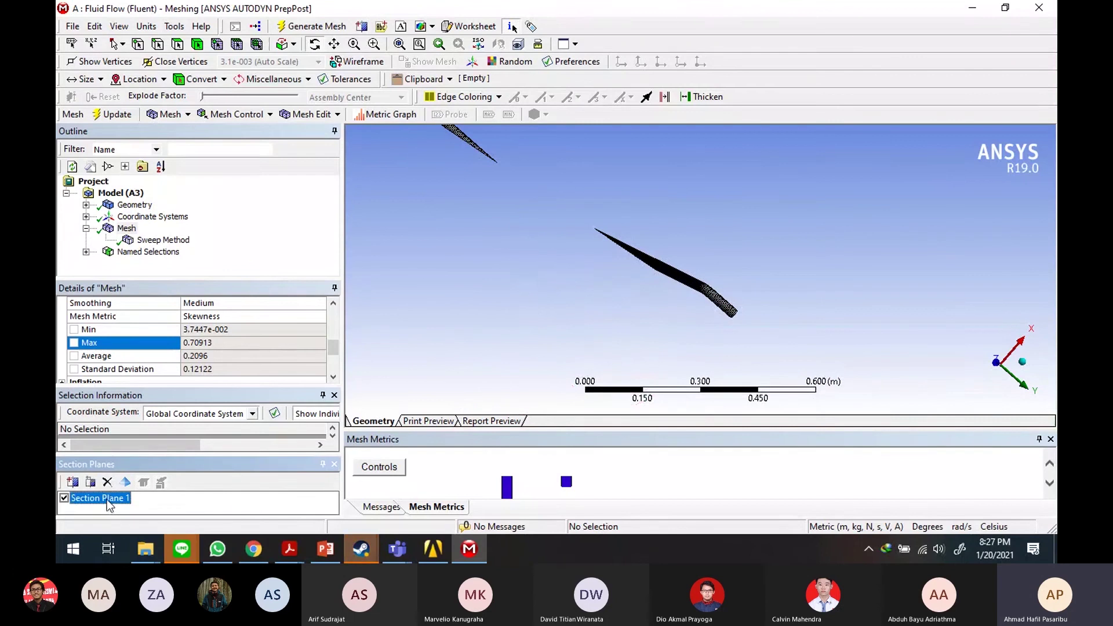
left_click(107, 482)
Step: Try sectioning the pipe from its far end with the entire pipe in view, and remove the section plane
left_click_drag(675, 220, 494, 159)
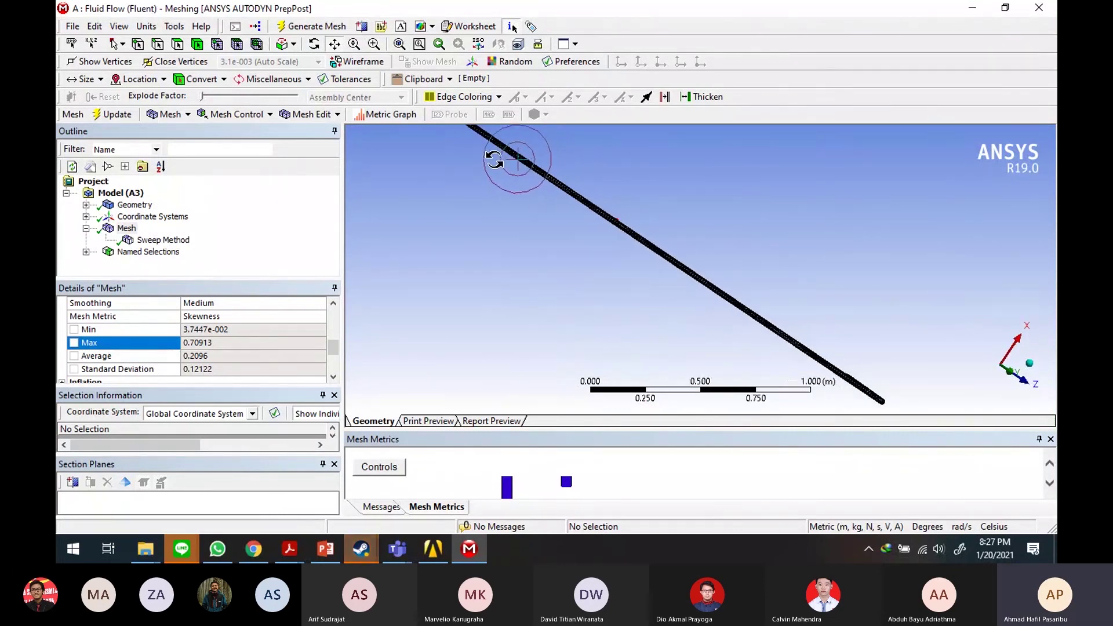
scroll(606, 232, "down", 3)
scroll(638, 221, "up", 1)
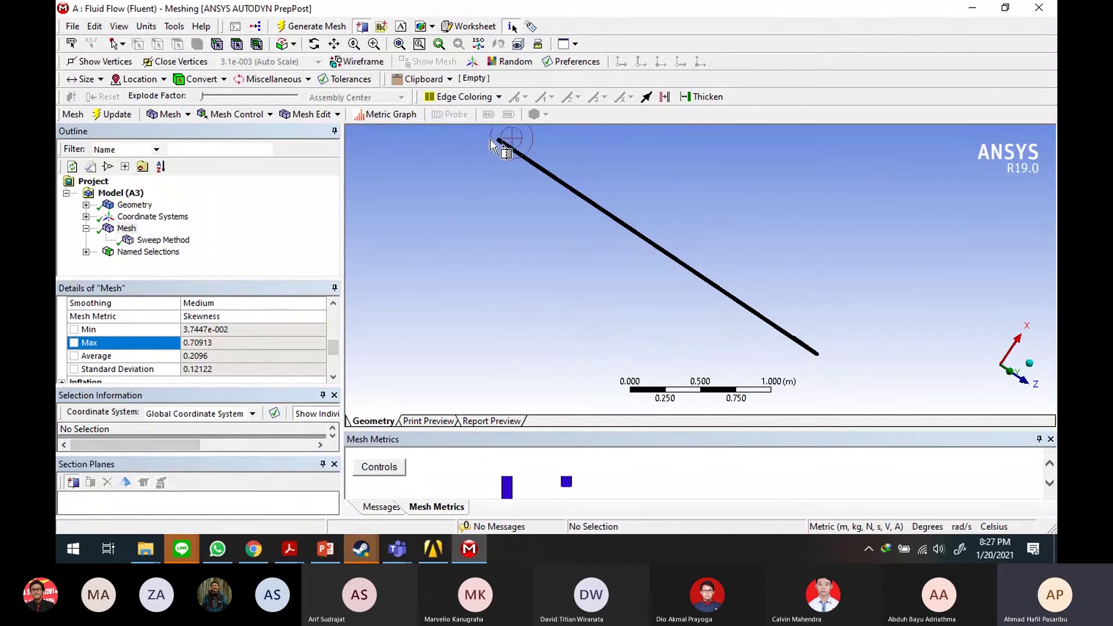
left_click_drag(507, 150, 508, 150)
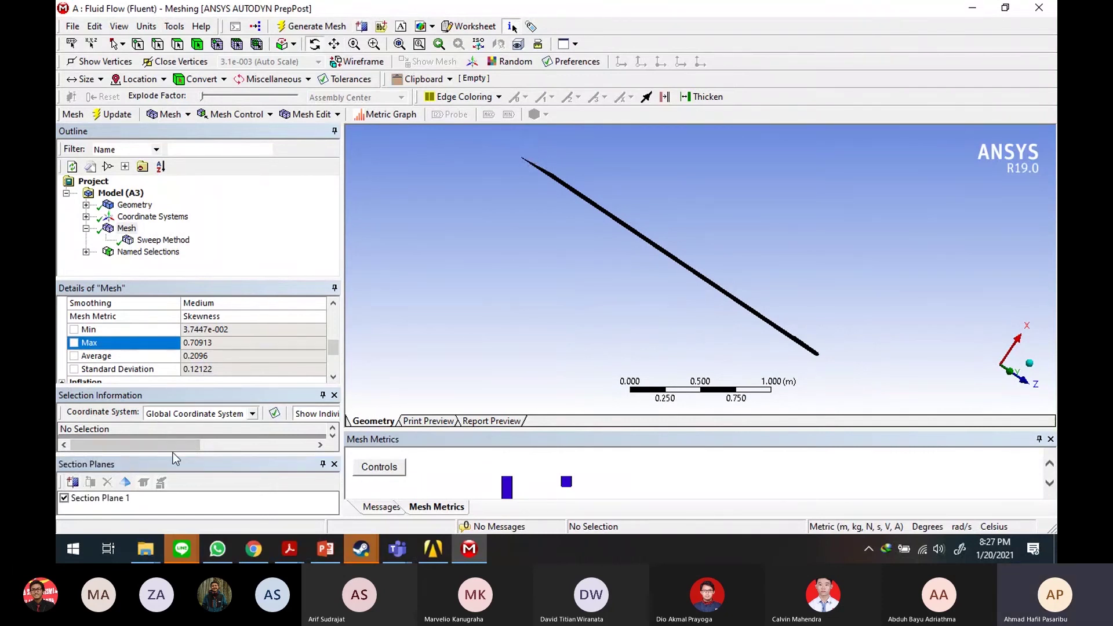
left_click(107, 481)
Step: Create a section plane that cuts lengthwise through the entire pipe, from one end to the other
left_click(71, 482)
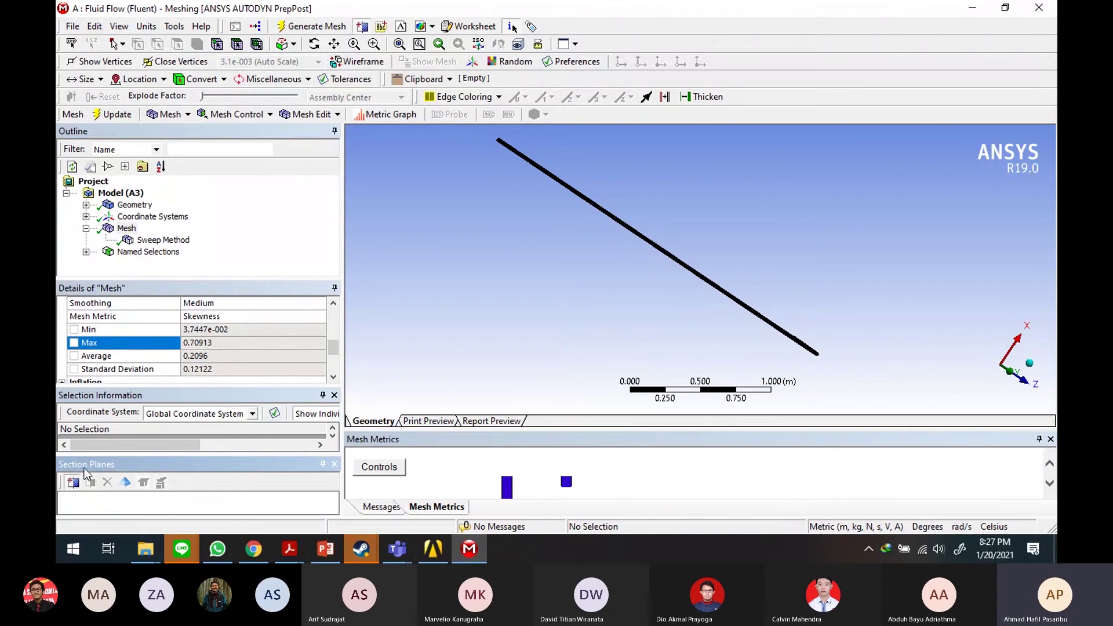
left_click_drag(493, 141, 846, 374)
scroll(647, 237, "down", 4)
scroll(665, 245, "up", 7)
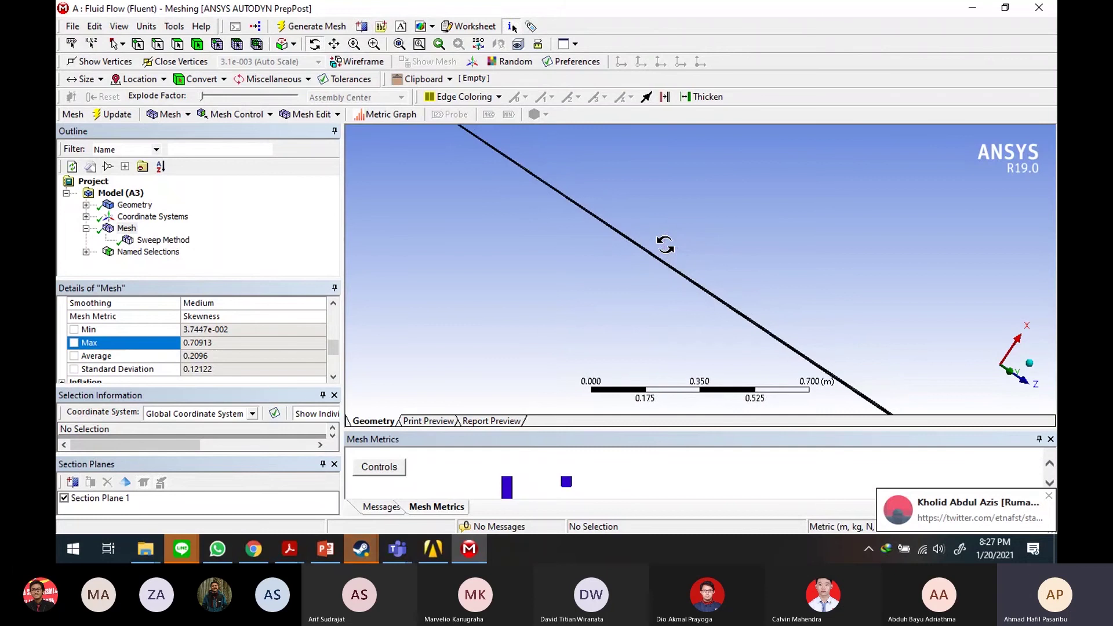
scroll(667, 243, "up", 10)
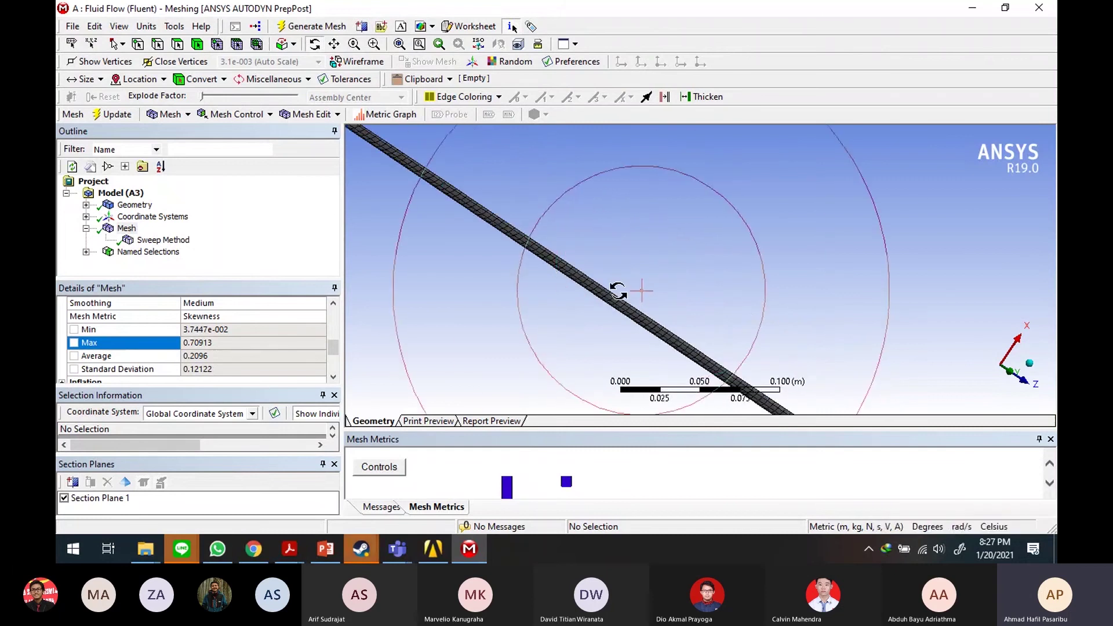
Step: Examine the interior mesh cells along the lengthwise cut of the pipe
left_click(335, 47)
left_click_drag(463, 319, 590, 274)
scroll(542, 273, "up", 2)
middle_click_drag(589, 274, 546, 308)
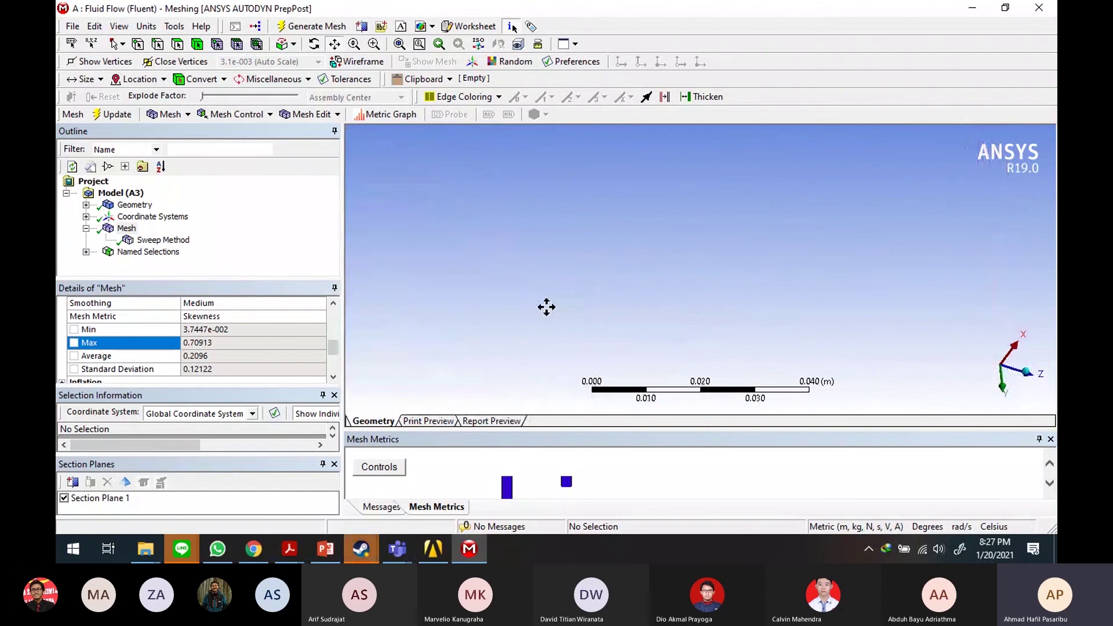
left_click_drag(546, 308, 776, 120)
left_click_drag(559, 306, 513, 293)
scroll(512, 294, "down", 2)
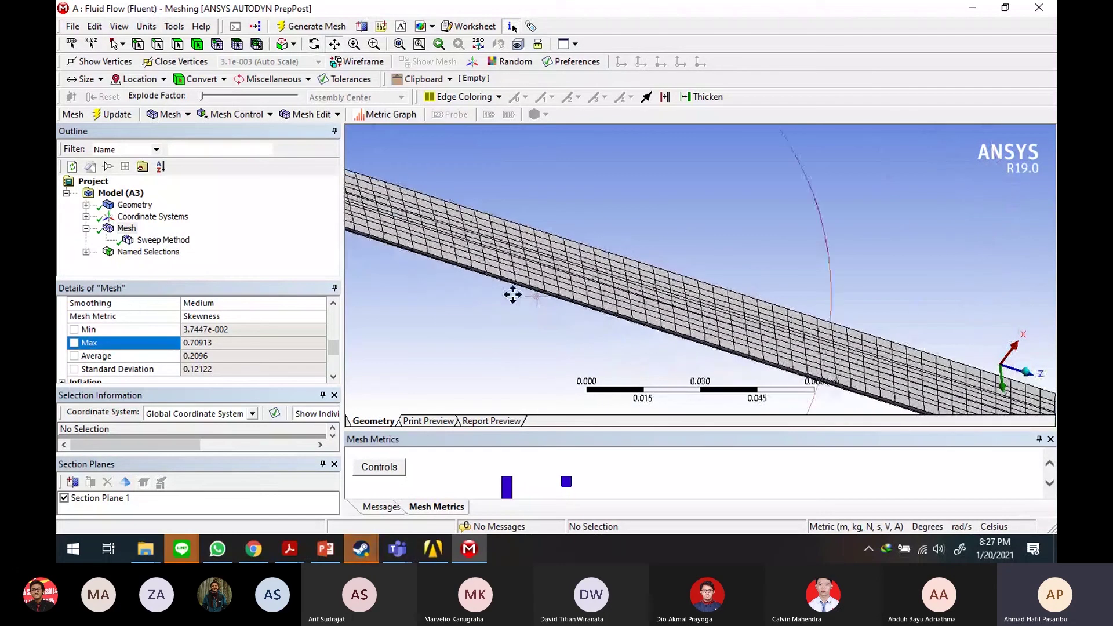
mouse_move(503, 277)
middle_mouse_down()
mouse_move(502, 308)
mouse_move(519, 231)
middle_mouse_up()
left_click_drag(519, 231, 603, 395)
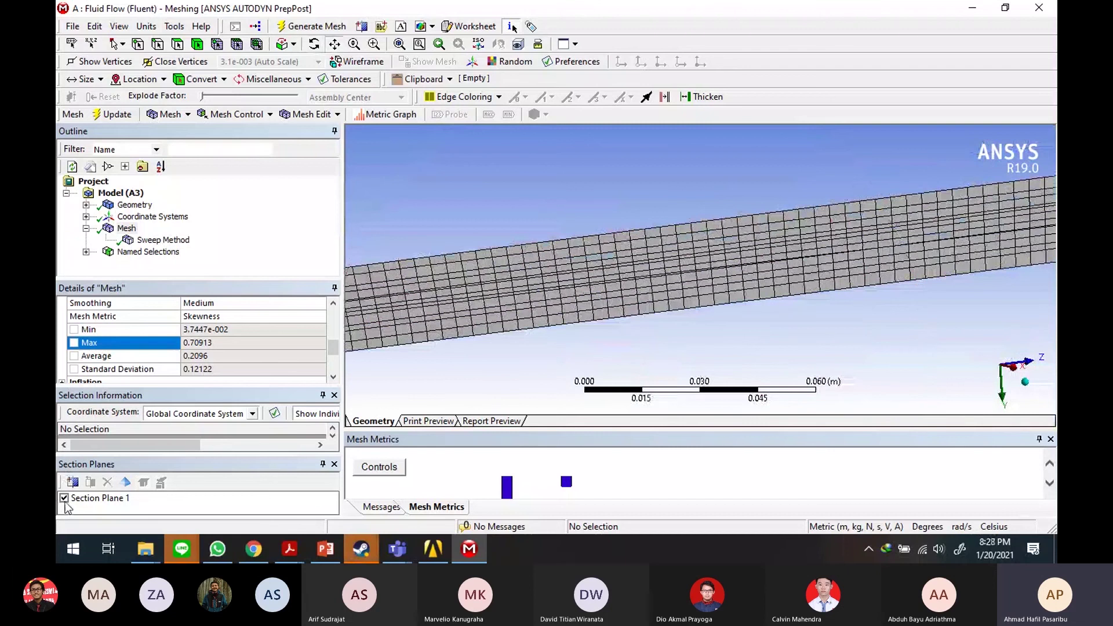
Step: Turn off the section plane and inspect the complete outer surface mesh of the pipe
left_click(64, 498)
middle_click_drag(529, 350, 666, 467)
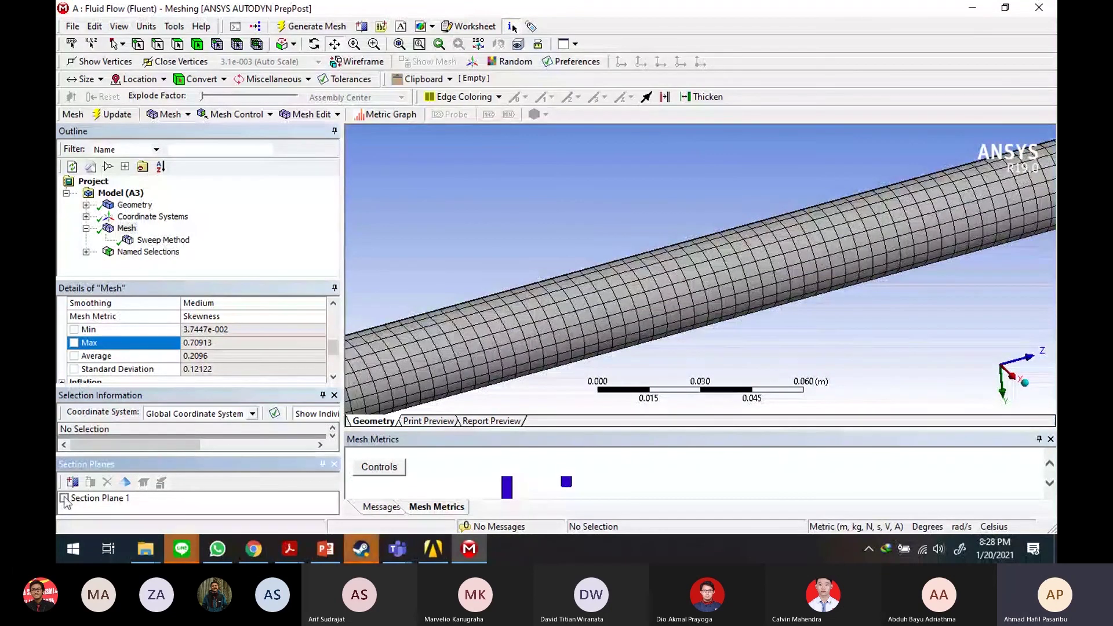
scroll(517, 340, "down", 2)
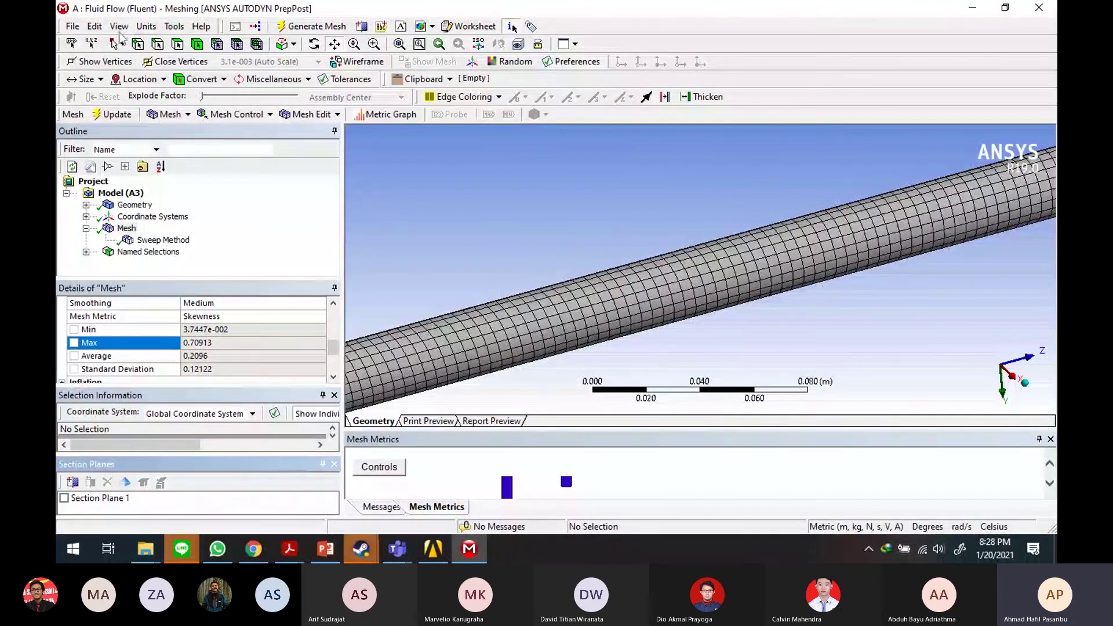
Step: Check the list of optional windows to locate the Section Planes entry, and leave its setting as is
left_click(119, 27)
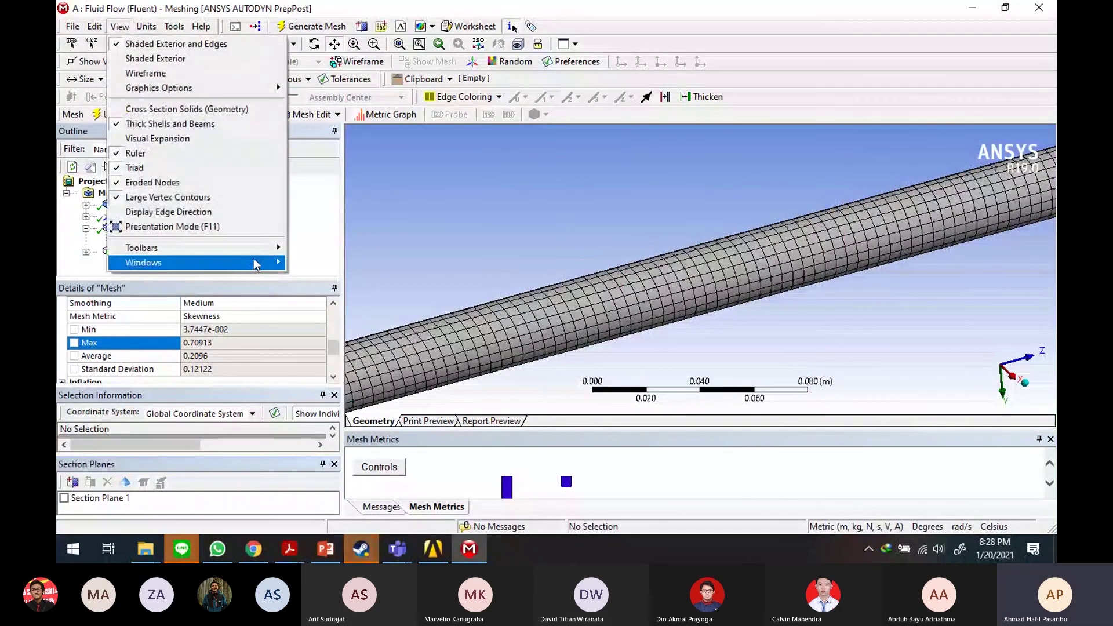
mouse_move(254, 249)
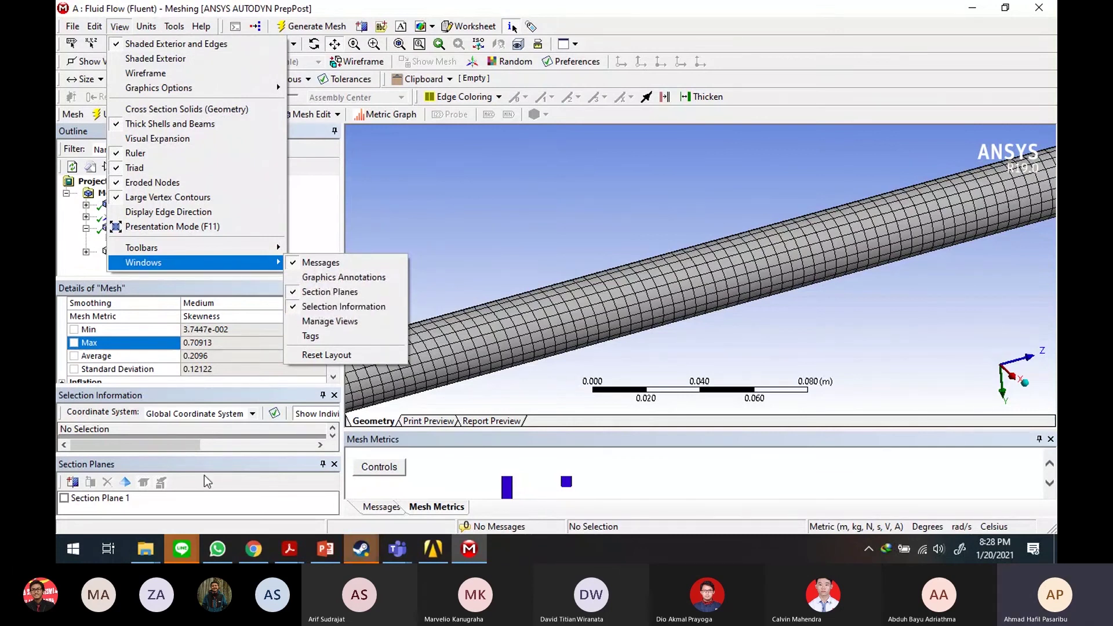
left_click(599, 371)
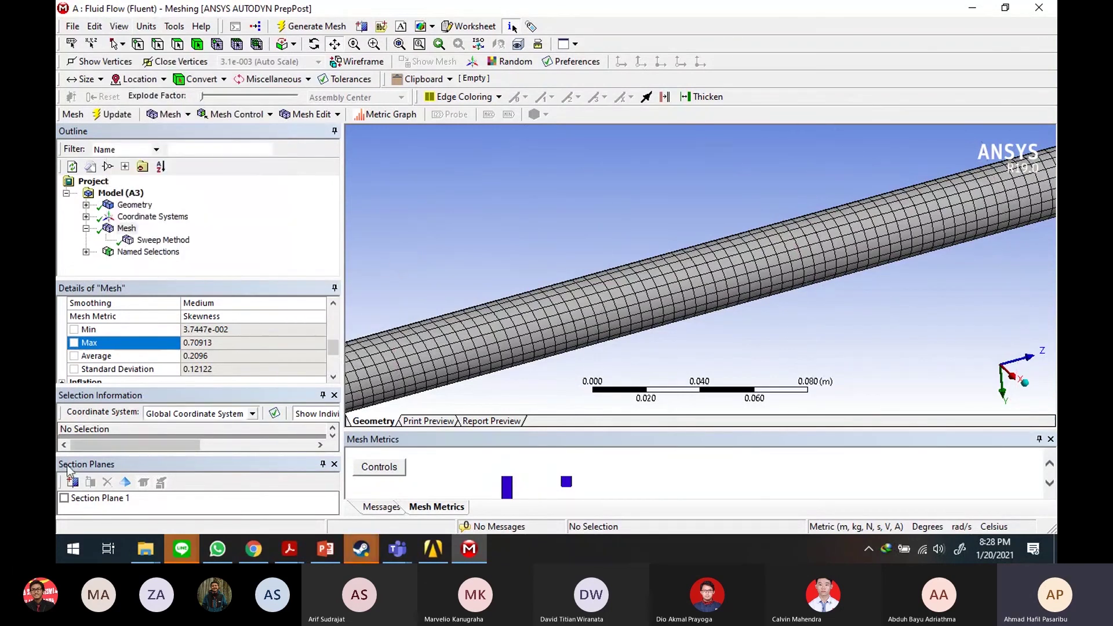
Step: Toggle the section plane on and off to compare the pipe's interior mesh with its outer mesh
left_click(65, 501)
left_click(65, 501)
scroll(567, 336, "down", 2)
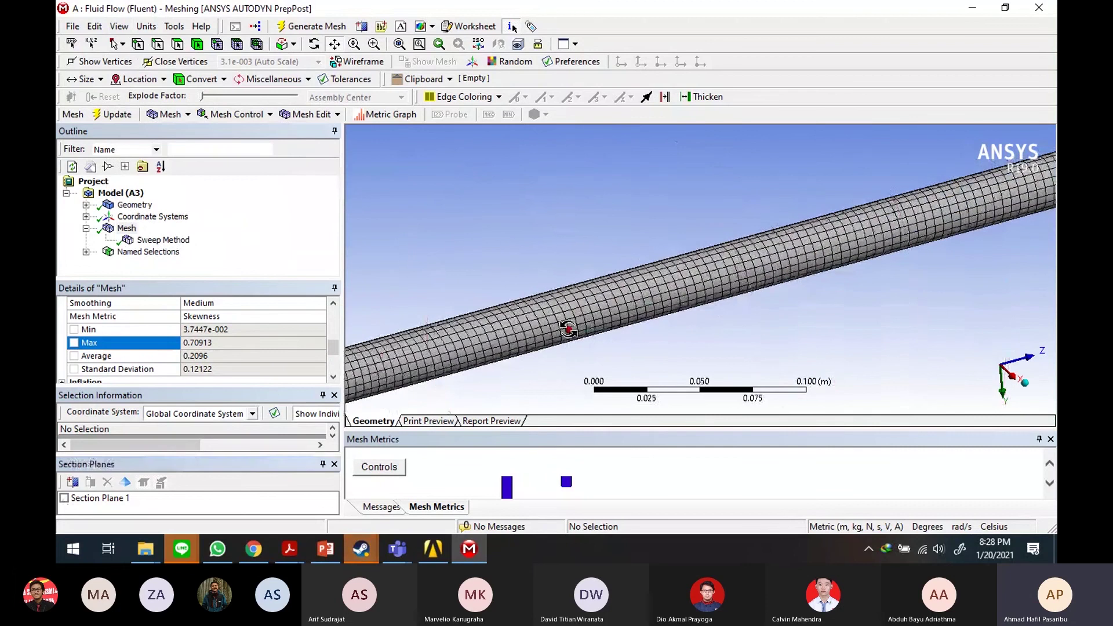
middle_click_drag(569, 329, 563, 394)
left_click(64, 501)
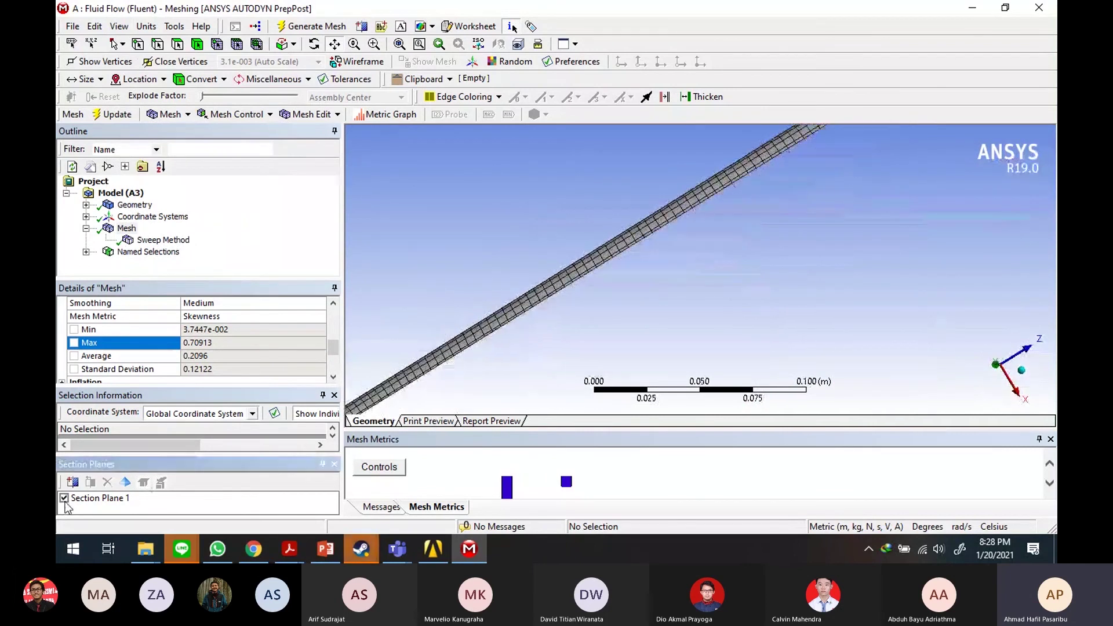
left_click(65, 501)
left_click(64, 499)
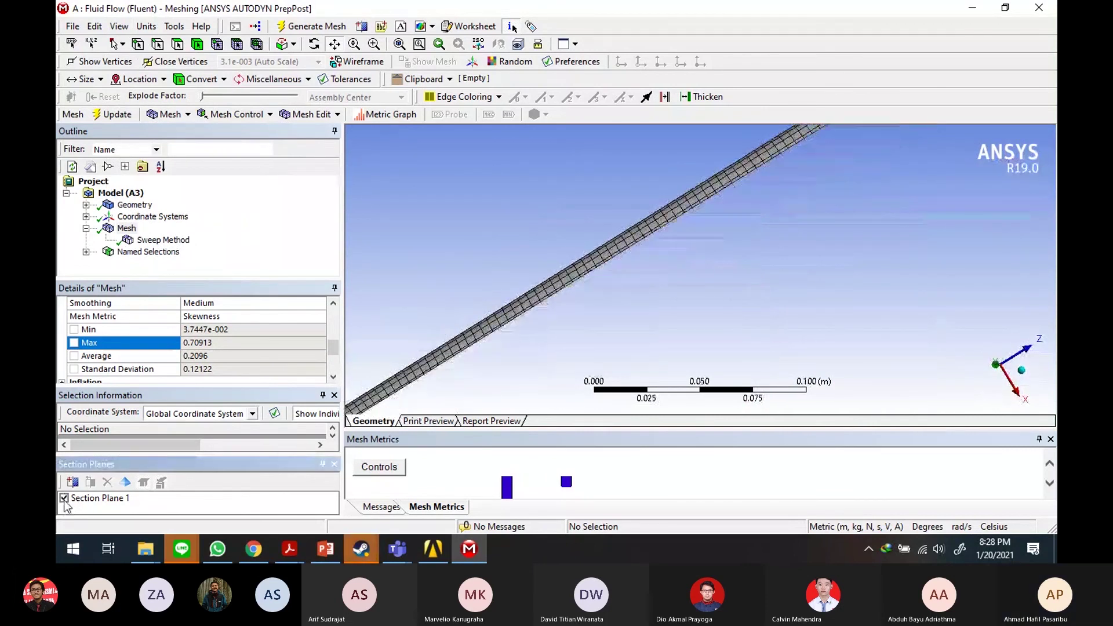
left_click(64, 499)
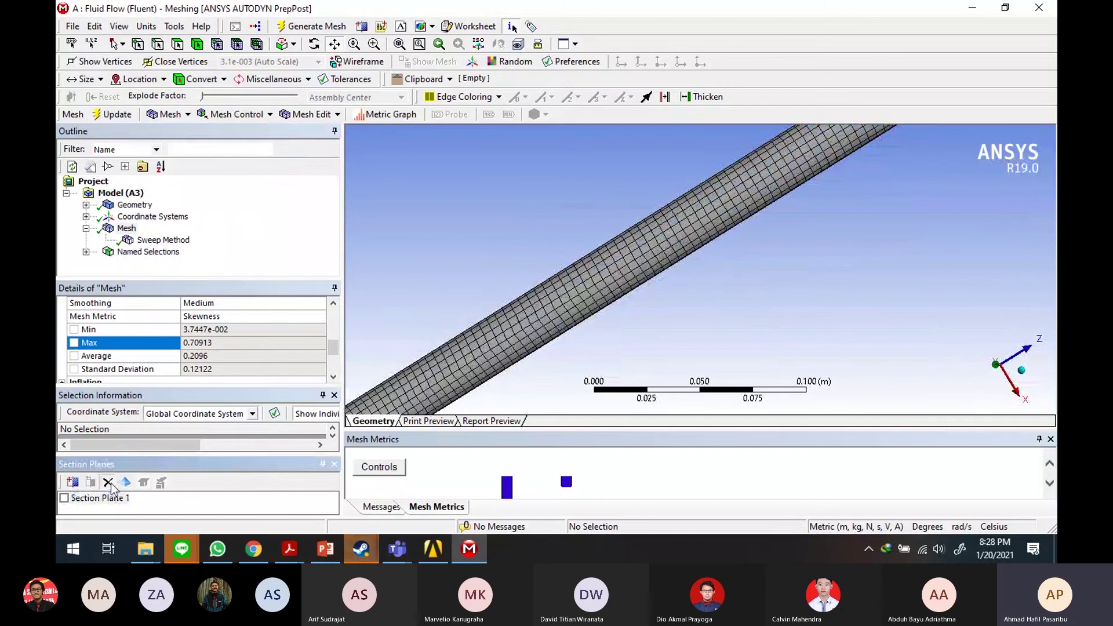
Step: Delete the section plane and review the outer mesh of the full pipe
left_click(111, 484)
scroll(634, 219, "up", 3)
mouse_move(634, 219)
left_mouse_down()
mouse_move(733, 149)
mouse_move(626, 228)
left_mouse_up()
scroll(627, 228, "down", 4)
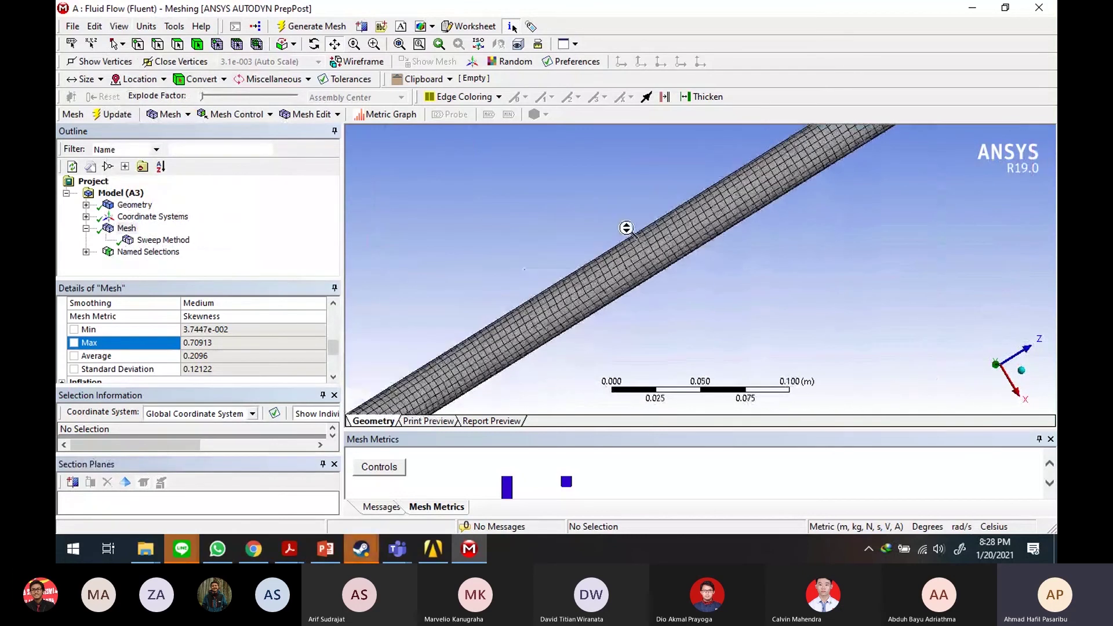
scroll(627, 228, "down", 2)
scroll(765, 248, "down", 2)
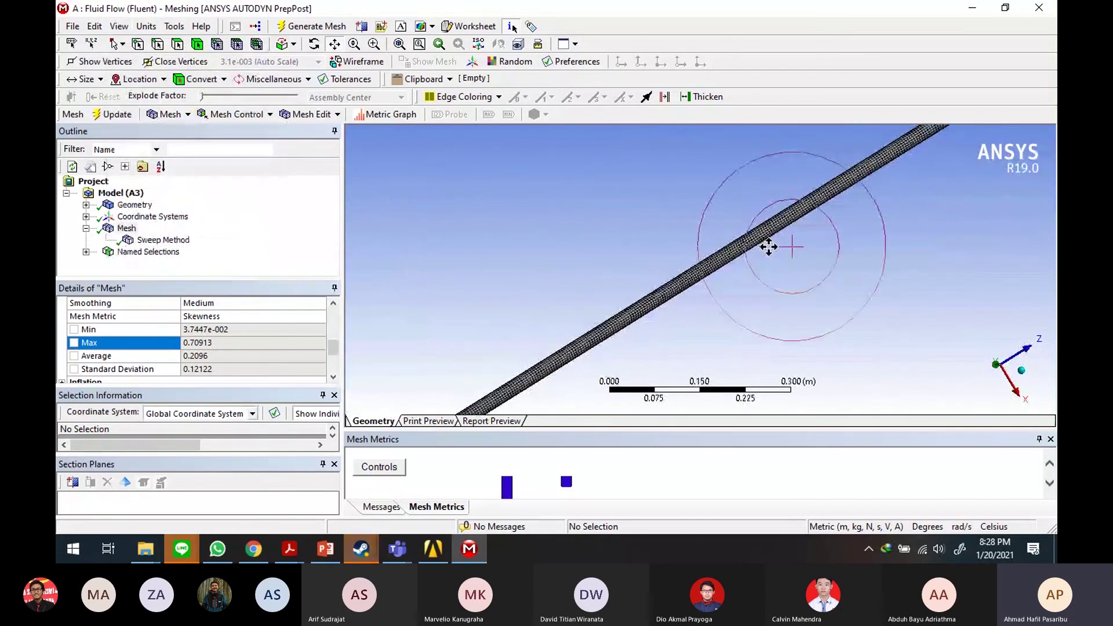
scroll(769, 247, "up", 5)
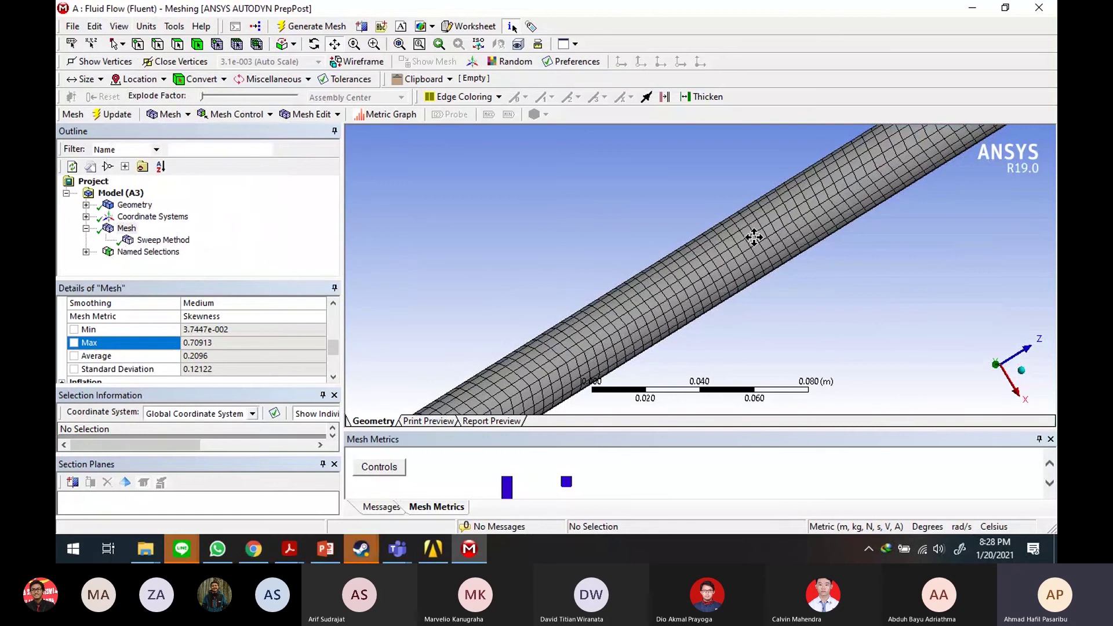
Step: Close Meshing, try to update the Mesh component of the Fluid Flow (Fluent) system in Workbench, and dismiss the error dialog
left_click(1039, 7)
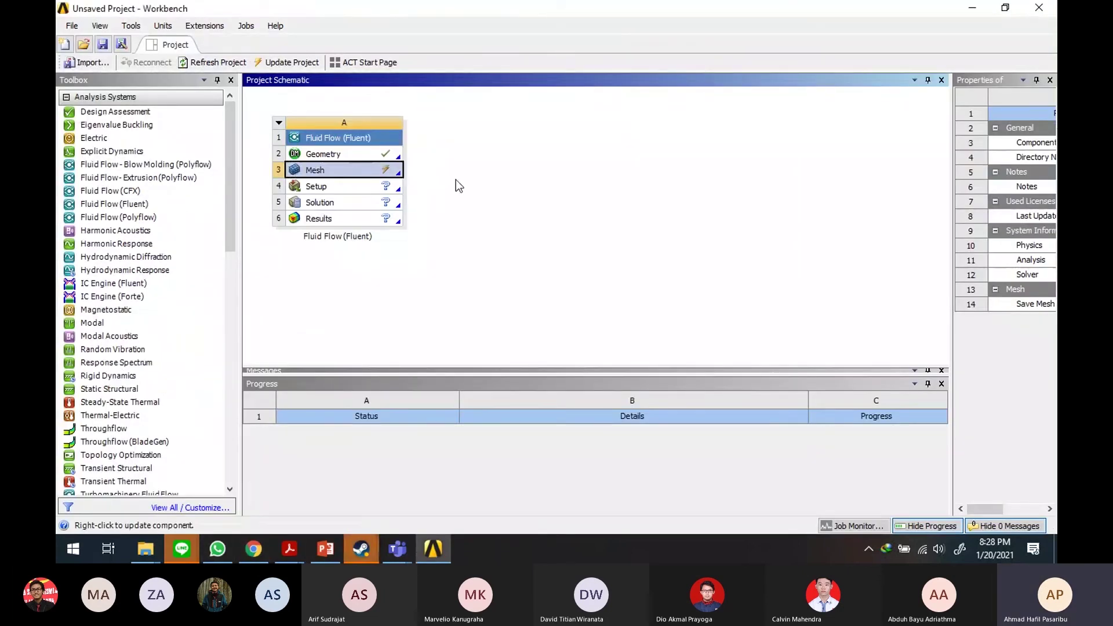
left_click(547, 181)
left_click(364, 173)
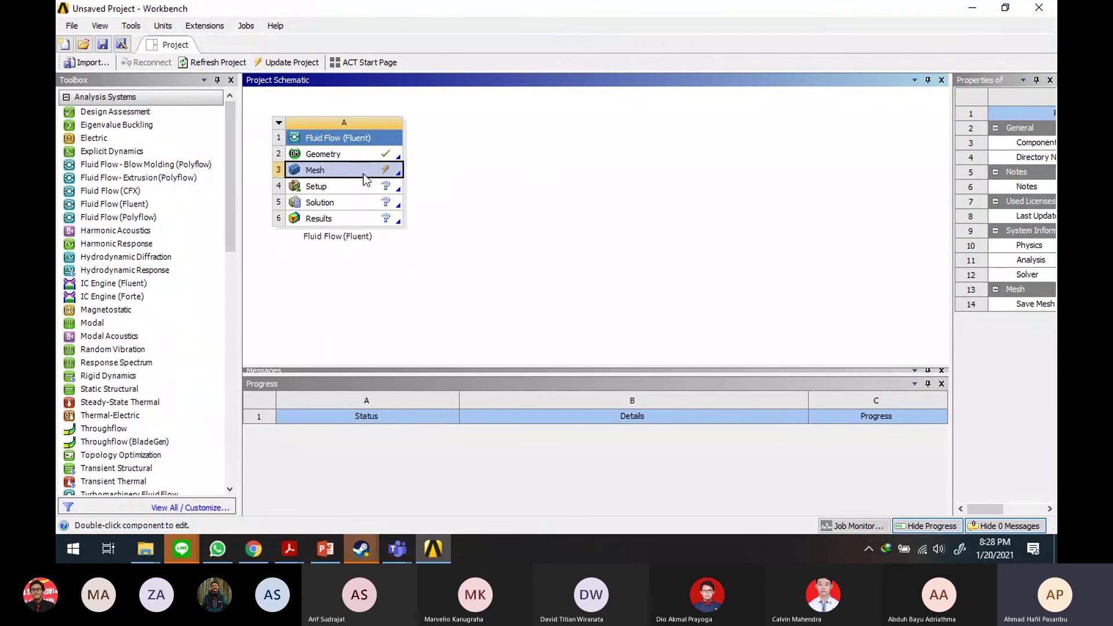
right_click(371, 171)
left_click(463, 164)
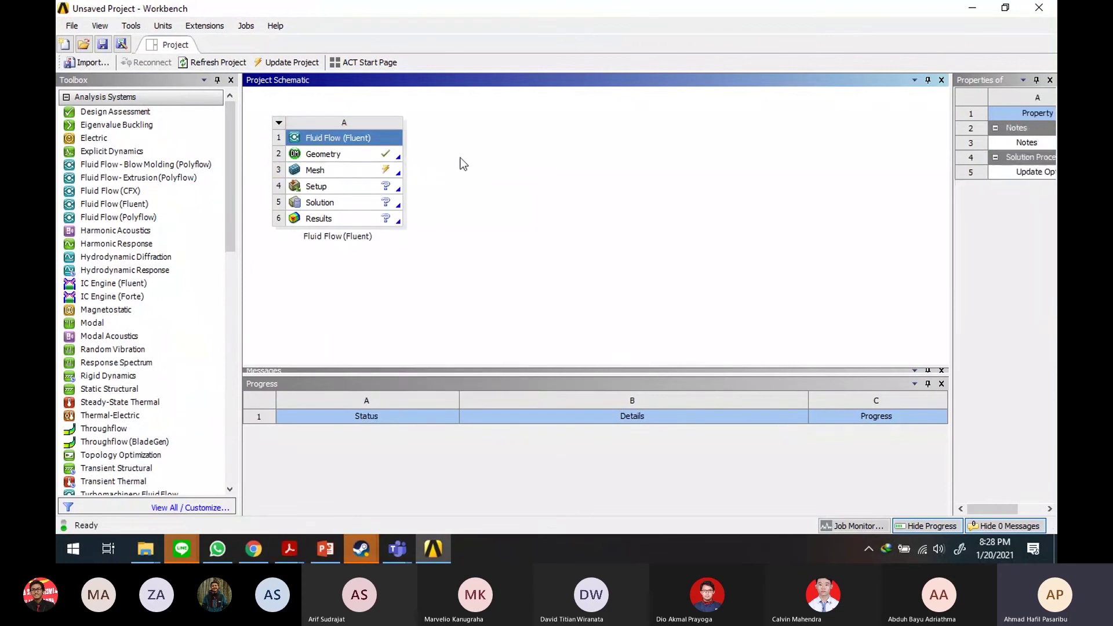
left_click(378, 168)
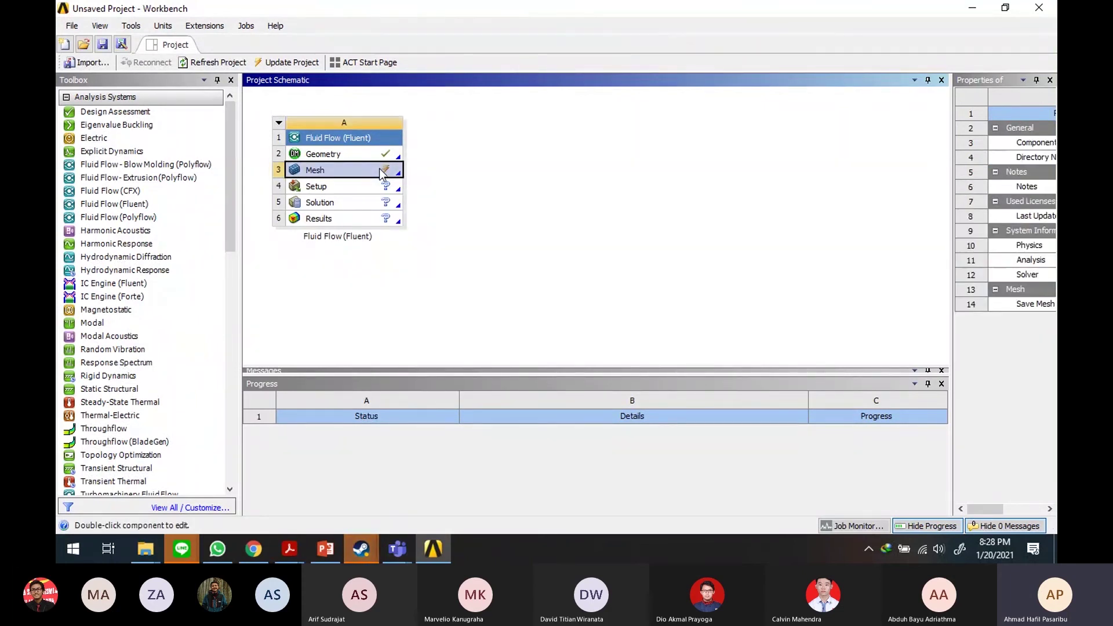
right_click(378, 169)
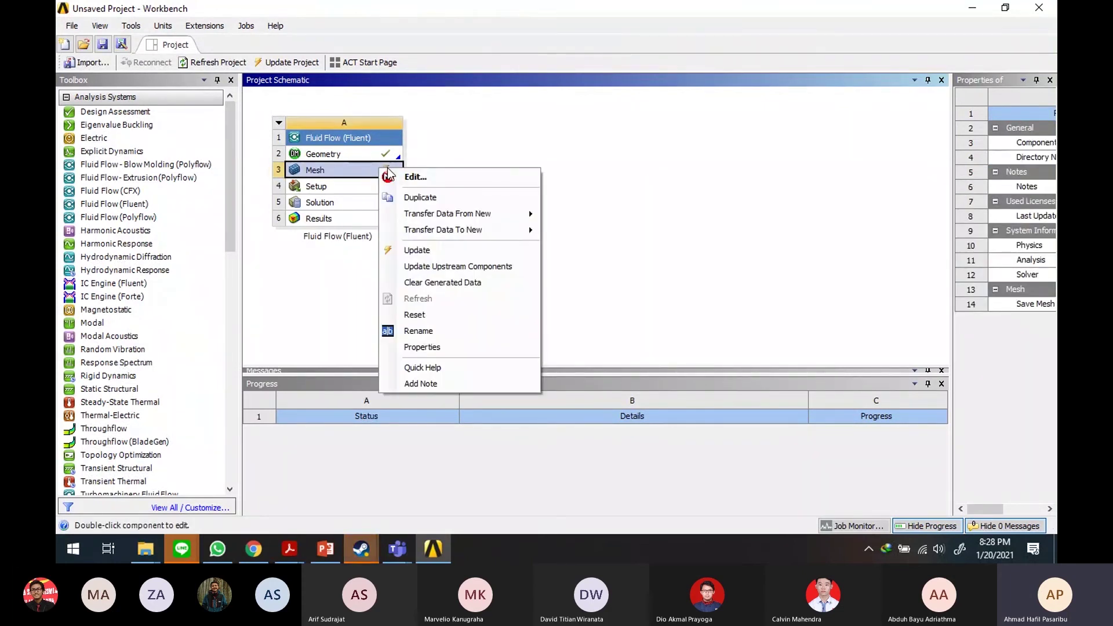
left_click(473, 250)
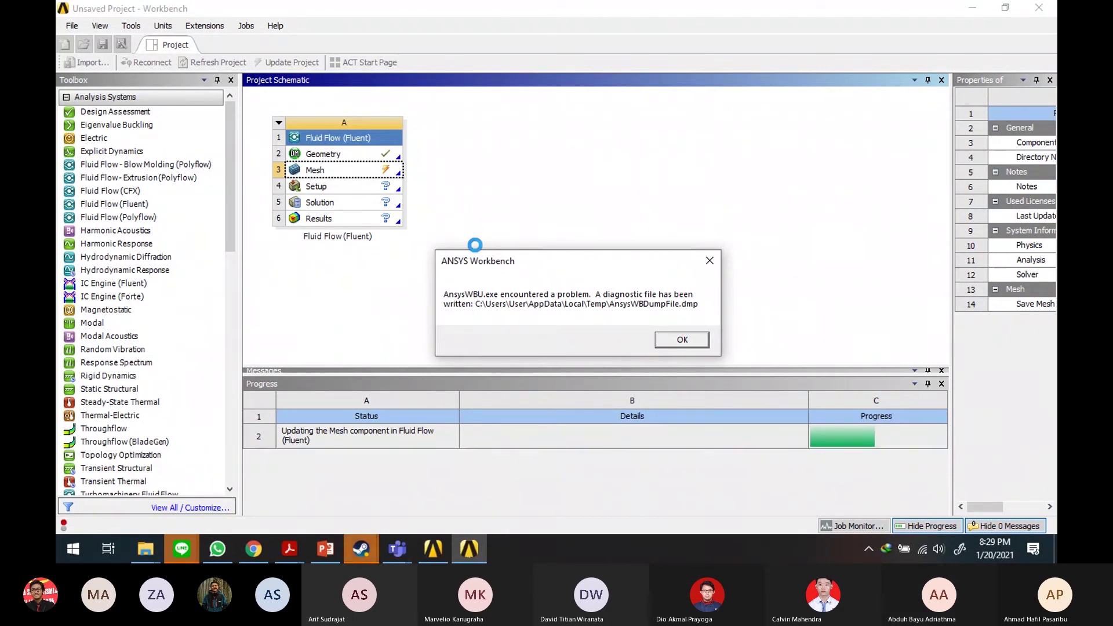
left_click(696, 341)
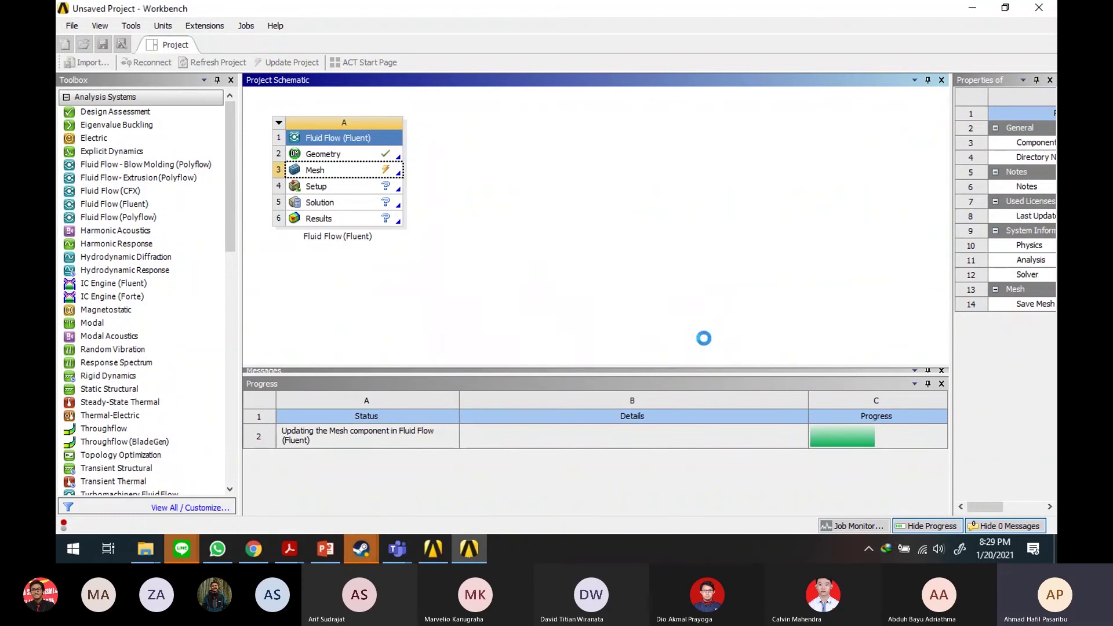
mouse_move(147, 553)
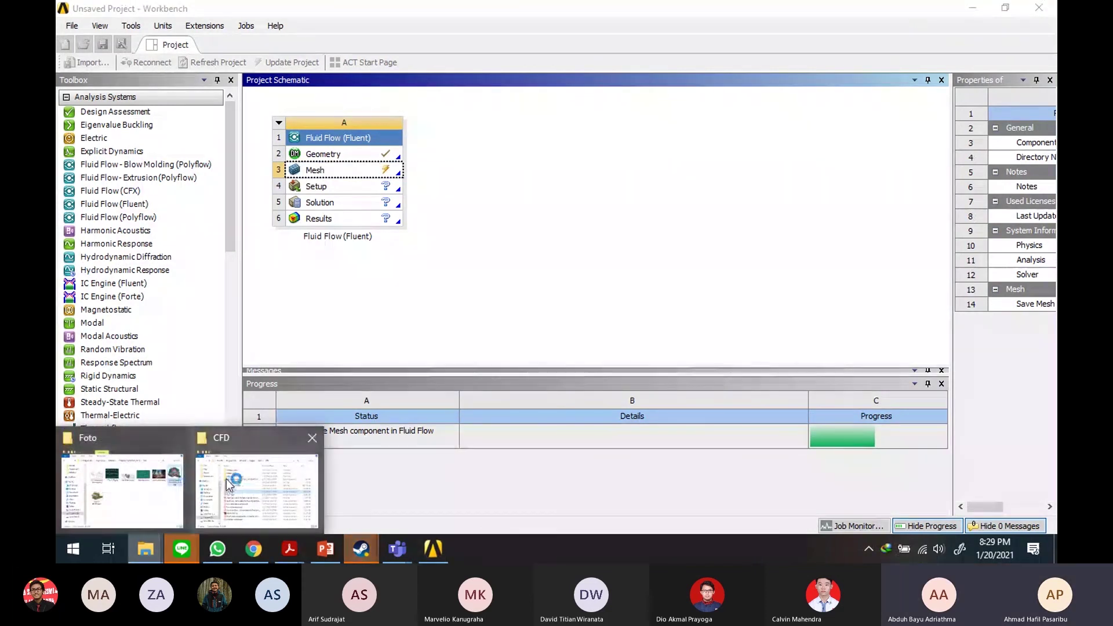
left_click(156, 492)
left_click(228, 263)
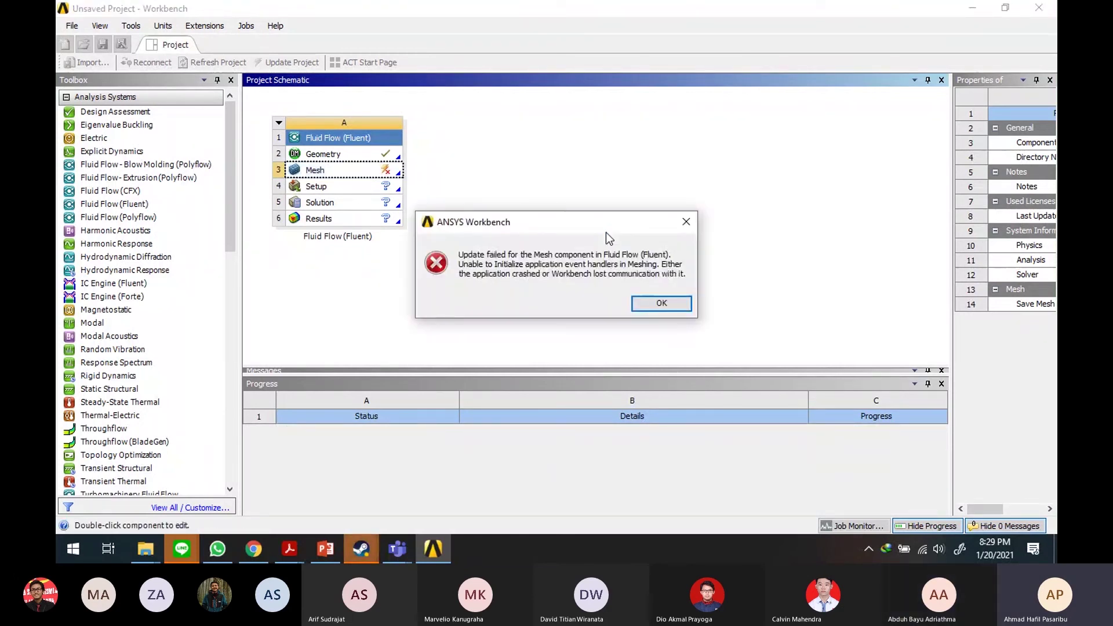
Step: Dismiss the mesh update error and reopen the Mesh component of the Fluid Flow (Fluent) system for editing in Meshing
left_click(686, 221)
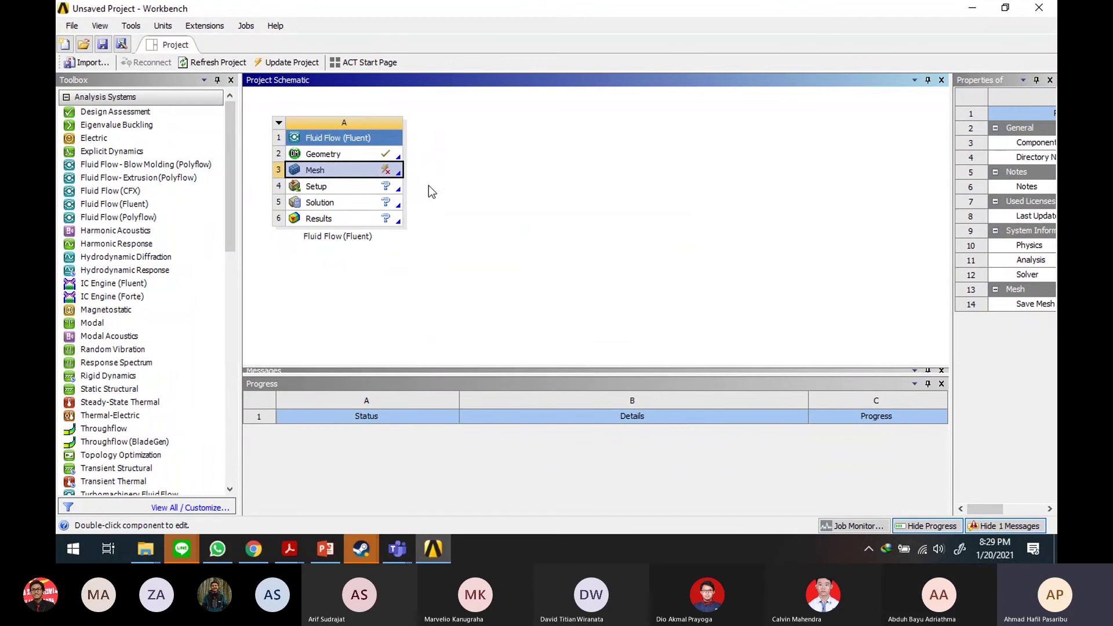
right_click(374, 169)
left_click(474, 134)
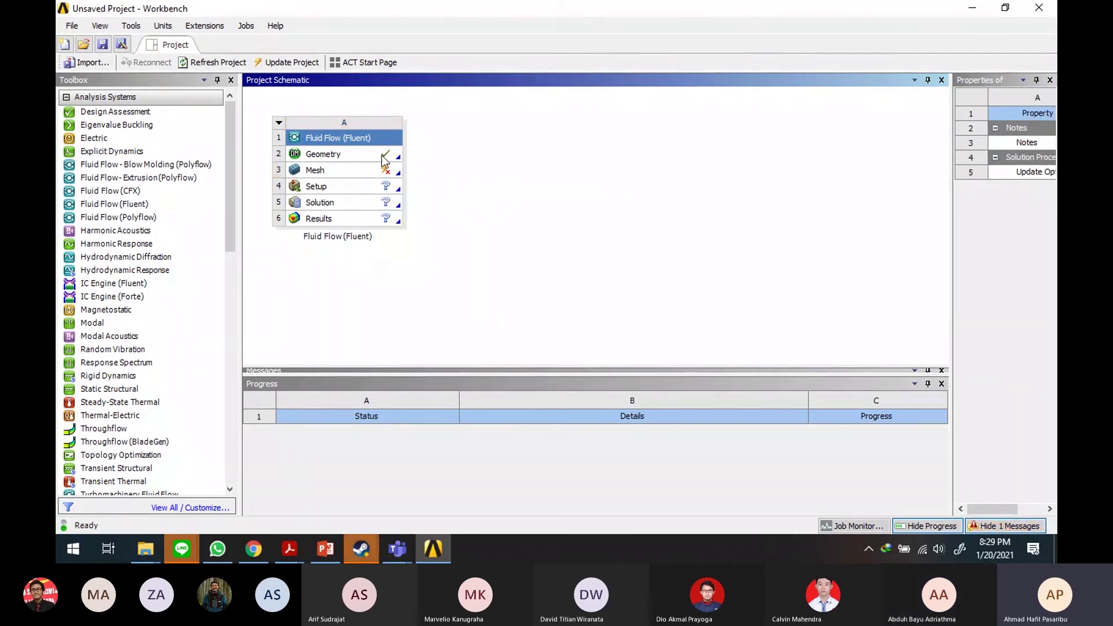
right_click(371, 170)
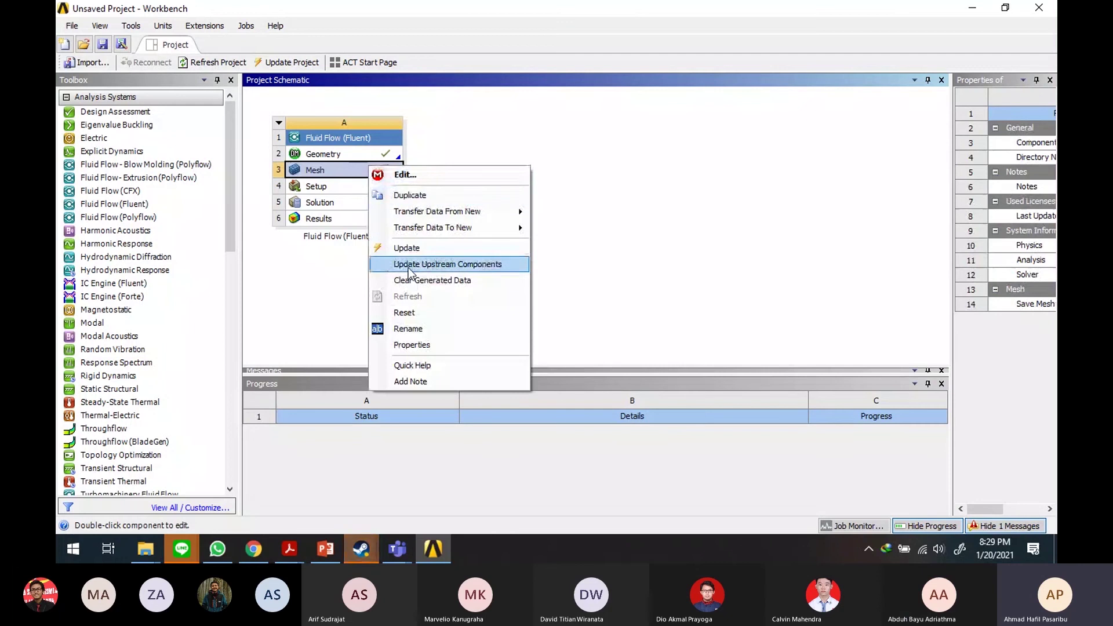
left_click(431, 177)
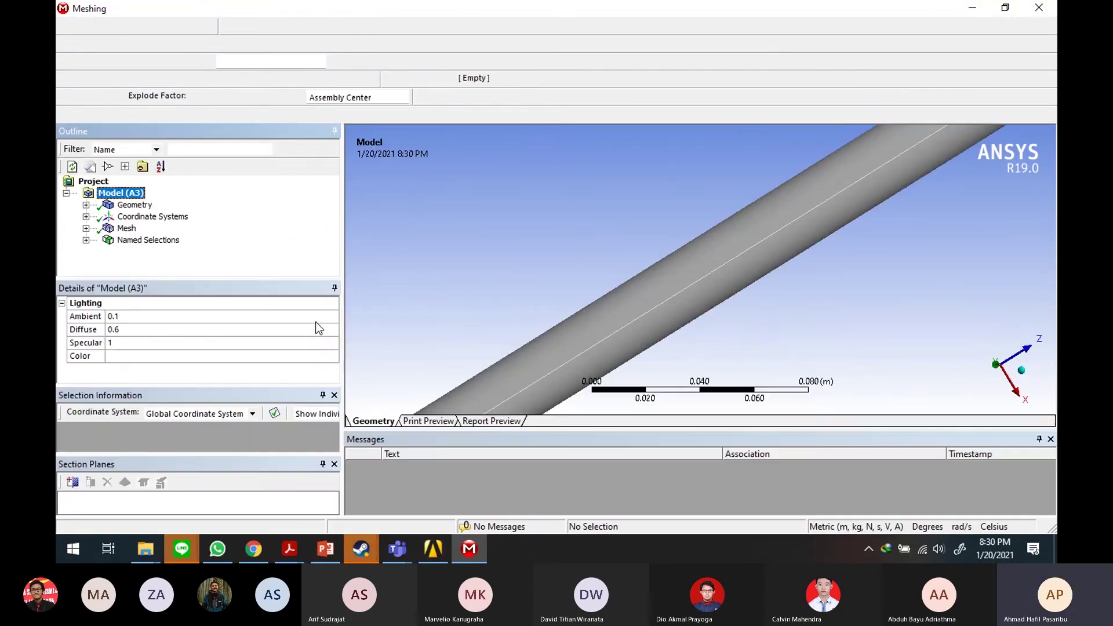
Step: Open the mesh's quality details for the Skewness metric and enlarge the Mesh Metrics graph to examine the element distribution
left_click(86, 228)
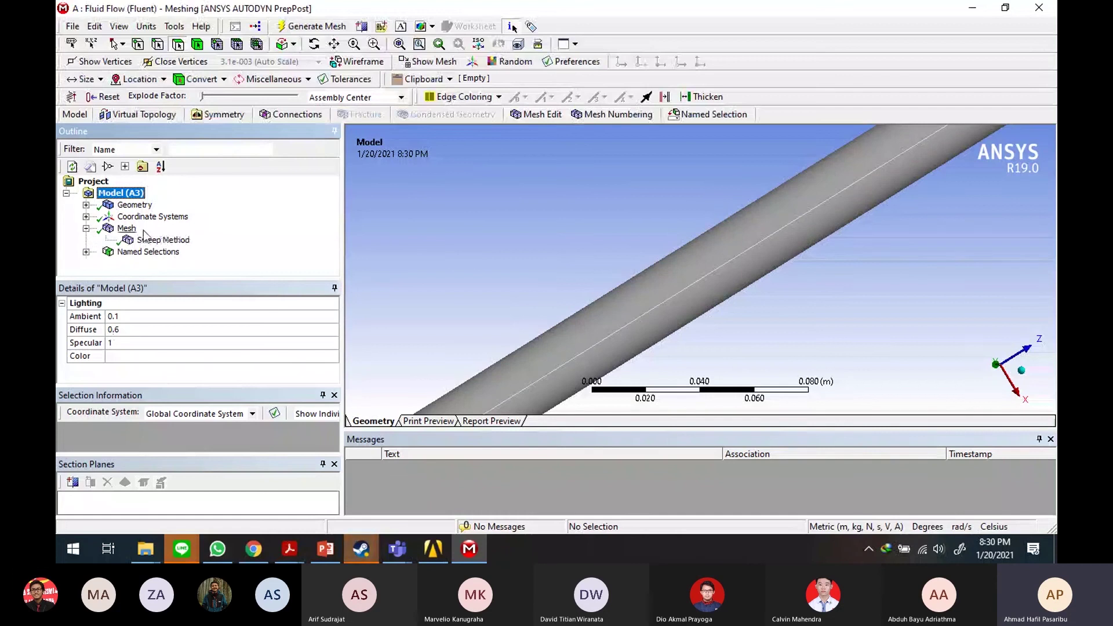
left_click(127, 228)
scroll(116, 337, "down", 3)
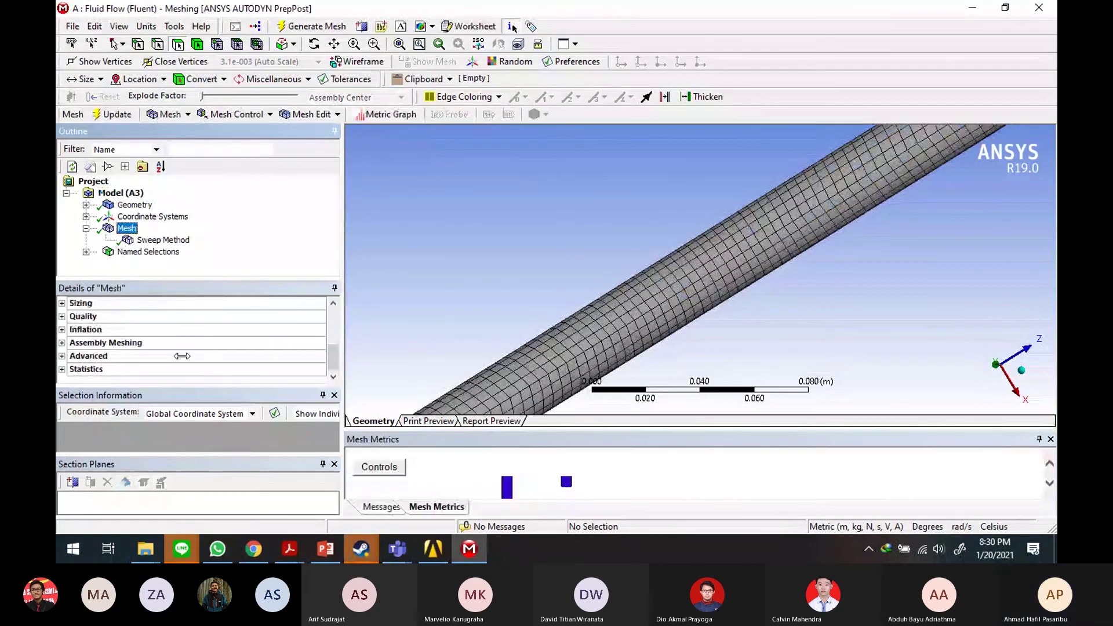
double_click(72, 317)
scroll(245, 351, "down", 3)
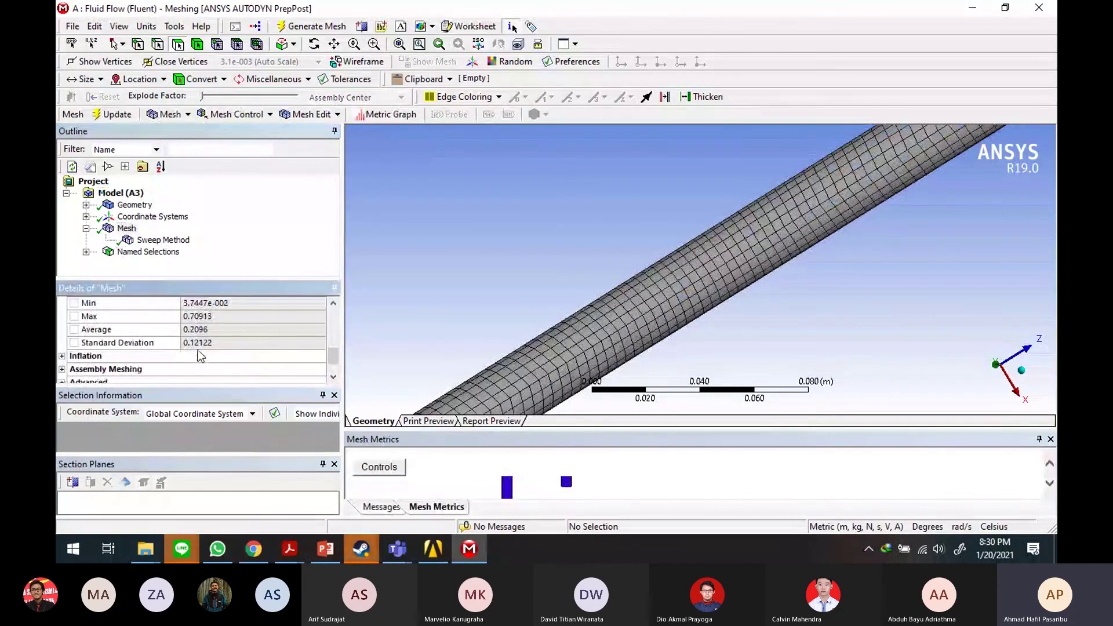
scroll(161, 356, "up", 3)
left_click(255, 366)
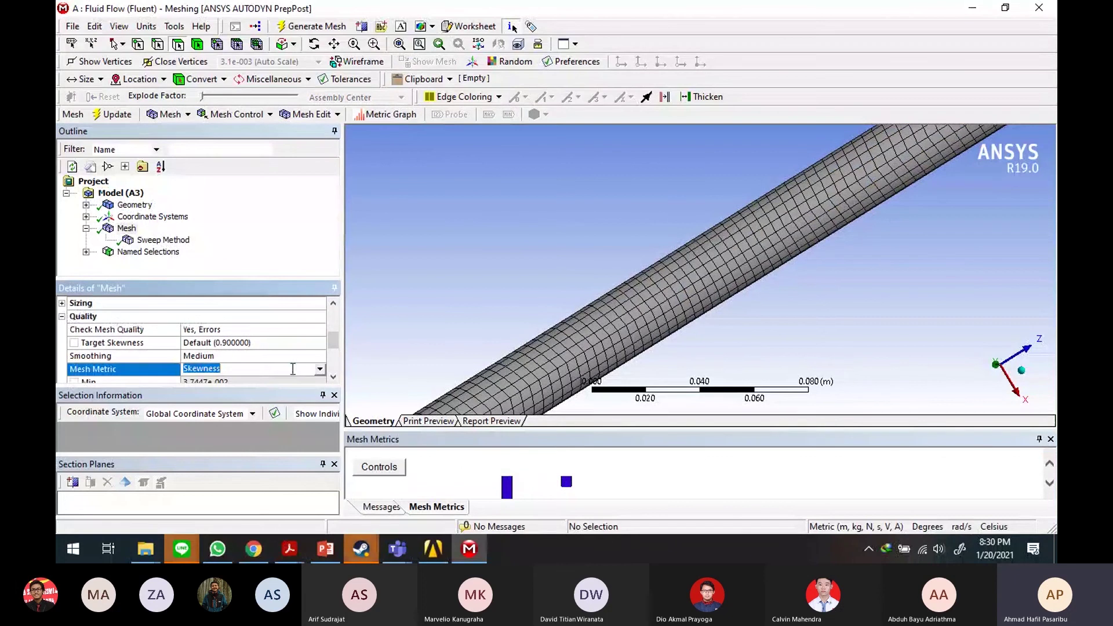
left_click_drag(332, 338, 332, 350)
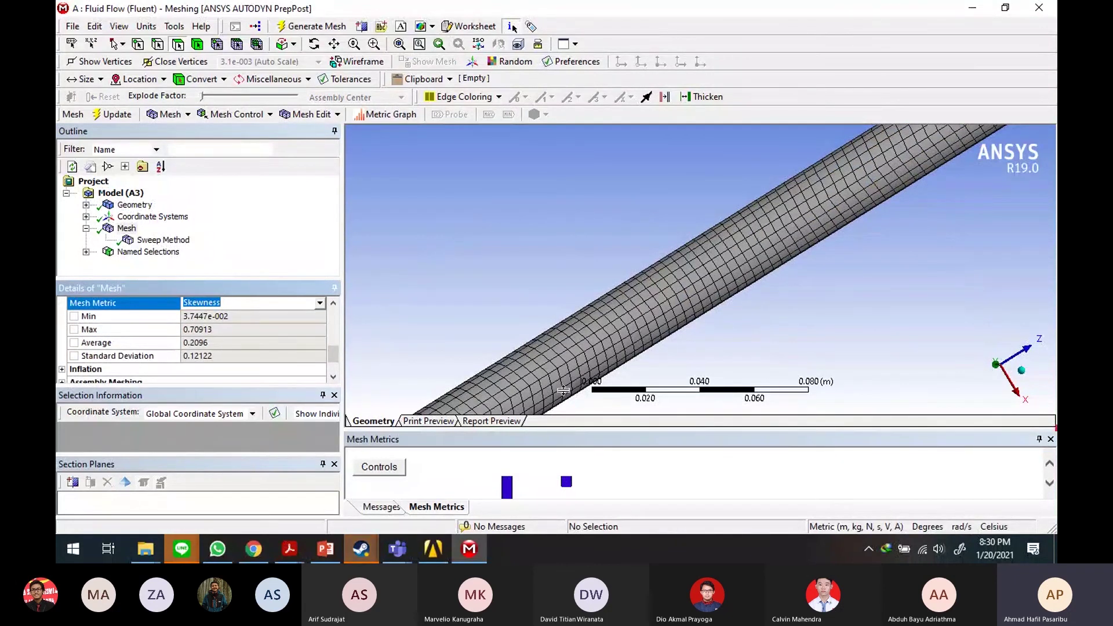
left_click_drag(561, 306, 563, 306)
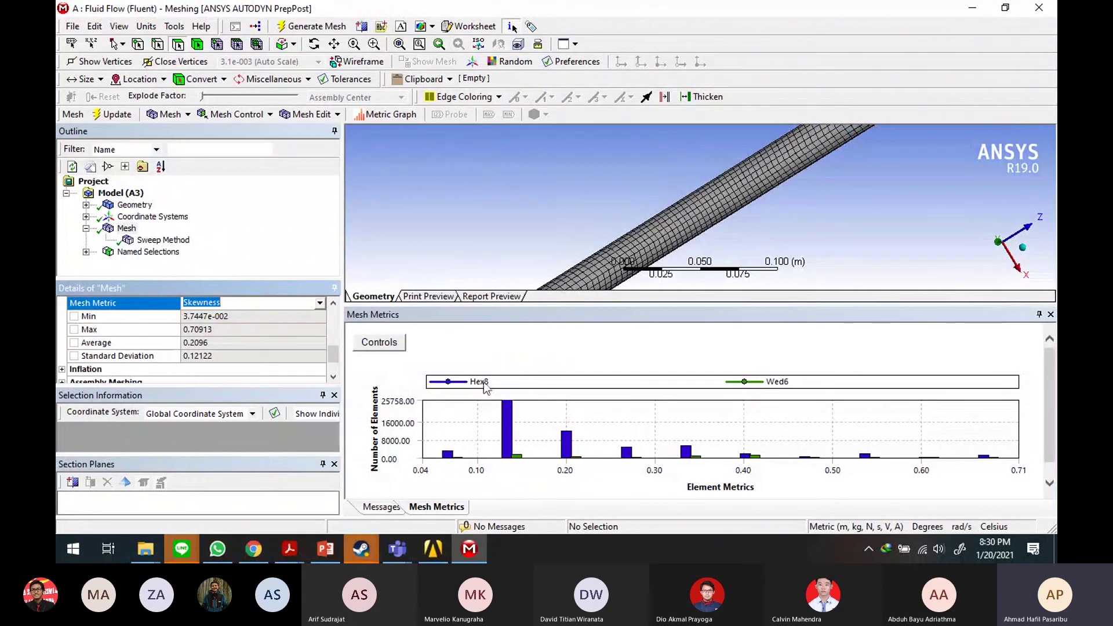
scroll(816, 256, "up", 1)
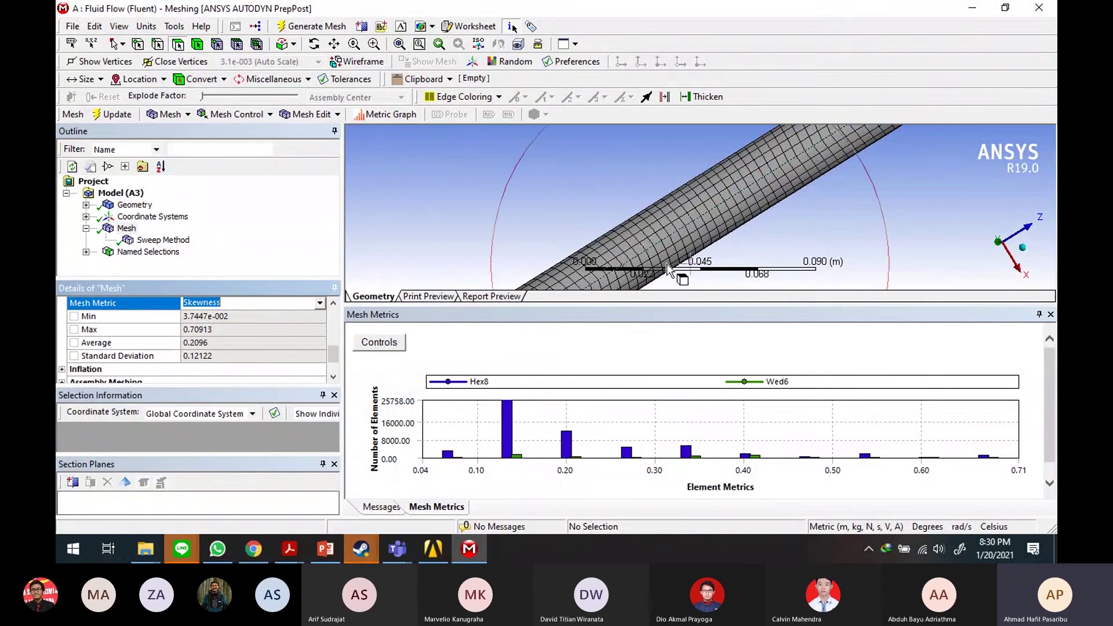
scroll(676, 273, "down", 1)
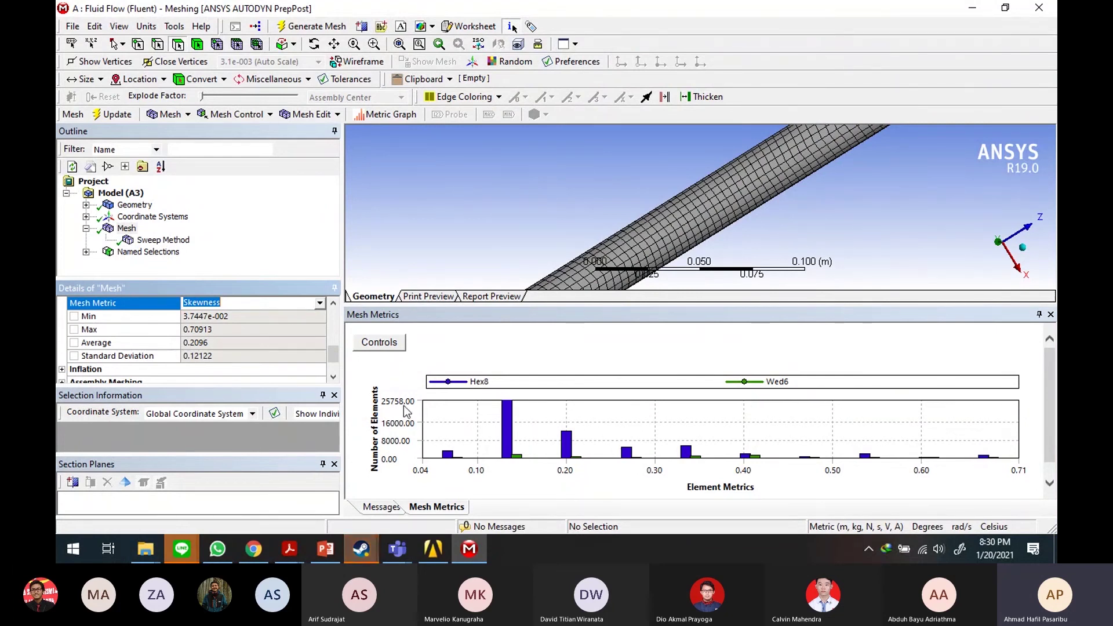
Step: Isolate the Hex8 elements of the tallest skewness bar and the three Hex8 bars after it to examine where they lie in the pipe
left_click(506, 432)
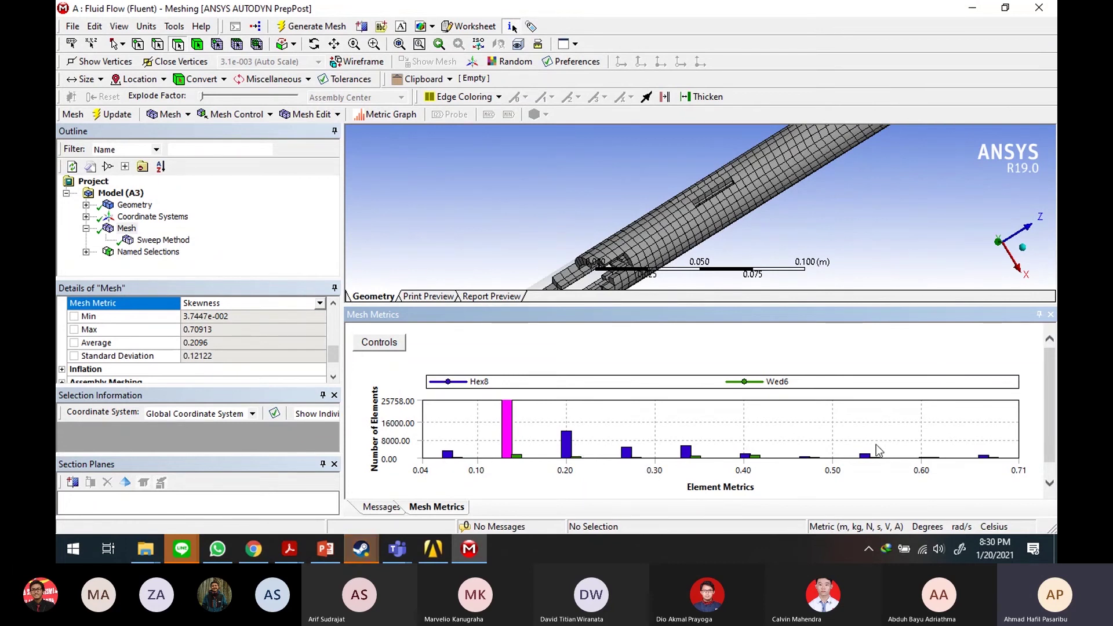
scroll(685, 213, "up", 5)
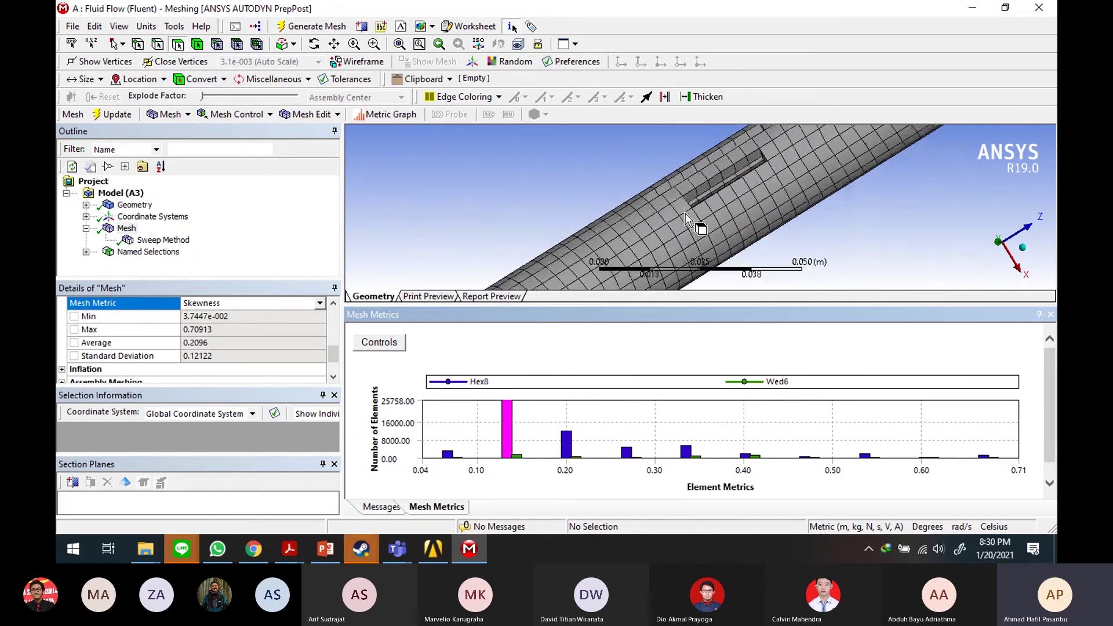
scroll(695, 222, "down", 5)
left_click(566, 446)
left_click(626, 453)
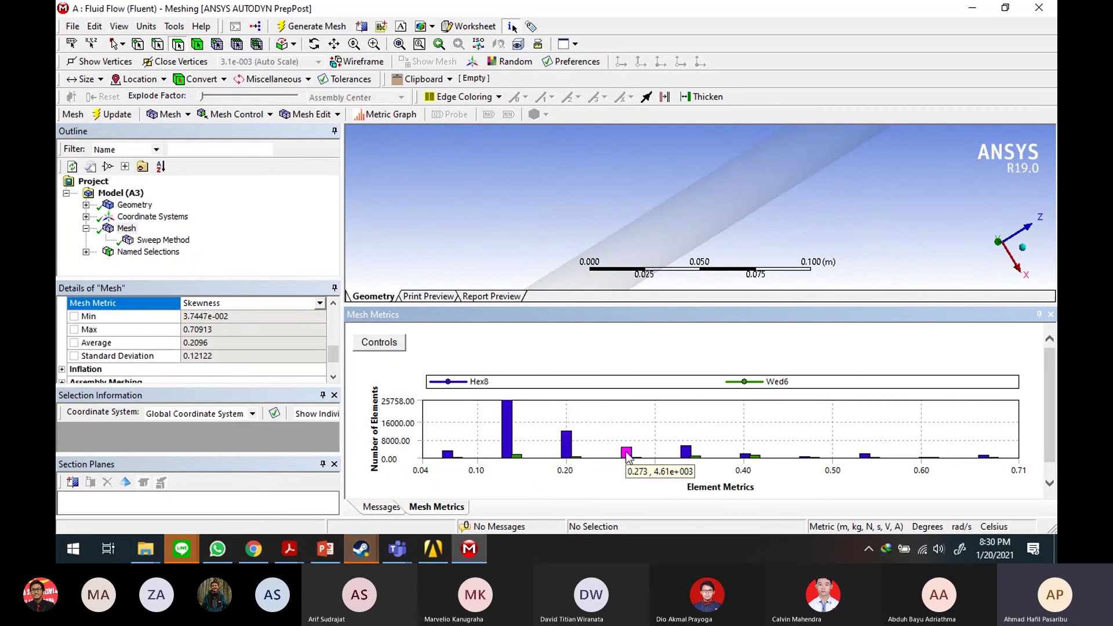
left_click(686, 454)
scroll(712, 272, "down", 4)
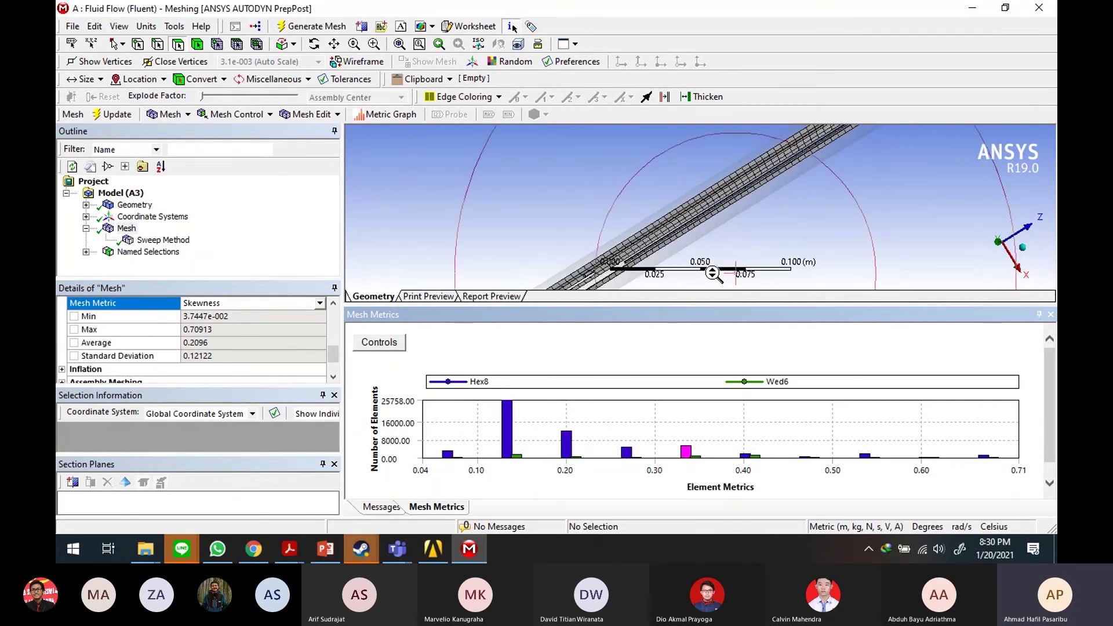
scroll(717, 251, "up", 3)
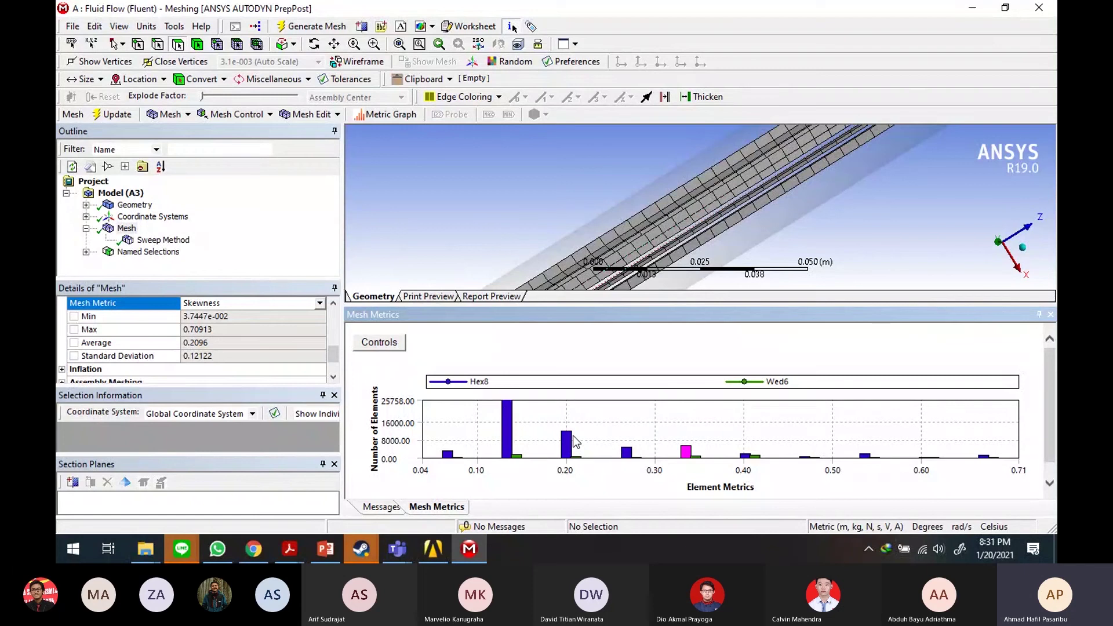
Step: Compare the Hex8 elements in the skewness bars from about 0.20 to 0.34 again, inspecting the last group from another angle
left_click(567, 444)
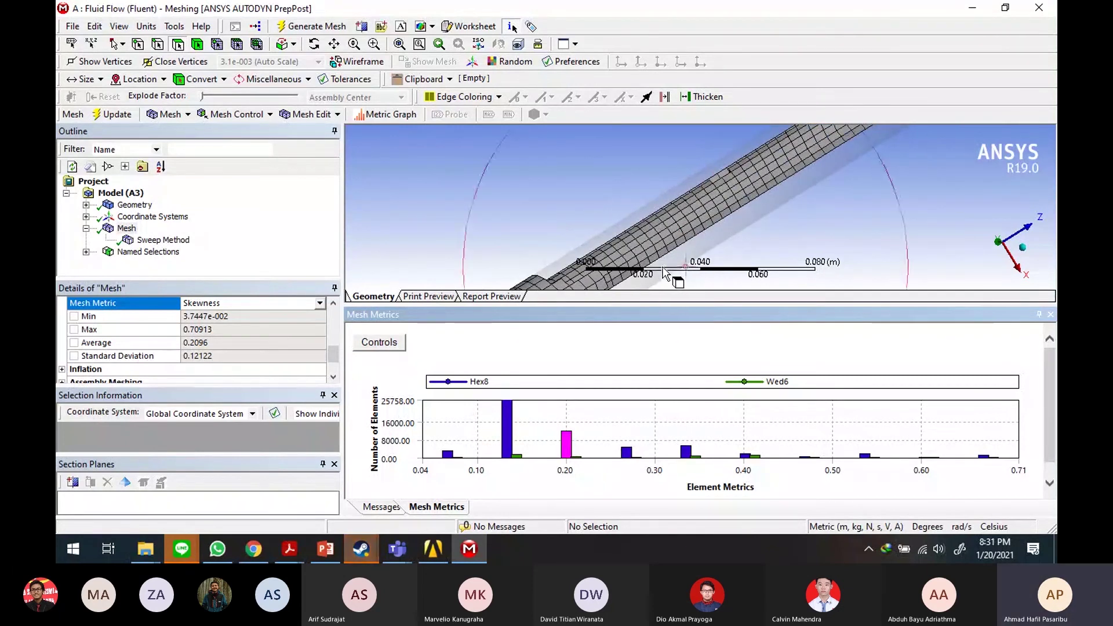
left_click(626, 452)
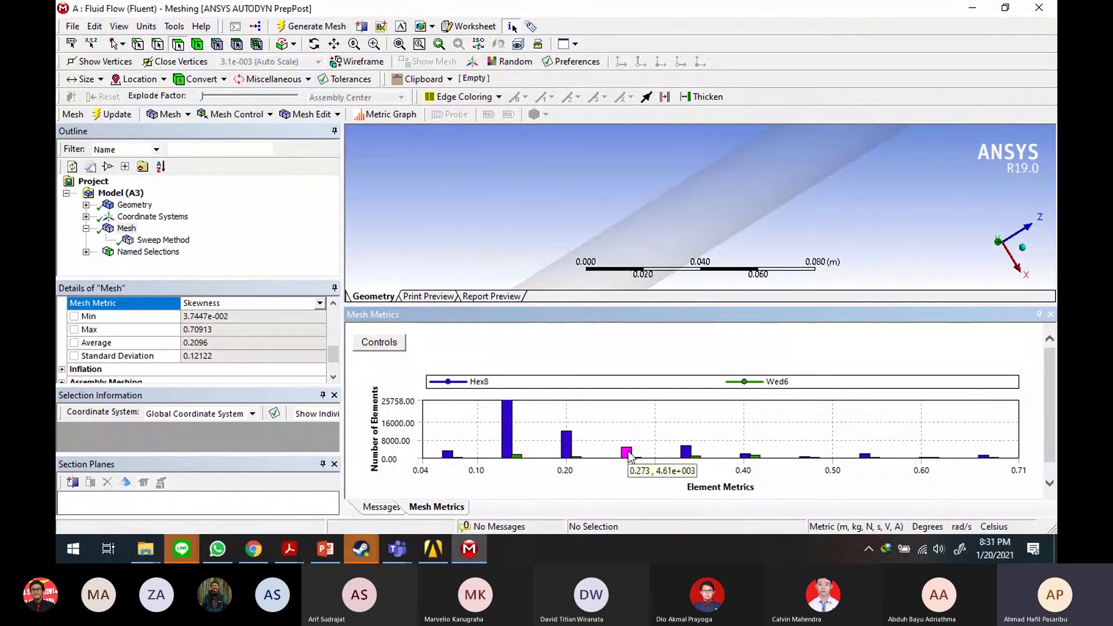
left_click(690, 451)
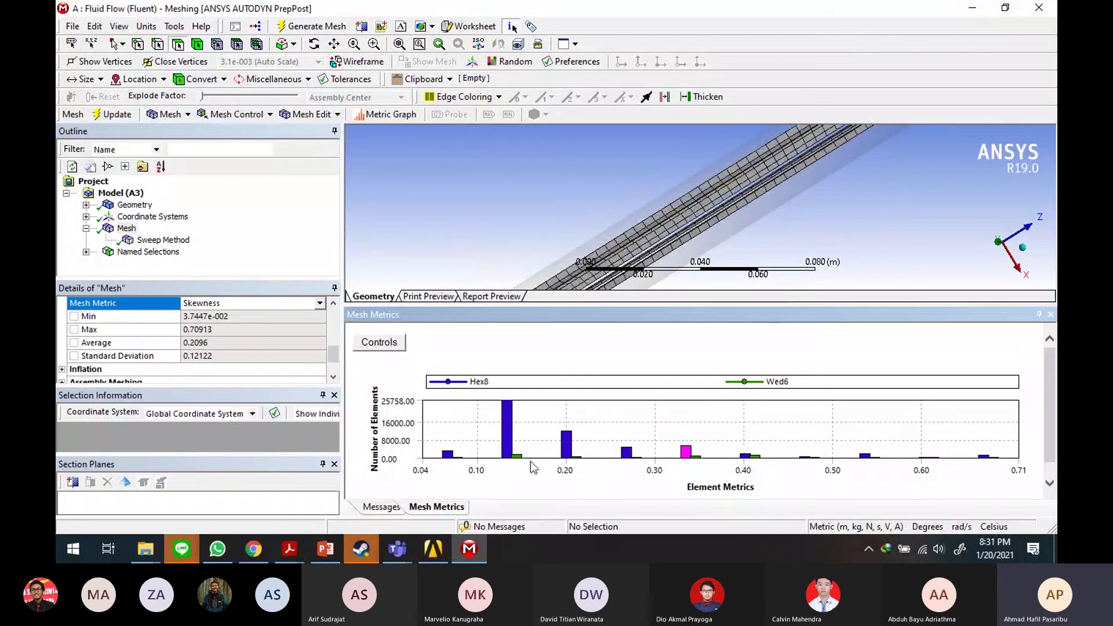
scroll(687, 232, "down", 1)
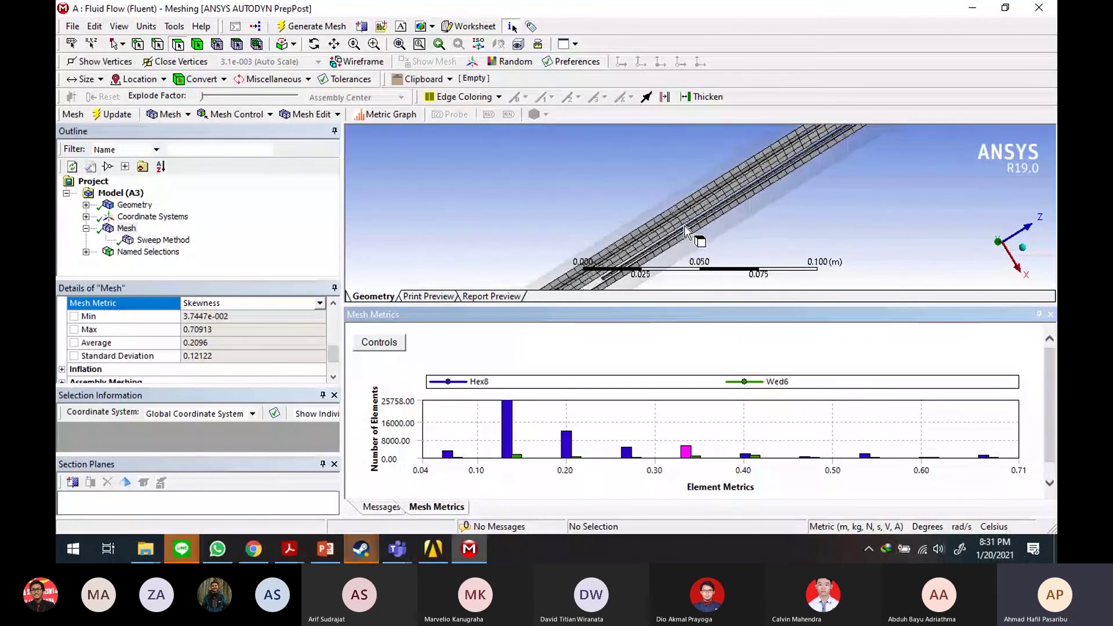
middle_click_drag(685, 226, 782, 240)
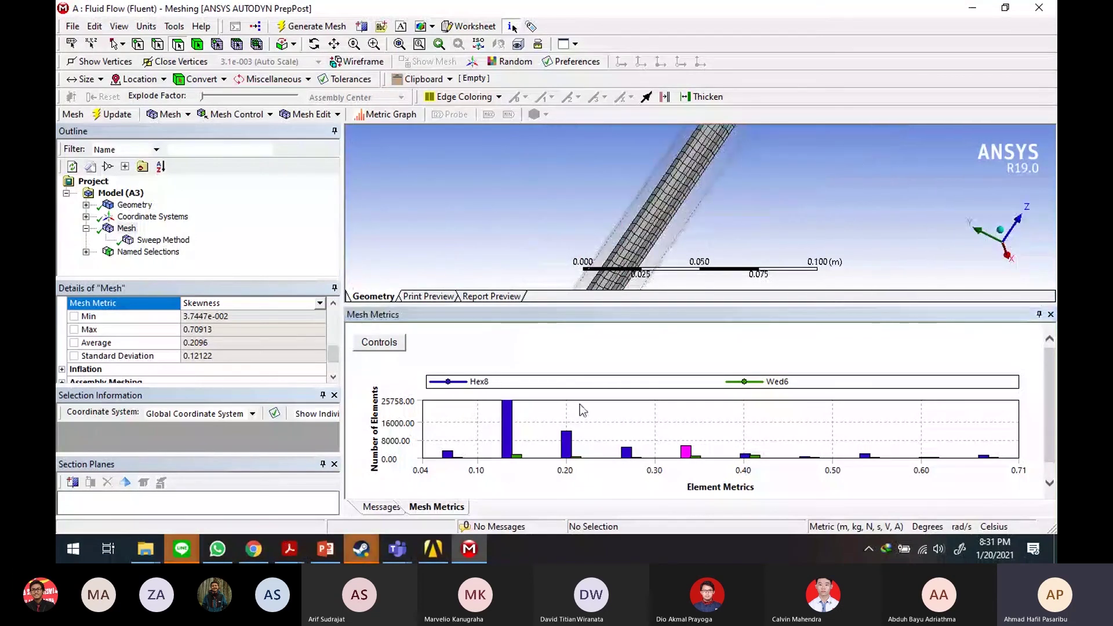
scroll(658, 225, "up", 4)
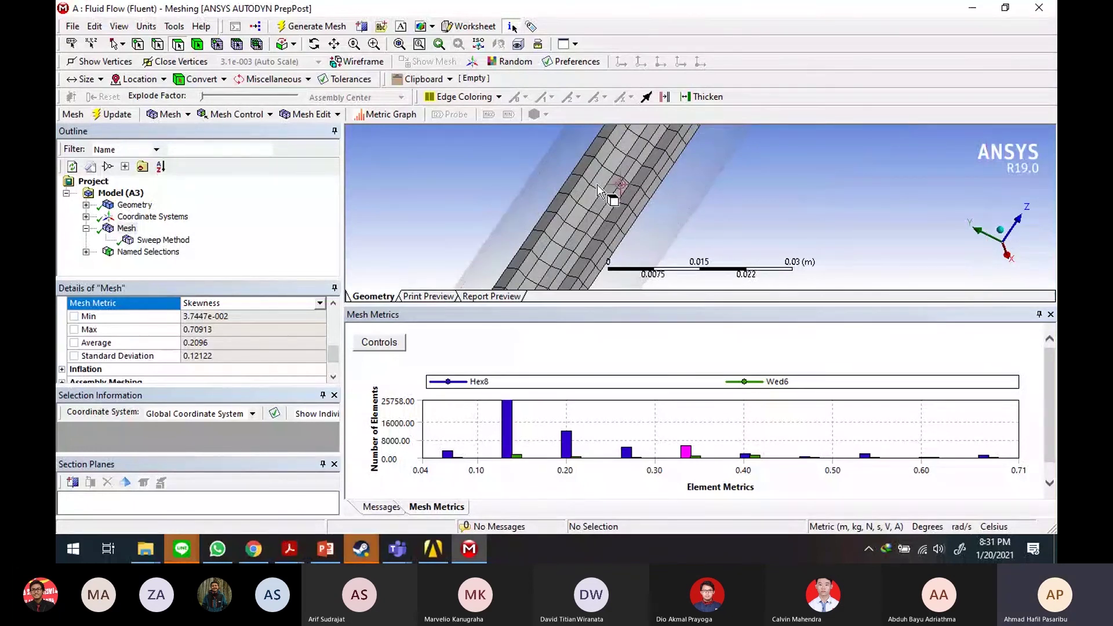
scroll(696, 184, "down", 2)
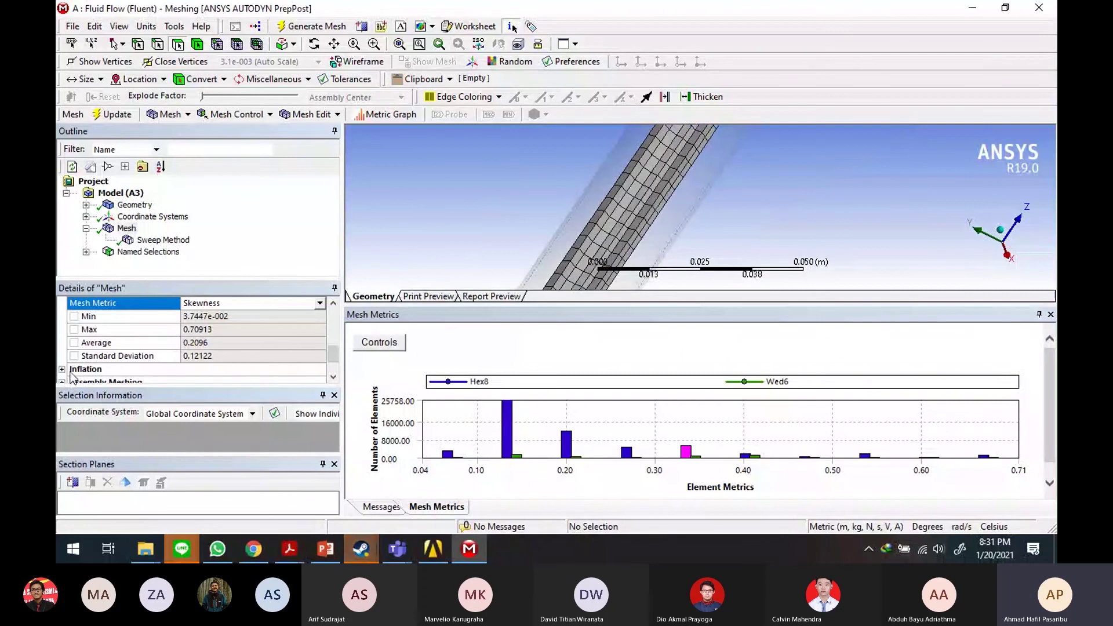
right_click(129, 230)
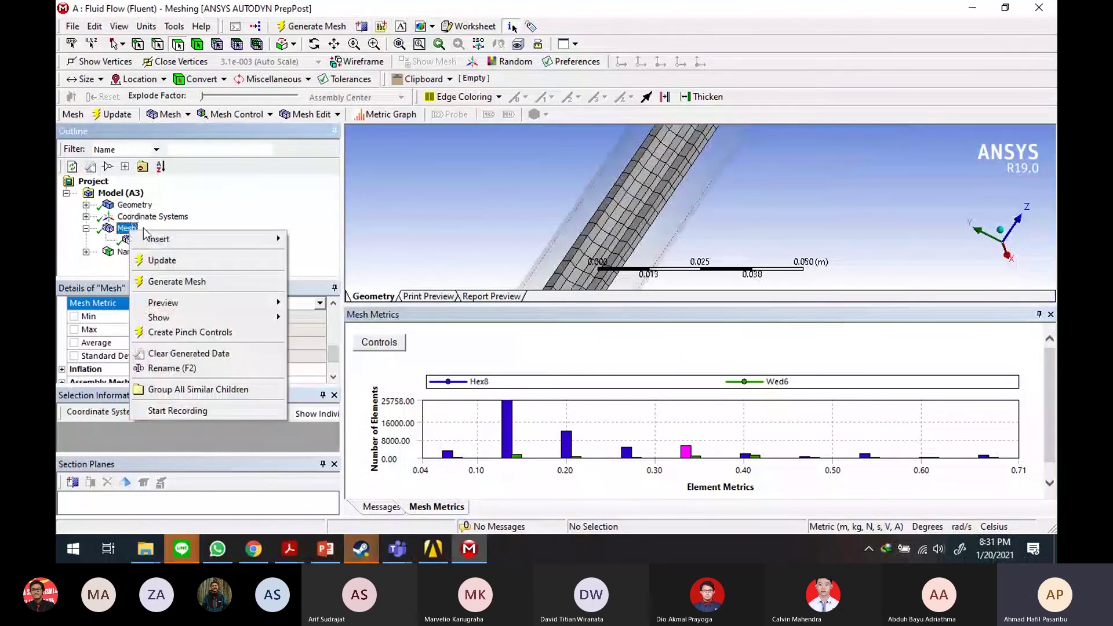
mouse_move(155, 237)
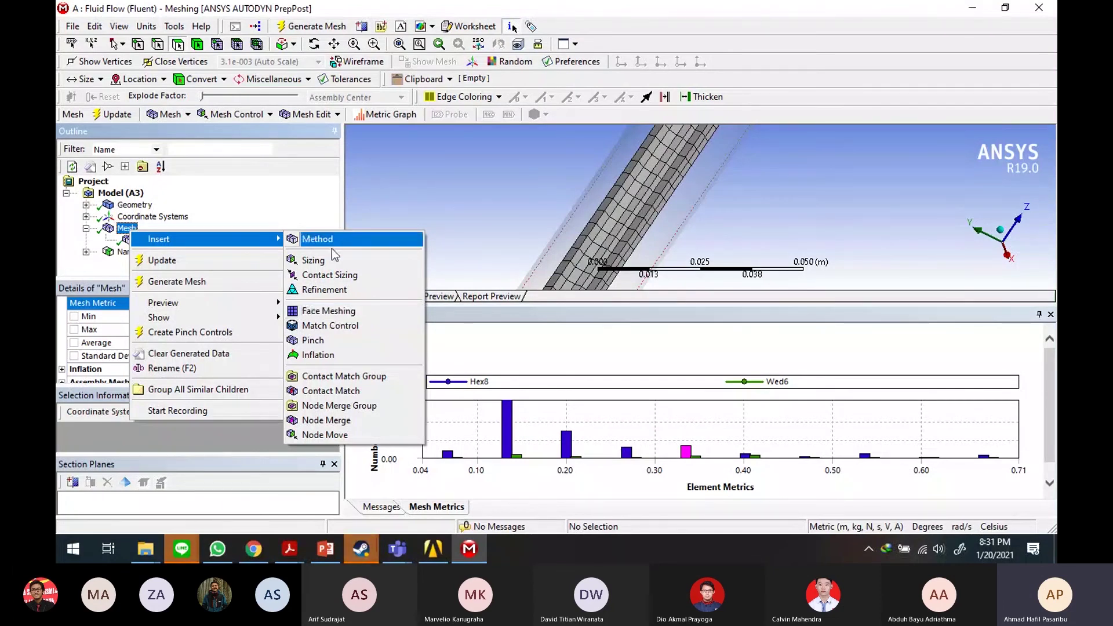
left_click(318, 239)
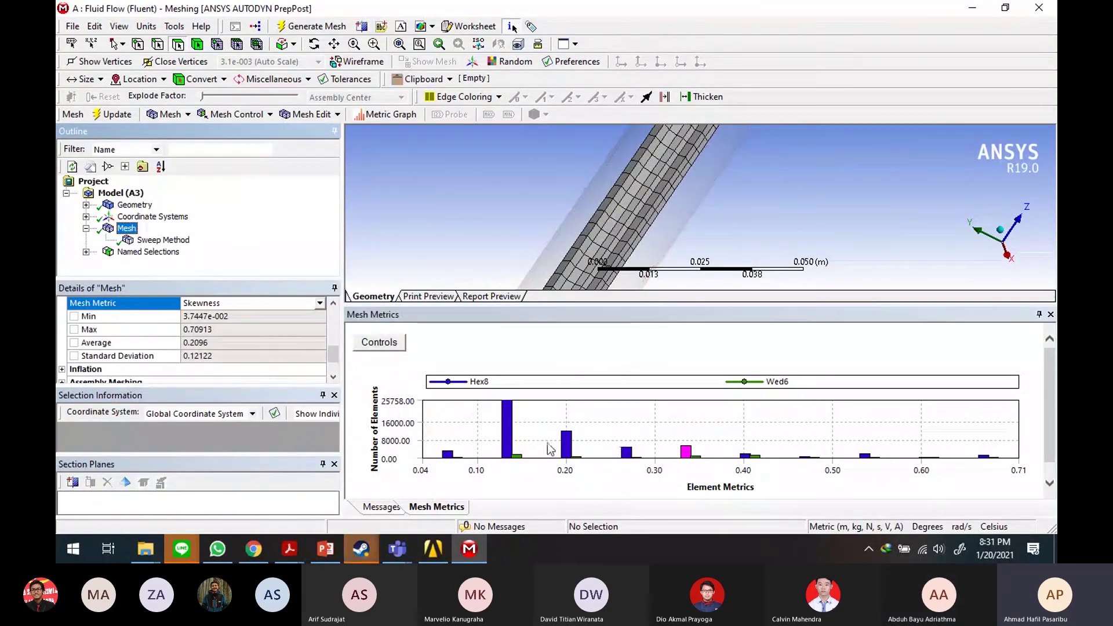
Step: Isolate the Hex8 elements of the lowest-skewness bar and examine their location in the pipe
left_click(454, 456)
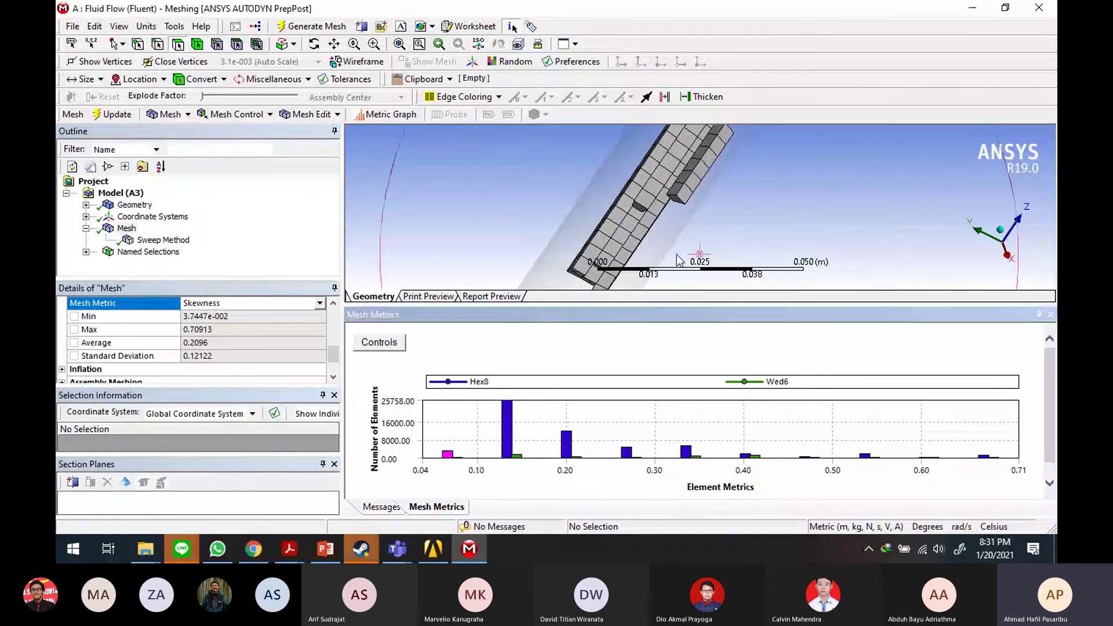
scroll(679, 261, "down", 3)
scroll(226, 325, "up", 10)
left_click(202, 332)
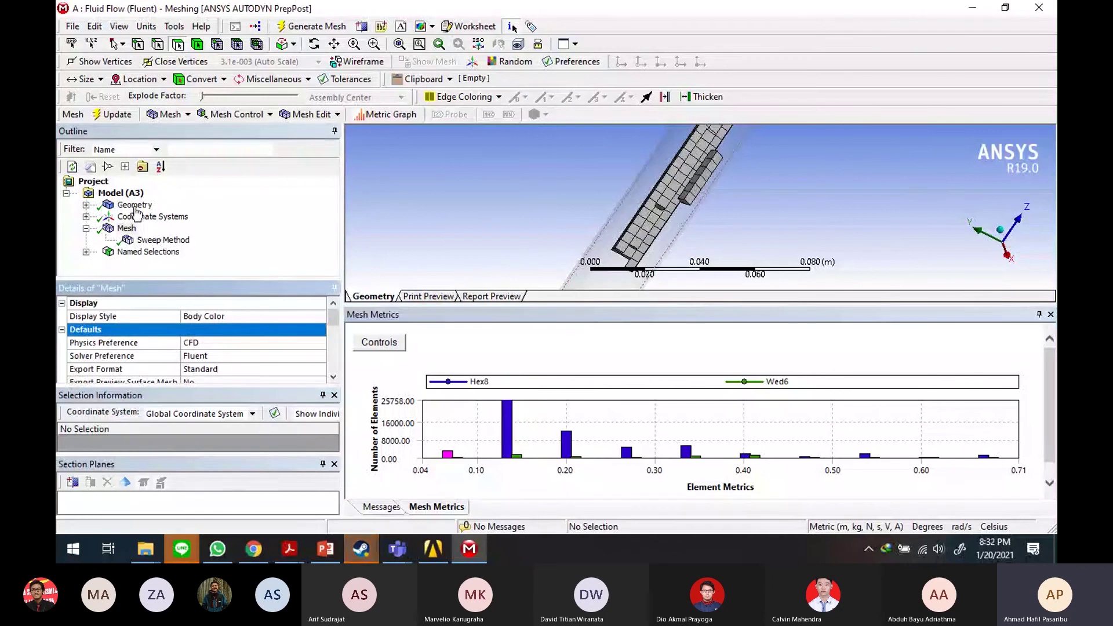
left_click(126, 228)
left_click(148, 240)
left_click(131, 229)
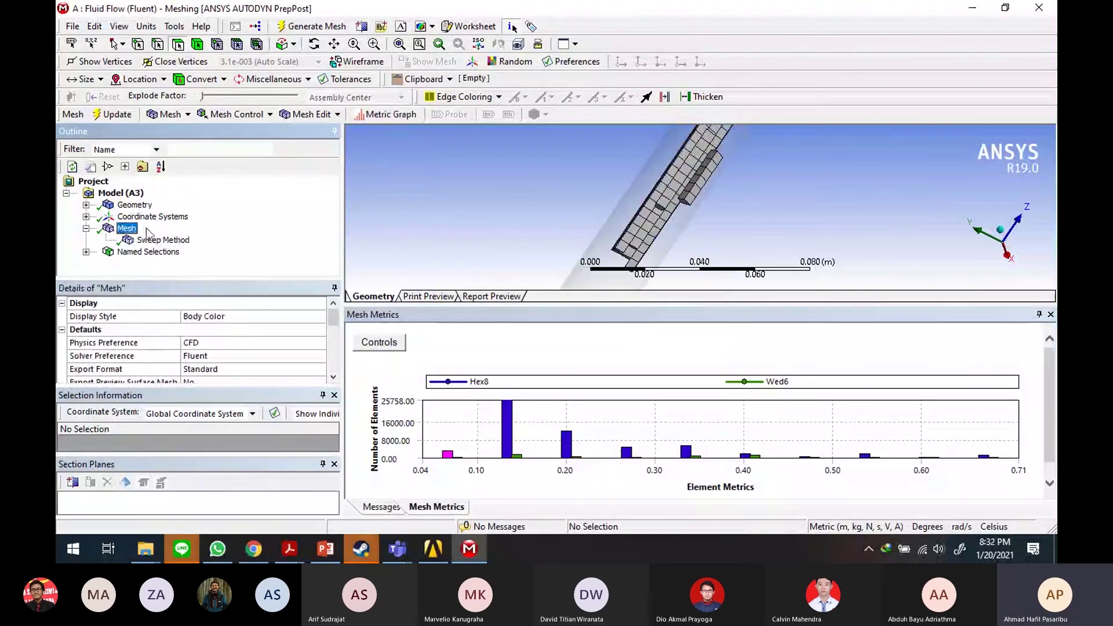
right_click(129, 228)
mouse_move(235, 234)
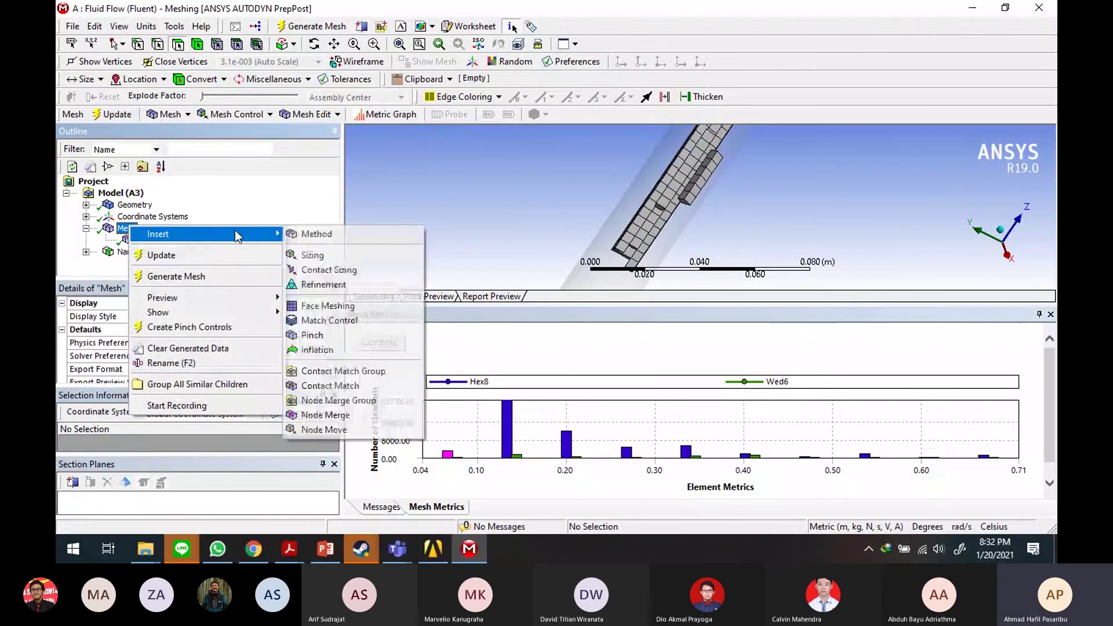
left_click(595, 187)
Step: Insert a Sizing control under the mesh
scroll(608, 200, "down", 8)
left_click(126, 232)
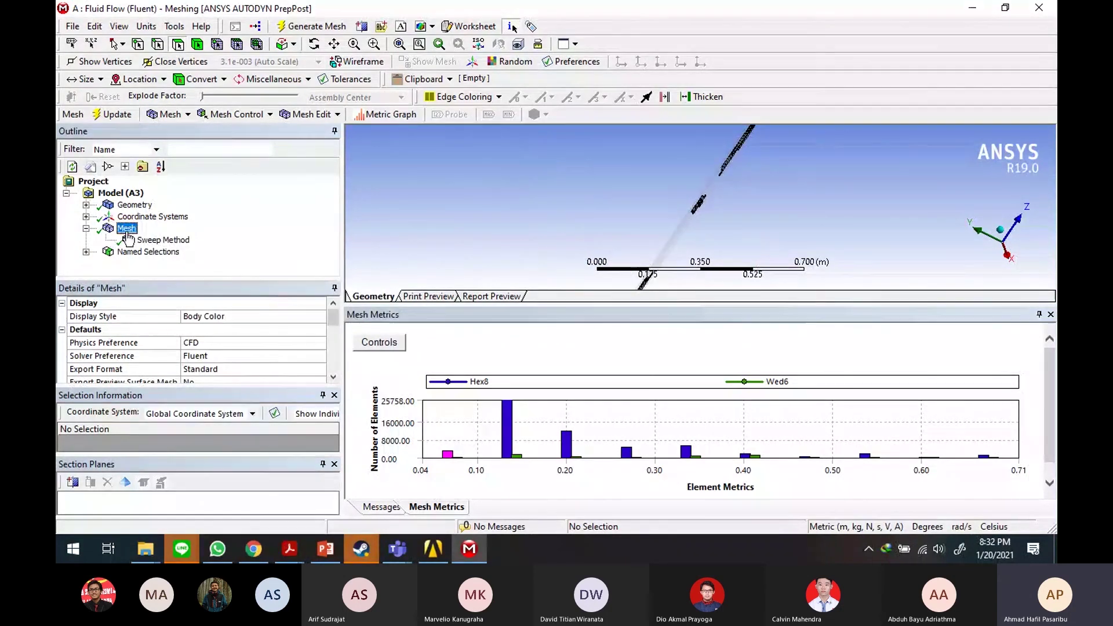
right_click(127, 235)
mouse_move(244, 240)
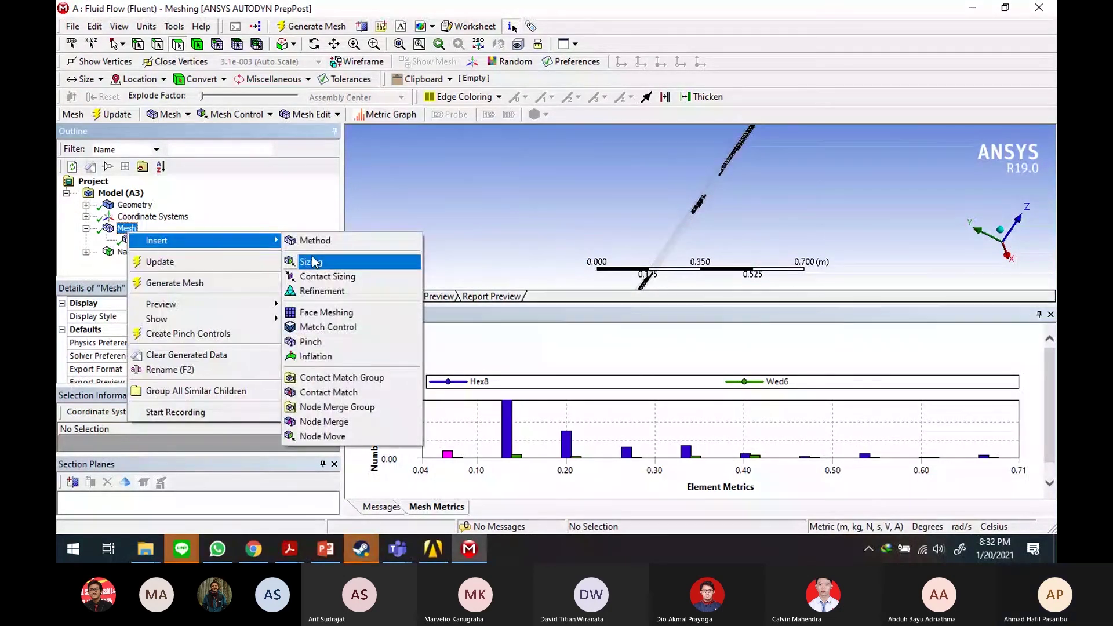
left_click(313, 263)
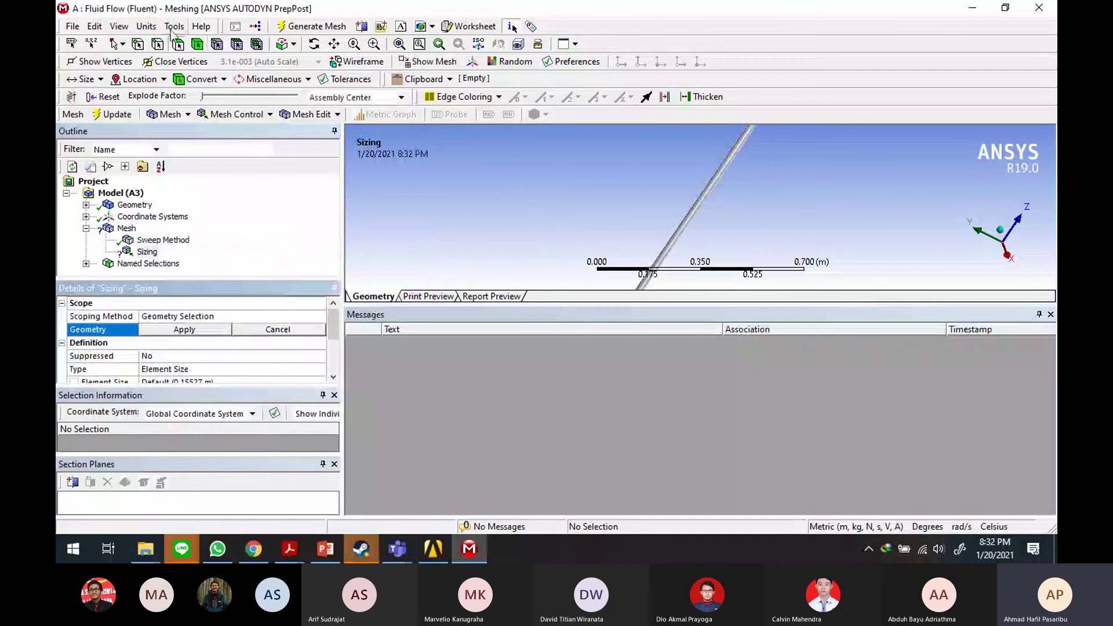
Step: Select the circular edges around the pipe's open end near the first bend as the sizing's geometry
left_click(158, 44)
scroll(748, 266, "up", 4)
scroll(748, 266, "up", 3)
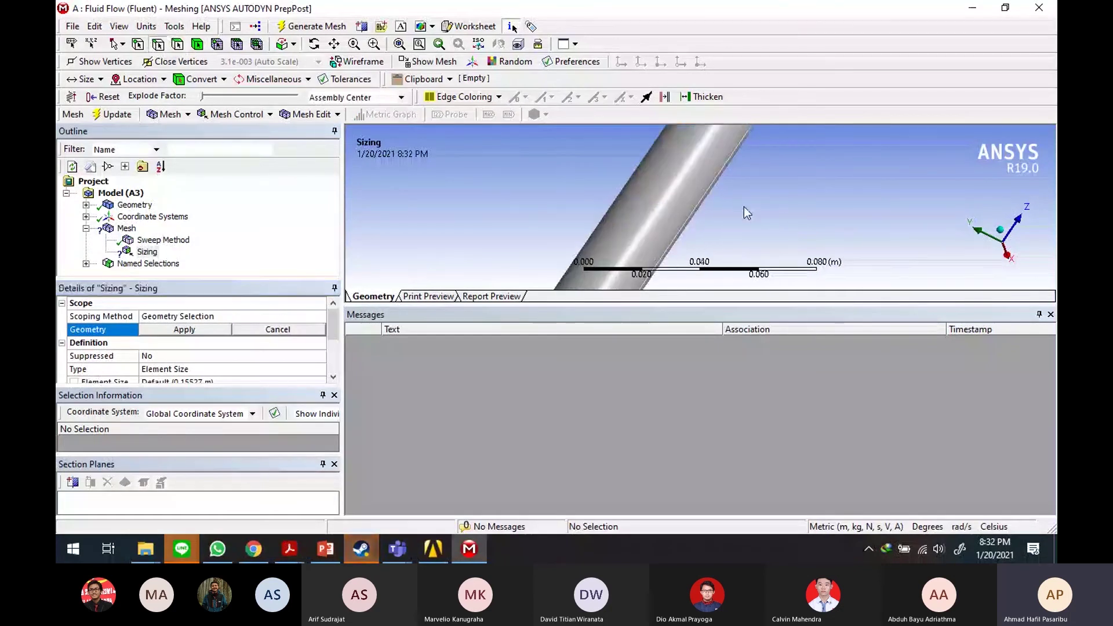
left_click(334, 44)
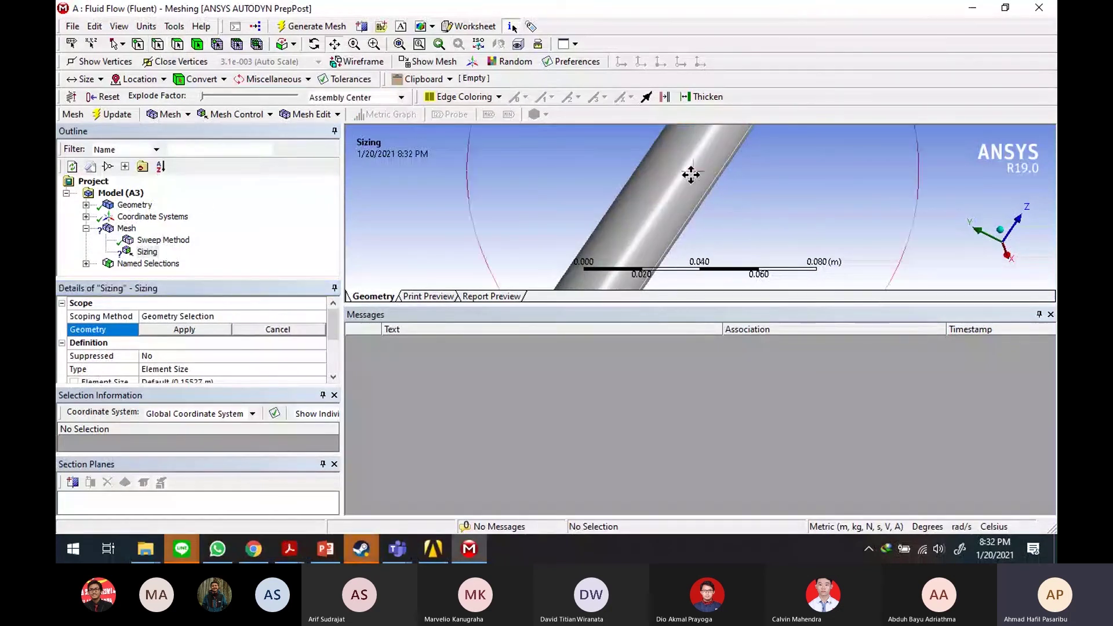
left_click_drag(690, 175, 678, 233)
left_click_drag(768, 246, 584, 377)
scroll(696, 229, "down", 5)
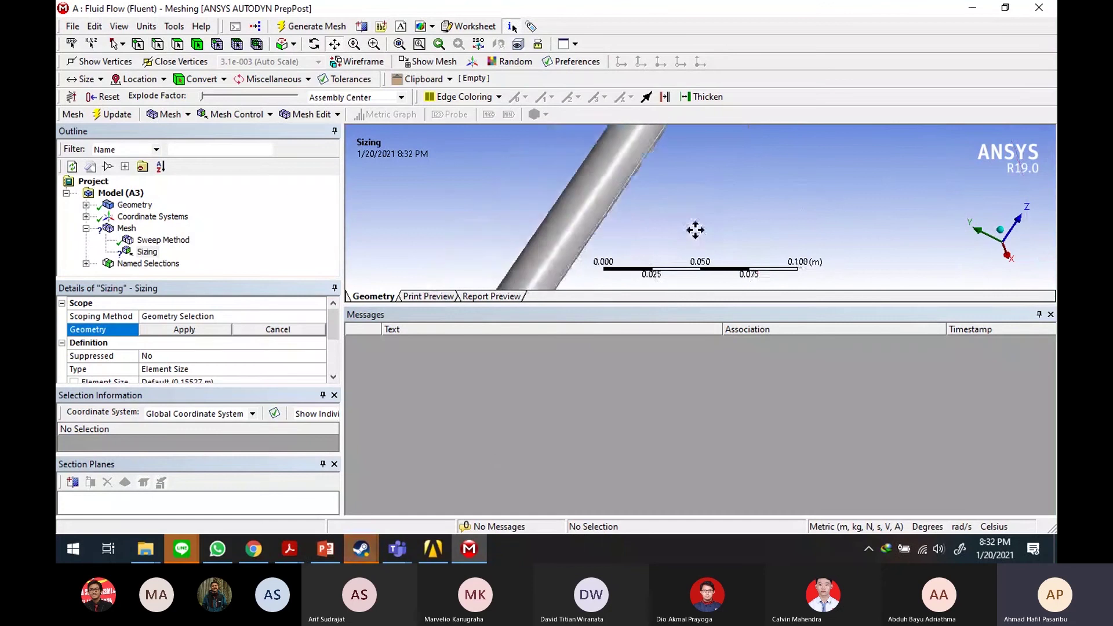
left_click_drag(794, 208, 652, 234)
middle_click_drag(653, 233, 792, 97)
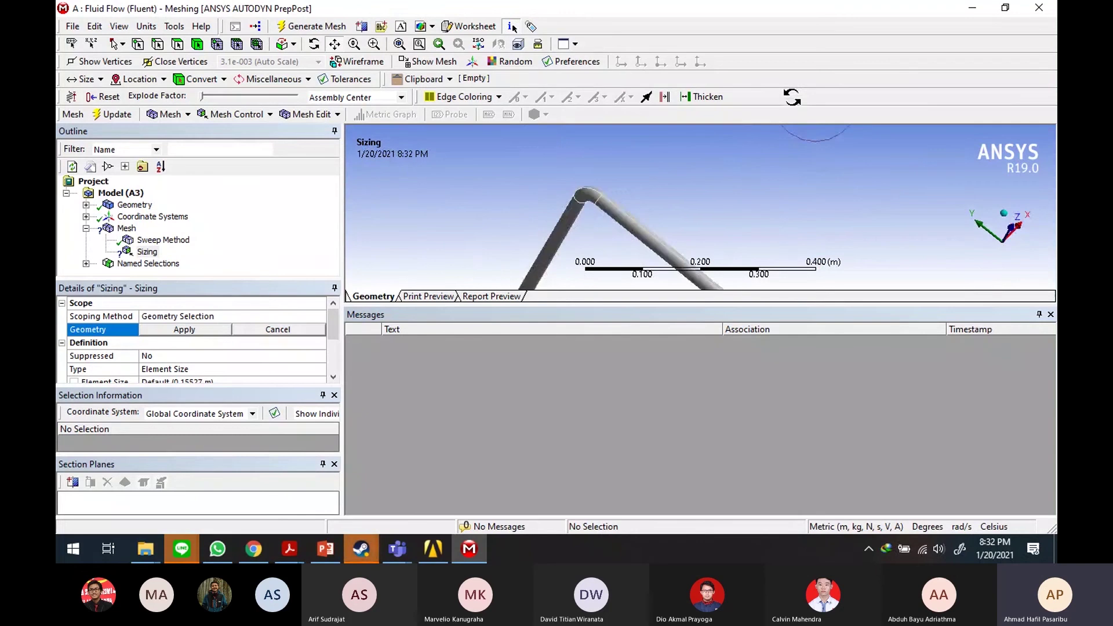
left_click_drag(740, 172, 672, 137)
scroll(723, 247, "up", 2)
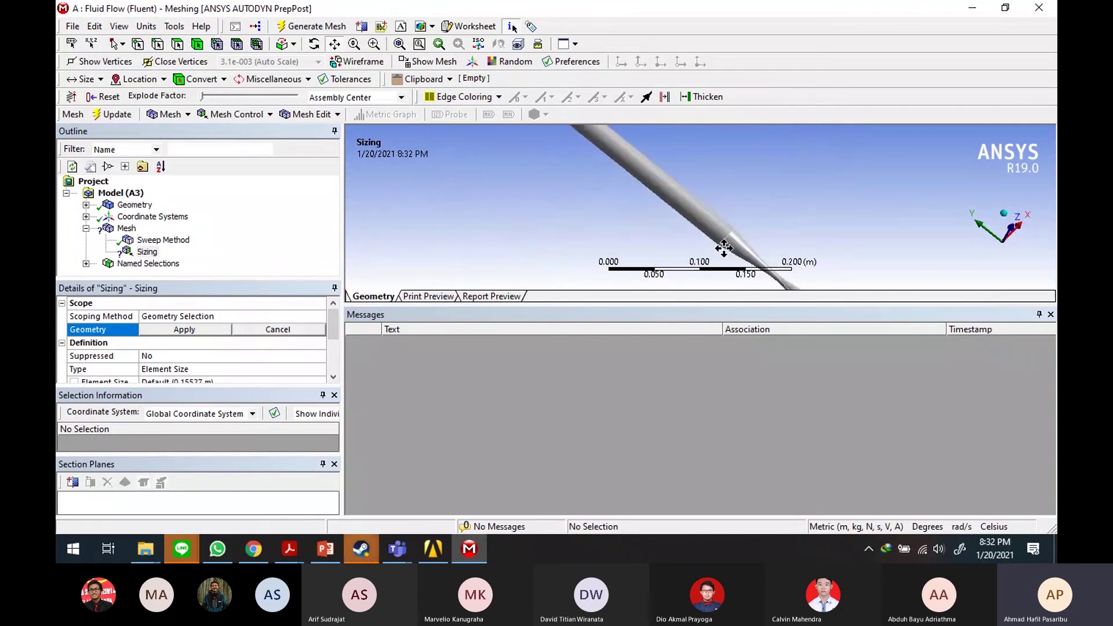
scroll(723, 246, "down", 8)
left_click_drag(540, 217, 750, 140)
middle_click_drag(749, 140, 771, 154)
scroll(765, 157, "up", 3)
left_click_drag(763, 168, 546, 181)
scroll(703, 174, "up", 3)
middle_click_drag(547, 181, 661, 181)
left_click_drag(692, 251, 703, 207)
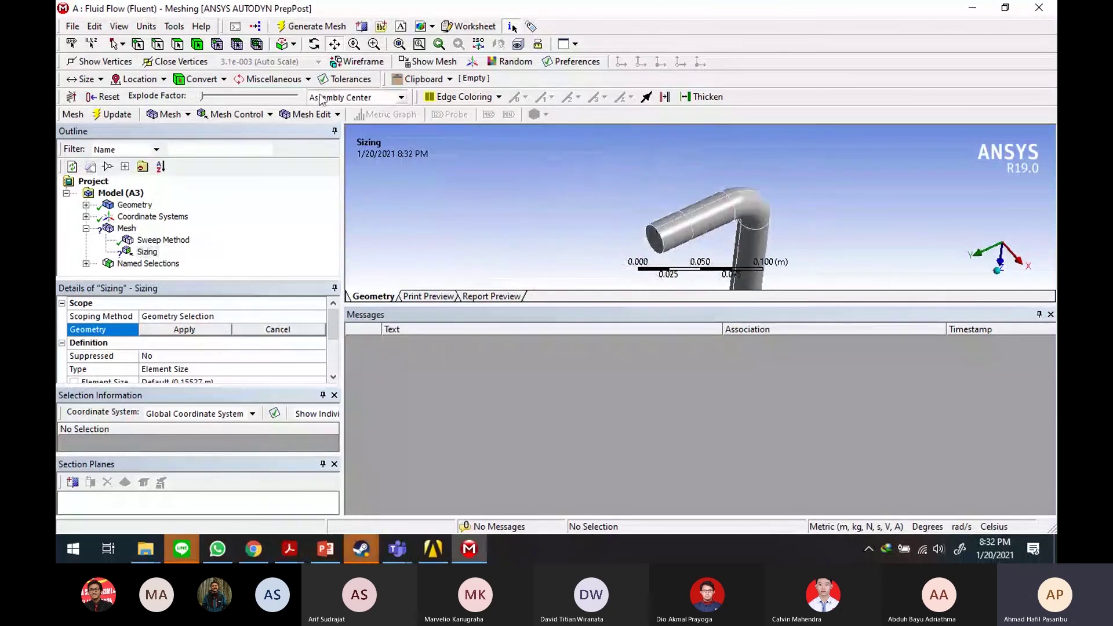
left_click(165, 45)
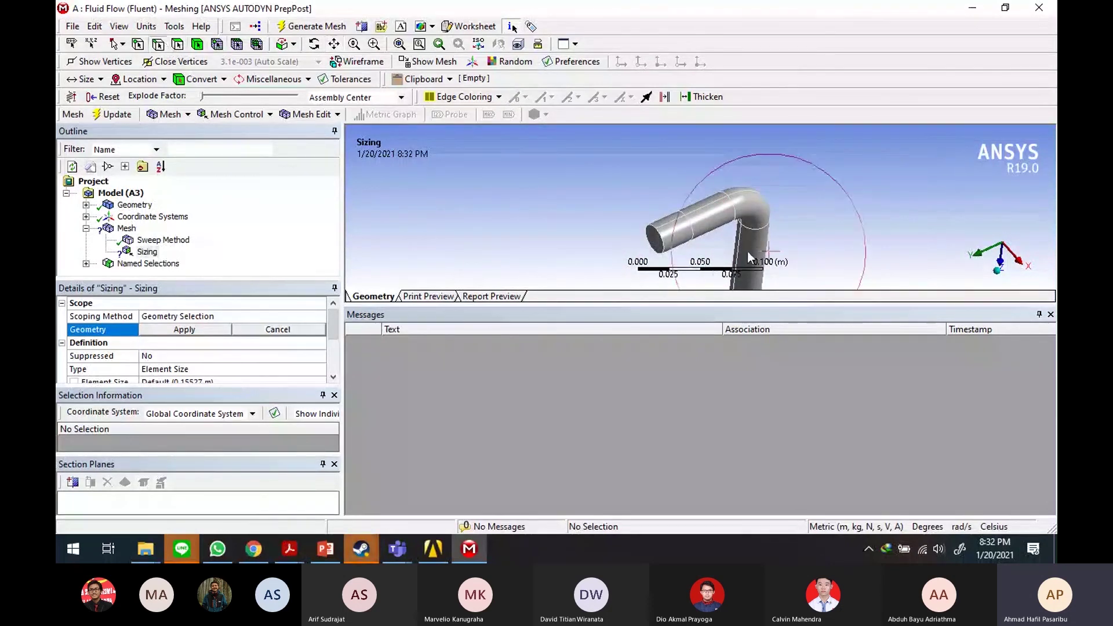
scroll(719, 253, "up", 3)
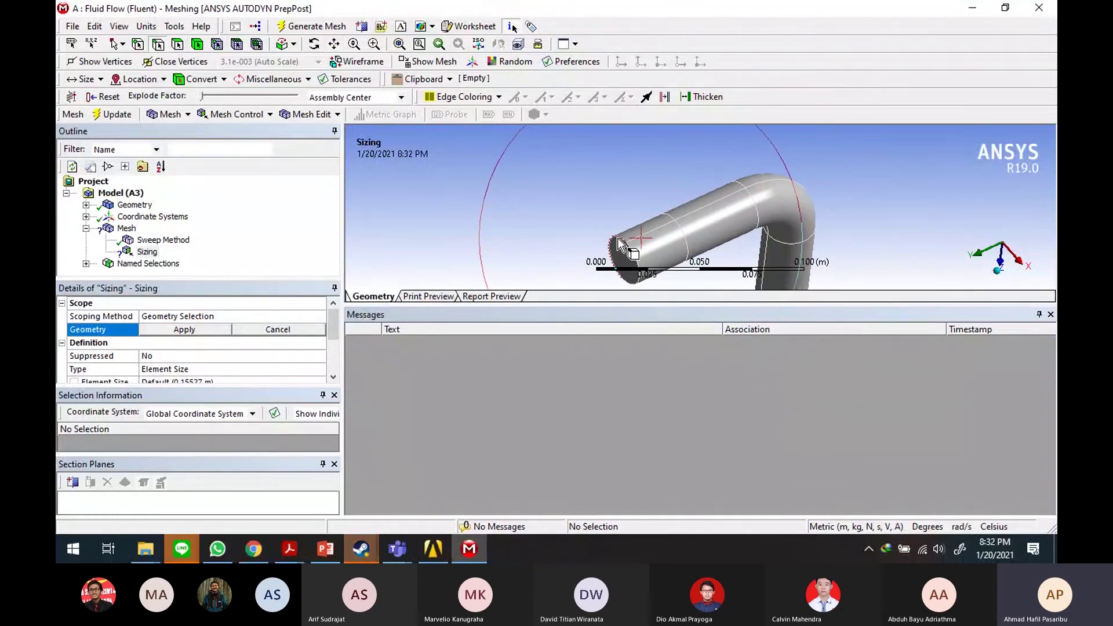
left_click(617, 238)
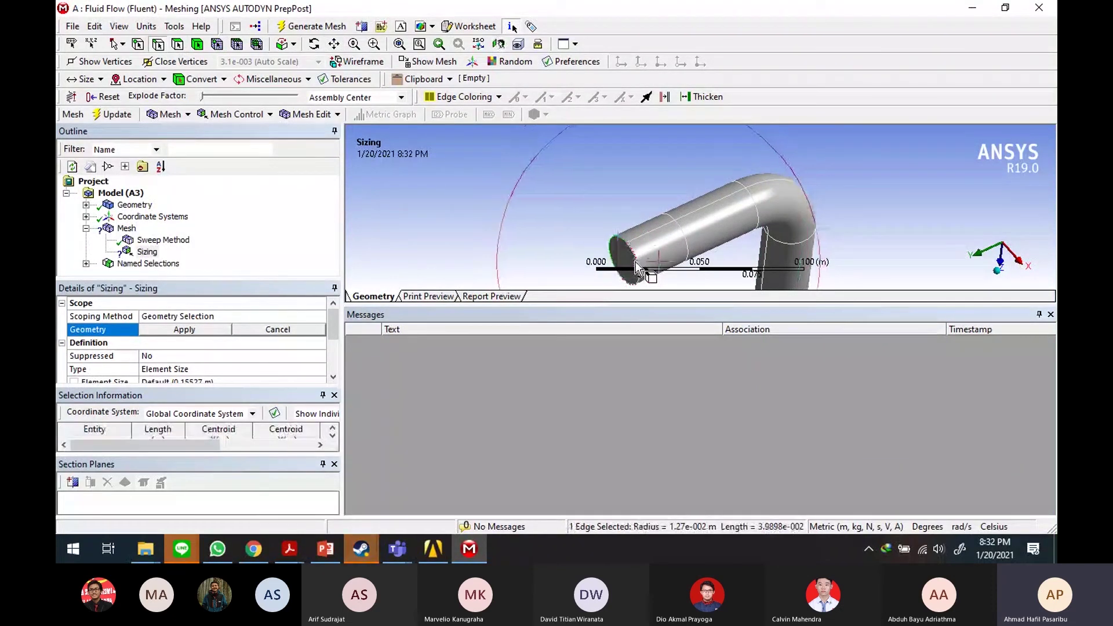
left_click(635, 262, "ctrl")
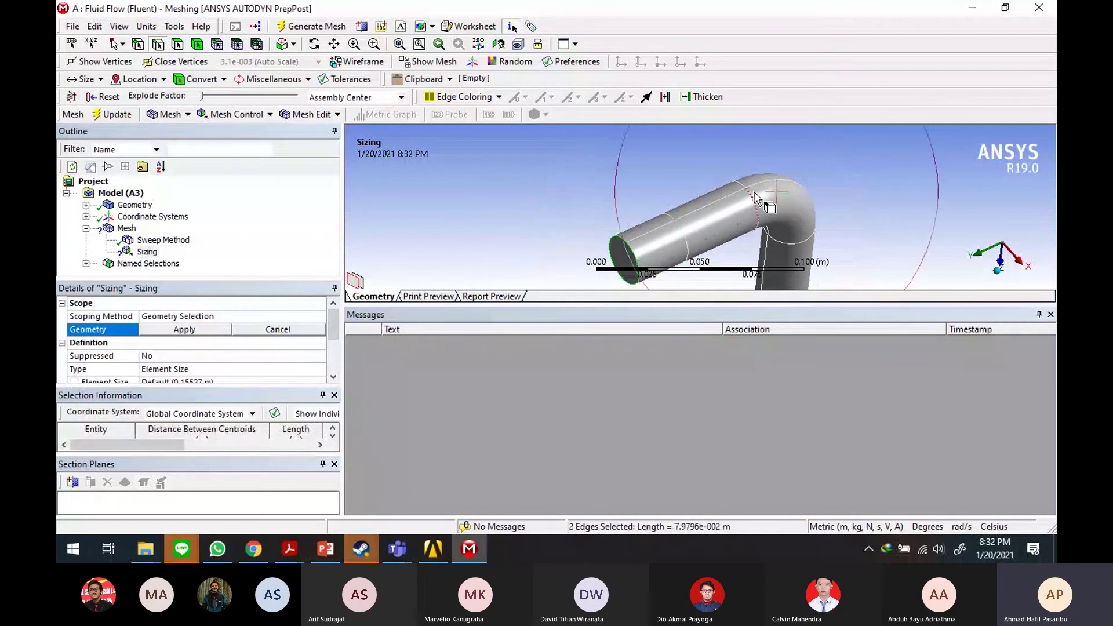
left_click(603, 175)
left_click(618, 236)
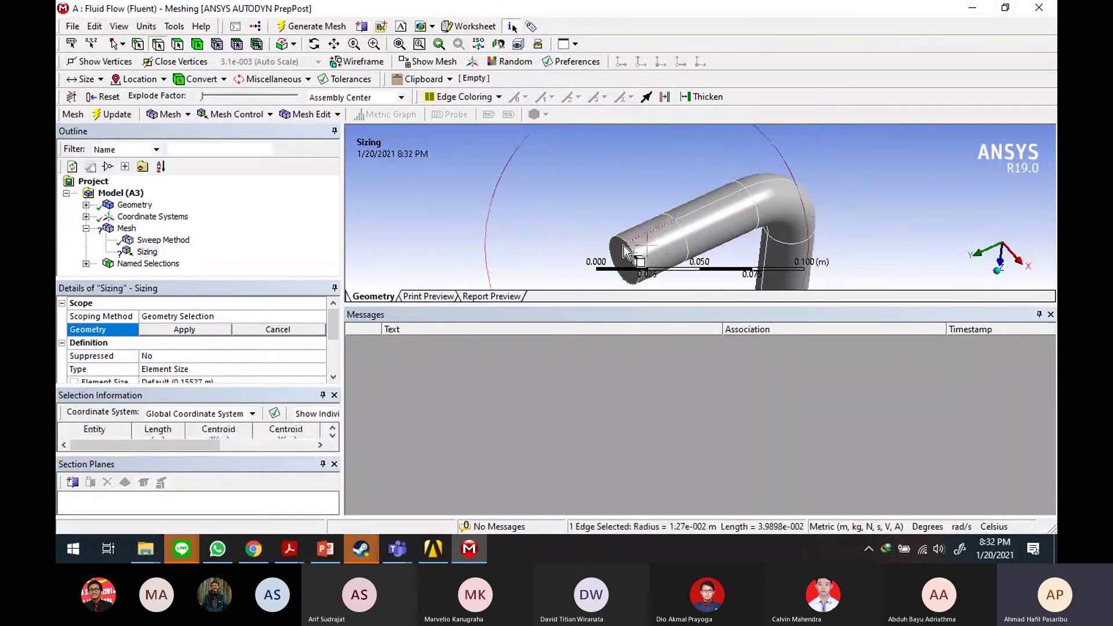
left_click(618, 236, "ctrl")
Step: Add the edges of the next pipe cross-section and of the rings at both ends of the first bend to the selection
left_click(688, 242, "ctrl")
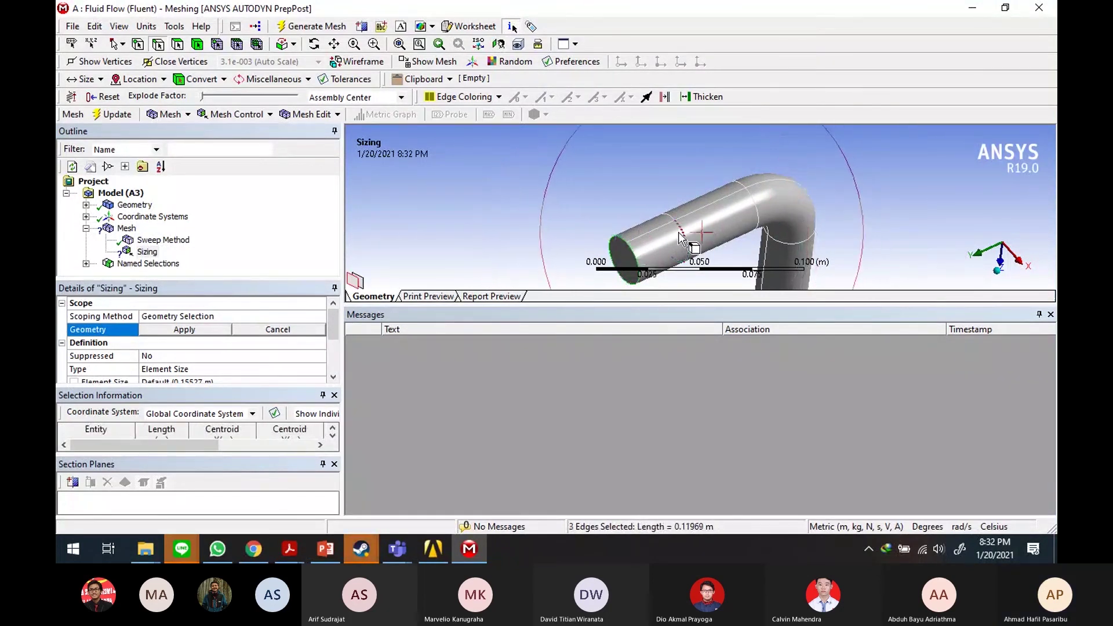
left_click(669, 221, "ctrl")
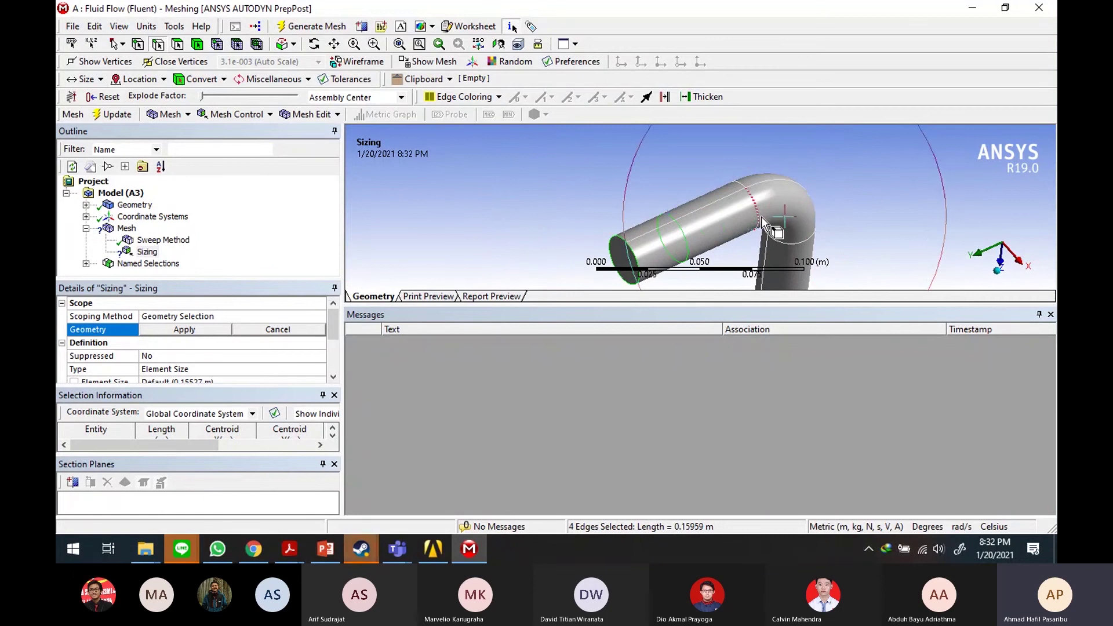
left_click(761, 222, "ctrl")
left_click(741, 183, "ctrl")
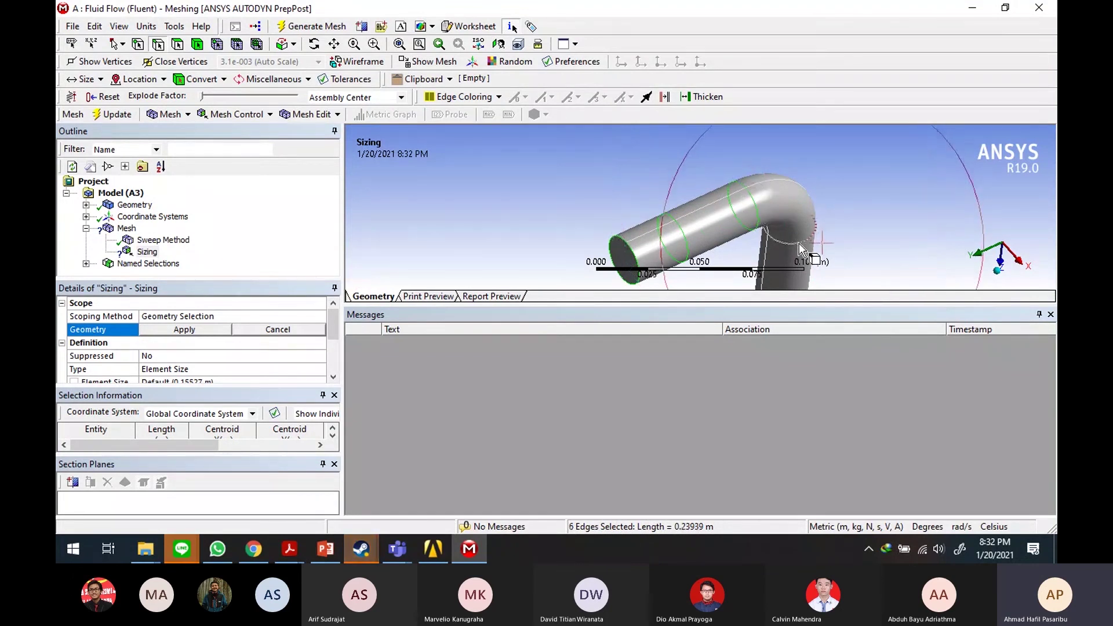
left_click(766, 230, "ctrl")
scroll(817, 277, "down", 3)
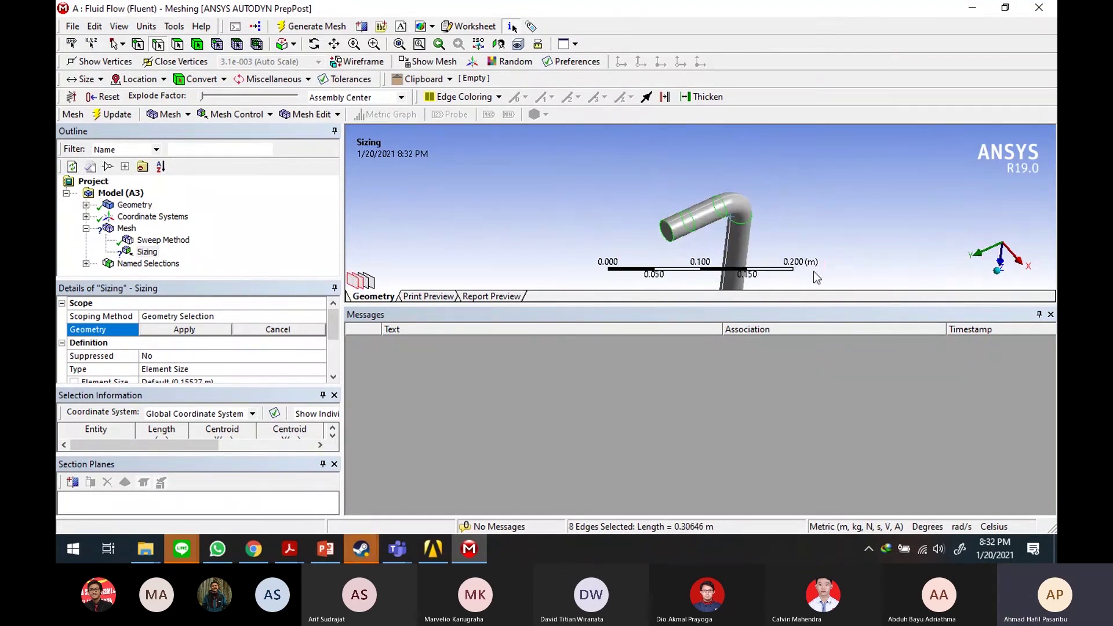
Step: Add the ring edges at both ends of the second bend to the sizing's edge selection
left_click(334, 44)
left_click_drag(709, 207, 616, 96)
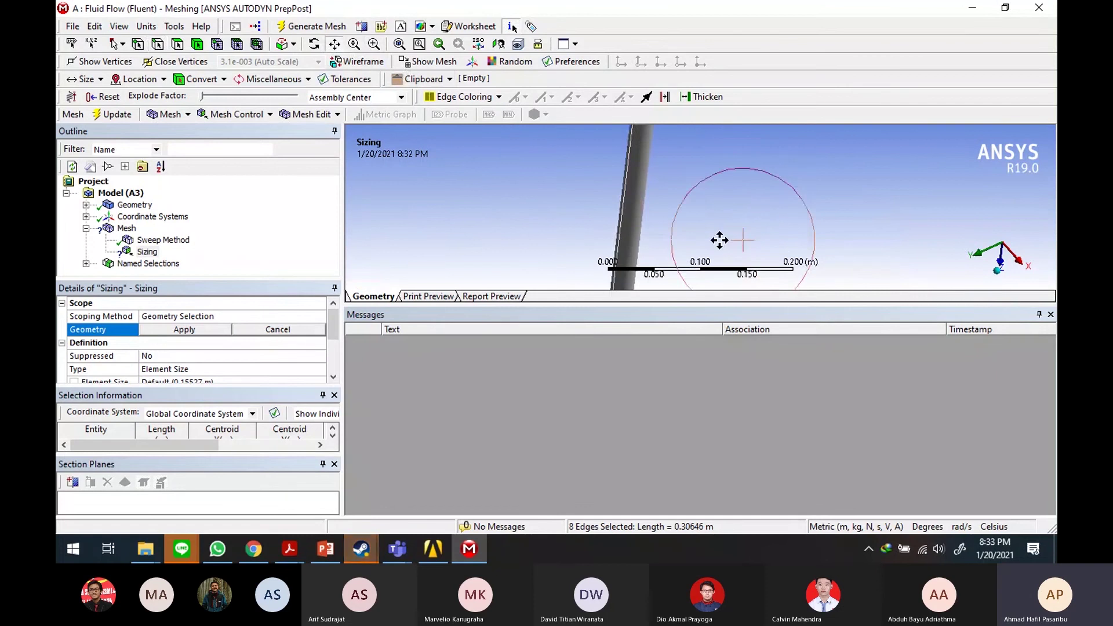
left_click_drag(720, 241, 824, 220)
left_click_drag(834, 259, 738, 136)
scroll(690, 200, "up", 4)
left_click_drag(679, 216, 663, 236)
left_click(156, 48)
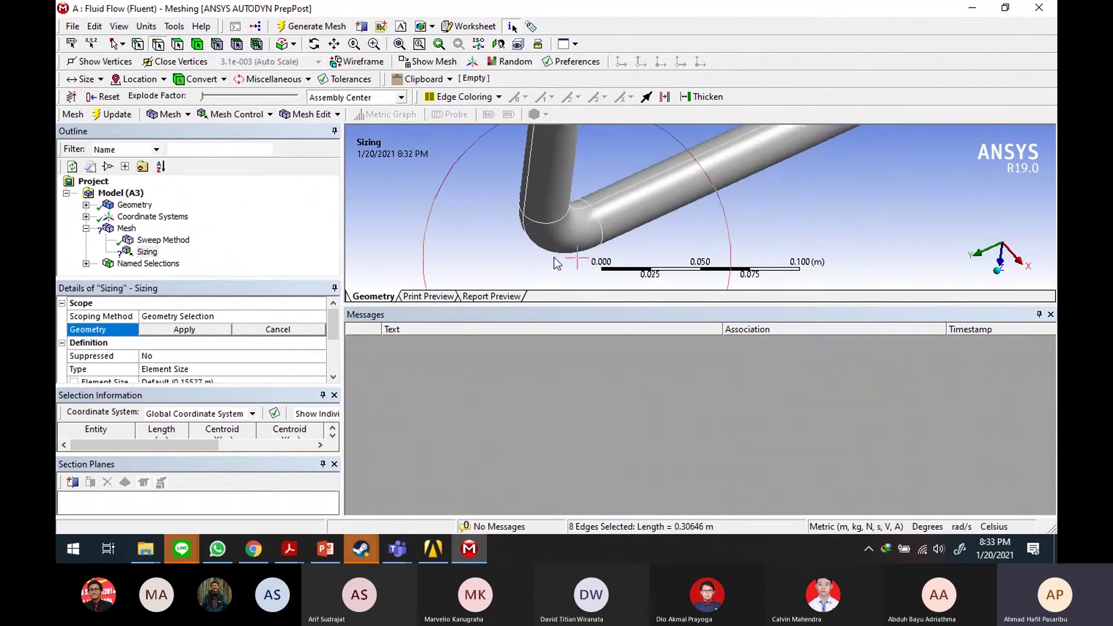
left_click(535, 223, "ctrl")
left_click(520, 211, "ctrl")
left_click(584, 231, "ctrl")
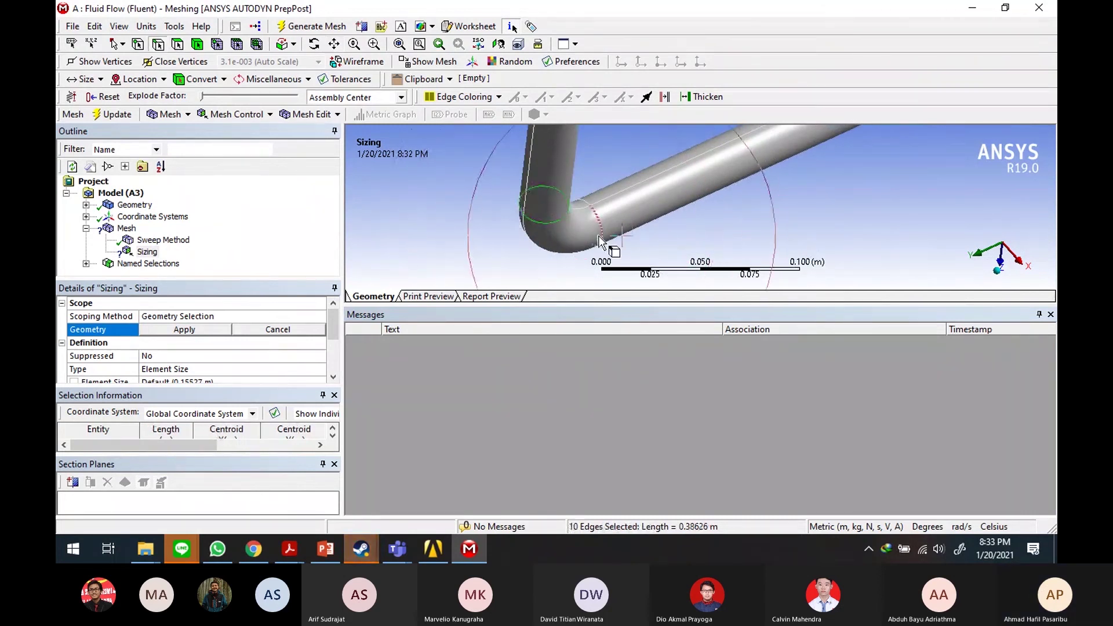
left_click(586, 203, "ctrl")
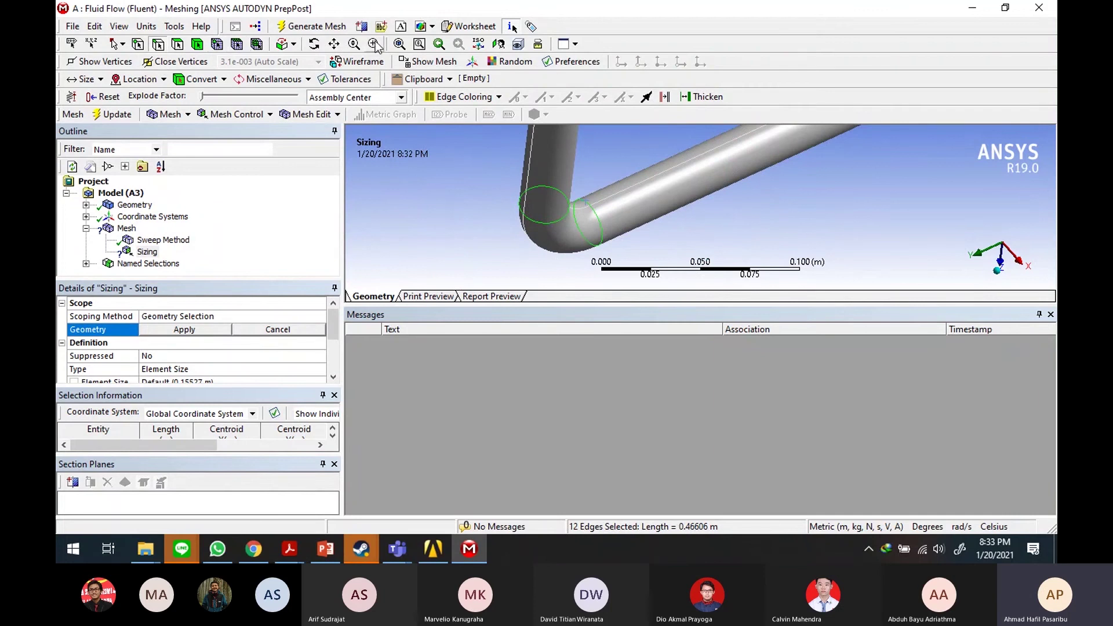
Step: Add the ring edges where the straight pipe meets the tapered section and apply the edge selection to the sizing
left_click(334, 44)
left_click_drag(719, 194, 603, 281)
left_click_drag(829, 191, 694, 188)
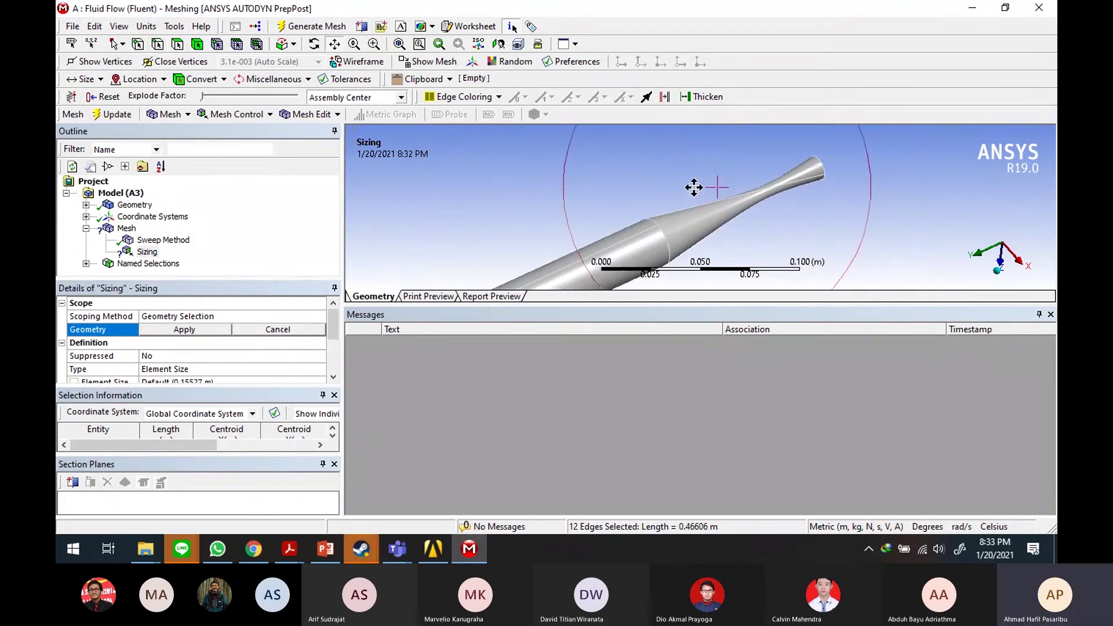
left_click(159, 44)
left_click(669, 246, "ctrl")
left_click(656, 223, "ctrl")
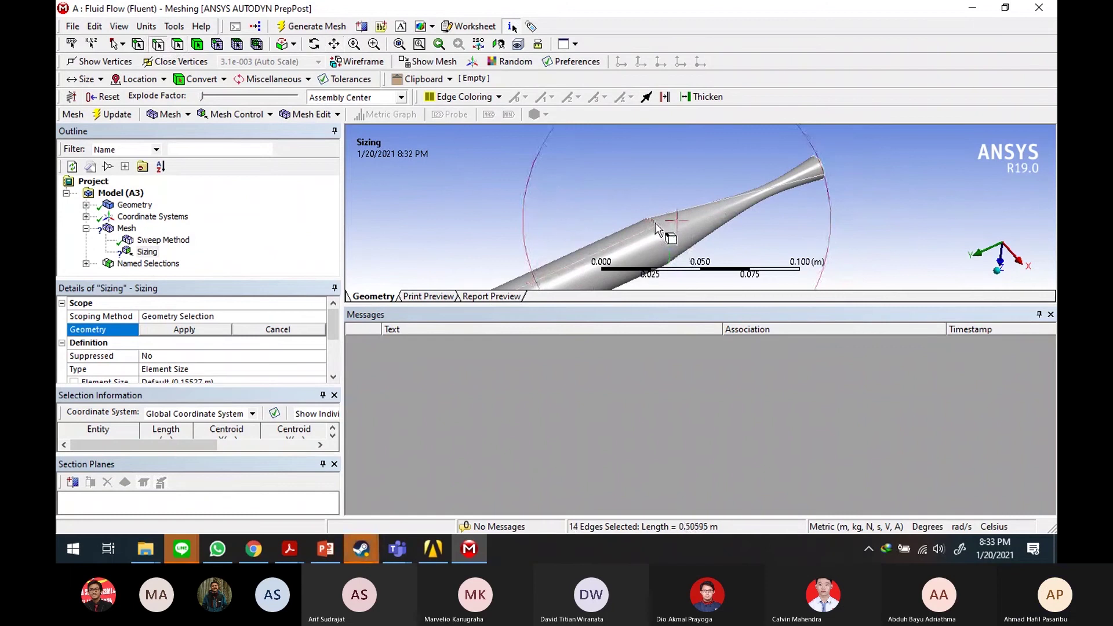
left_click(646, 246, "ctrl")
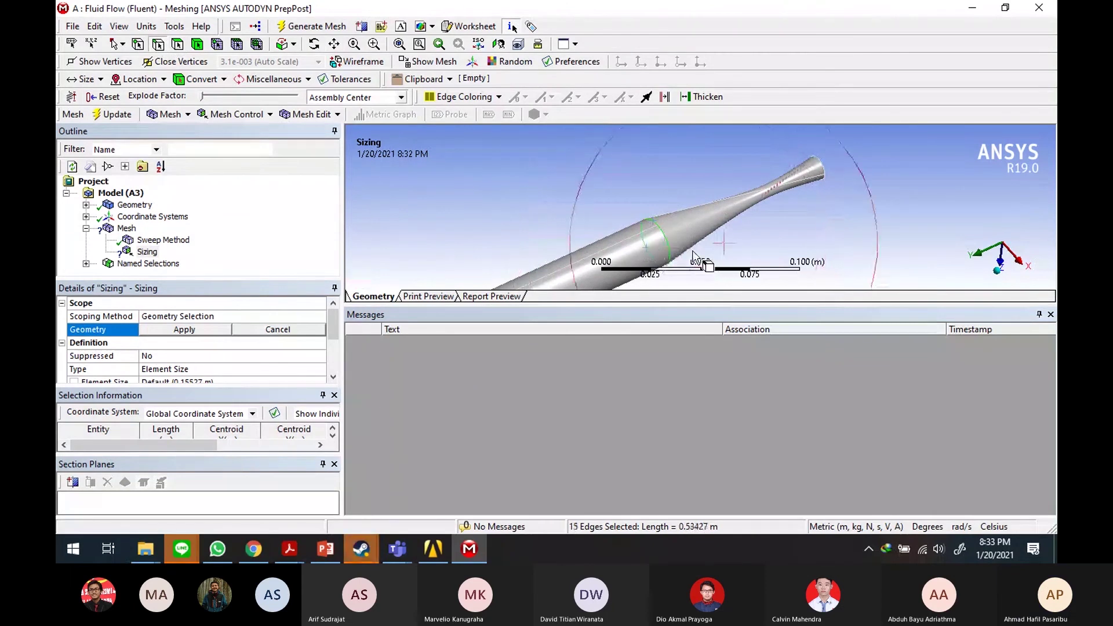
left_click(659, 267, "ctrl")
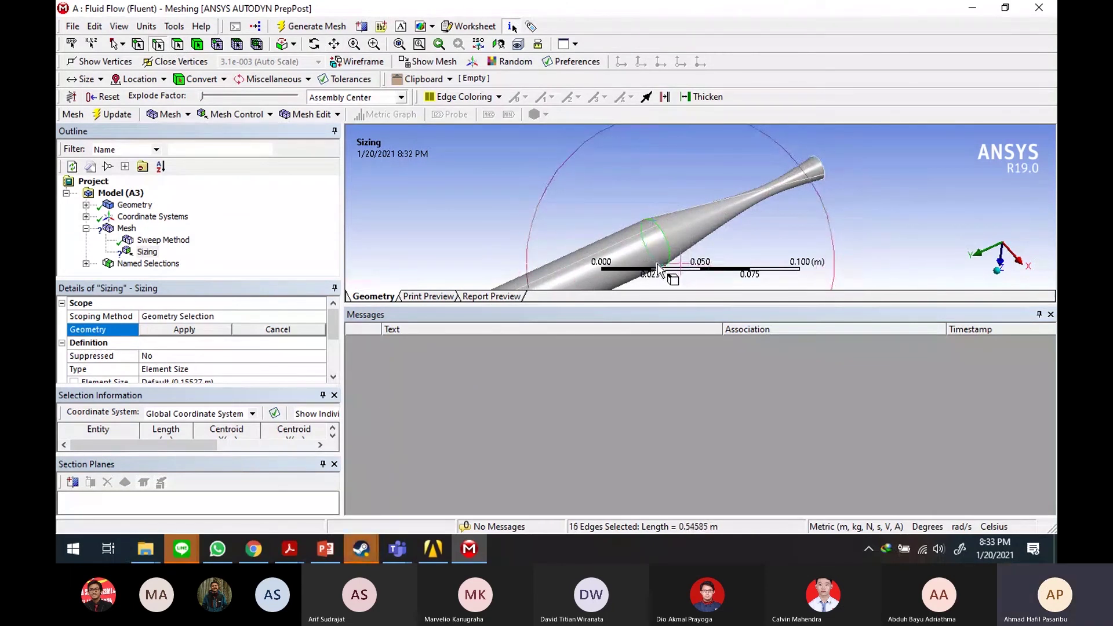
left_click(207, 331)
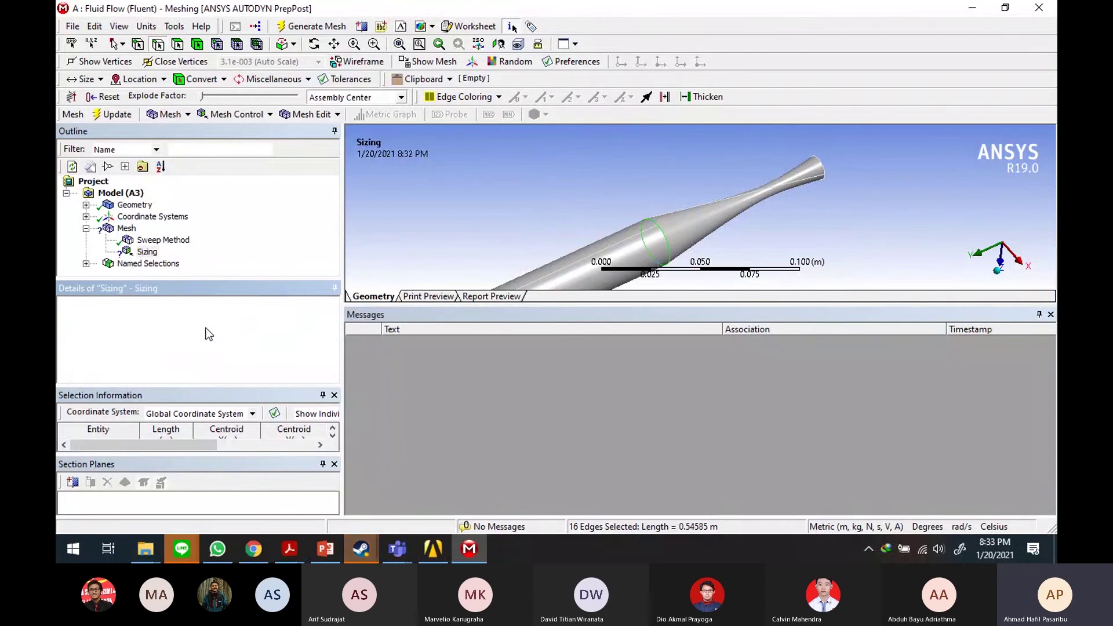
Step: Set the edge sizing's type to Number of Divisions
left_click_drag(332, 326, 334, 336)
left_click(253, 339)
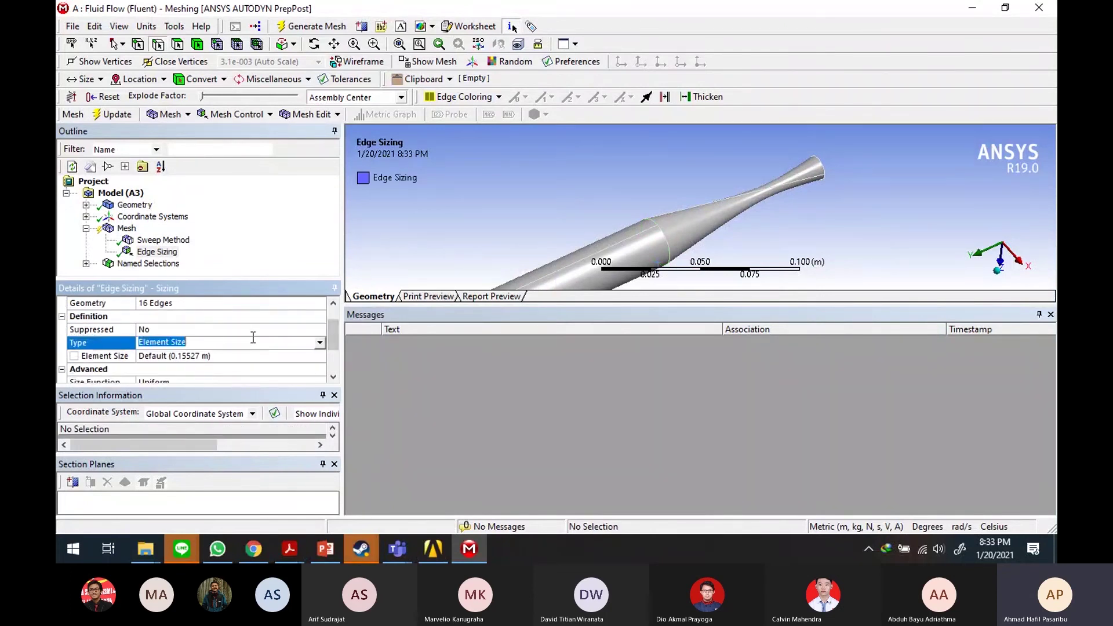
left_click(319, 344)
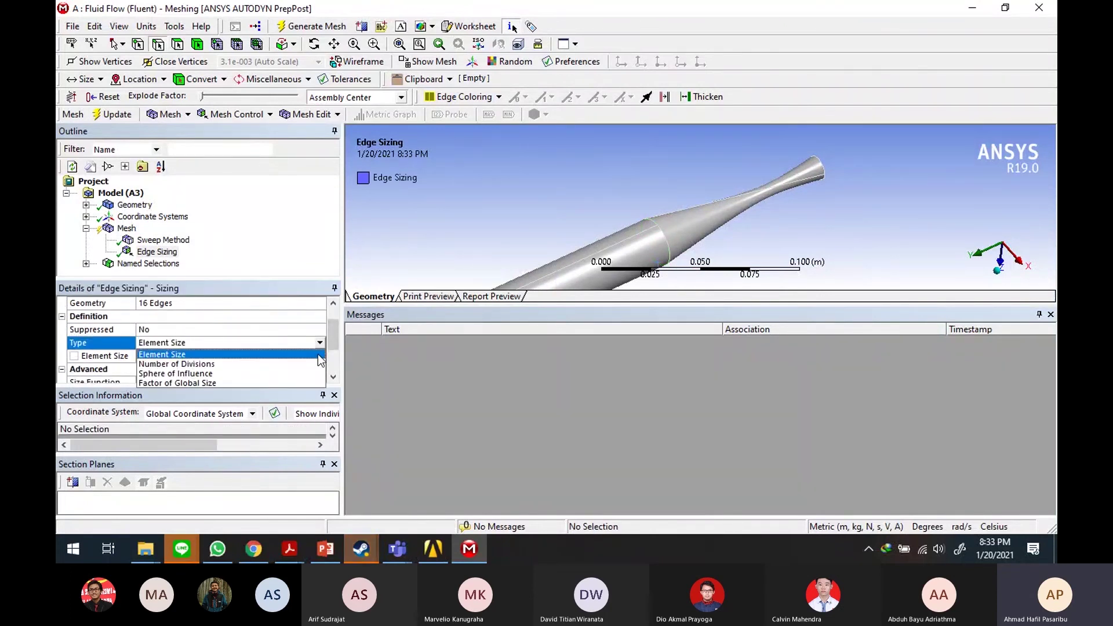
left_click(311, 364)
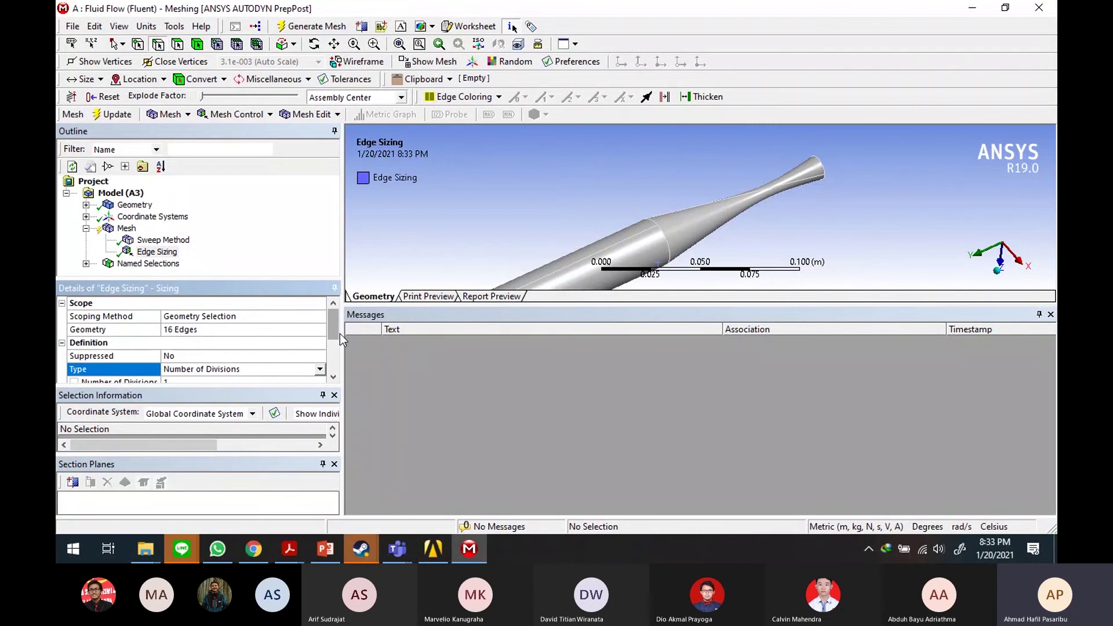
left_click_drag(335, 333, 338, 350)
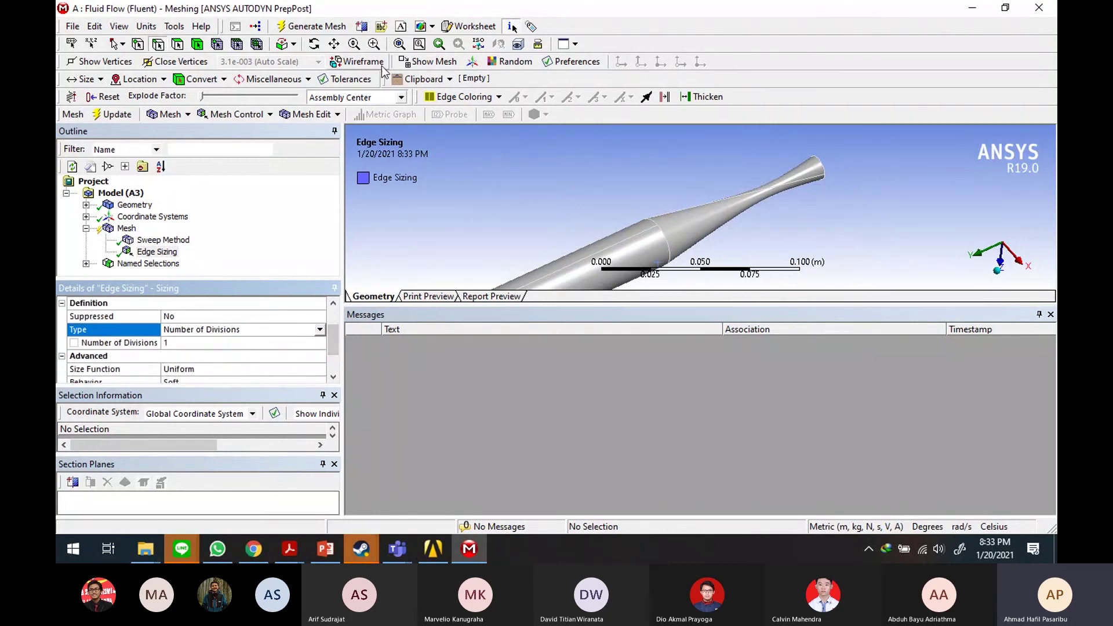
Step: Set the edge sizing's number of divisions to 16
left_click_drag(457, 190, 531, 172)
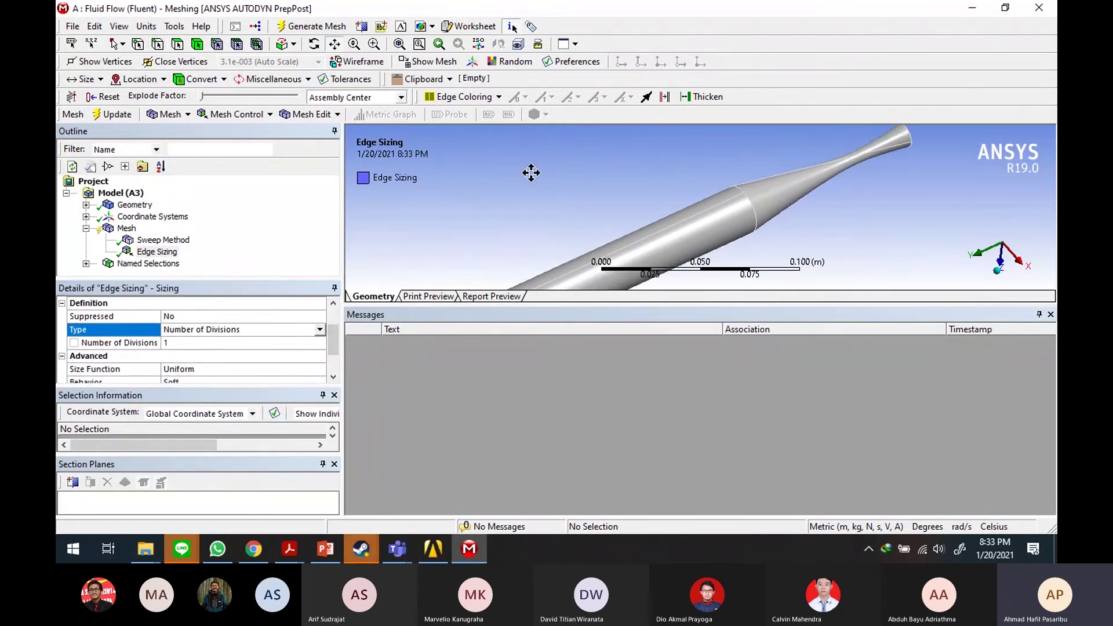
left_click(214, 343)
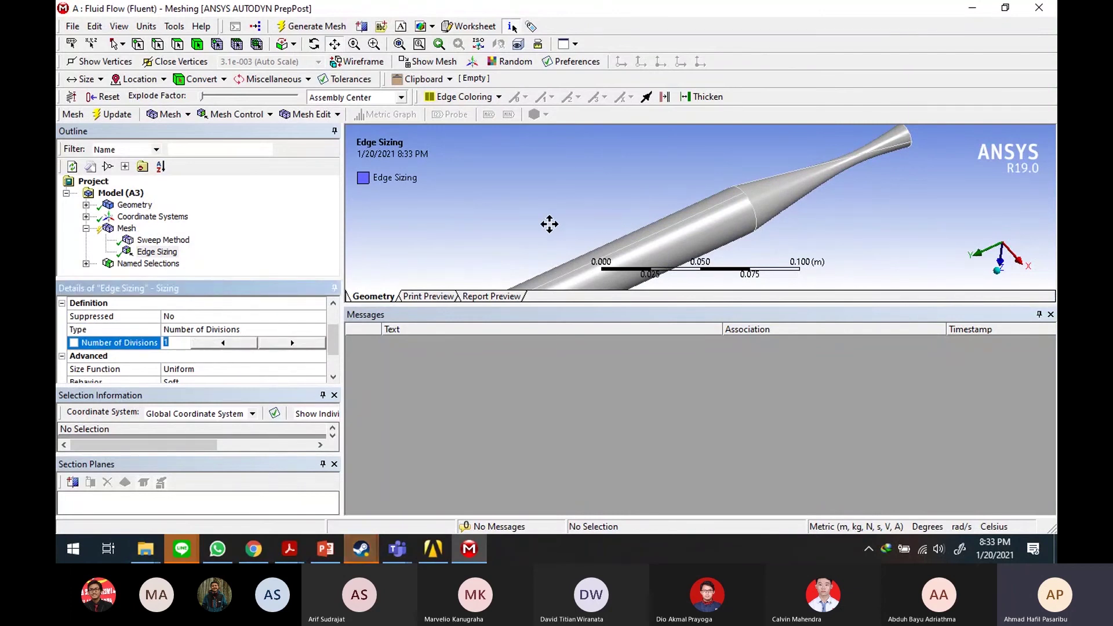
mouse_move(549, 224)
left_mouse_down()
mouse_move(646, 132)
mouse_move(559, 243)
left_mouse_up()
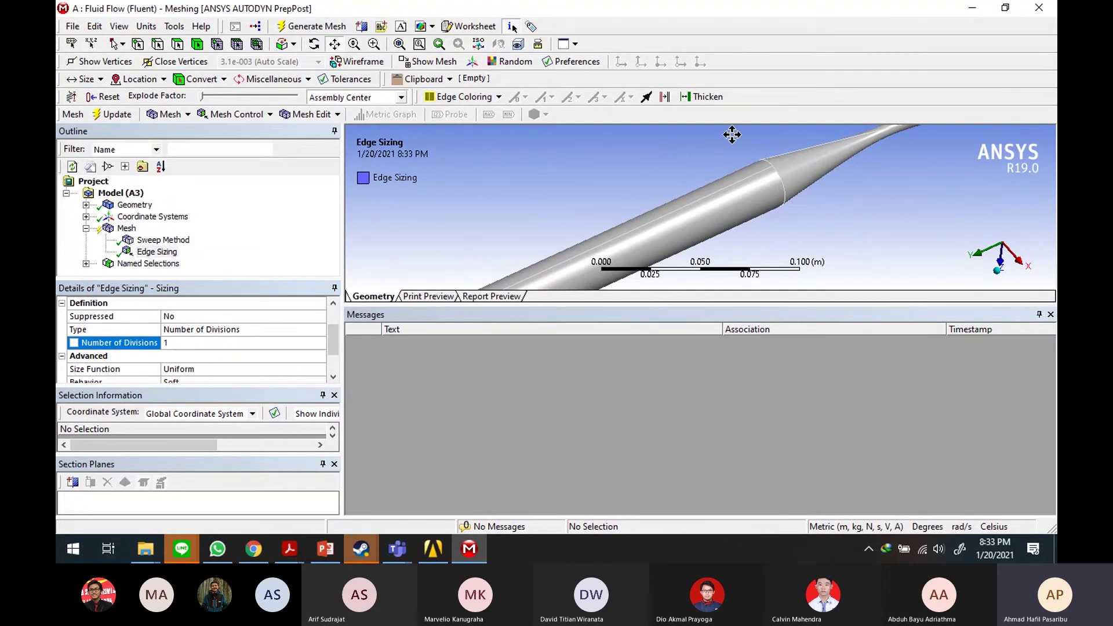
left_click(220, 343)
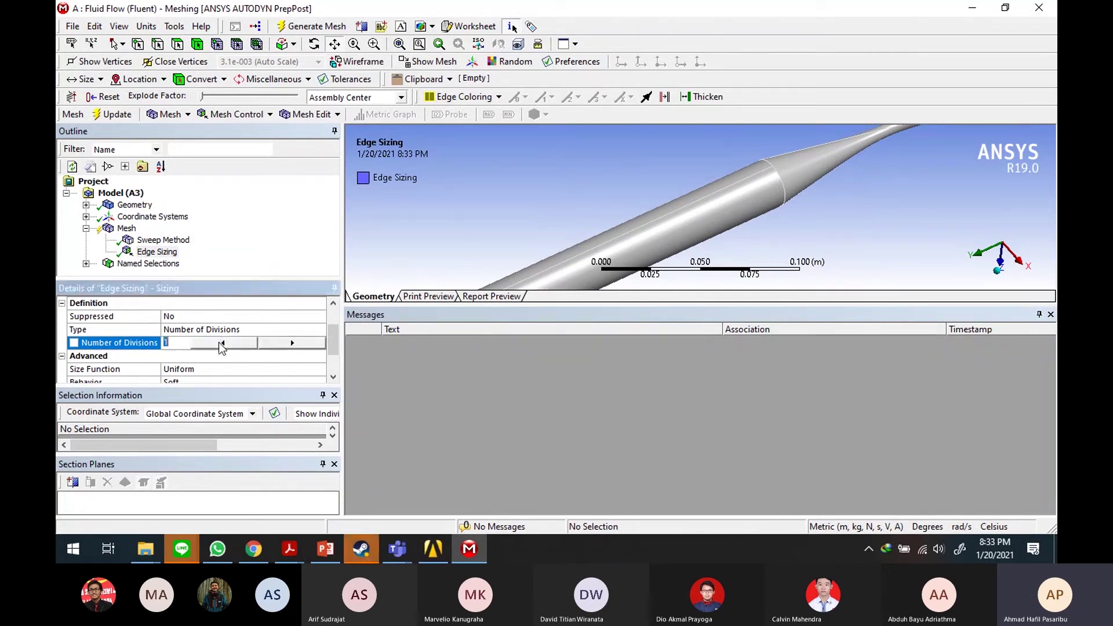
type("16")
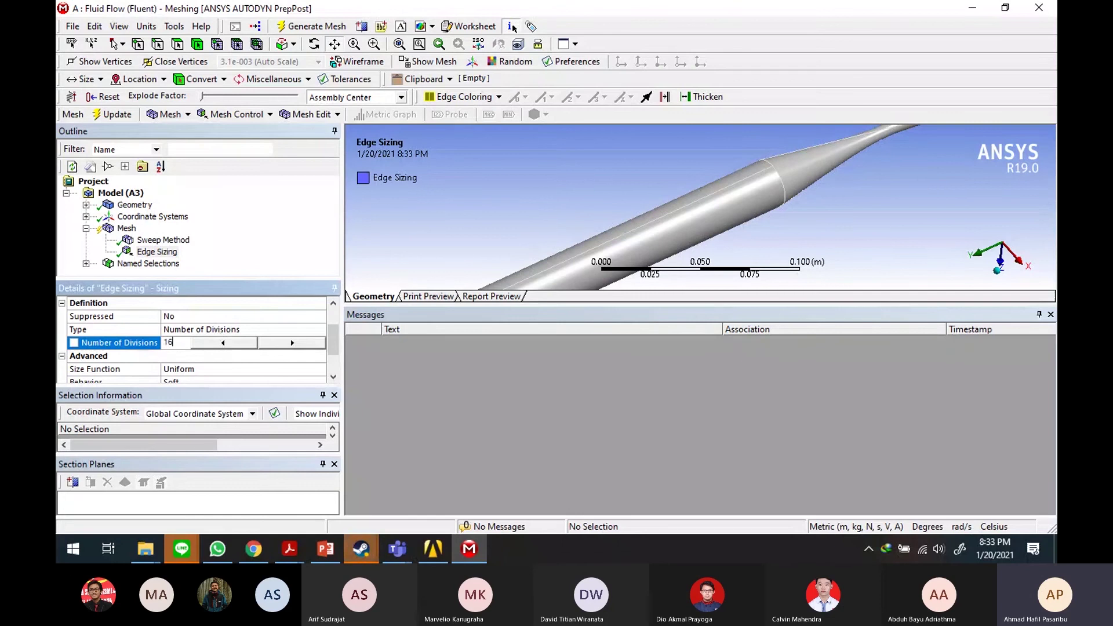
key("Return")
scroll(821, 147, "up", 5)
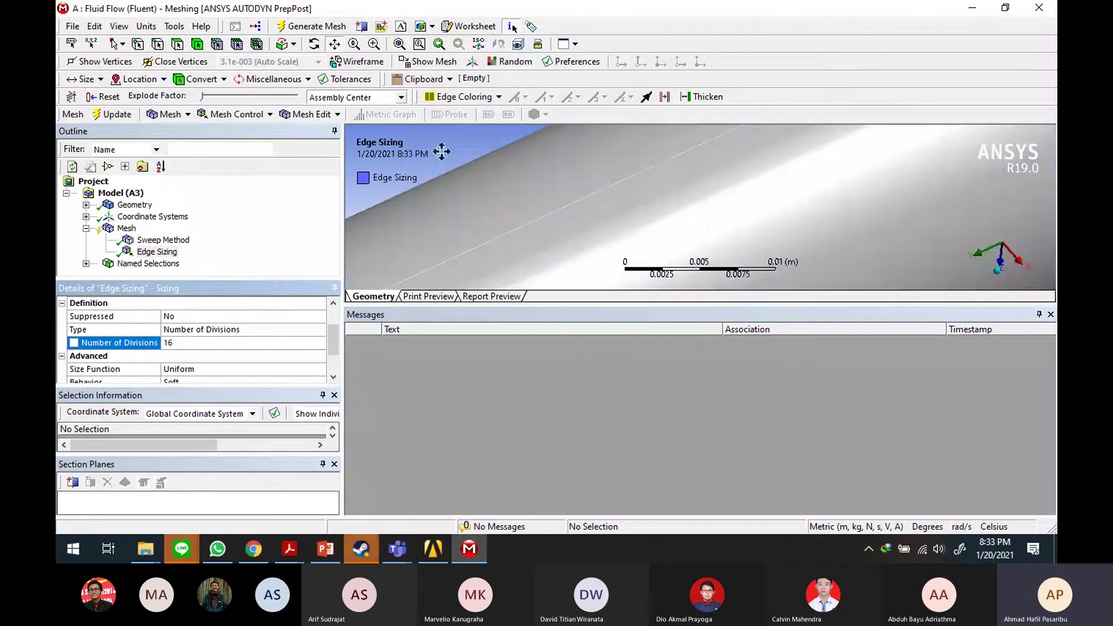
Step: Check the 16-division edge sizing on the pipe's circular edge and regenerate the mesh
left_click_drag(702, 224, 657, 306)
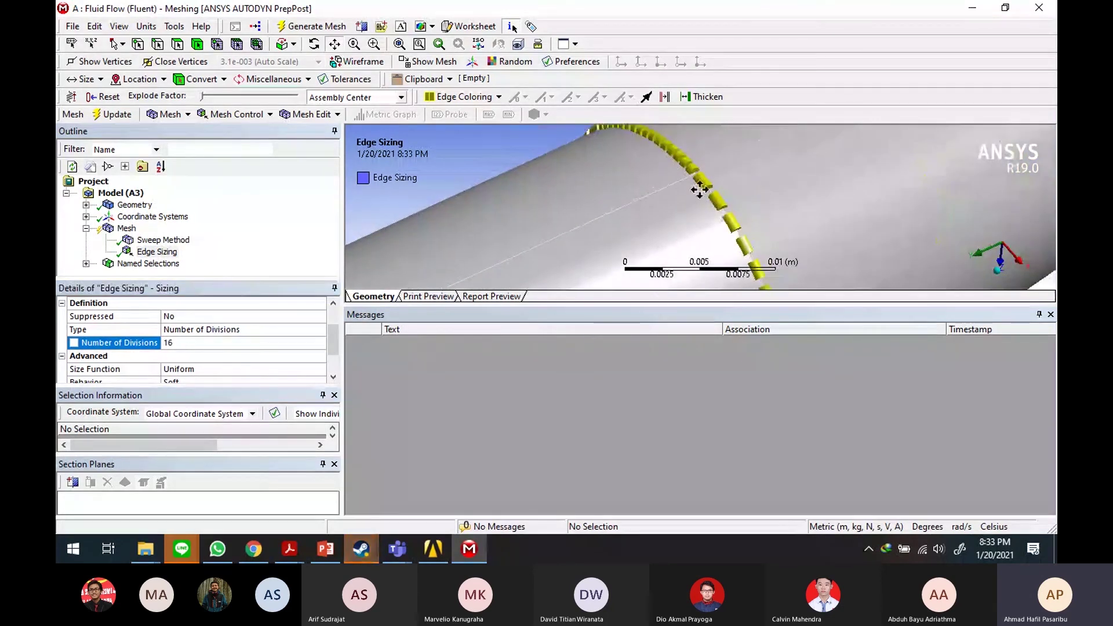
middle_click_drag(708, 187, 769, 206)
scroll(763, 228, "down", 2)
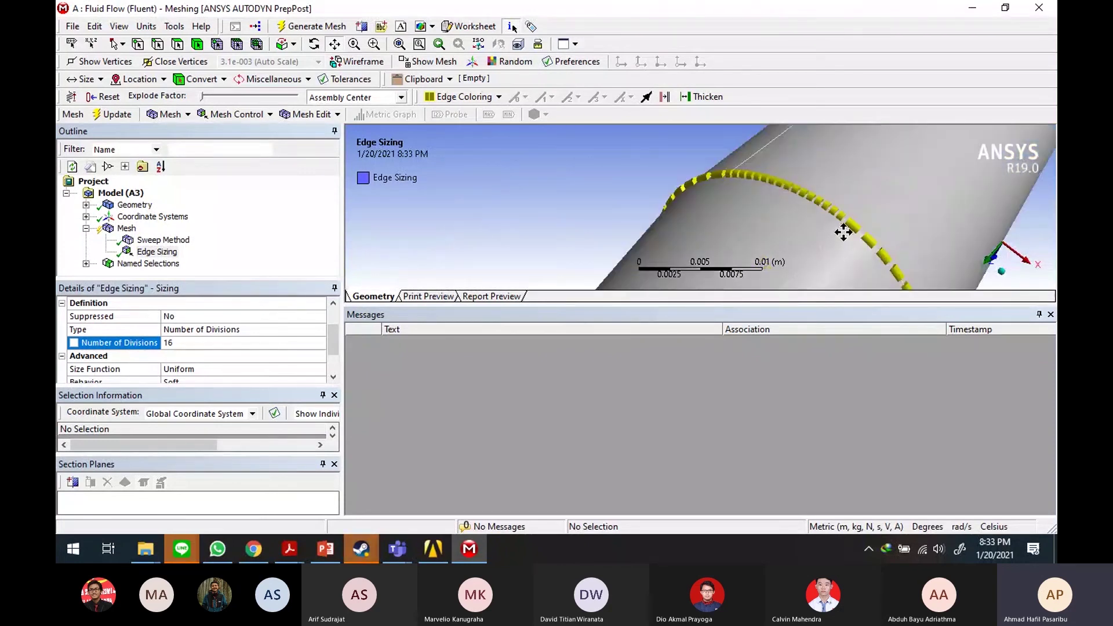
scroll(755, 218, "up", 2)
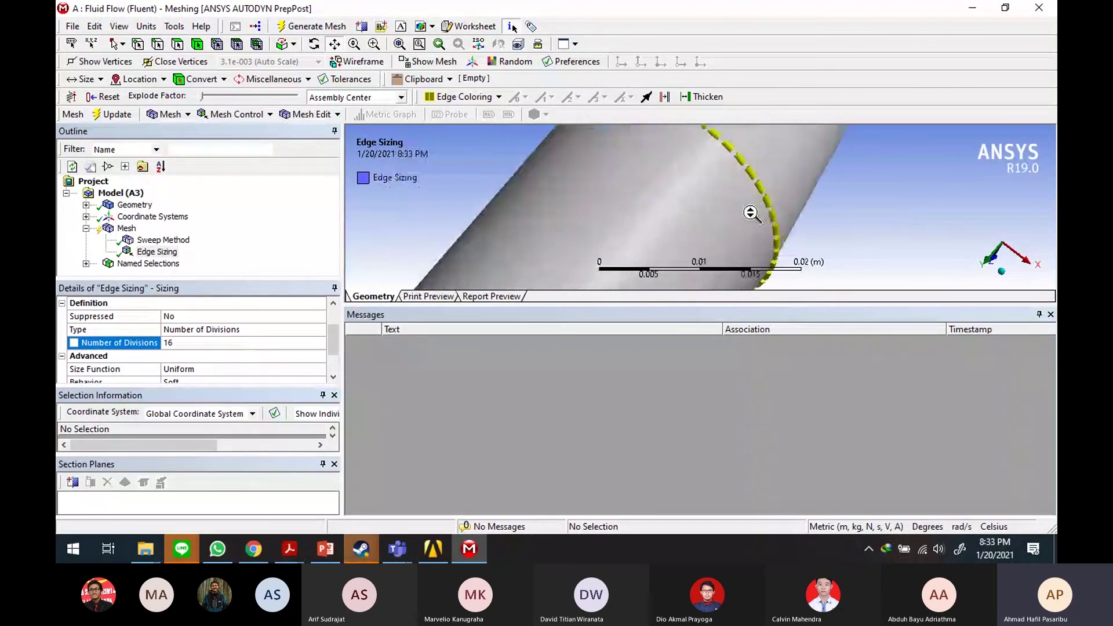
middle_click_drag(751, 207, 746, 254, "ctrl")
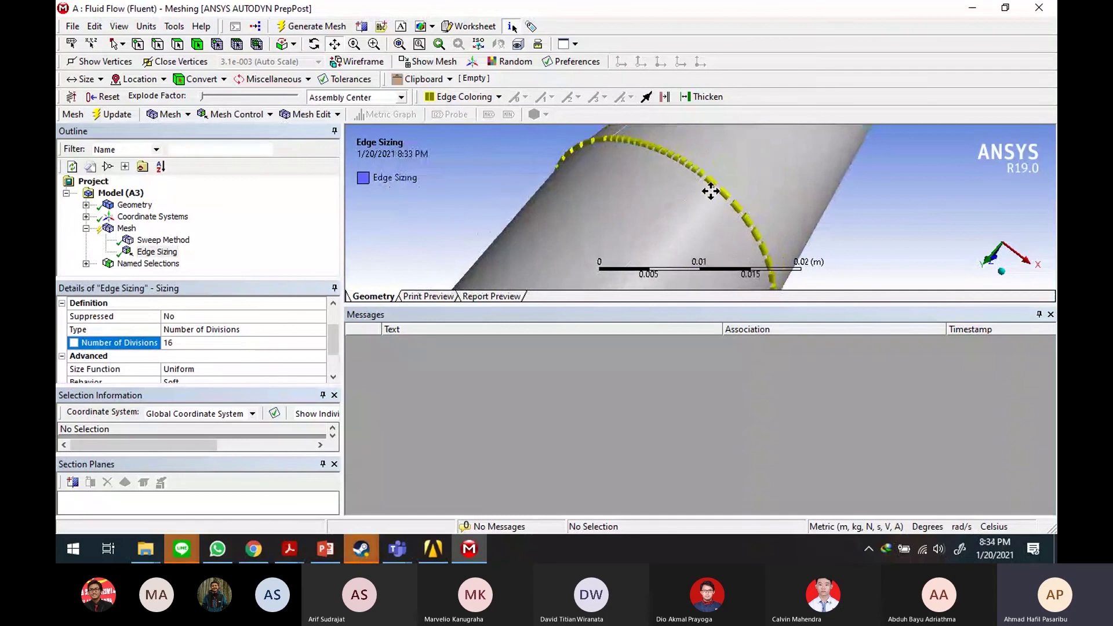
left_click(119, 228)
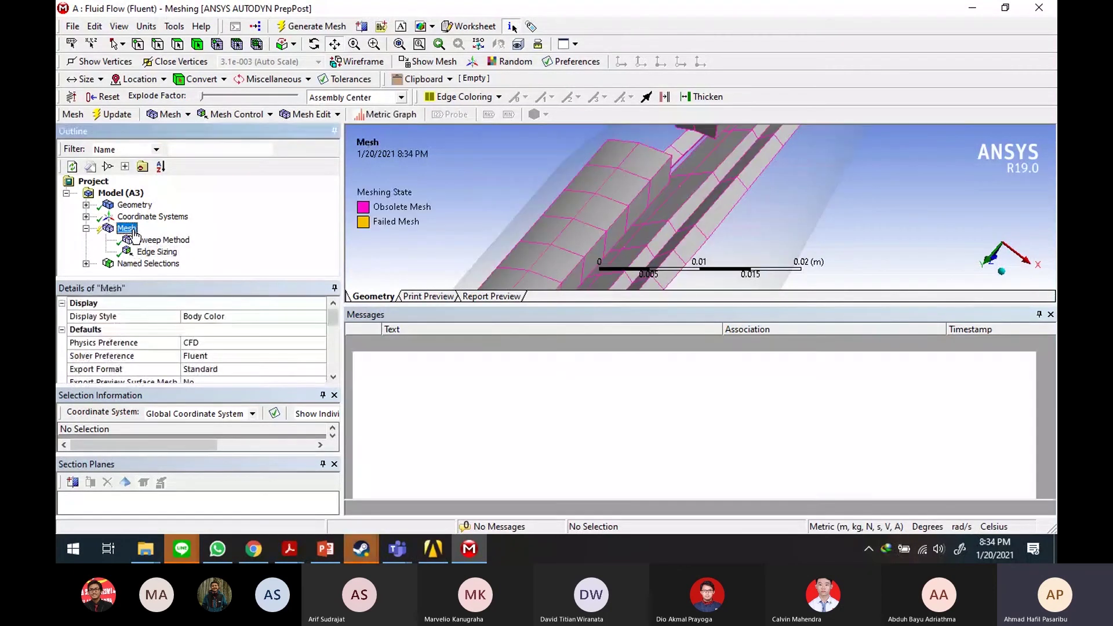
right_click(133, 229)
left_click(181, 281)
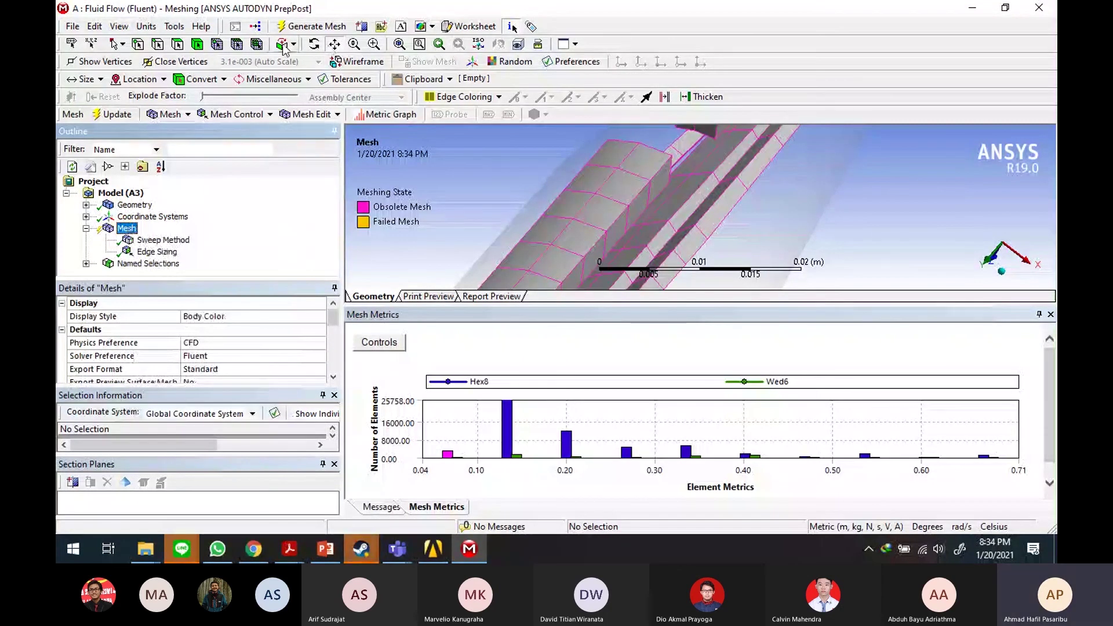
Step: Examine the regenerated mesh, from the whole pipe layout to a close-up of the surface elements
scroll(550, 165, "down", 10)
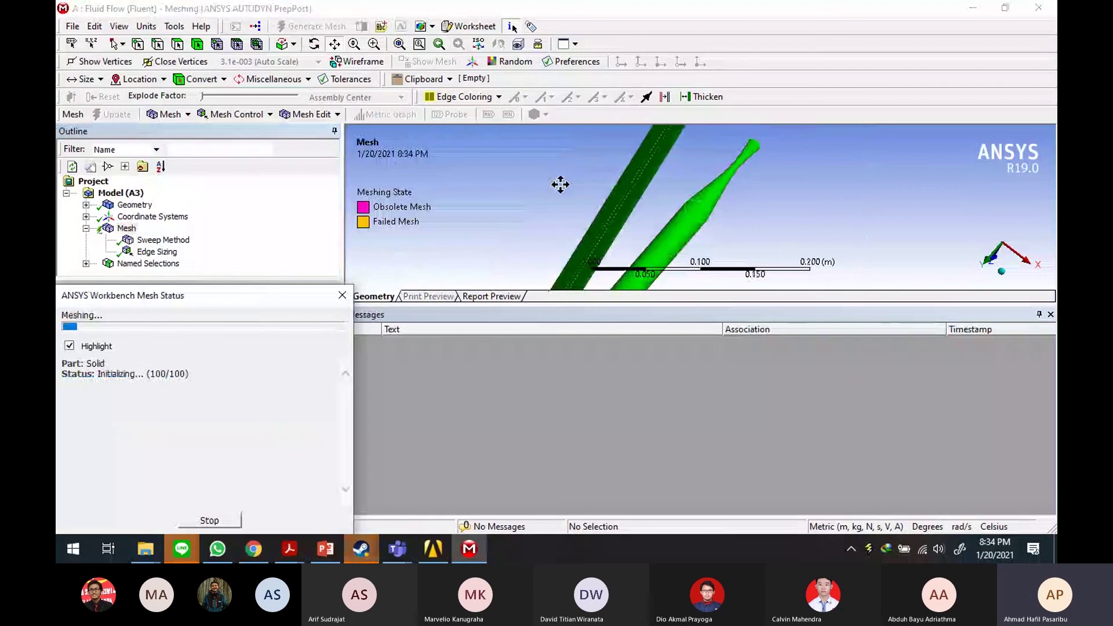
scroll(703, 181, "up", 5)
middle_click(704, 182)
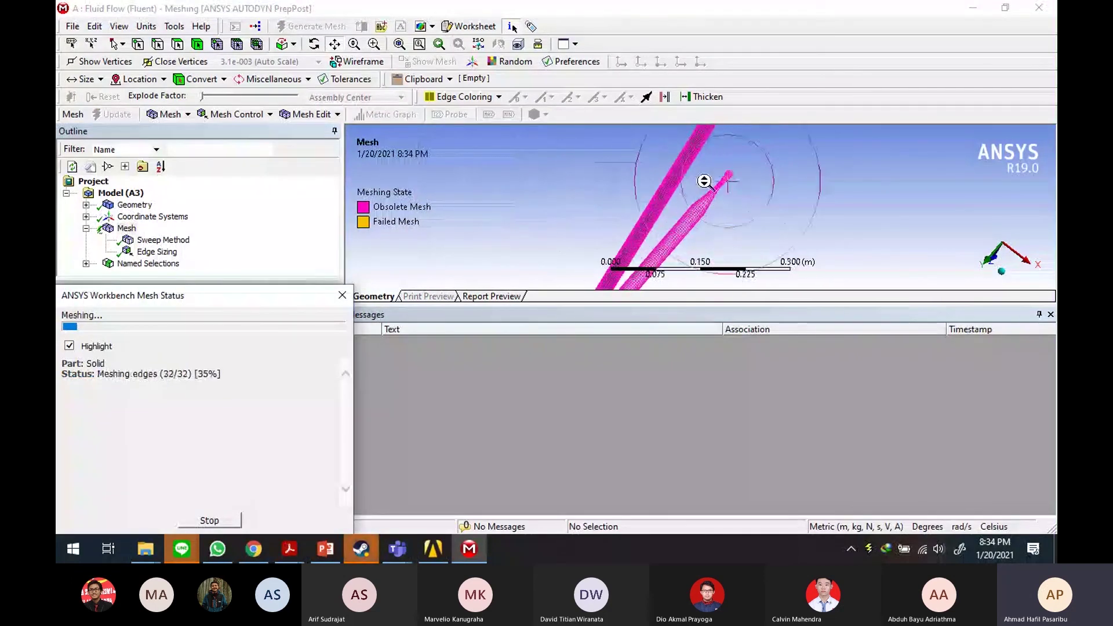
middle_click_drag(693, 173, 632, 178)
scroll(656, 177, "up", 3)
scroll(774, 154, "down", 6)
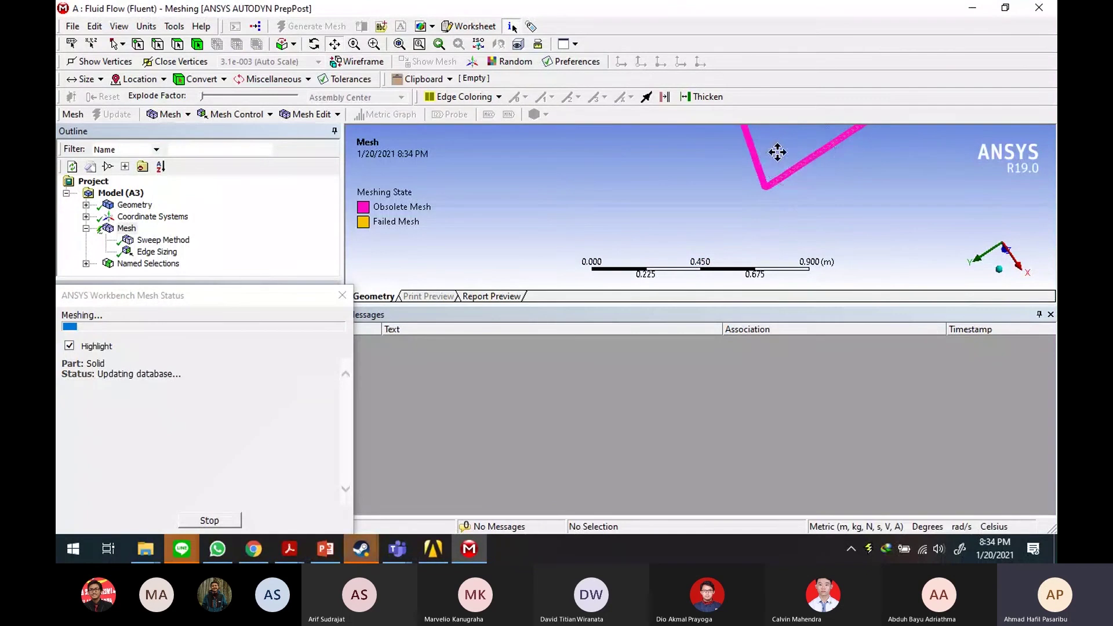
left_click_drag(778, 151, 770, 248)
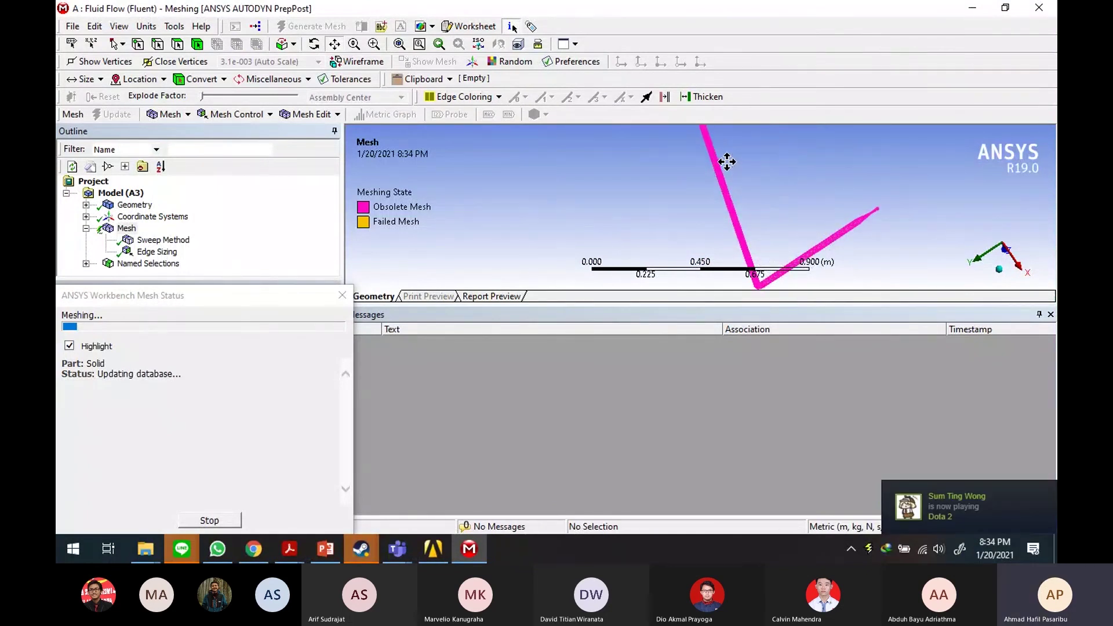
scroll(727, 161, "up", 2)
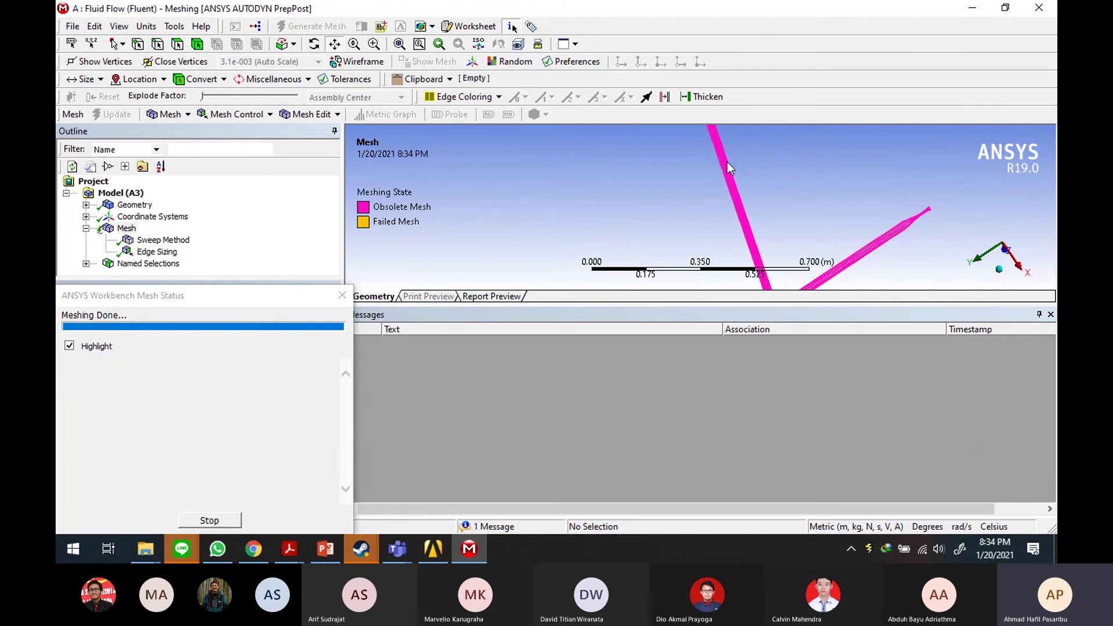
scroll(794, 216, "up", 6)
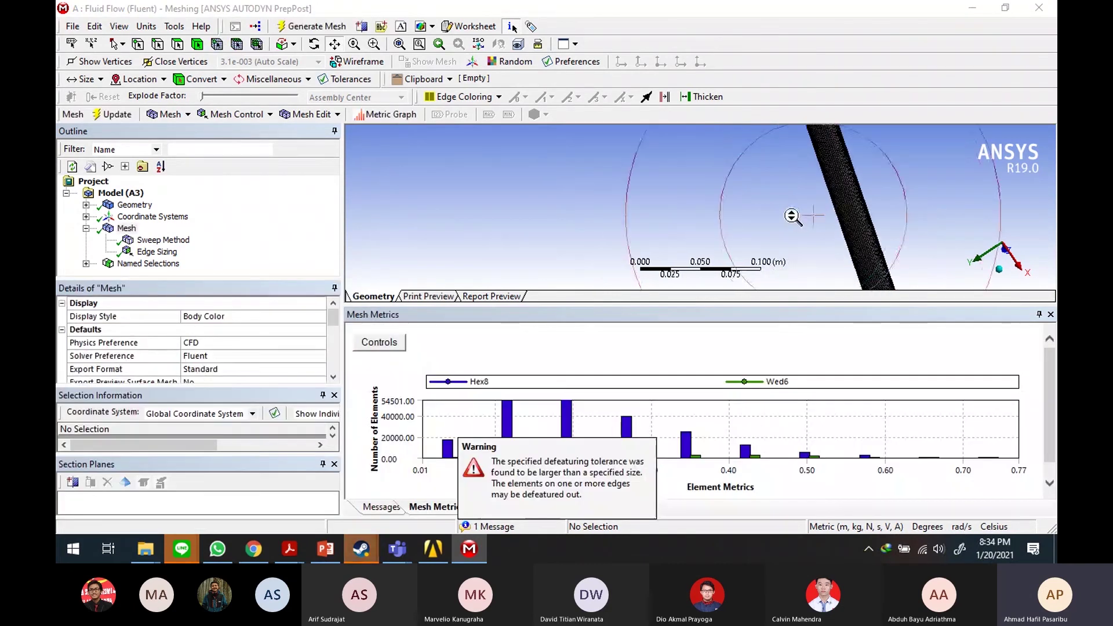
left_click_drag(833, 236, 621, 279)
scroll(815, 216, "up", 3)
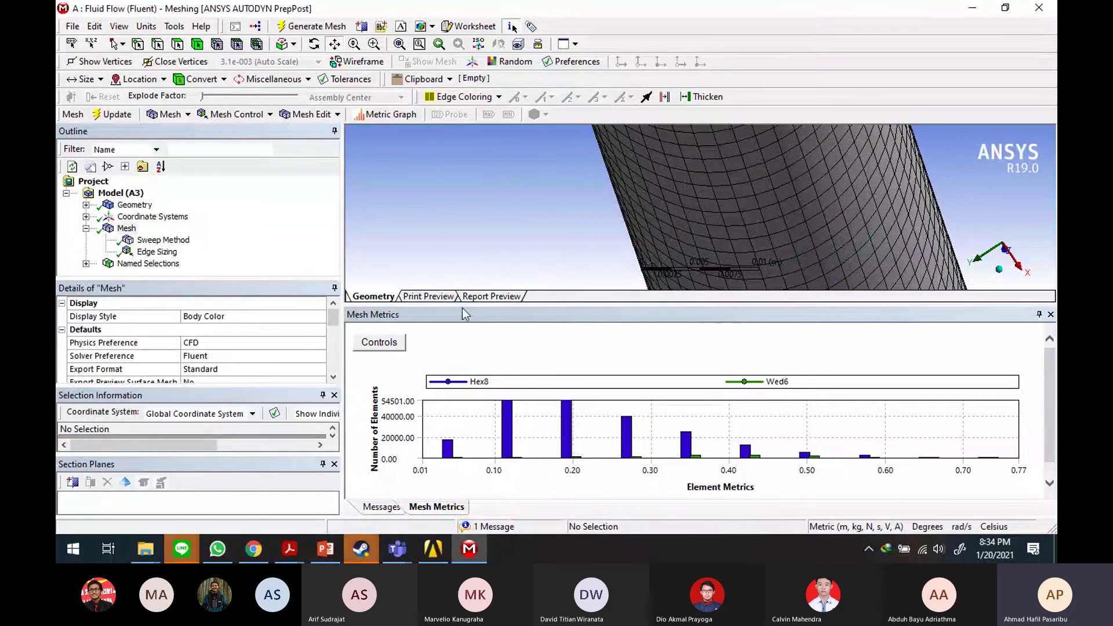
Step: Review the mesh skewness statistics and inspect the pipe mesh up to its end
scroll(234, 356, "down", 5)
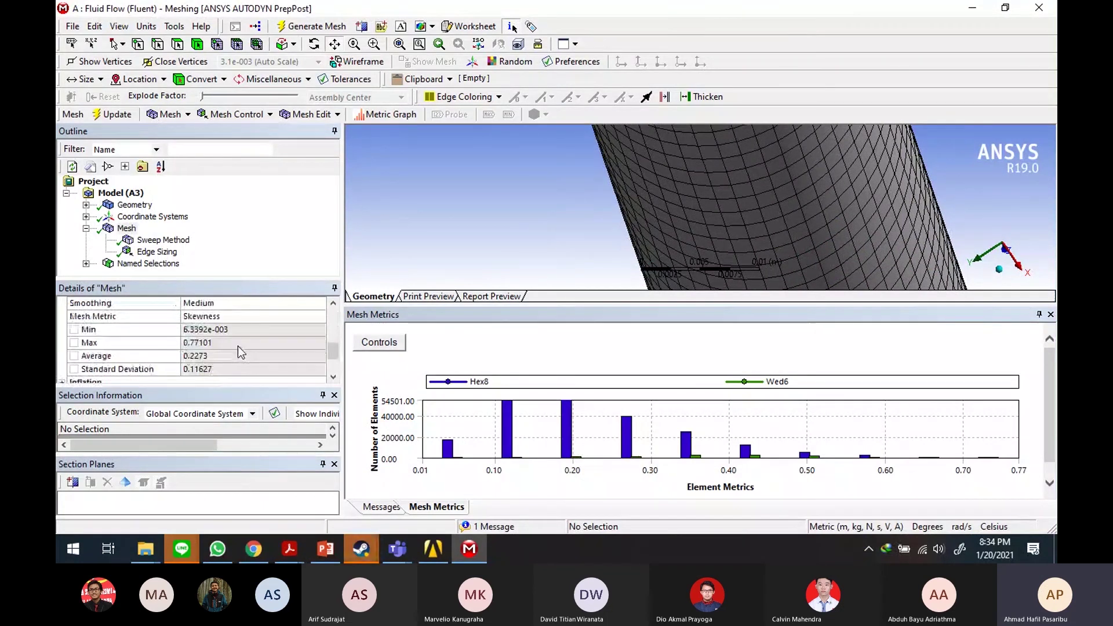
mouse_move(653, 238)
left_mouse_down()
mouse_move(681, 405)
mouse_move(623, 480)
mouse_move(610, 228)
left_mouse_up()
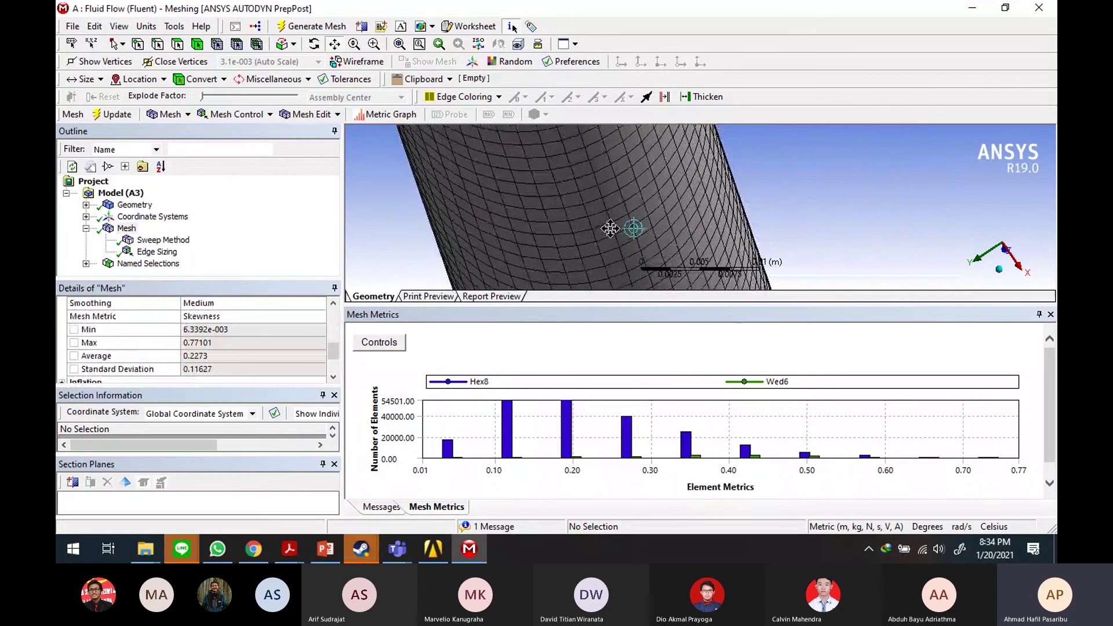
scroll(716, 206, "down", 5)
scroll(751, 204, "up", 6)
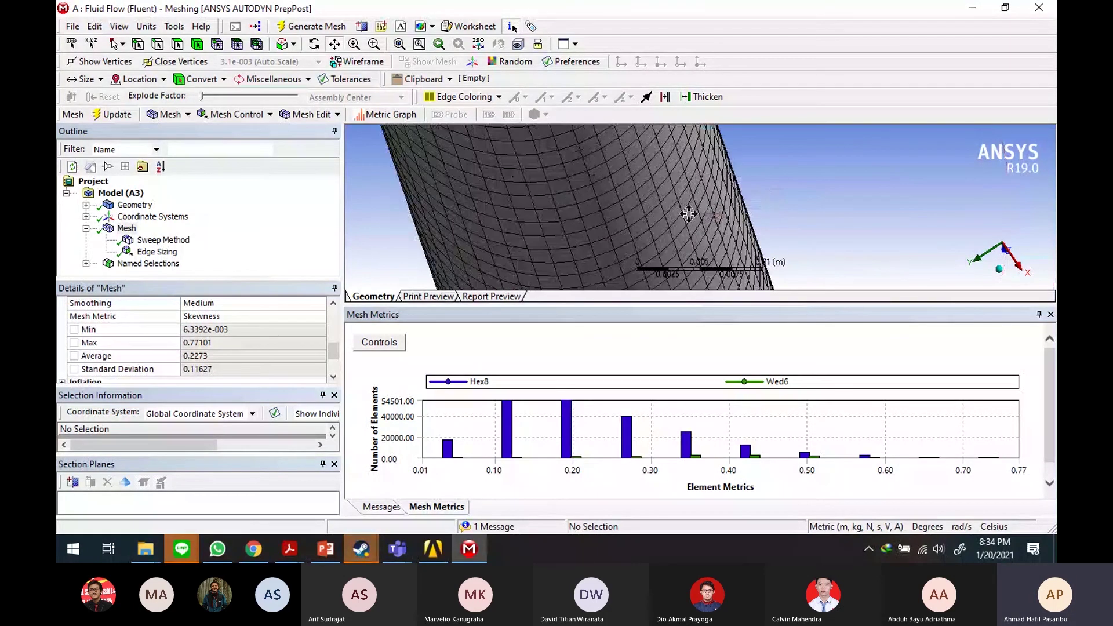
scroll(552, 190, "down", 2)
scroll(552, 191, "down", 5)
left_click_drag(638, 223, 780, 204)
middle_click_drag(780, 205, 833, 207)
scroll(833, 206, "down", 5)
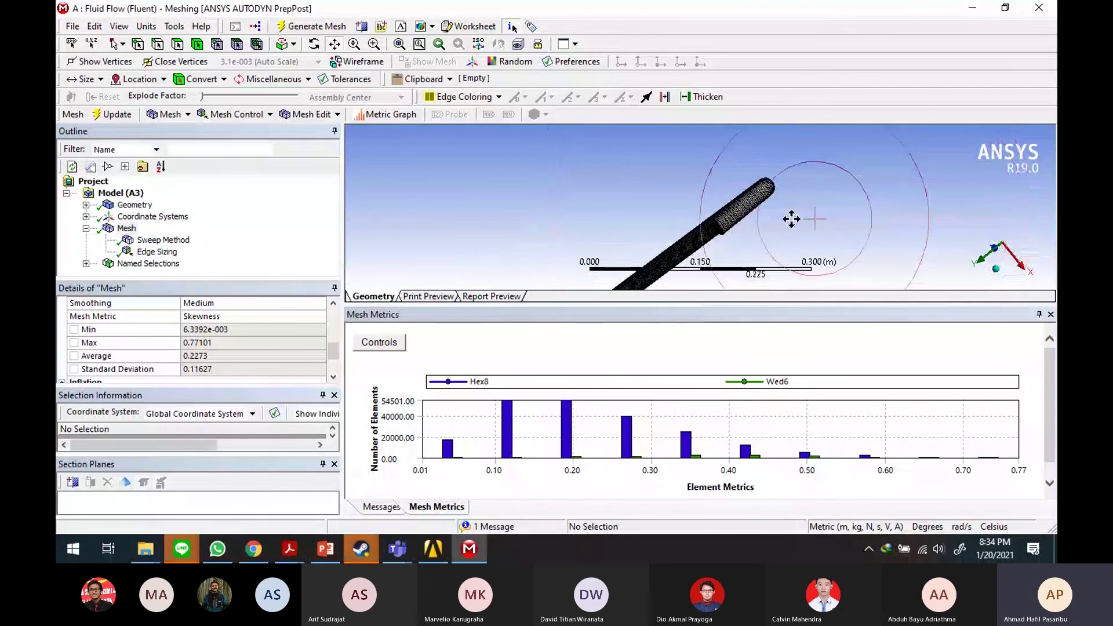
Step: Create a section plane cutting lengthwise through the meshed pipe
scroll(866, 168, "down", 4)
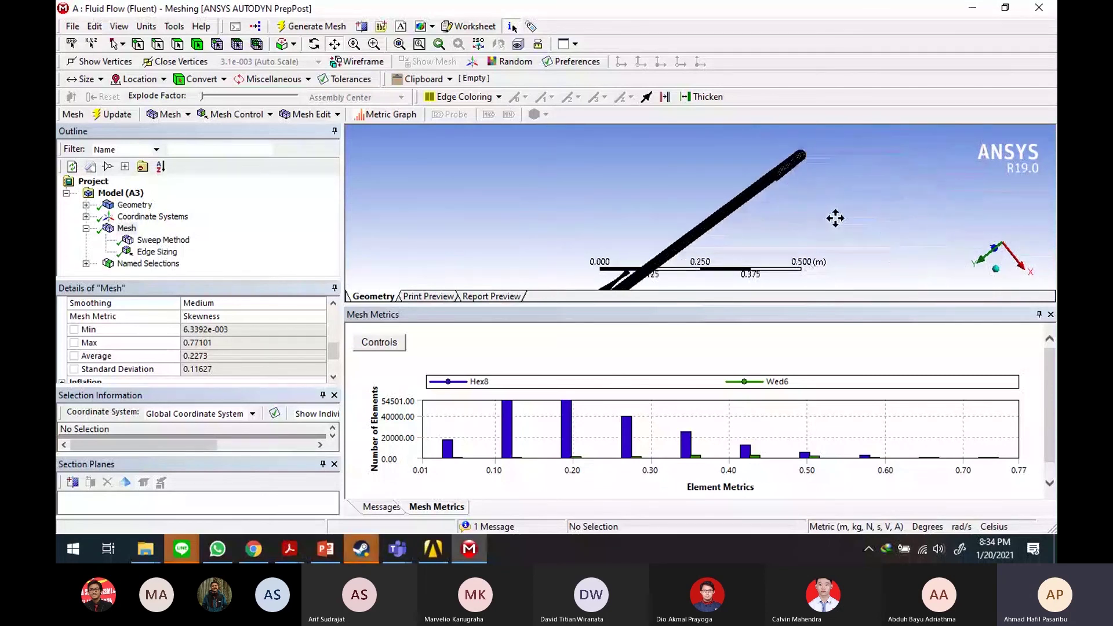
middle_click_drag(681, 208, 725, 202, "ctrl")
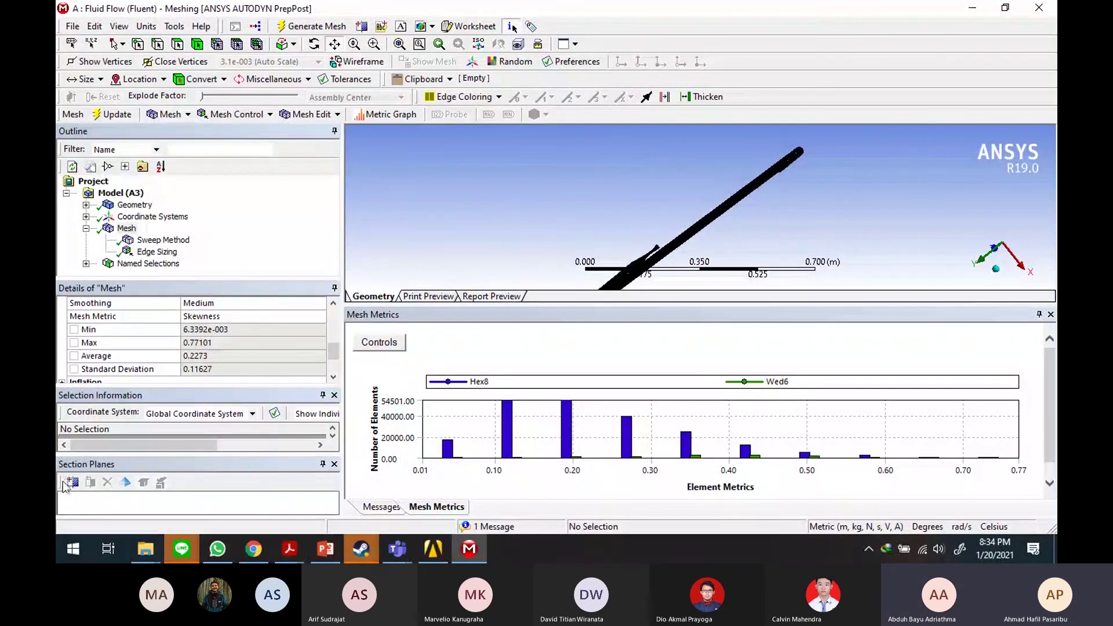
left_click(72, 482)
left_click_drag(785, 167, 688, 235)
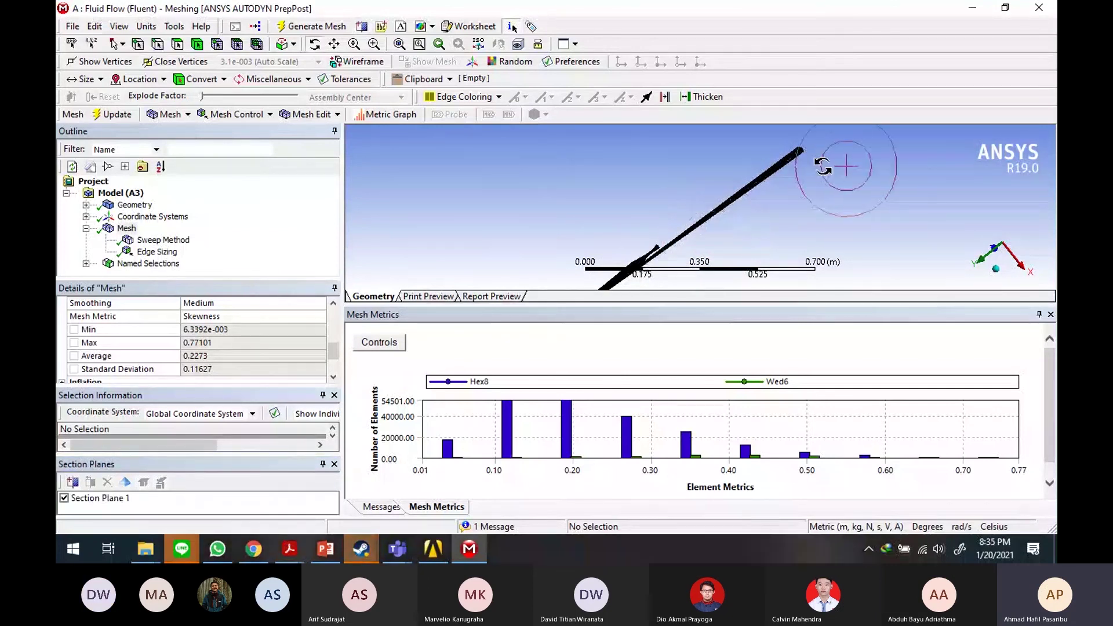
Step: Orient the view to face the XZ plane and inspect the sectioned mesh at the pipe's end
scroll(824, 167, "up", 5)
middle_click_drag(857, 191, 772, 224)
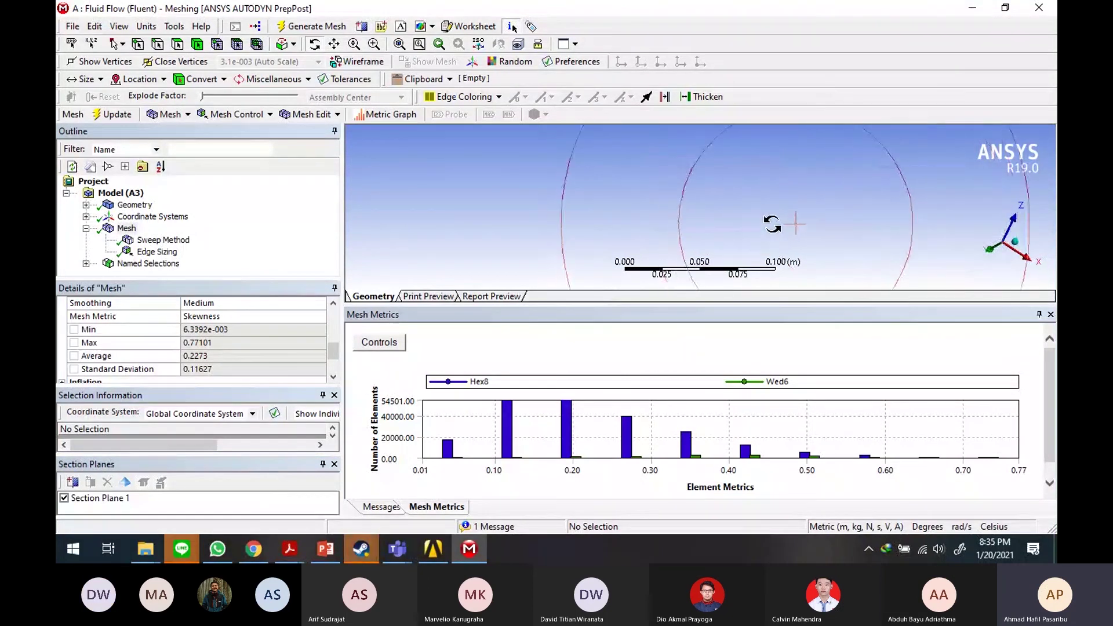
left_click(1015, 249)
scroll(756, 196, "up", 3)
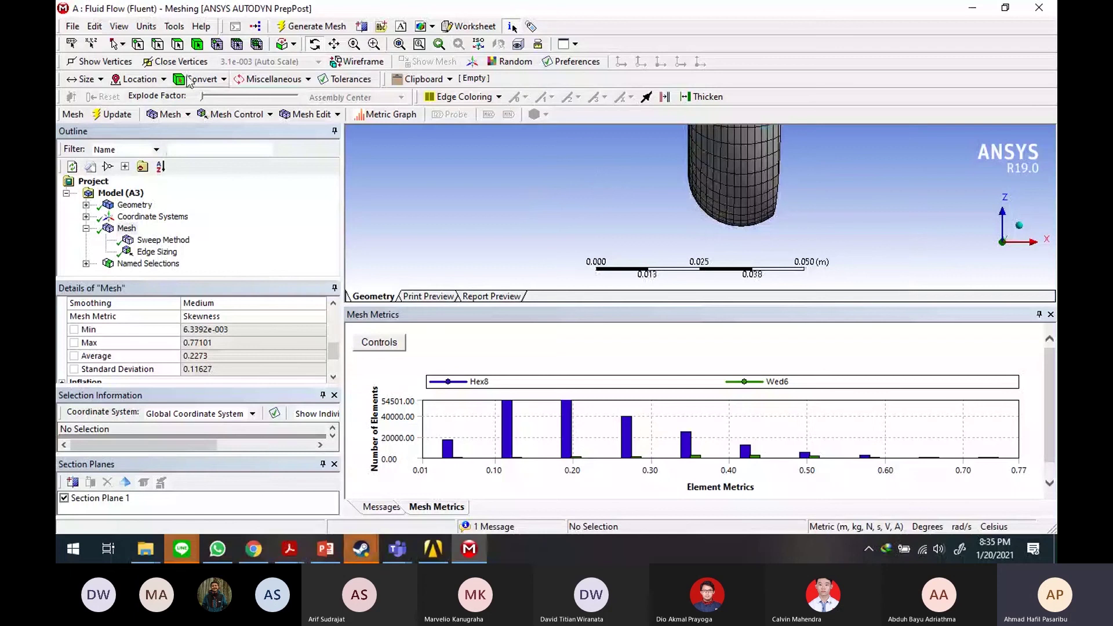
left_click(334, 47)
left_click_drag(706, 145, 582, 441)
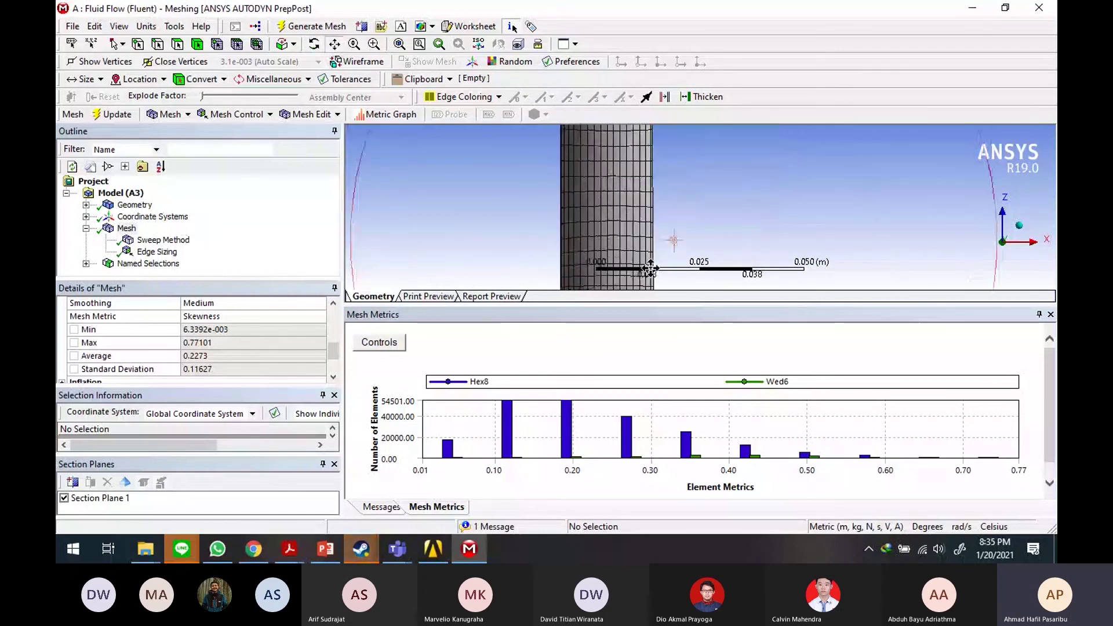
Step: Examine the sectioned mesh at an angle around the pipe bend and along the straight length
scroll(716, 194, "down", 7)
middle_click_drag(699, 191, 610, 191)
left_click_drag(611, 192, 646, 214)
scroll(773, 239, "up", 7)
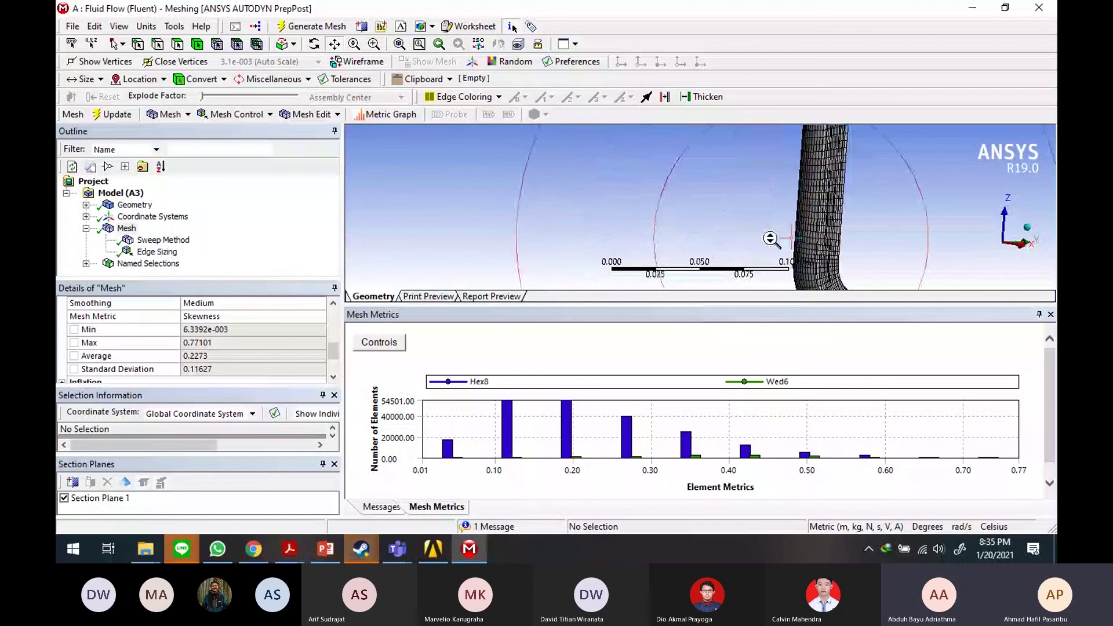
left_click_drag(774, 238, 572, 125)
left_click_drag(780, 284, 709, 360)
scroll(711, 205, "up", 4)
scroll(652, 157, "down", 1)
scroll(655, 165, "down", 10)
left_click_drag(659, 172, 666, 272)
scroll(654, 206, "up", 10)
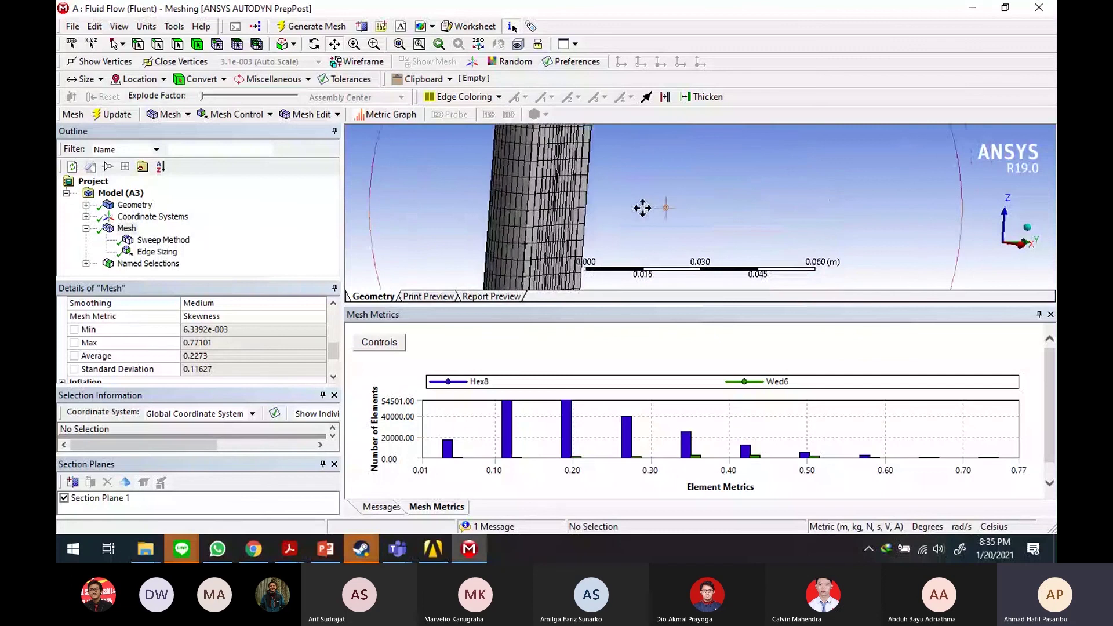
left_click_drag(603, 207, 690, 284)
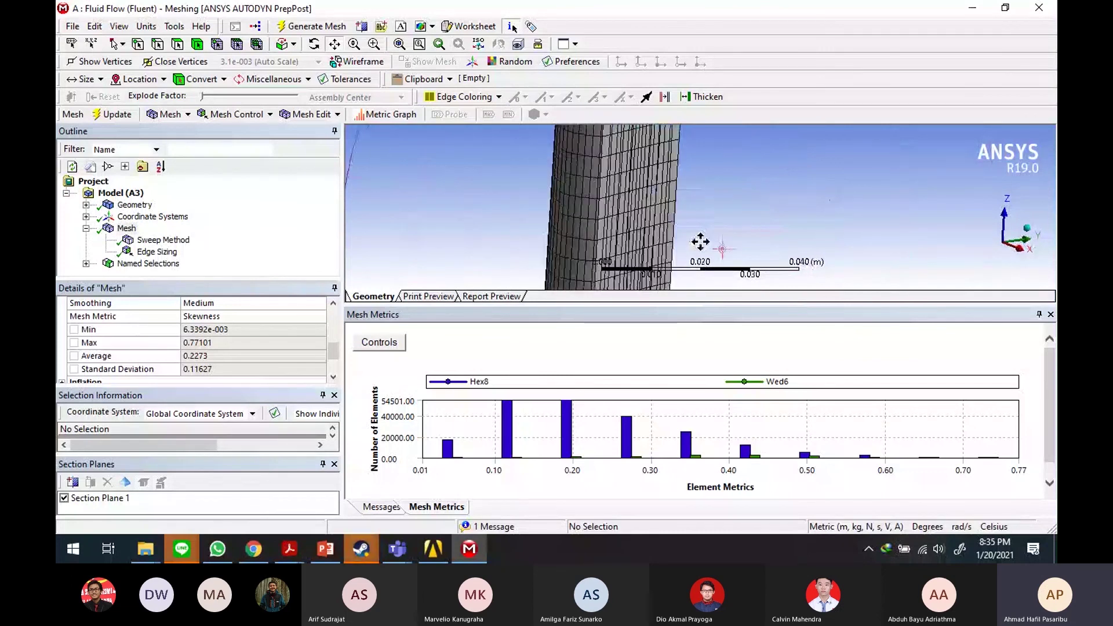
left_click_drag(701, 242, 761, 230)
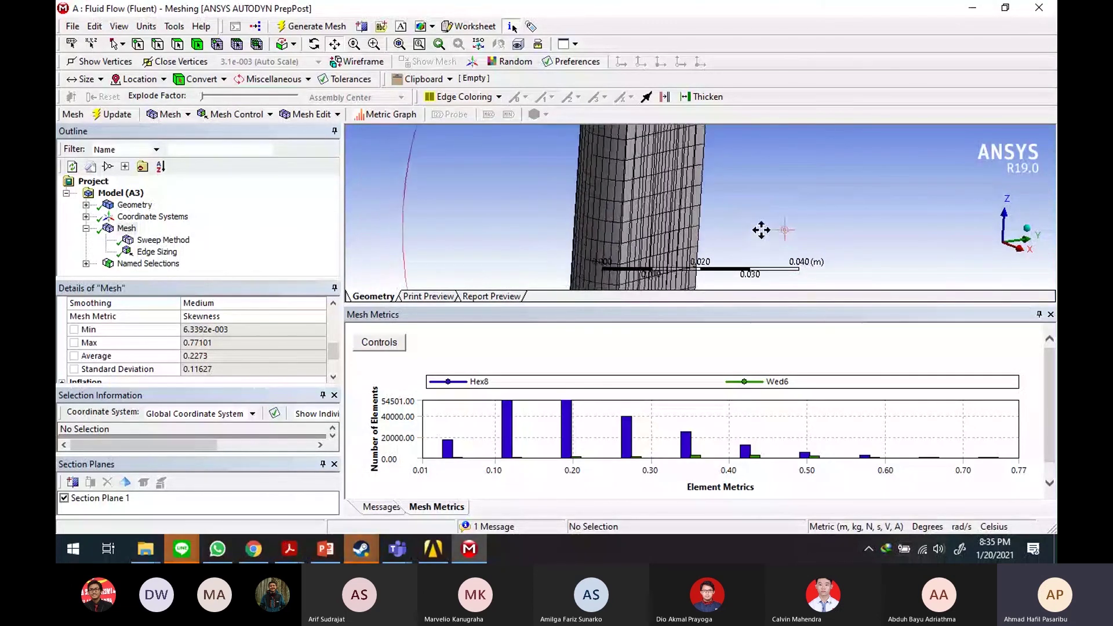
scroll(761, 230, "down", 6)
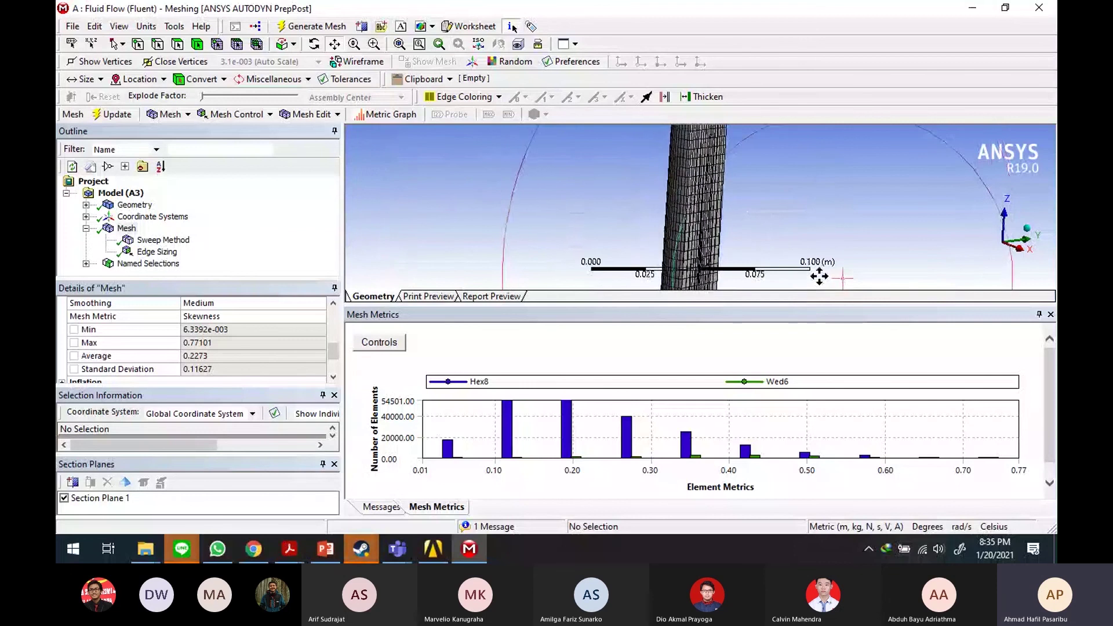
left_click_drag(820, 277, 815, 189)
scroll(816, 180, "down", 3)
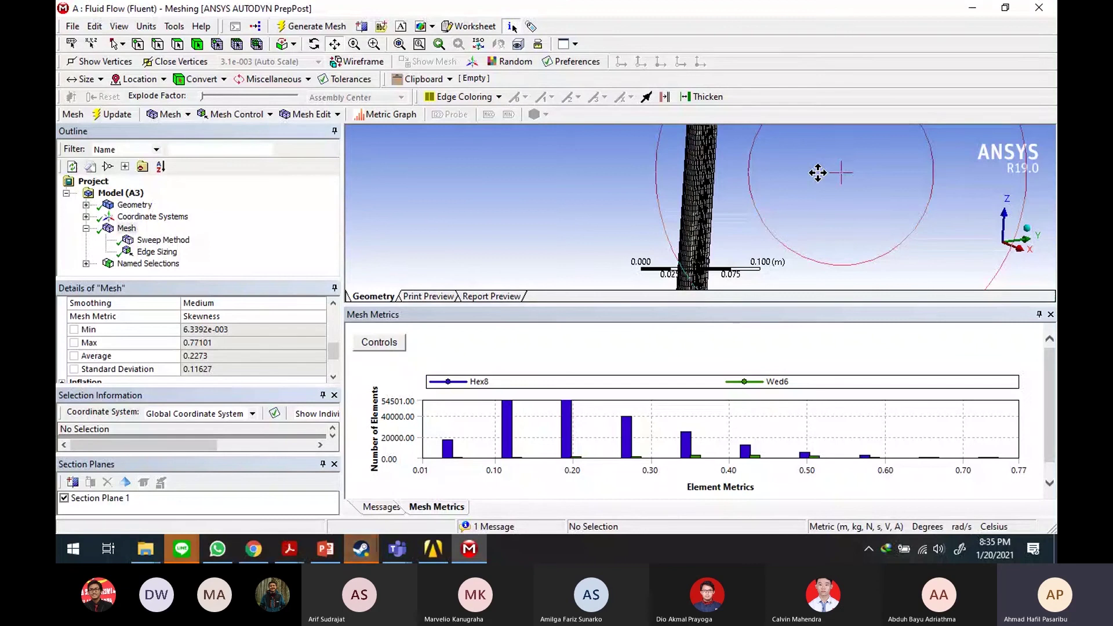
mouse_move(818, 172)
left_mouse_down()
mouse_move(808, 284)
mouse_move(833, 176)
mouse_move(840, 288)
mouse_move(826, 182)
left_mouse_up()
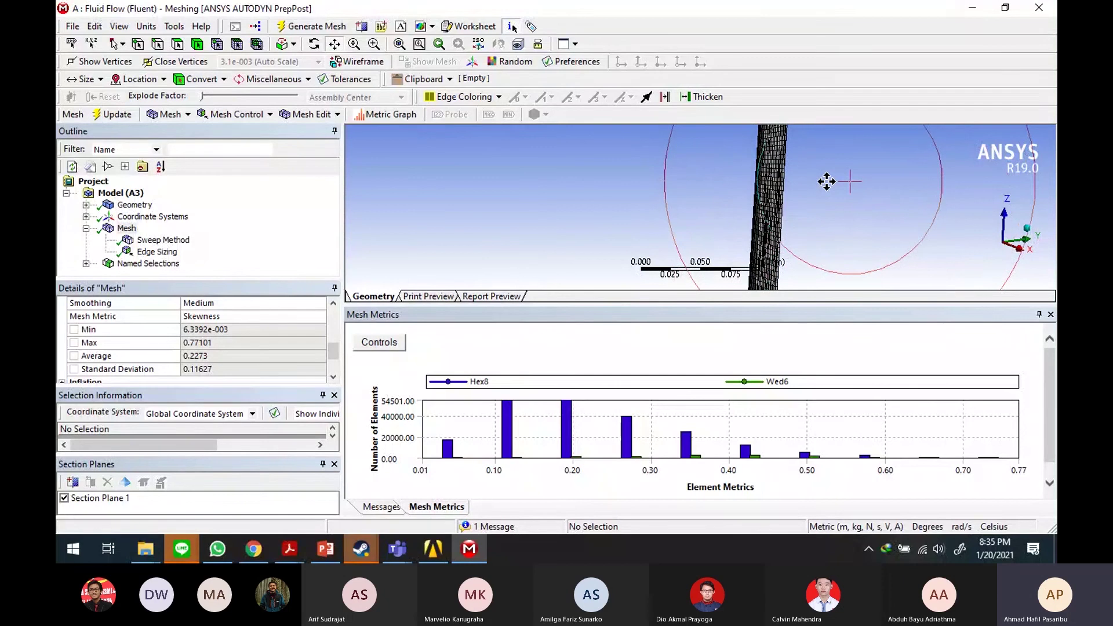
left_click_drag(827, 181, 793, 190)
scroll(793, 190, "up", 3)
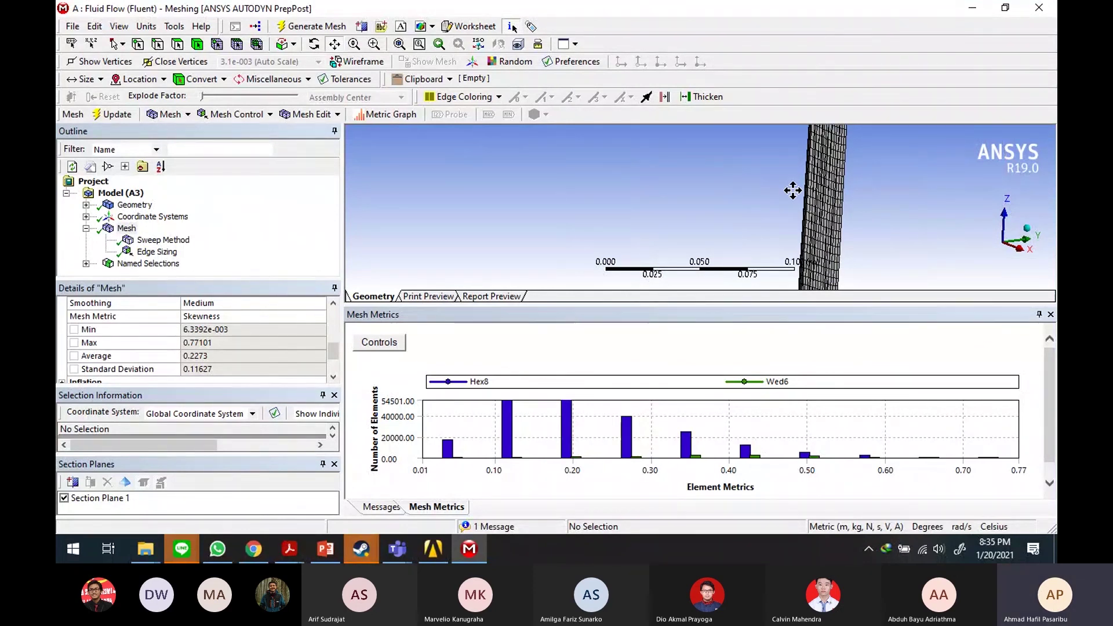
left_click_drag(792, 190, 864, 301)
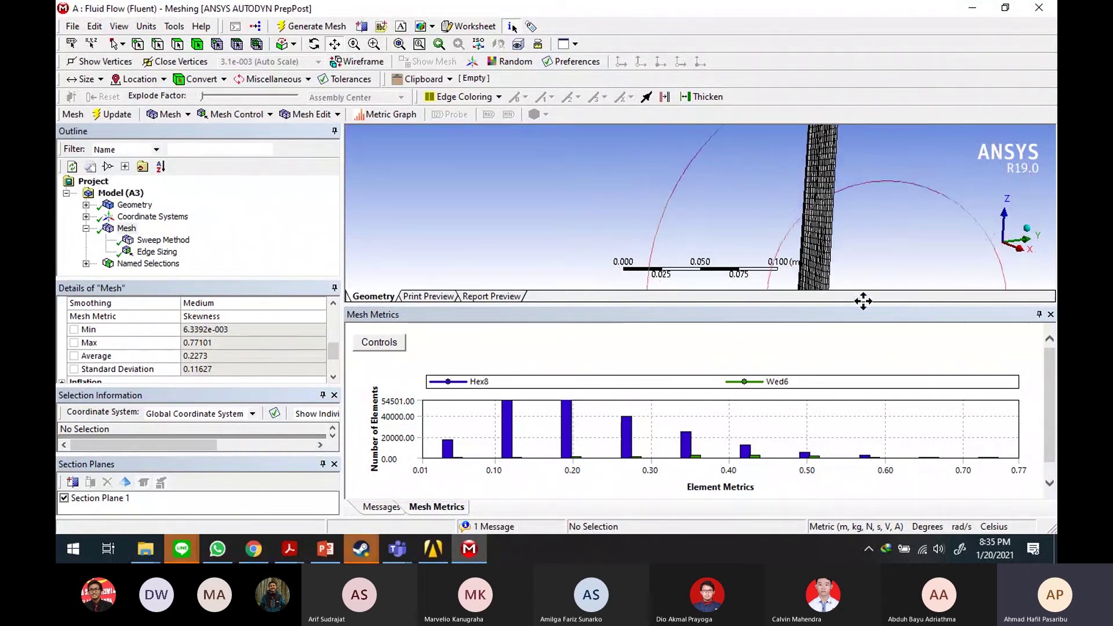
Step: Switch off Section Plane 1 and delete it
left_click(64, 497)
left_click(95, 498)
left_click(106, 482)
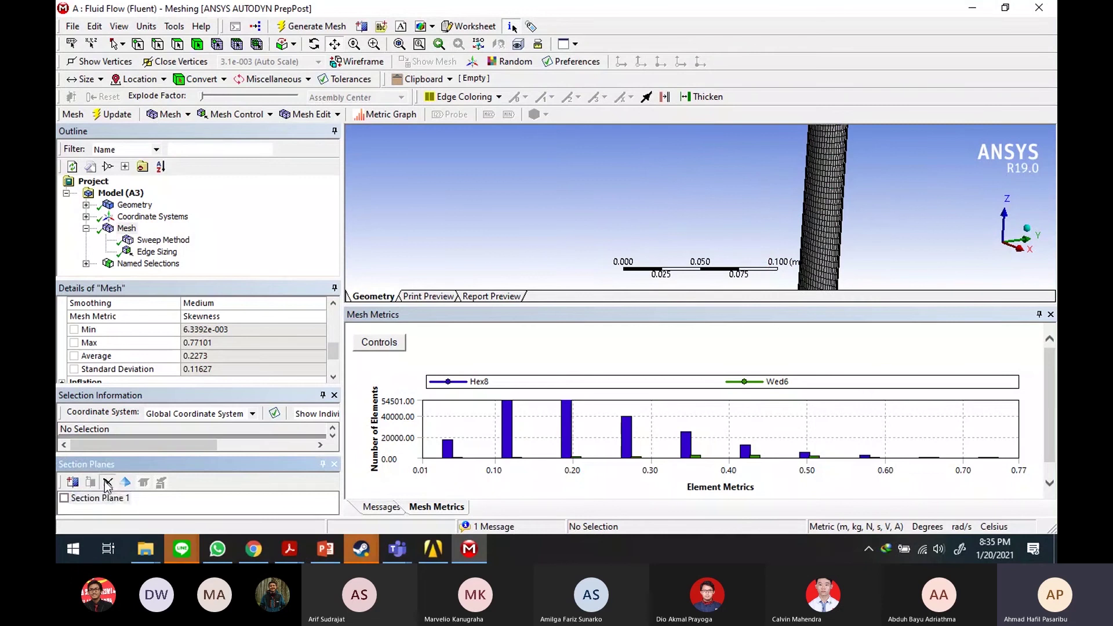
Step: Close the Meshing application and return to the Workbench project schematic
scroll(669, 214, "down", 2)
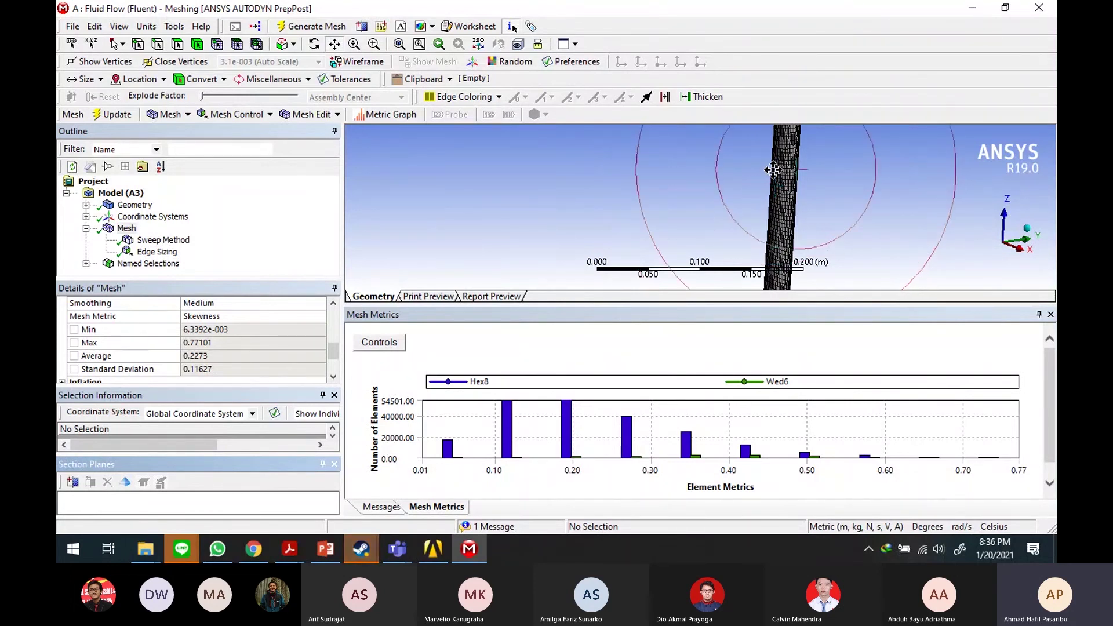
left_click_drag(773, 170, 766, 196)
left_click(1039, 7)
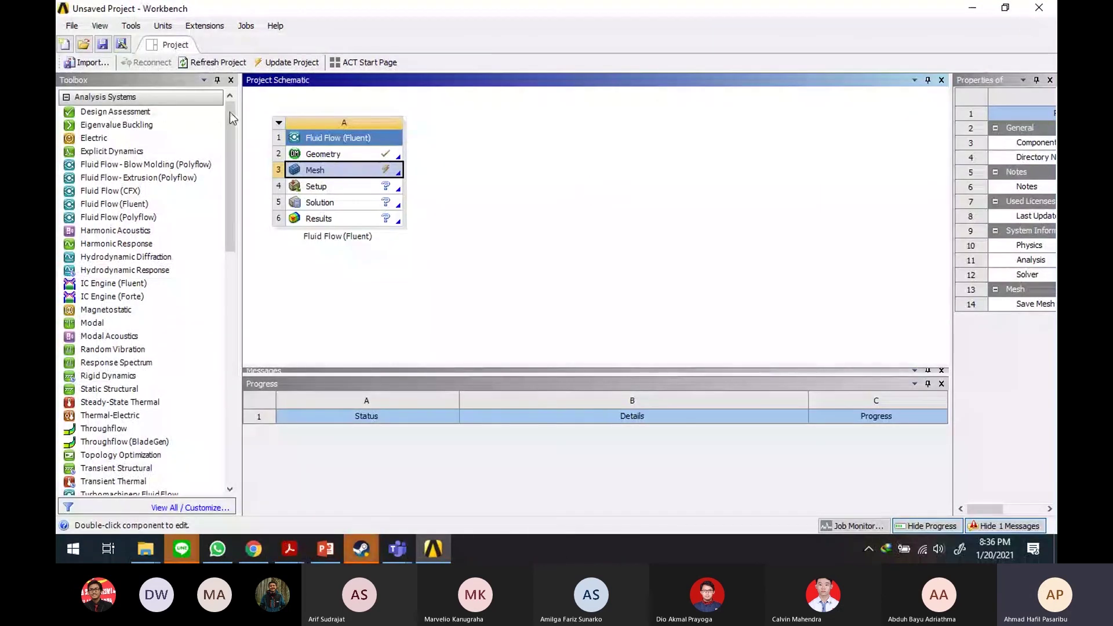
Step: Update the Mesh component of the Fluid Flow (Fluent) system and open its Setup component for editing
right_click(350, 169)
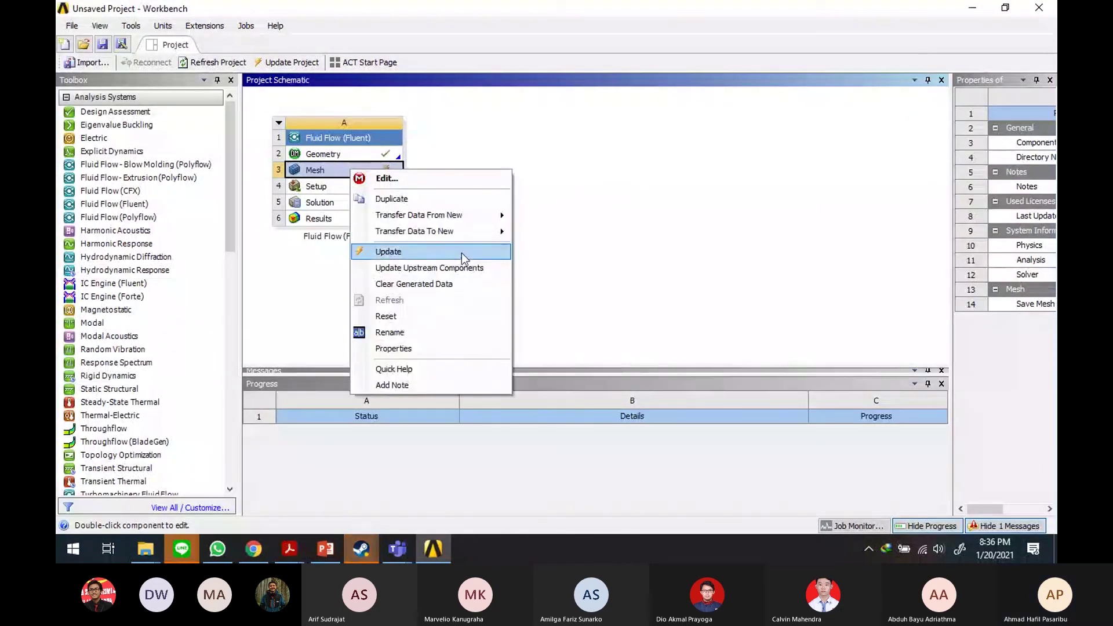
left_click(464, 257)
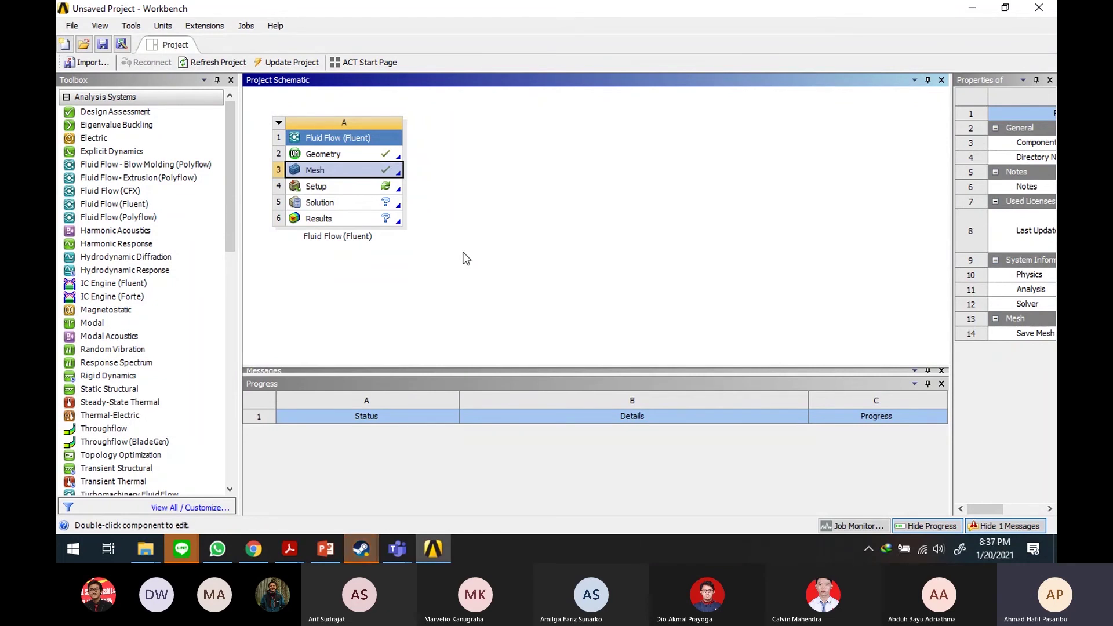
right_click(364, 187)
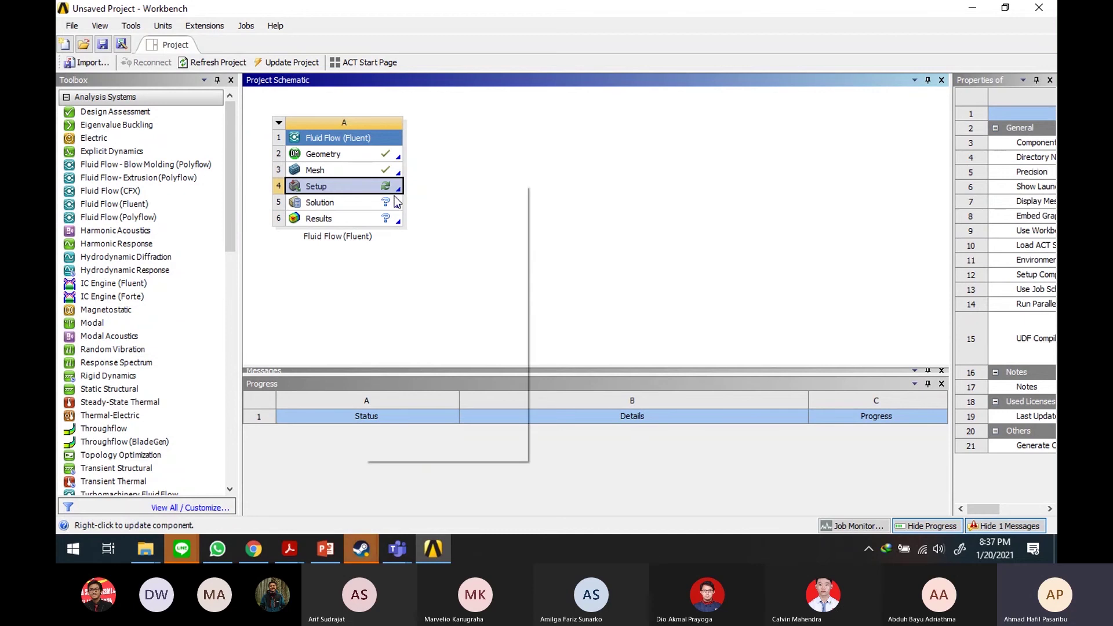
left_click(470, 156)
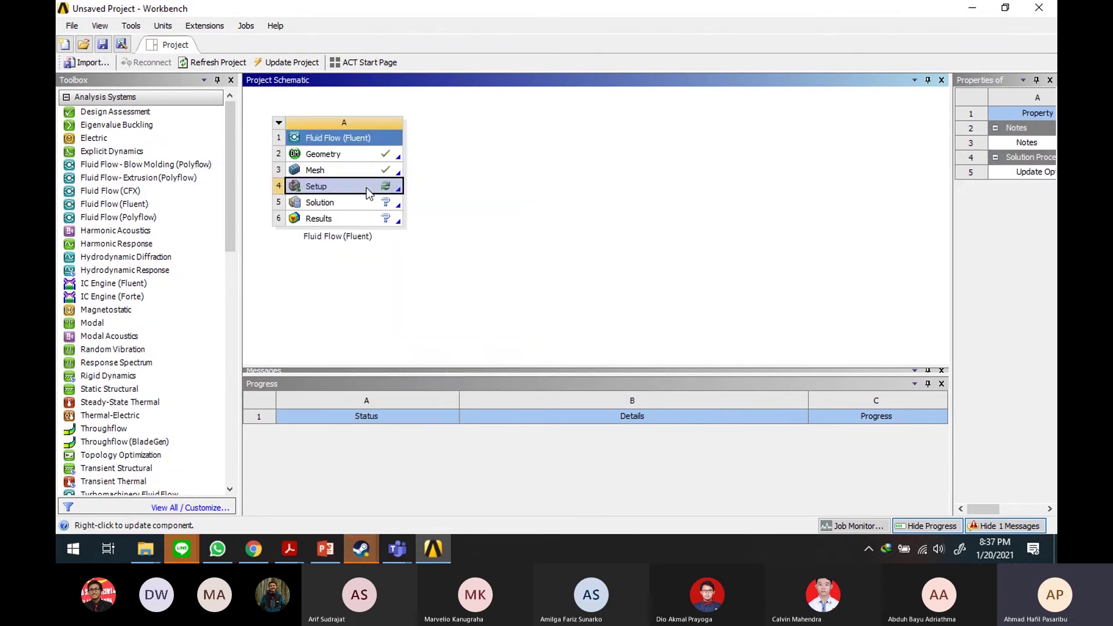
right_click(367, 189)
left_click(399, 198)
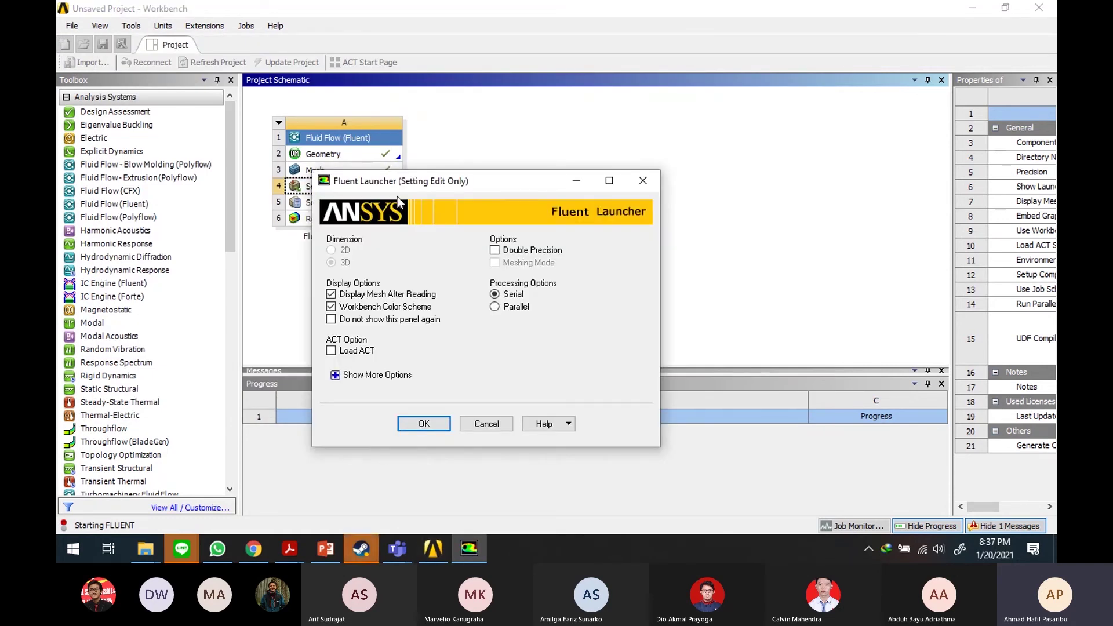
Step: Launch Fluent with Double Precision and Parallel (Local Machine) processing on 4 solver processes
left_click(520, 251)
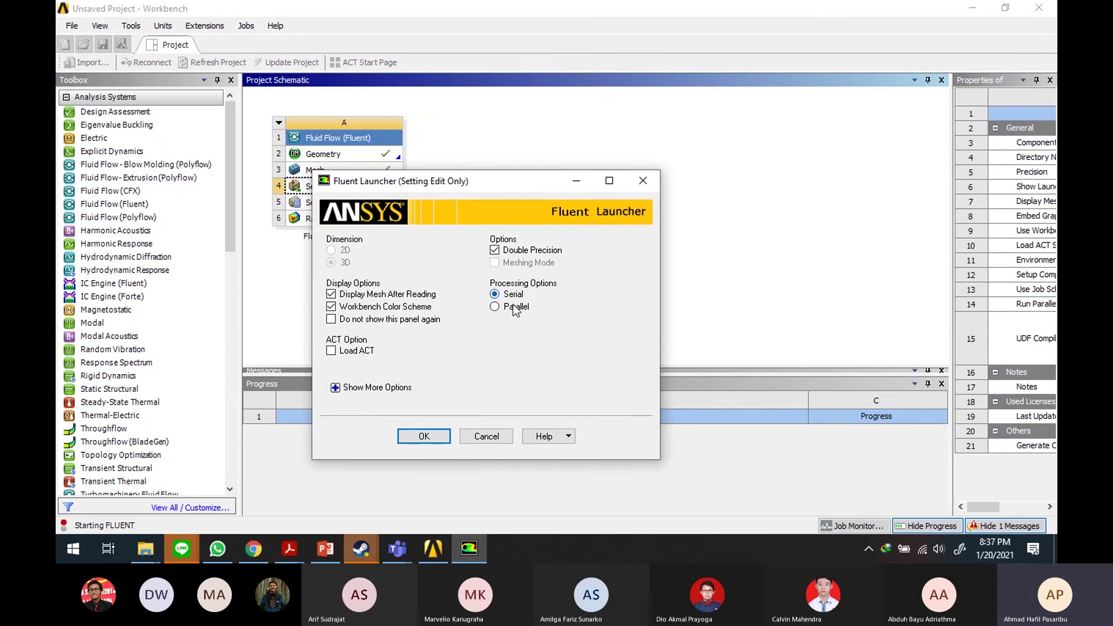
left_click(512, 307)
left_click(553, 361)
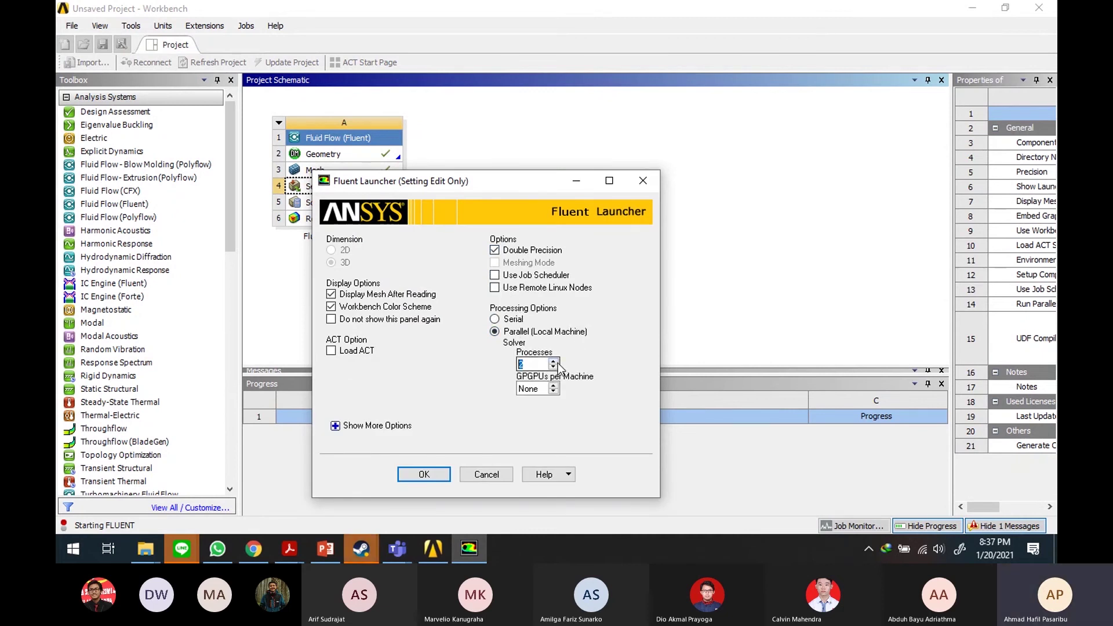
left_click(554, 361)
left_click(554, 361)
left_click_drag(519, 181, 698, 111)
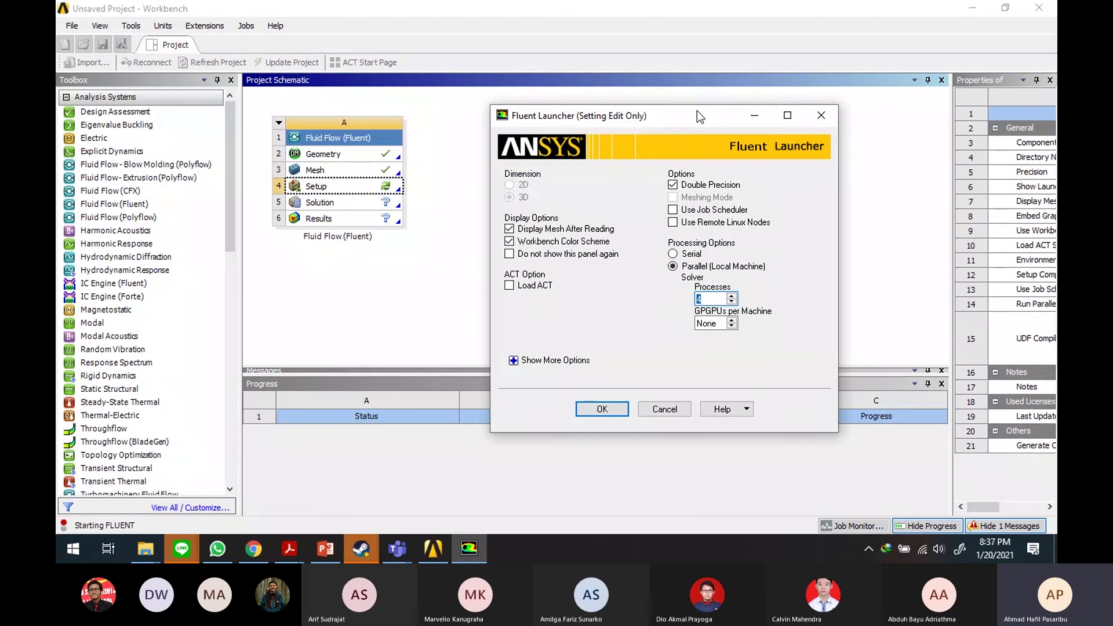
left_click_drag(697, 110, 705, 97)
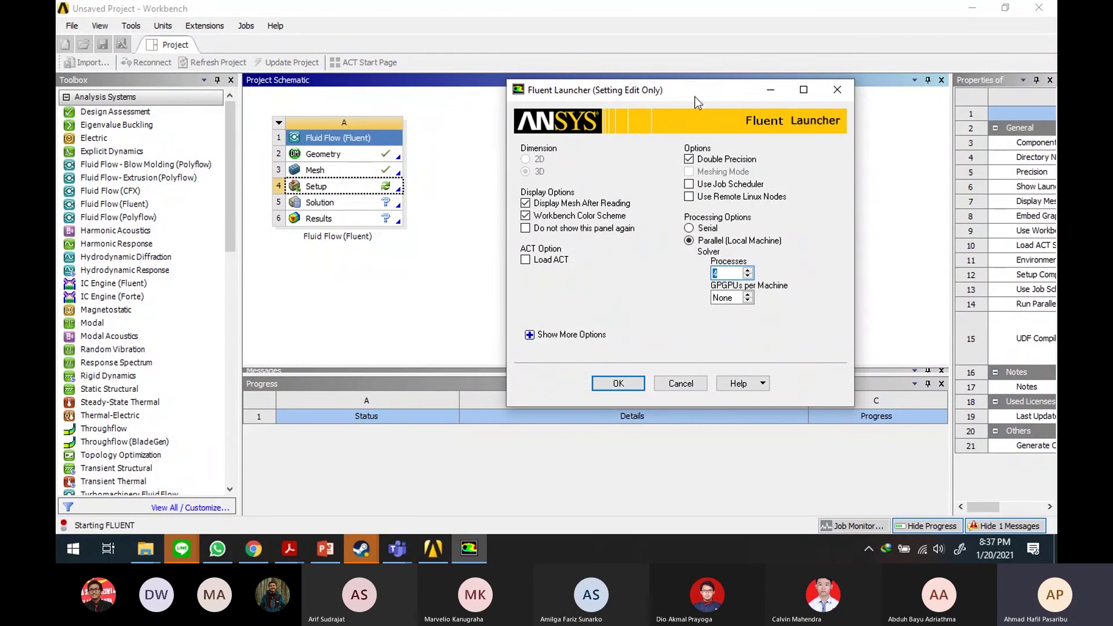
left_click_drag(695, 96, 682, 119)
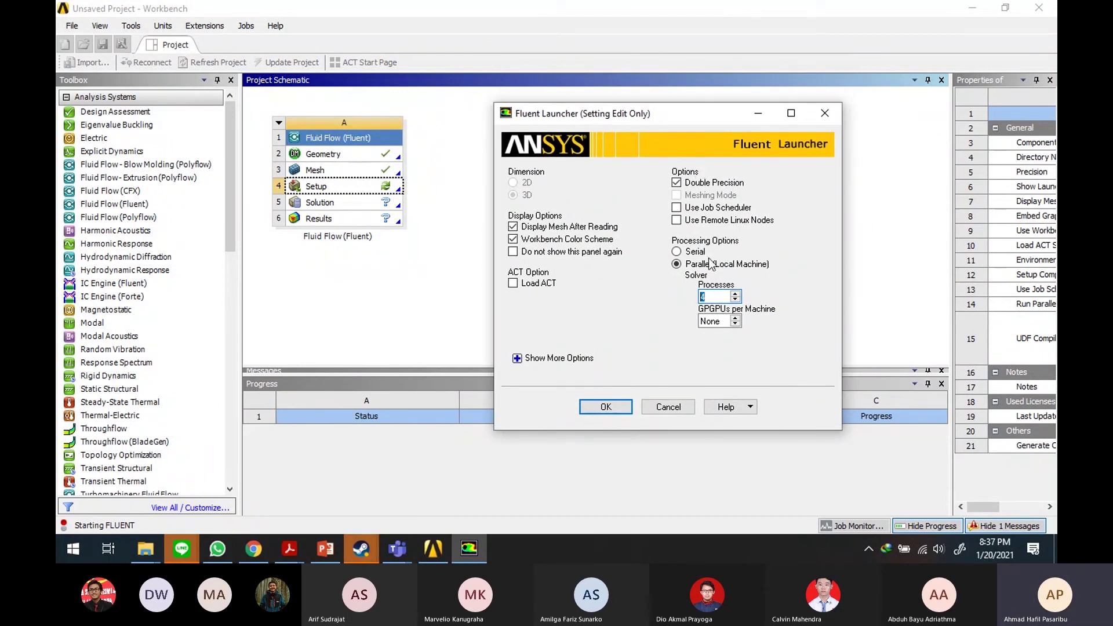
left_click(593, 410)
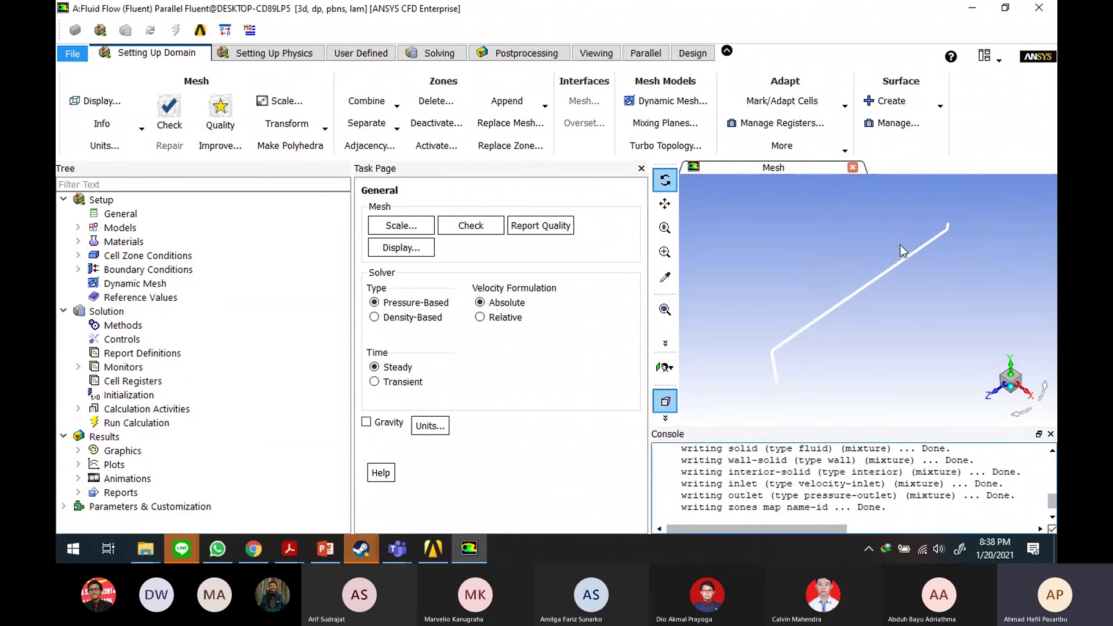
Step: Examine the loaded mesh on the pipe's upper end face, at the bend and along the straight length
left_click_drag(860, 307, 913, 282)
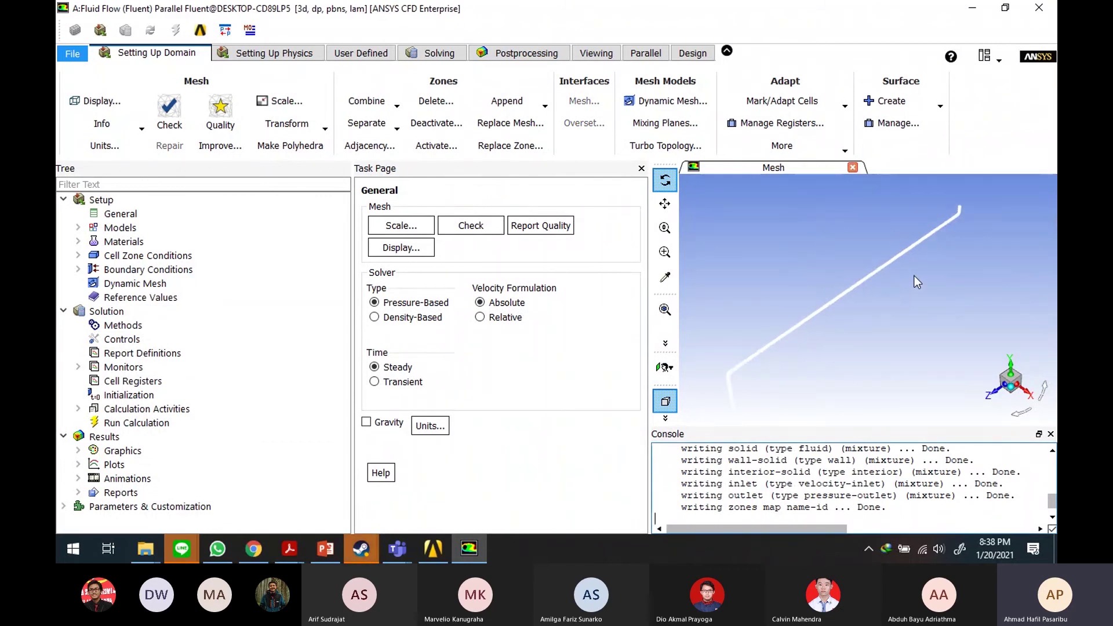
scroll(914, 273, "up", 3)
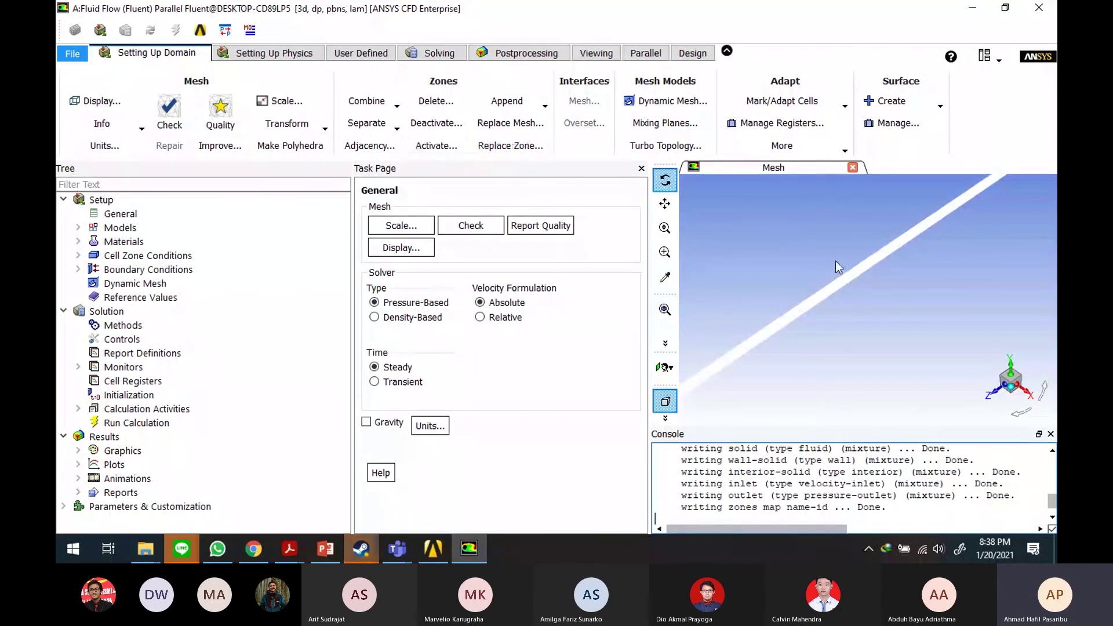
left_click(665, 204)
left_click_drag(942, 271, 785, 497)
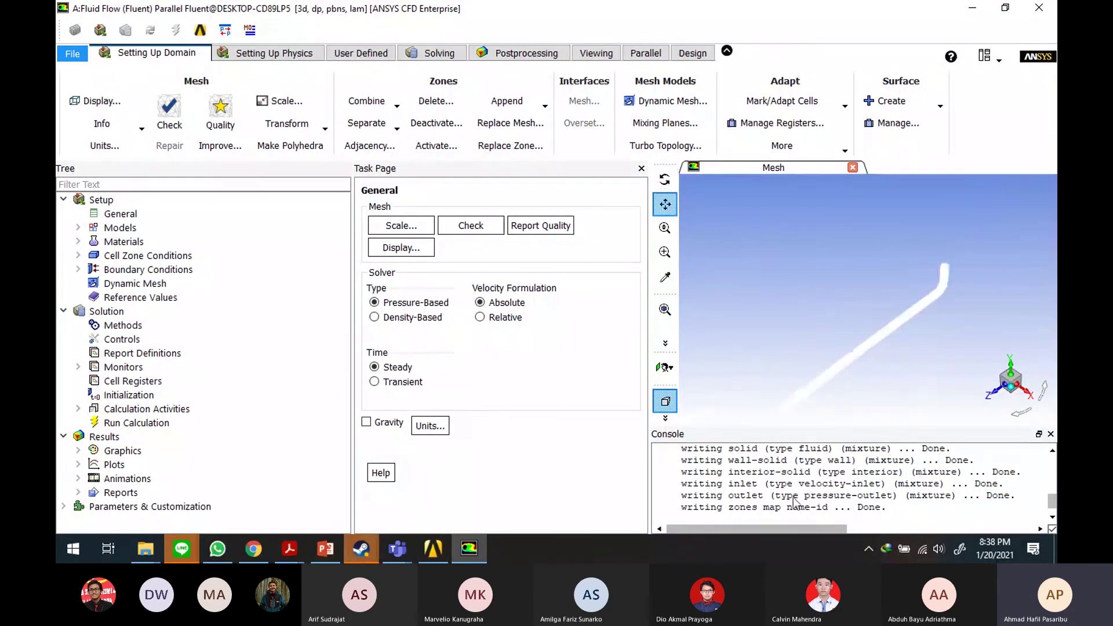
scroll(924, 273, "up", 2)
scroll(924, 272, "up", 3)
scroll(910, 305, "up", 3)
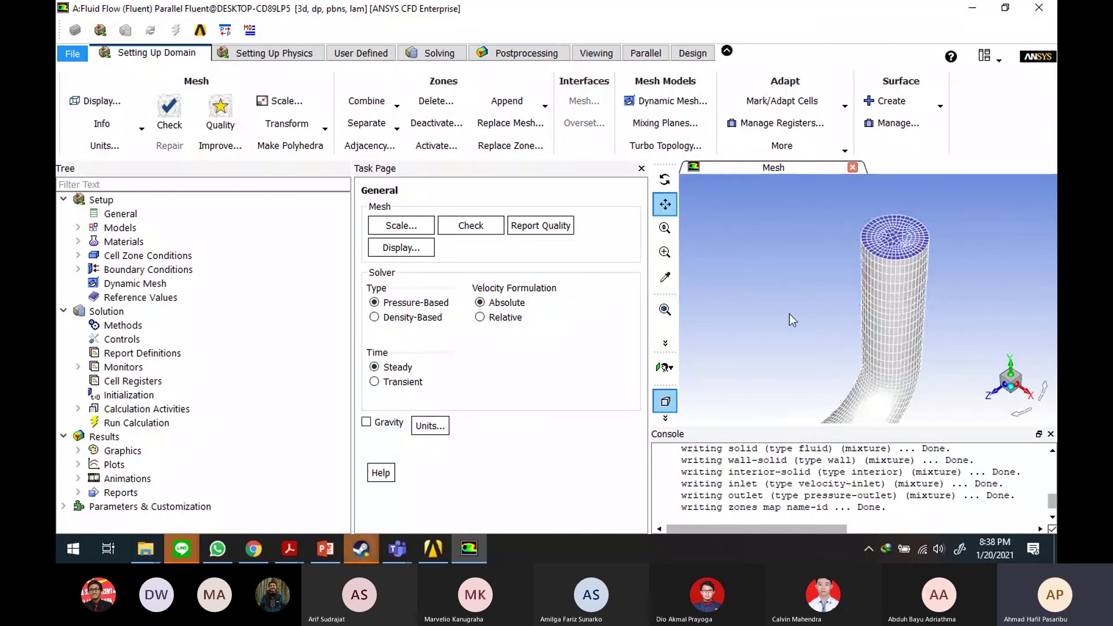
left_click_drag(789, 314, 939, 275)
scroll(916, 286, "down", 3)
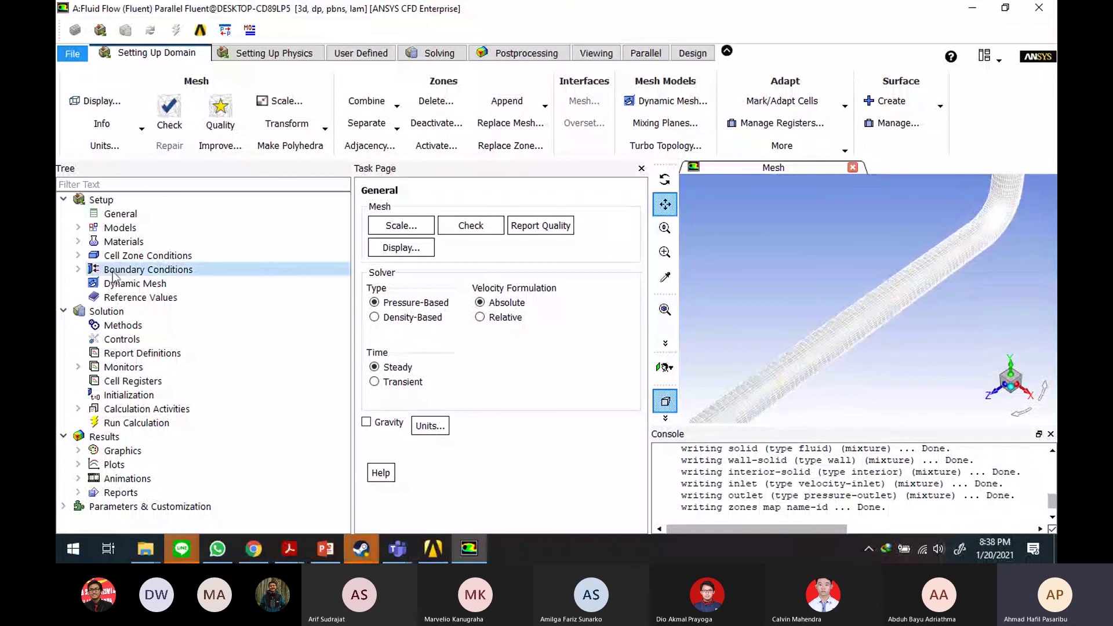
Step: Show the General setup settings and inspect the surface mesh along the straight pipe and up to the open end
left_click(160, 212)
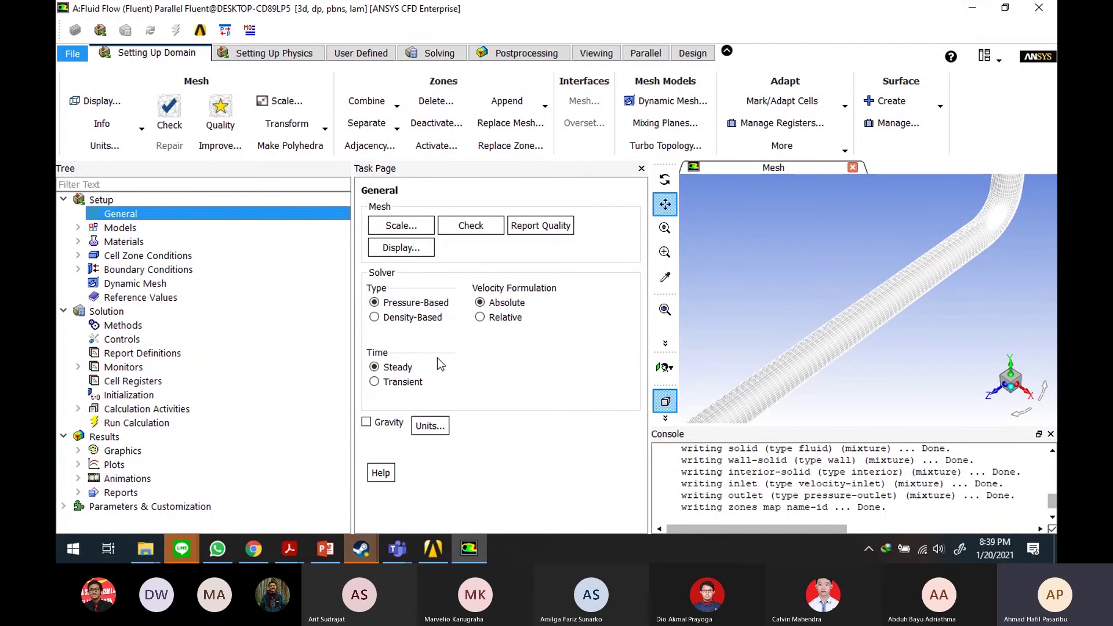
scroll(948, 256, "up", 2)
scroll(920, 224, "down", 4)
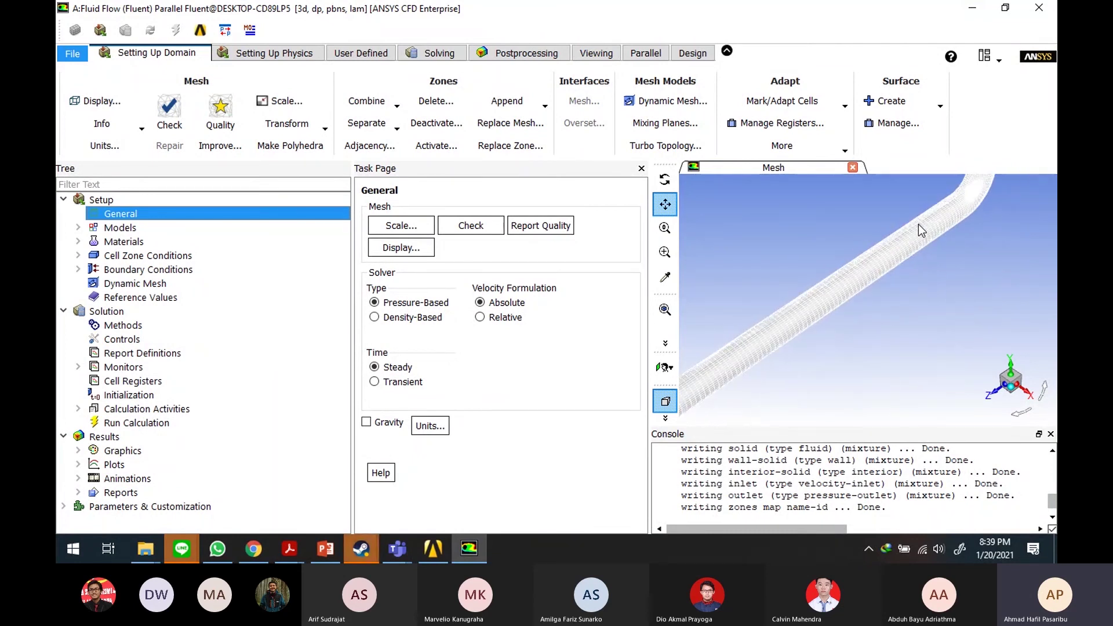
scroll(919, 224, "up", 5)
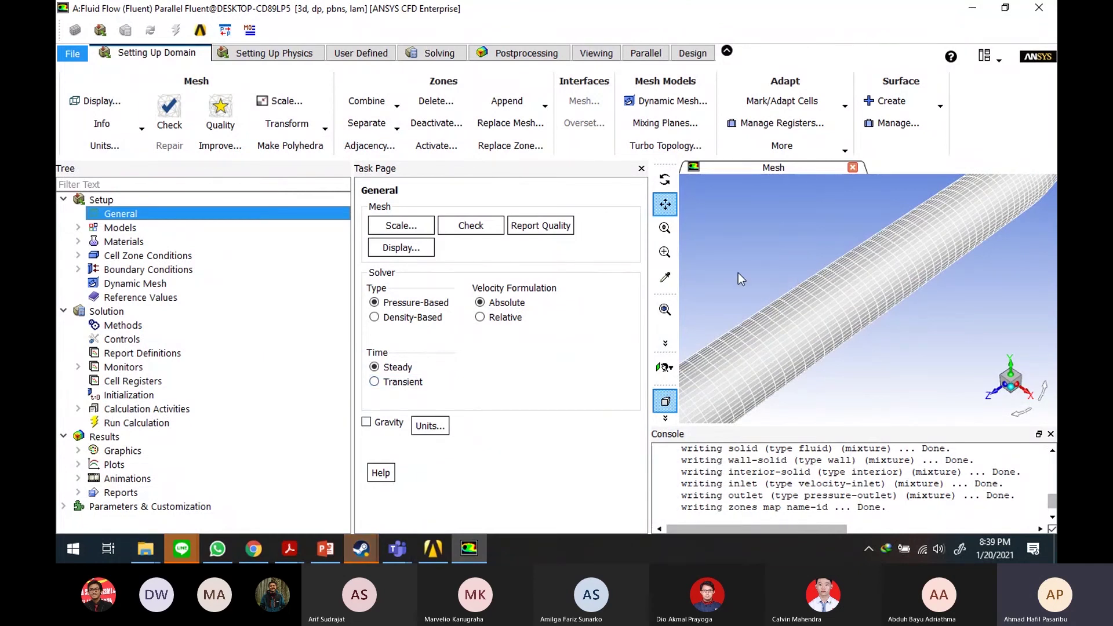
scroll(861, 278, "up", 3)
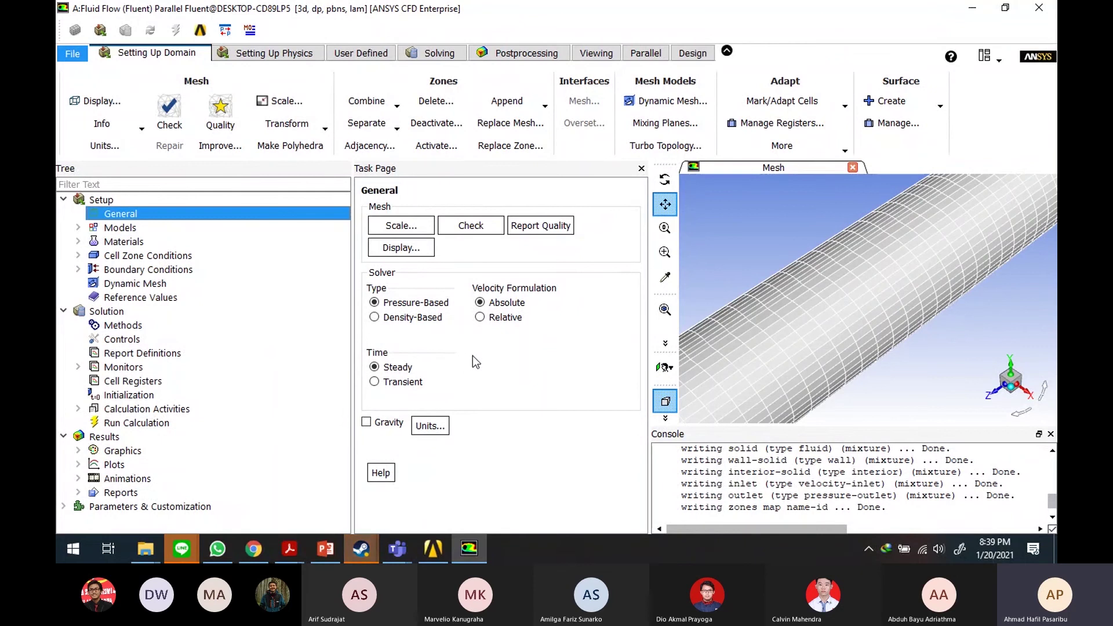
left_click_drag(970, 353, 944, 309)
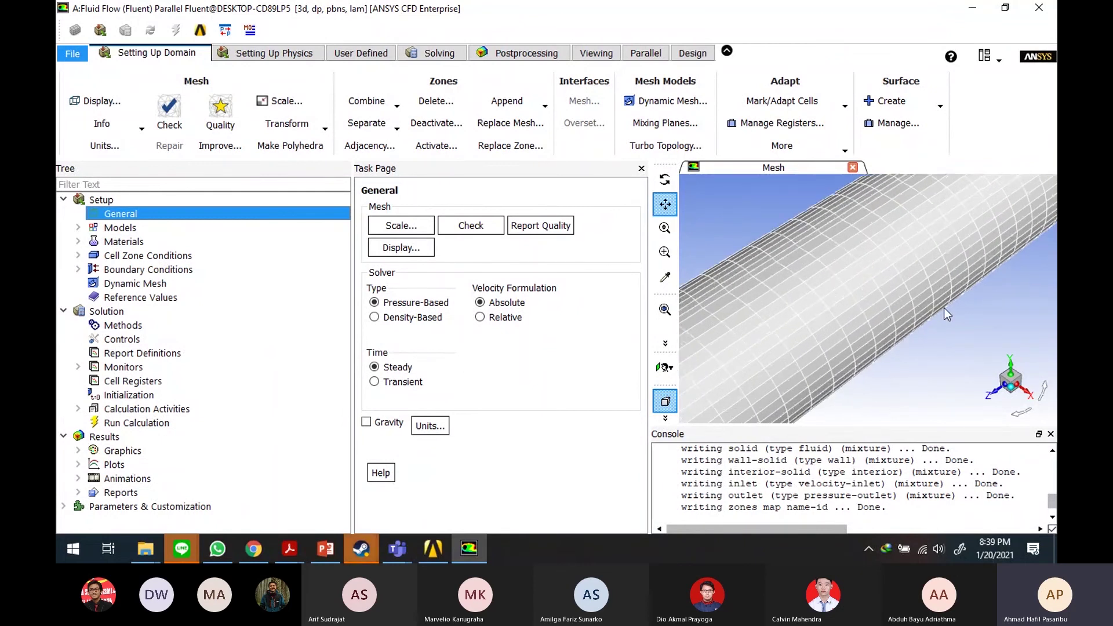
scroll(943, 307, "down", 5)
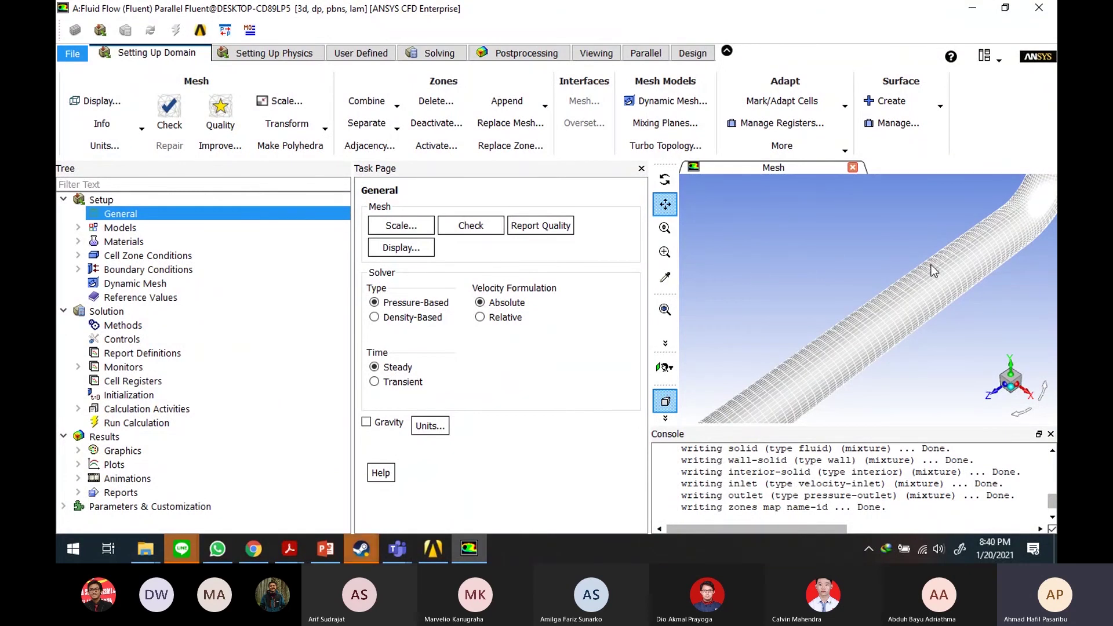
left_click_drag(931, 265, 902, 363)
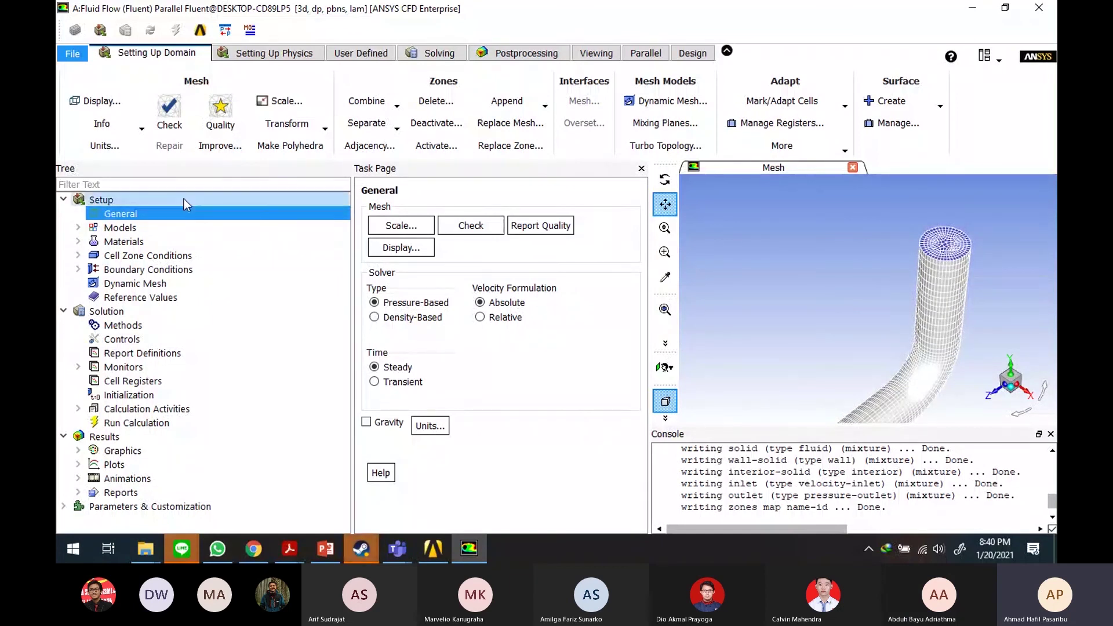
Step: Expand the Models in the setup tree and open the Viscous model settings to review the available models
double_click(120, 227)
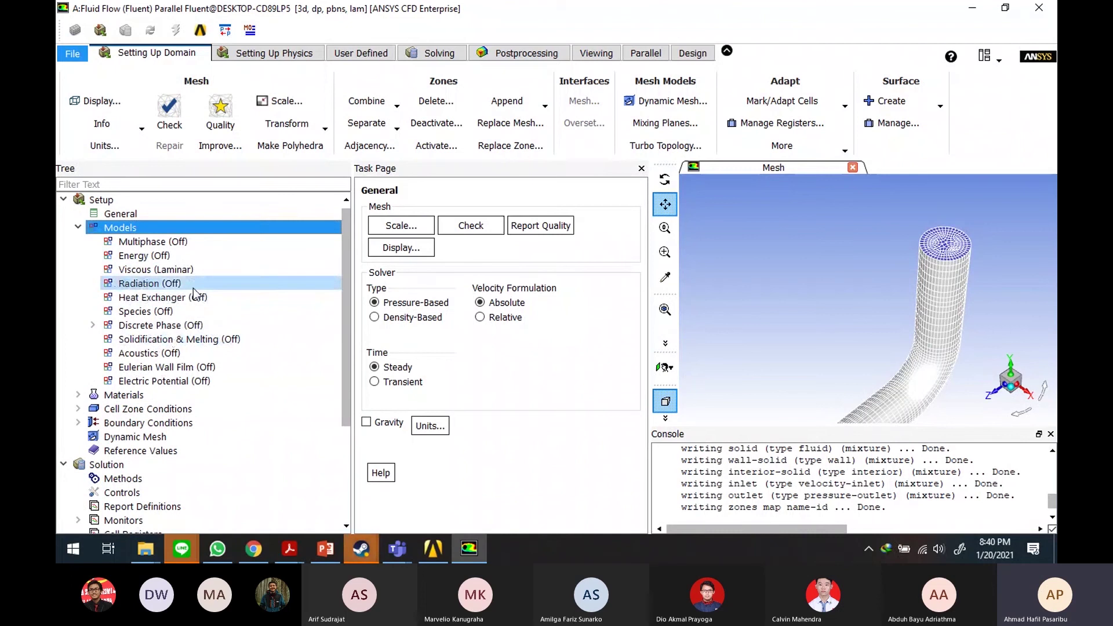
left_click(193, 286)
left_click(205, 241)
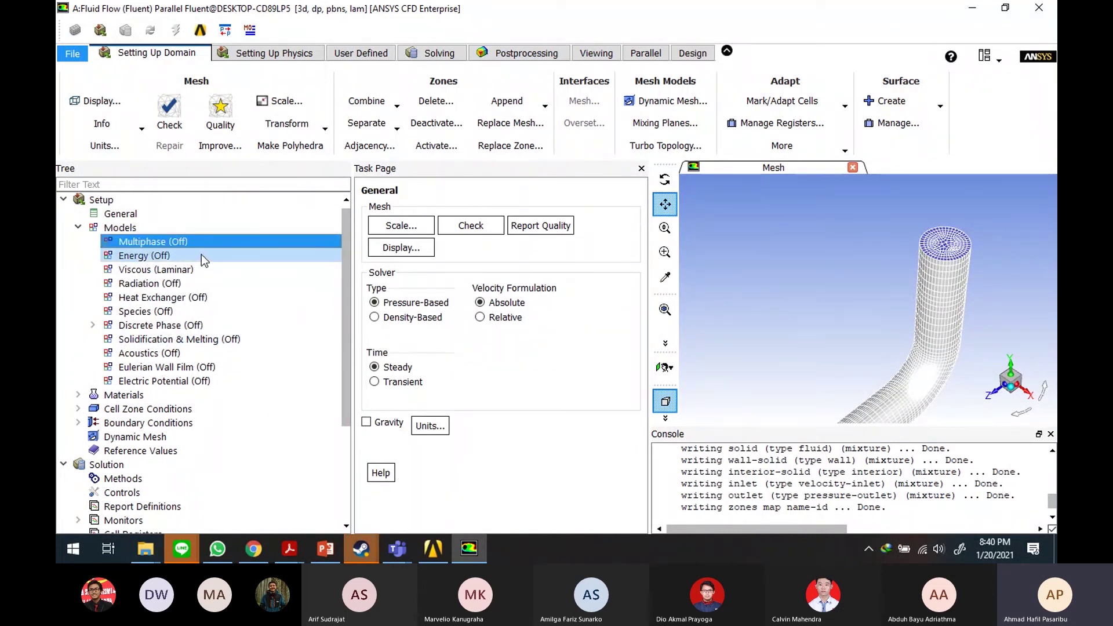
left_click(203, 269)
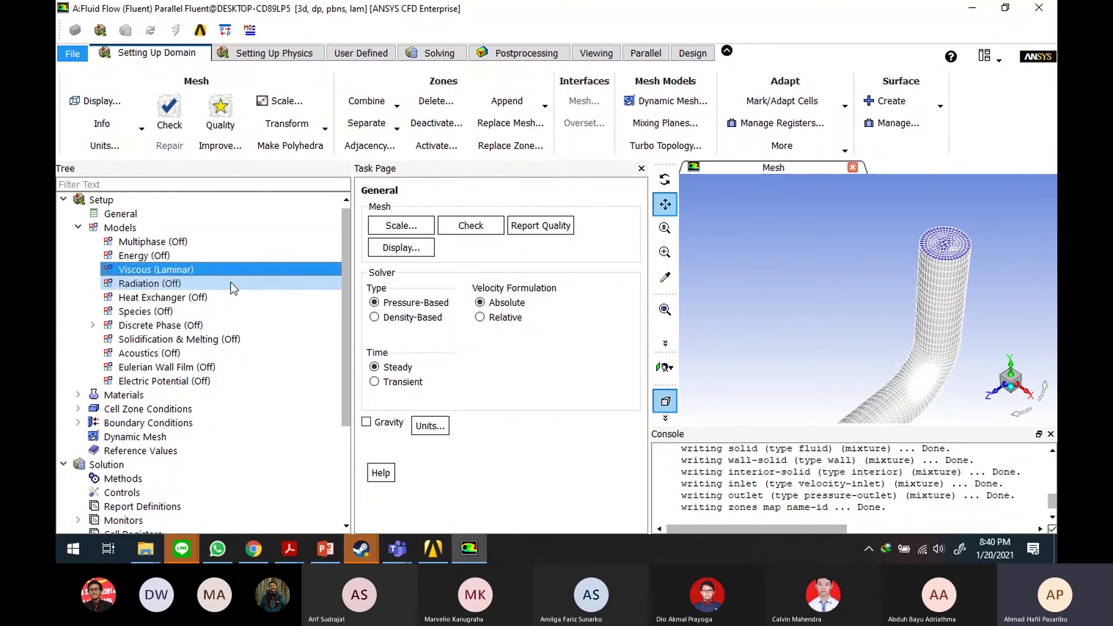
double_click(231, 270)
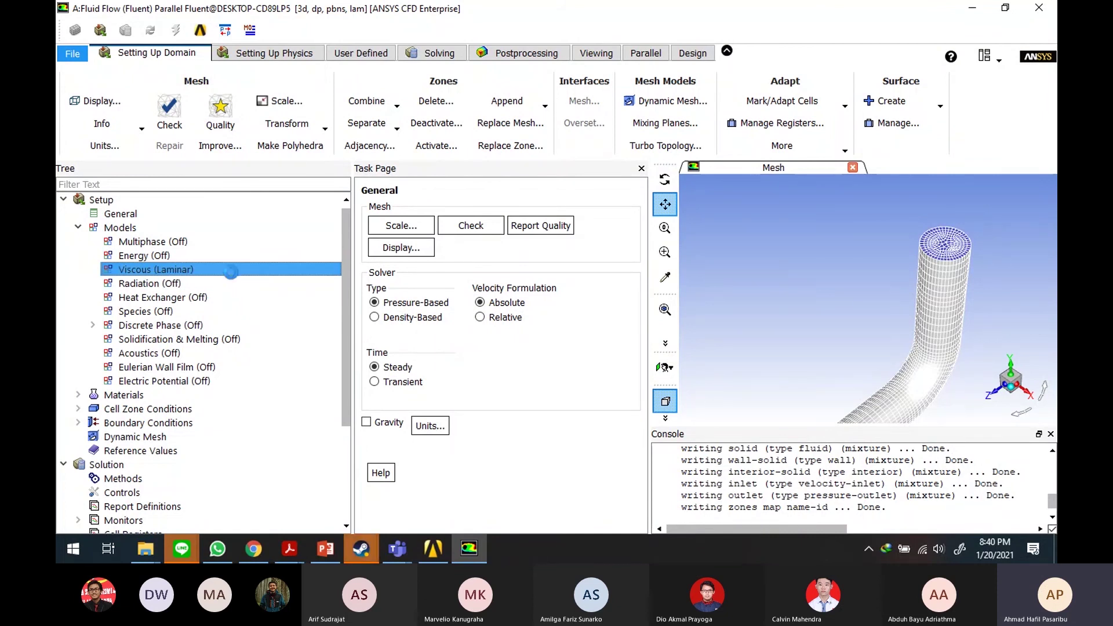
left_click_drag(490, 301, 475, 207)
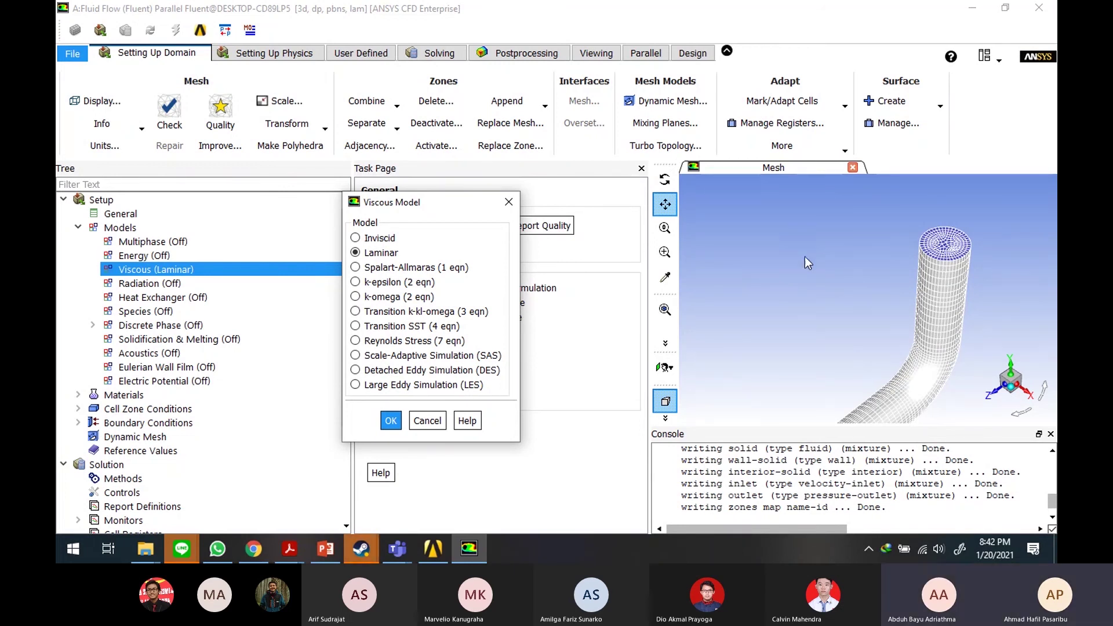
left_click_drag(433, 205, 453, 166)
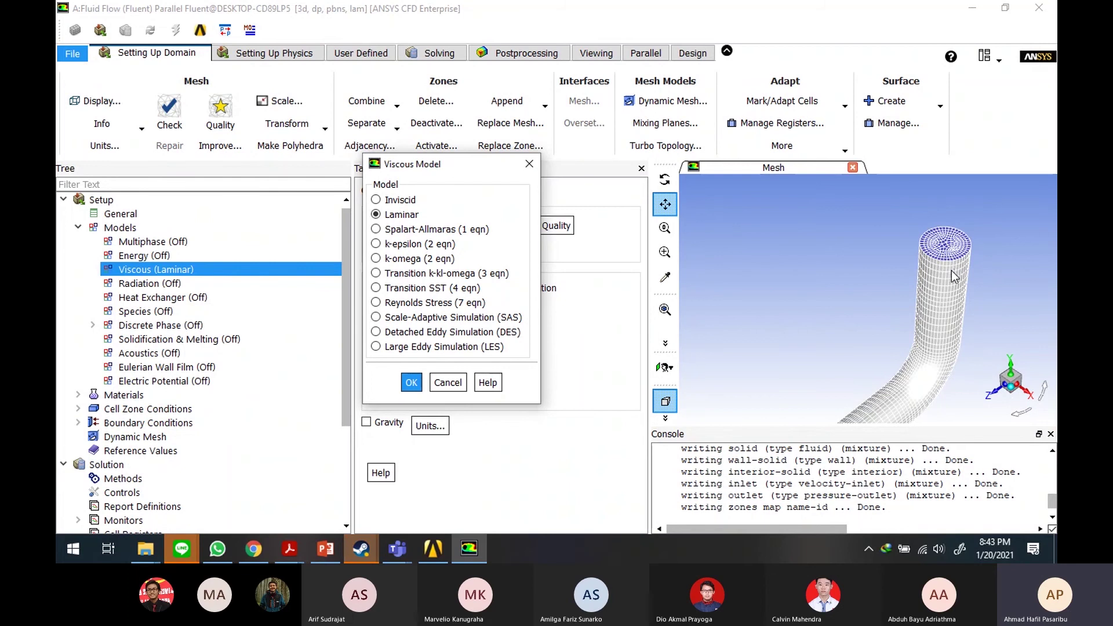
Step: Compare the k-omega (2 eqn) and k-epsilon (2 eqn) options of the viscous model, closing the settings without applying them
left_click(389, 261)
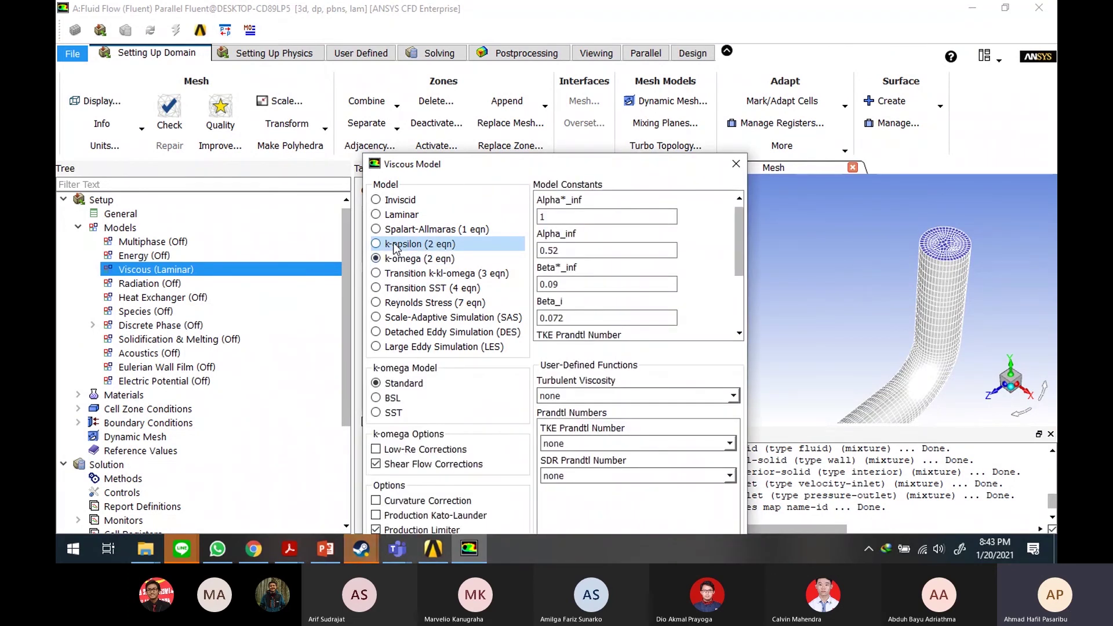
left_click_drag(454, 164, 396, 88)
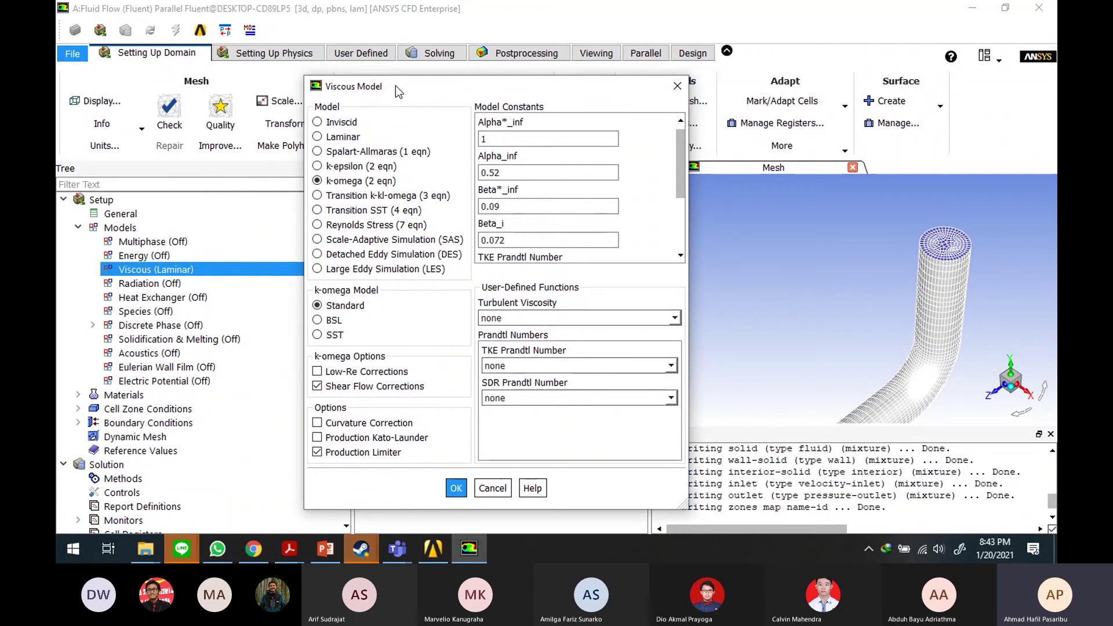
left_click(355, 167)
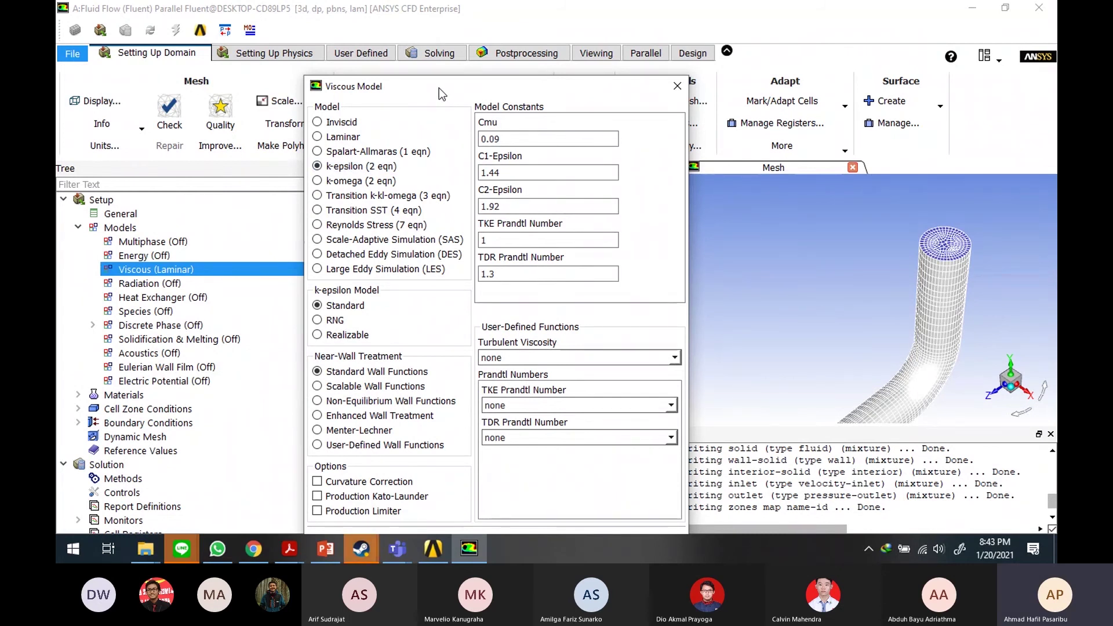
left_click(676, 87)
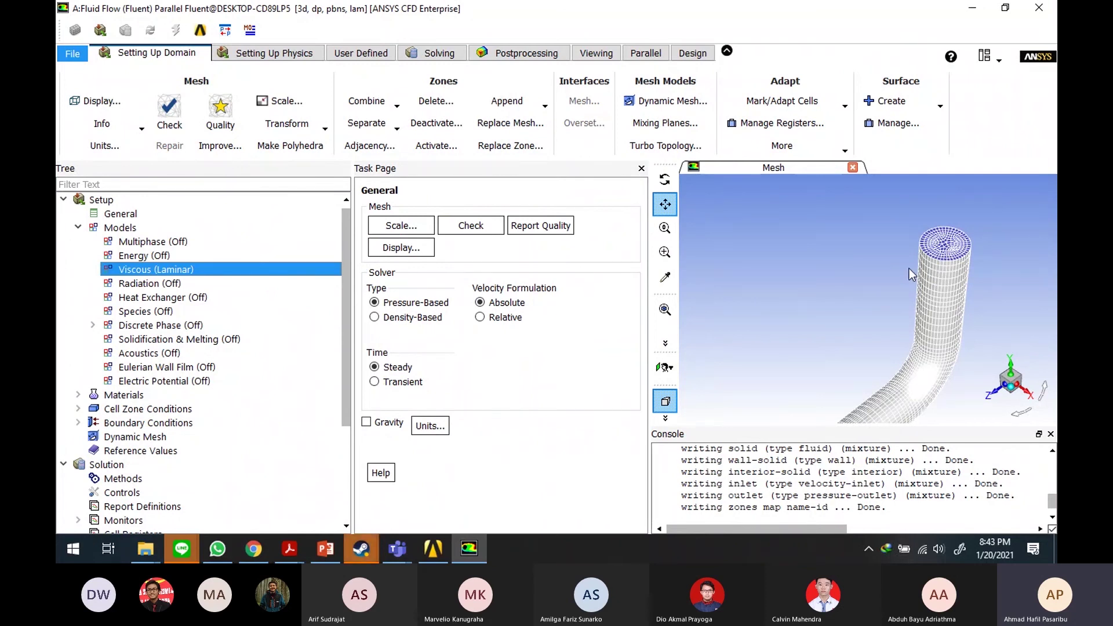
Step: Open the Windows Calculator alongside the pipe setup
left_click_drag(913, 263, 799, 272)
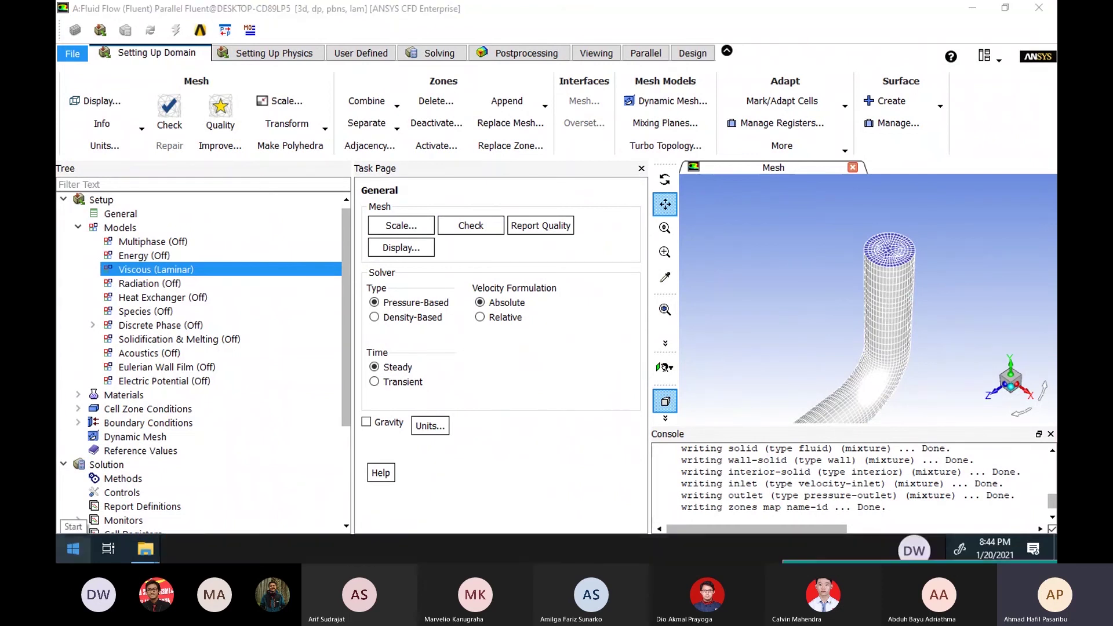
key("super")
left_click(458, 194)
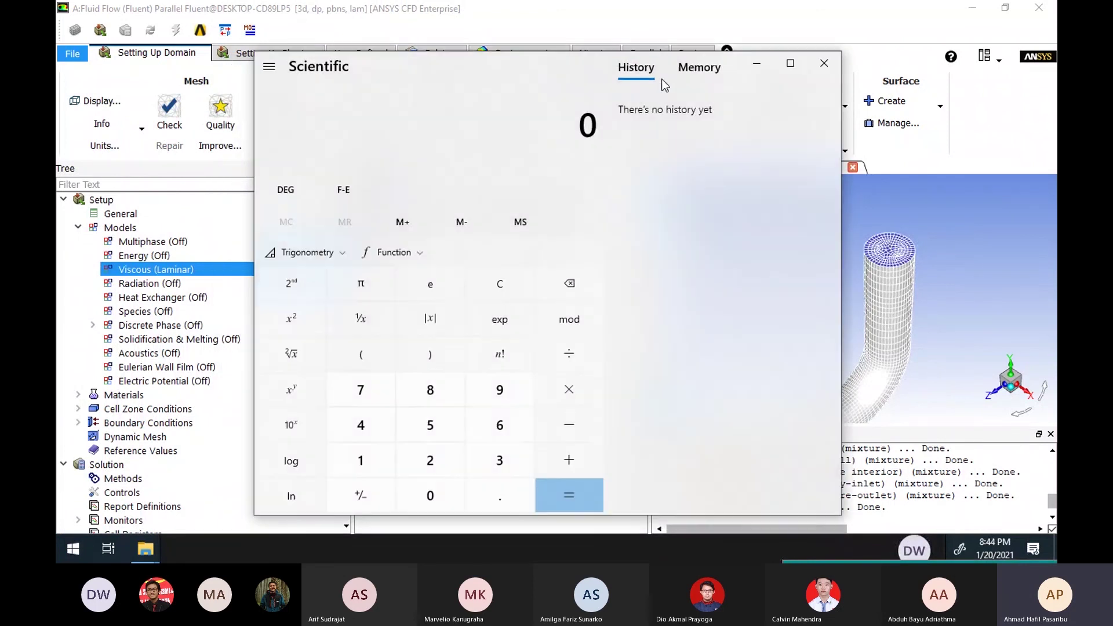
left_click_drag(542, 64, 440, 53)
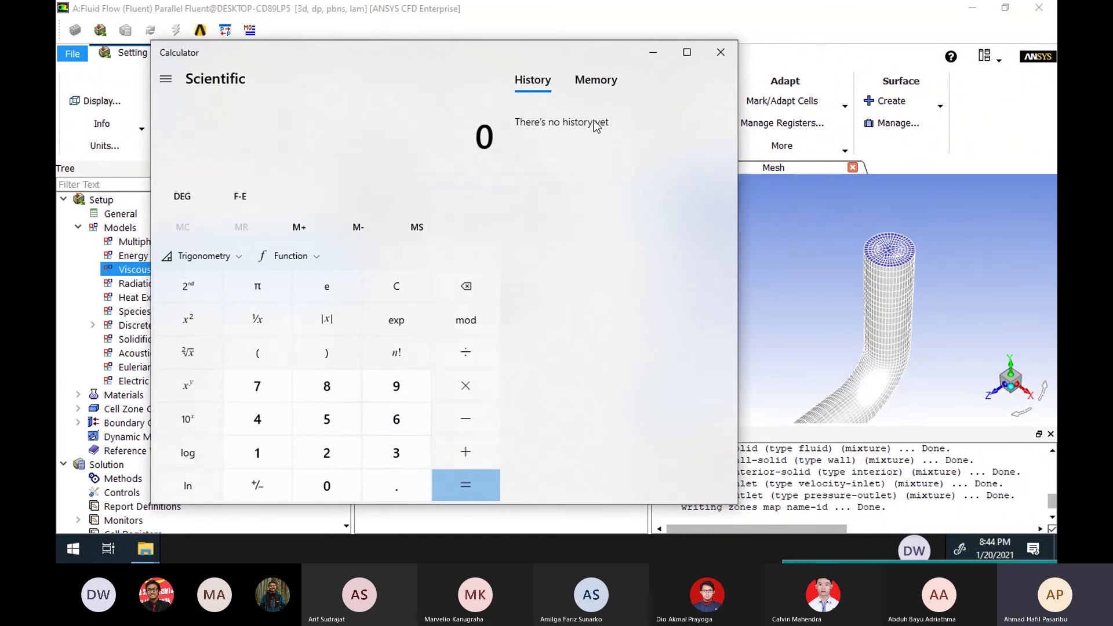
type("998")
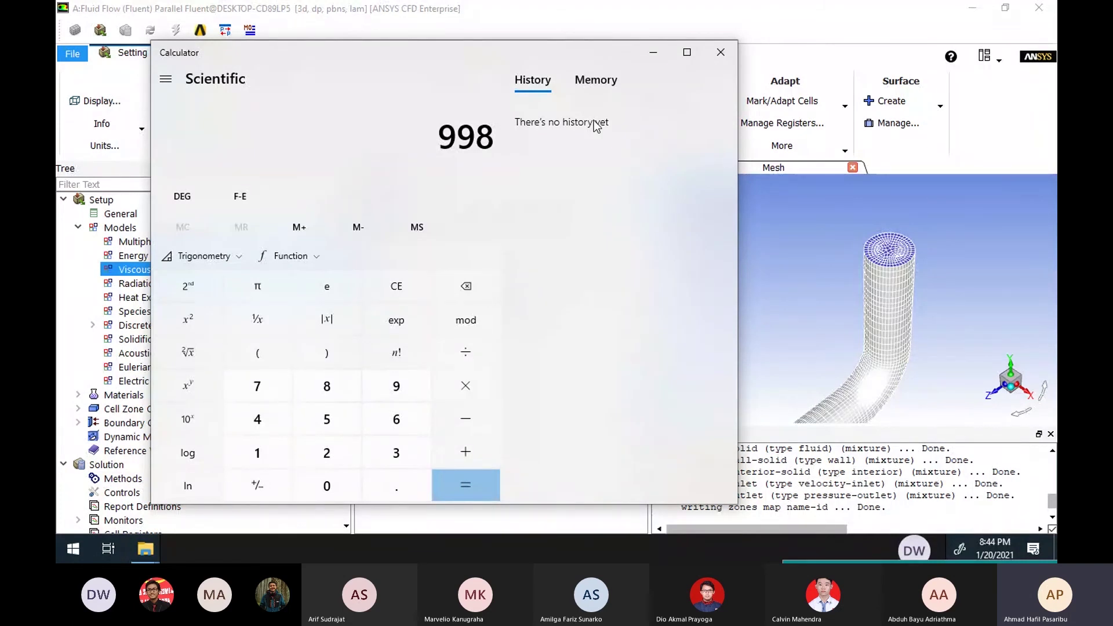
left_click_drag(595, 62, 600, 33)
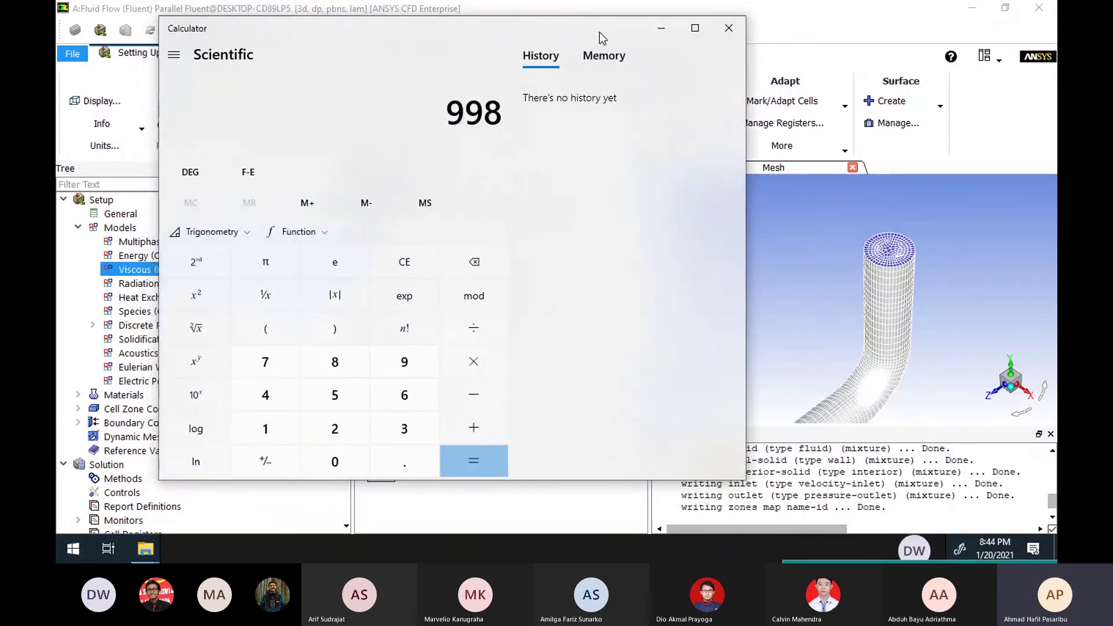
key("BackSpace")
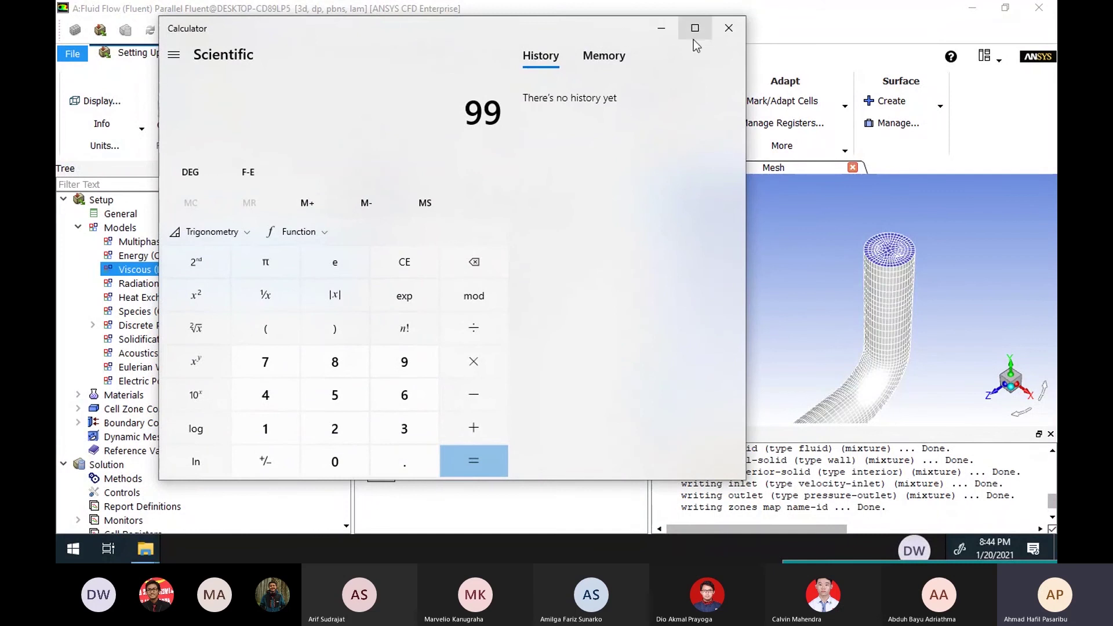
left_click(729, 28)
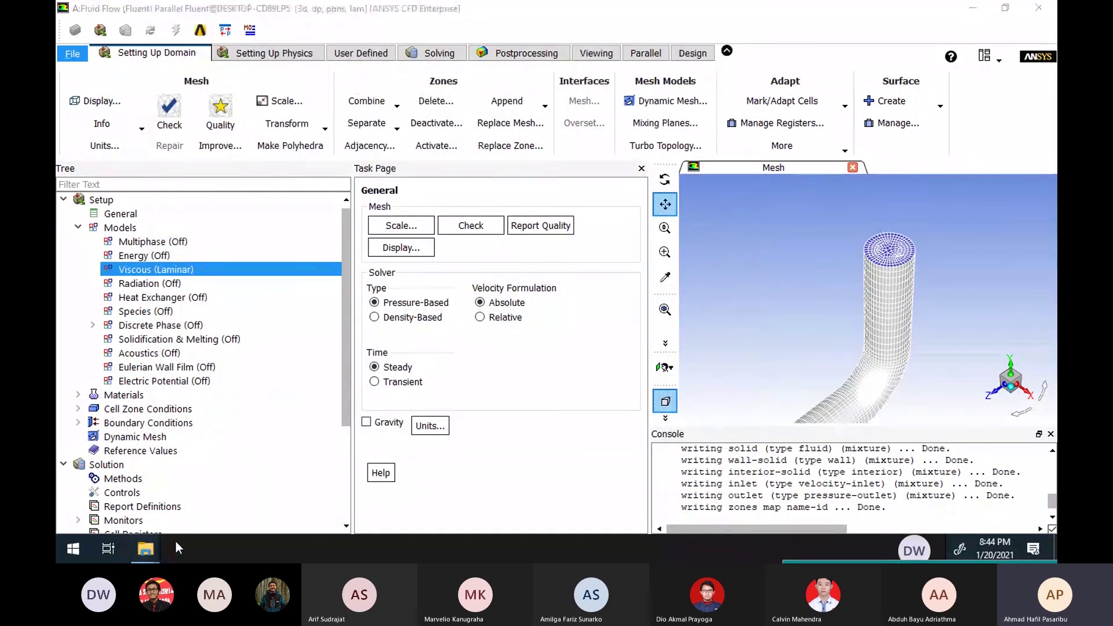
Step: Switch to Chrome, search for "reynold number" in a new tab and enlarge the image of the Re = ρVD/μ formula
key("alt+Tab")
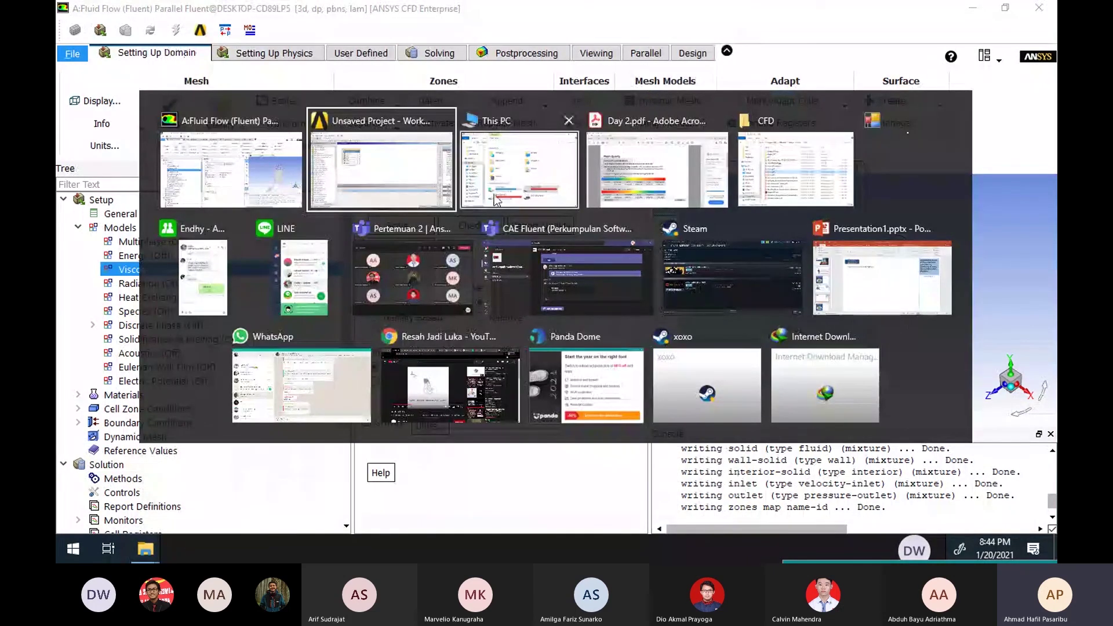
left_click(411, 365)
left_click(910, 13)
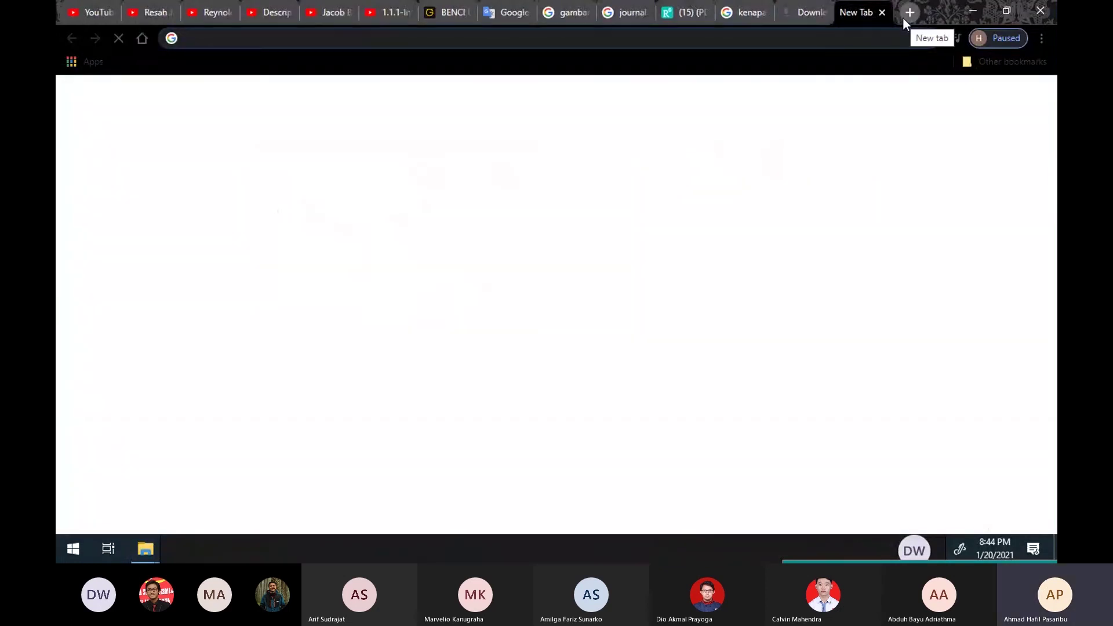
type("reynold numbe")
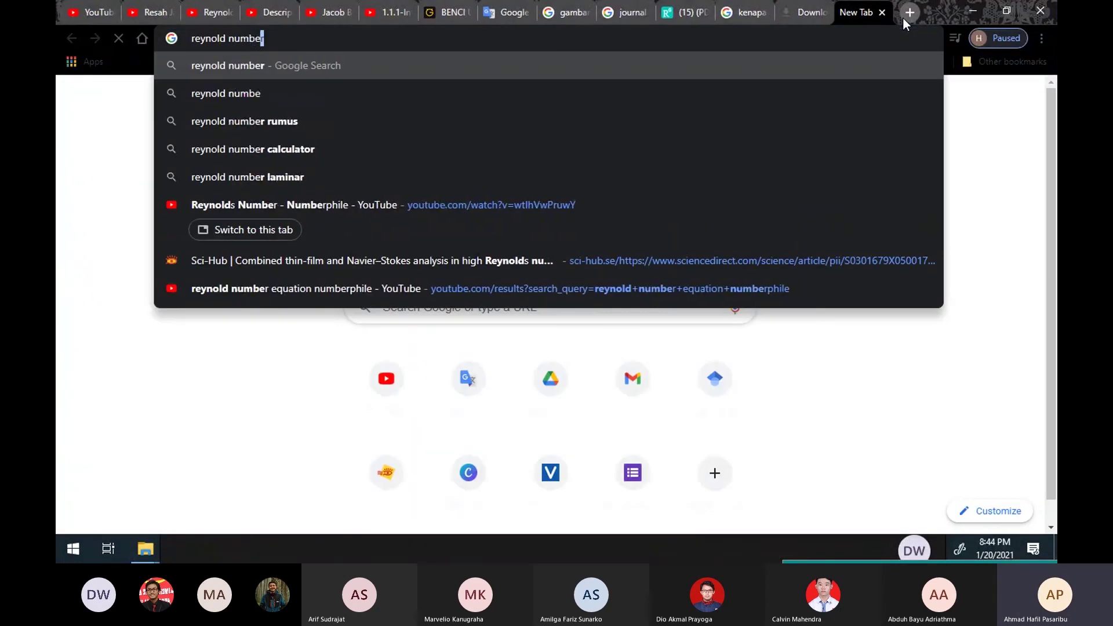
type("r")
key("Return")
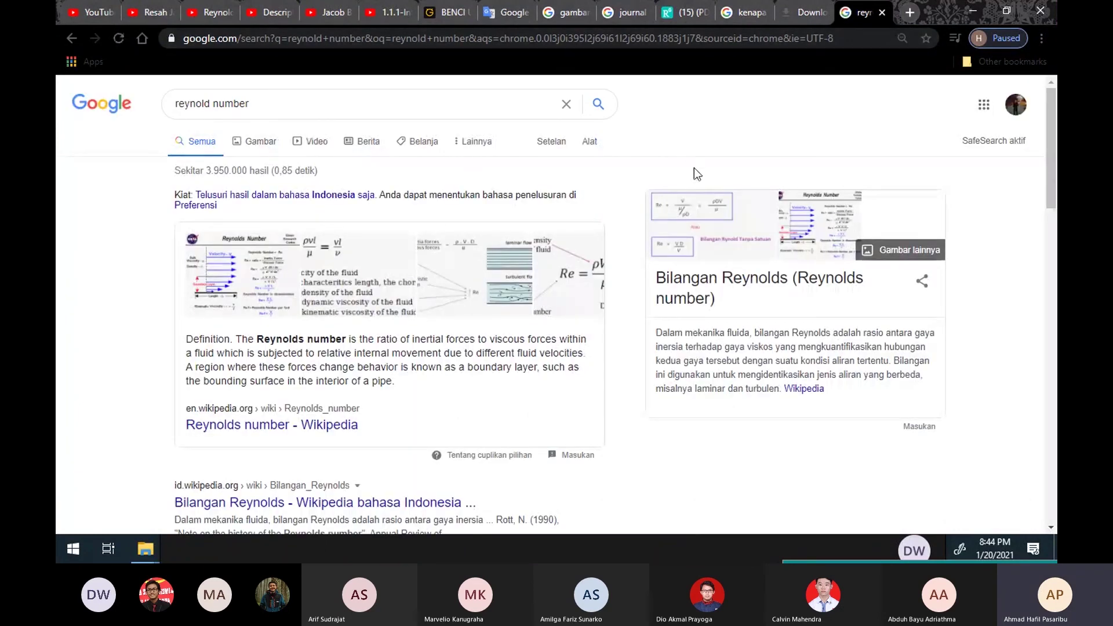
left_click(547, 278)
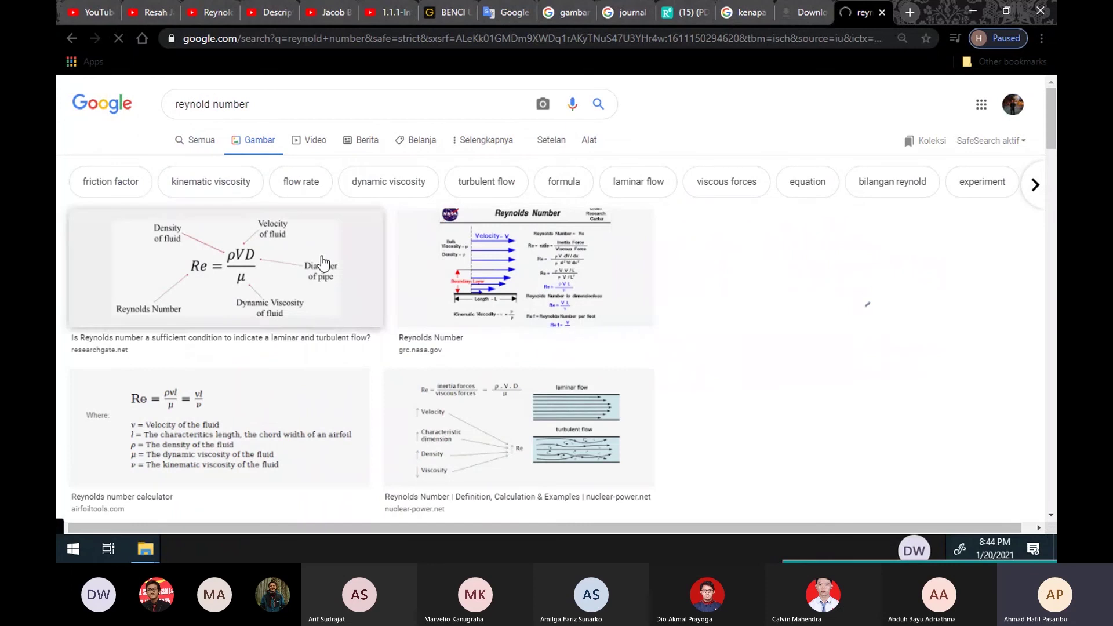
left_click(323, 264)
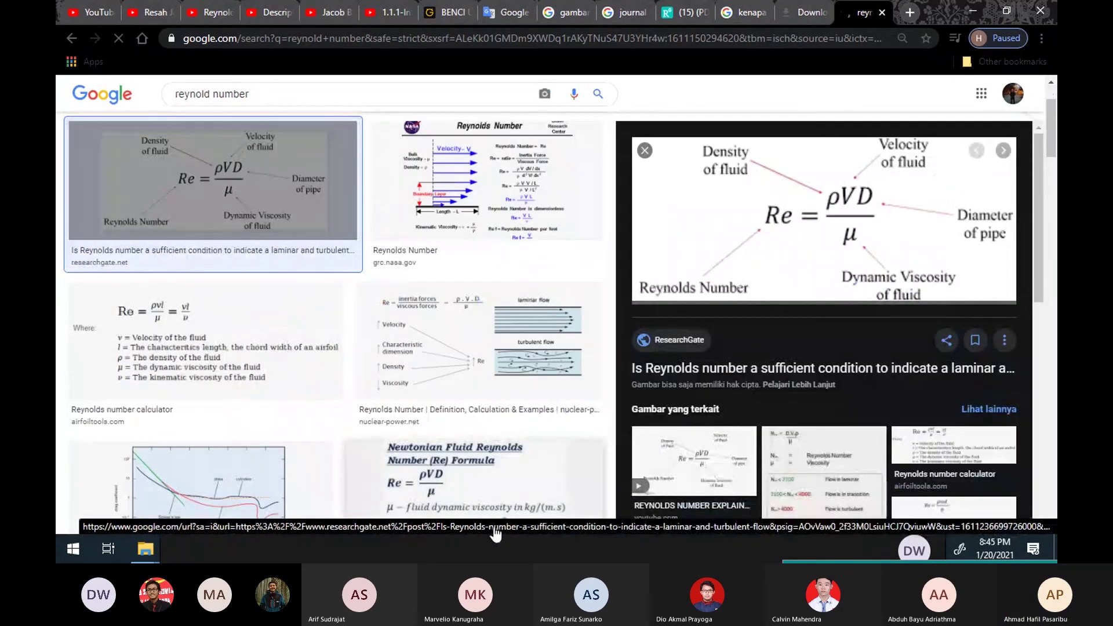
left_click(443, 555)
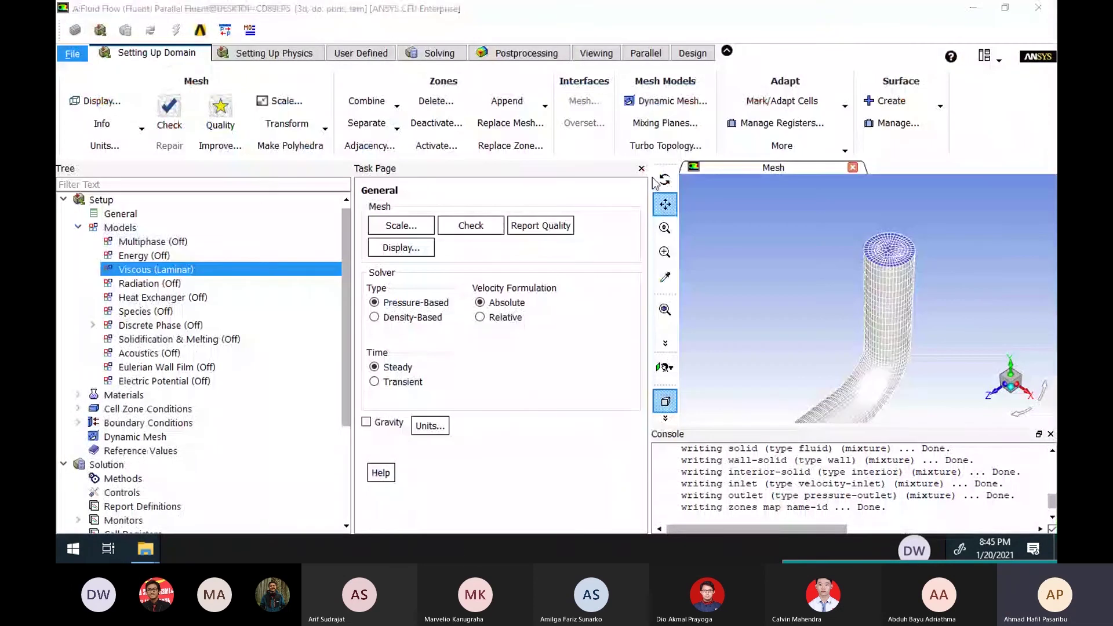
key("alt+Tab")
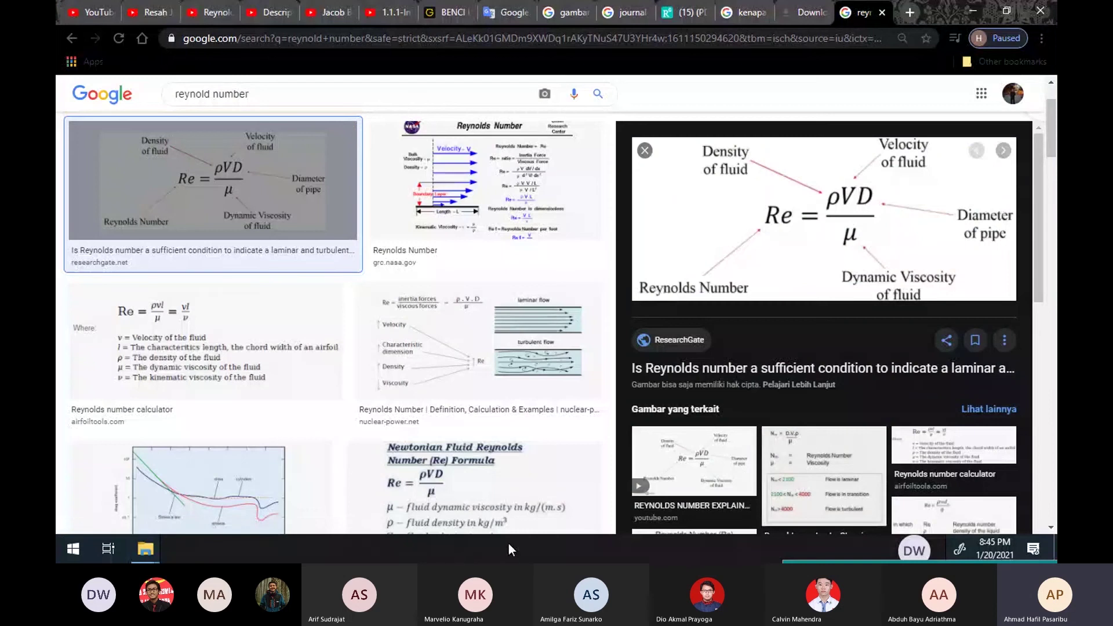
key("alt+Tab")
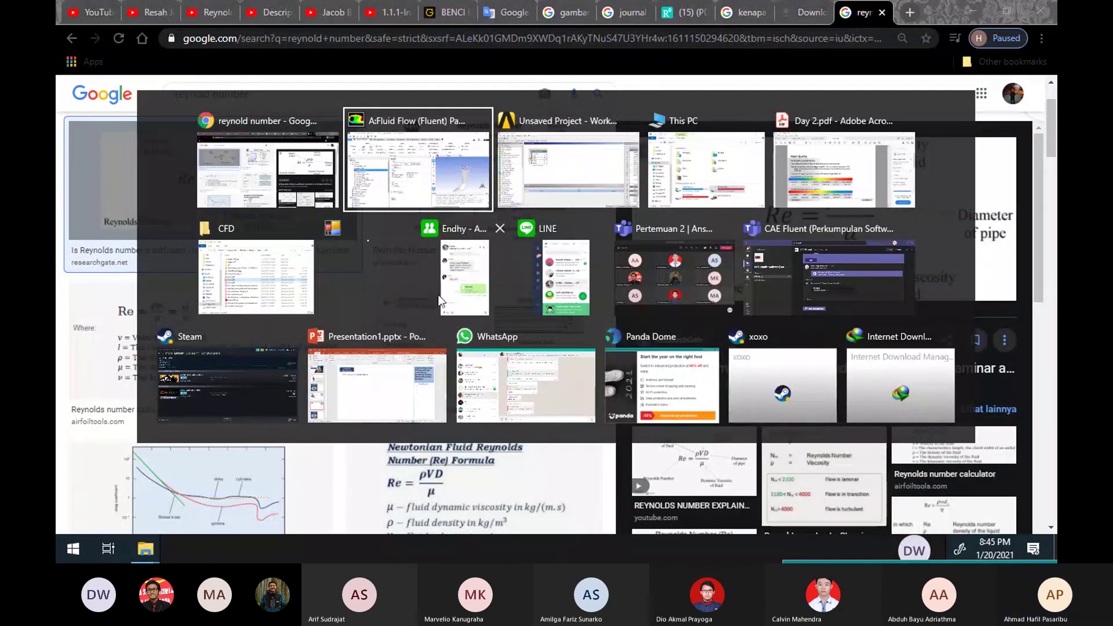
key("Escape")
Step: Open the Windows Calculator and place it beside the enlarged Reynolds number formula
key("super")
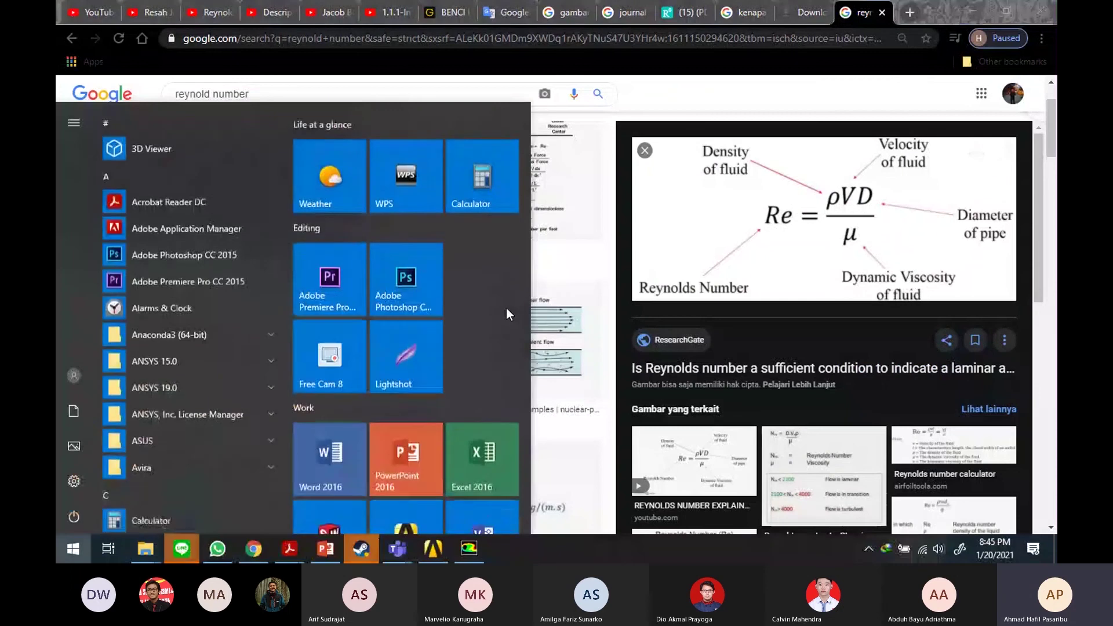
type("kal")
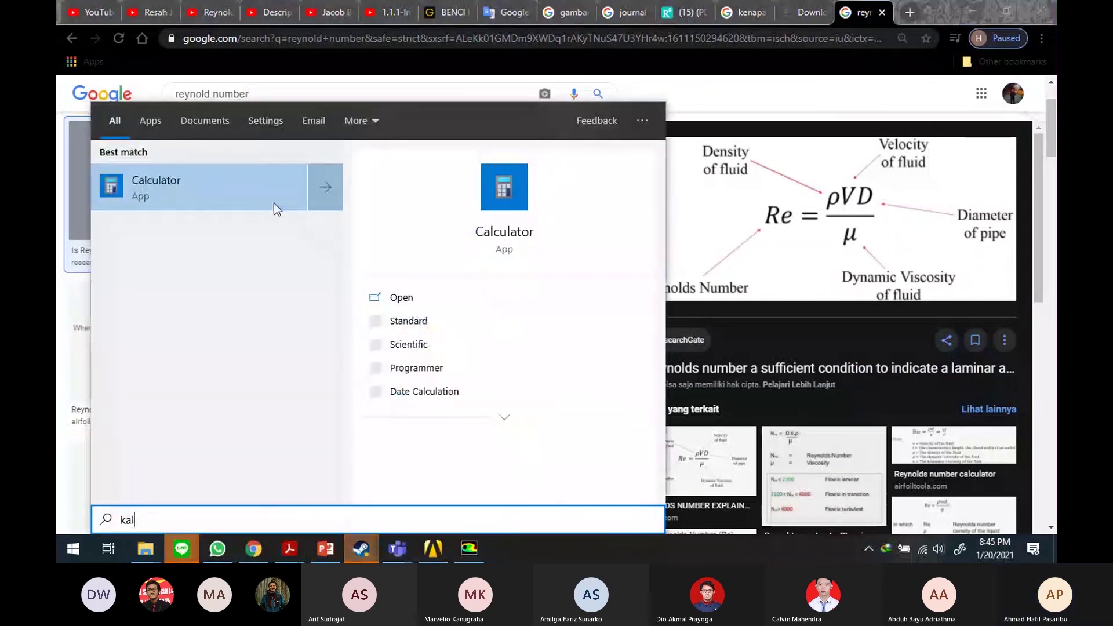
left_click(200, 179)
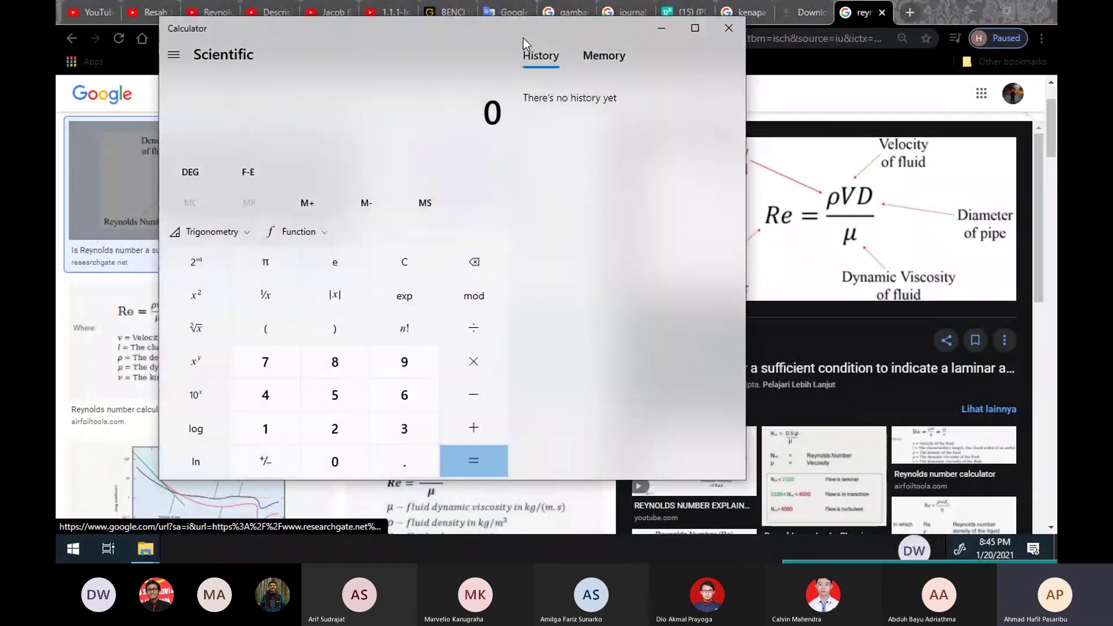
left_click_drag(523, 39, 353, 54)
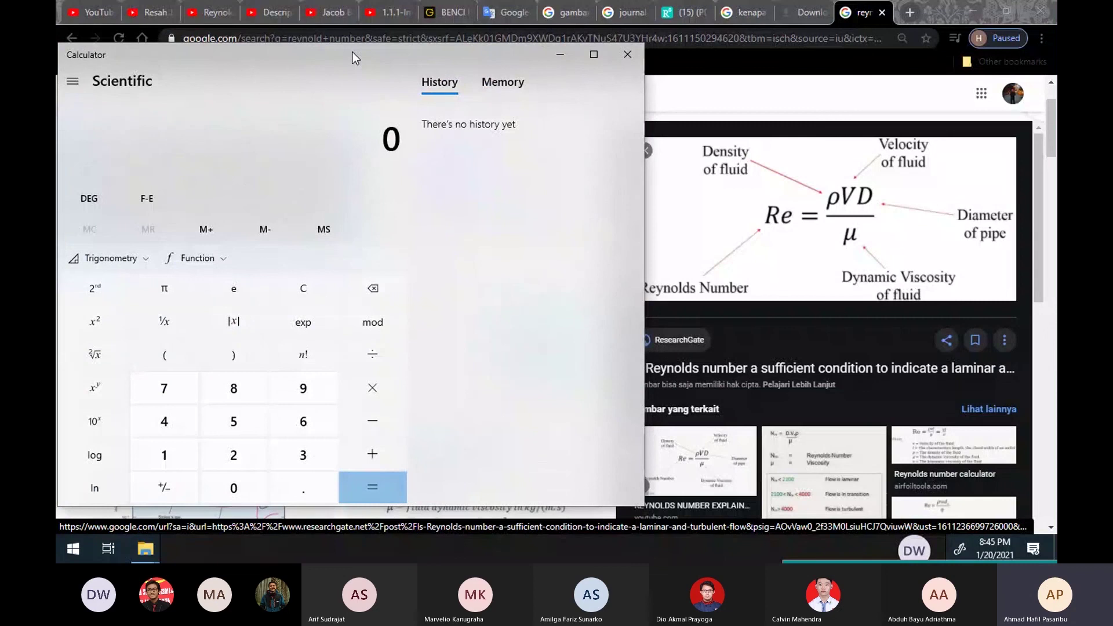
Step: Start the Reynolds number calculation by multiplying the density 998 by the velocity 10
type("99")
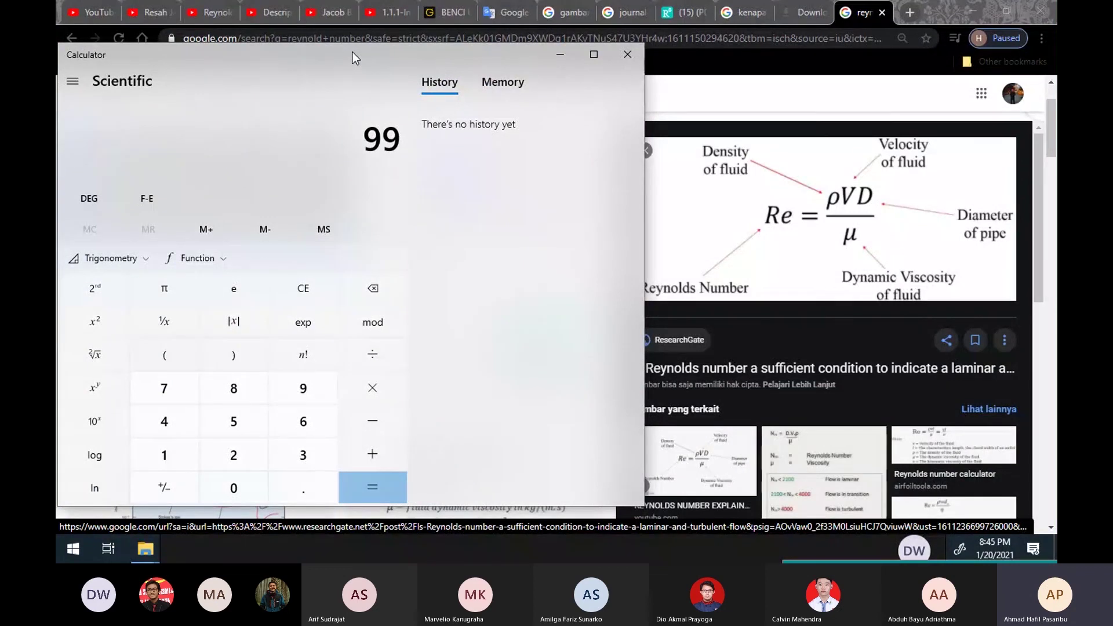
type("8")
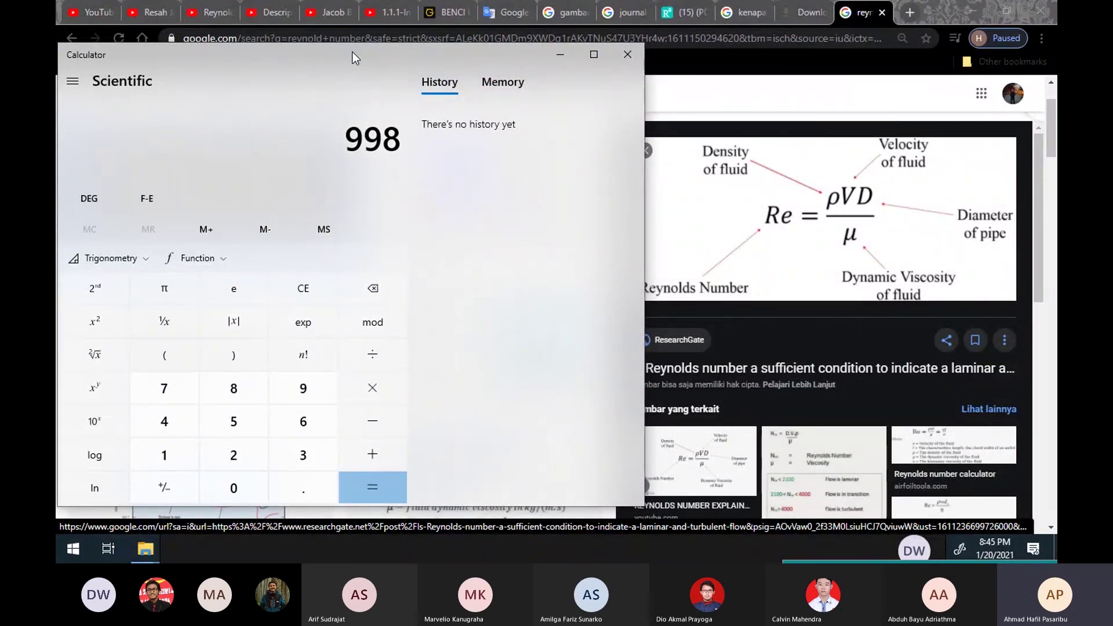
type("*")
type("1")
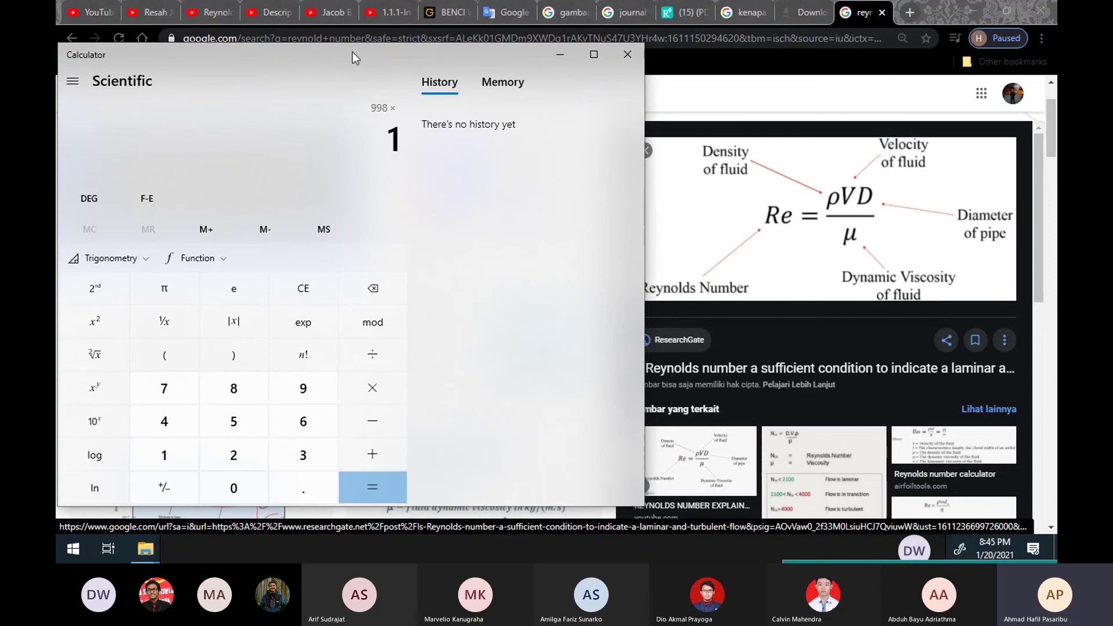
type("0")
type("*")
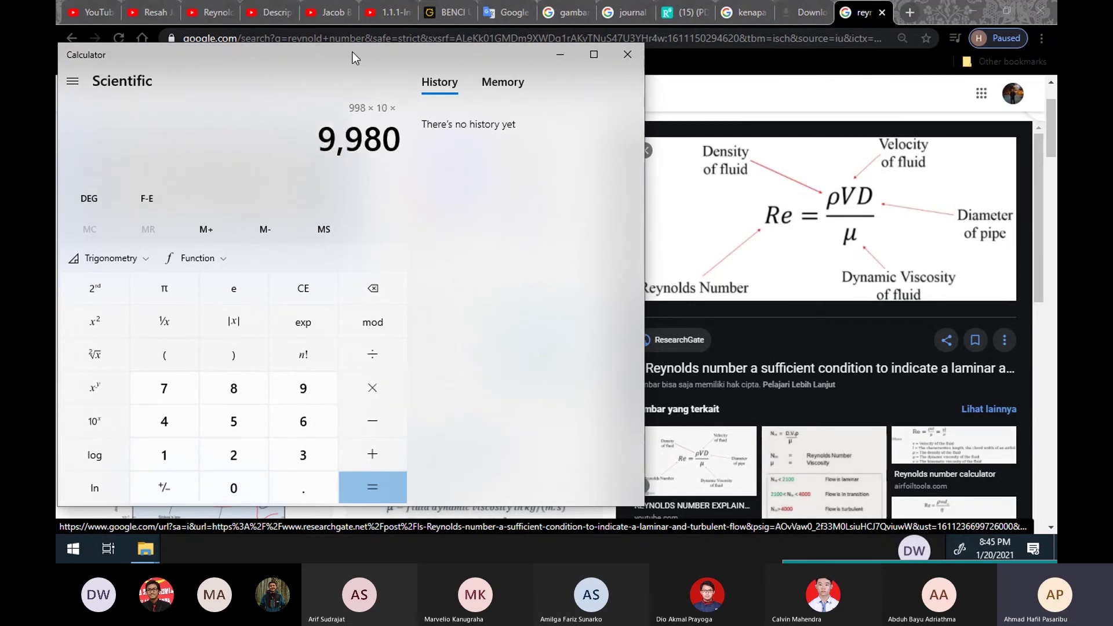
Step: Continue the Reynolds number calculation with the pipe diameter 25.4 as a factor and the dynamic viscosity 0.001 as the divisor
type("15")
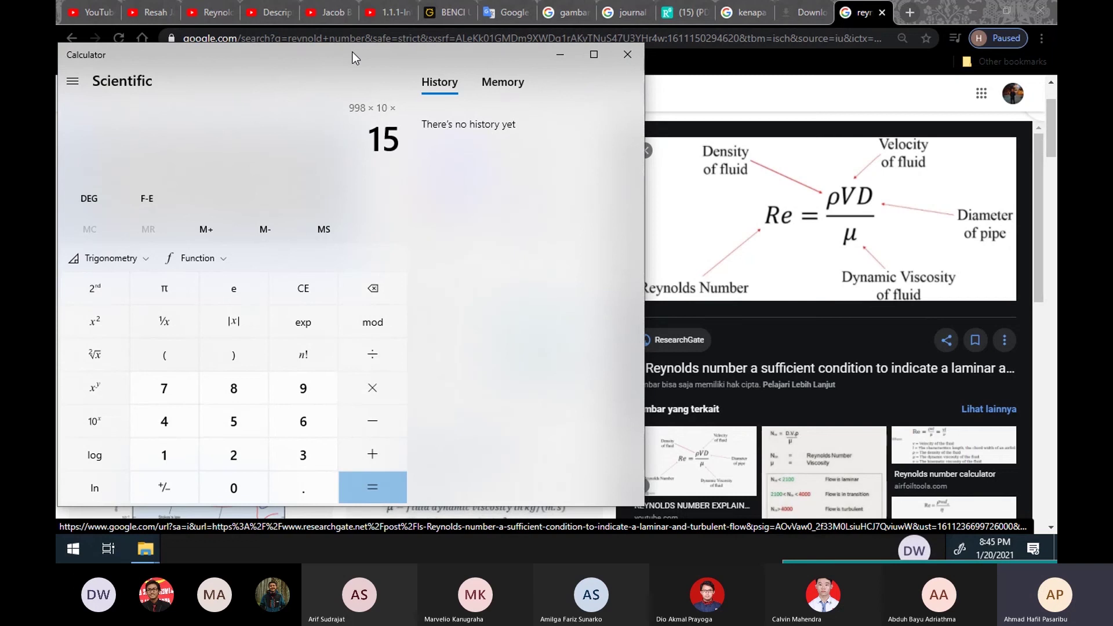
key("BackSpace")
key("BackSpace")
type("25.4")
type("/")
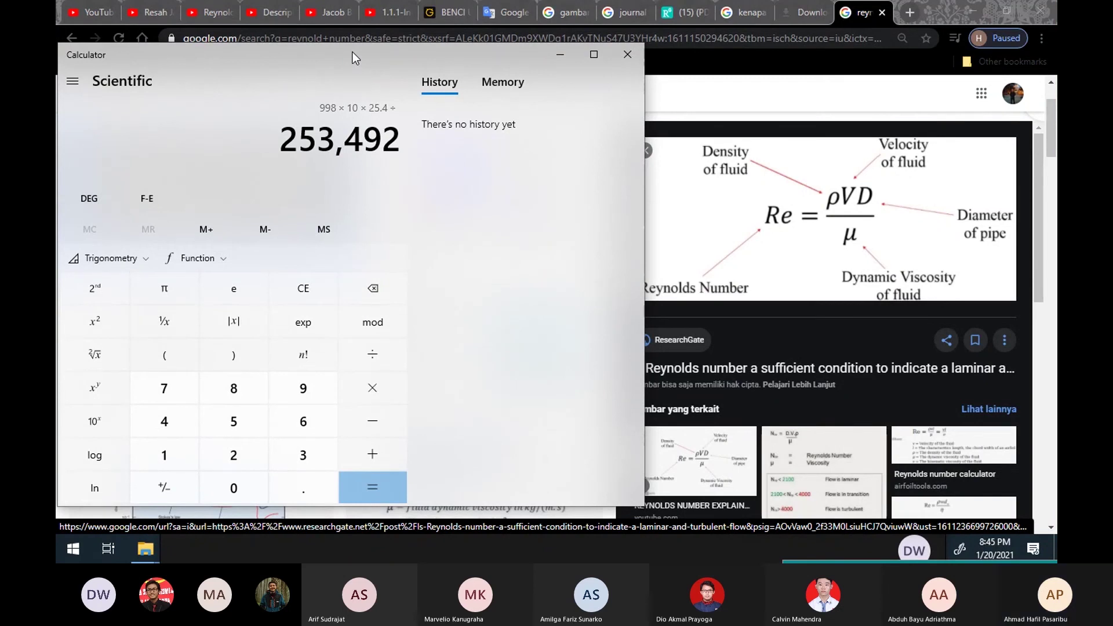
type("0.")
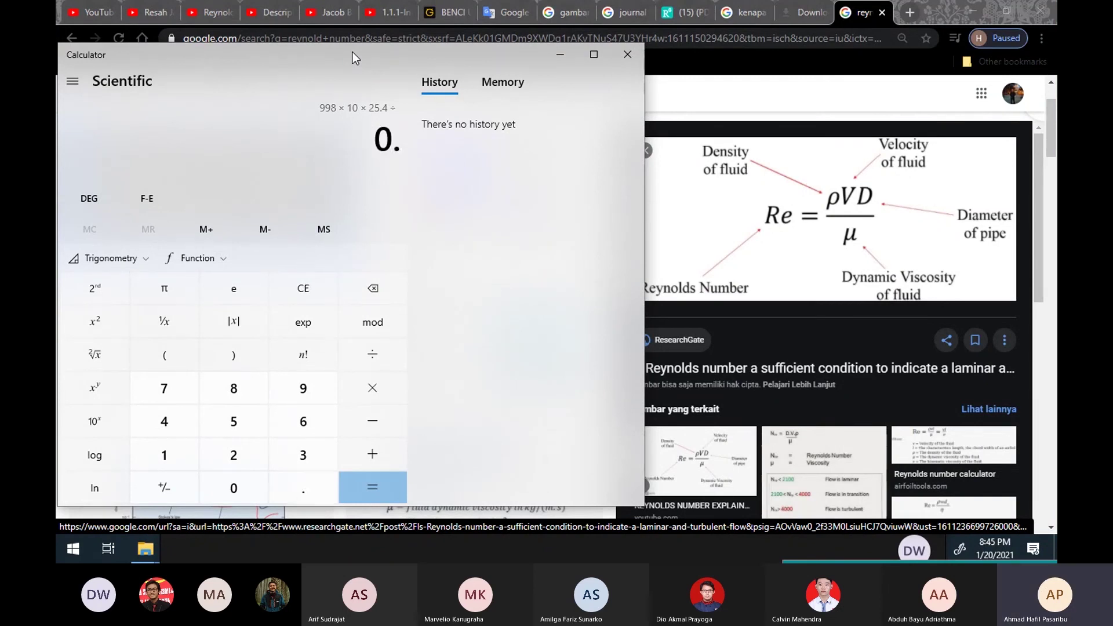
type("001")
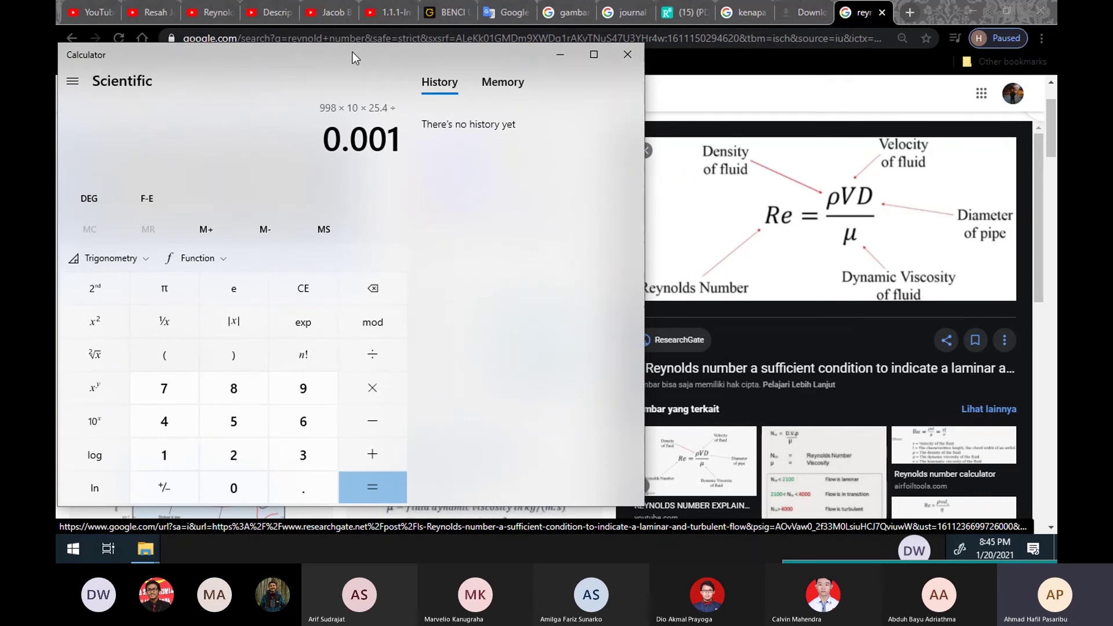
Step: Search Google for "viscosity air" in a new browser tab
left_click(906, 18)
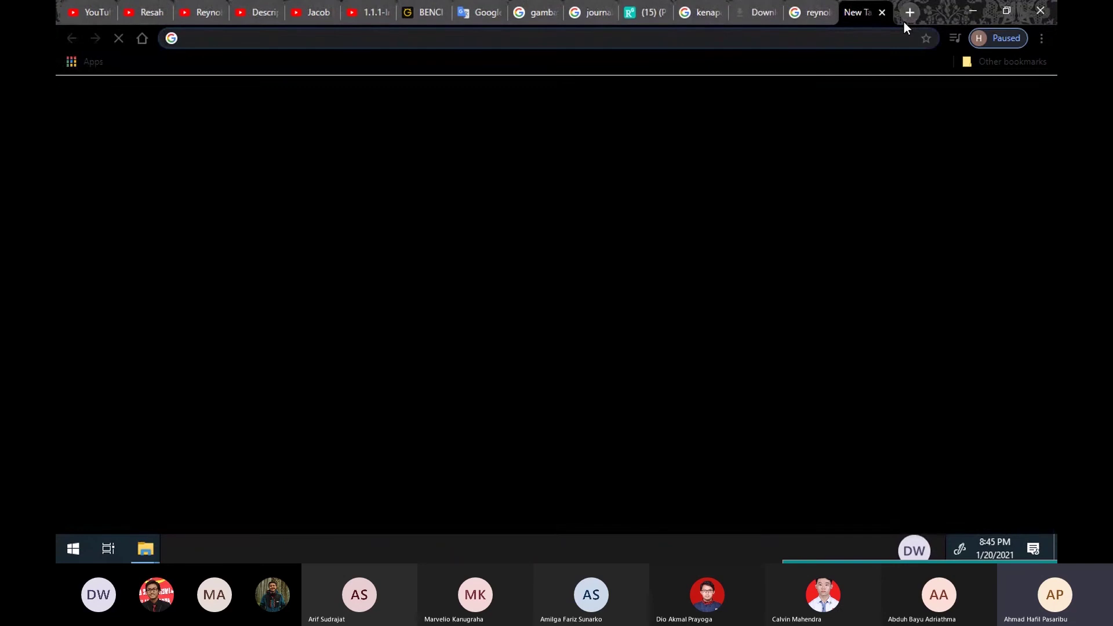
type("k")
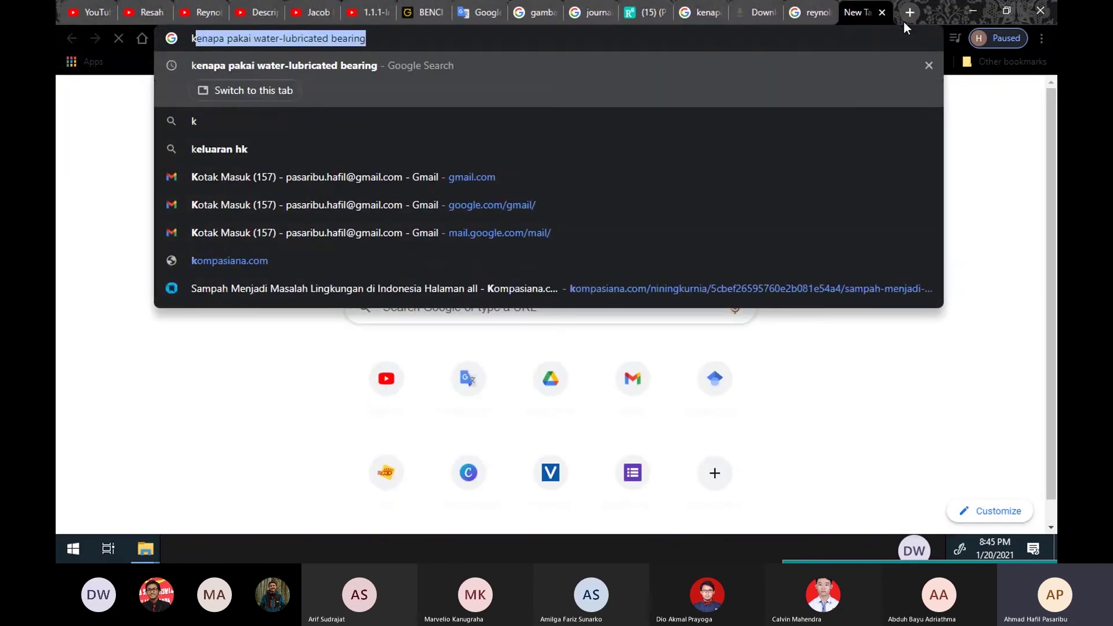
key("BackSpace")
type("ko")
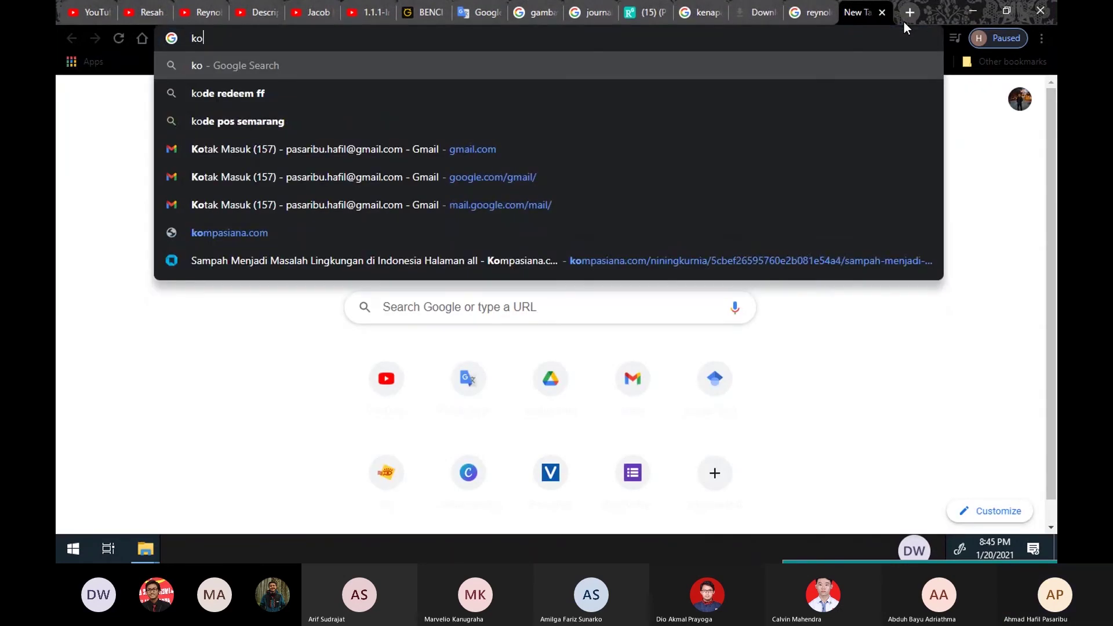
key("BackSpace")
key("BackSpace")
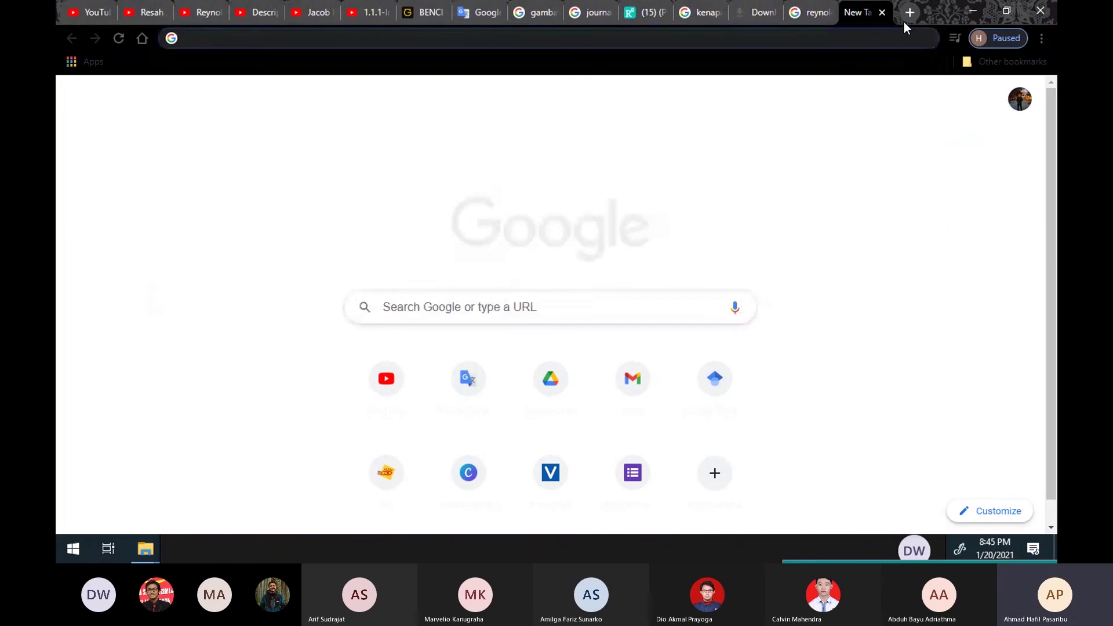
type("v")
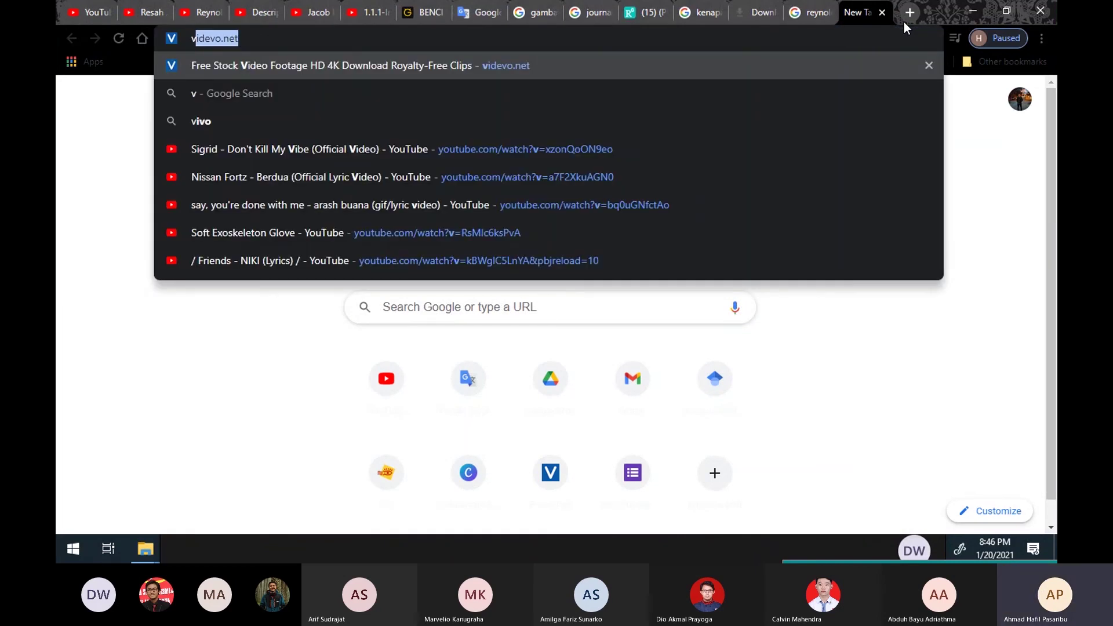
type("isco")
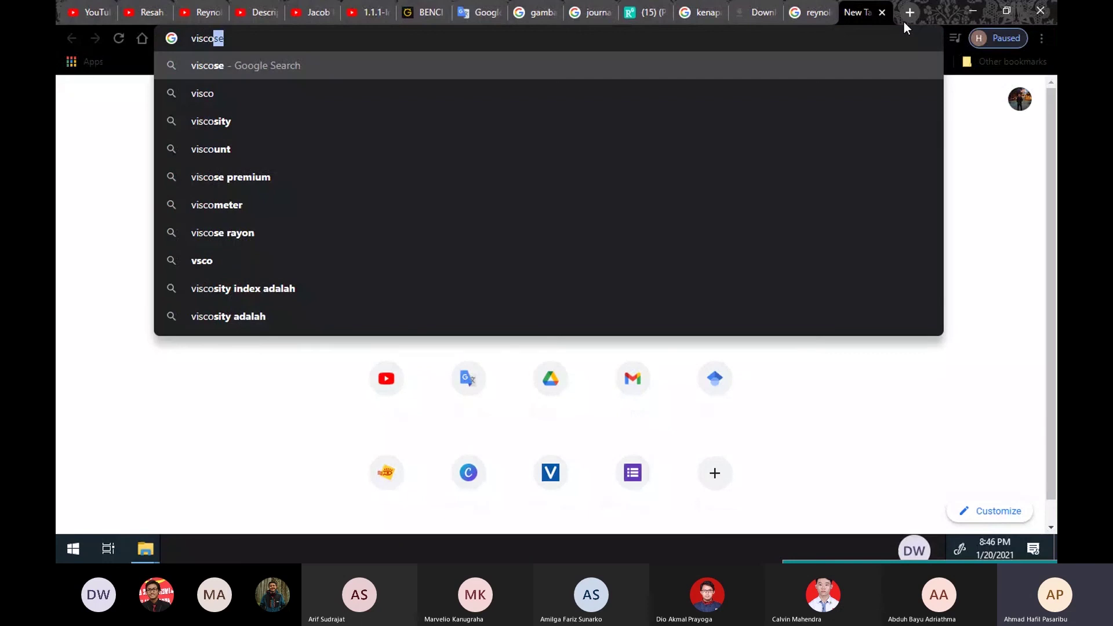
key("Down")
key("Down")
type("air")
key("Return")
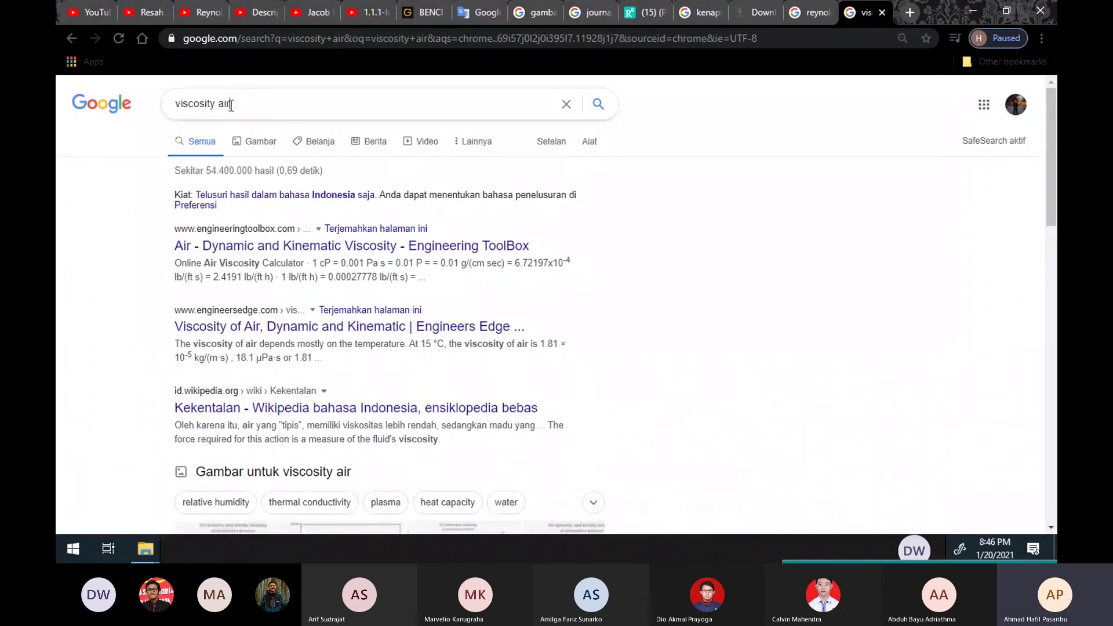
Step: Change the Google search to "viscosity water" and look through the results for water's dynamic viscosity
type("water")
key("Return")
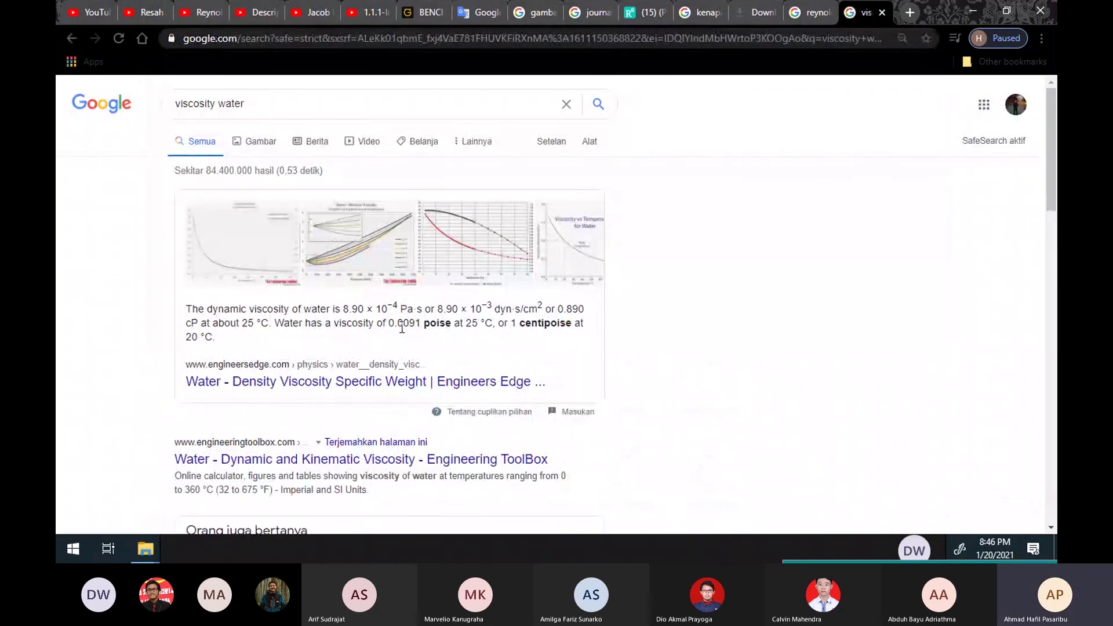
scroll(410, 328, "down", 4)
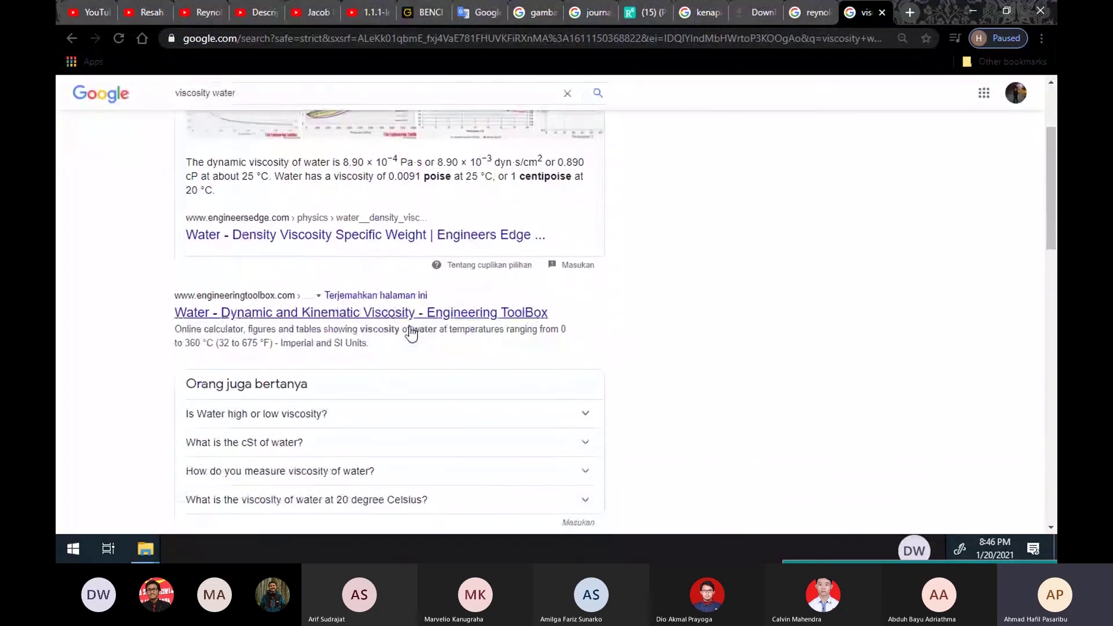
Step: Examine the remaining search results for water's viscosity, down to the Engineers Edge kinematic viscosity table entry
scroll(411, 333, "down", 6)
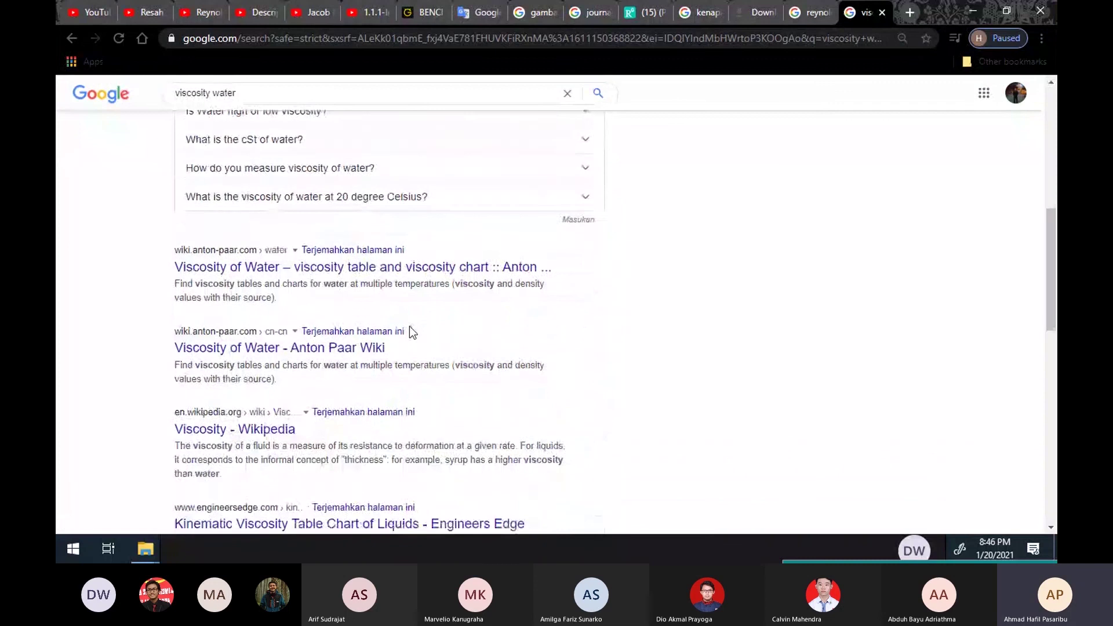
scroll(431, 315, "up", 1)
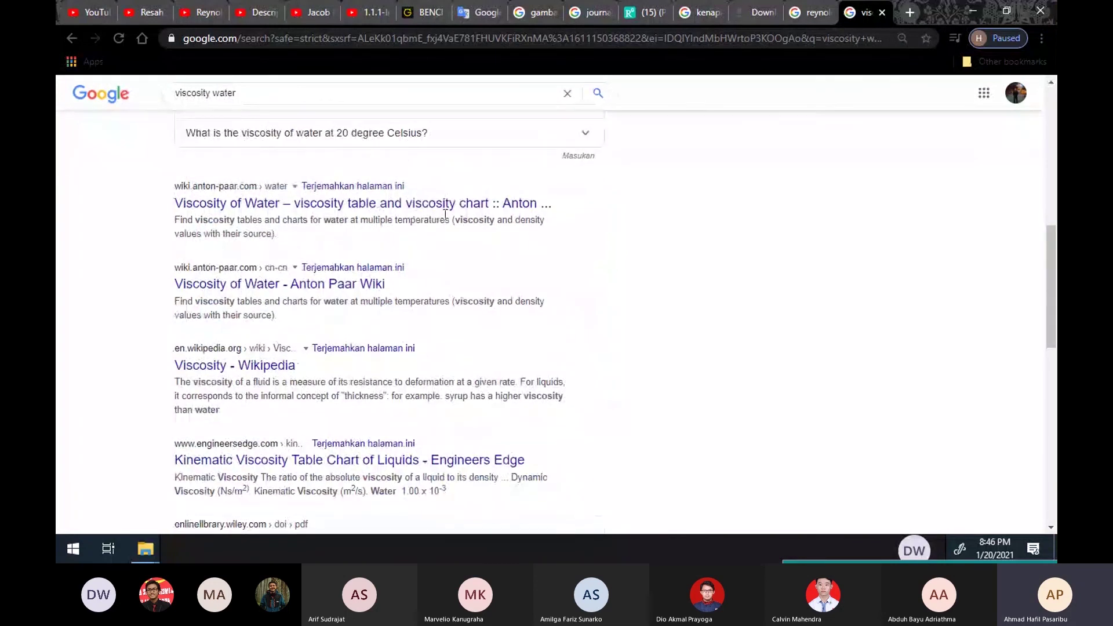
scroll(458, 244, "down", 4)
left_click_drag(449, 274, 406, 273)
left_click(493, 294)
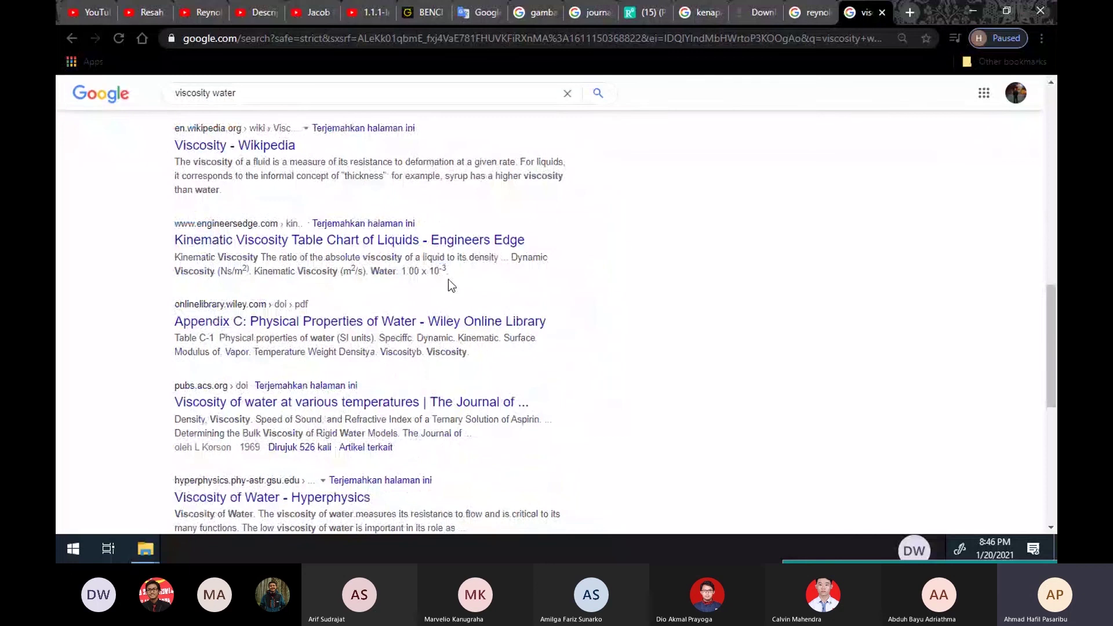
Step: Switch back to Calculator, evaluate 998 × 10 × 25.4 ÷ 0.001 for the Reynolds number, and highlight the result
key("alt+Tab")
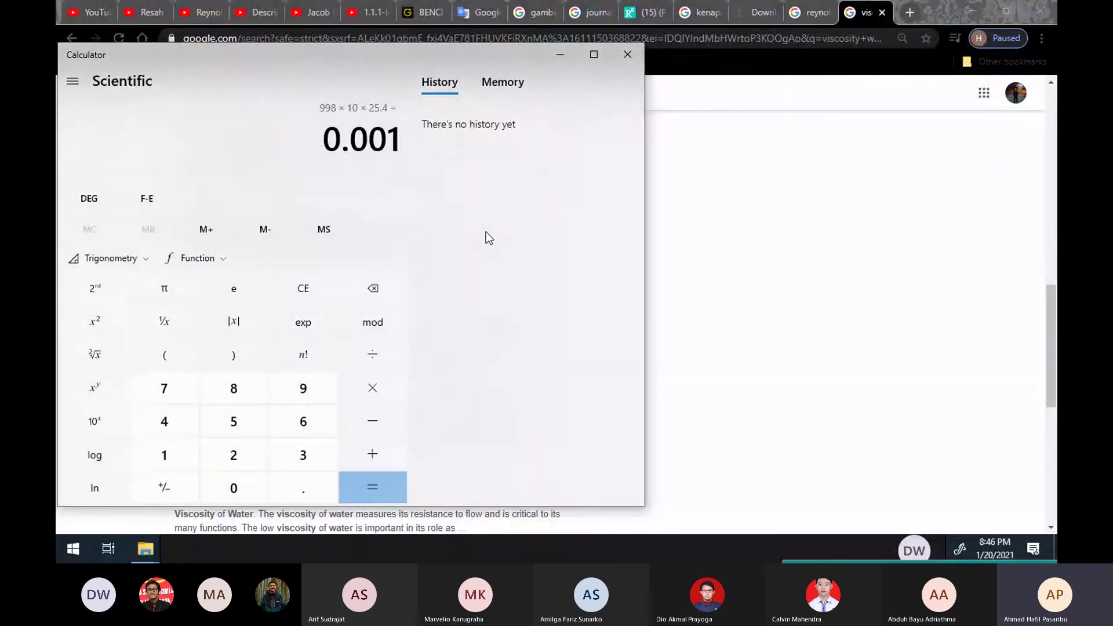
key("Return")
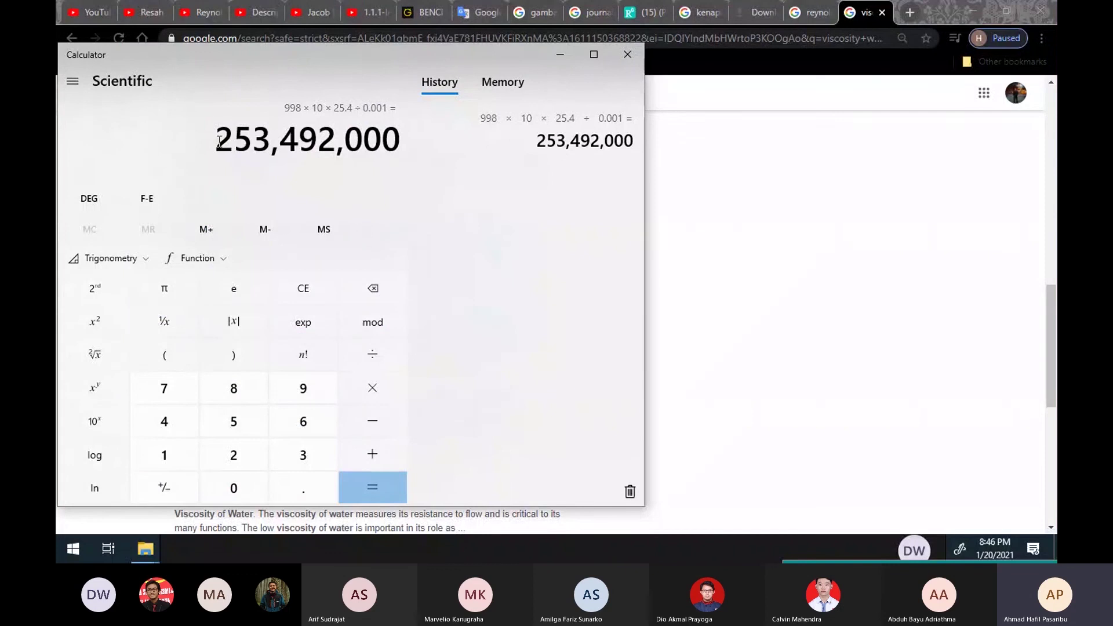
left_click_drag(220, 141, 380, 139)
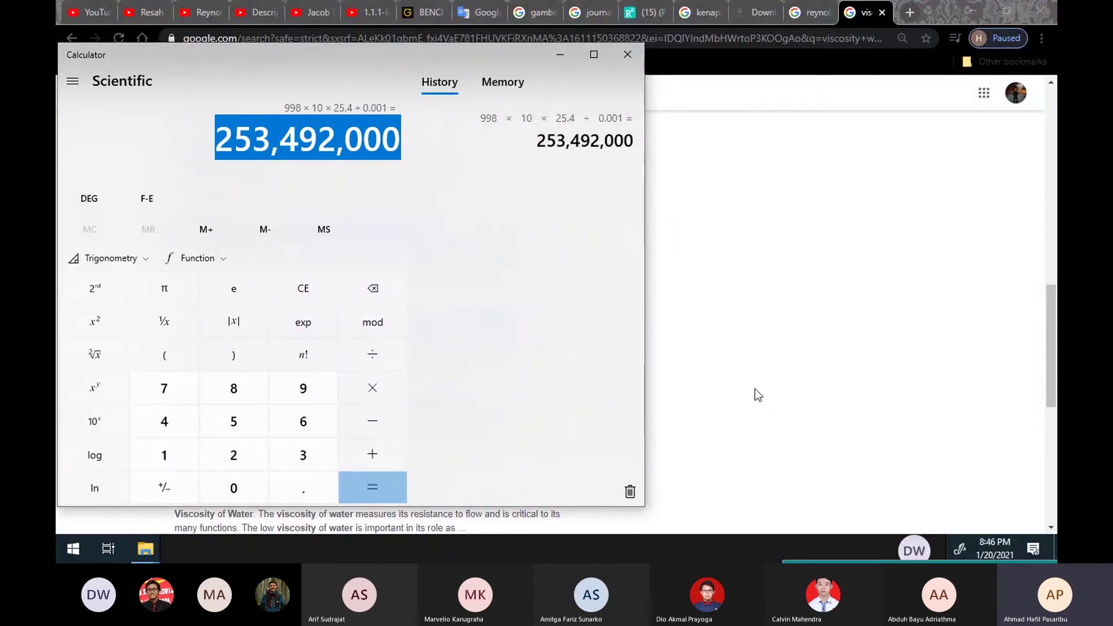
left_click_drag(388, 61, 514, 54)
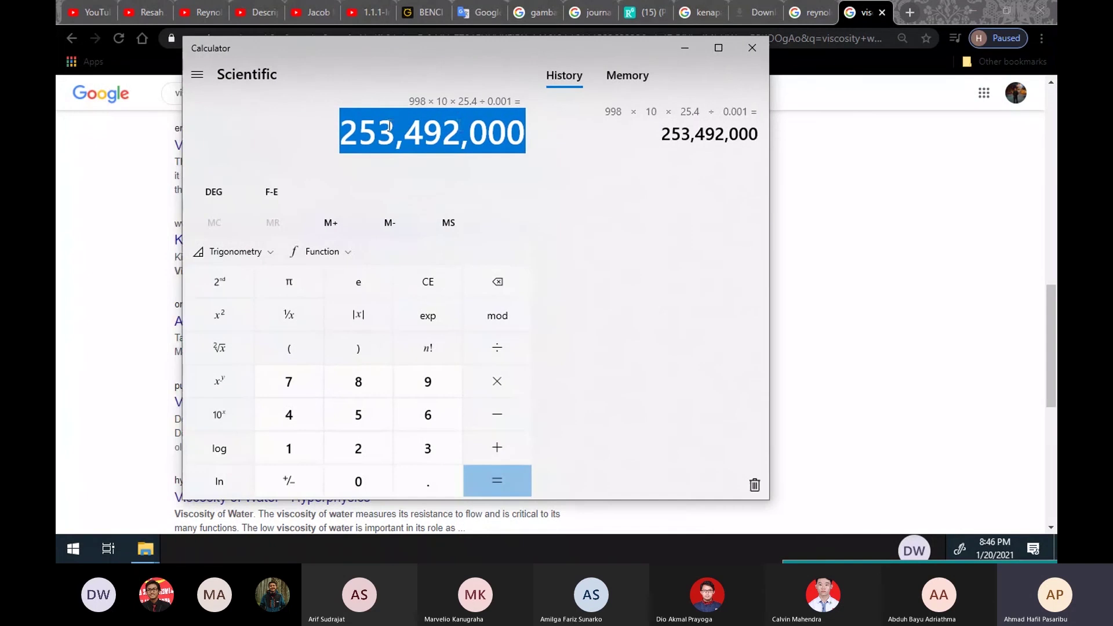
left_click(363, 130)
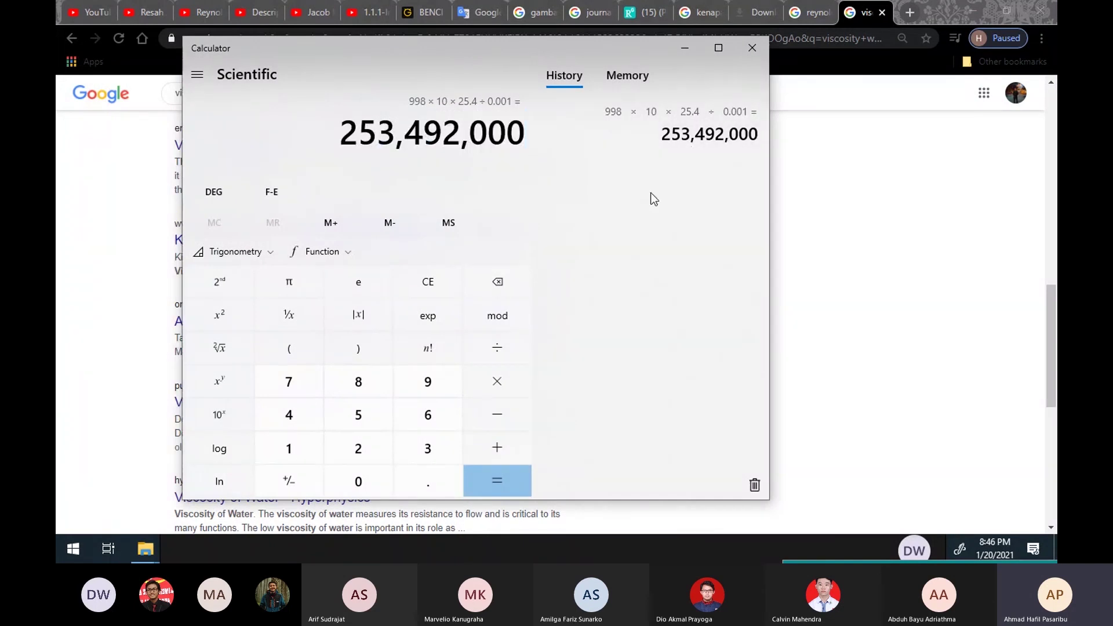
left_click_drag(350, 144, 583, 145)
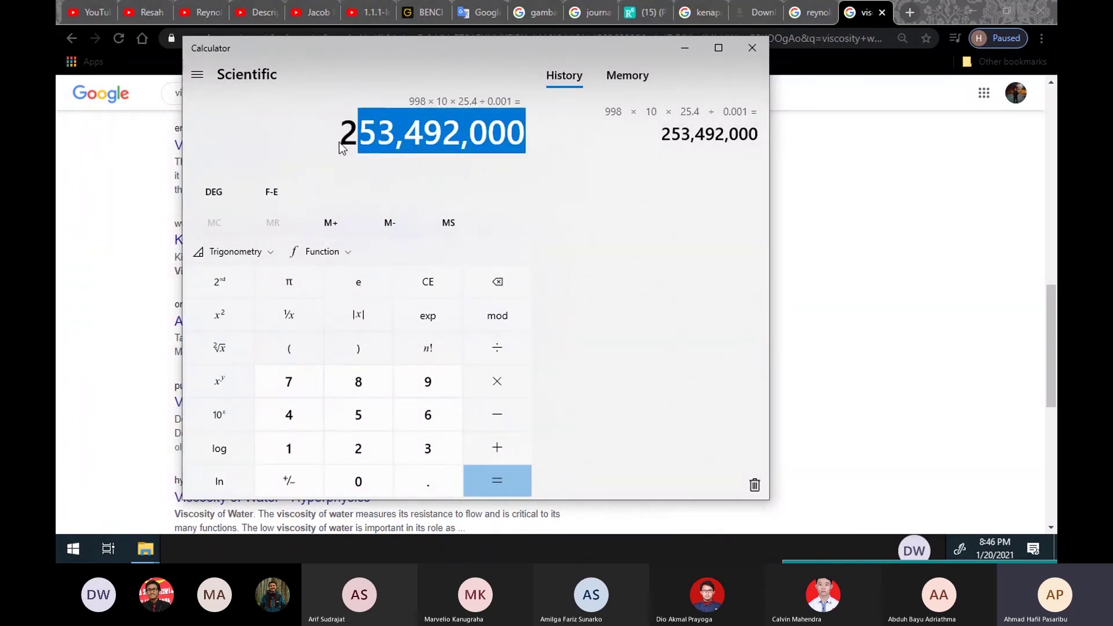
left_click_drag(342, 146, 550, 135)
key("alt")
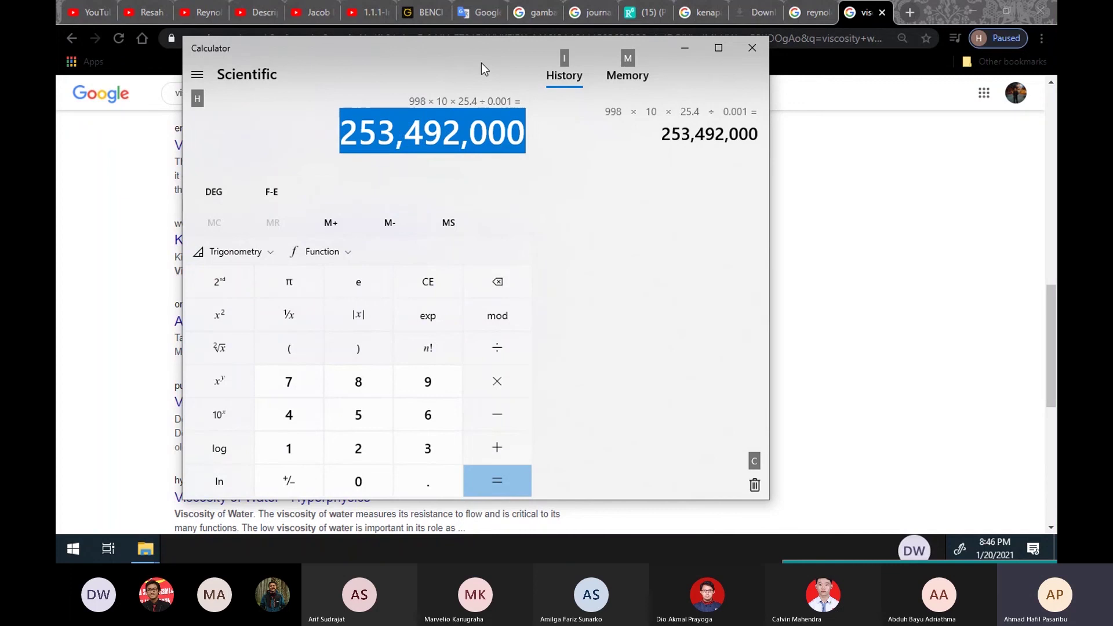
Step: Switch to Fluent and set the viscous model to k-epsilon (2 eqn), Standard, with Standard Wall Functions
key("alt+Tab")
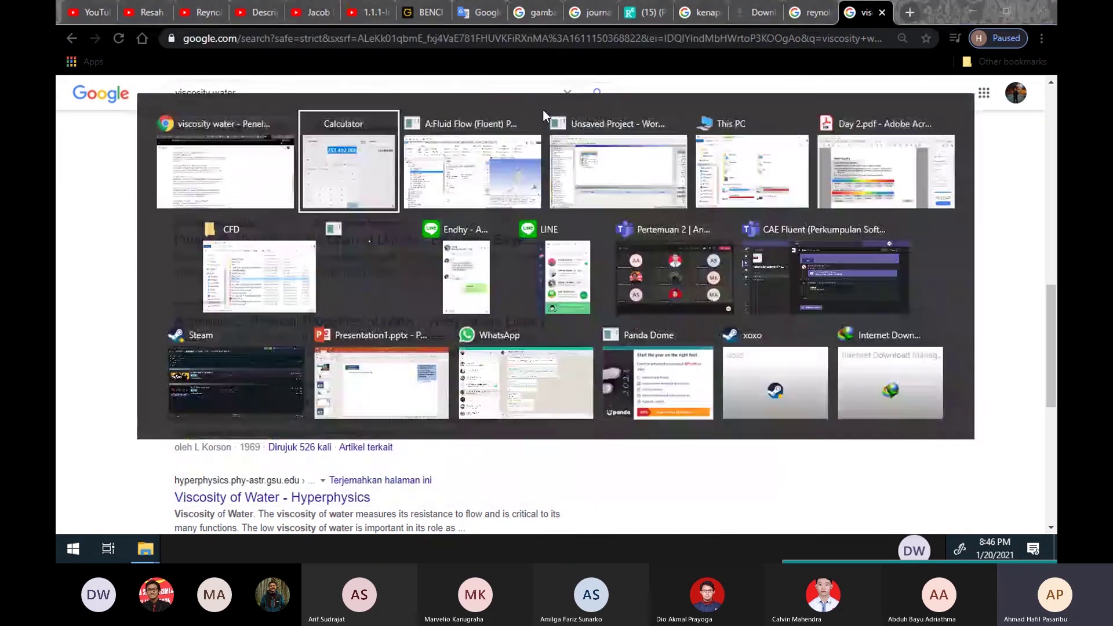
key("alt+Tab")
key("Tab")
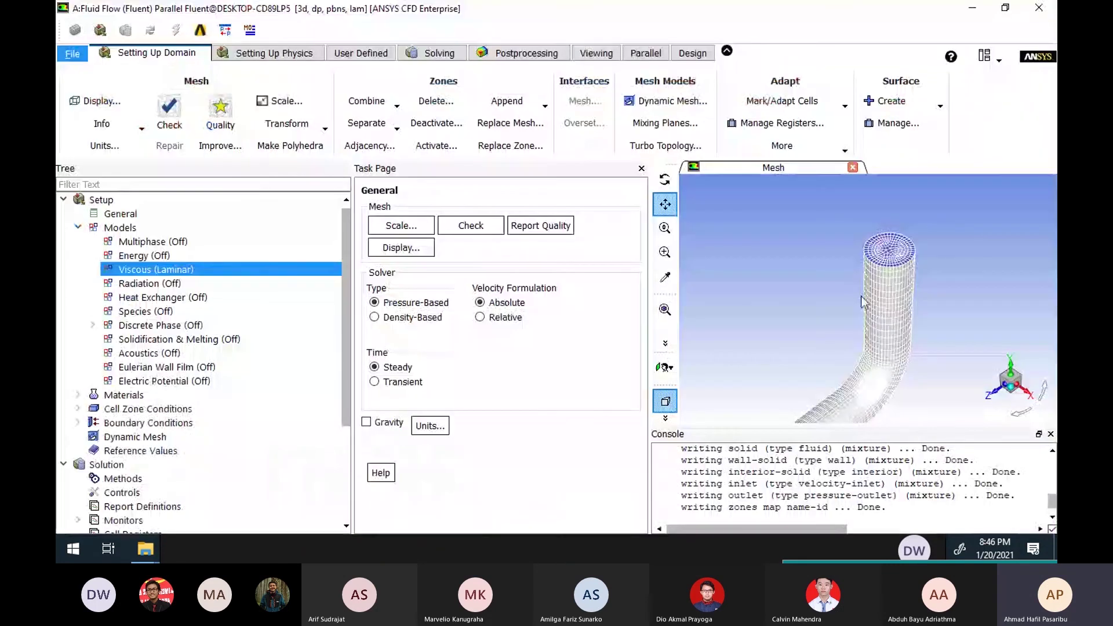
double_click(162, 275)
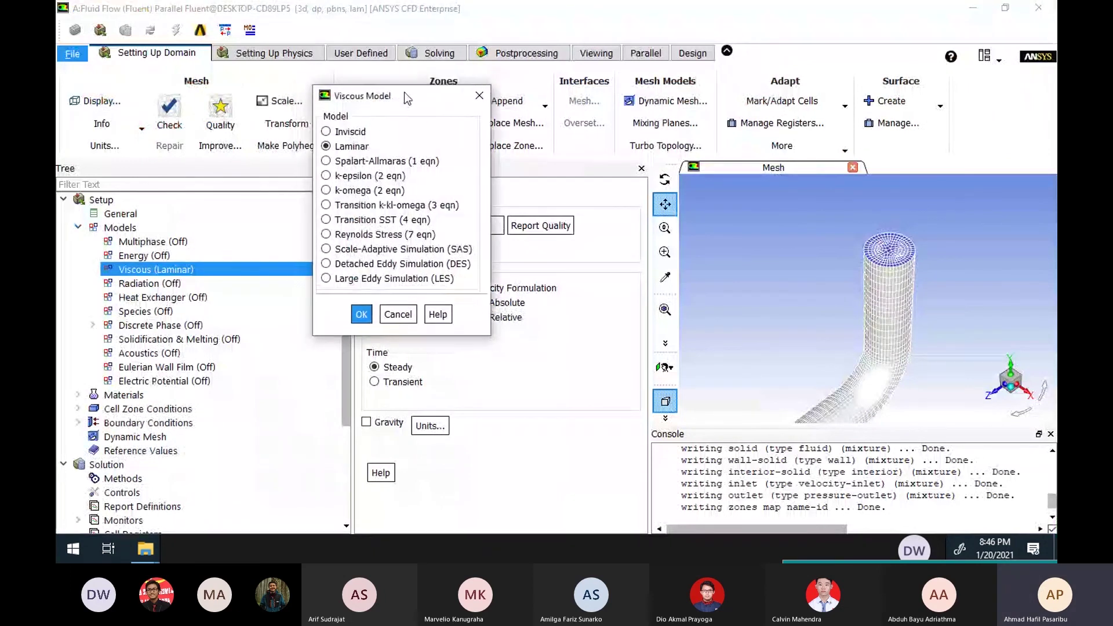
left_click(435, 187)
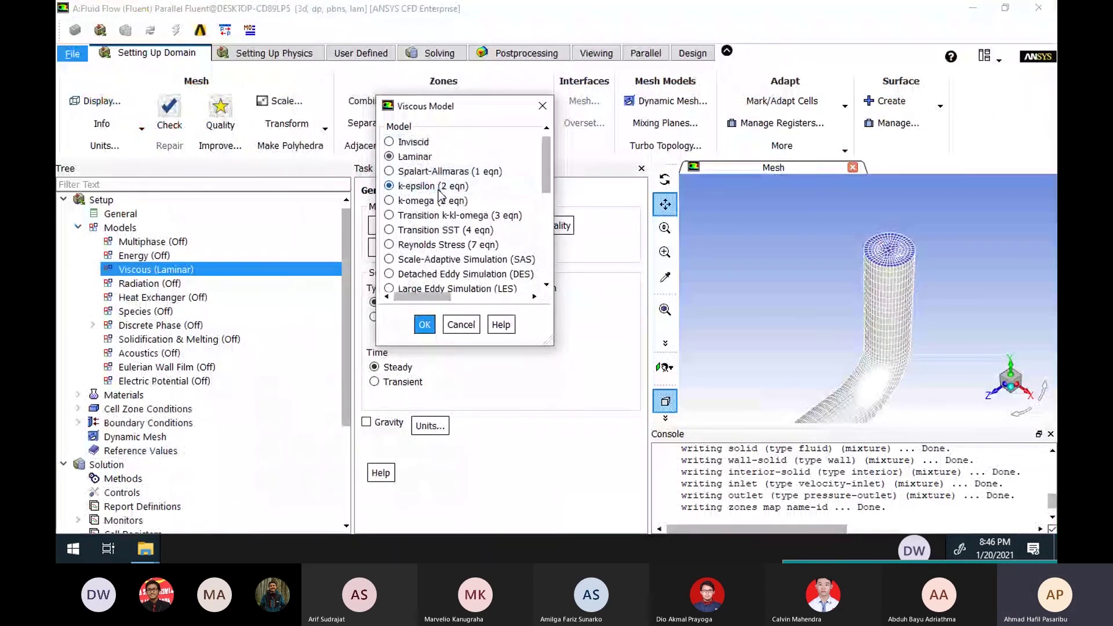
left_click_drag(455, 113, 318, 57)
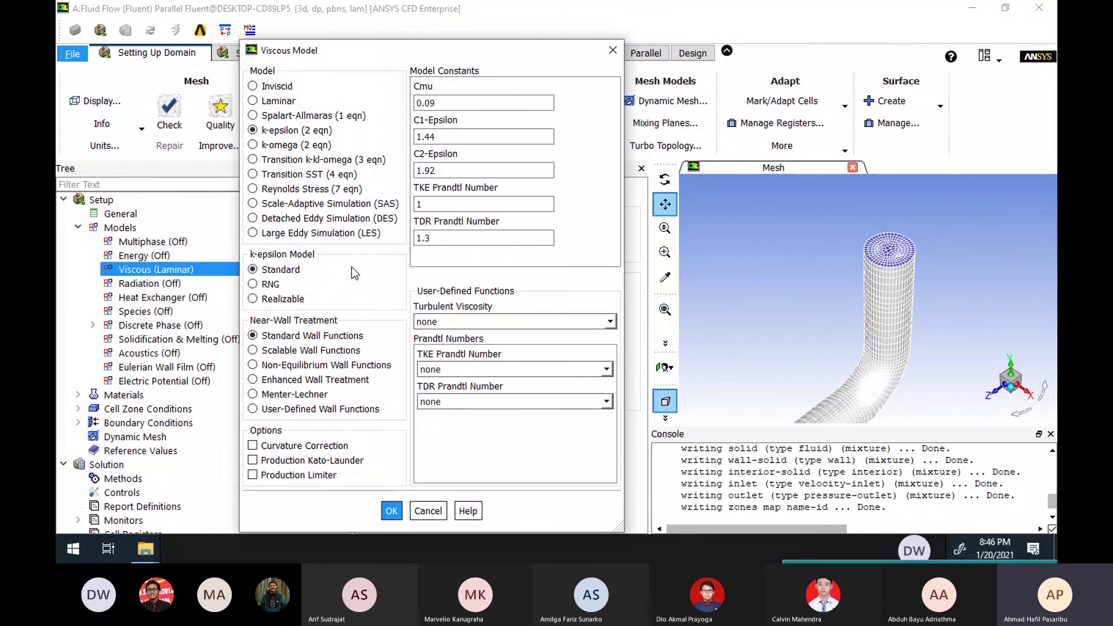
left_click(392, 512)
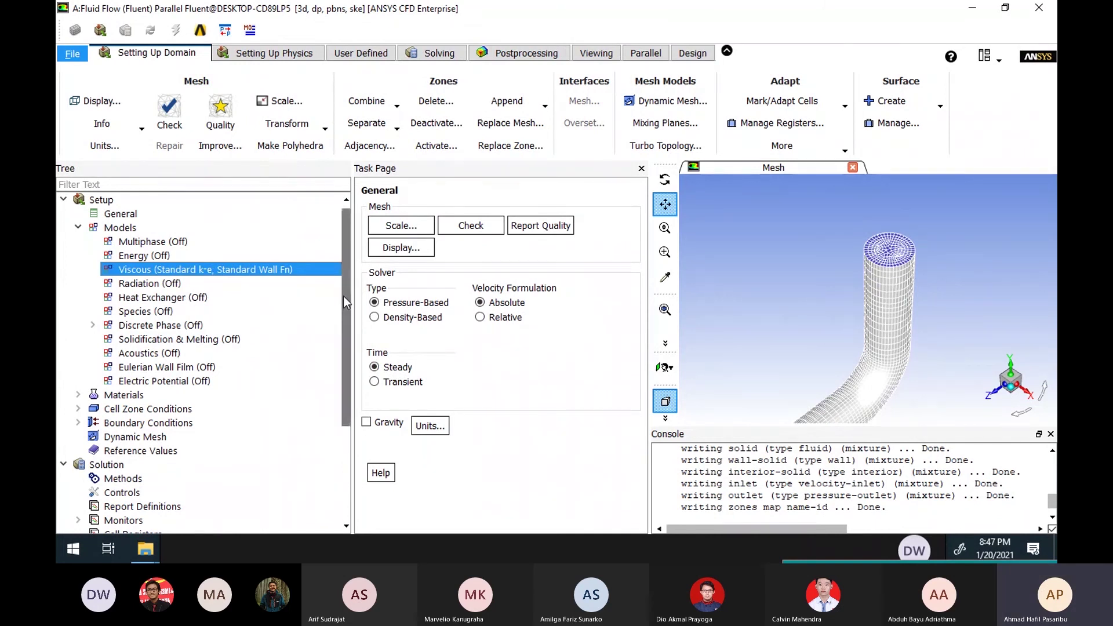
Step: Display the Materials list of the case from the setup tree
left_click_drag(343, 296, 351, 334)
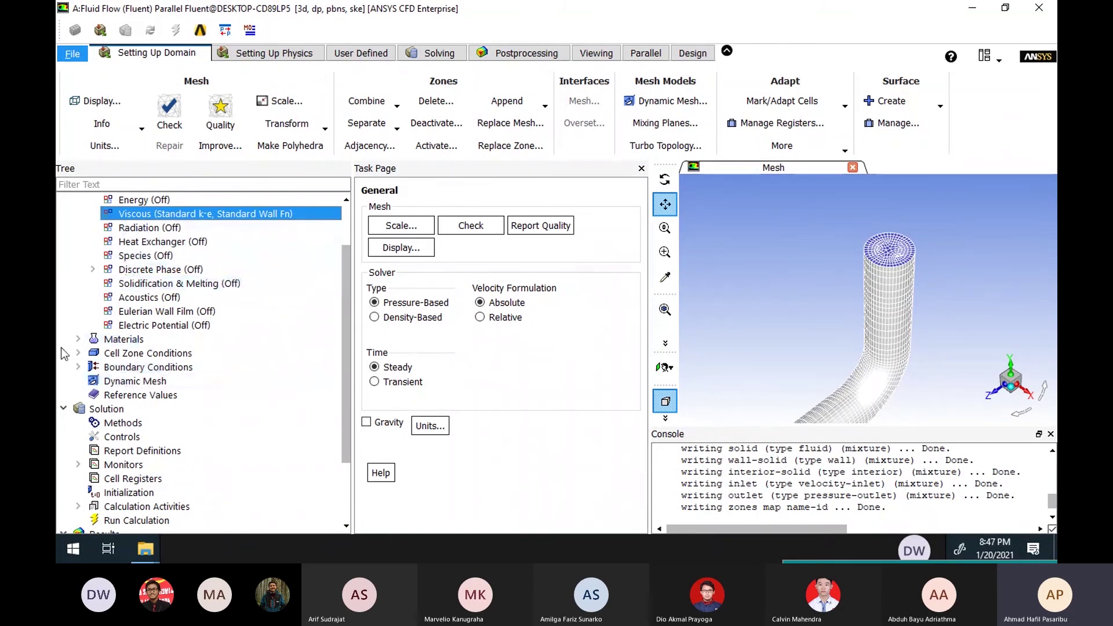
left_click(78, 339)
left_click(172, 344)
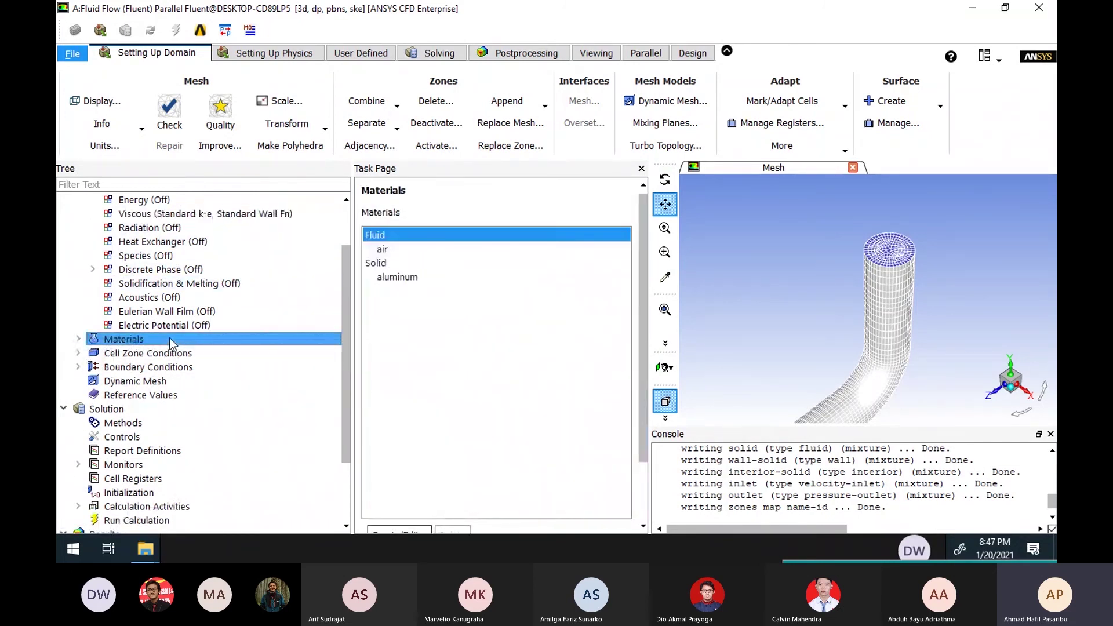
double_click(123, 345)
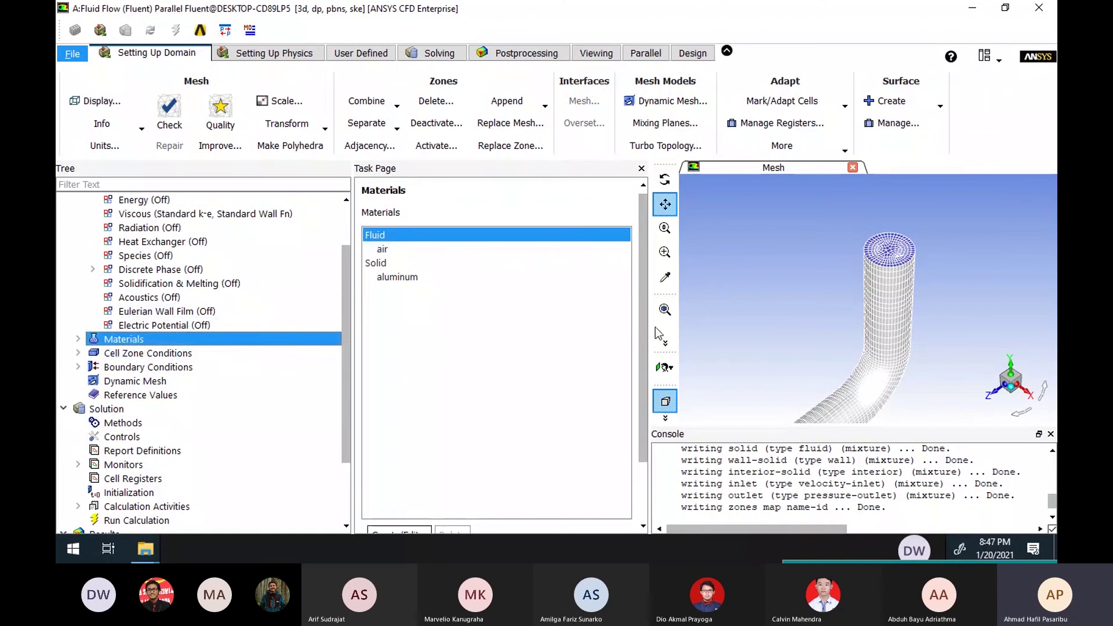
scroll(648, 327, "down", 3)
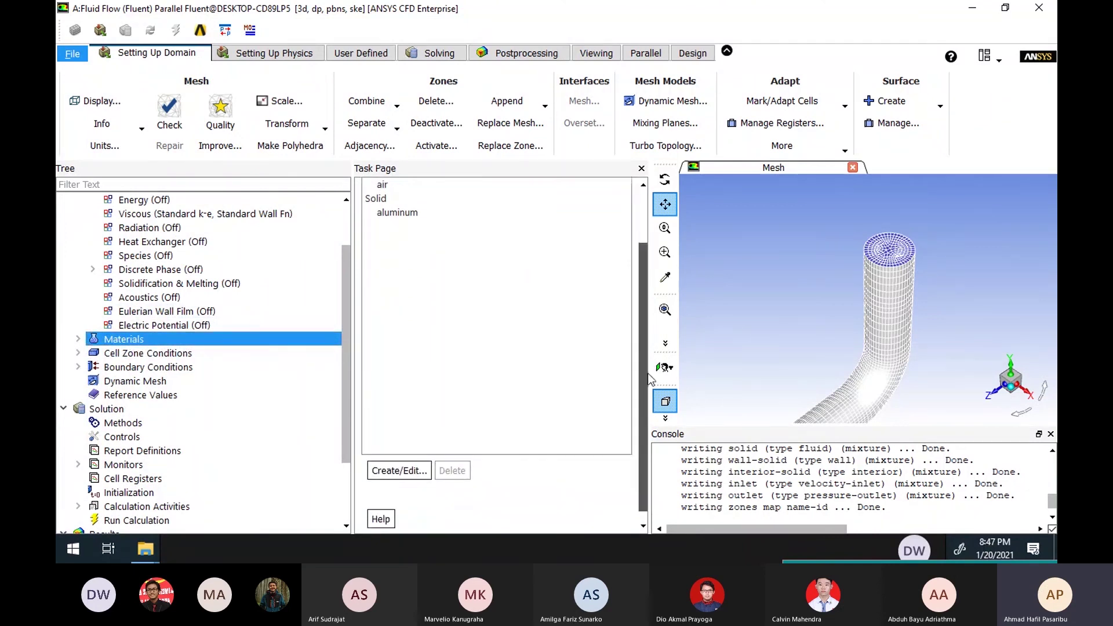
left_click(409, 462)
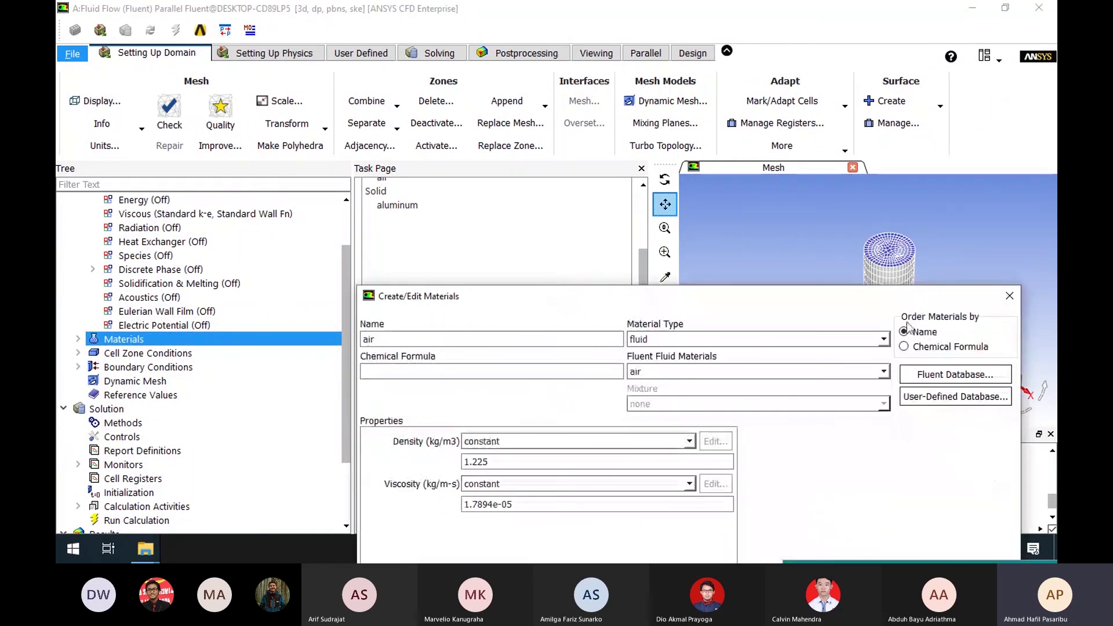
left_click(1009, 296)
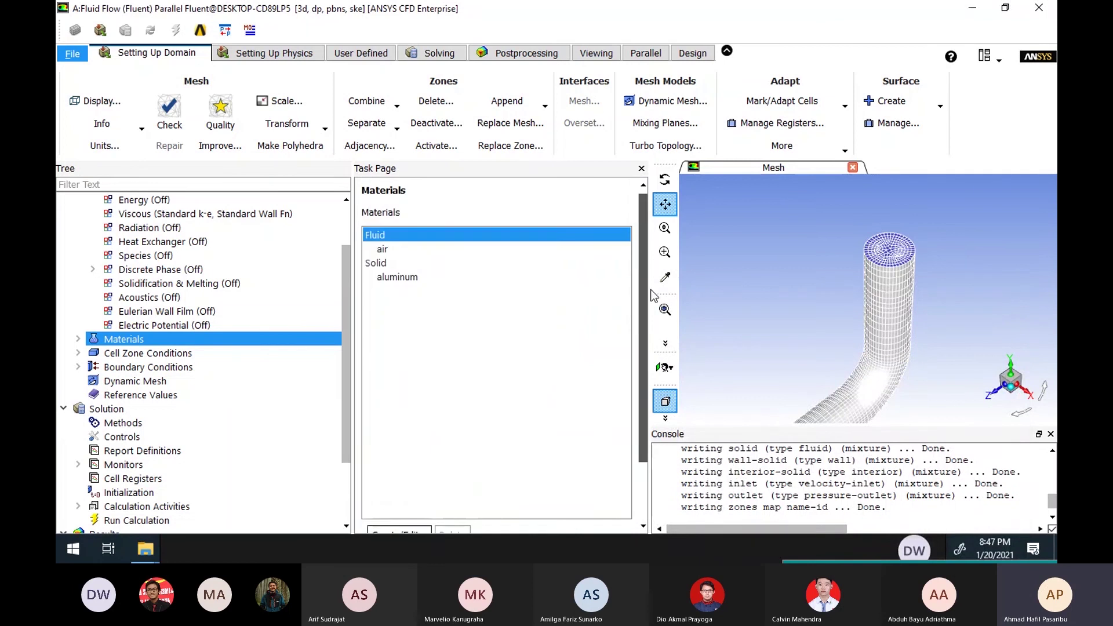
Step: Open the material creation dialog for fluids and bring up the Fluent database of fluid materials
scroll(506, 443, "down", 3)
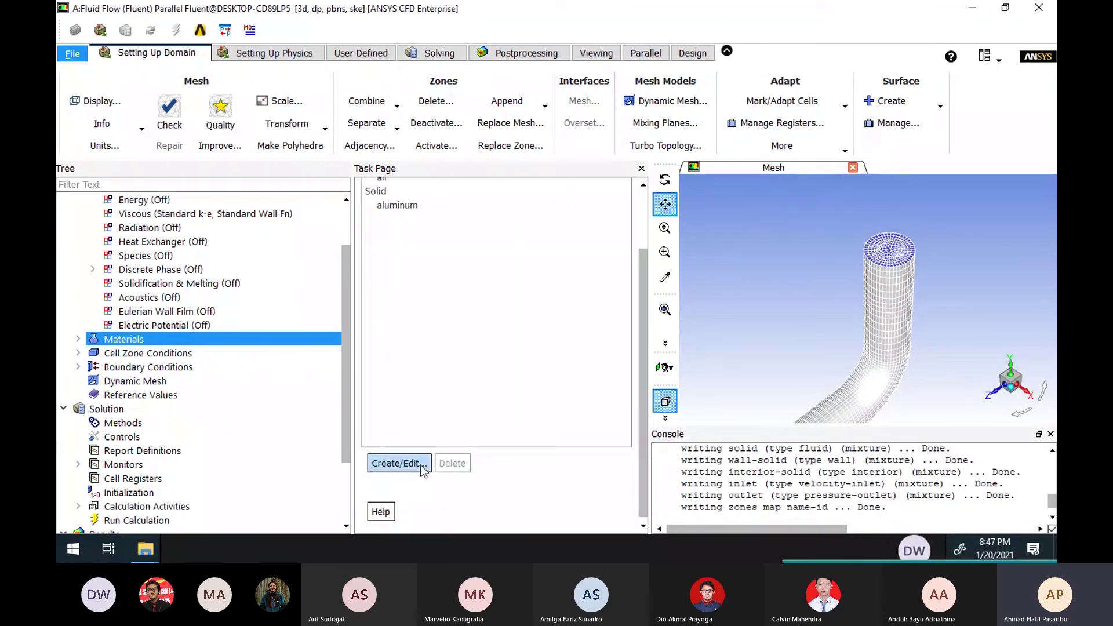
left_click_drag(648, 398, 644, 370)
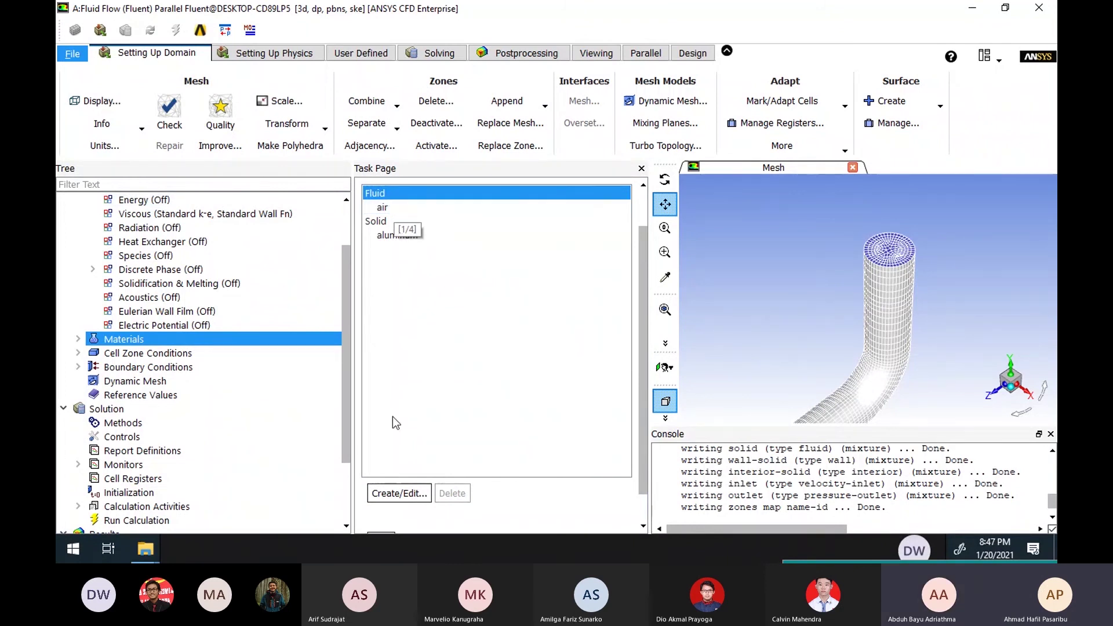
left_click(399, 492)
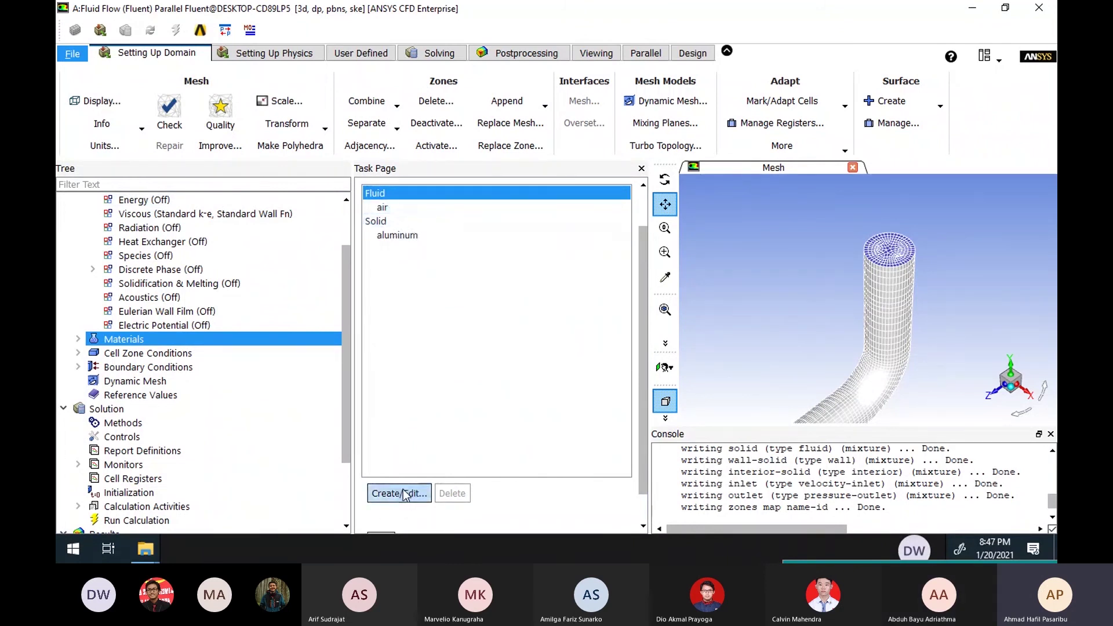
left_click_drag(486, 299, 687, 281)
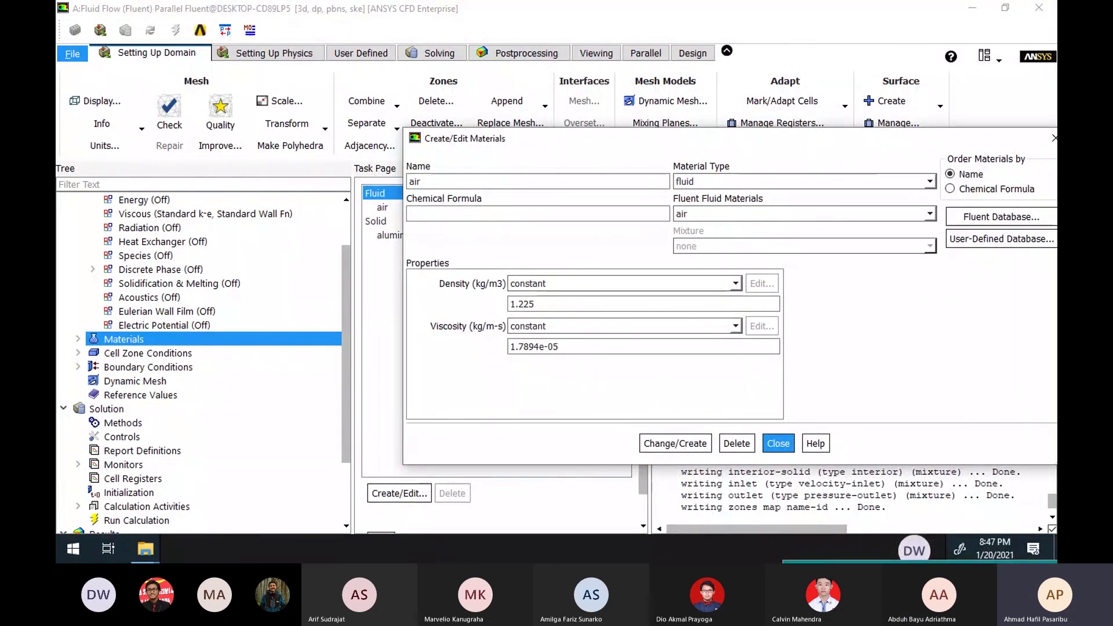
left_click(876, 205)
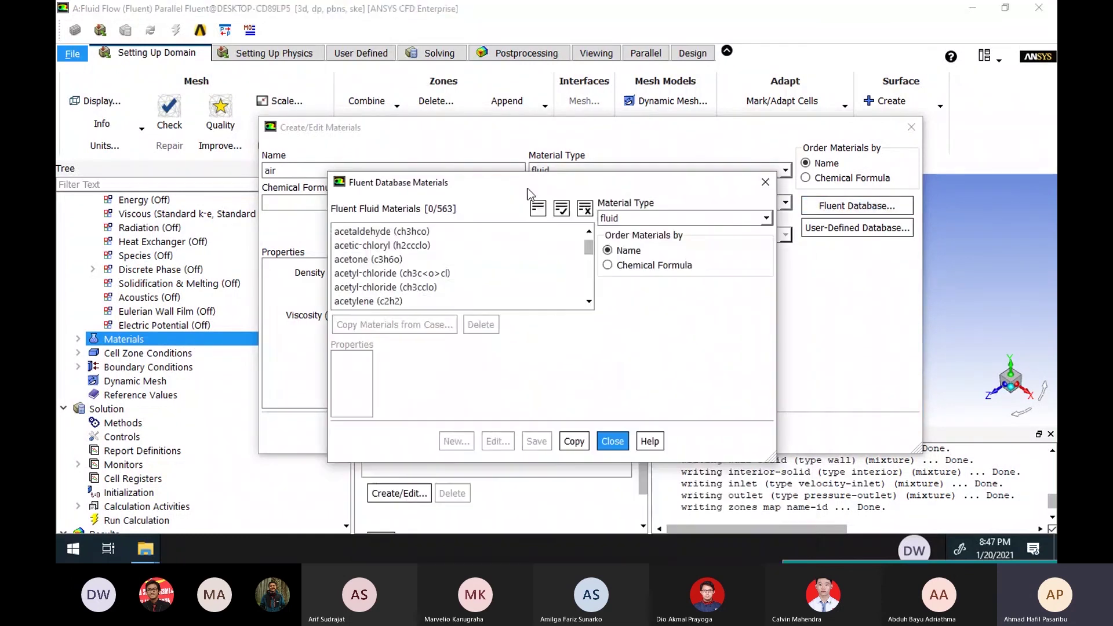
Step: Copy water-liquid (h2o<l>) from the Fluent database into the case and select it among the fluid materials
left_click_drag(587, 248, 582, 288)
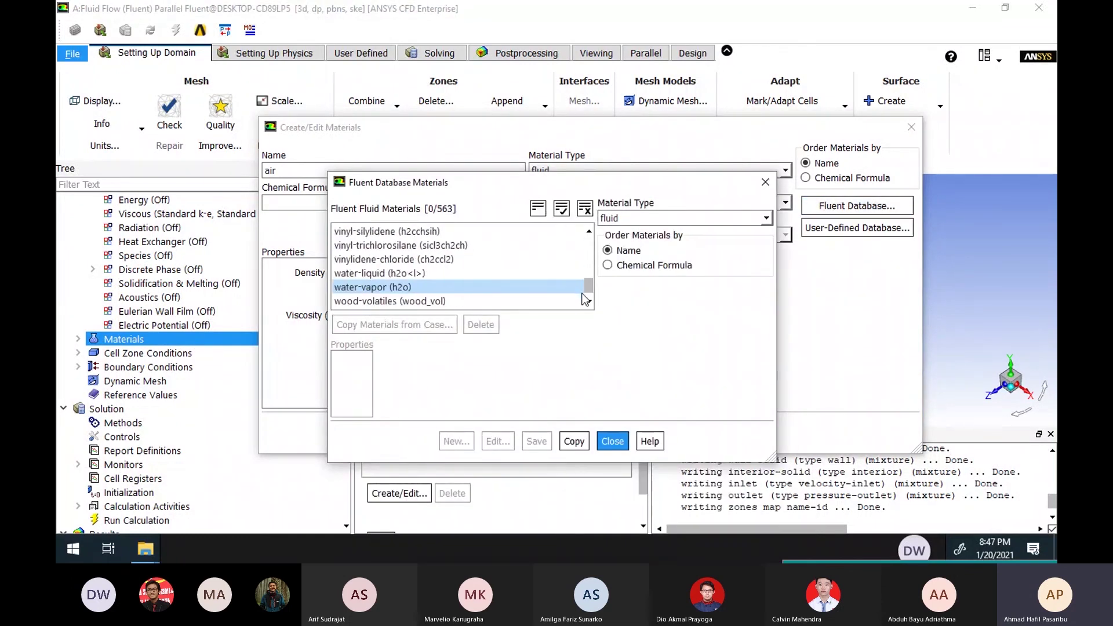
left_click(478, 278)
left_click(479, 287)
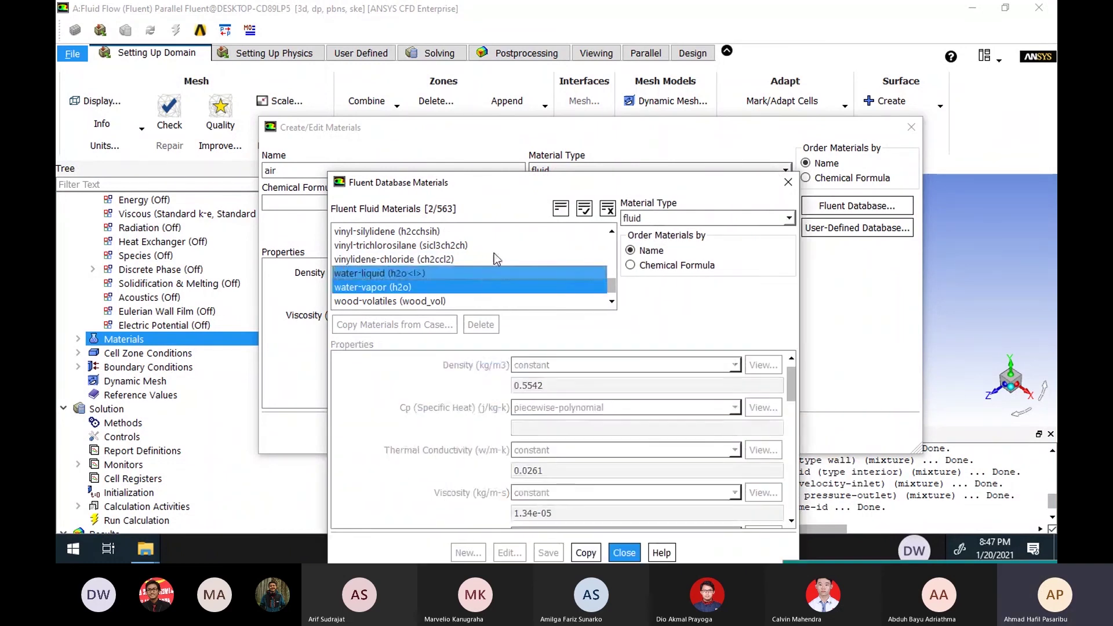
left_click(557, 287)
left_click_drag(531, 184, 444, 110)
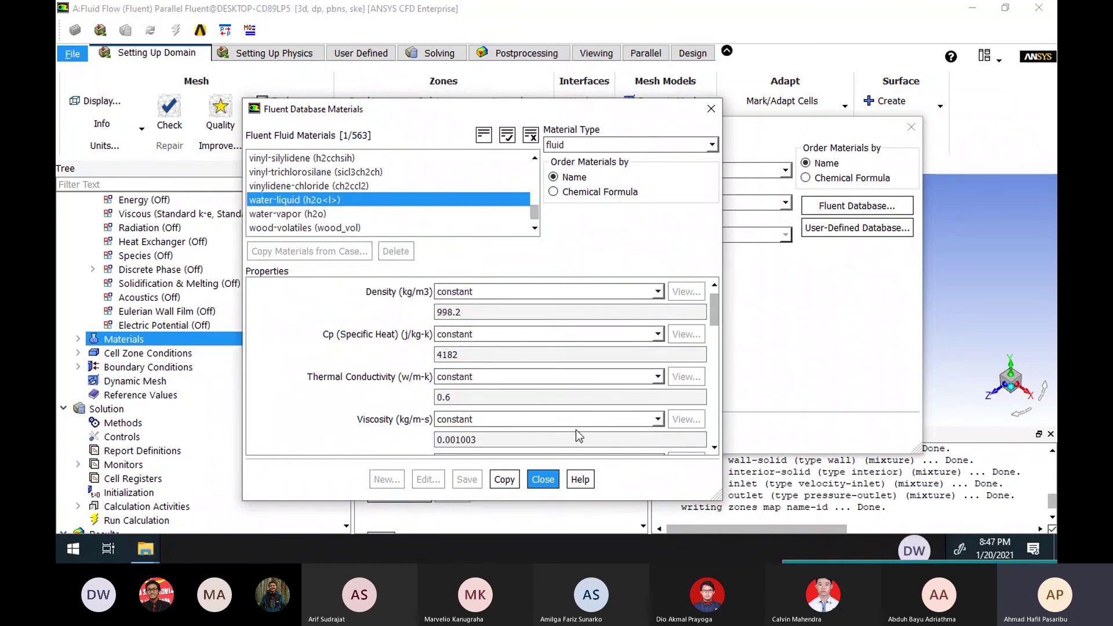
left_click(543, 479)
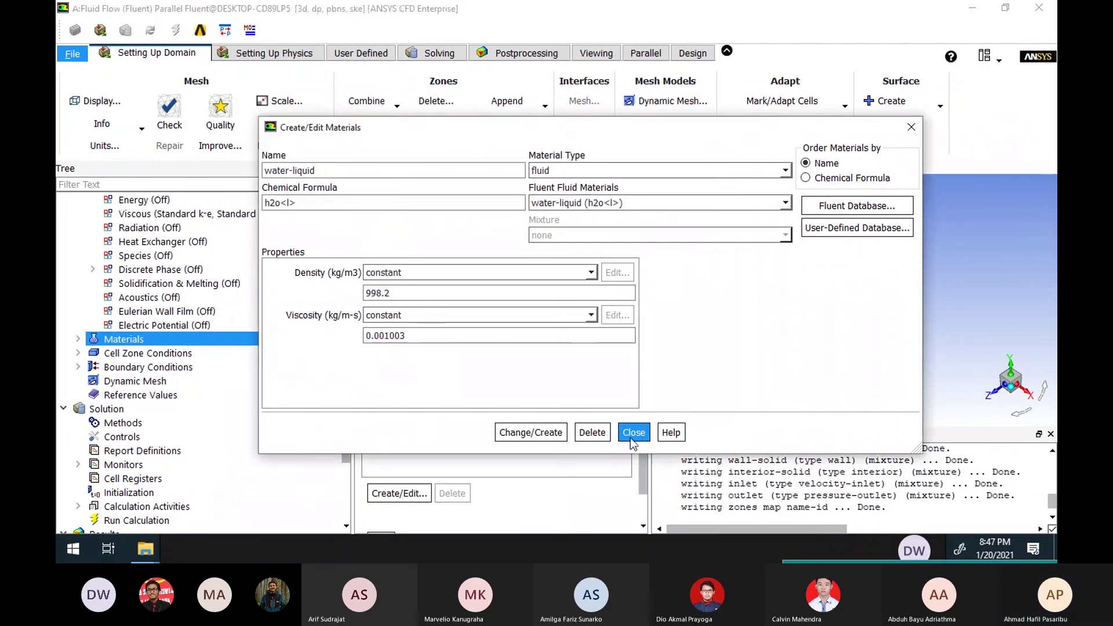
left_click(632, 432)
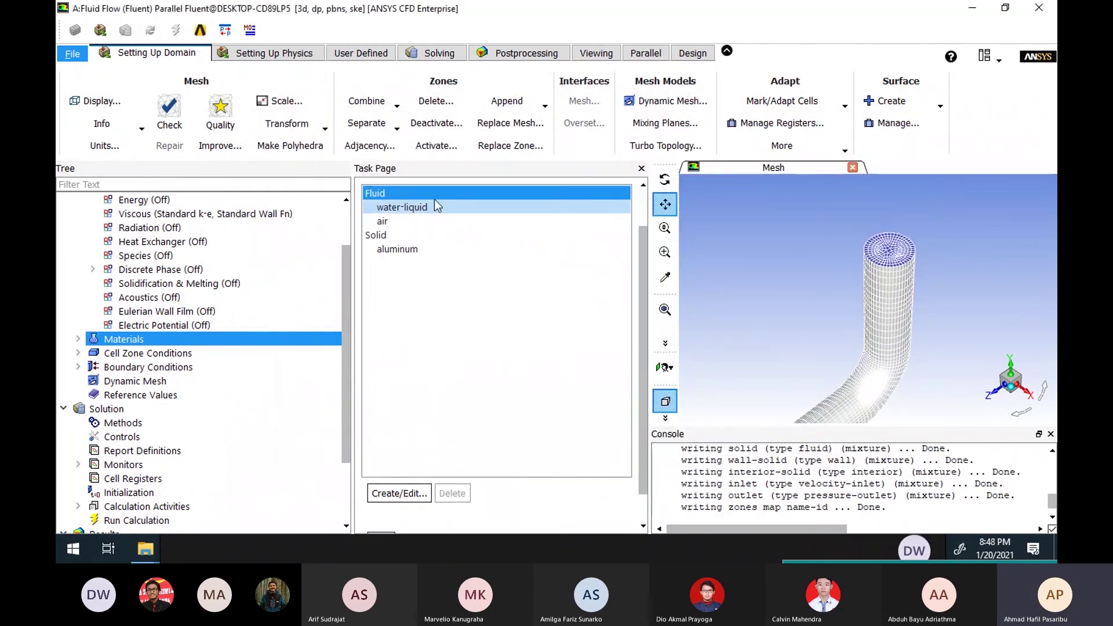
left_click(466, 207)
Step: Assign water-liquid to the solid cell zone and set its rotation-axis direction Z component to 0
left_click(77, 353)
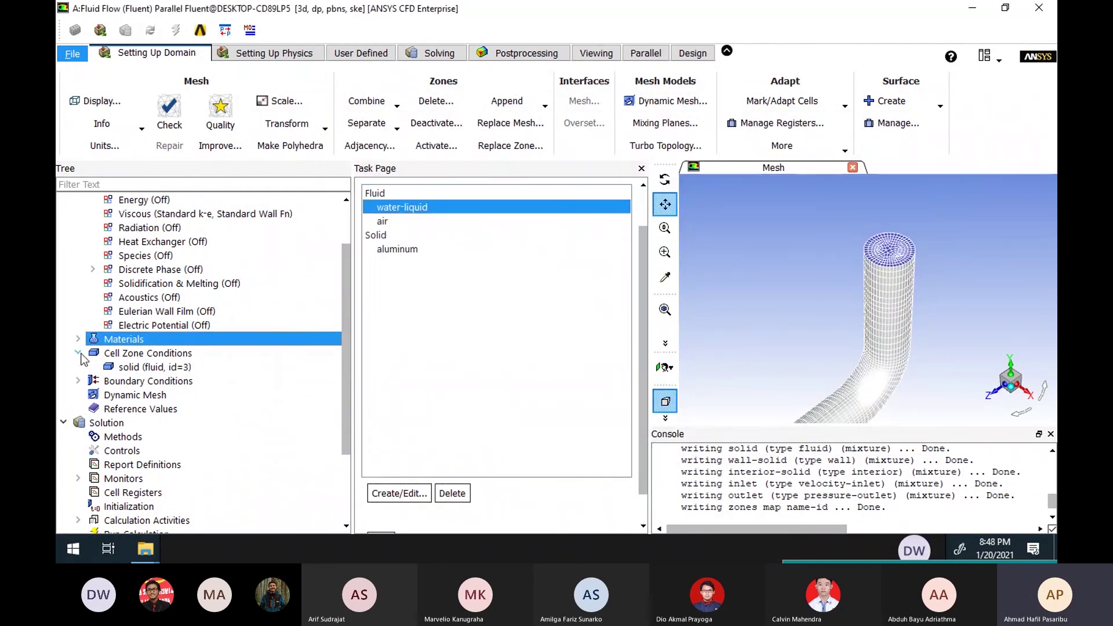
left_click(174, 367)
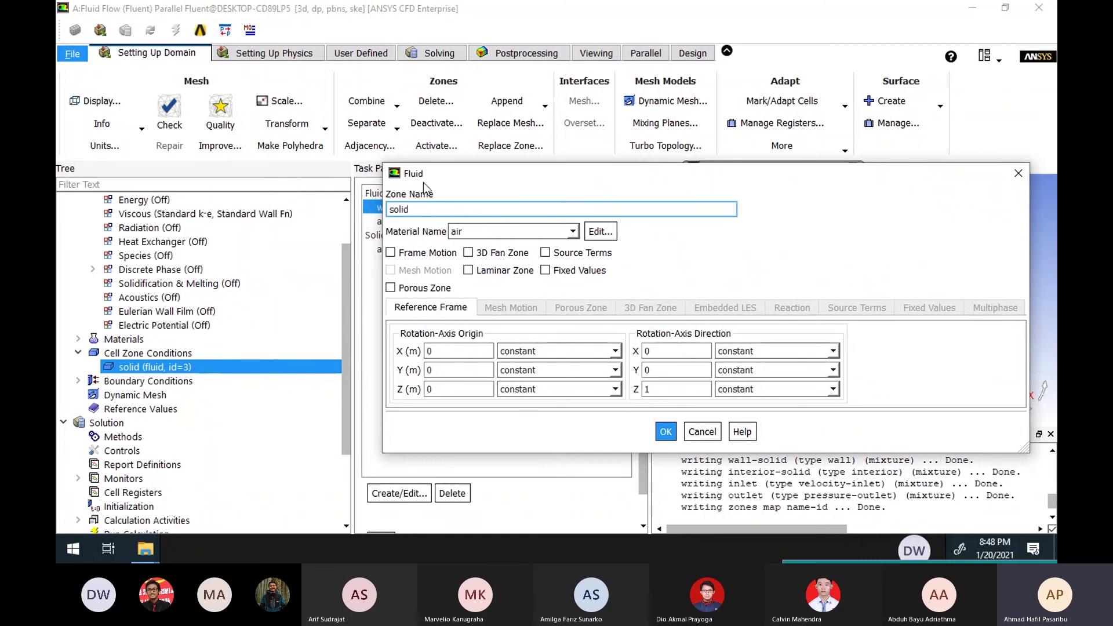
left_click_drag(447, 170, 440, 175)
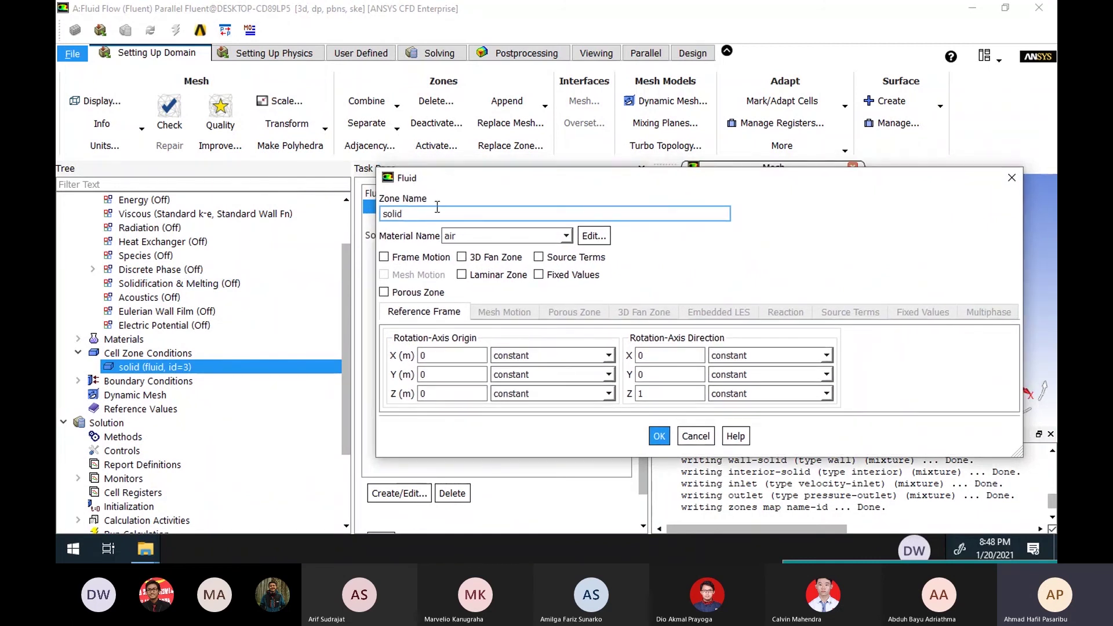
left_click(565, 236)
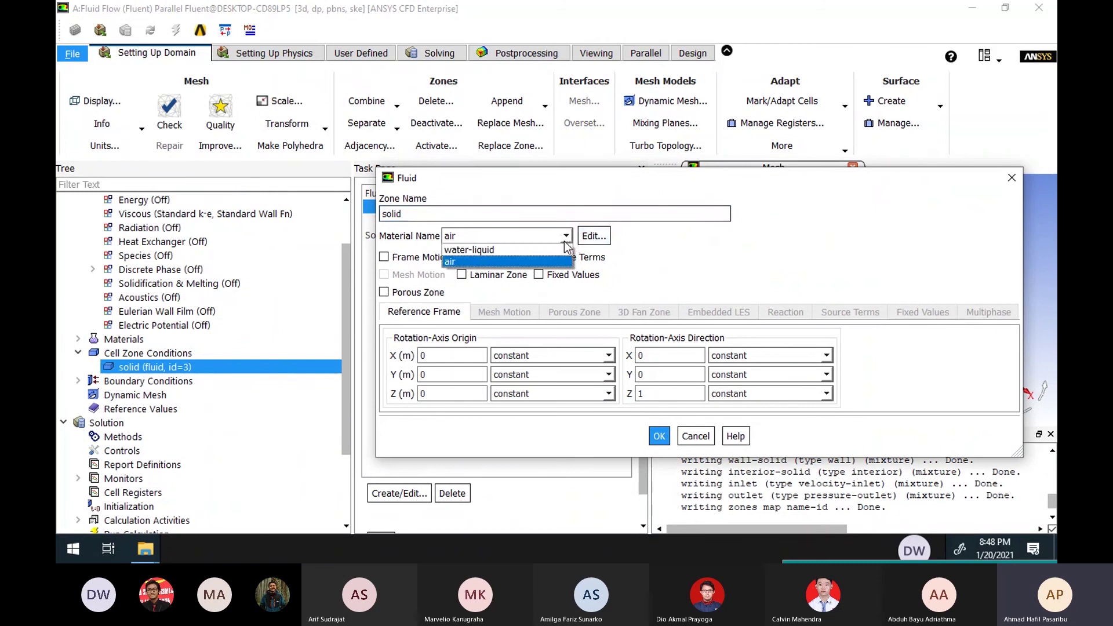
left_click(565, 250)
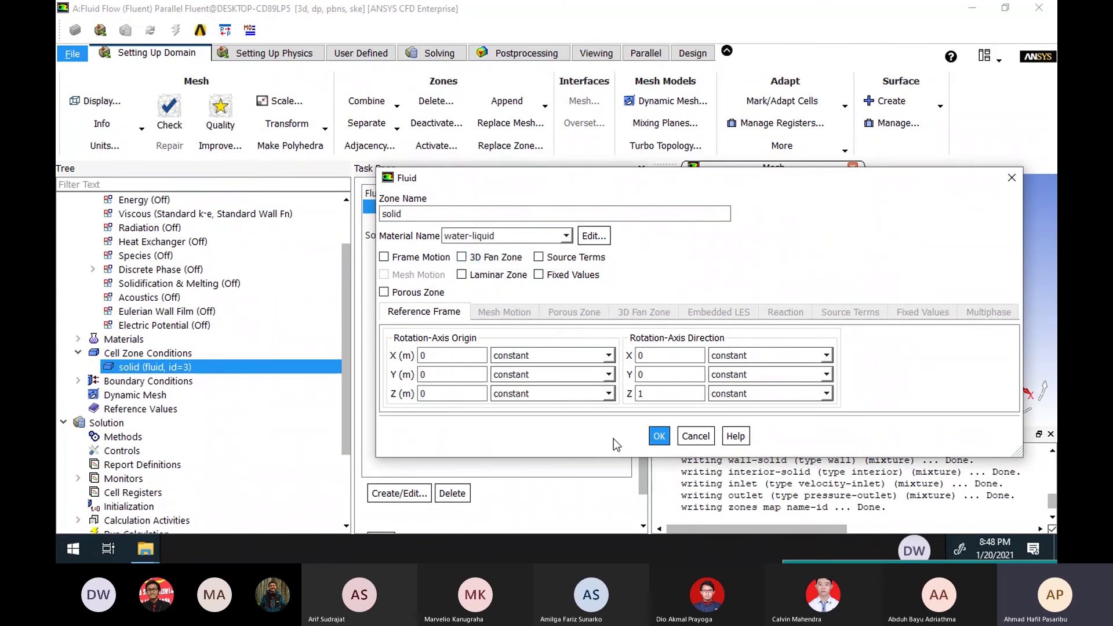
left_click_drag(644, 175, 462, 130)
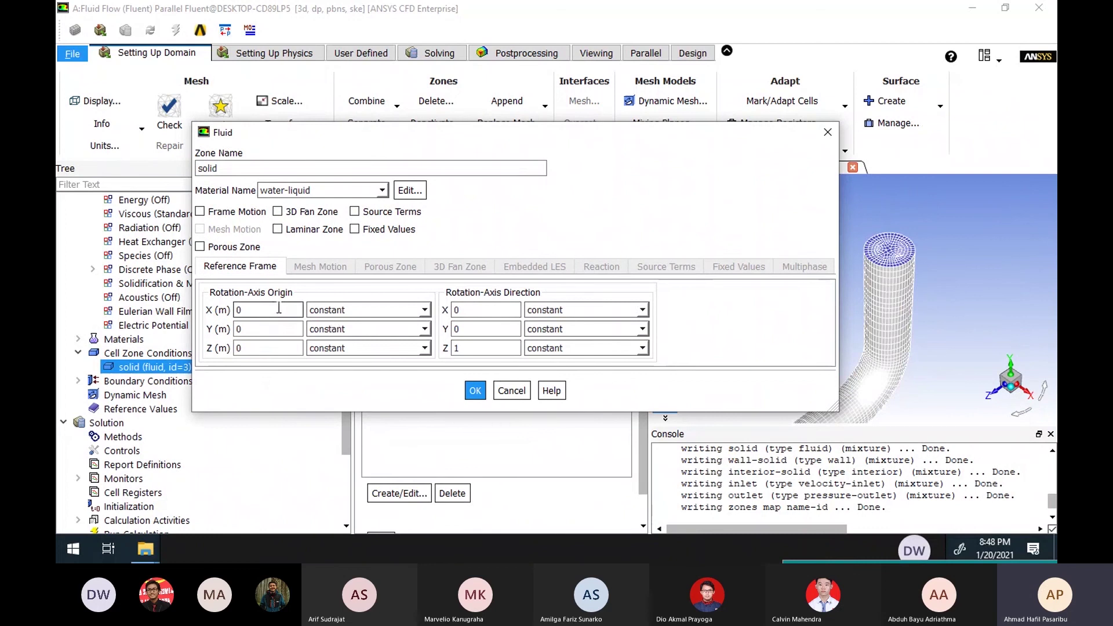
double_click(508, 348)
type("0")
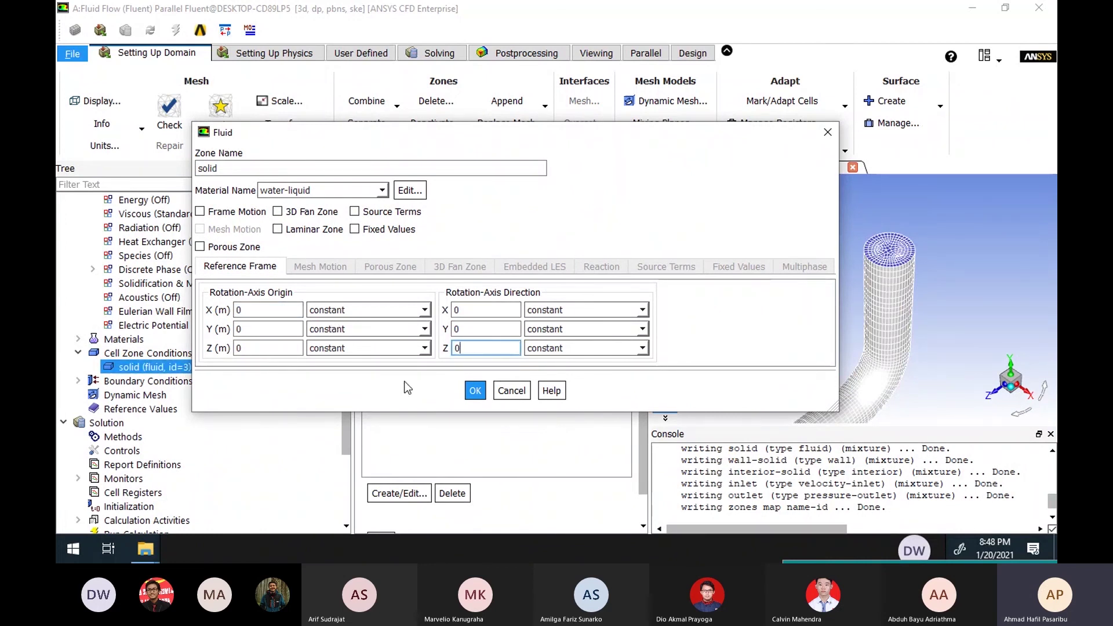
left_click(474, 391)
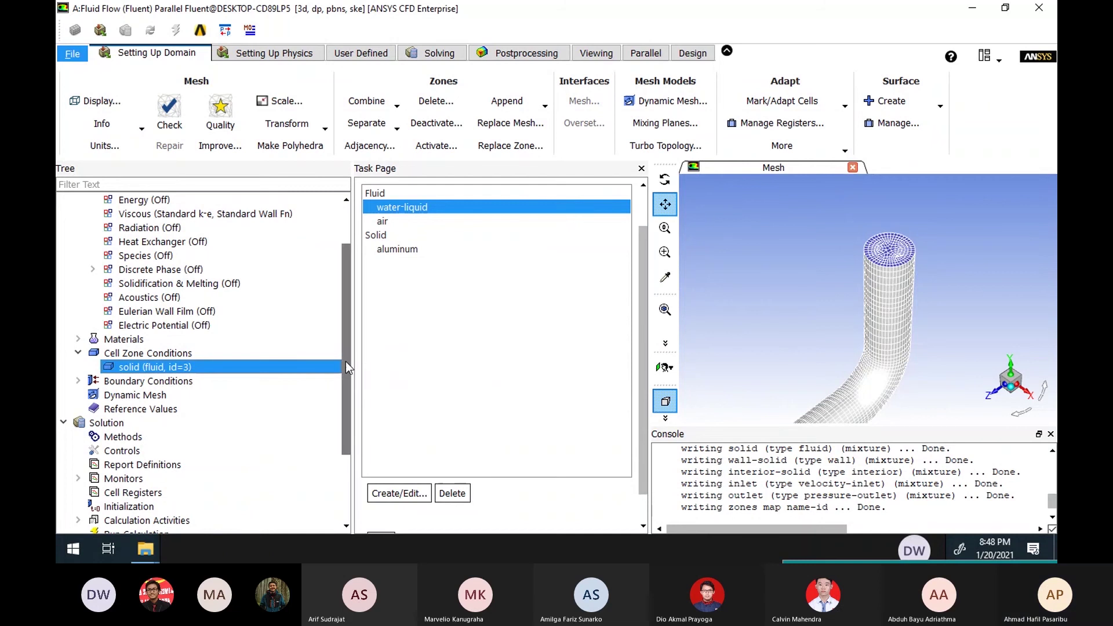
Step: Set the velocity magnitude of the inlet boundary condition to 10 m/s and apply it
left_click_drag(346, 362, 342, 382)
left_click(78, 353)
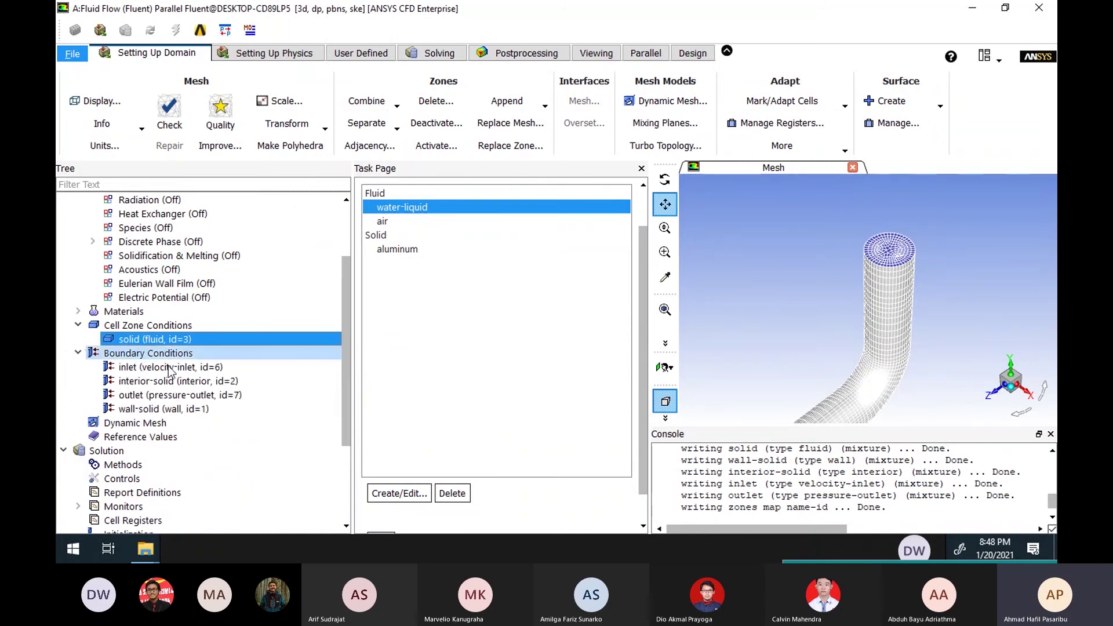
double_click(196, 356)
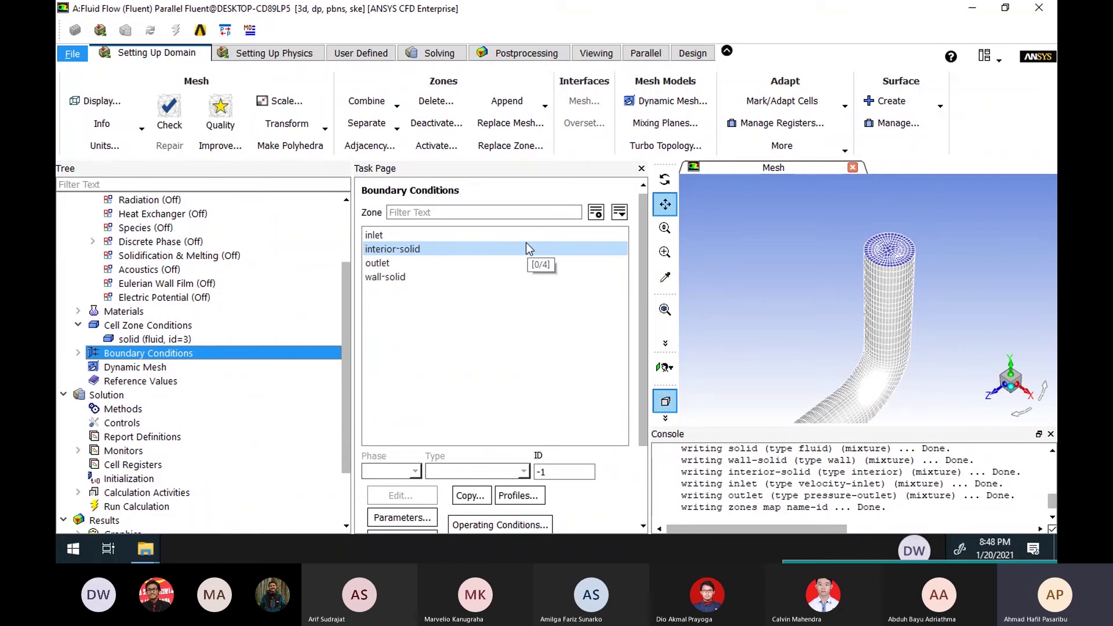
left_click(526, 234)
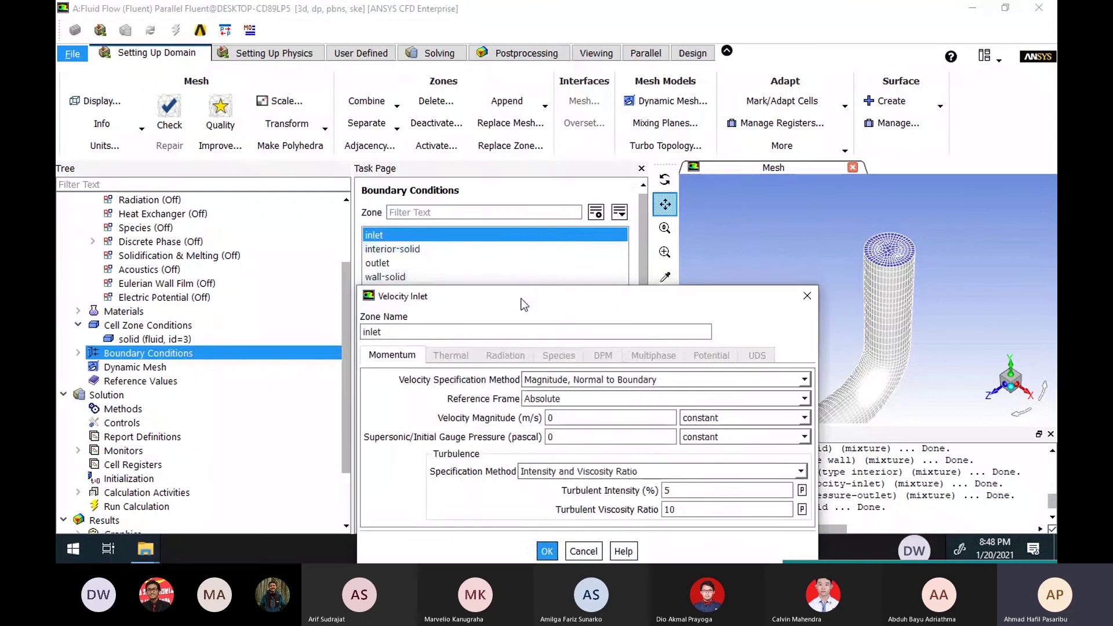
left_click_drag(522, 297, 419, 132)
double_click(450, 252)
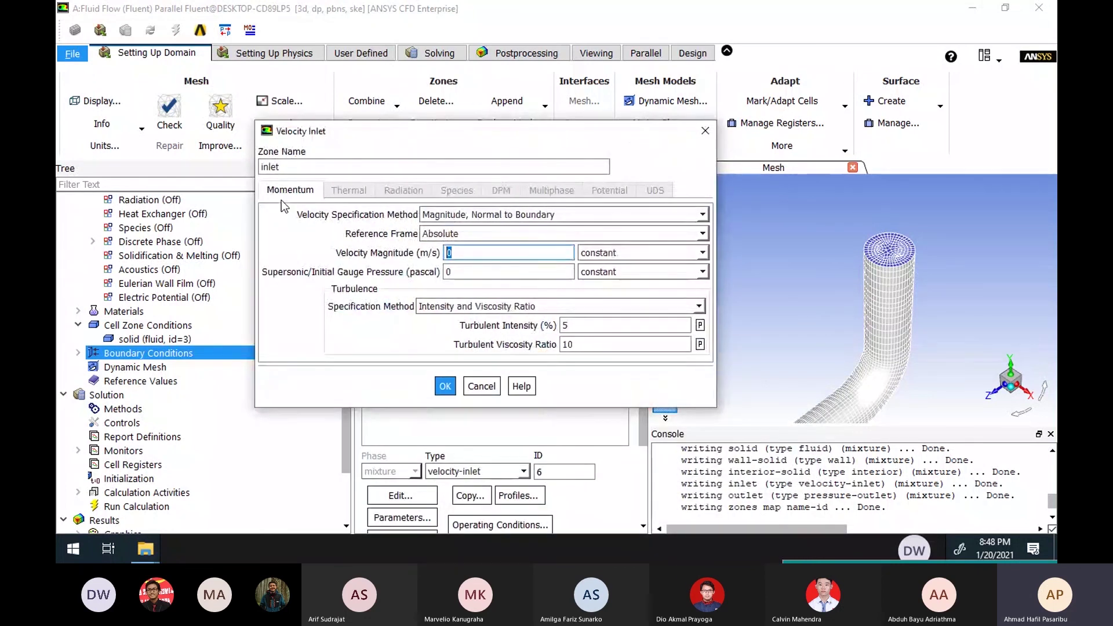
type("10")
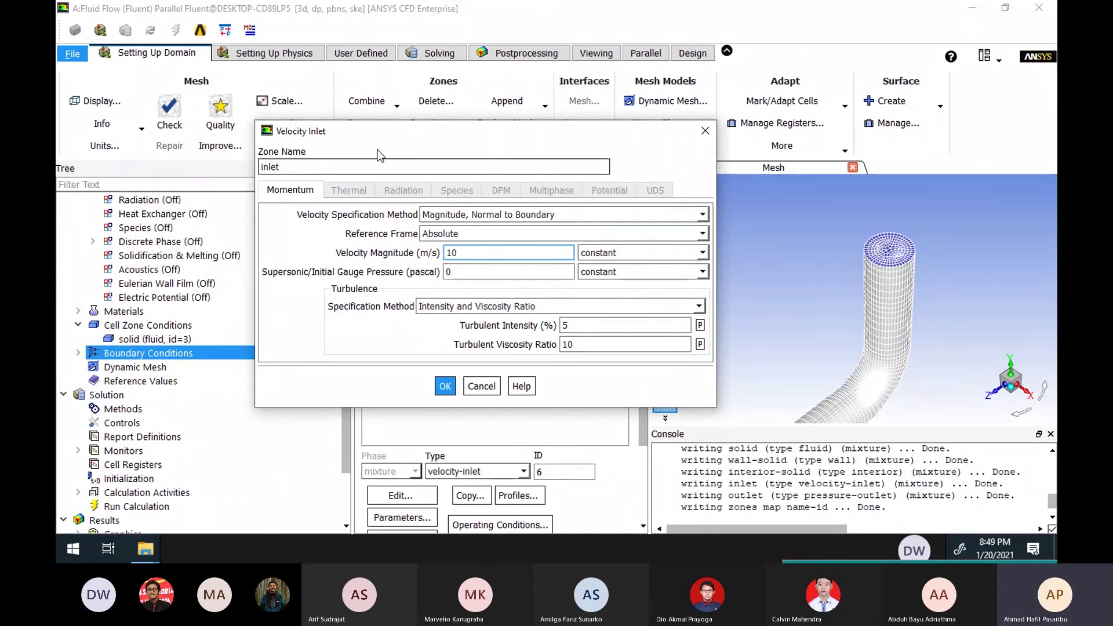
left_click_drag(325, 131, 525, 153)
left_click(350, 293)
left_click_drag(350, 293, 350, 246)
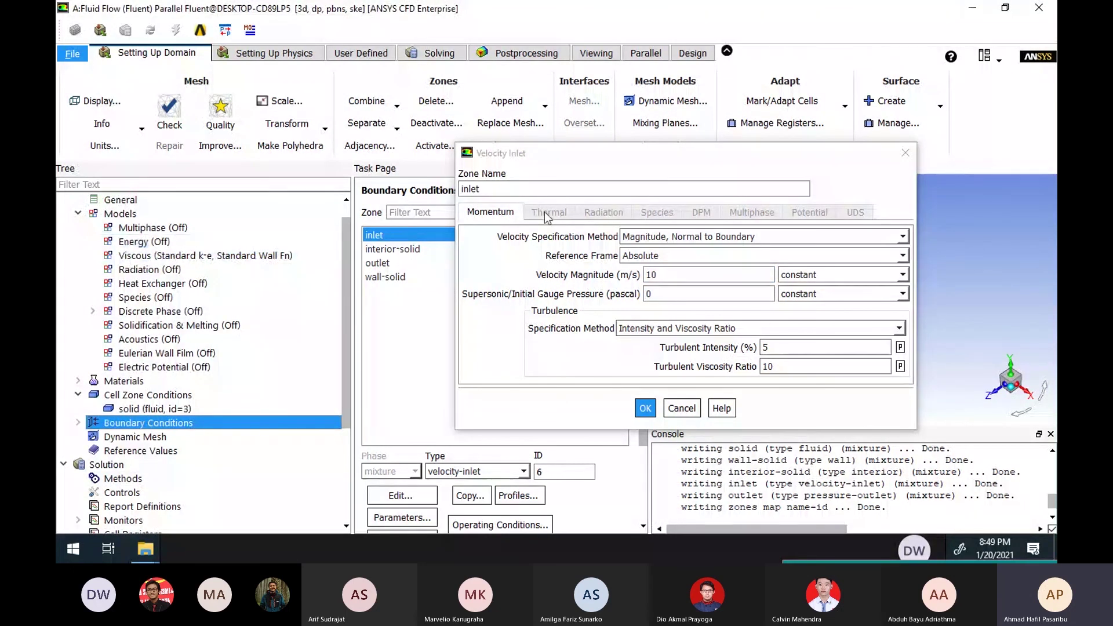
left_click_drag(601, 161, 485, 168)
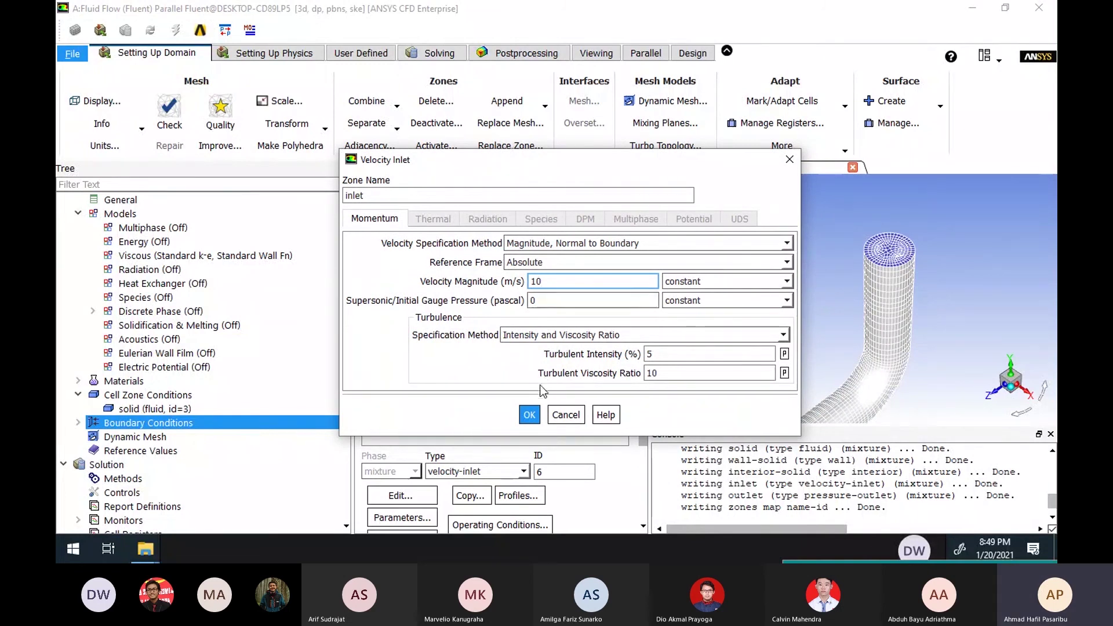
left_click(530, 415)
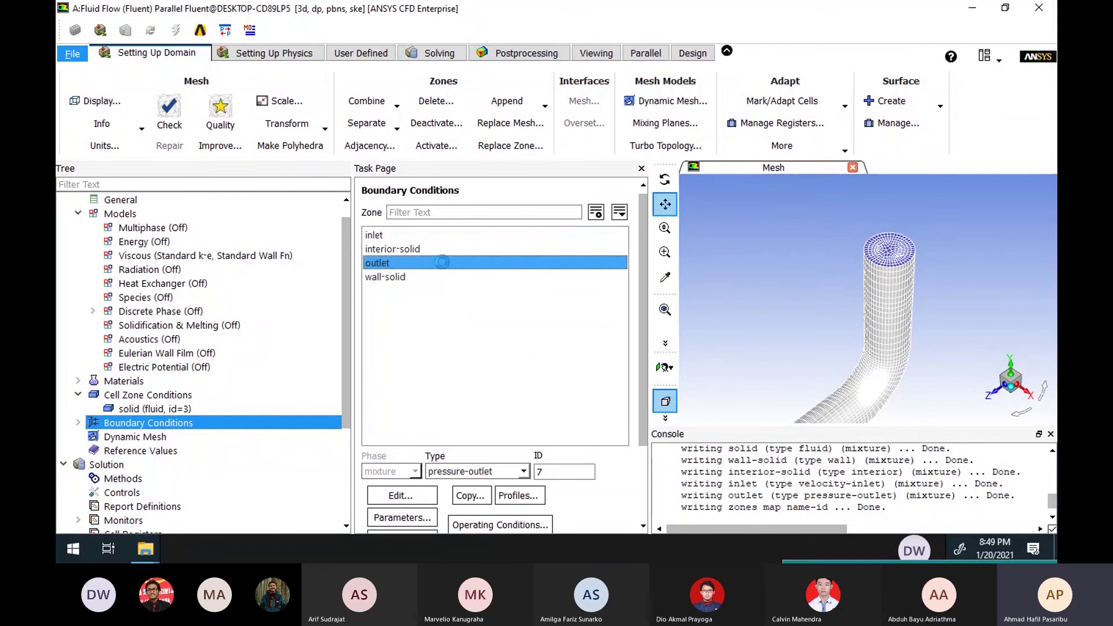
Step: Look at the outlet's settings and examine the boundary types available for the inlet zone
double_click(445, 265)
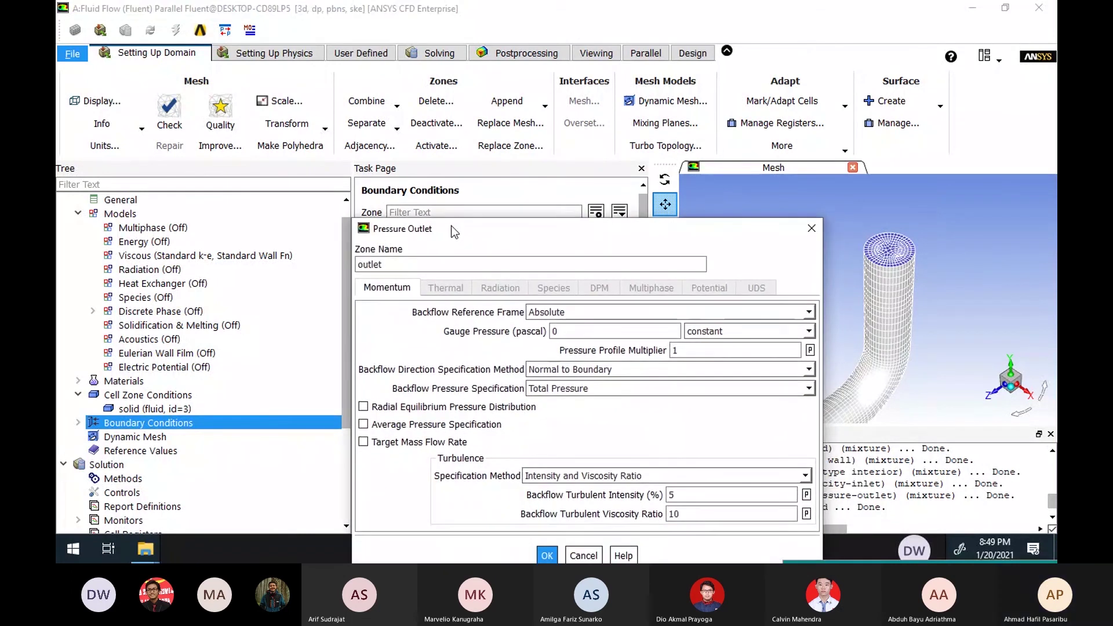
left_click(812, 227)
left_click(471, 237)
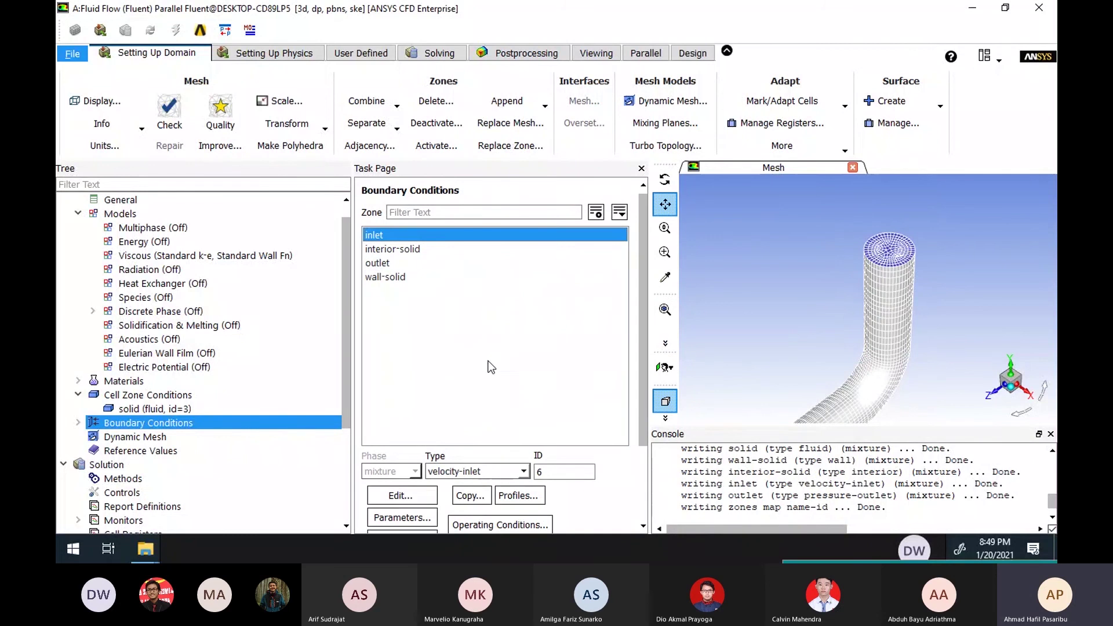
left_click(525, 473)
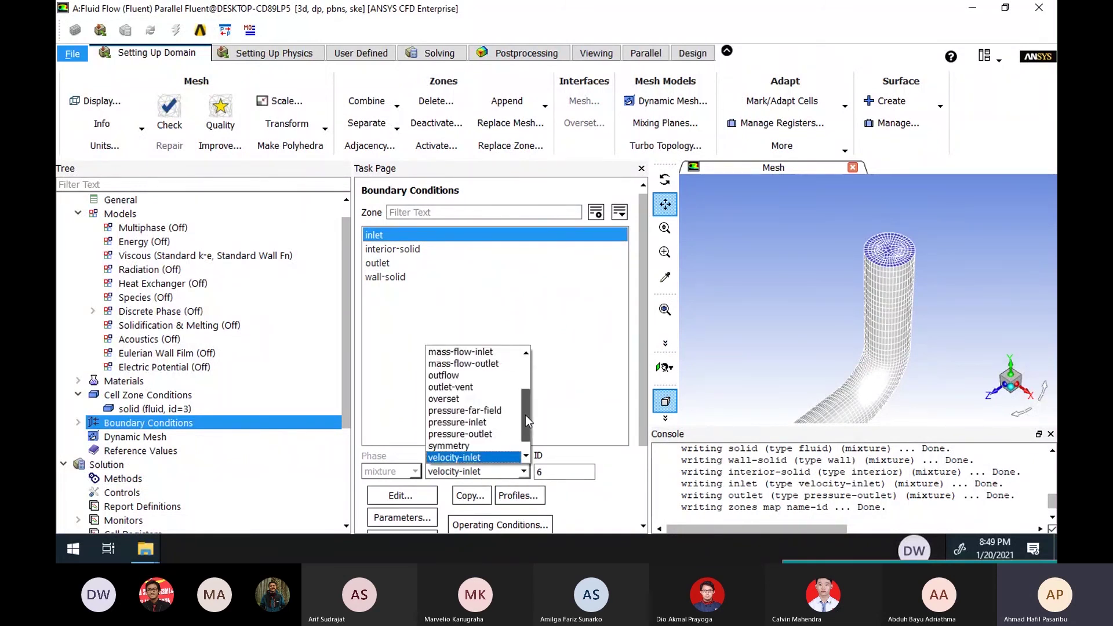
scroll(527, 444, "down", 1)
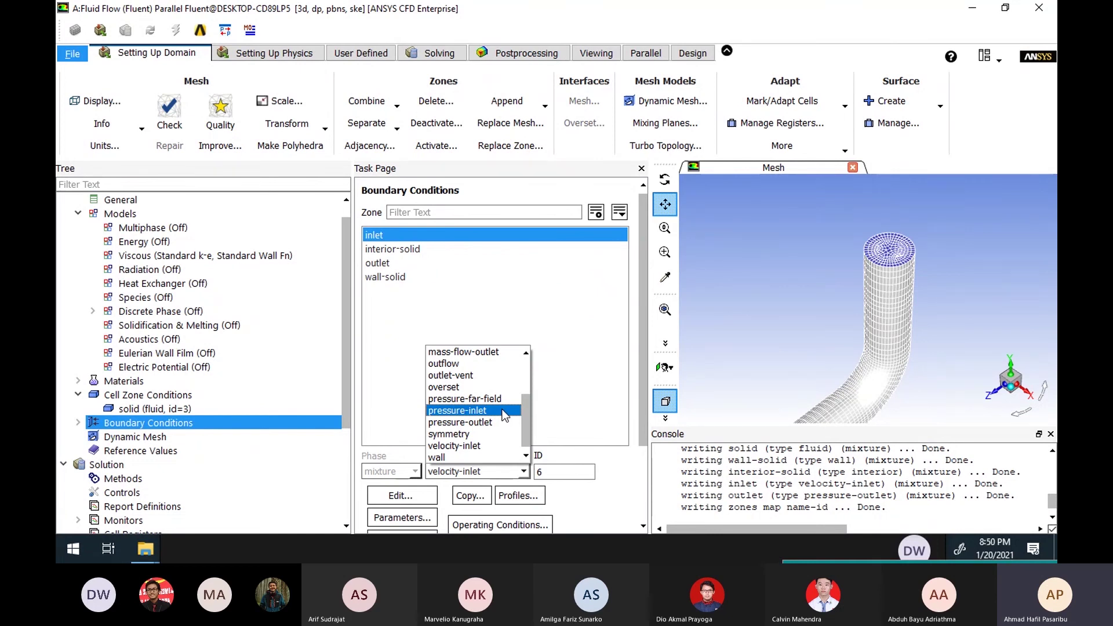
left_click(620, 363)
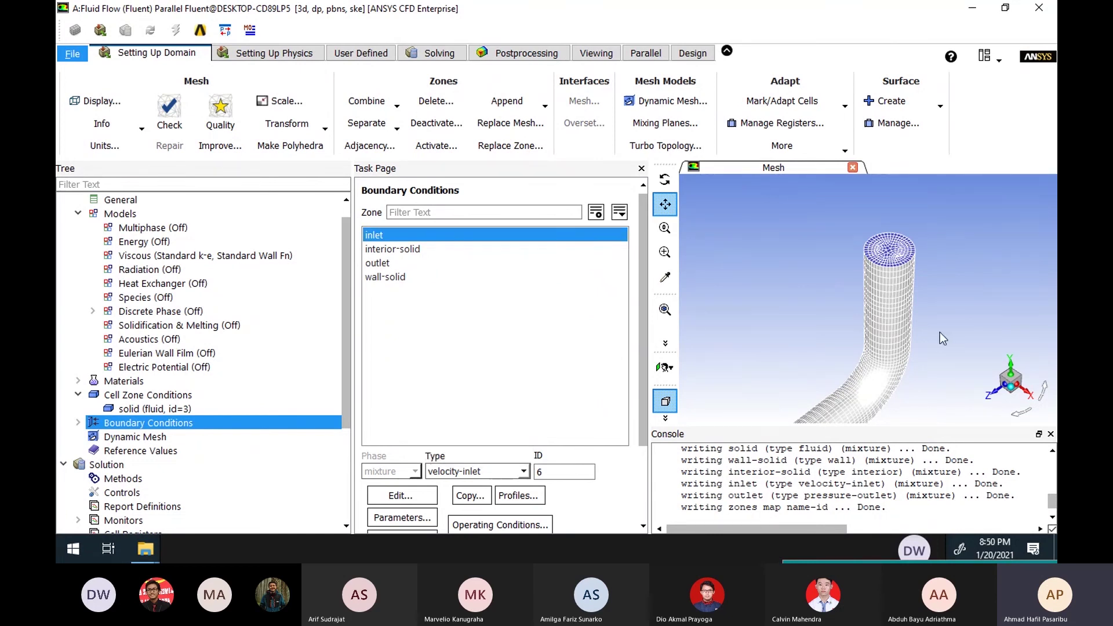
left_click(513, 475)
left_click(513, 475)
Step: Examine the gauge pressure and backflow settings of the outlet boundary, and close them without applying
left_click(457, 264)
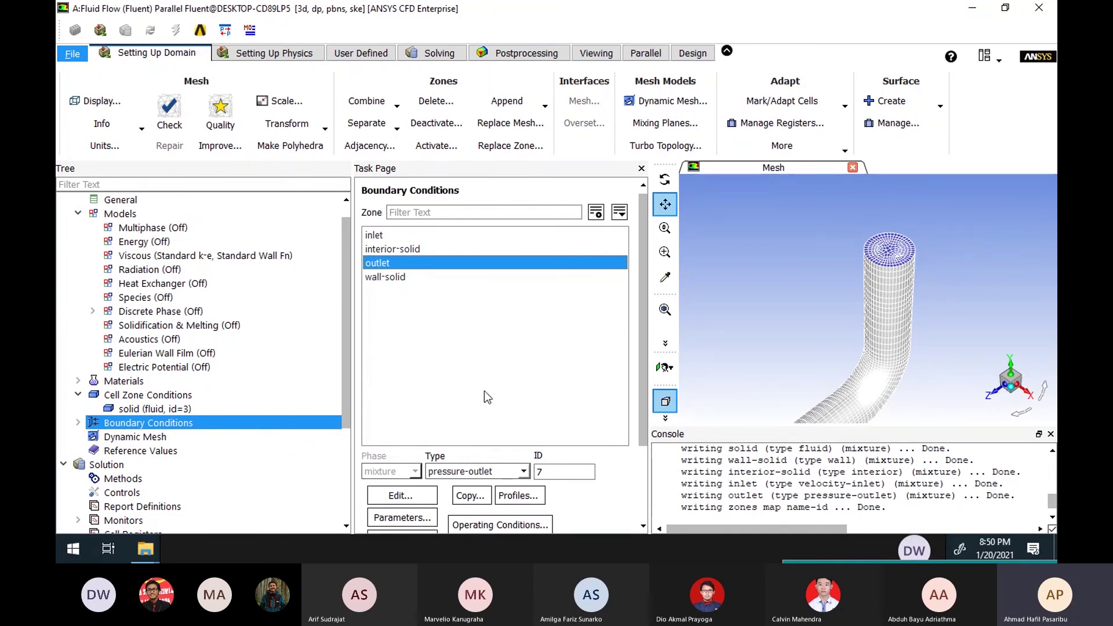
left_click(428, 496)
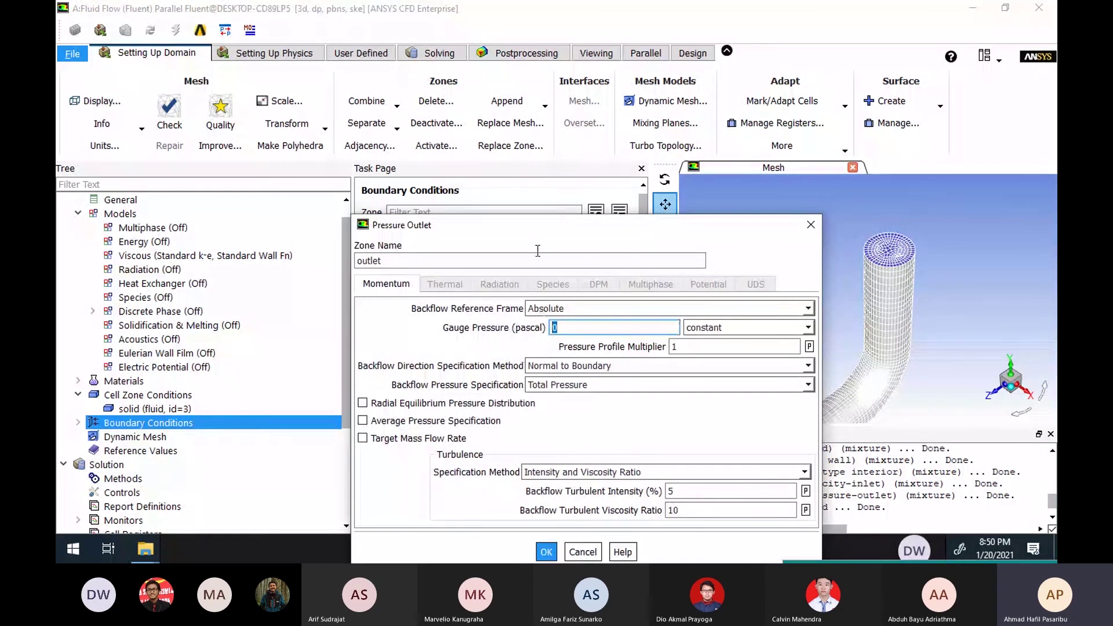
left_click_drag(551, 230, 583, 174)
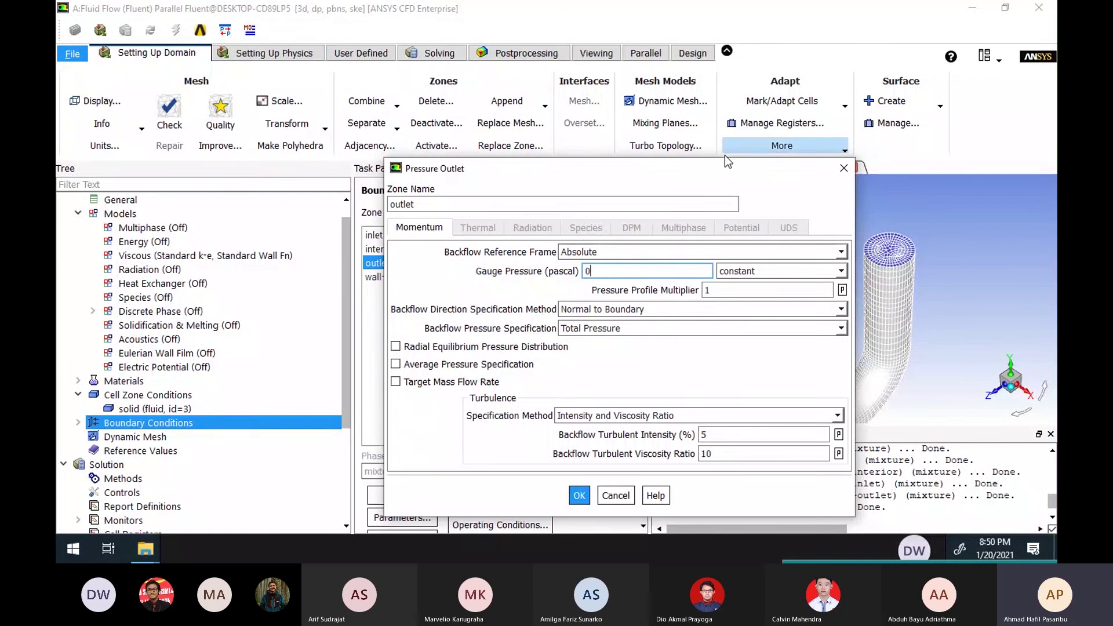
left_click_drag(725, 165, 646, 76)
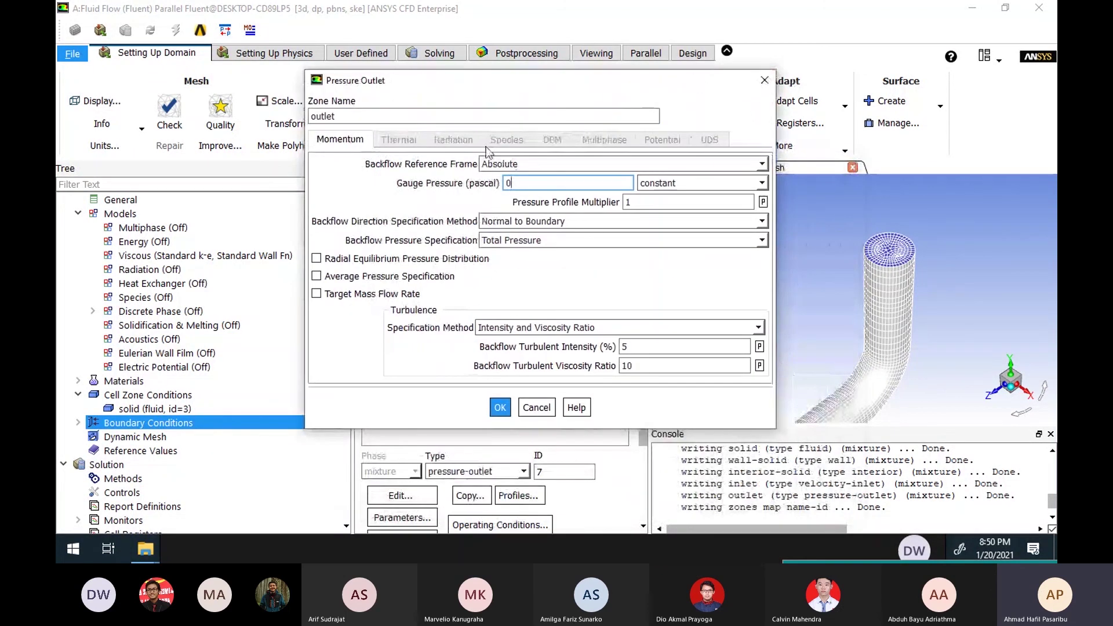
left_click_drag(526, 179, 492, 184)
left_click(770, 84)
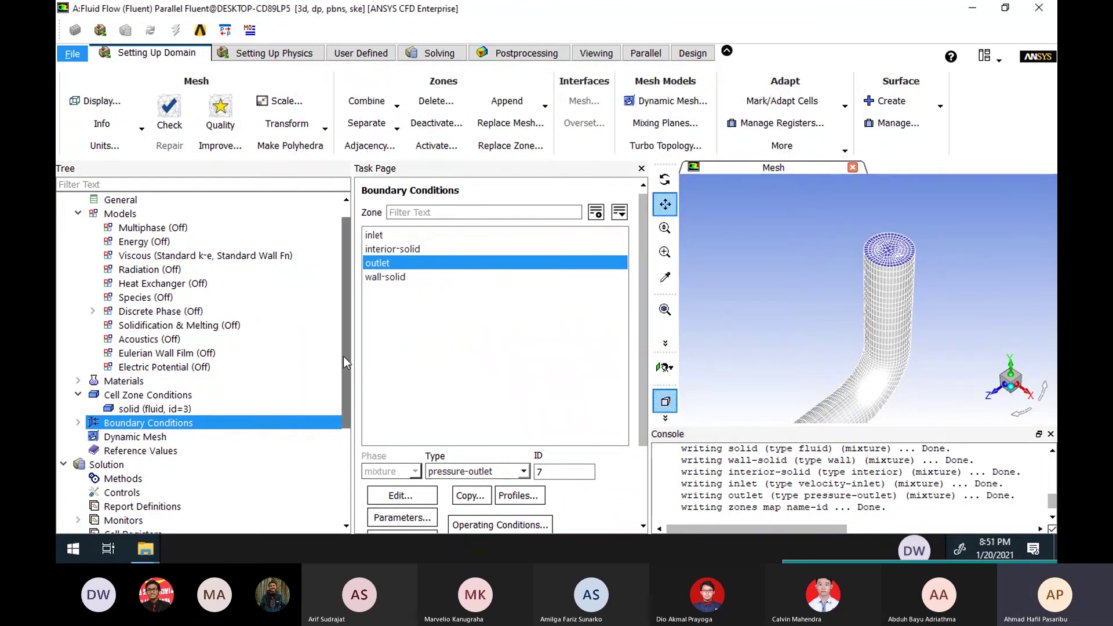
Step: Compute the reference values from the inlet and choose solid as the reference zone
left_click_drag(346, 357, 346, 384)
left_click(77, 381)
left_click(341, 340)
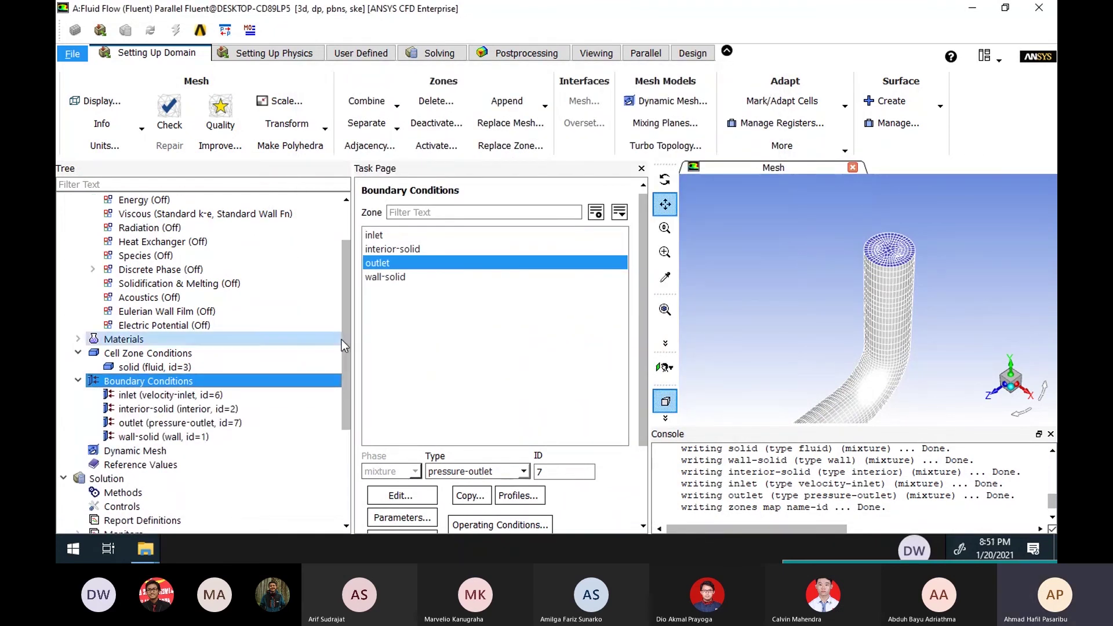
scroll(265, 394, "down", 2)
left_click(259, 385)
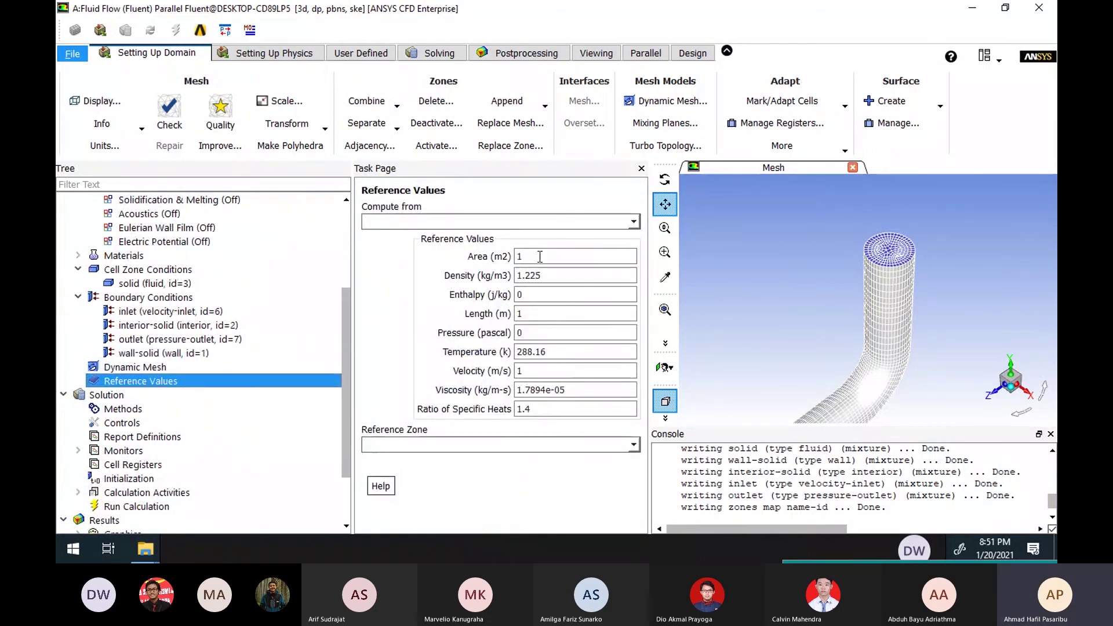
left_click(633, 221)
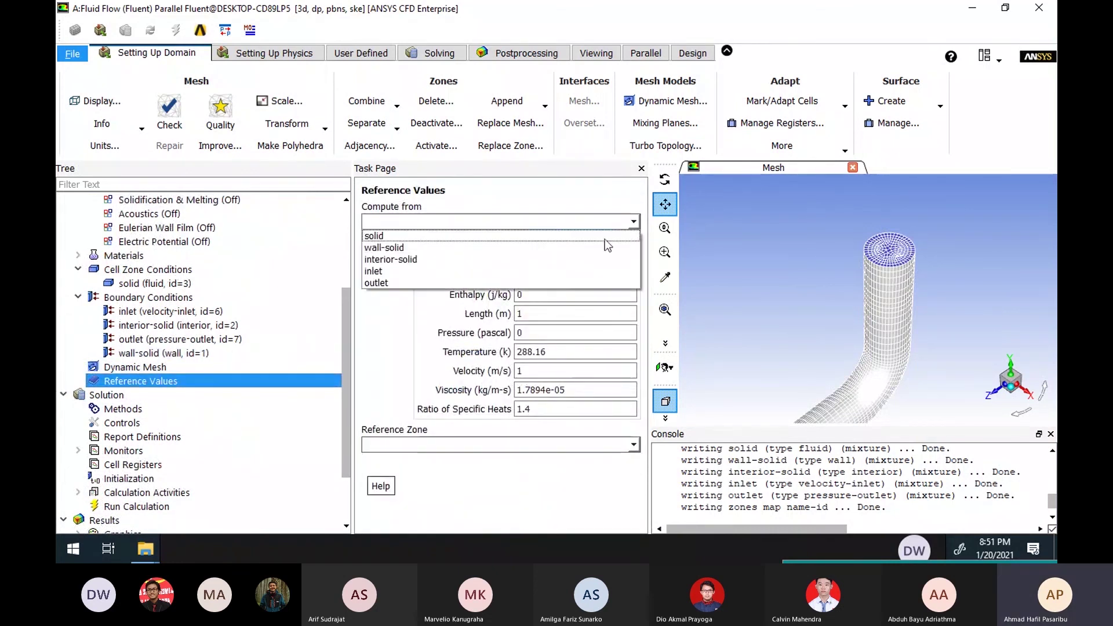
left_click(464, 271)
left_click(635, 447)
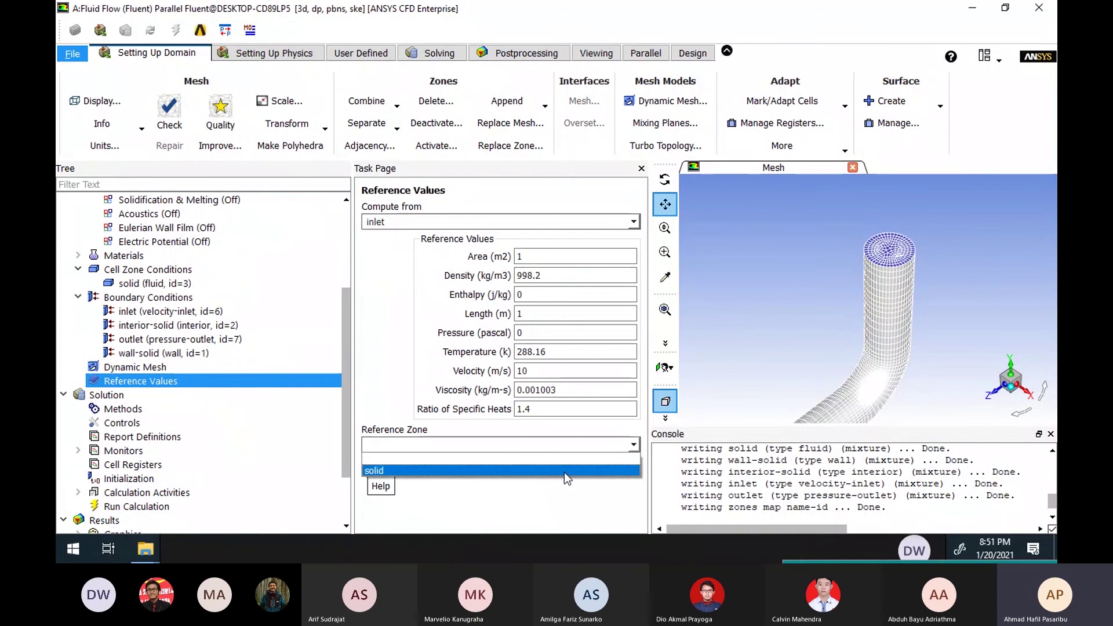
left_click(564, 472)
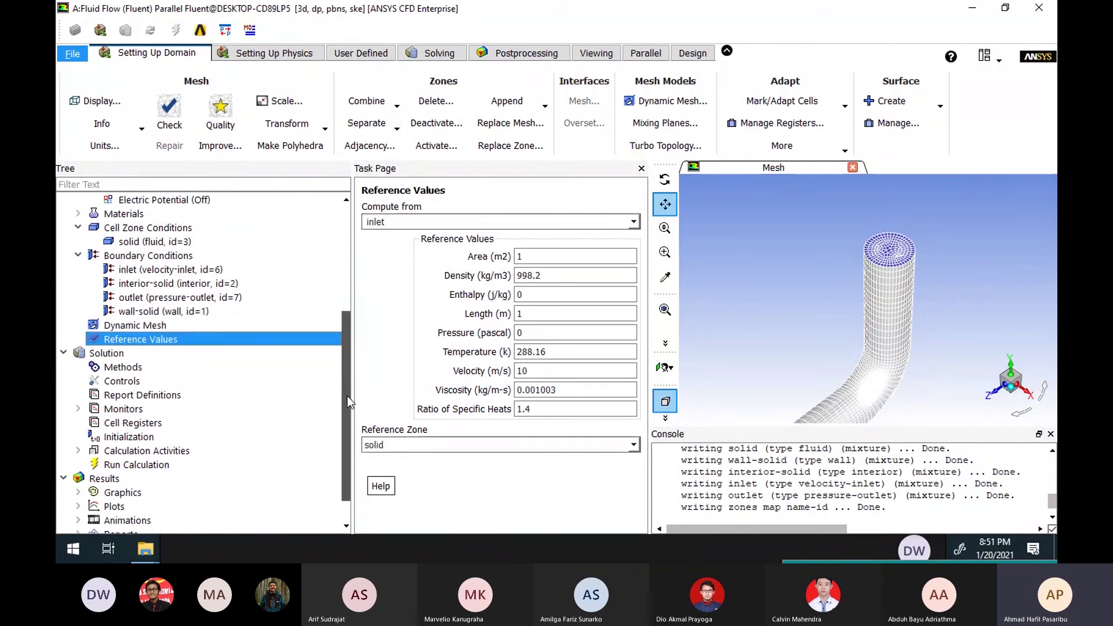
Step: Display the Solution Methods settings of the case
scroll(243, 359, "down", 3)
left_click(174, 340)
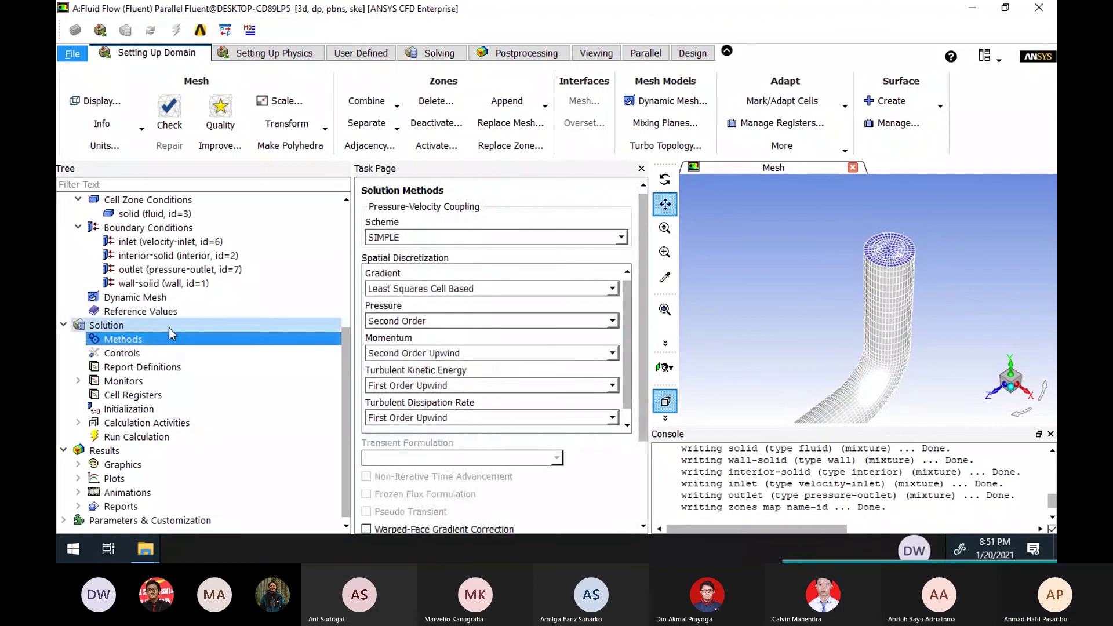
Step: Switch to the CFD folder in File Explorer and open Day 3.pdf in Acrobat Reader
mouse_move(156, 560)
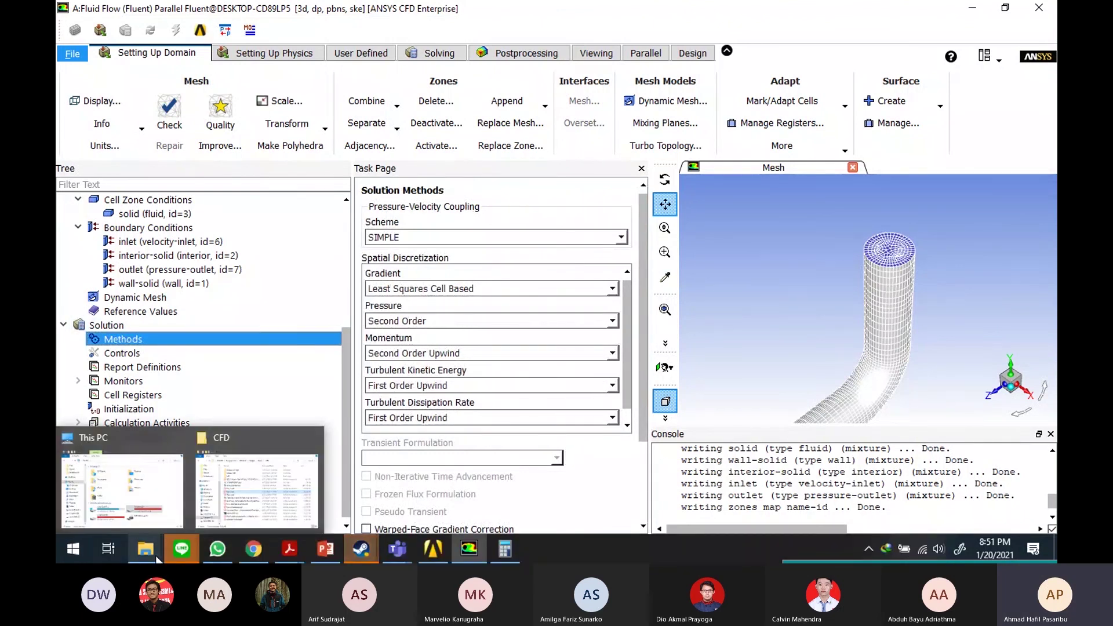
left_click(294, 479)
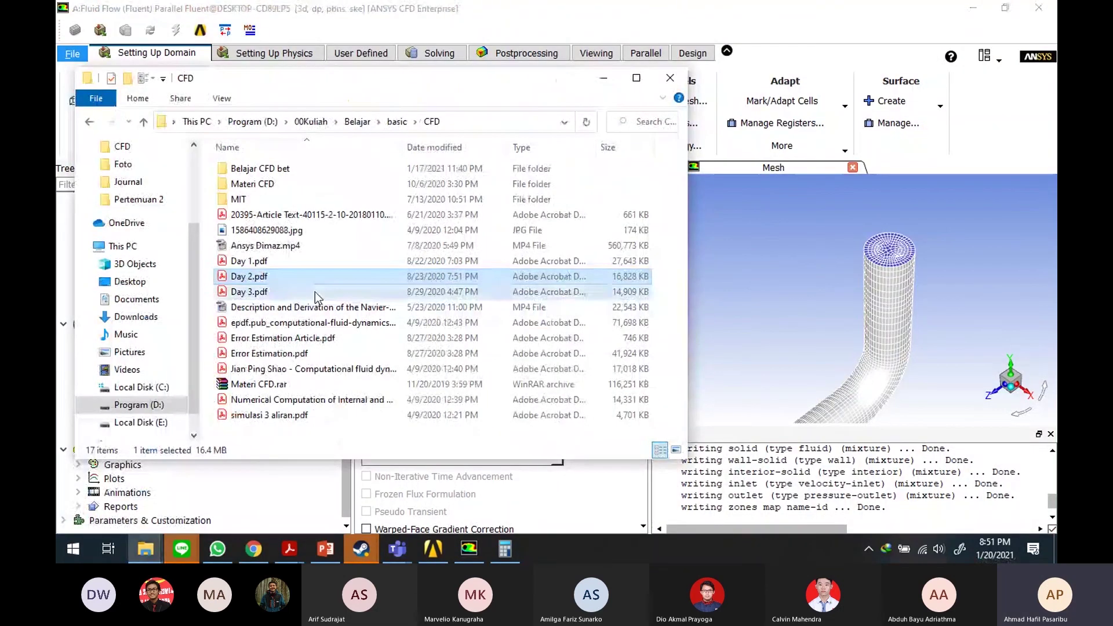
double_click(249, 291)
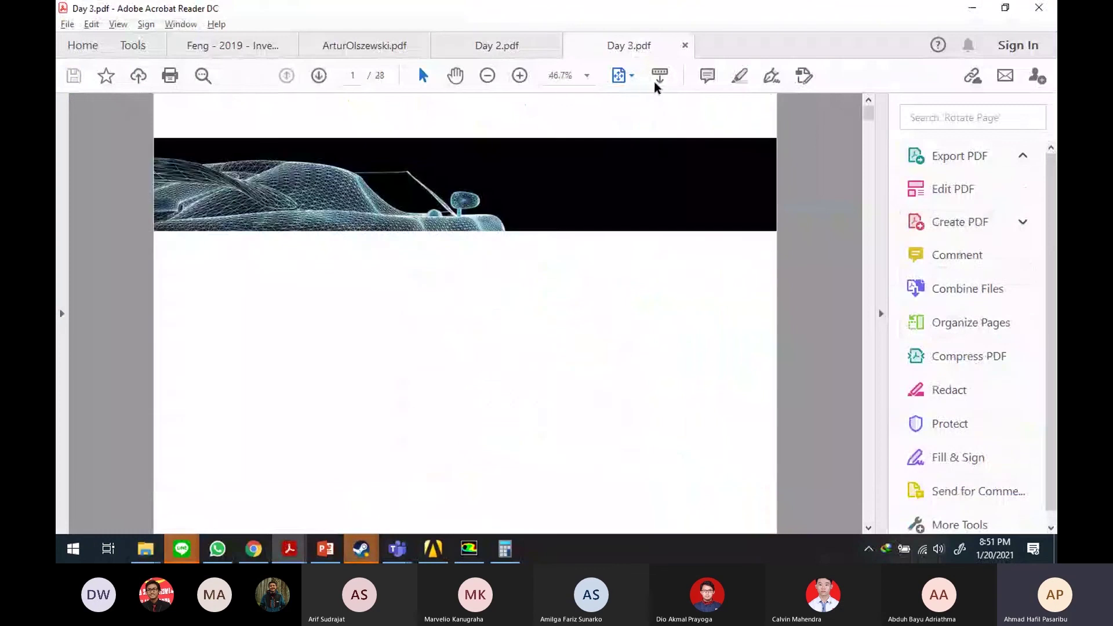
Step: Find the Pressure-Velocity Coupling page in Day 3.pdf and compare it with the Solution Methods settings in Fluent
left_click_drag(867, 113, 843, 424)
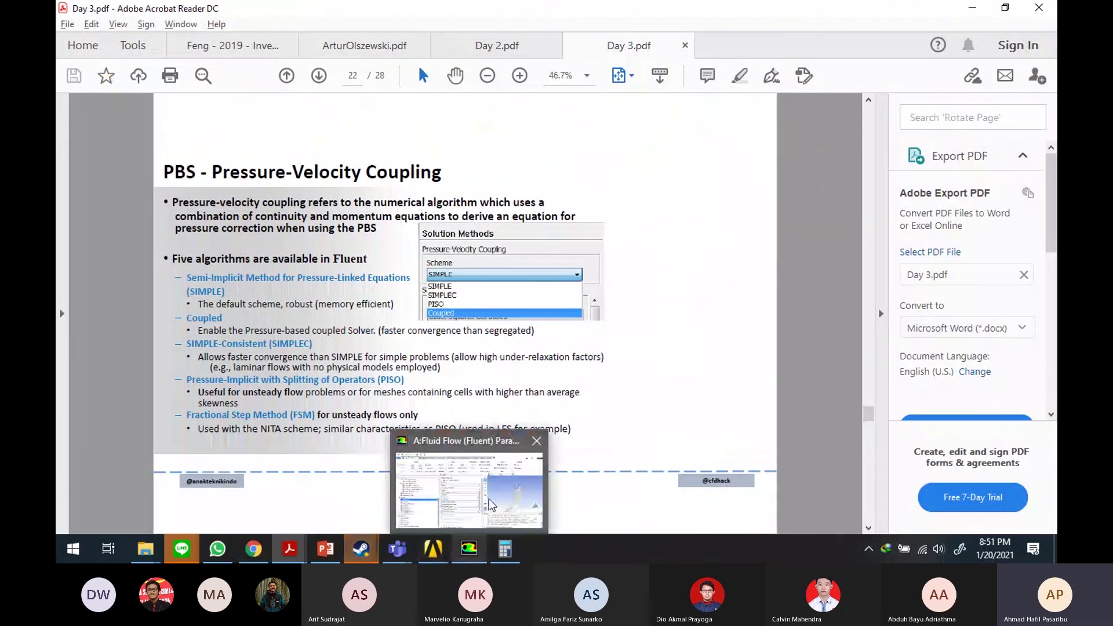
left_click(466, 554)
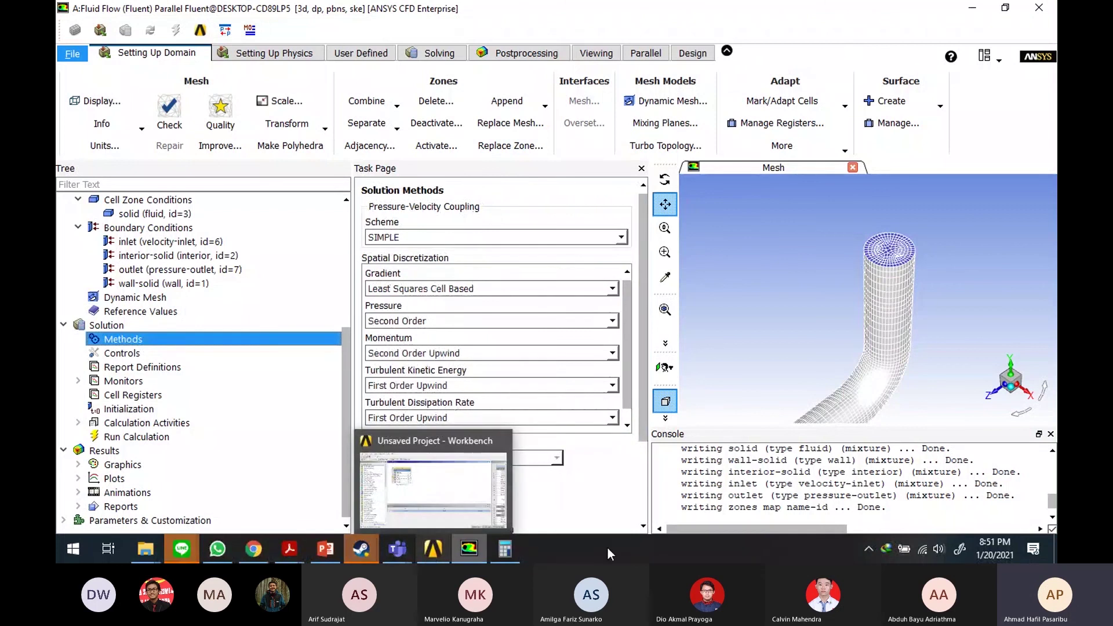
mouse_move(325, 554)
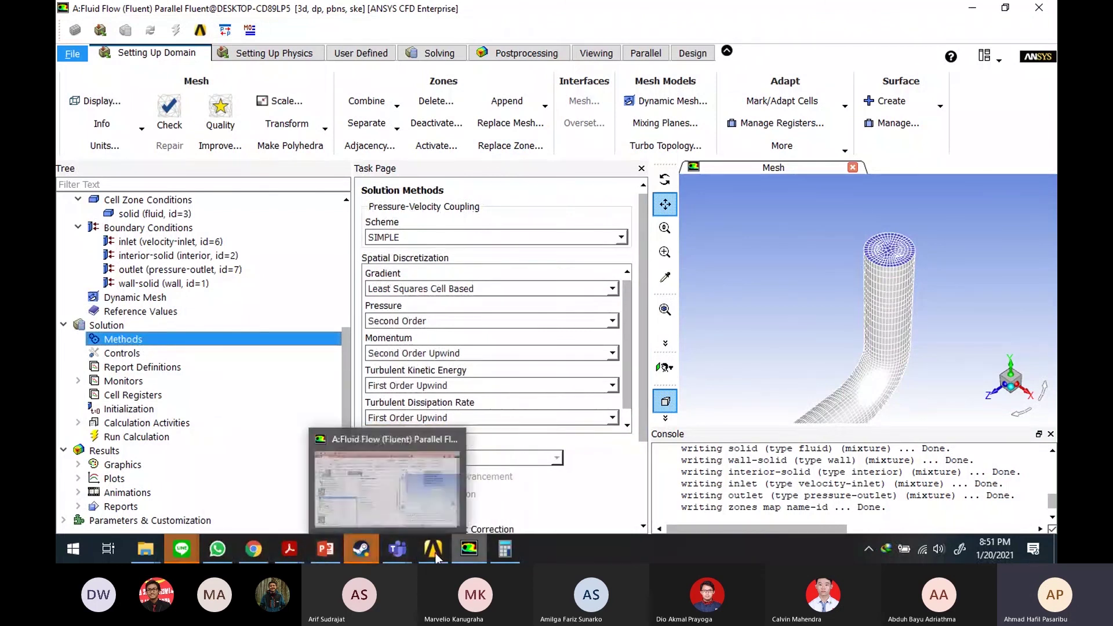
mouse_move(289, 551)
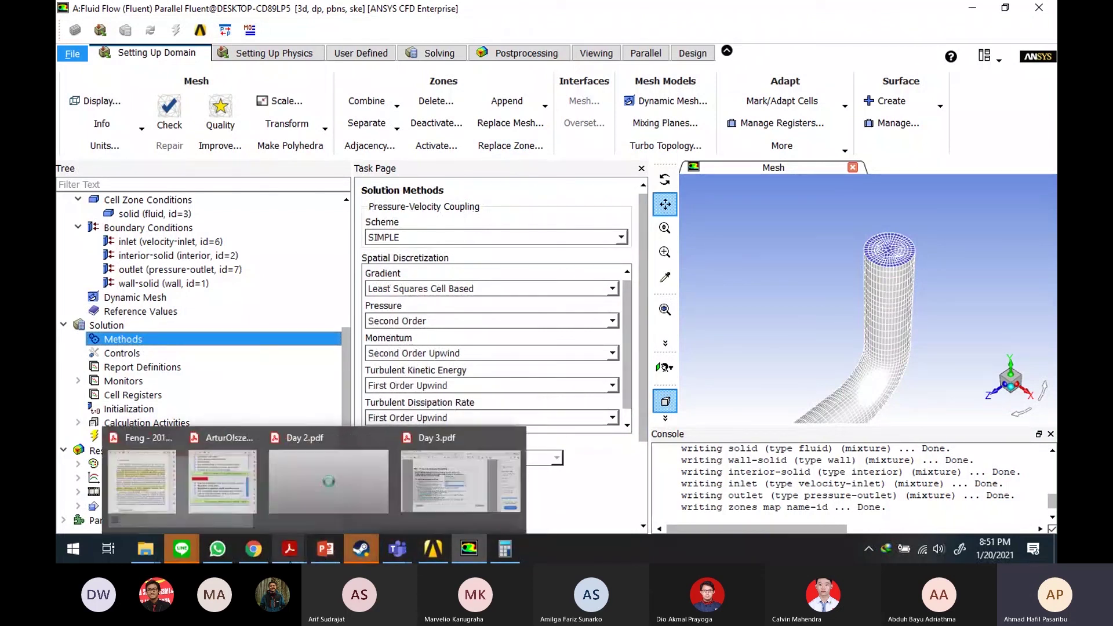
left_click(470, 504)
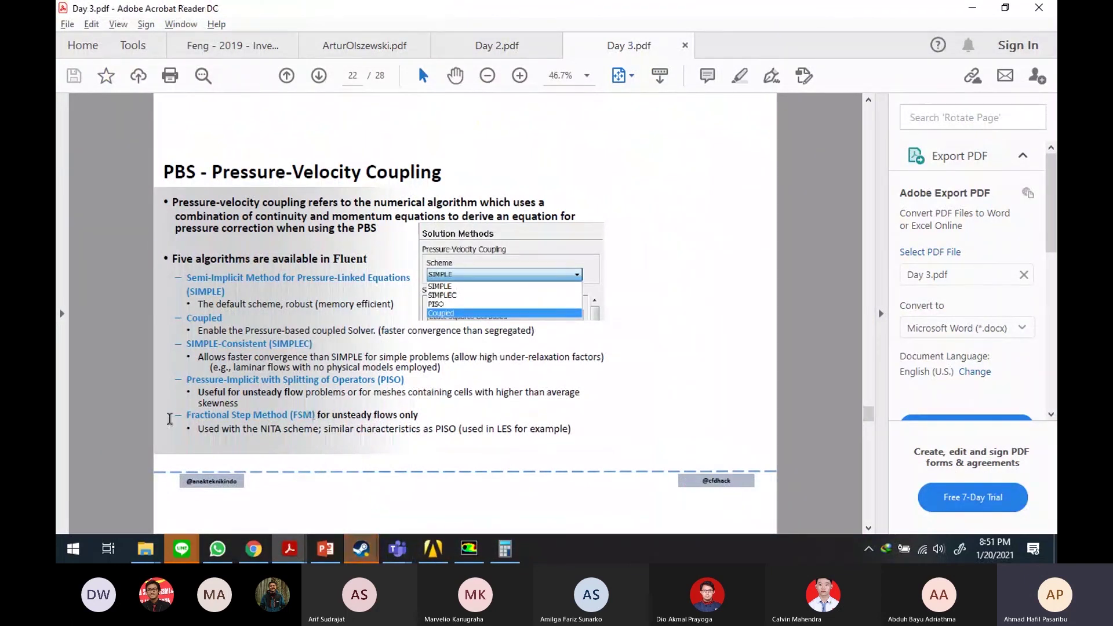
Step: Read the pressure-velocity coupling algorithm descriptions and the preceding Choosing a Solver page in Day 3.pdf
left_click_drag(179, 414, 394, 421)
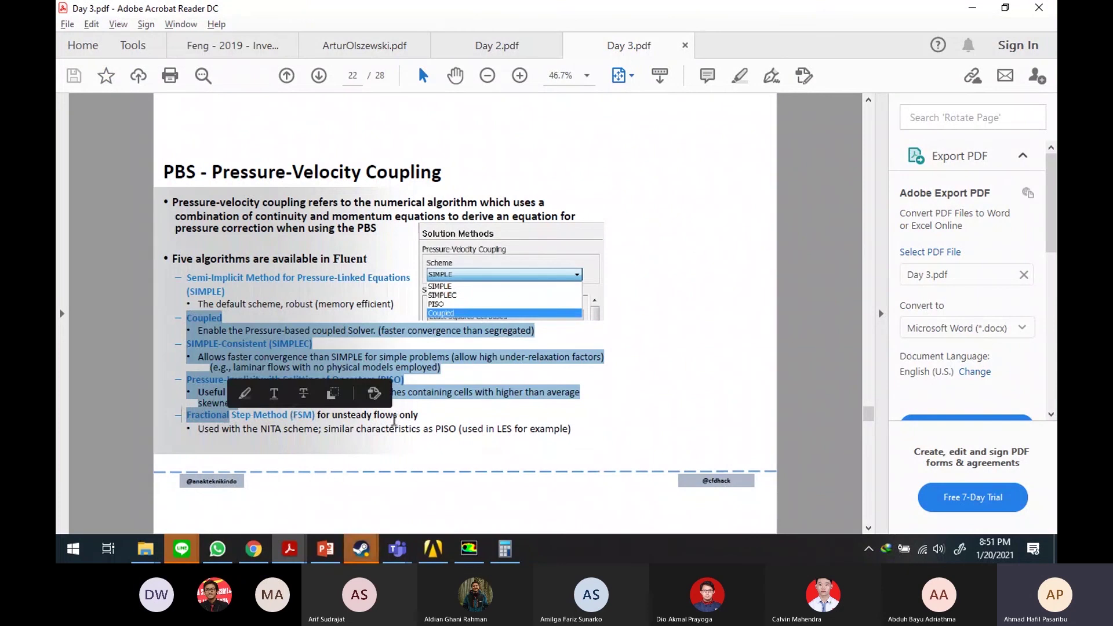
left_click(394, 419)
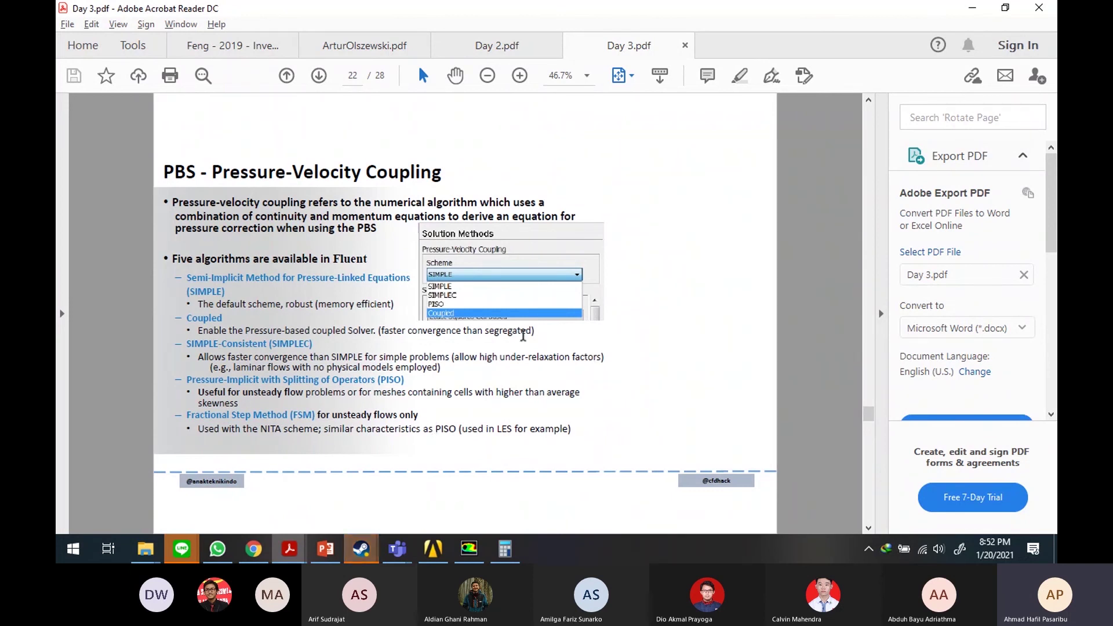
scroll(522, 331, "up", 1)
scroll(522, 330, "down", 1)
scroll(522, 331, "up", 1)
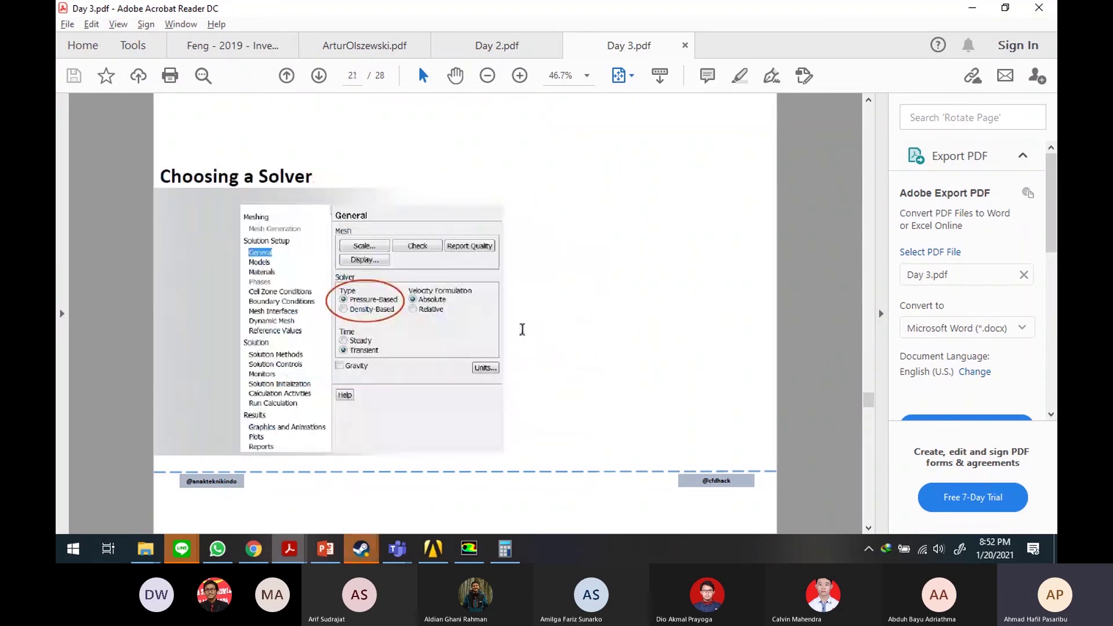
scroll(522, 330, "down", 1)
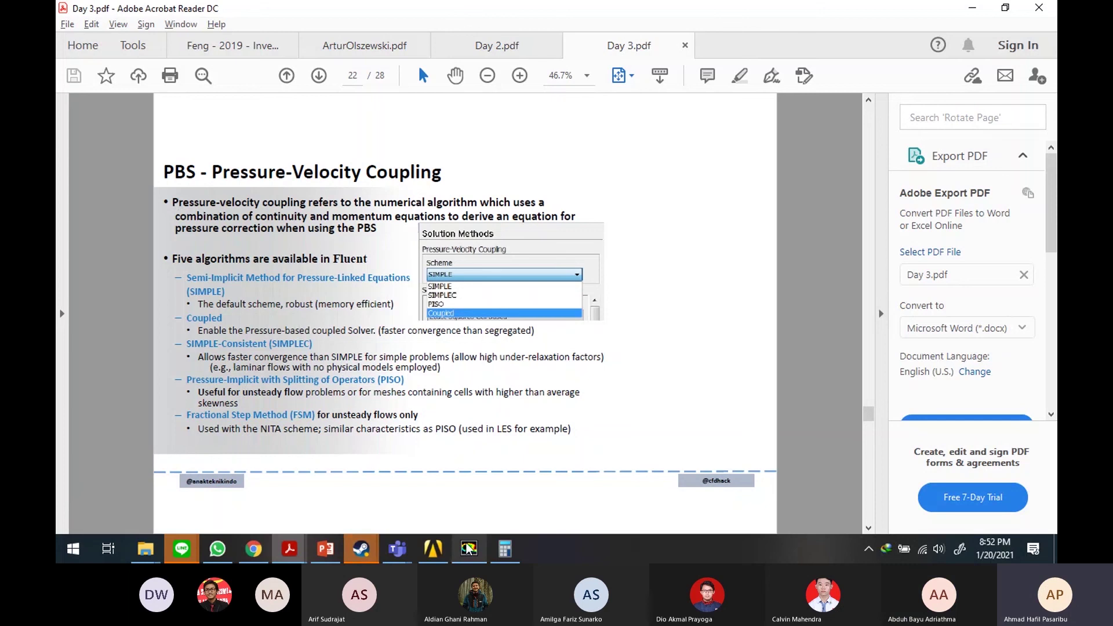
Step: Switch back to Fluent and examine the coupling scheme and spatial discretization in the Solution Methods
mouse_move(469, 549)
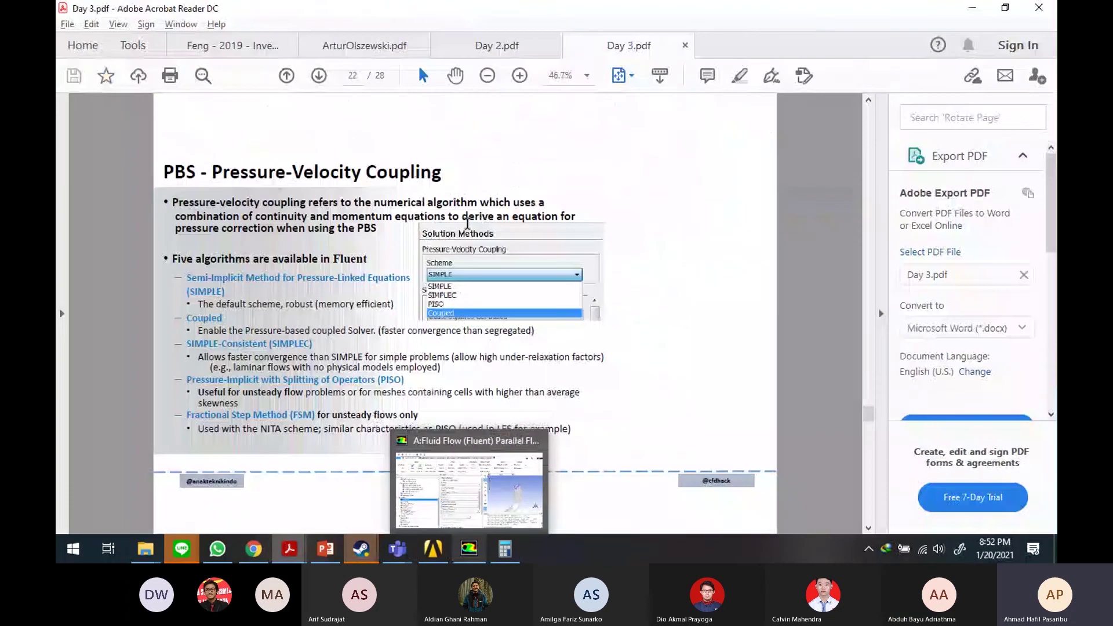
left_click(489, 508)
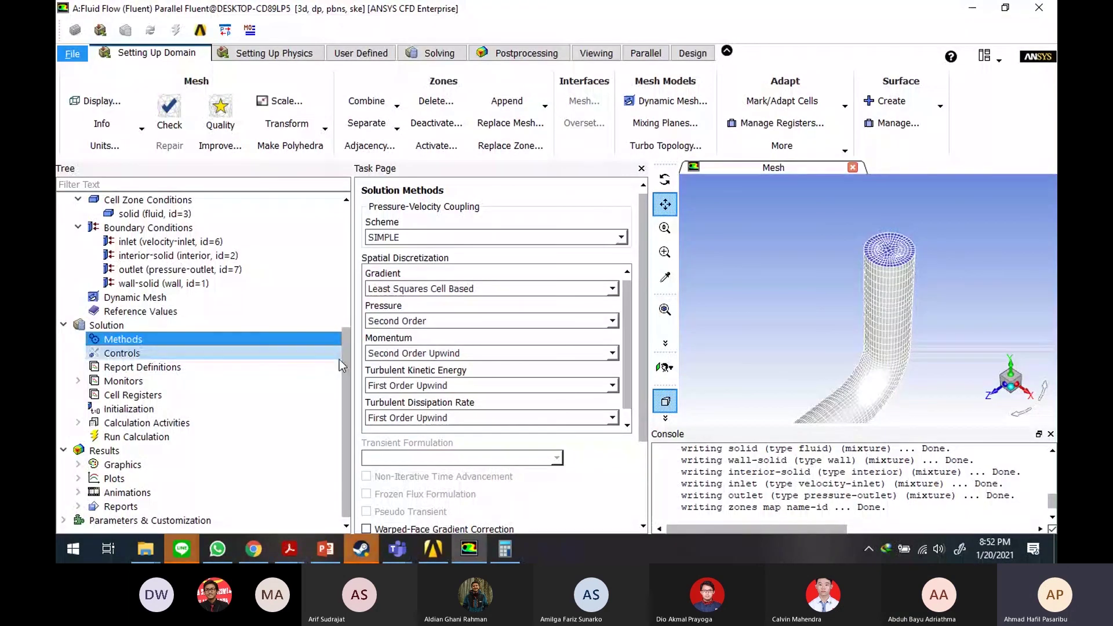
left_click(314, 352)
left_click(308, 343)
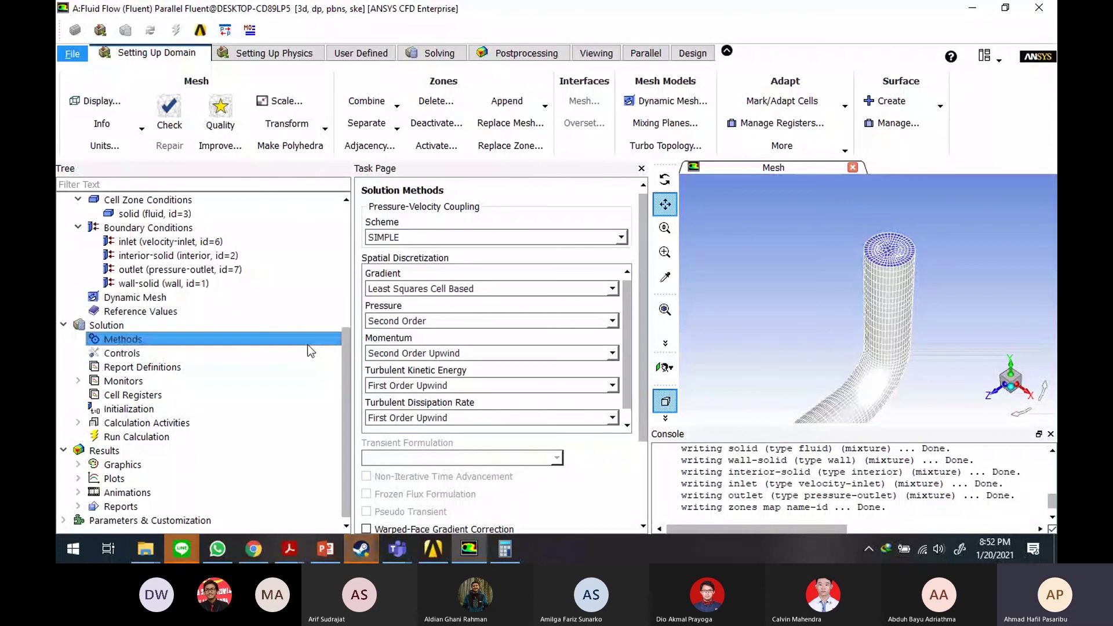
scroll(627, 339, "down", 1)
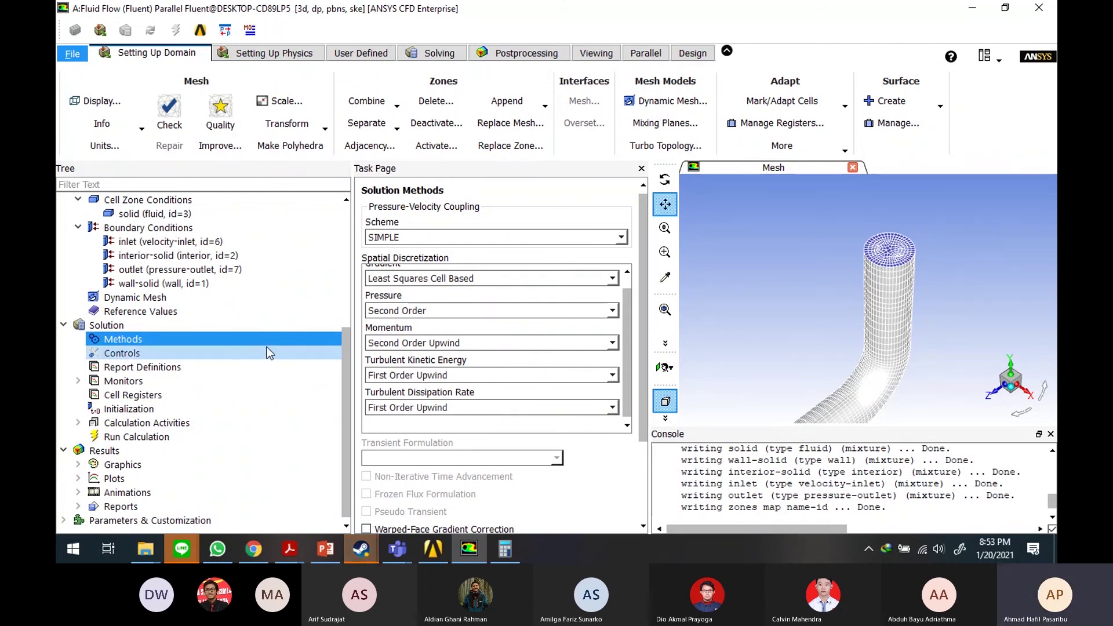
Step: Examine the under-relaxation factors in the Solution Controls, and expand the Monitors branch of the tree
left_click(278, 357)
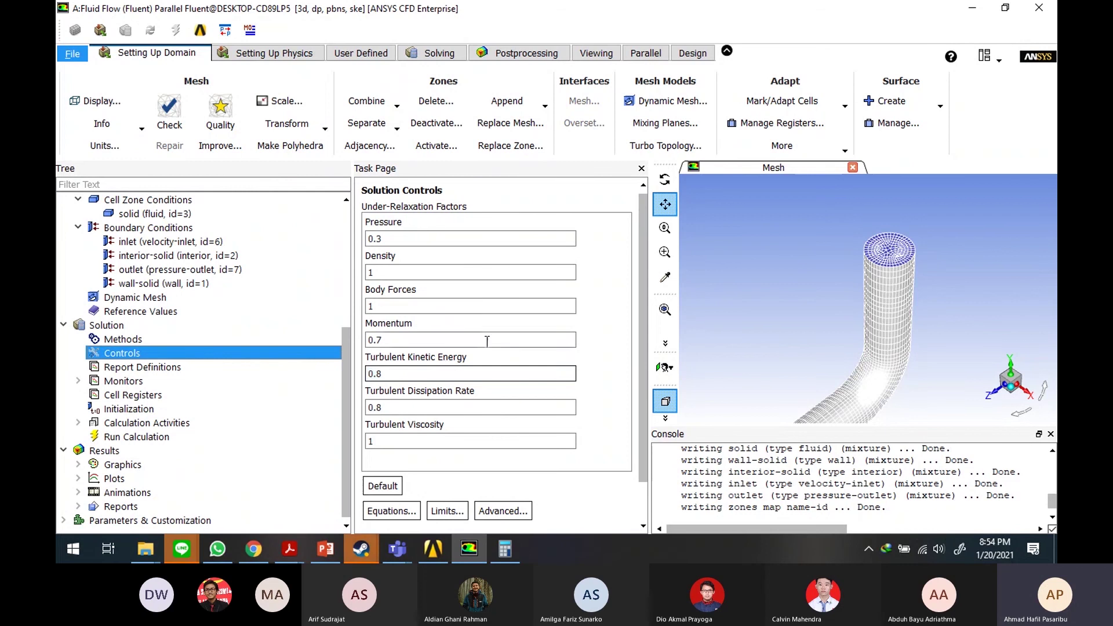
double_click(370, 375)
left_click(386, 372)
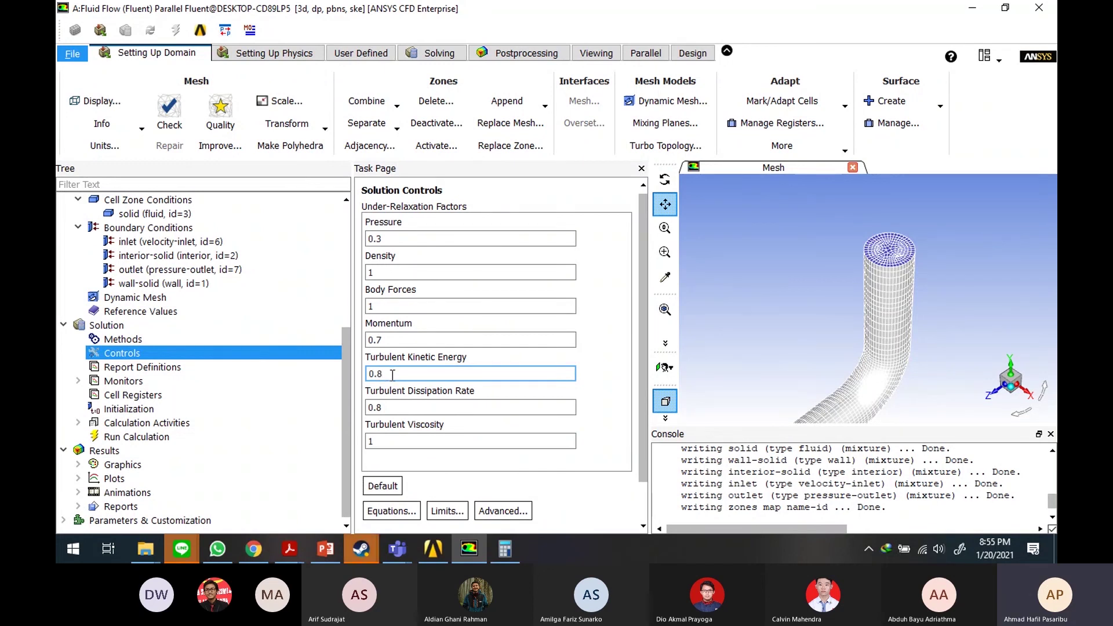
left_click_drag(383, 374, 368, 371)
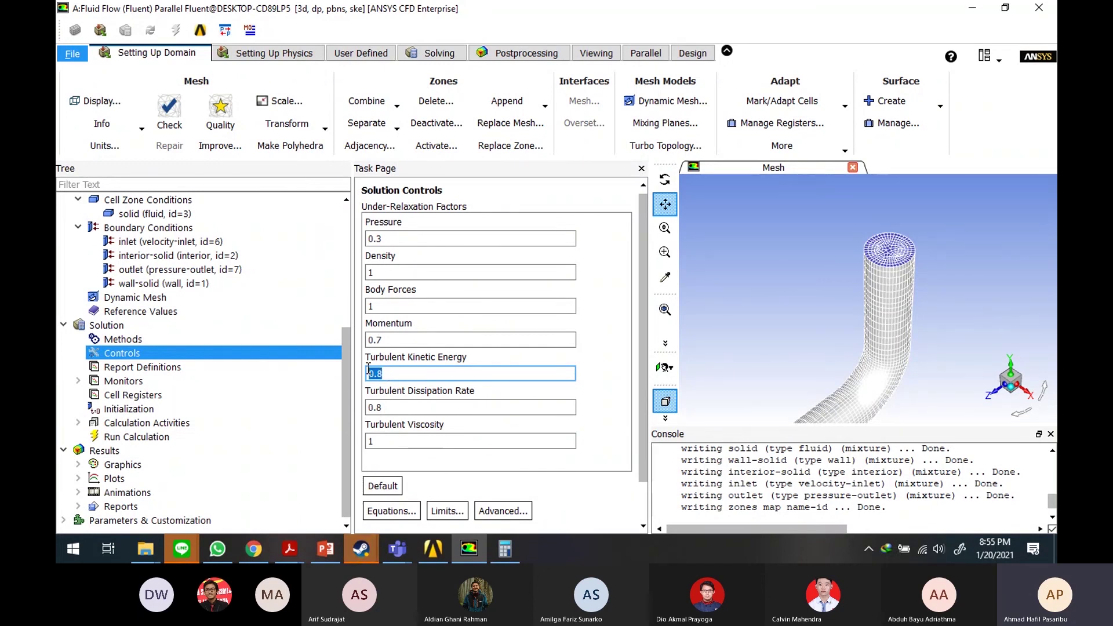
left_click(358, 369)
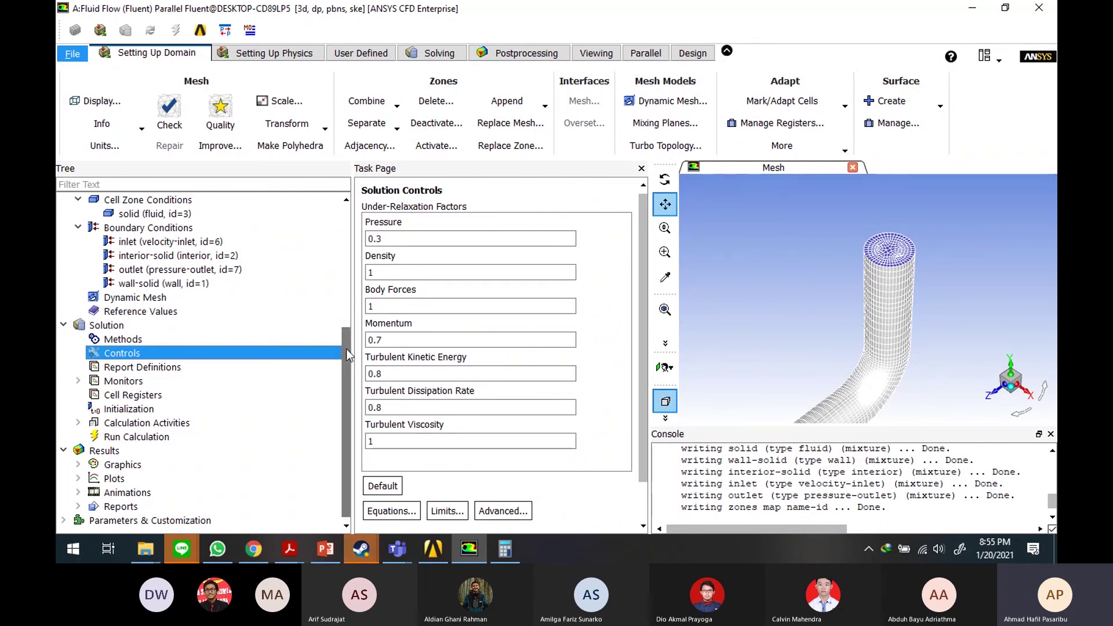
left_click(79, 381)
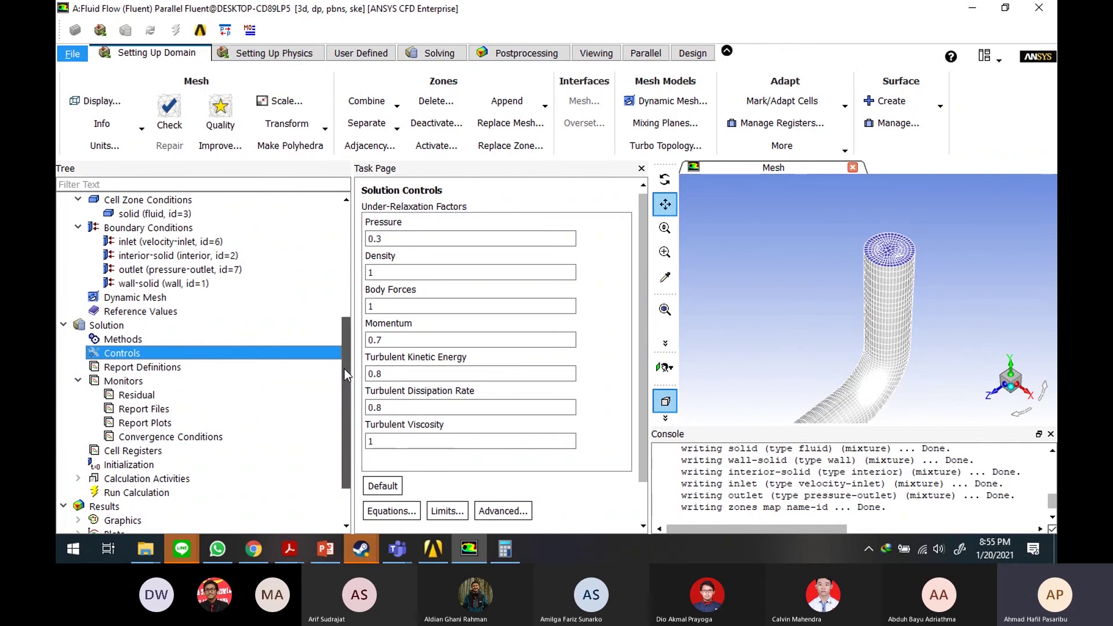
scroll(344, 369, "down", 1)
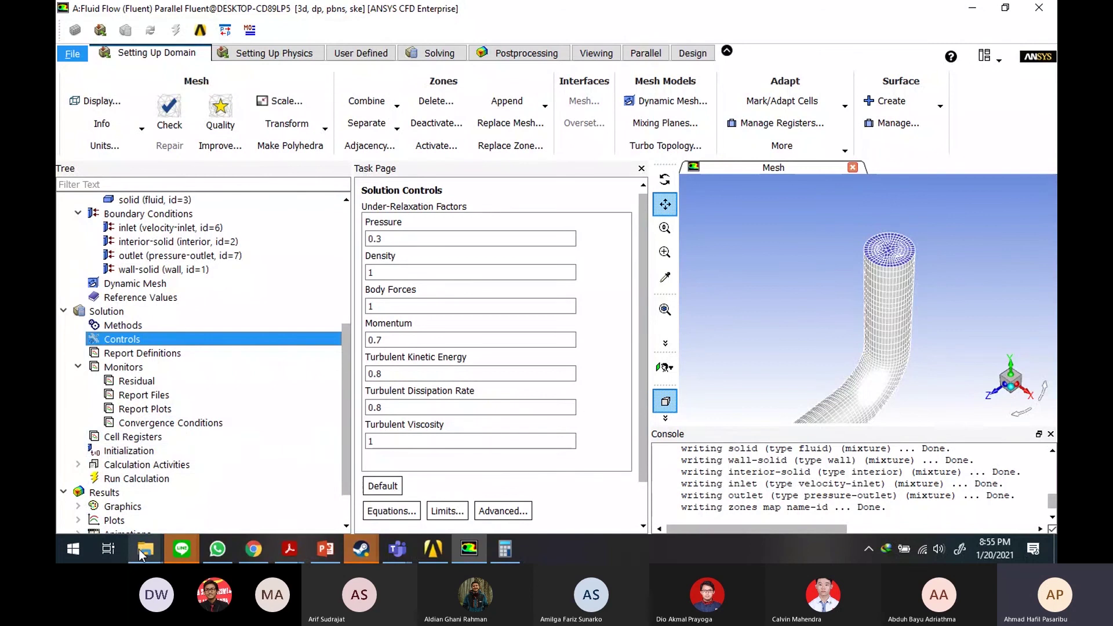
Step: Switch to File Explorer and open the Program (D:) drive
mouse_move(145, 547)
left_click(258, 490)
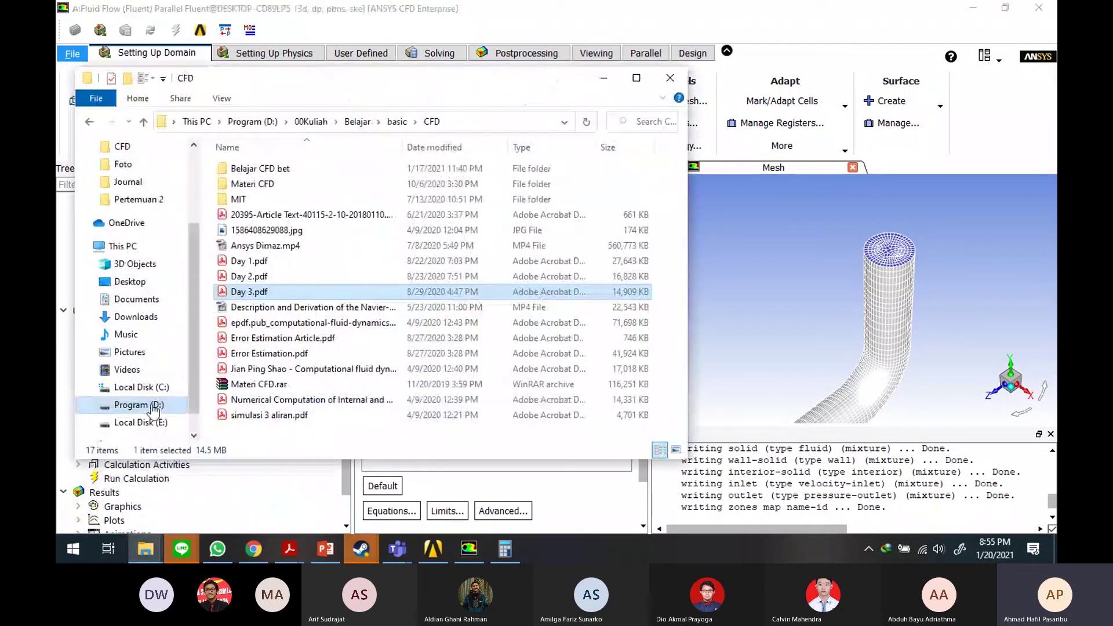
left_click(138, 405)
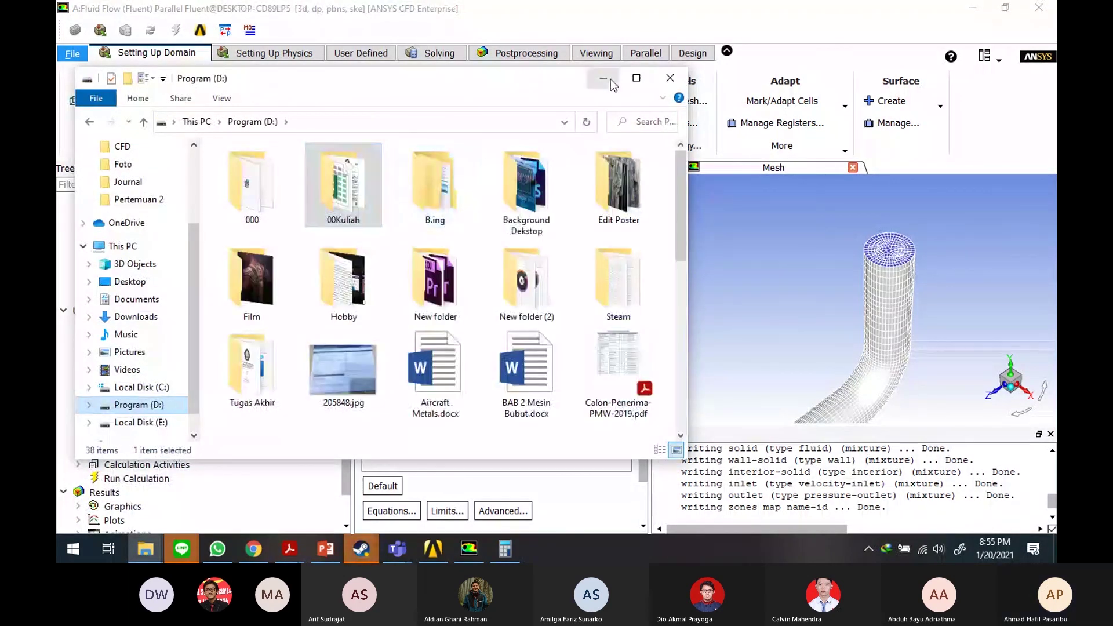
left_click_drag(513, 82, 649, 84)
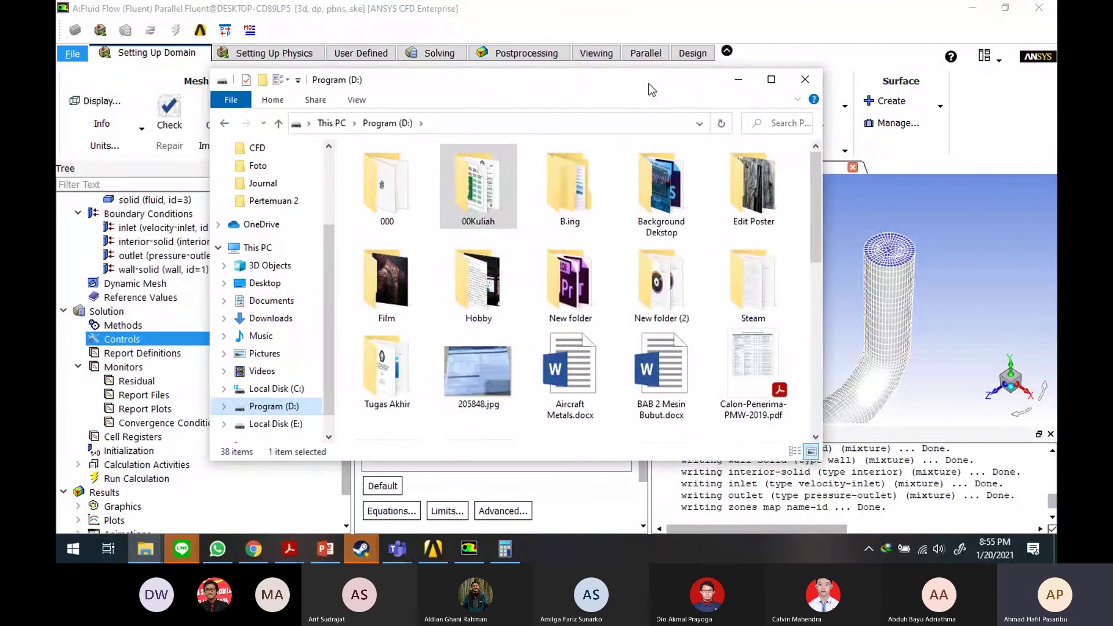
double_click(503, 162)
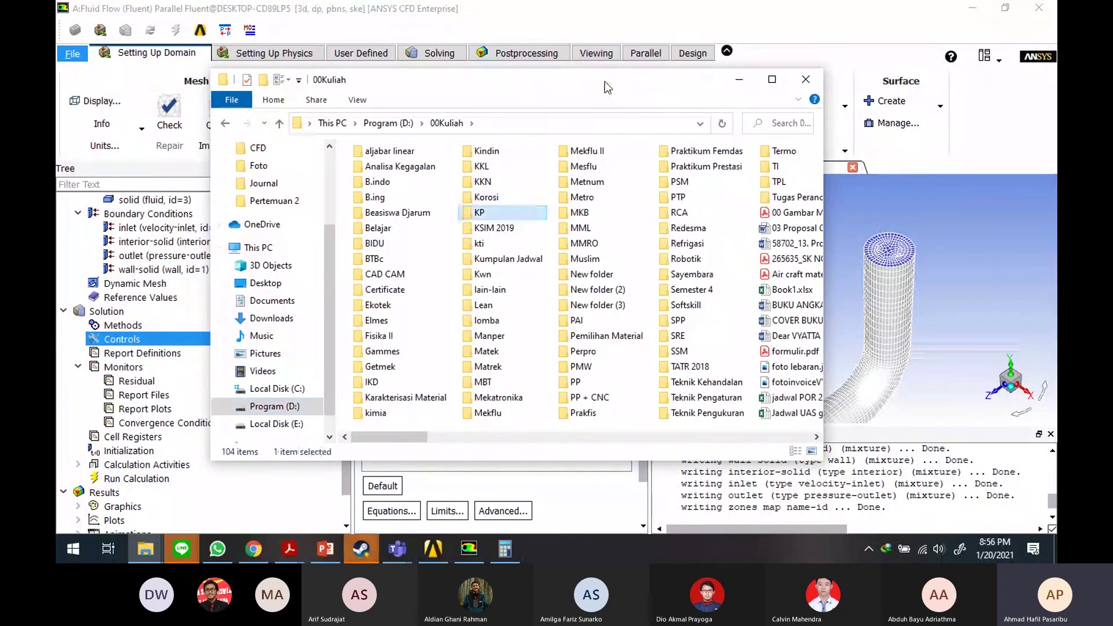
left_click_drag(607, 86, 700, 92)
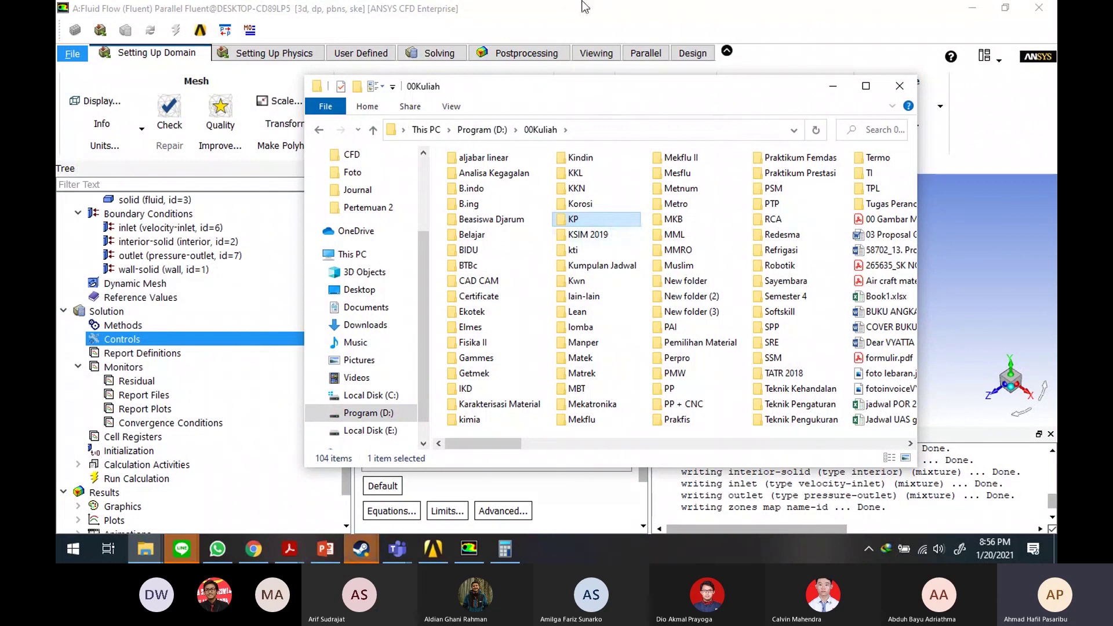
left_click(584, 6)
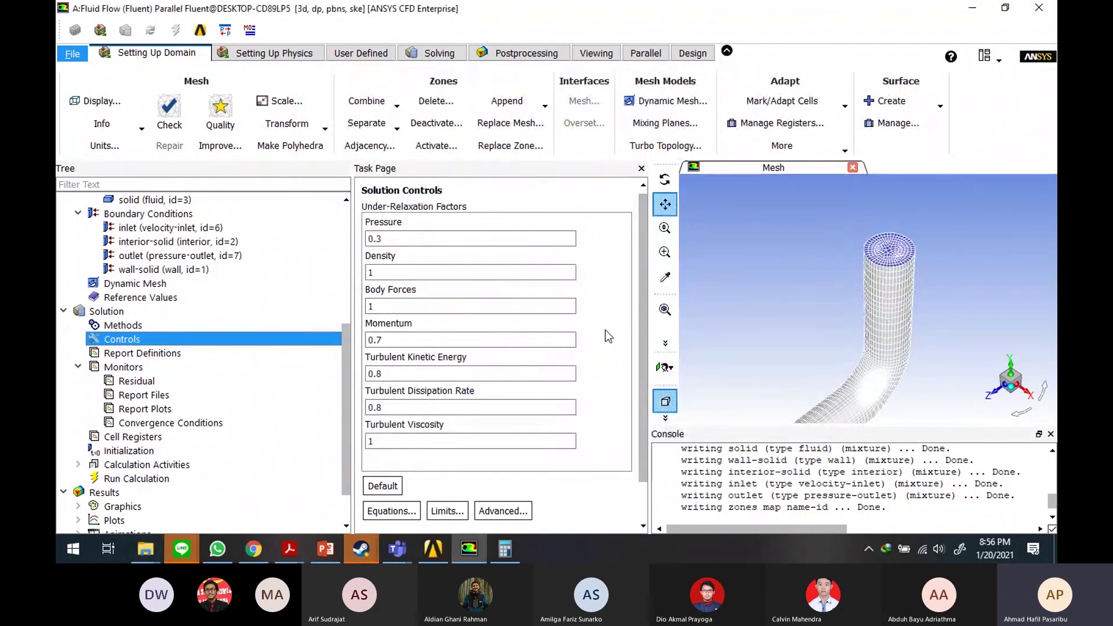
key("alt+Tab")
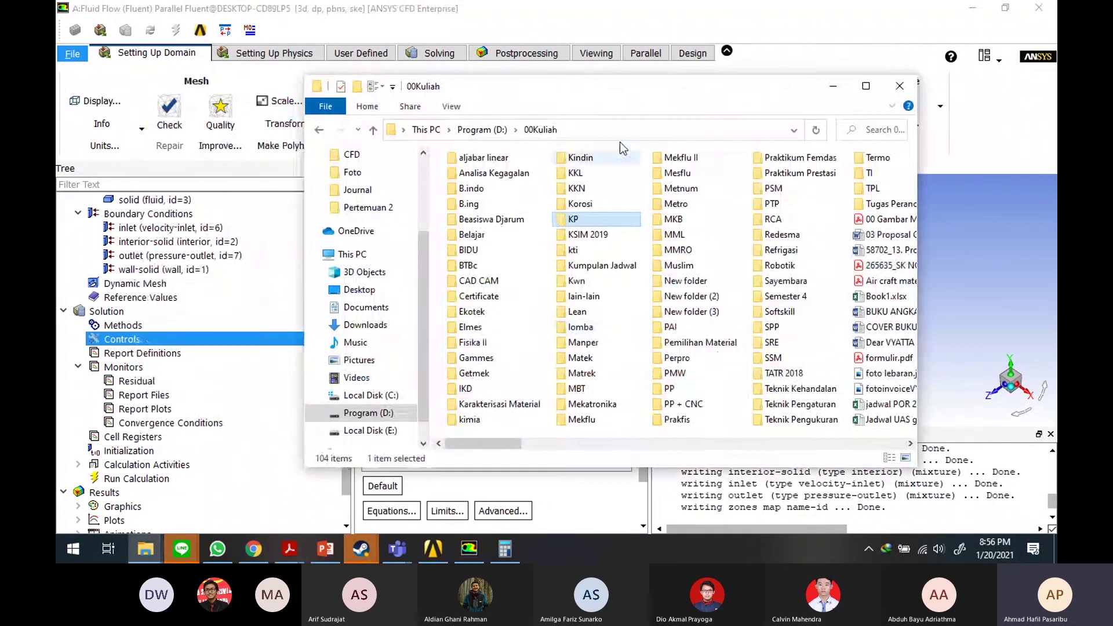
left_click_drag(627, 95, 640, 111)
left_click(723, 311)
left_click(812, 301)
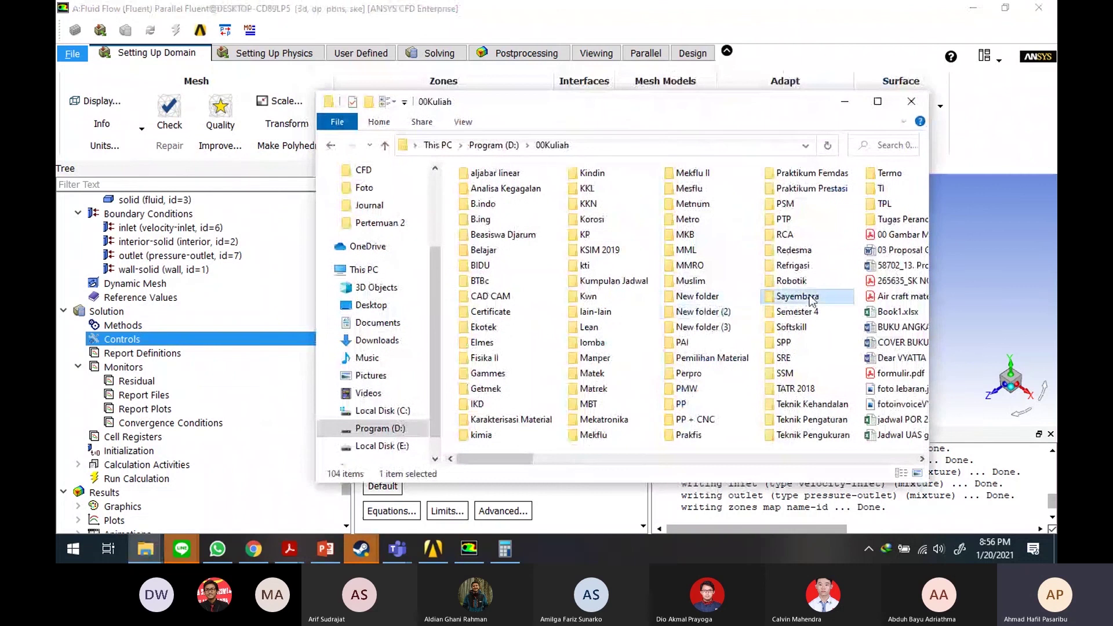
left_click(718, 298)
left_click(620, 298)
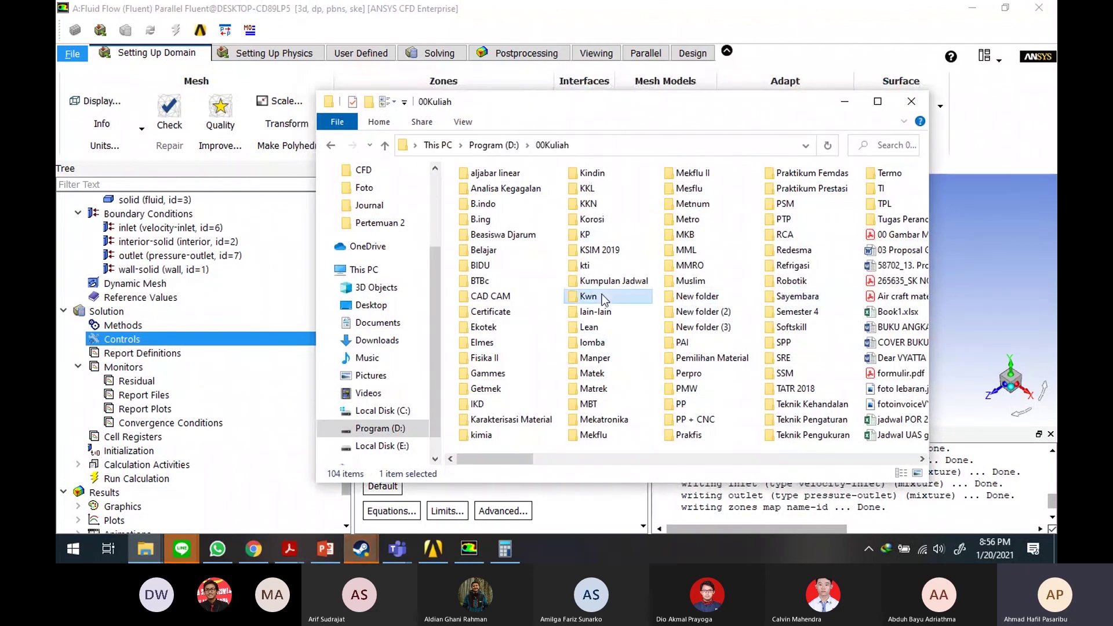
left_click(331, 145)
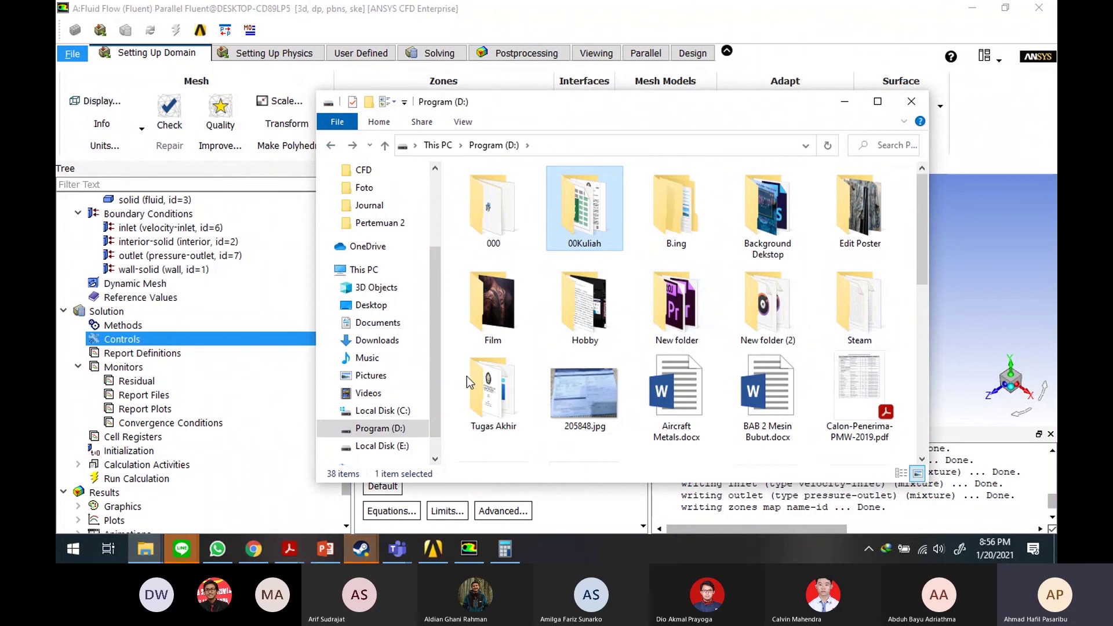
Step: Open the Referensi folder inside Tugas Akhir and select Theory Guide Ansys.pdf
double_click(492, 395)
double_click(511, 209)
left_click(527, 269)
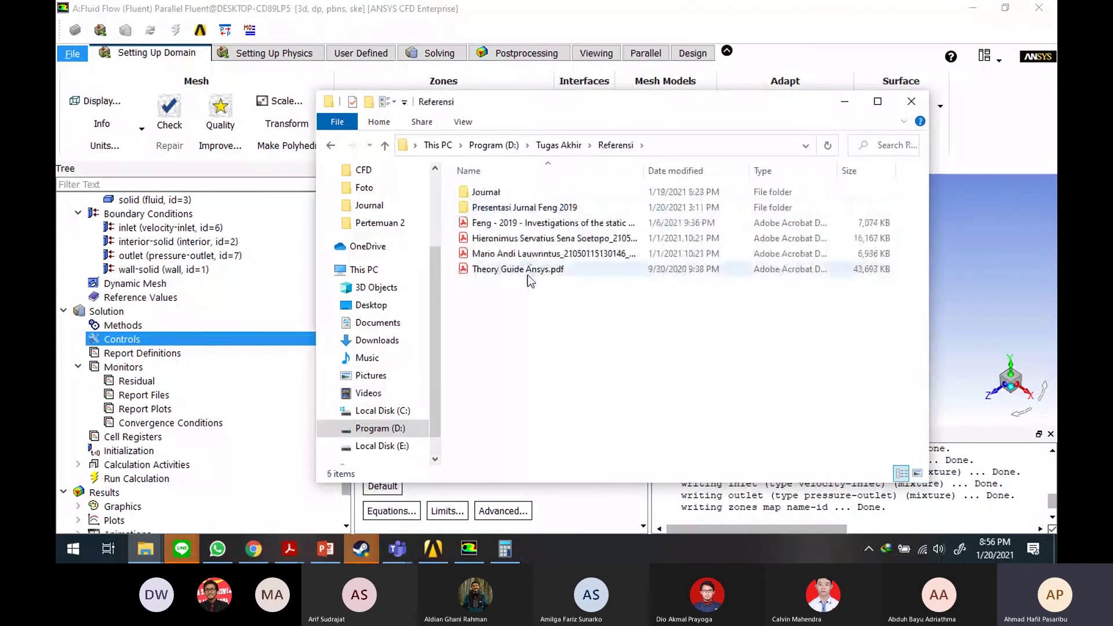
Step: Send Theory Guide Ansys.pdf to the group chat in LINE, and switch back to Fluent
left_click(181, 548)
left_click(232, 502)
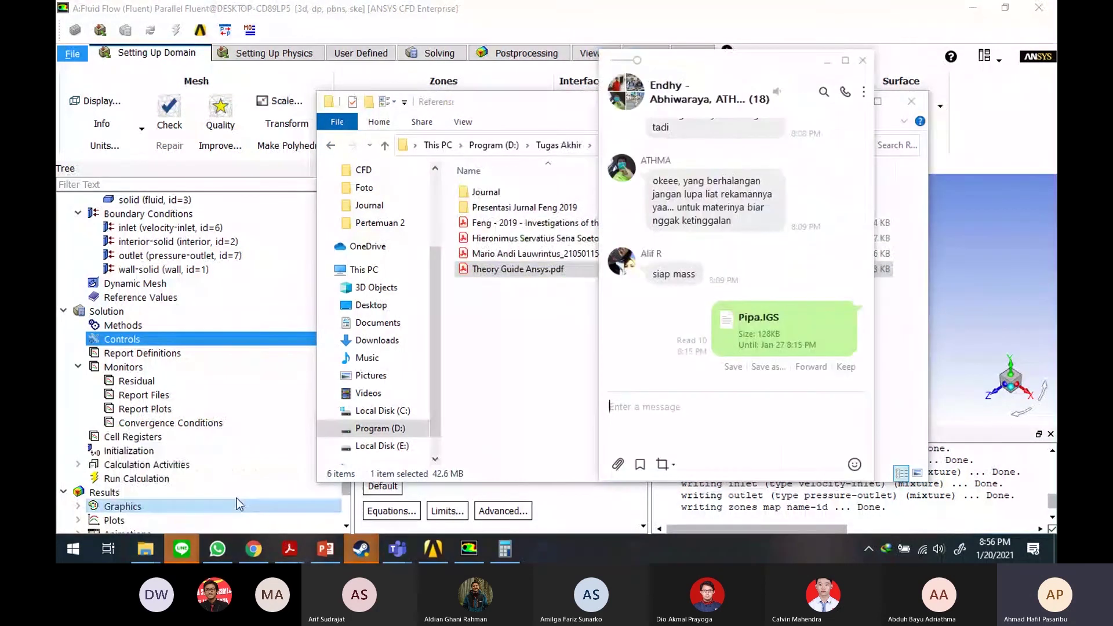
left_click_drag(717, 65, 280, 85)
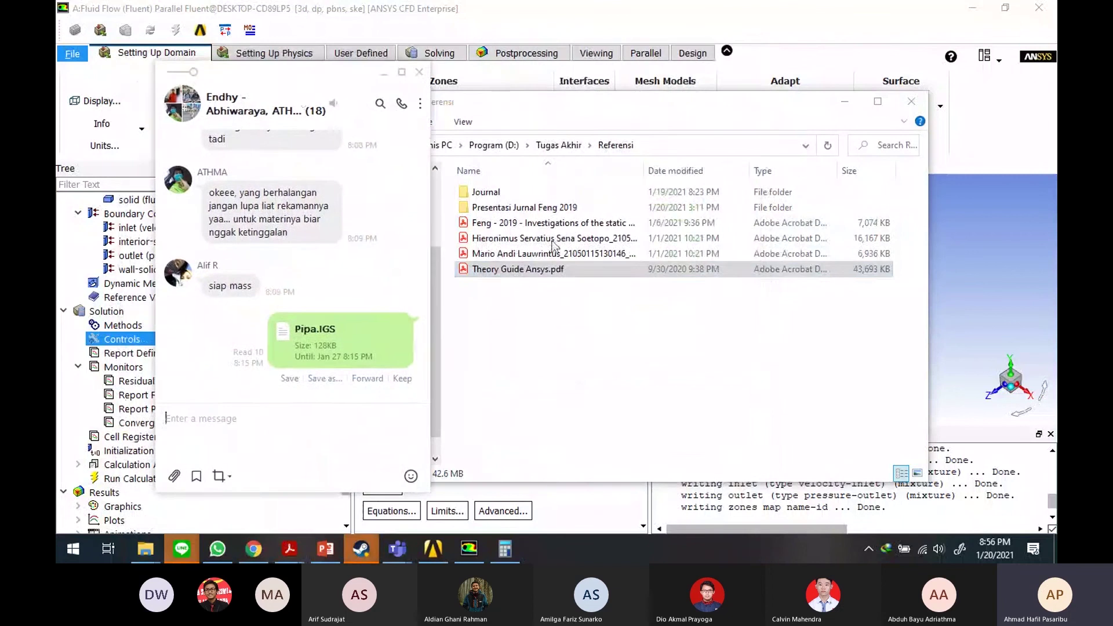
left_click_drag(600, 262, 369, 400)
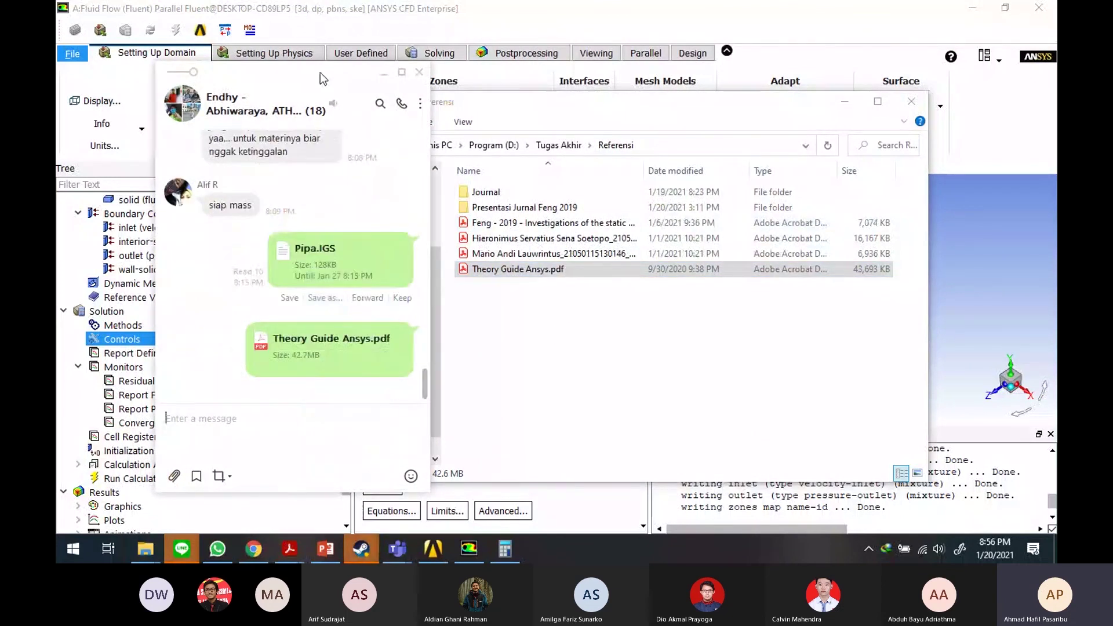
left_click_drag(320, 72, 499, 85)
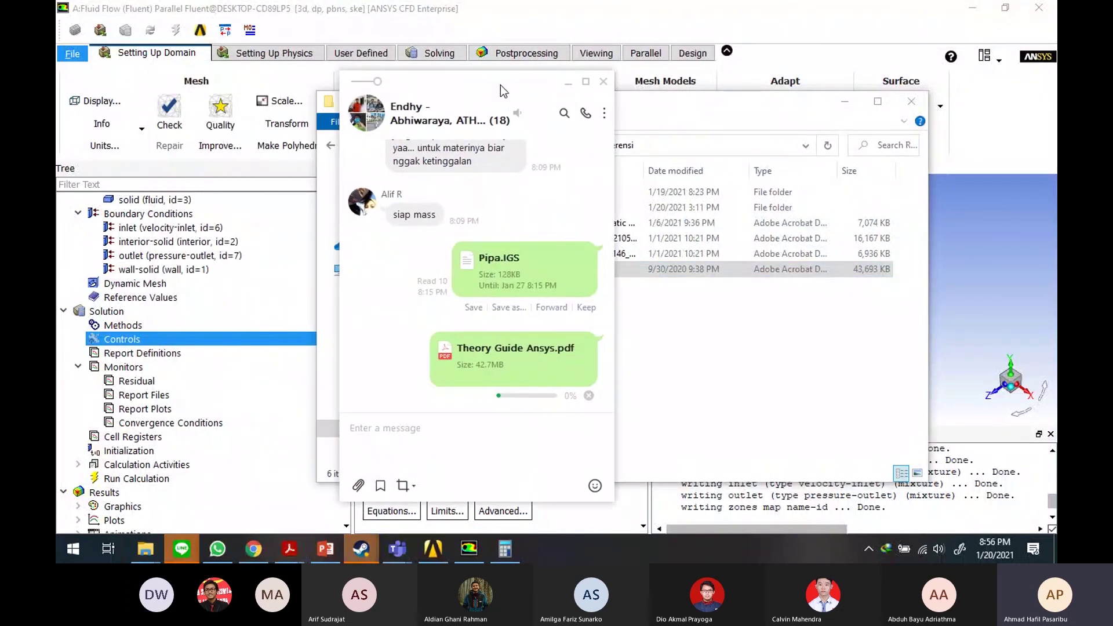
left_click(571, 92)
left_click(570, 15)
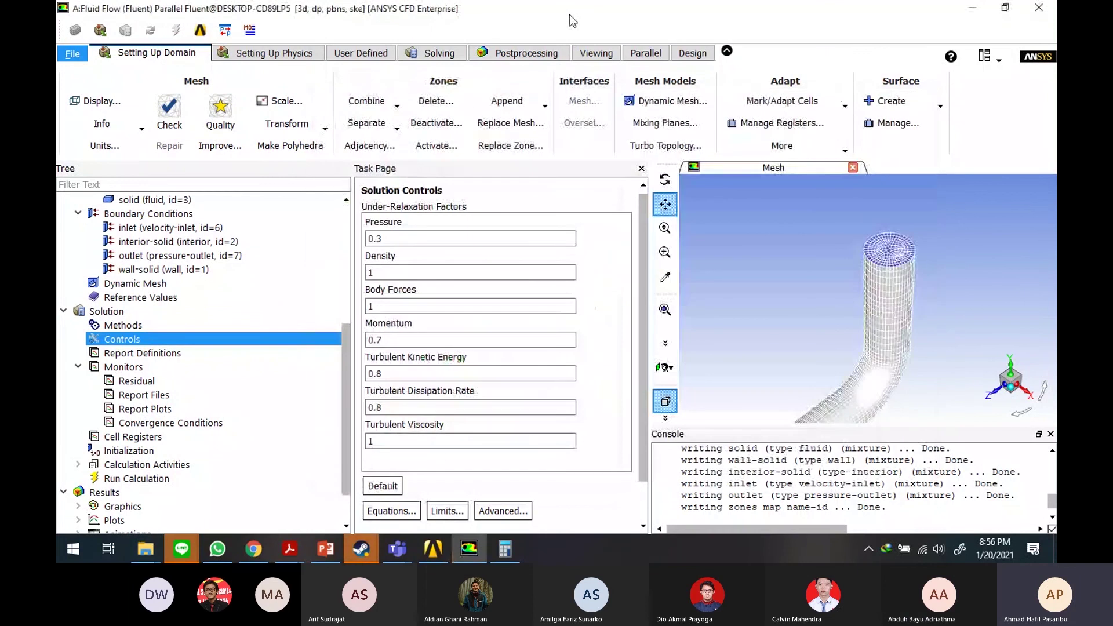
Step: Select the Monitors branch in the tree, and check the Theory Guide Ansys.pdf upload in the LINE group chat before returning to Fluent
scroll(340, 380, "down", 1)
scroll(340, 382, "down", 2)
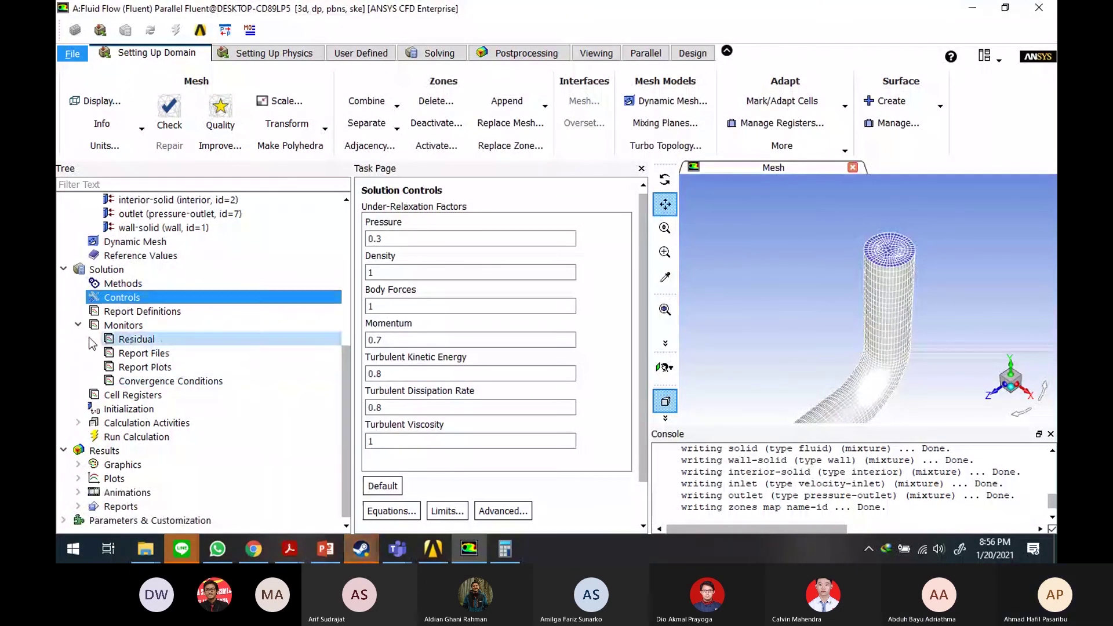
left_click(140, 326)
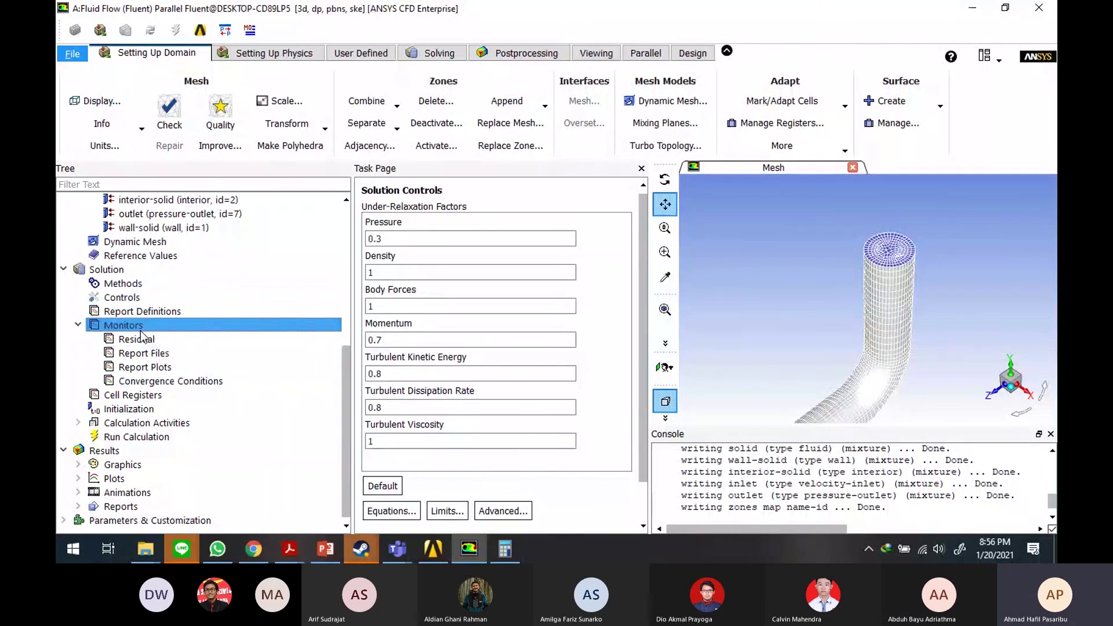
mouse_move(179, 549)
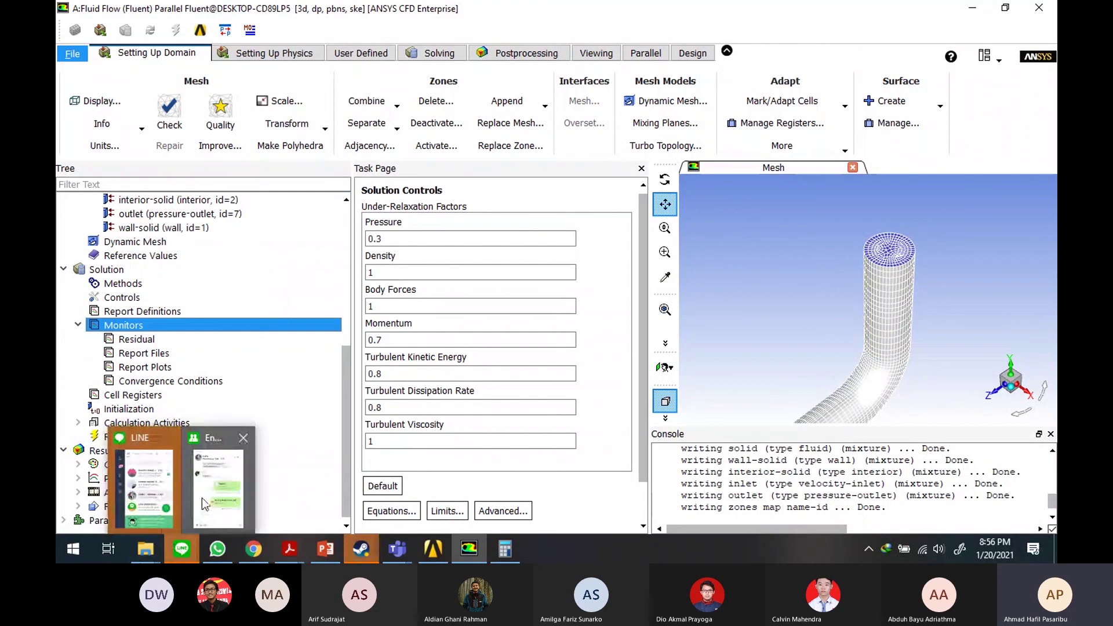
left_click(210, 494)
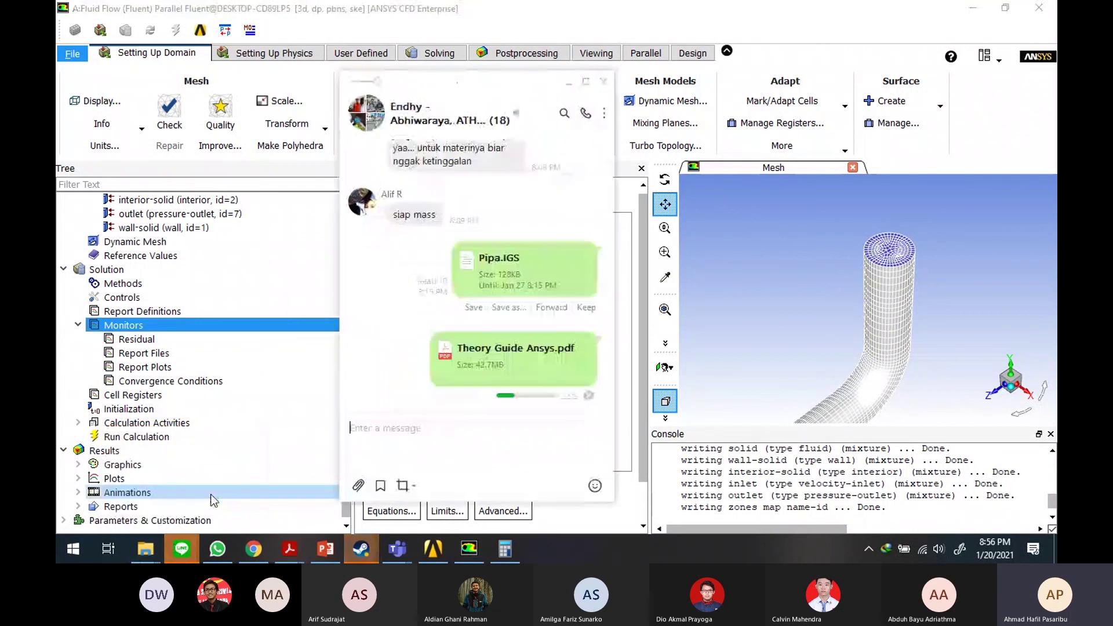
left_click(439, 15)
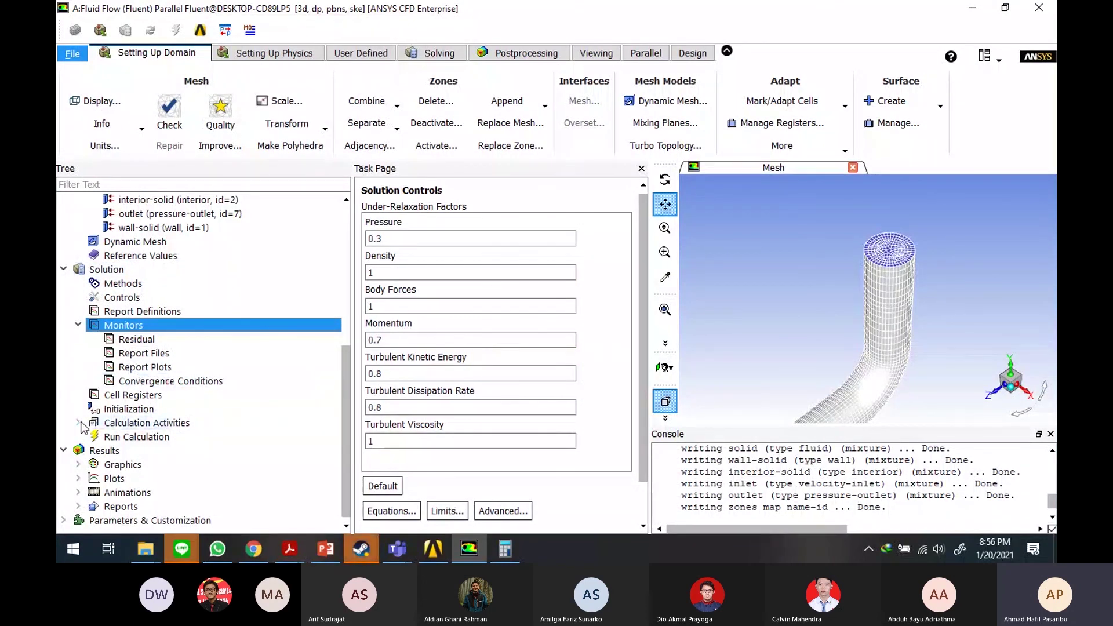
mouse_move(182, 549)
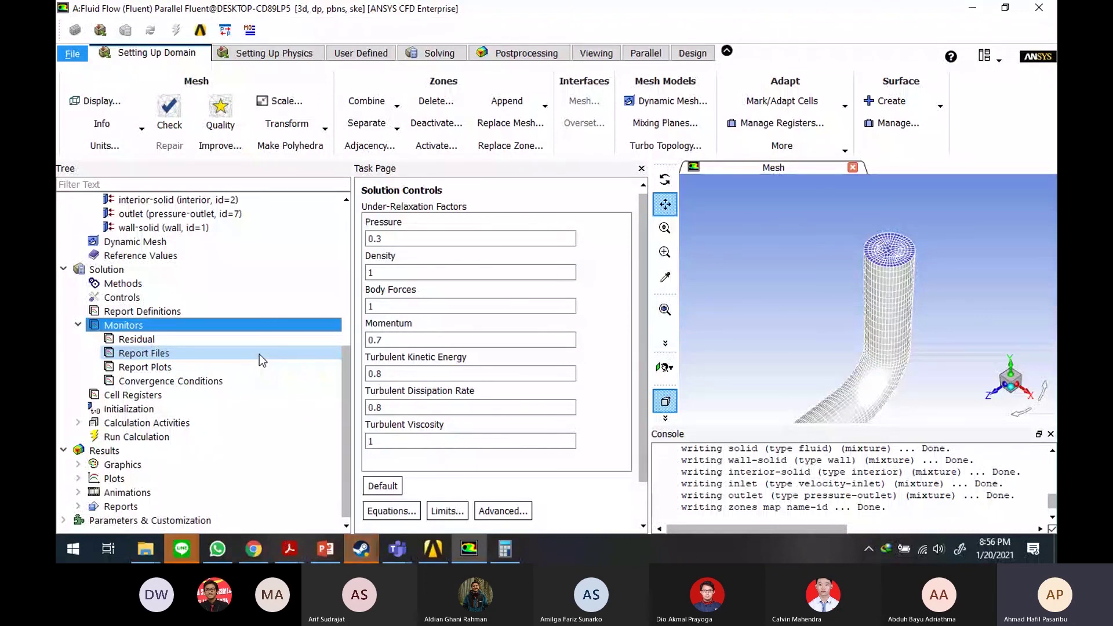
Step: Expand the Calculation Activities branch and open the Solution Initialization settings
left_click(78, 422)
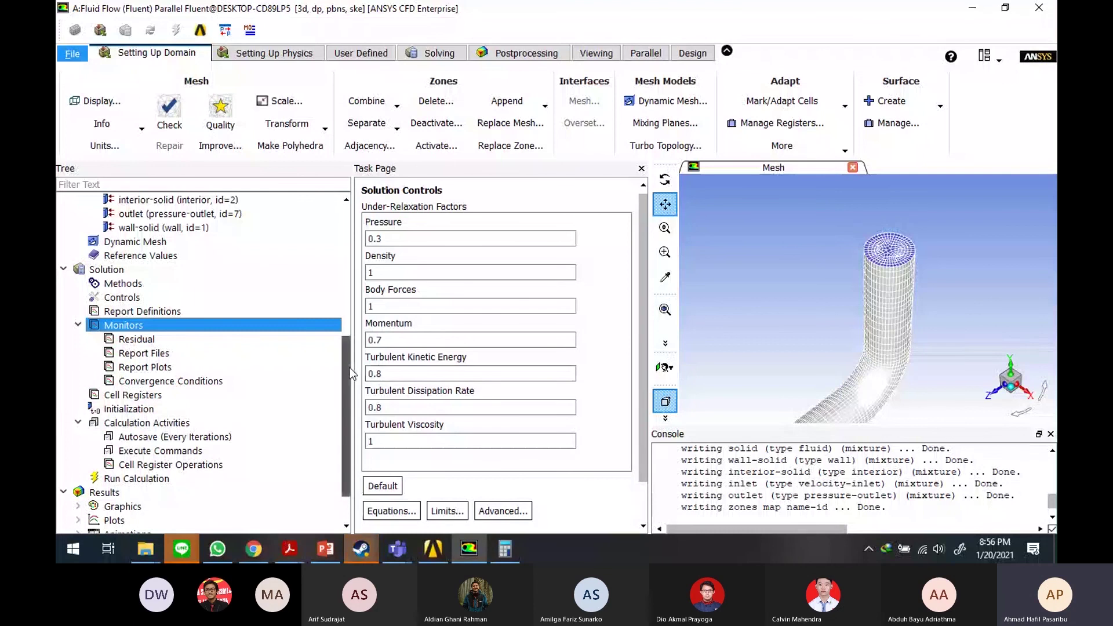
scroll(346, 397, "down", 1)
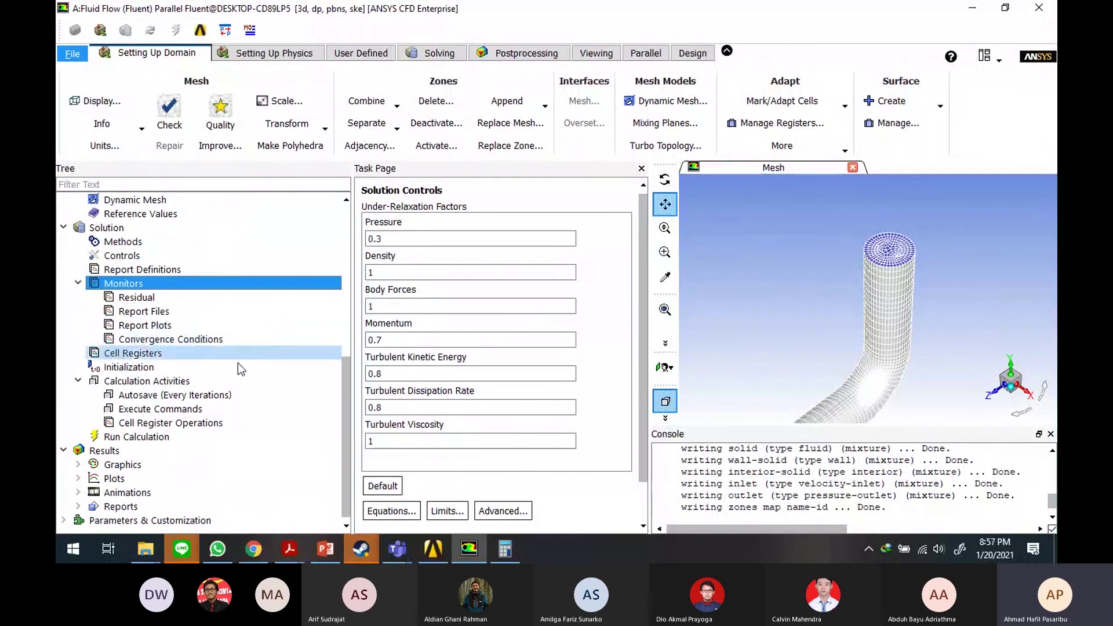
left_click(154, 369)
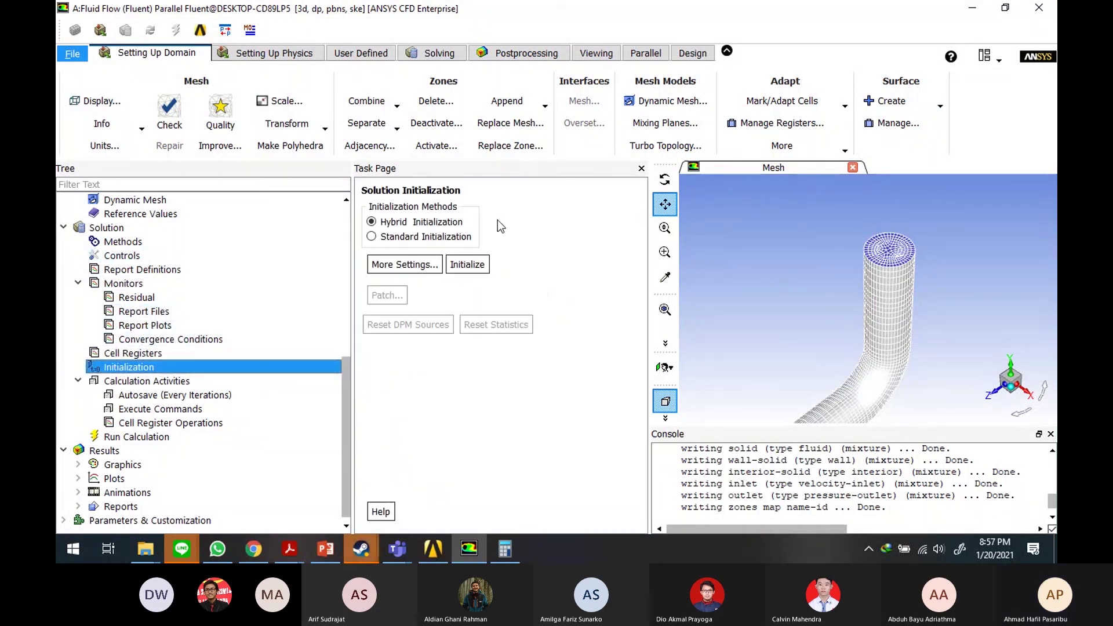
Step: Try standard initialization computed from the inlet, and switch back to hybrid initialization
left_click(417, 241)
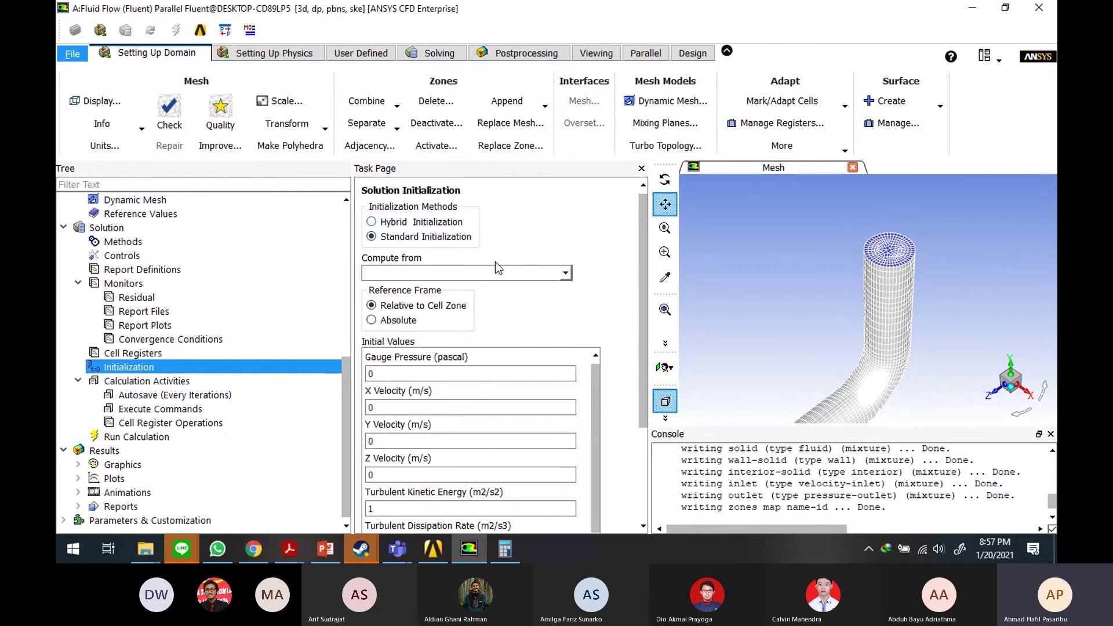
left_click_drag(641, 257, 641, 272)
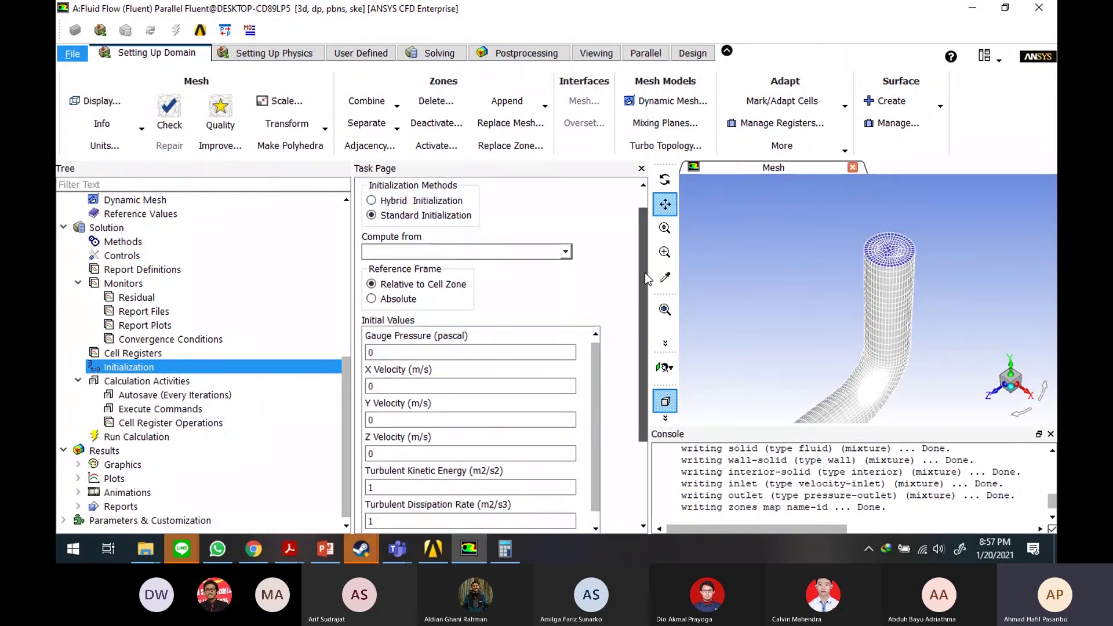
left_click(567, 253)
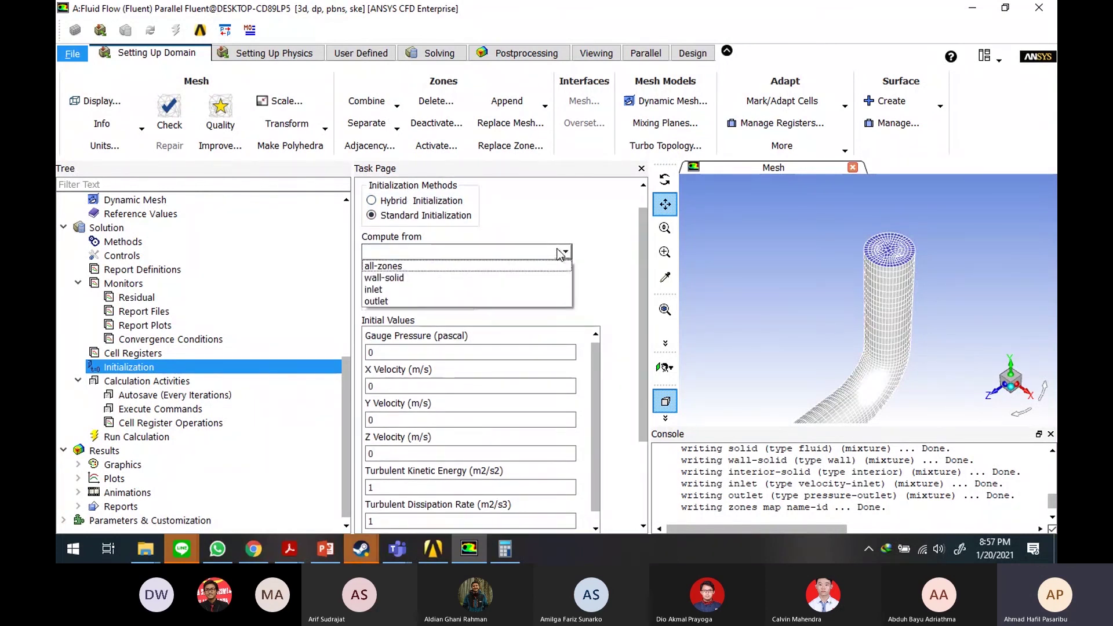
left_click(475, 286)
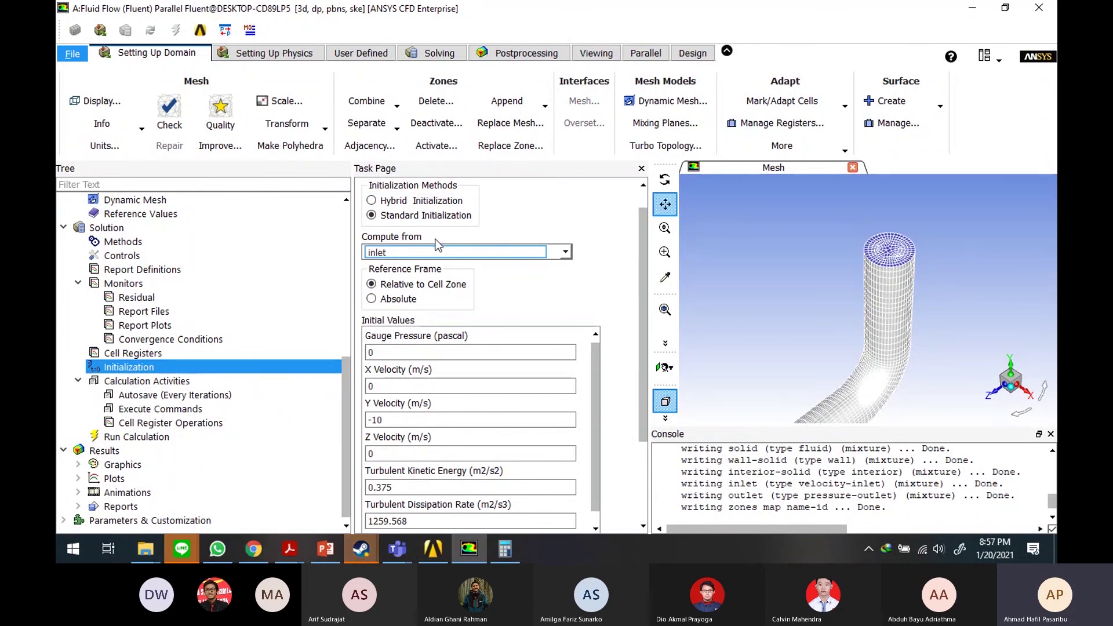
left_click(391, 206)
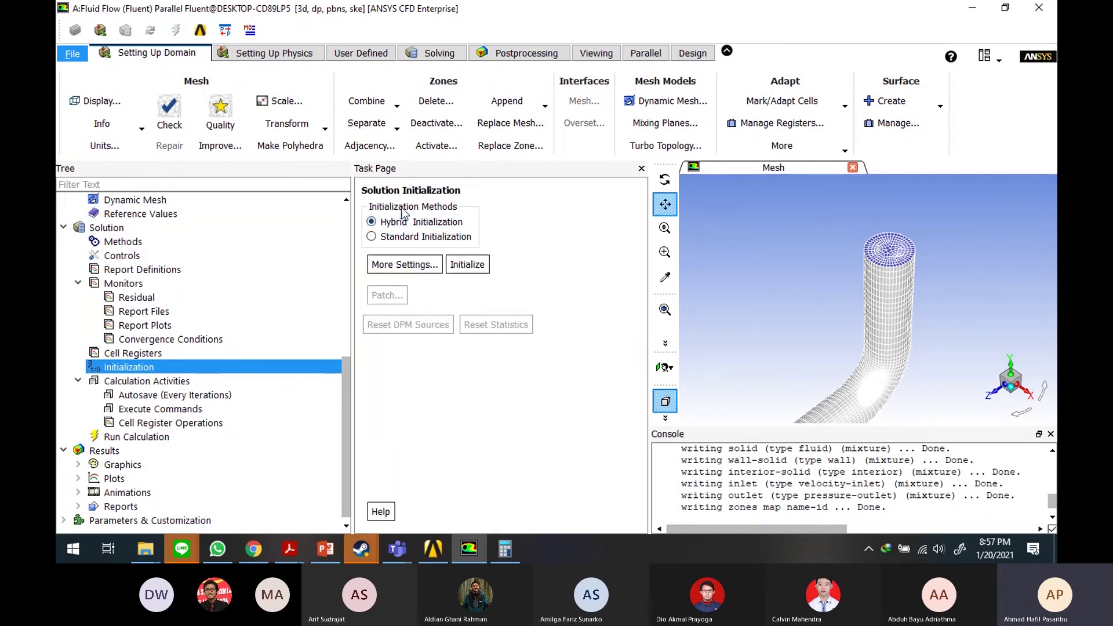
Step: Set the initialization method to Standard Initialization computed from the inlet, and review the initial values
left_click(447, 236)
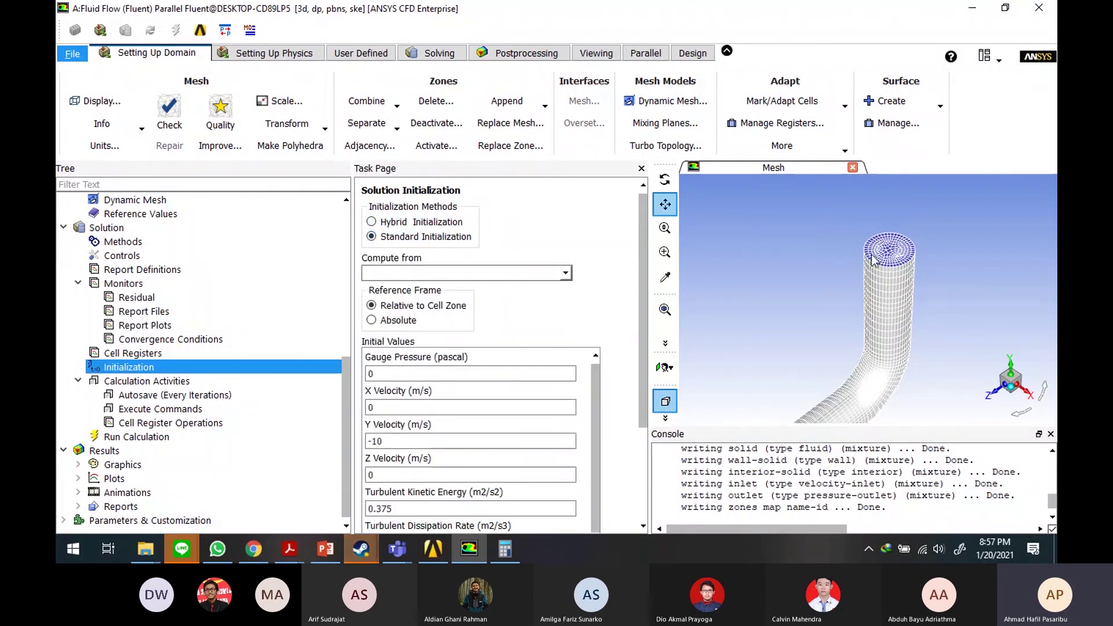
left_click(548, 273)
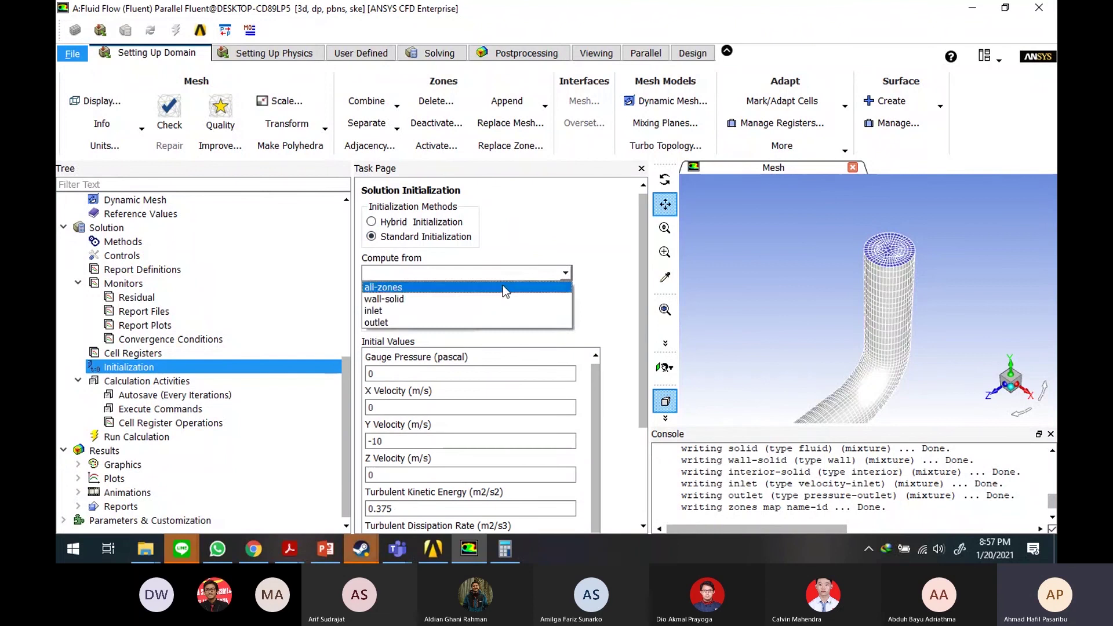
left_click(493, 314)
scroll(642, 242, "down", 3)
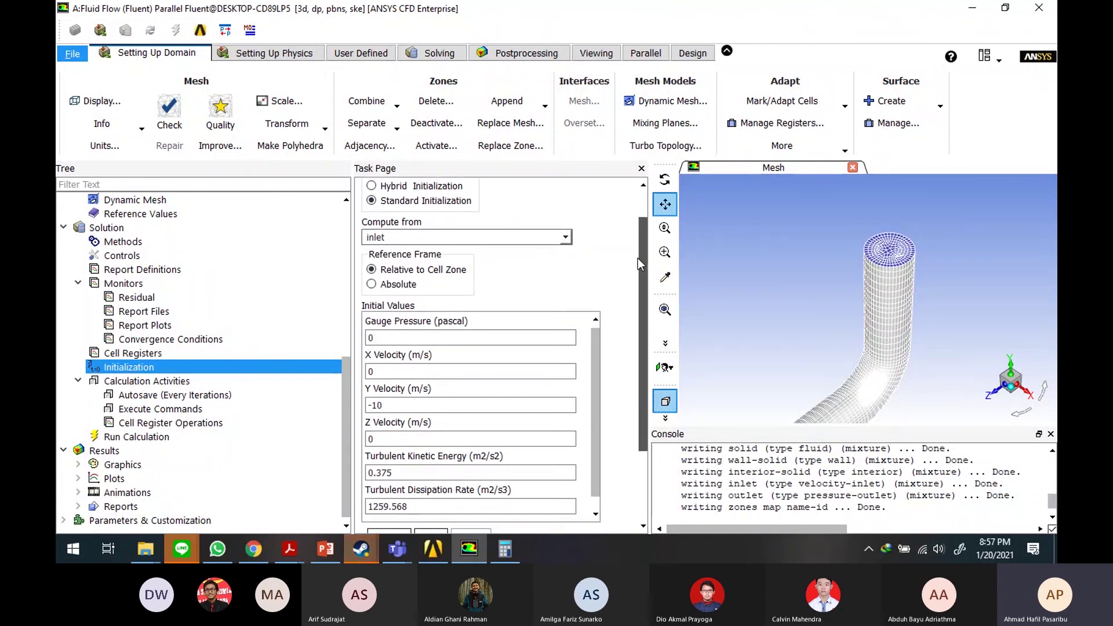
scroll(633, 284, "down", 2)
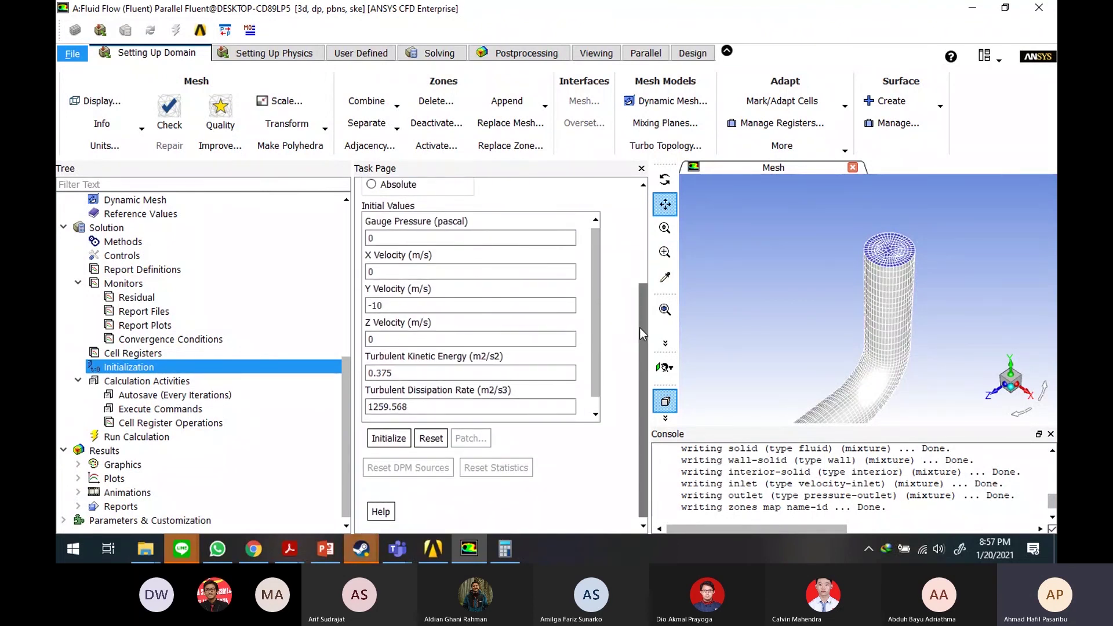
left_click_drag(641, 321, 639, 221)
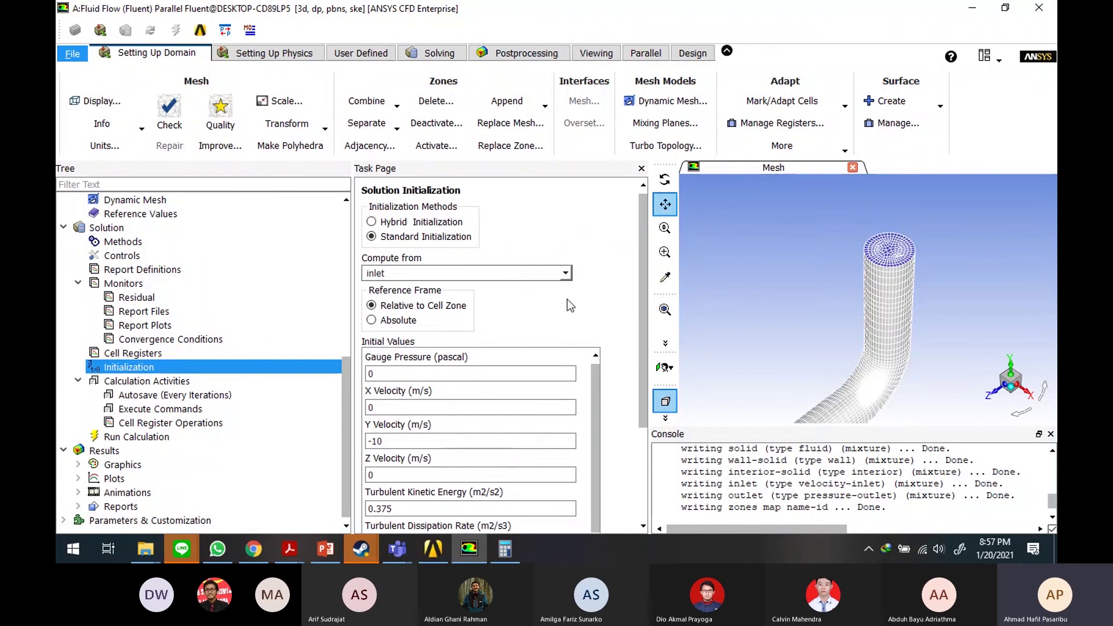
left_click_drag(639, 291, 639, 380)
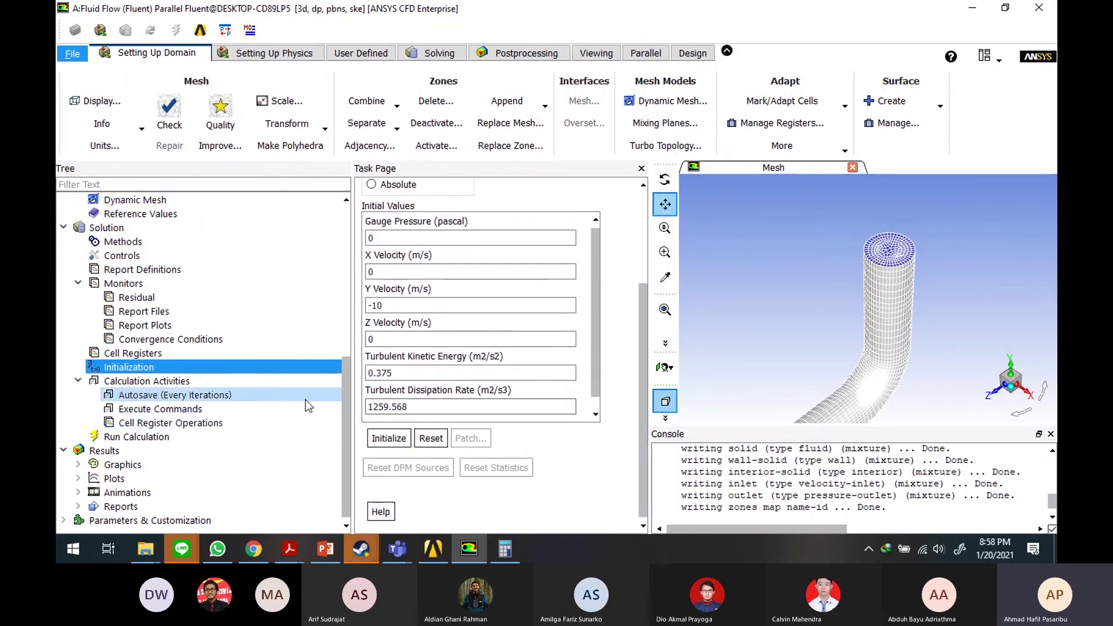
Step: Examine the Autosave settings for saving data files by iteration, and close them without changes
left_click(256, 389)
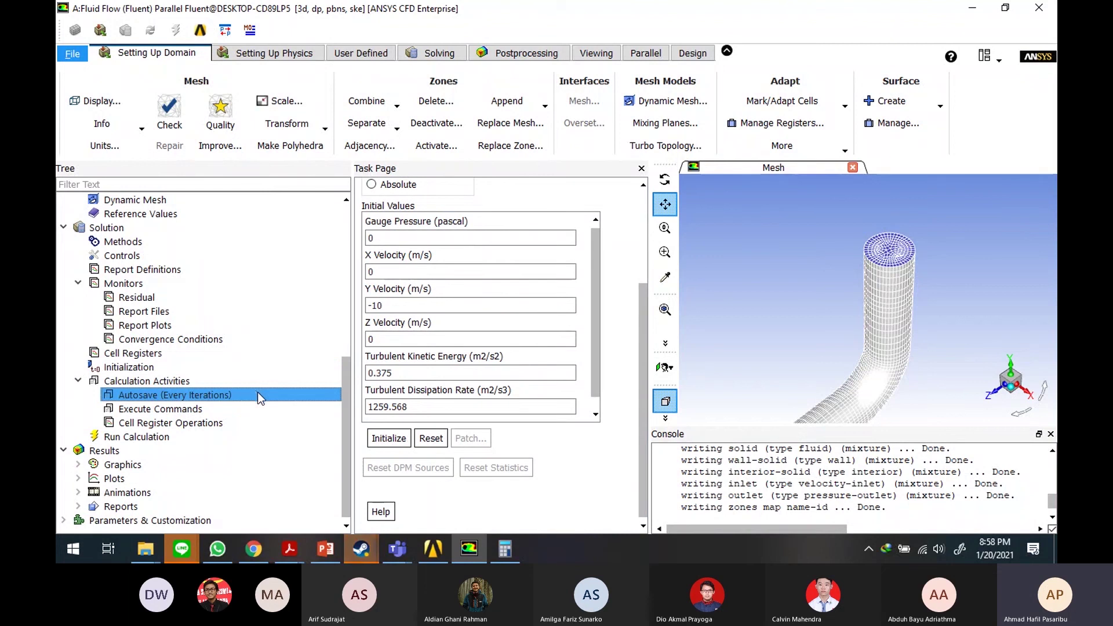
double_click(257, 393)
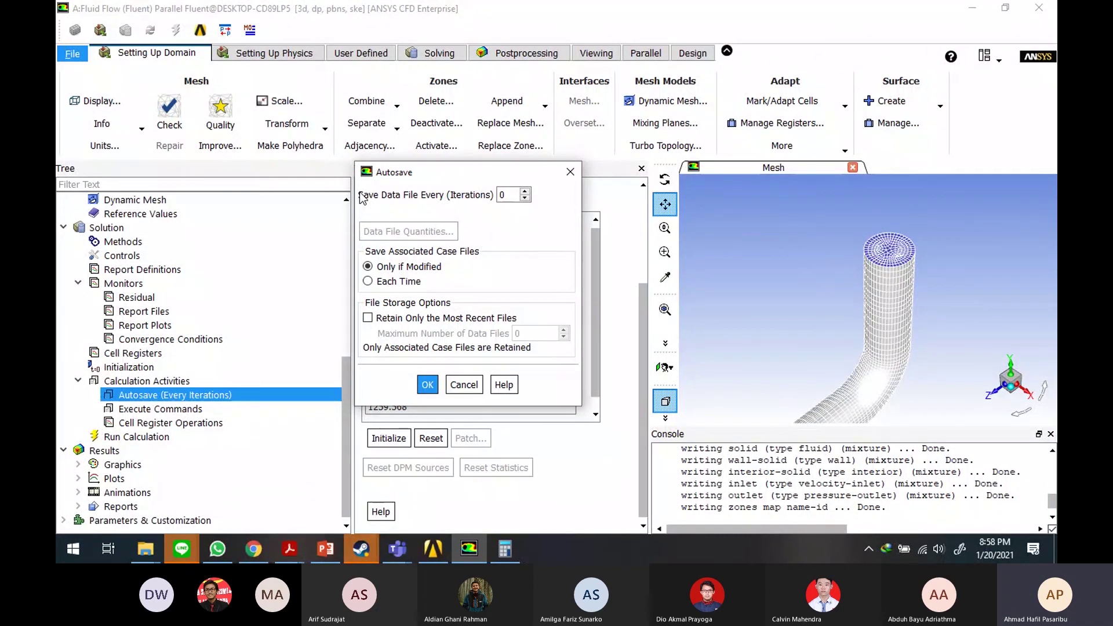
double_click(504, 195)
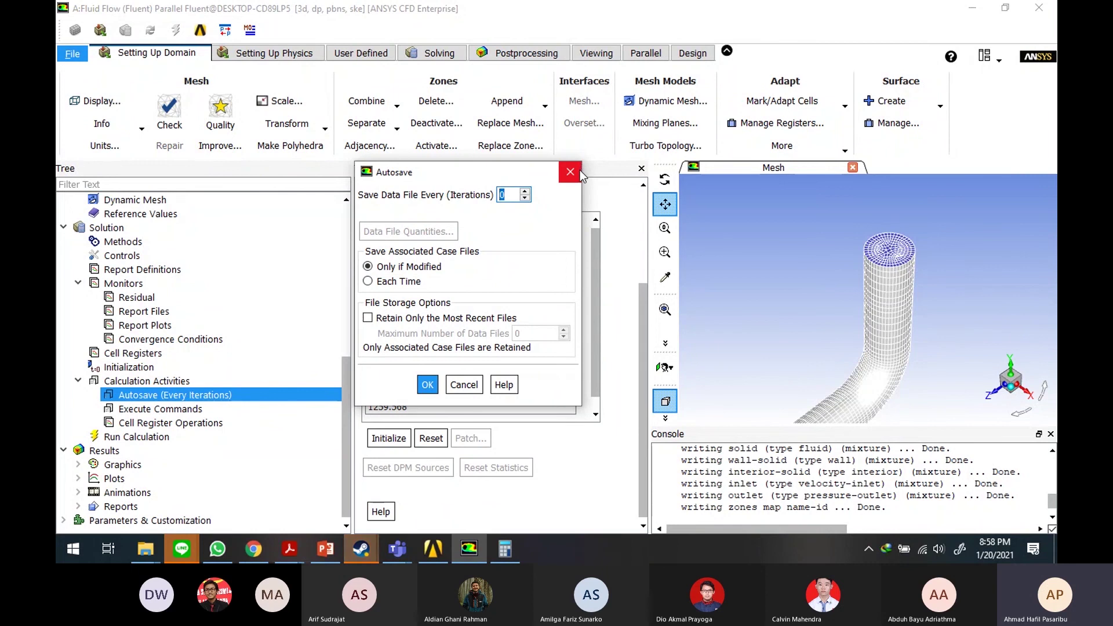
left_click_drag(528, 169, 447, 181)
left_click(510, 182)
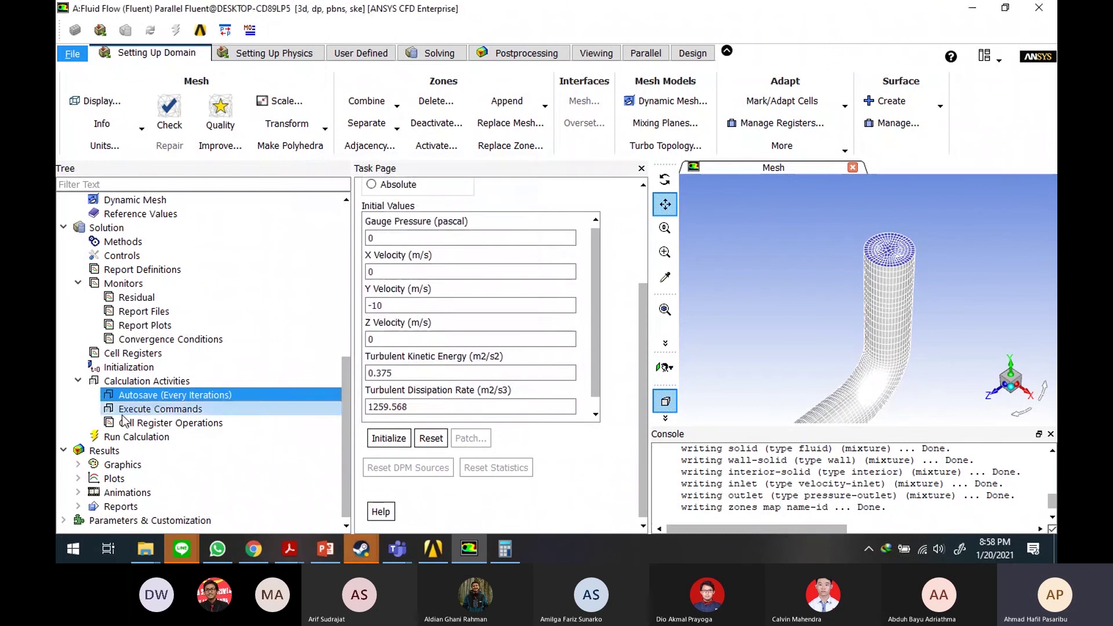
Step: Set the number of iterations to 10000 for the calculation run
left_click(123, 436)
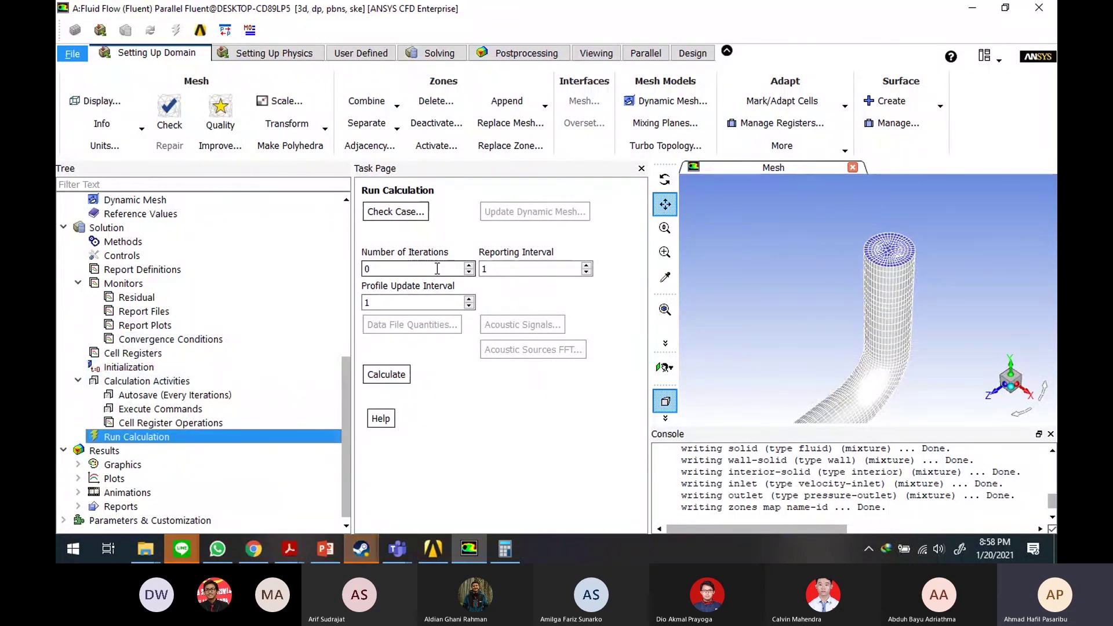
double_click(366, 268)
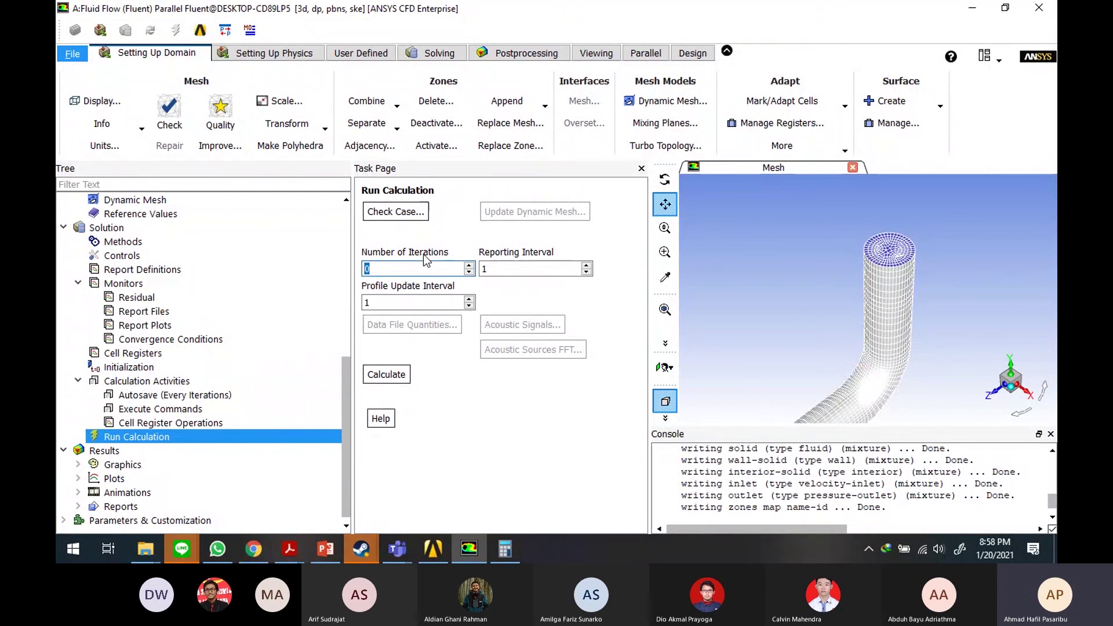
type("10000")
Step: Open the residual monitors and examine the absolute convergence criteria for the continuity, velocity, k and epsilon equations
double_click(168, 298)
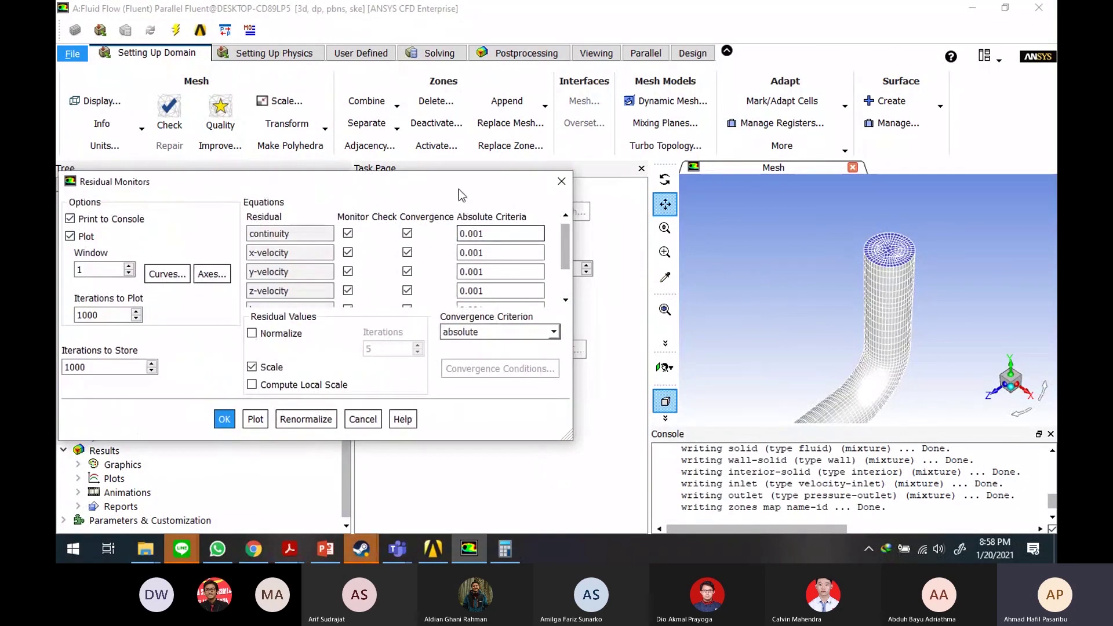
left_click_drag(462, 195, 896, 165)
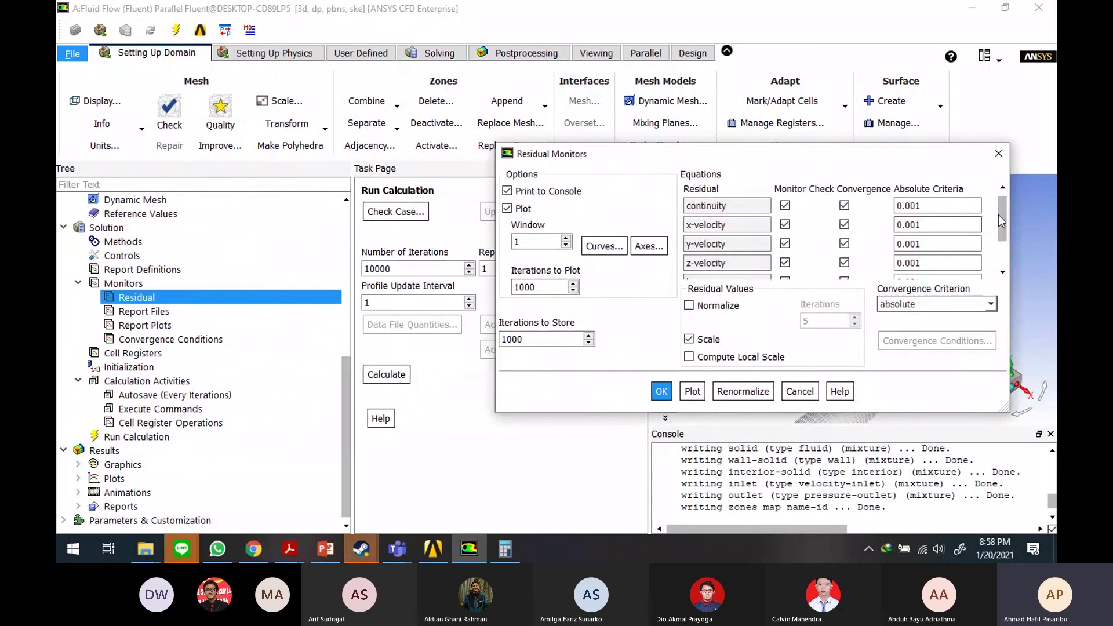
mouse_move(999, 214)
left_mouse_down()
mouse_move(999, 249)
mouse_move(994, 202)
left_mouse_up()
left_click_drag(884, 164, 885, 180)
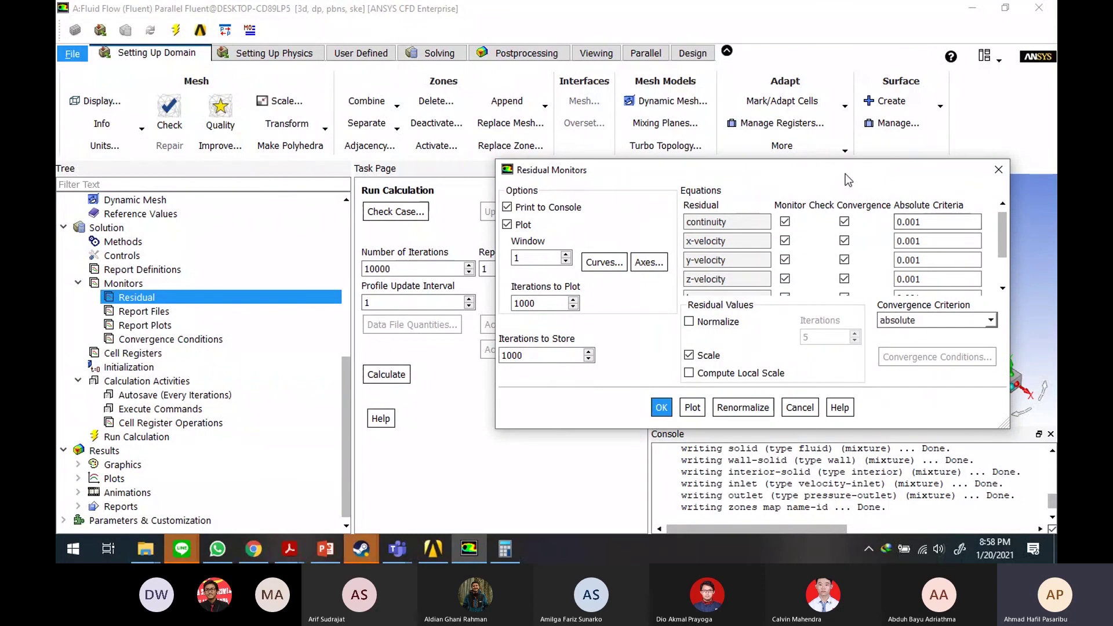
left_click_drag(843, 170, 859, 146)
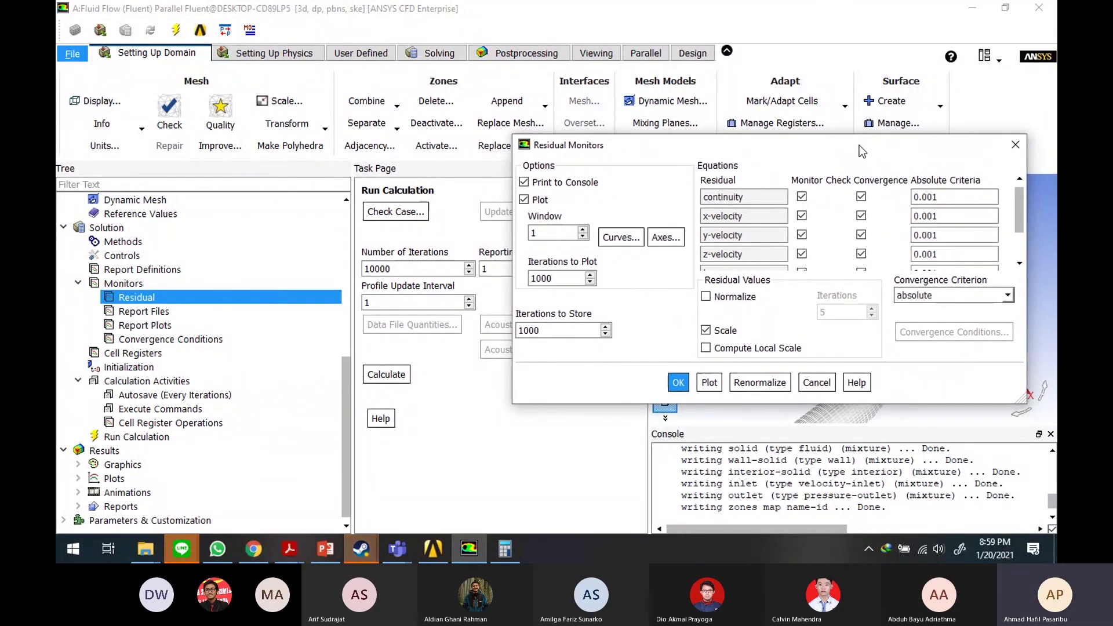
left_click(947, 200)
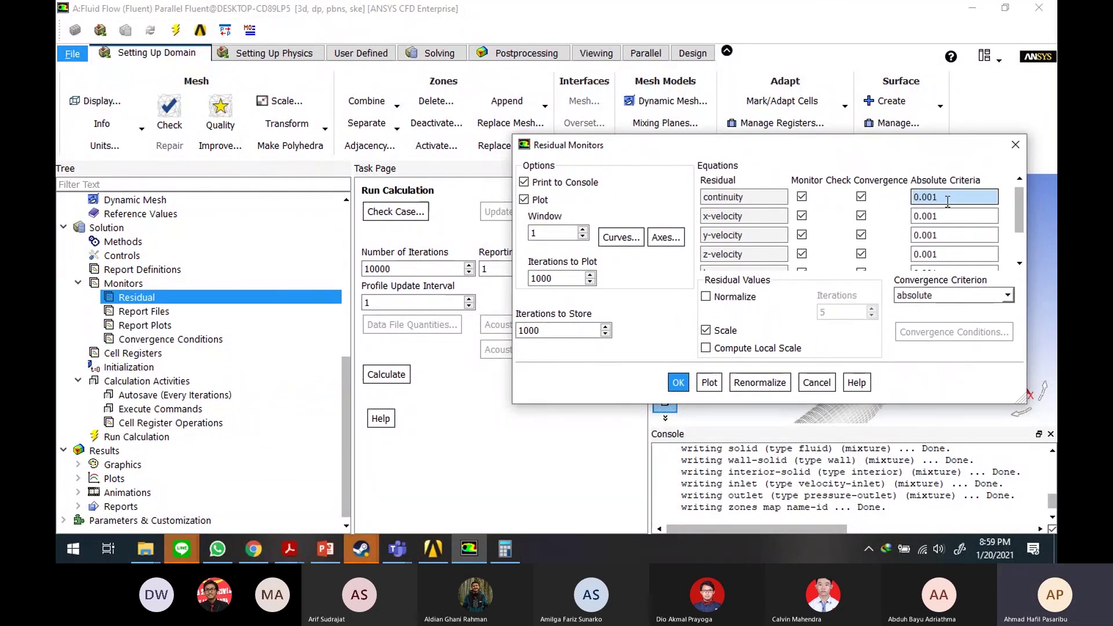
scroll(1024, 220, "down", 2)
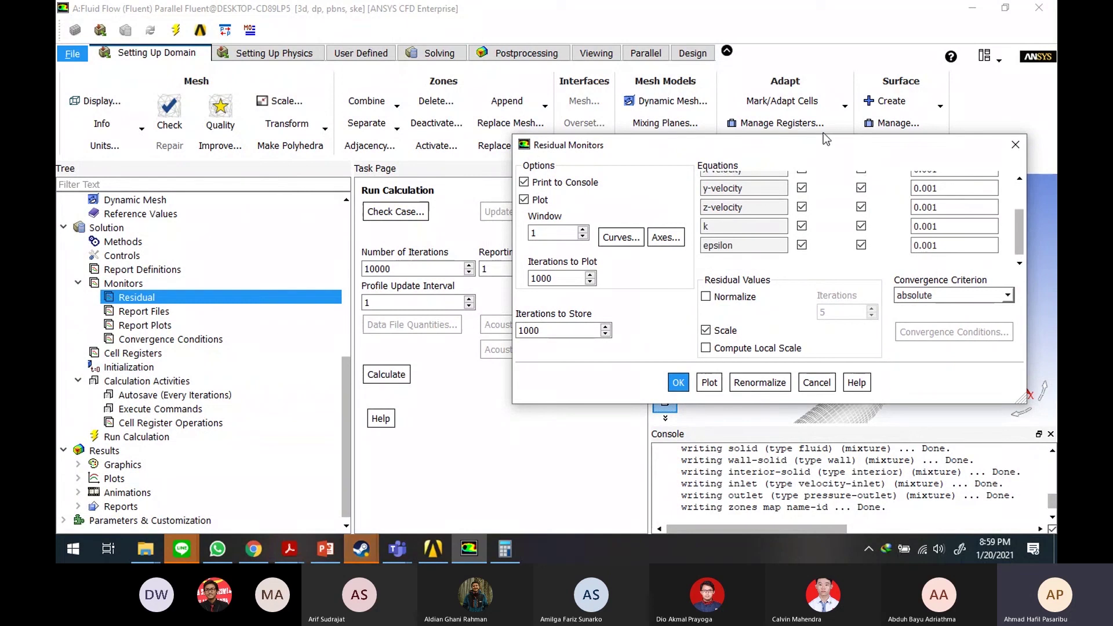
left_click_drag(818, 141, 796, 168)
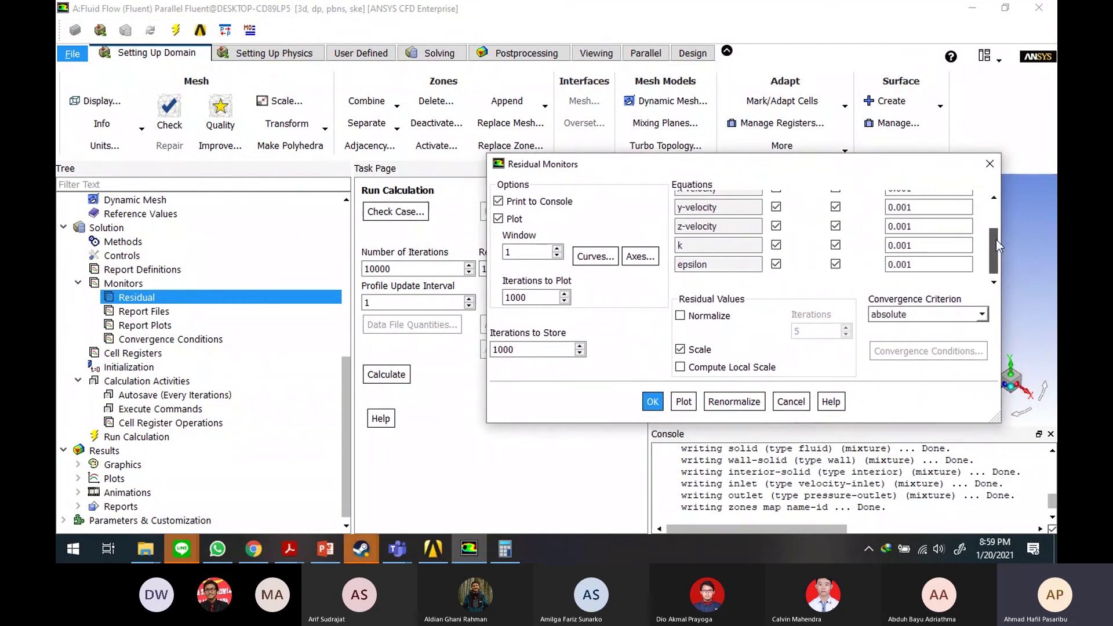
scroll(996, 239, "up", 2)
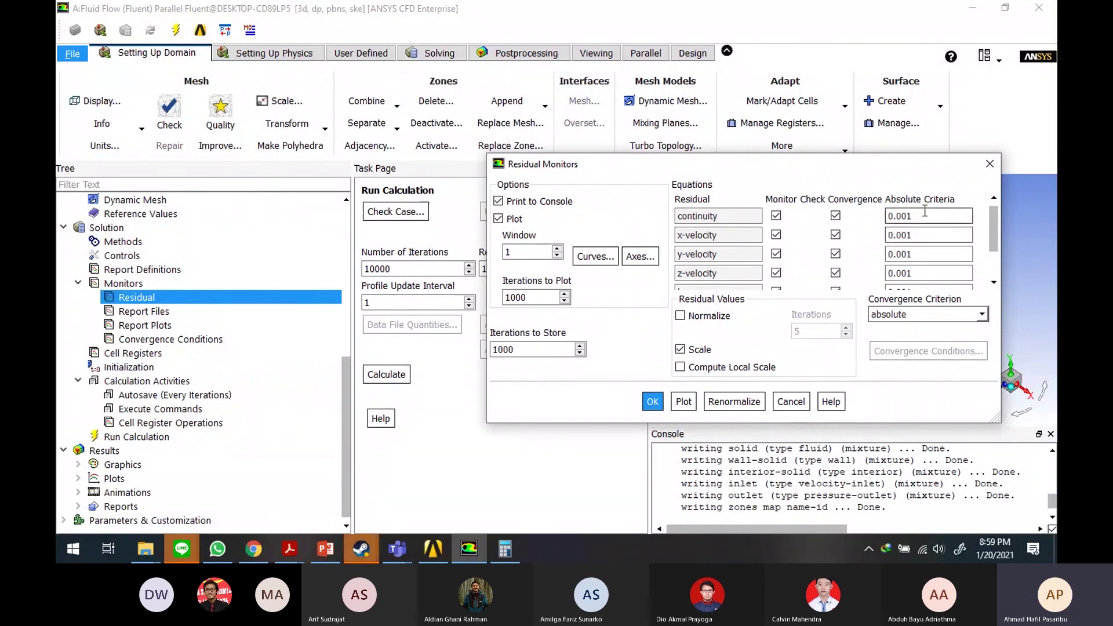
left_click_drag(848, 170, 839, 186)
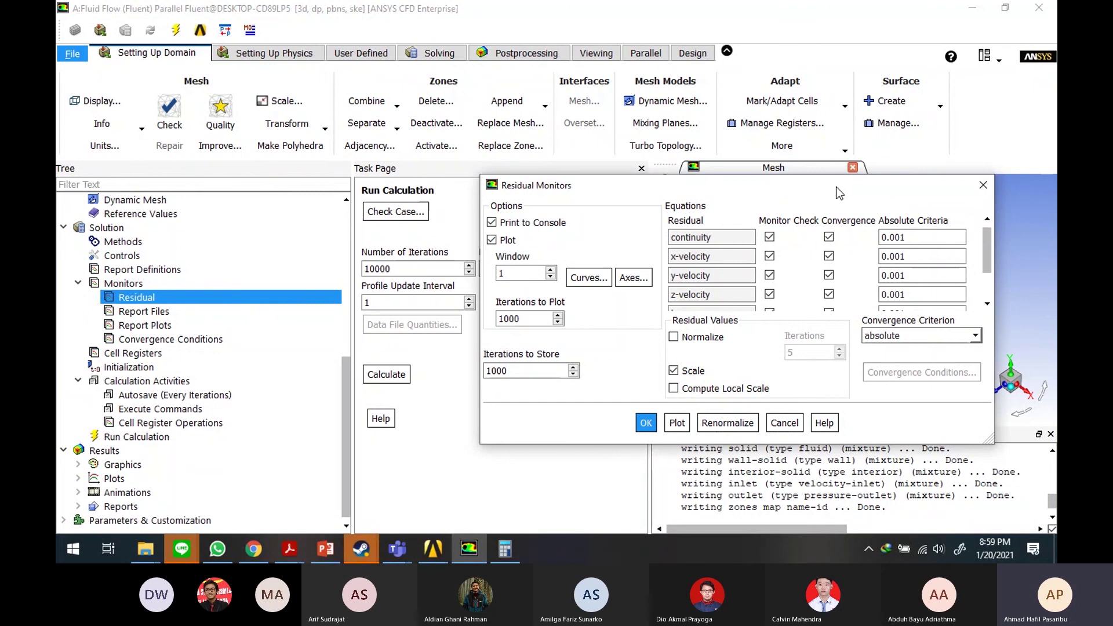
Step: Examine the absolute convergence criterion of the continuity equation in the residual monitors, and close them without changes
double_click(941, 239)
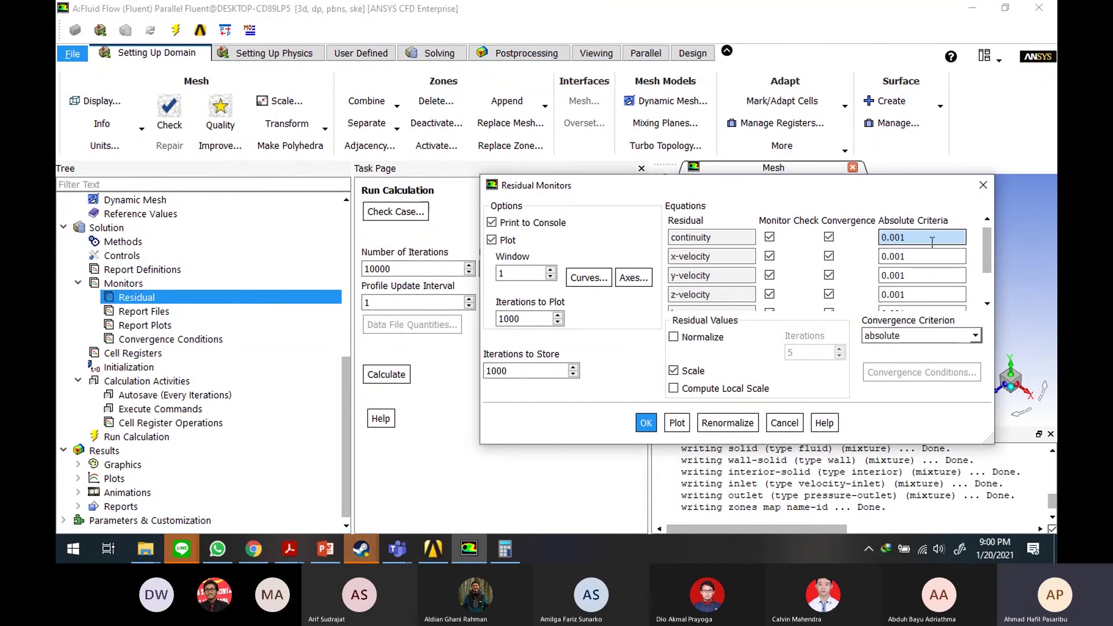
left_click_drag(930, 241, 880, 241)
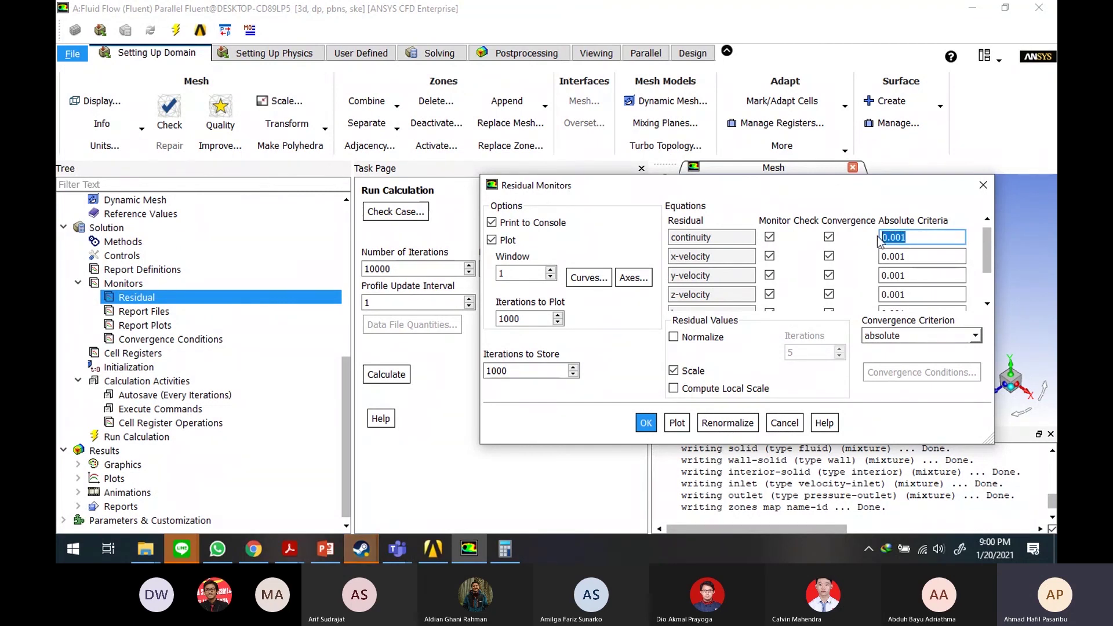
left_click_drag(859, 195, 825, 193)
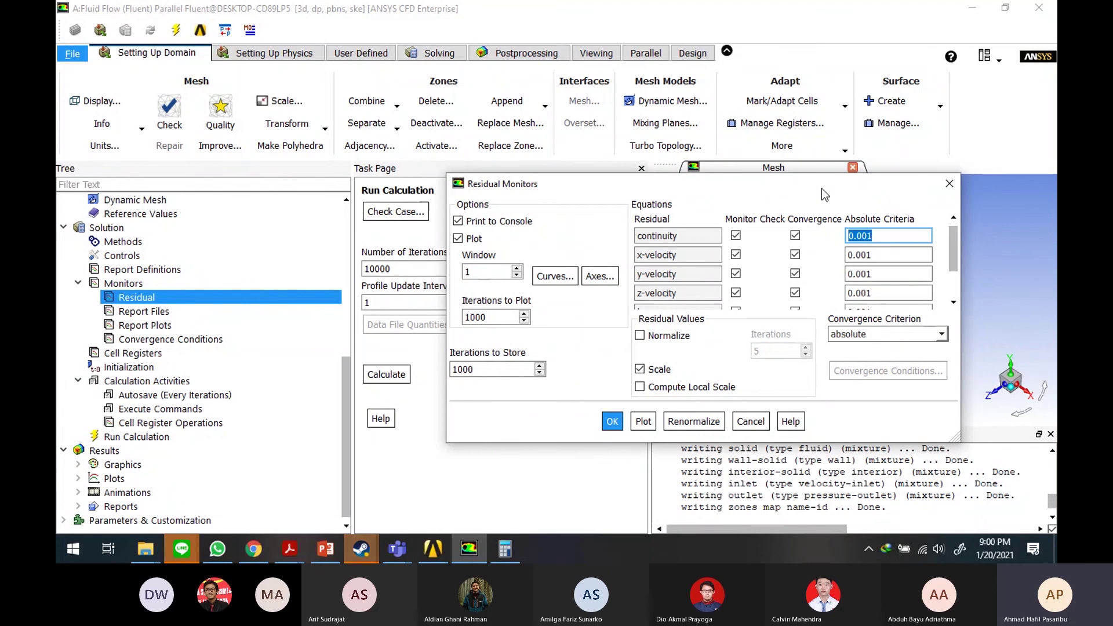
left_click_drag(822, 189, 548, 114)
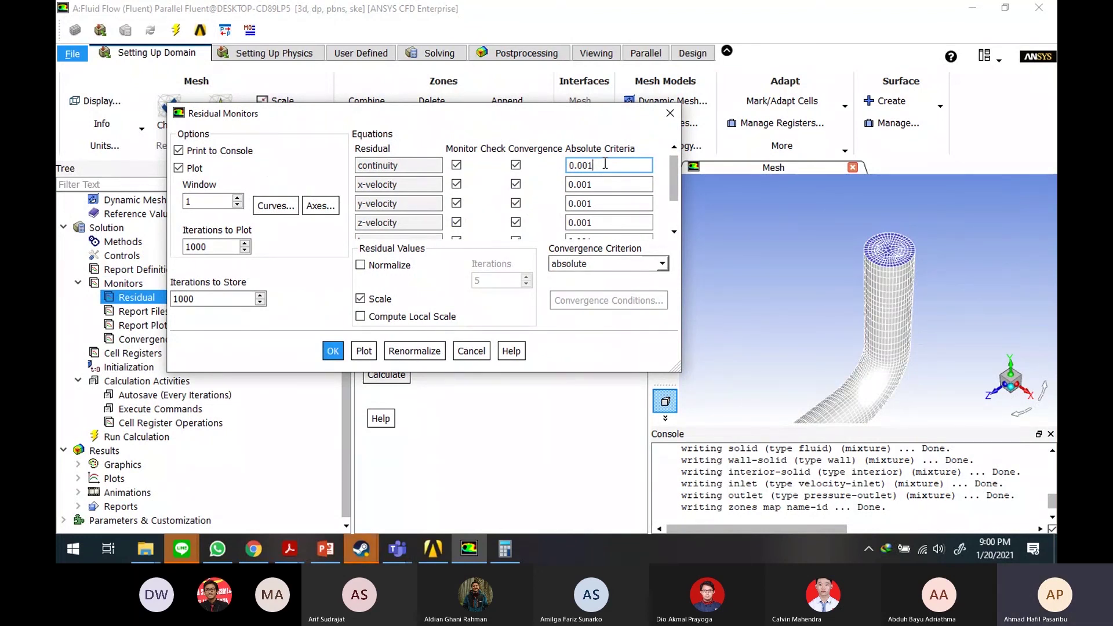
left_click_drag(577, 116, 771, 124)
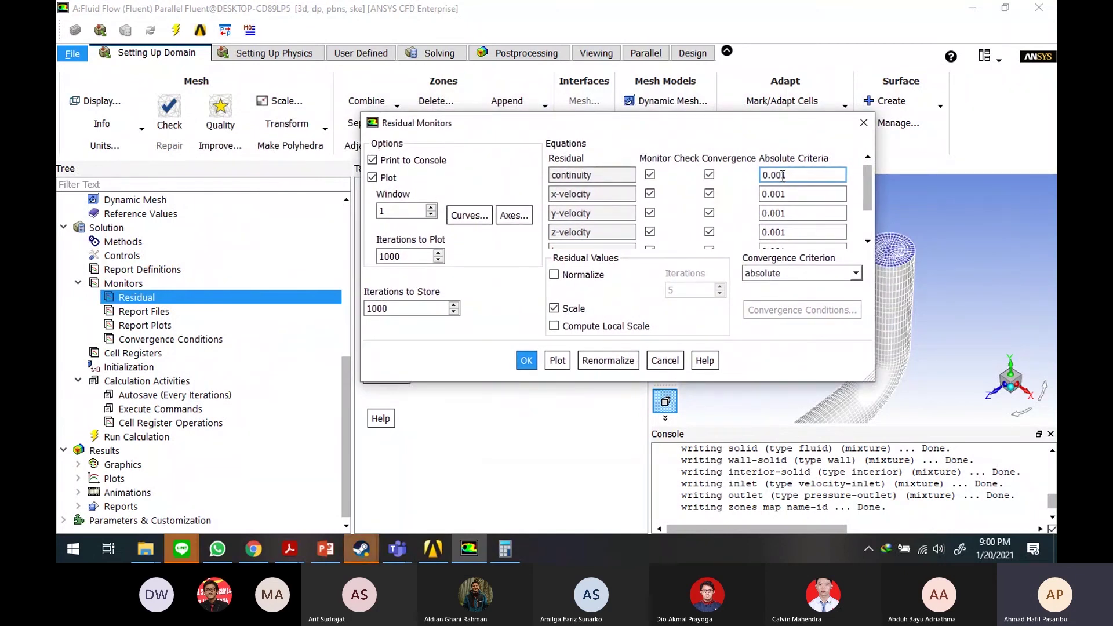
left_click(861, 123)
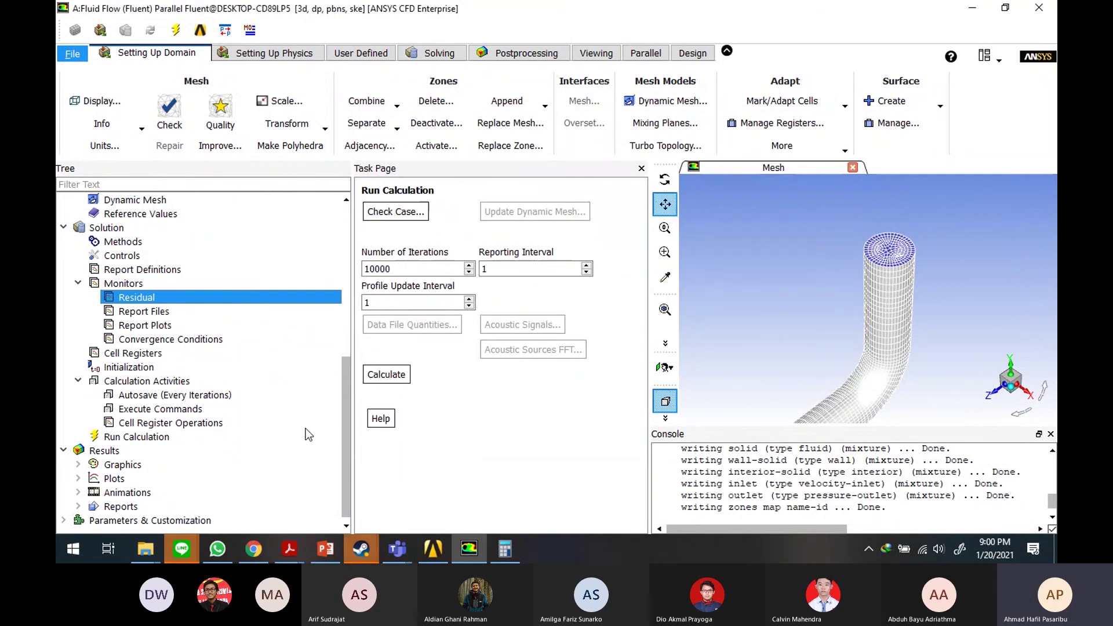
Step: Run the calculation, initializing the case first, and check the console output for convergence of the solution
left_click(204, 436)
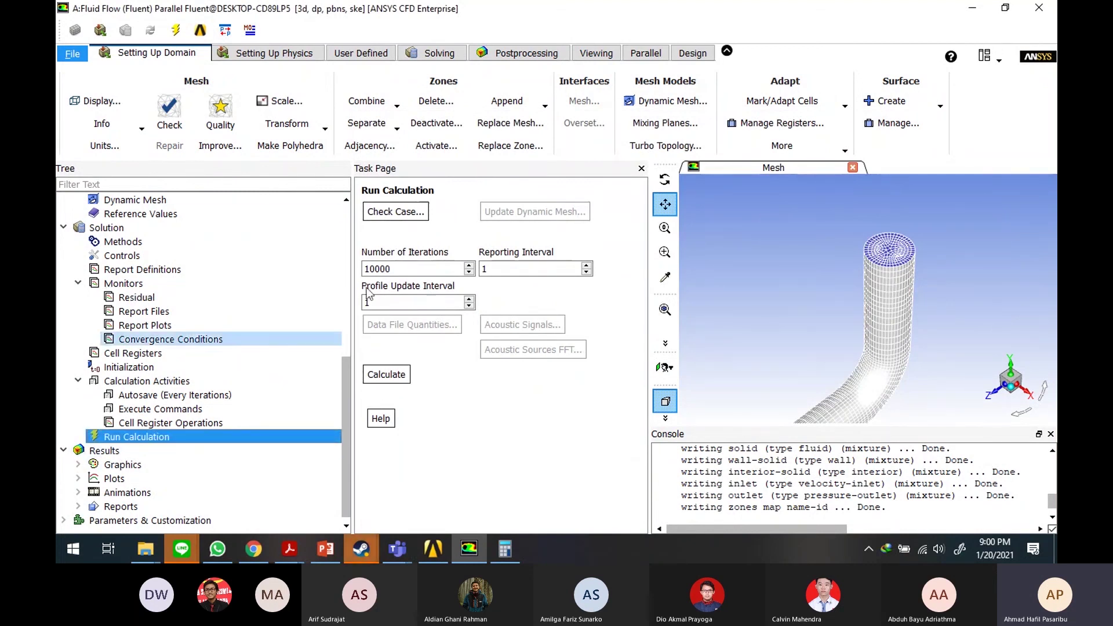
left_click(383, 375)
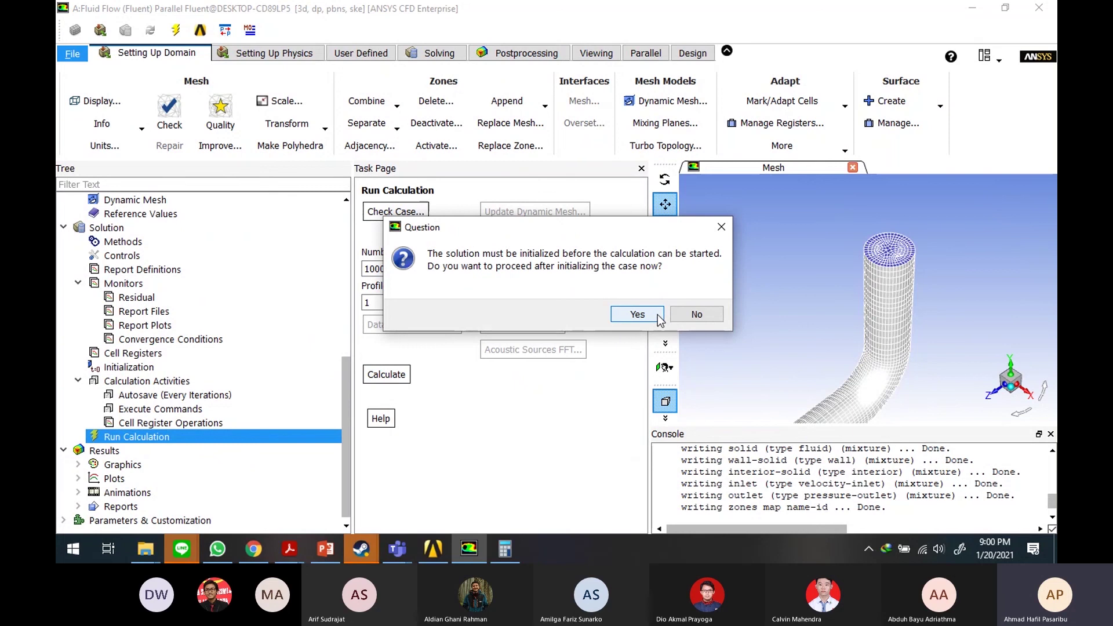
left_click(637, 315)
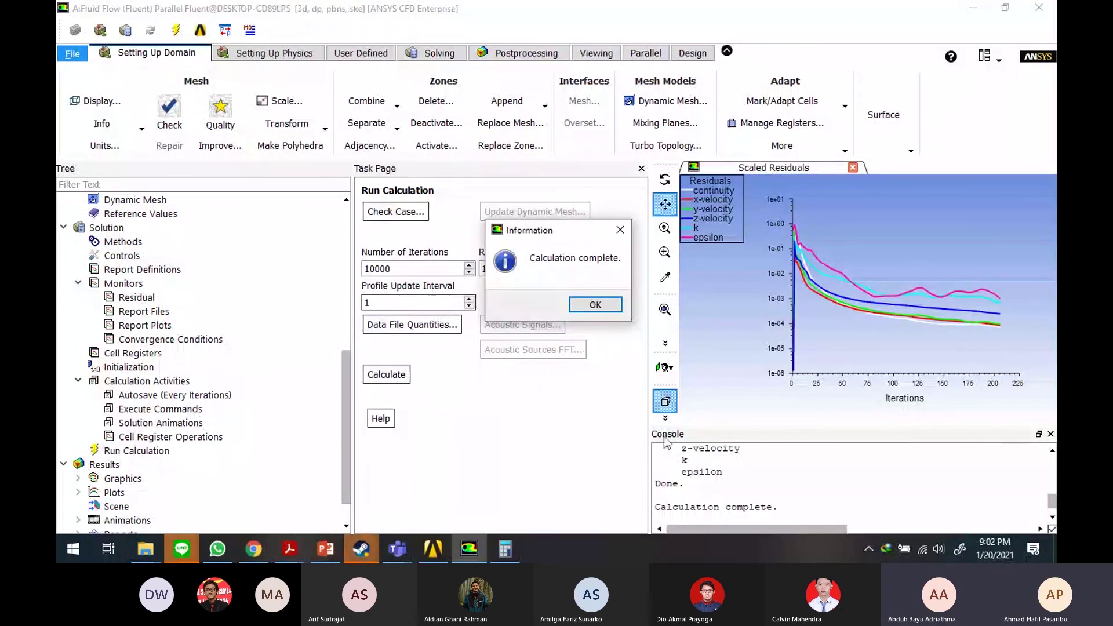
scroll(754, 487, "up", 4)
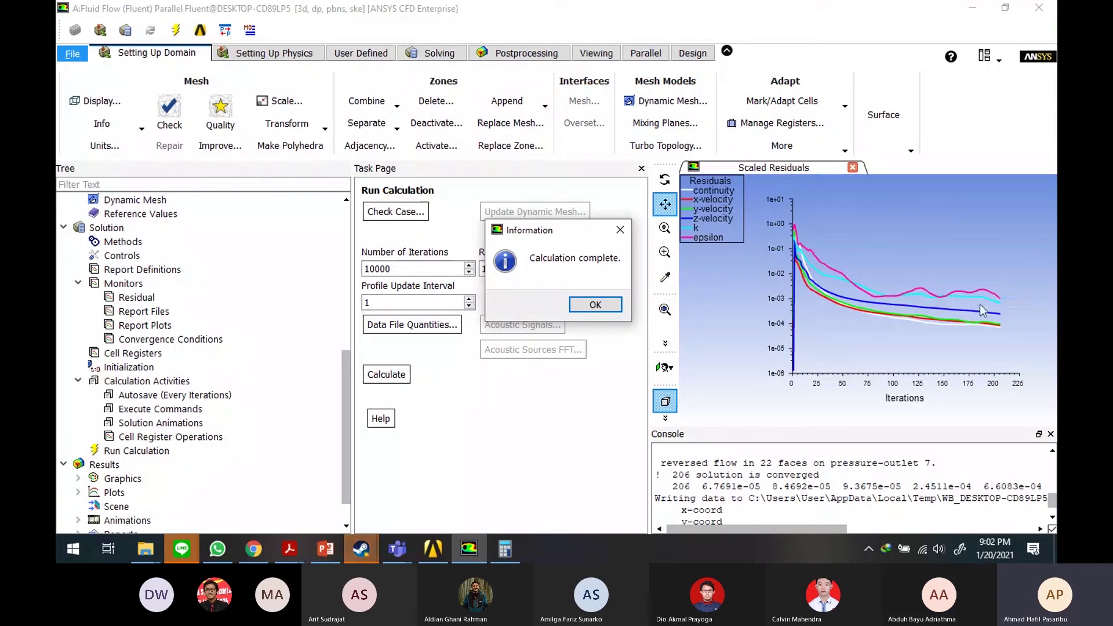
left_click(609, 312)
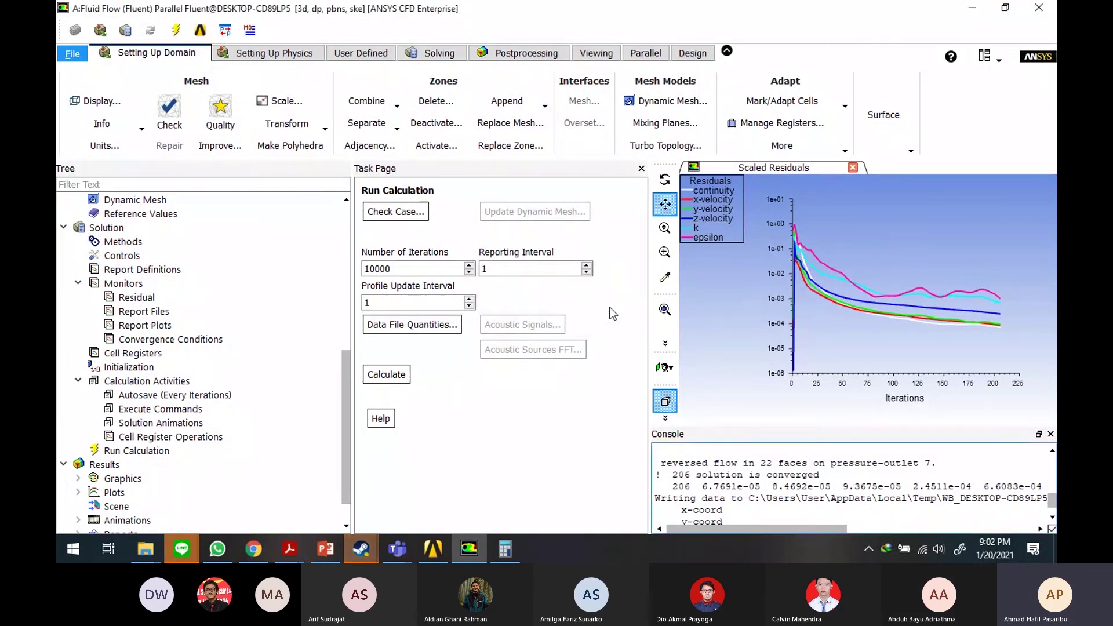
left_click_drag(824, 479, 692, 476)
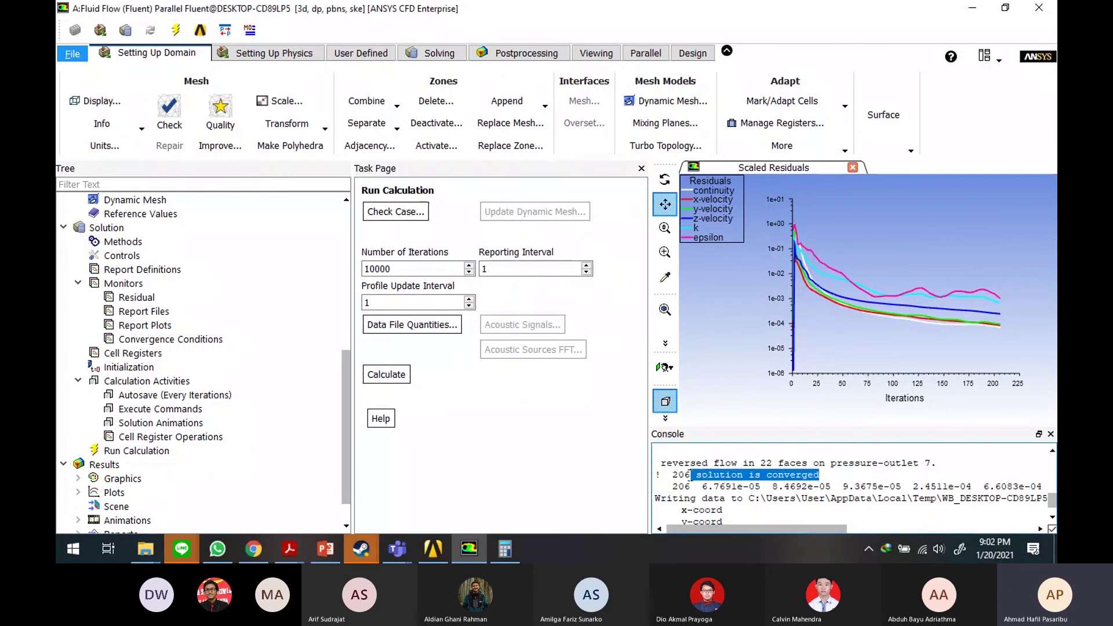
left_click(825, 473)
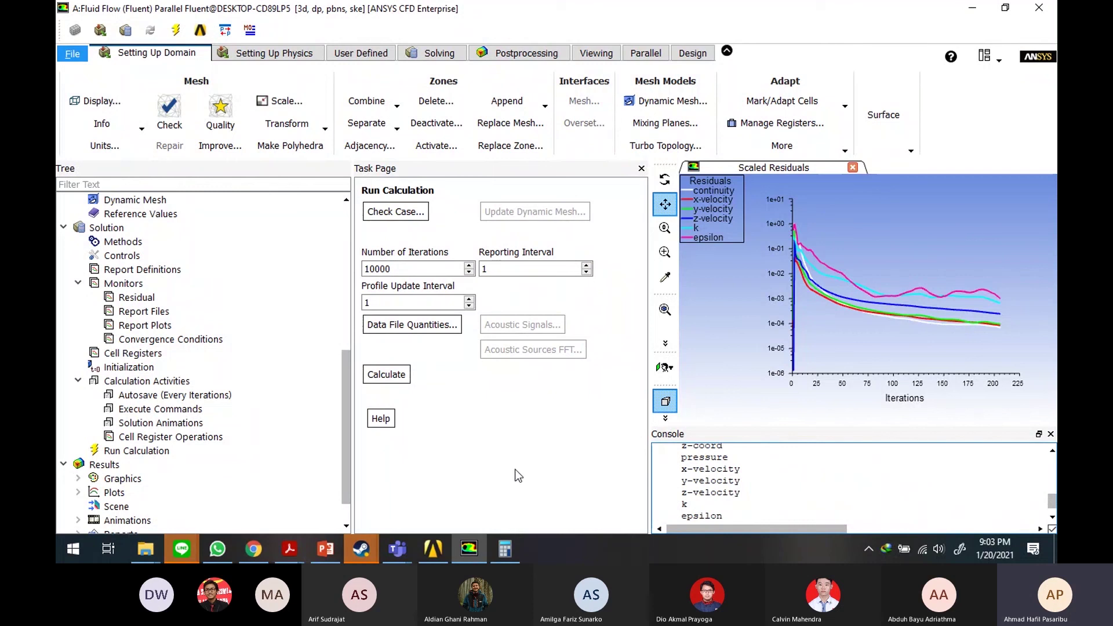
Step: Quit Fluent and open the Results of the Fluid Flow (Fluent) system from Workbench in CFD-Post
left_click(1039, 8)
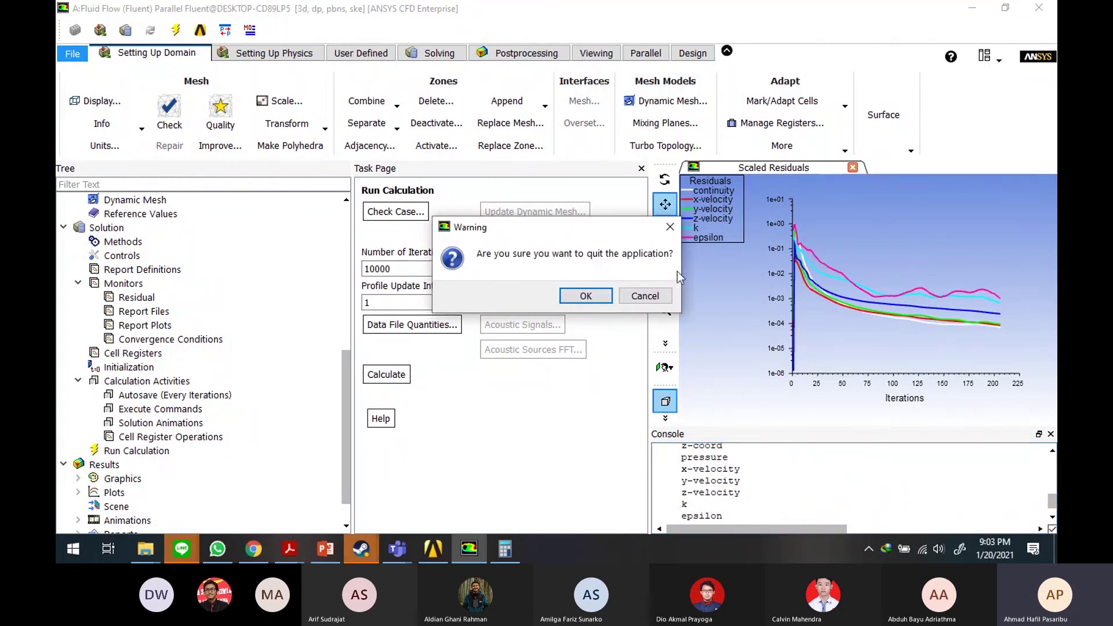
left_click(586, 296)
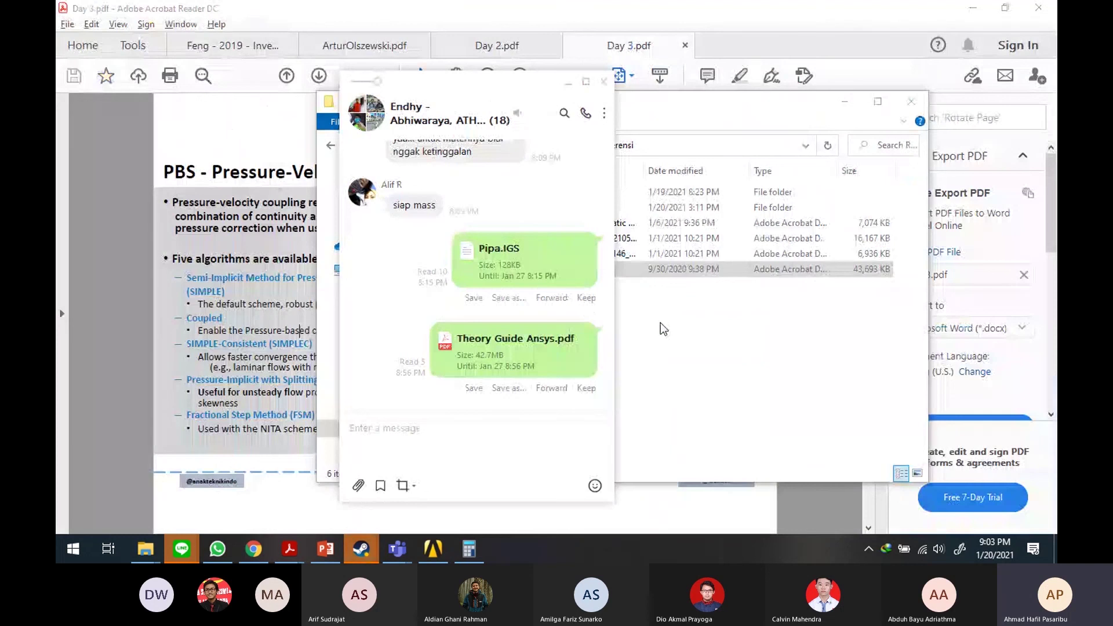
left_click(660, 323)
left_click(447, 549)
left_click(346, 217)
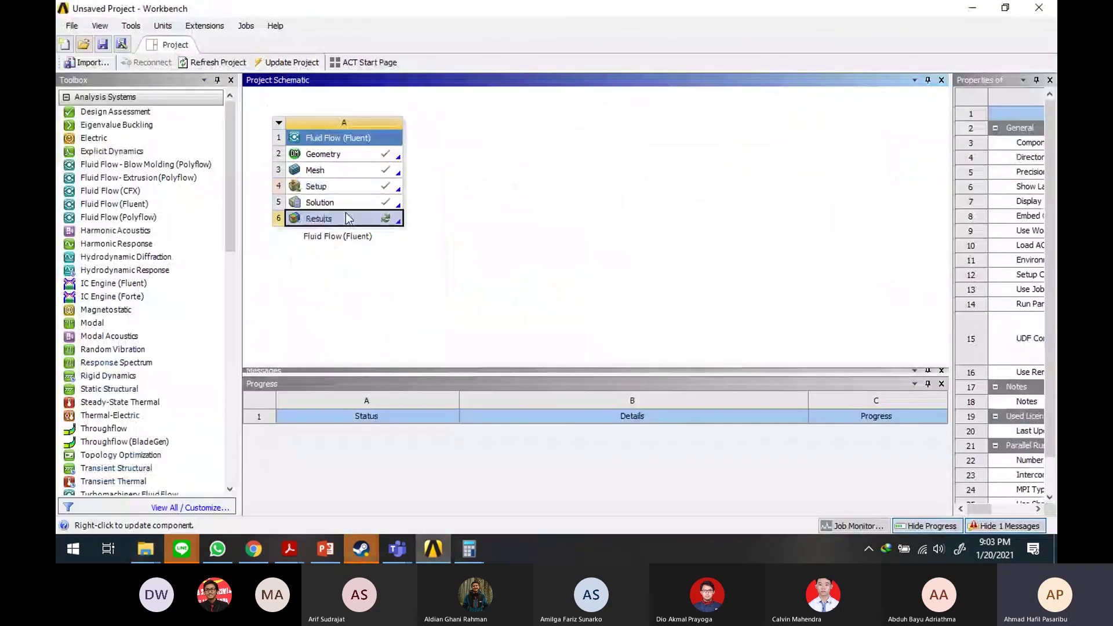
double_click(350, 220)
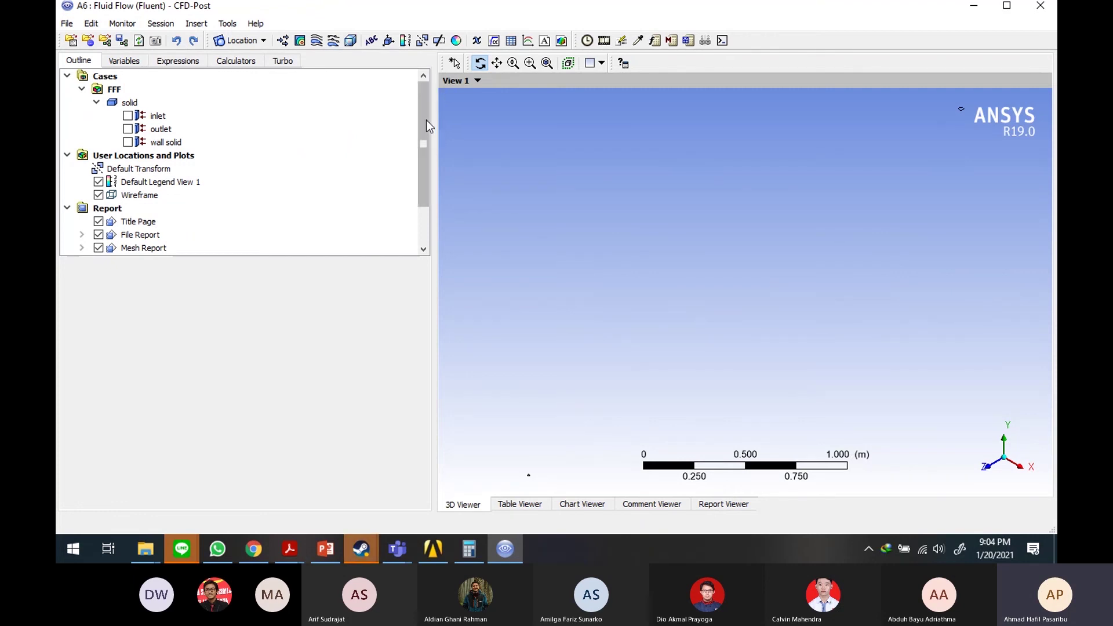
left_click(849, 329)
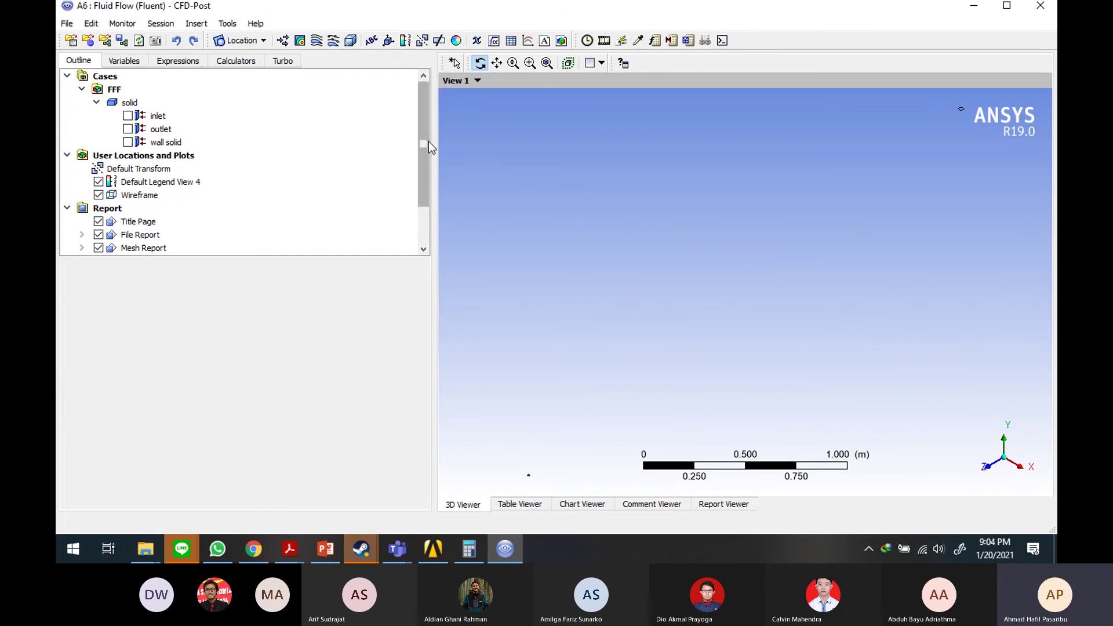
Step: Try showing the wall solid boundary in the 3D viewer
left_click_drag(429, 141, 423, 158)
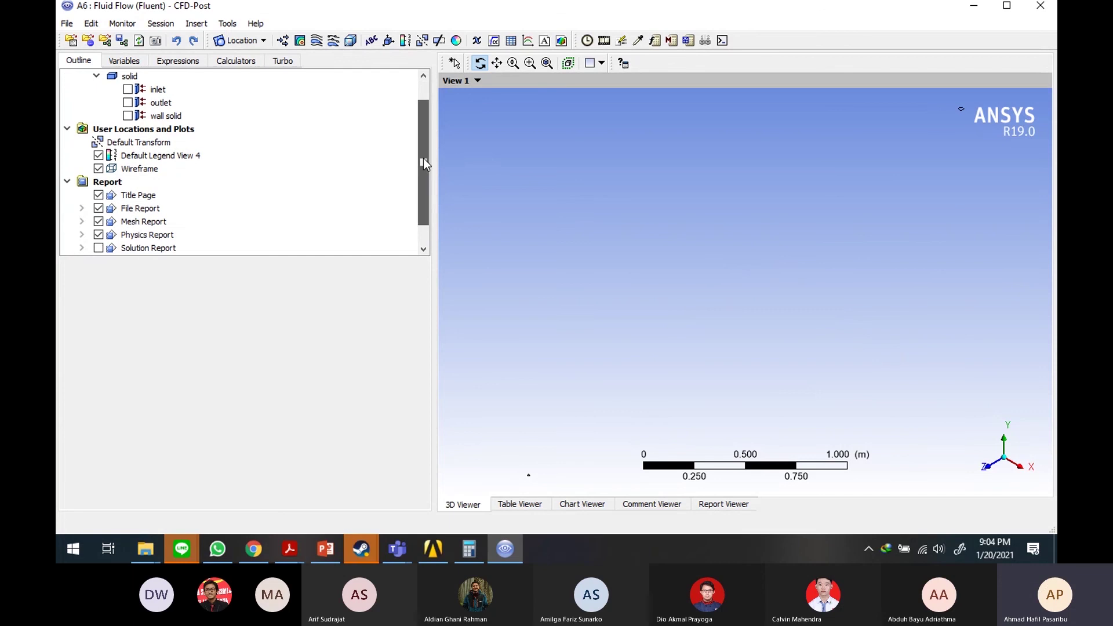
left_click(128, 116)
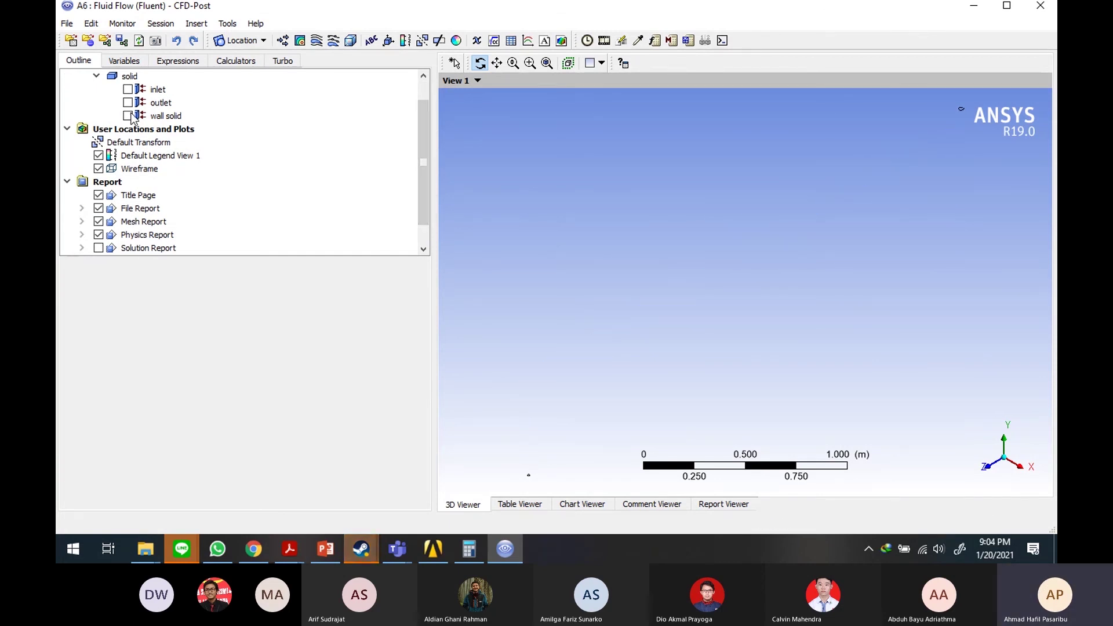
left_click(129, 116)
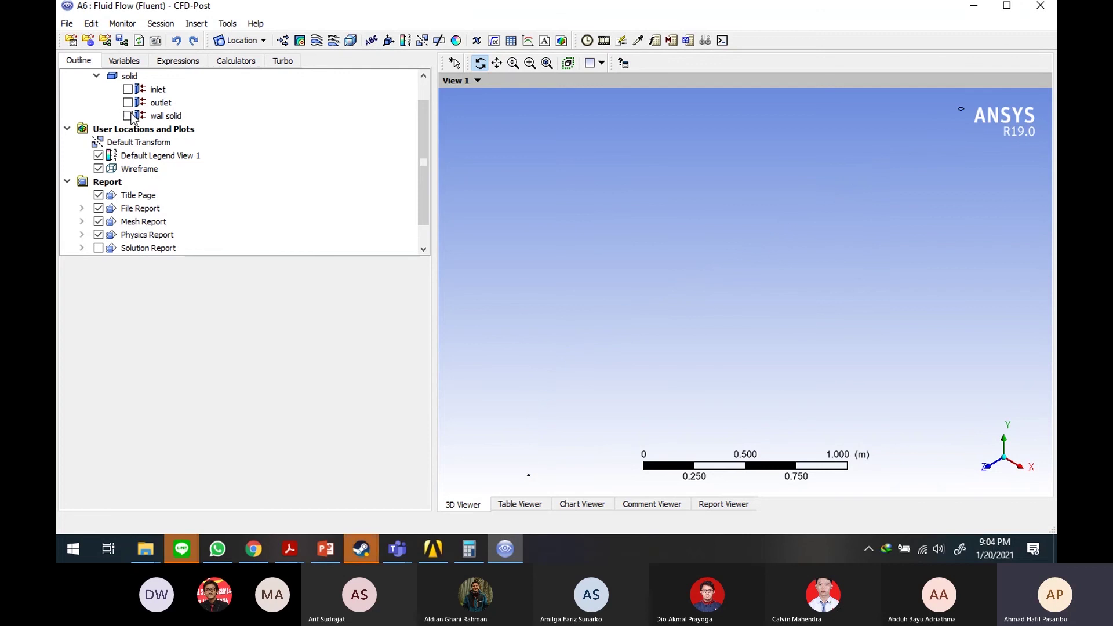
left_click(129, 116)
left_click(129, 116)
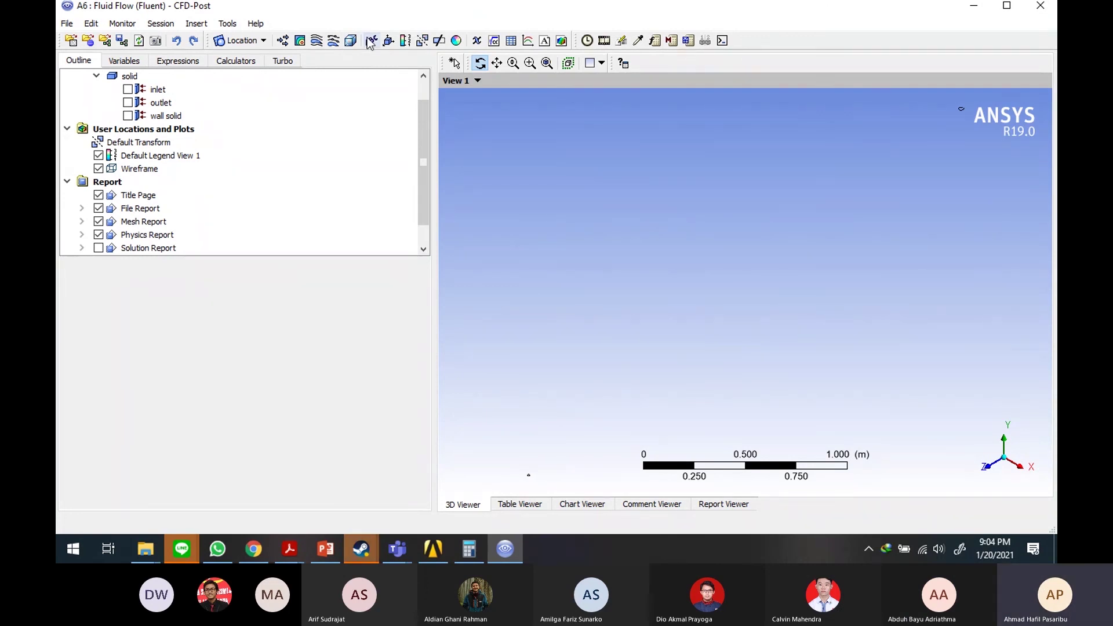
Step: Create a 3D velocity streamline plot over All Domains, starting from the inlet with 25 equally spaced points
left_click(319, 43)
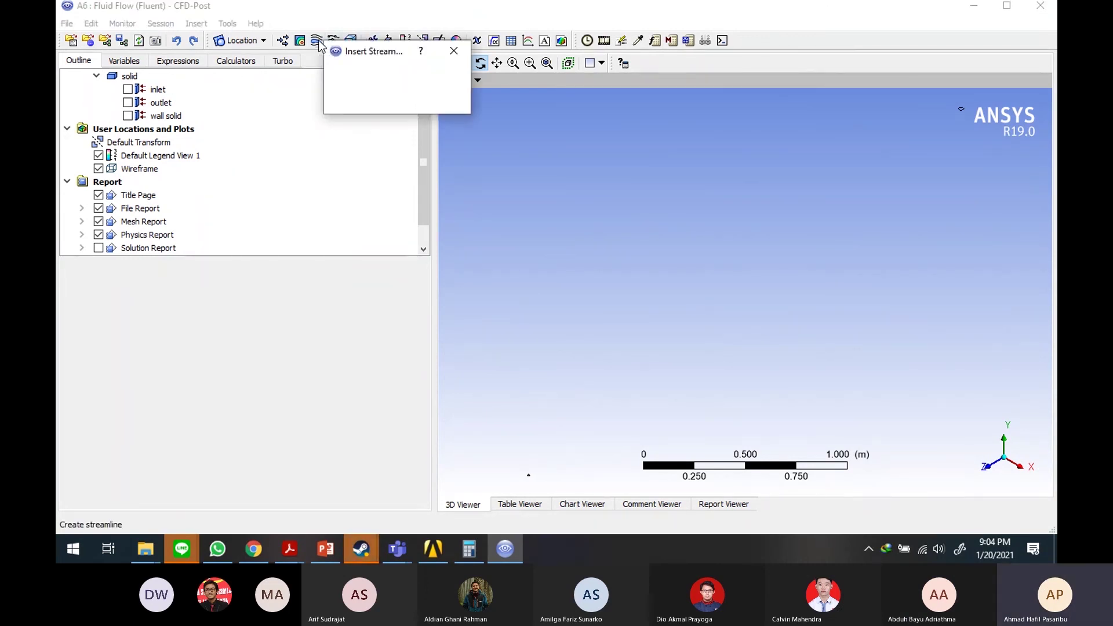
left_click(338, 103)
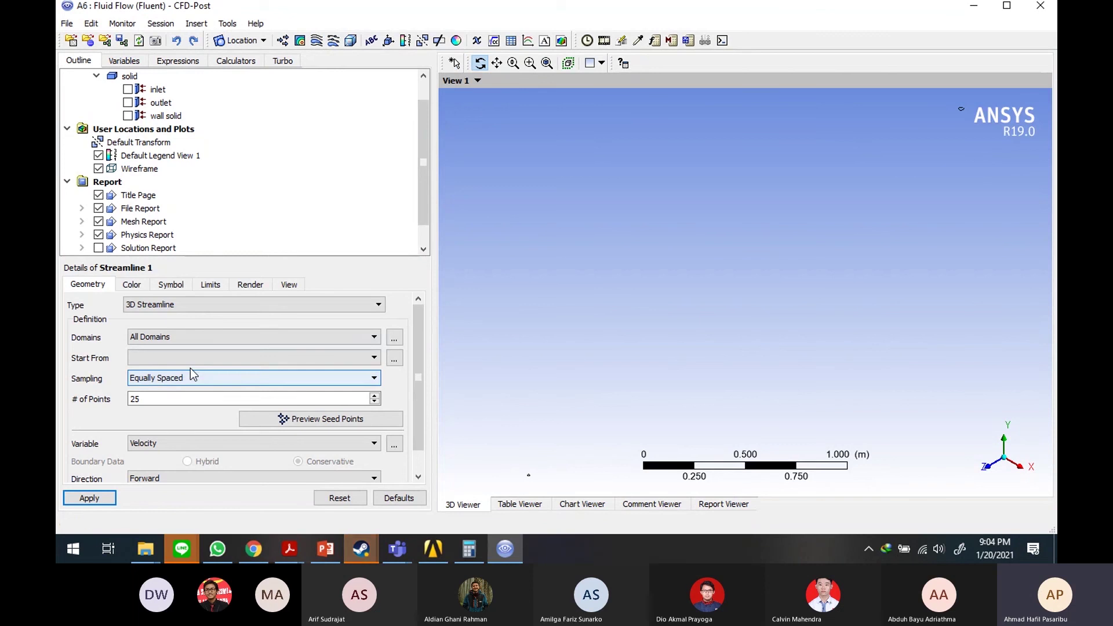
left_click(193, 358)
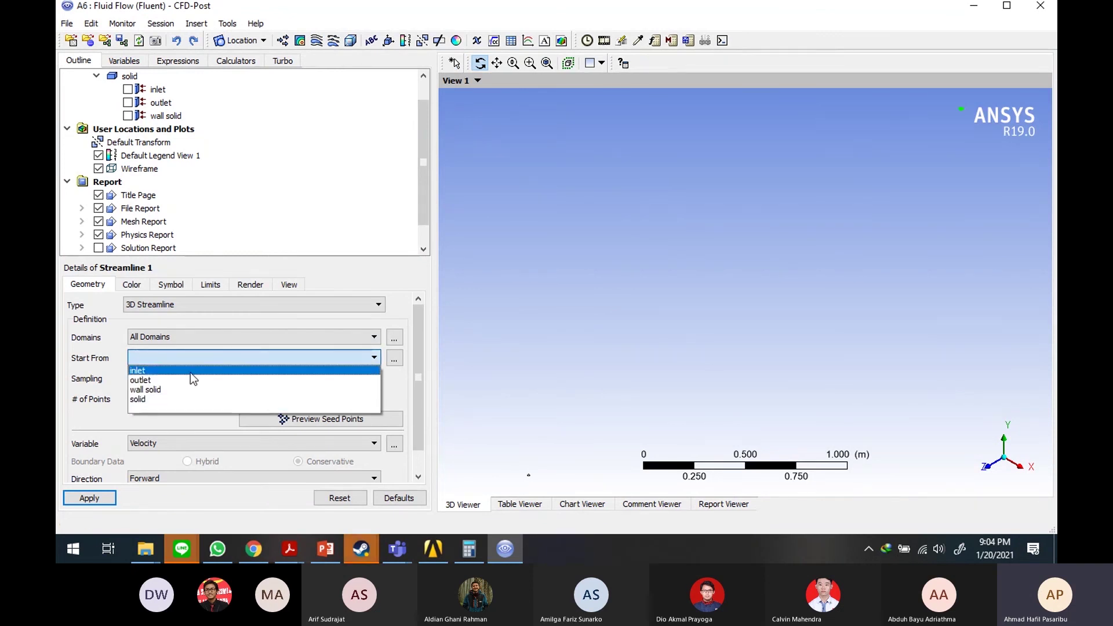
left_click(190, 372)
left_click(201, 340)
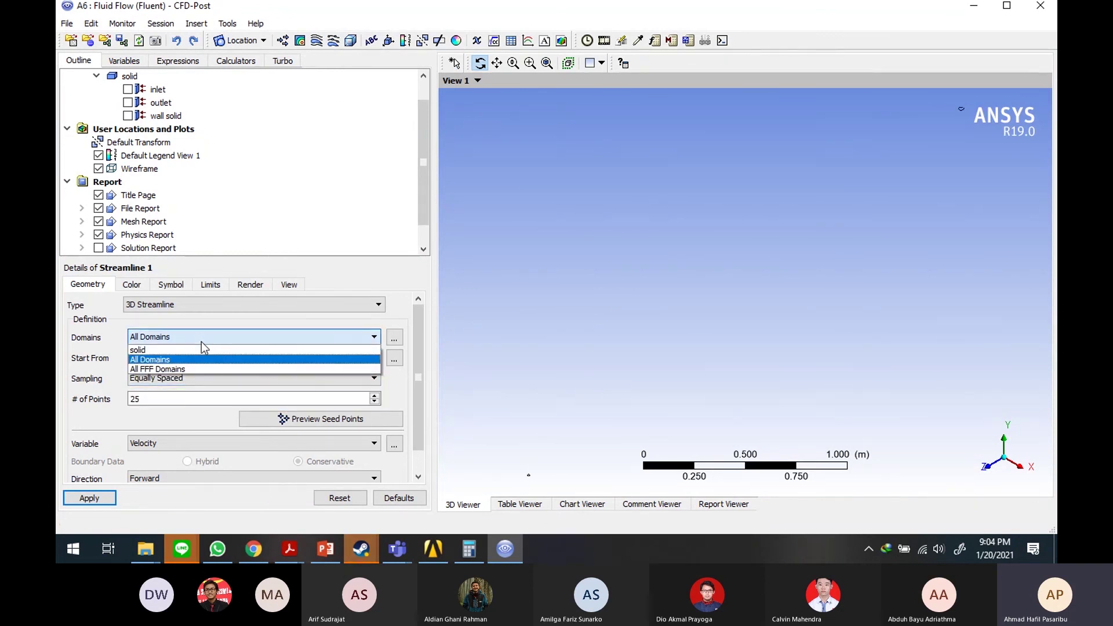
left_click(200, 342)
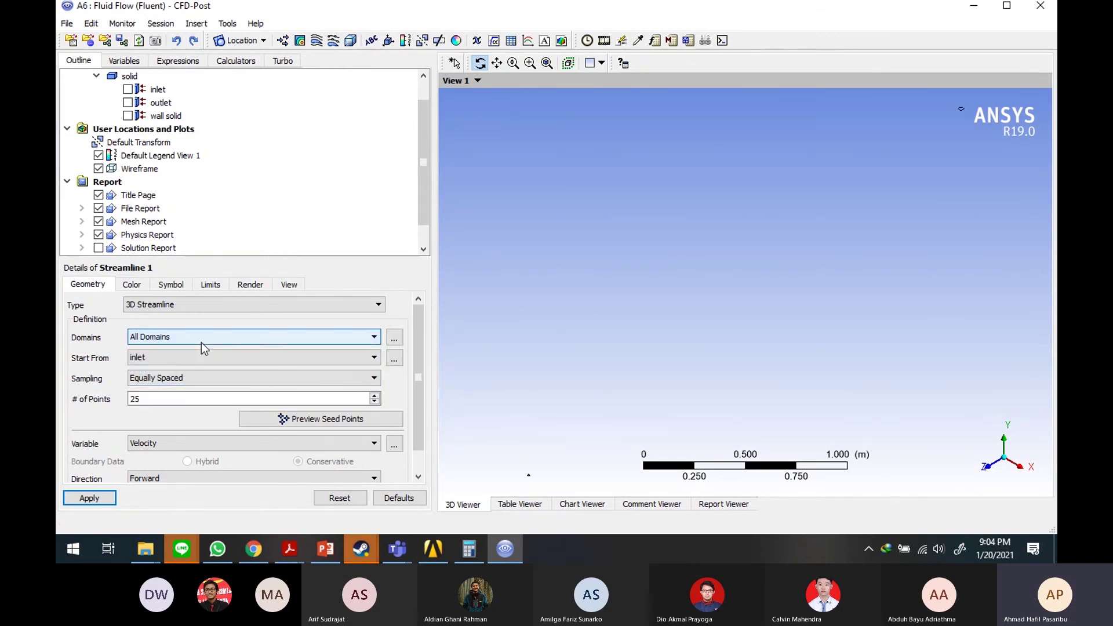
left_click(102, 497)
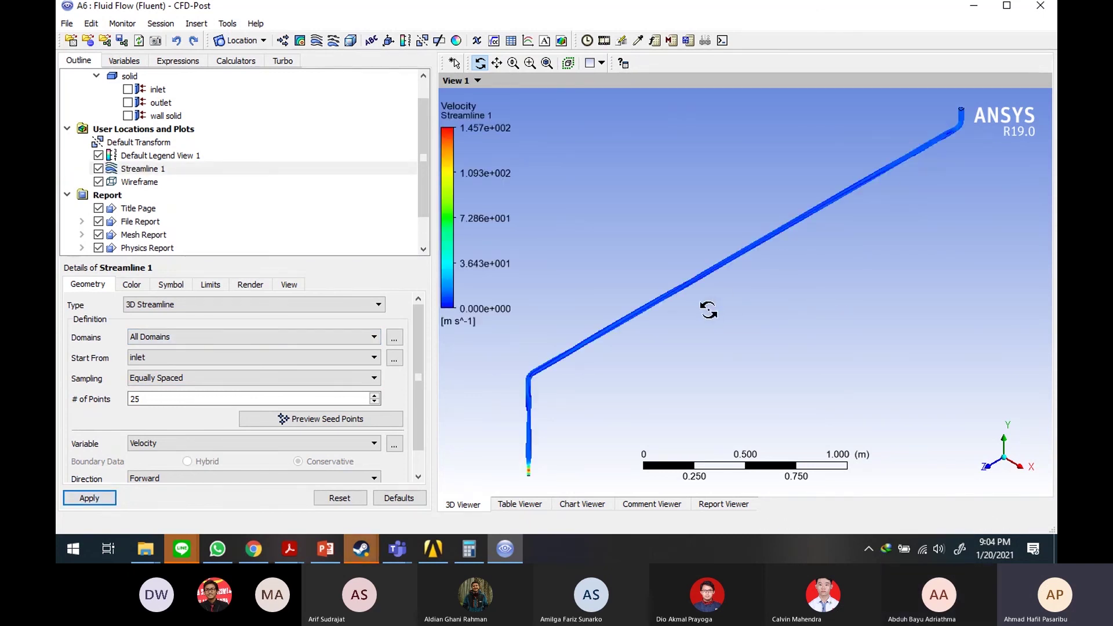
Step: Examine the velocity streamlines up close along the pipe, from the end opening through both bends
left_click_drag(708, 310, 782, 268)
left_click(496, 63)
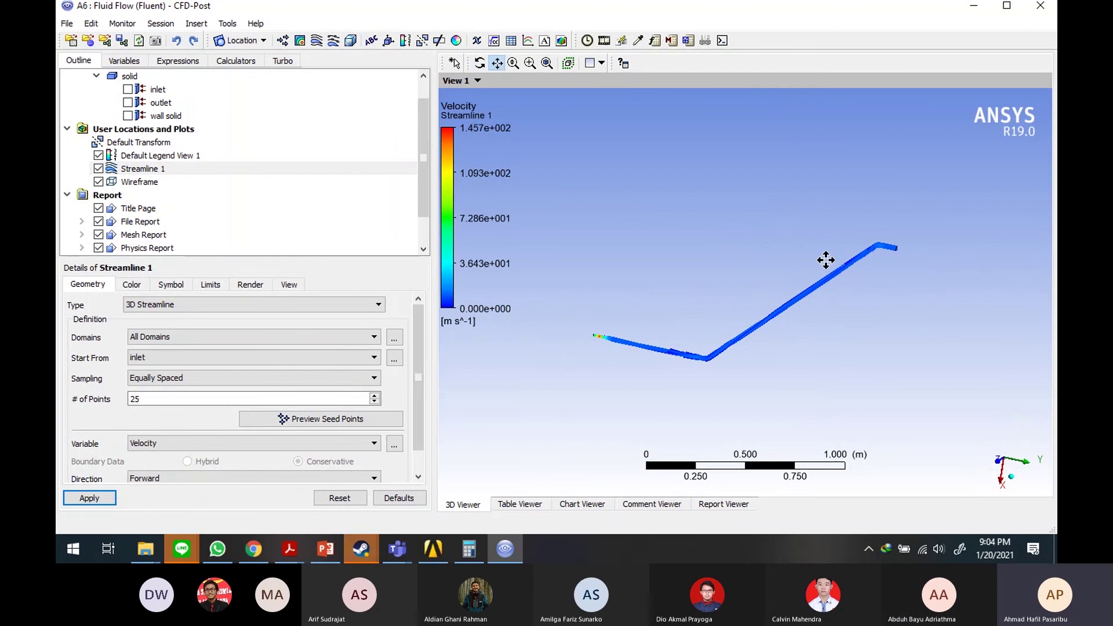
left_click_drag(876, 276, 810, 296)
scroll(839, 269, "up", 2)
scroll(841, 268, "up", 3)
left_click_drag(852, 266, 743, 322)
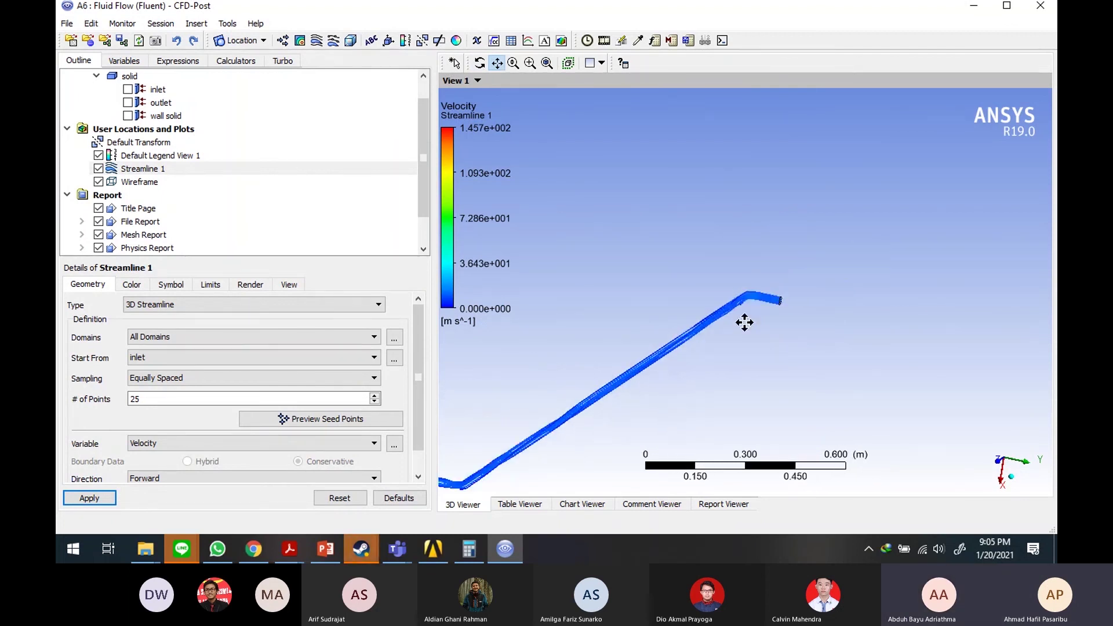
scroll(785, 310, "up", 4)
scroll(784, 310, "up", 10)
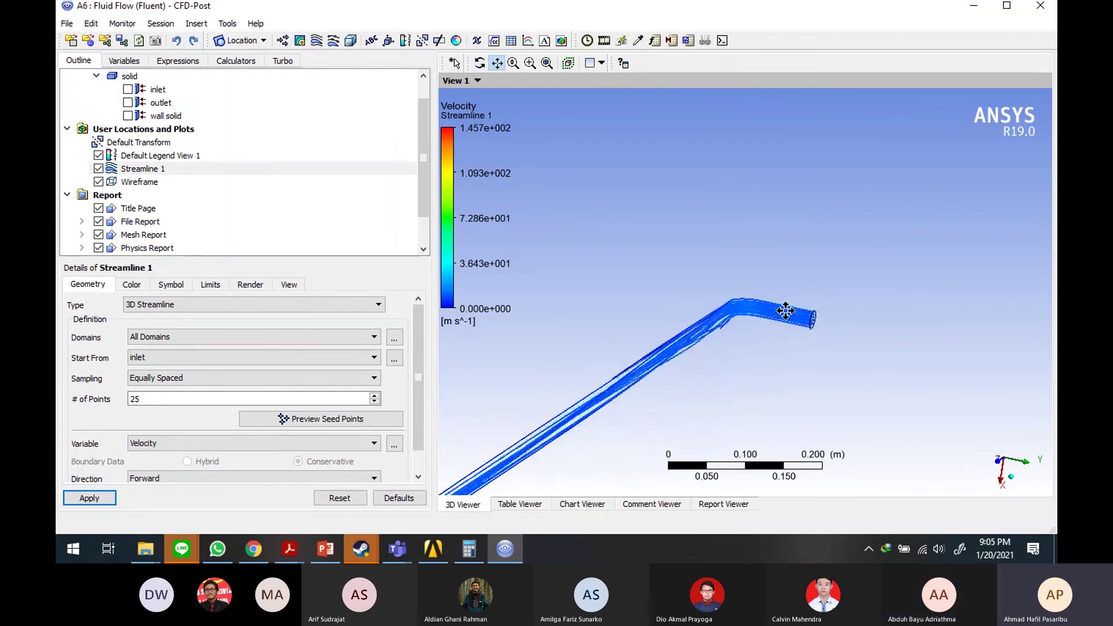
scroll(782, 311, "up", 1)
left_click_drag(805, 331, 833, 293)
scroll(789, 356, "up", 1)
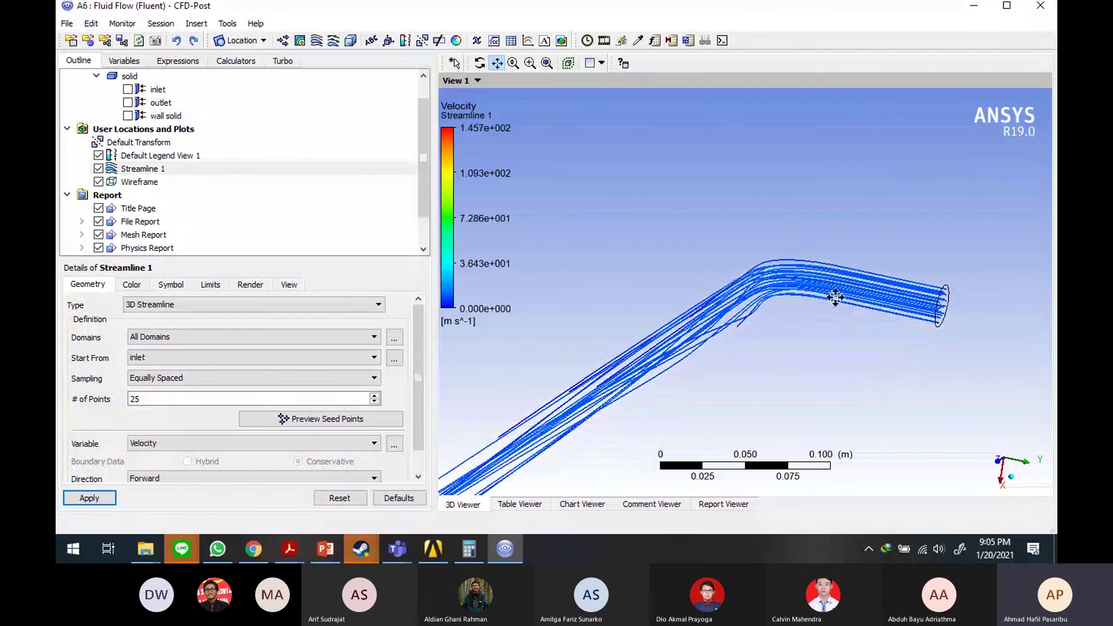
scroll(699, 352, "down", 2)
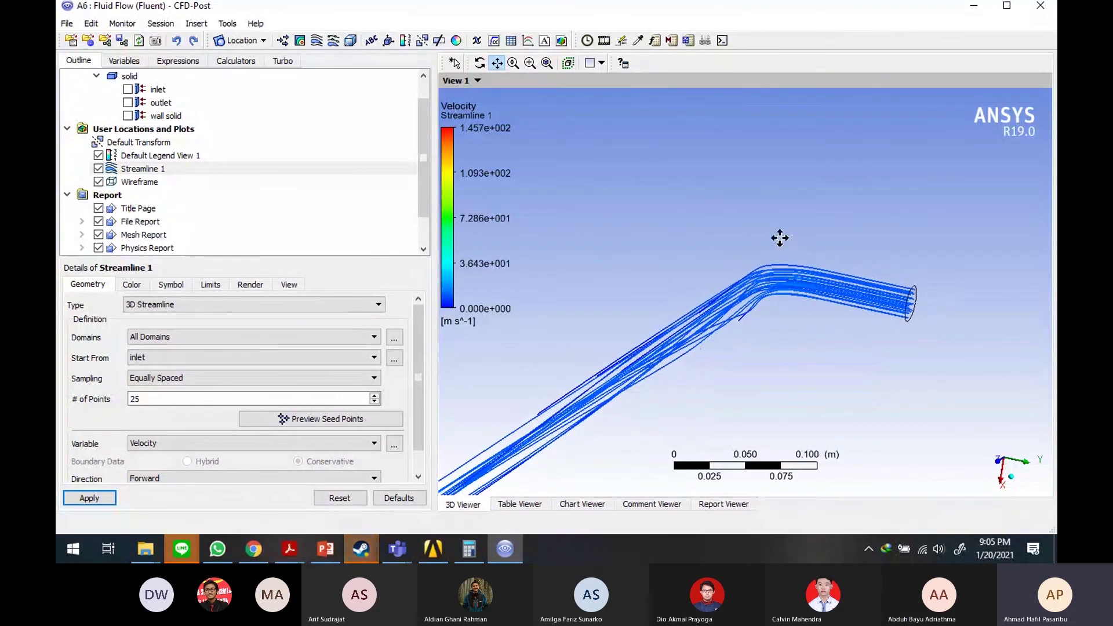
scroll(738, 315, "down", 4)
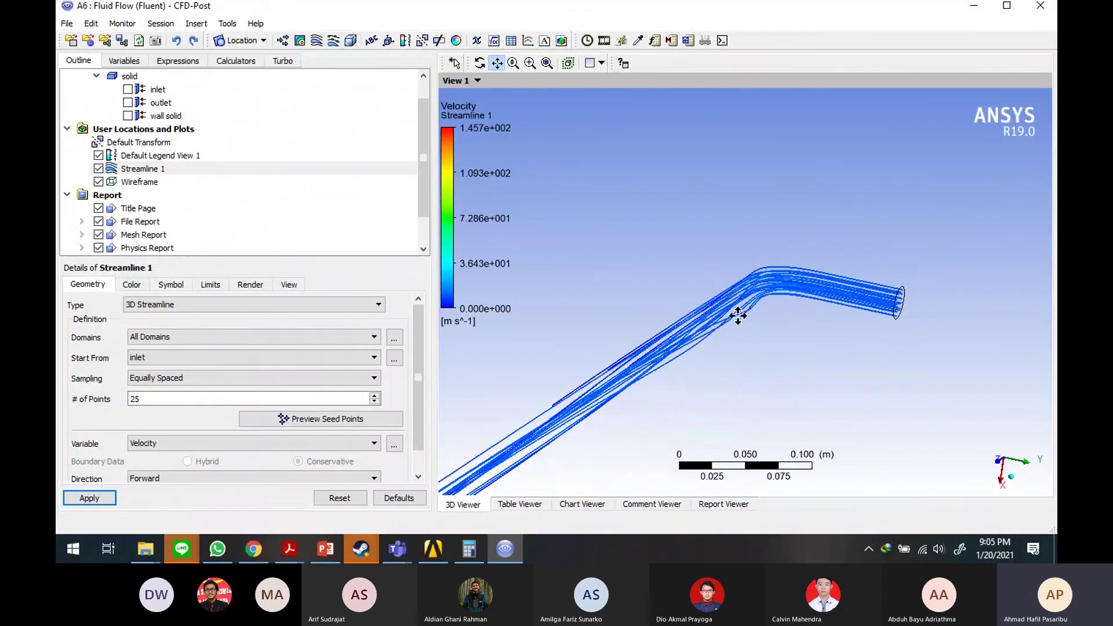
left_click_drag(709, 323, 957, 178)
left_click_drag(722, 415, 999, 99)
left_click_drag(642, 262, 1054, 192)
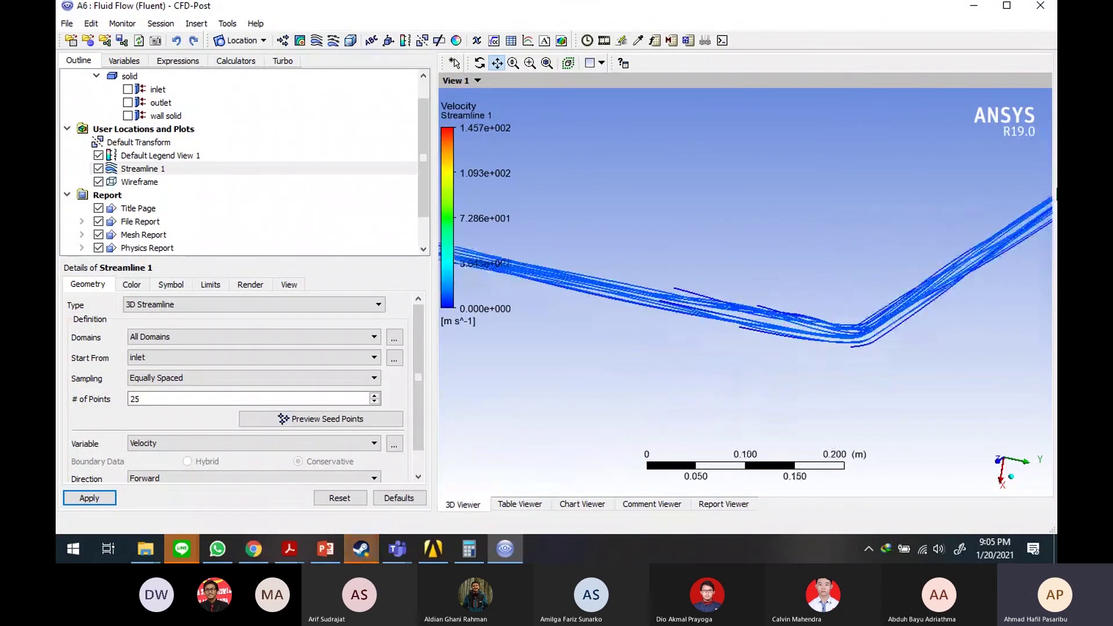
Step: Examine the velocity streamlines up close at the pipe's narrow open end and where the flow widens downstream
mouse_move(756, 289)
left_mouse_down()
mouse_move(797, 329)
mouse_move(981, 407)
mouse_move(1055, 408)
left_mouse_up()
scroll(634, 355, "down", 1)
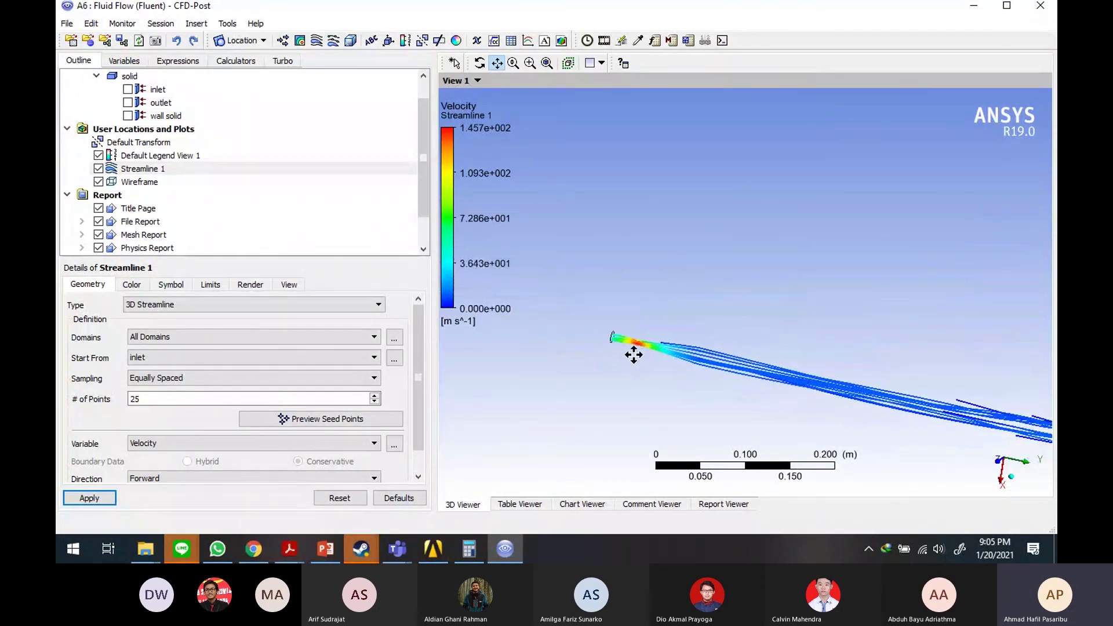
scroll(638, 350, "up", 3)
left_click_drag(642, 333, 783, 292)
scroll(744, 338, "up", 4)
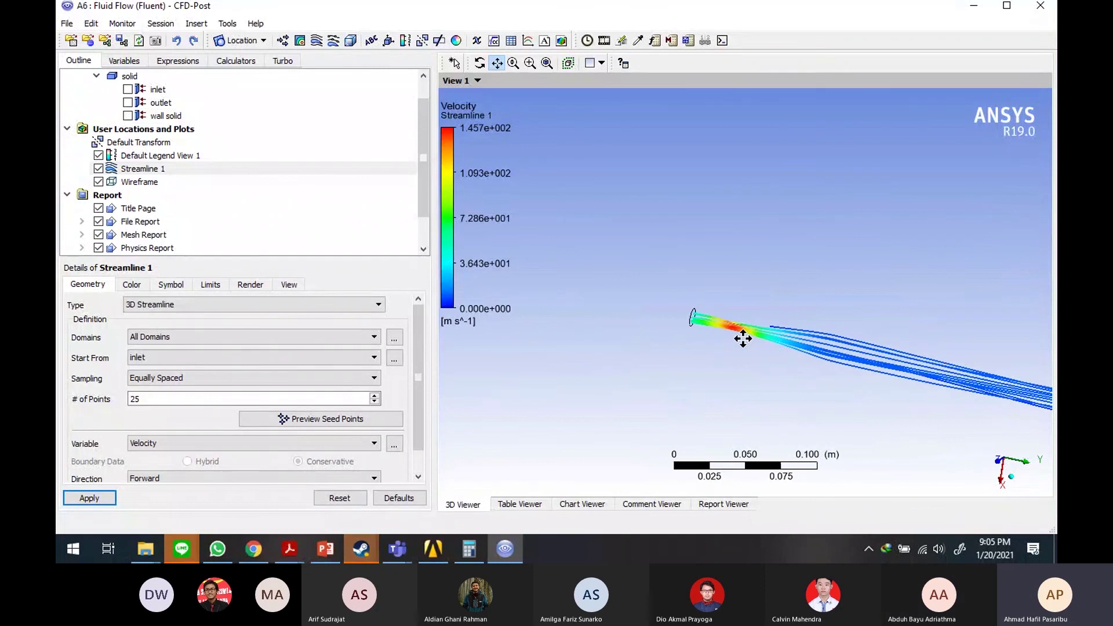
scroll(750, 339, "up", 2)
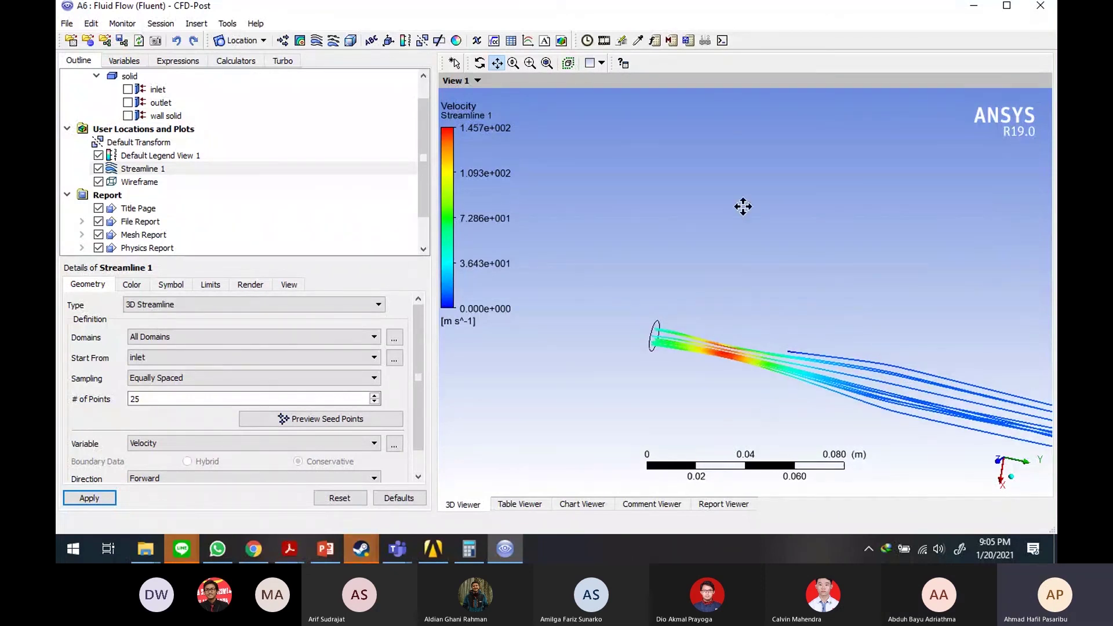
left_click_drag(850, 310, 827, 258)
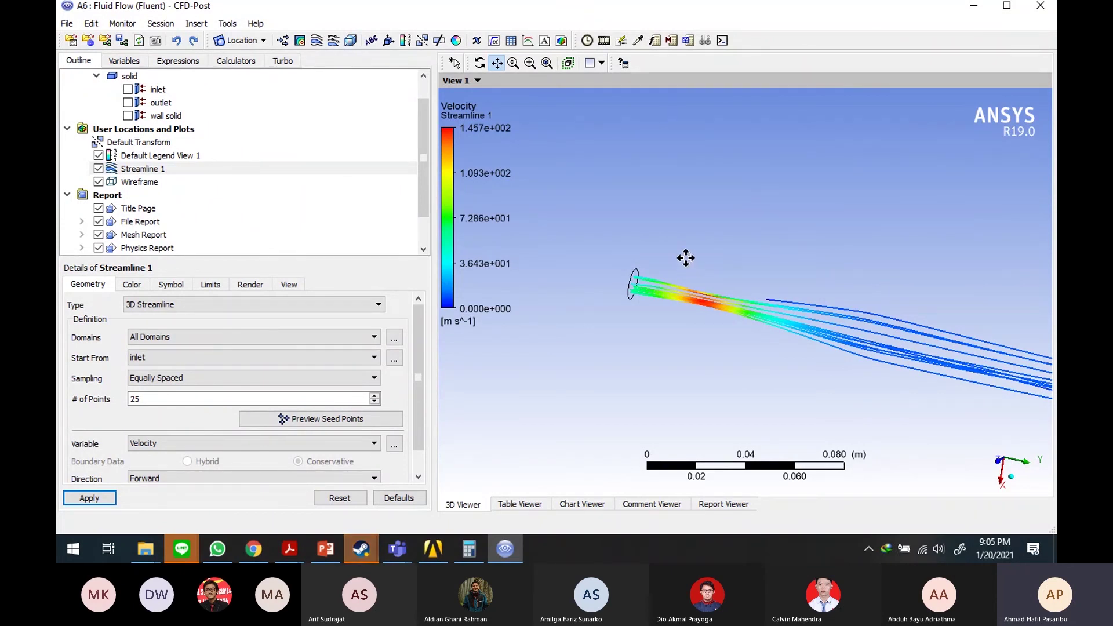
left_click_drag(686, 260, 641, 231)
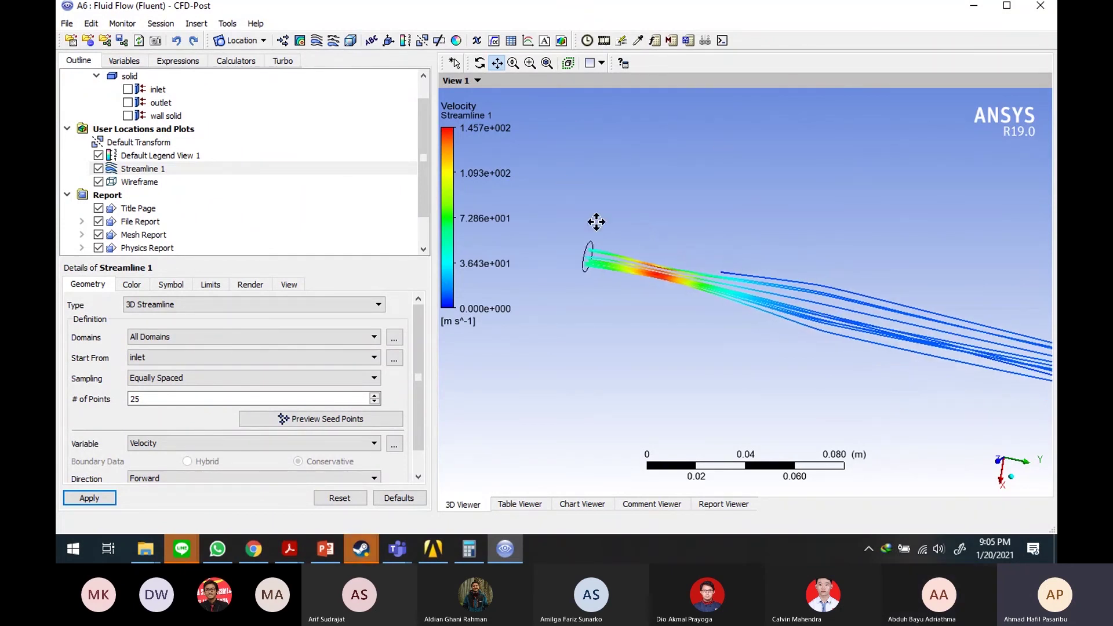
scroll(722, 269, "down", 1)
scroll(722, 269, "down", 1)
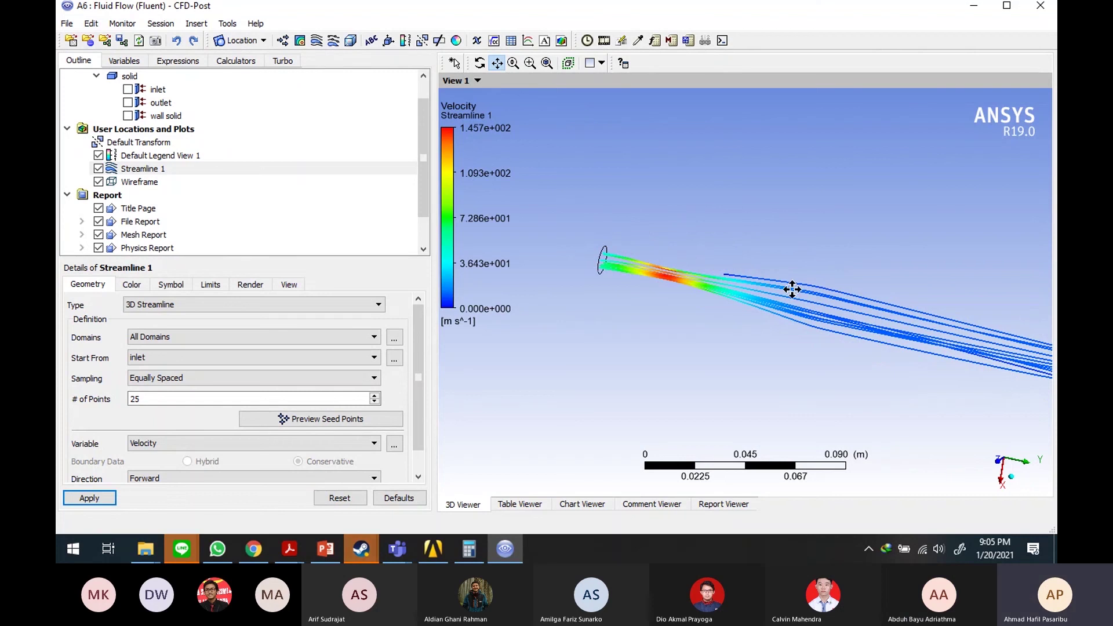
scroll(831, 314, "down", 1)
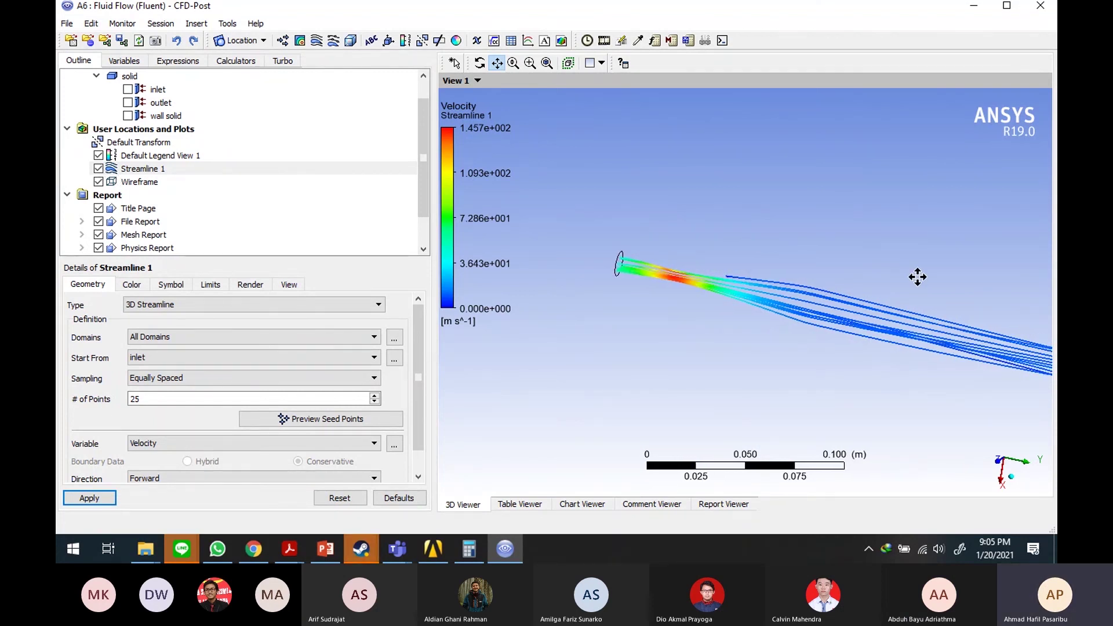
left_click_drag(917, 276, 818, 189)
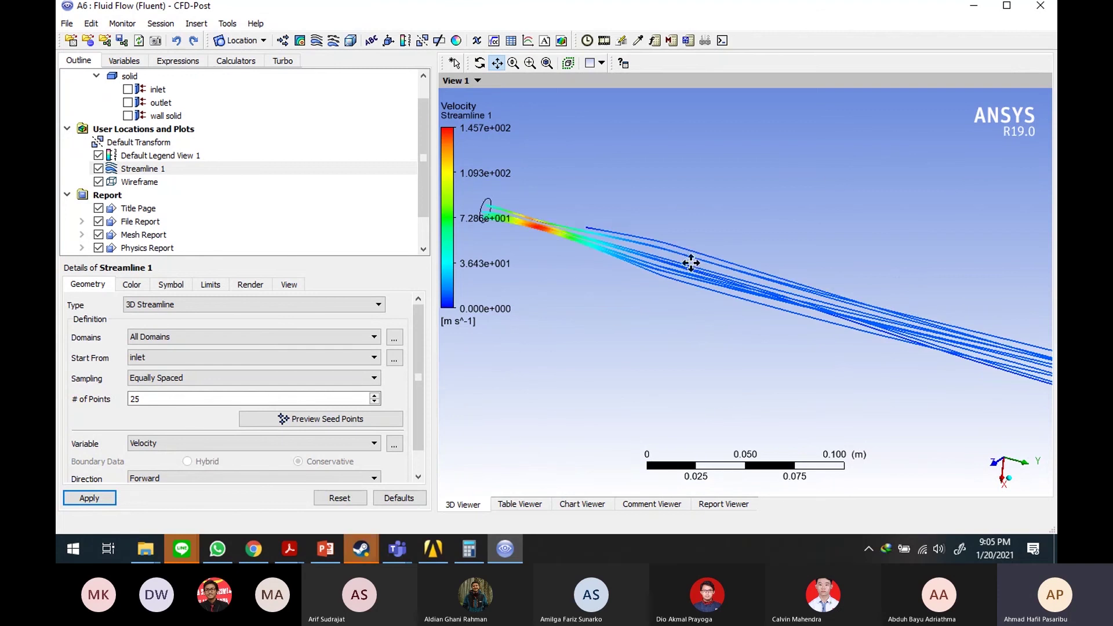
scroll(676, 259, "down", 2)
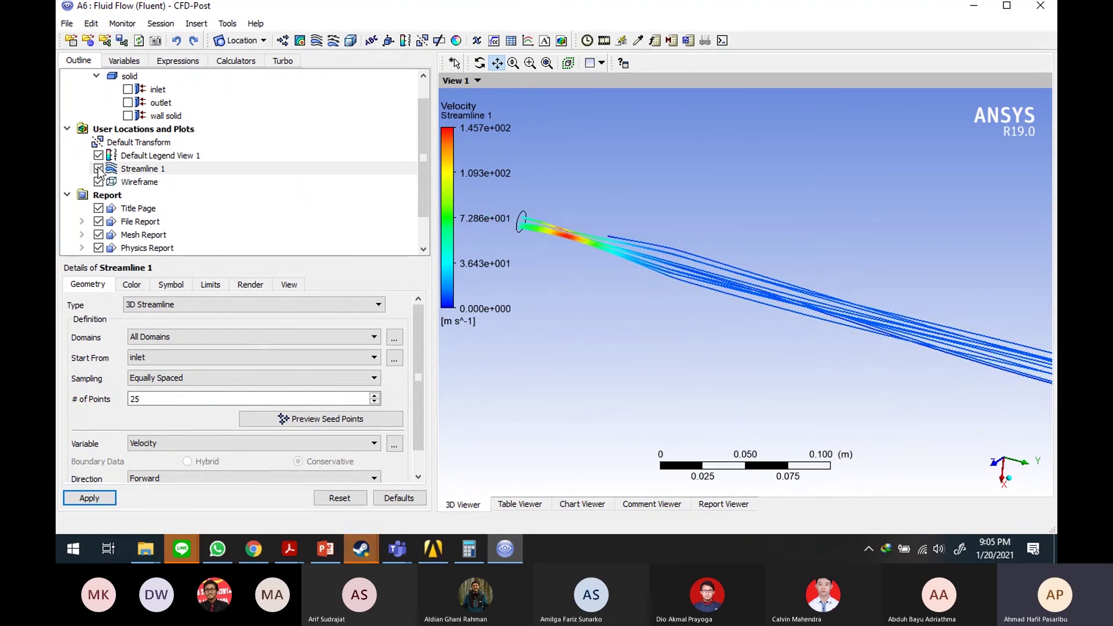
Step: Insert a plane location with the name Plane 1
left_click(237, 40)
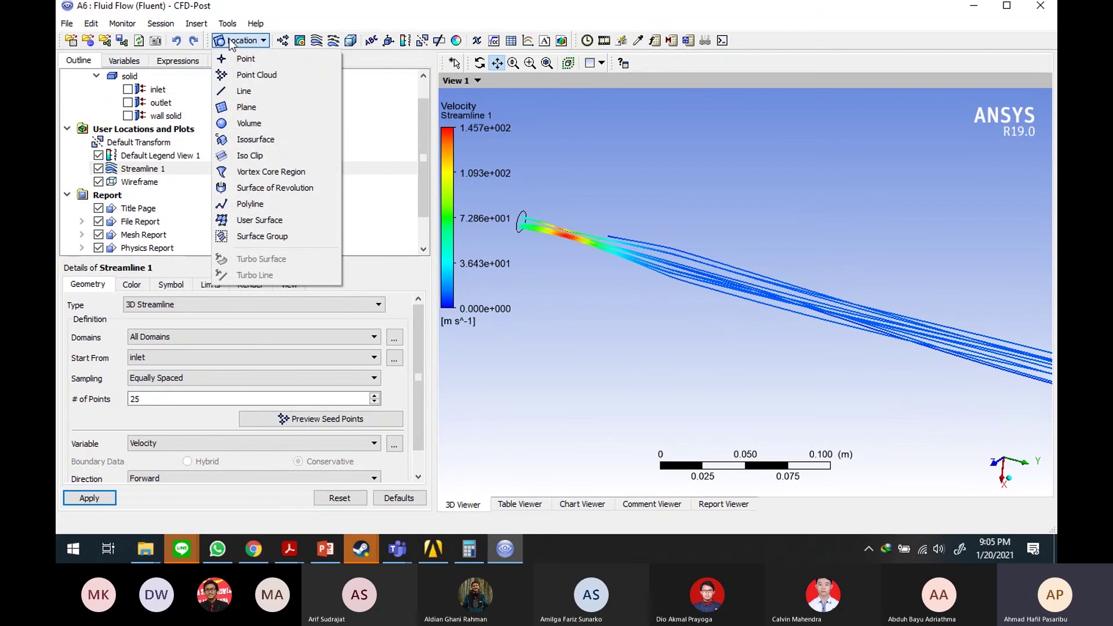
left_click(243, 106)
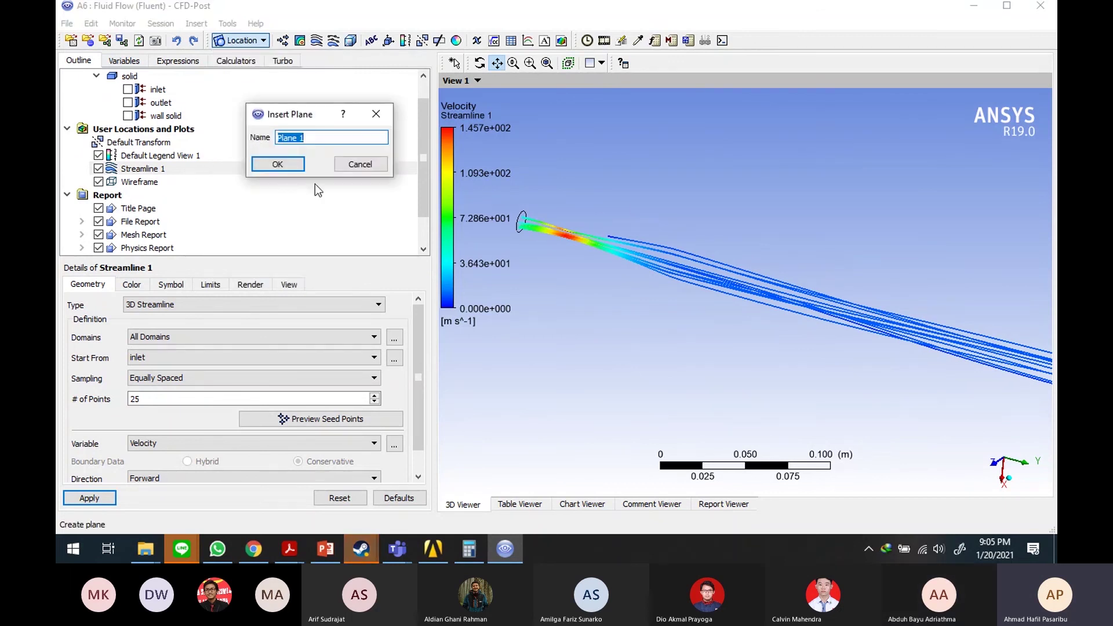
left_click(290, 166)
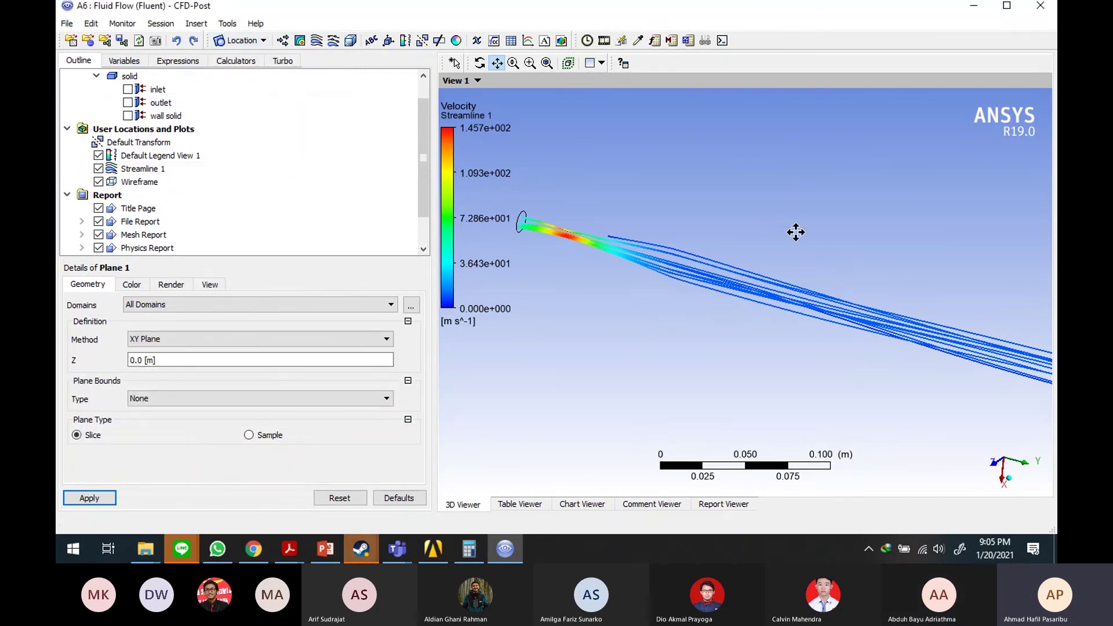
middle_click_drag(801, 252, 791, 251)
scroll(791, 251, "up", 2)
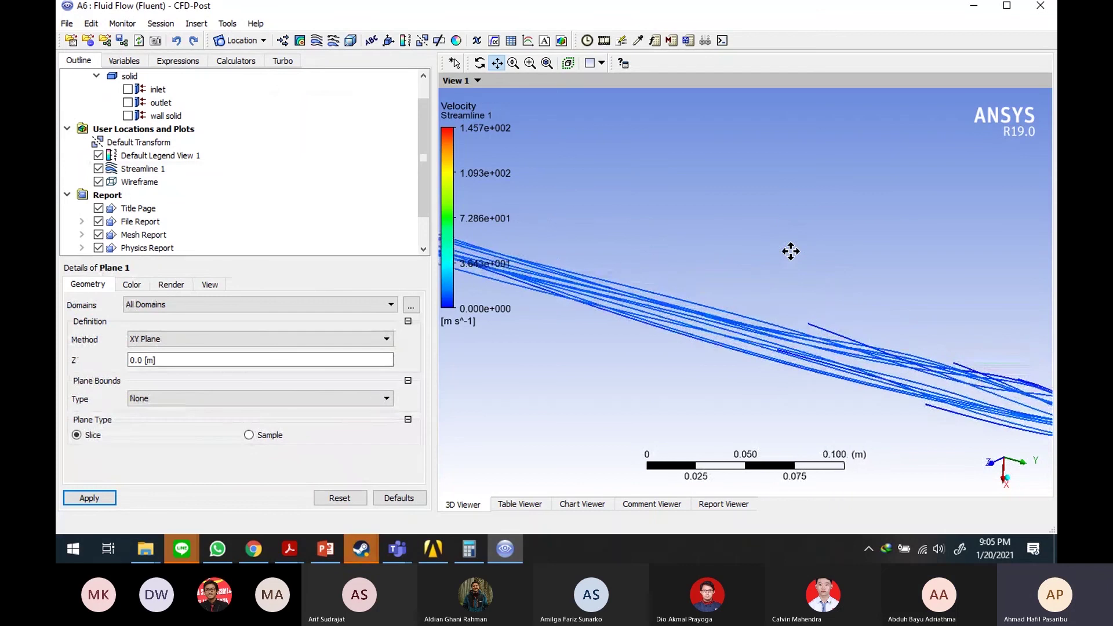
scroll(791, 251, "down", 3)
scroll(791, 251, "down", 3)
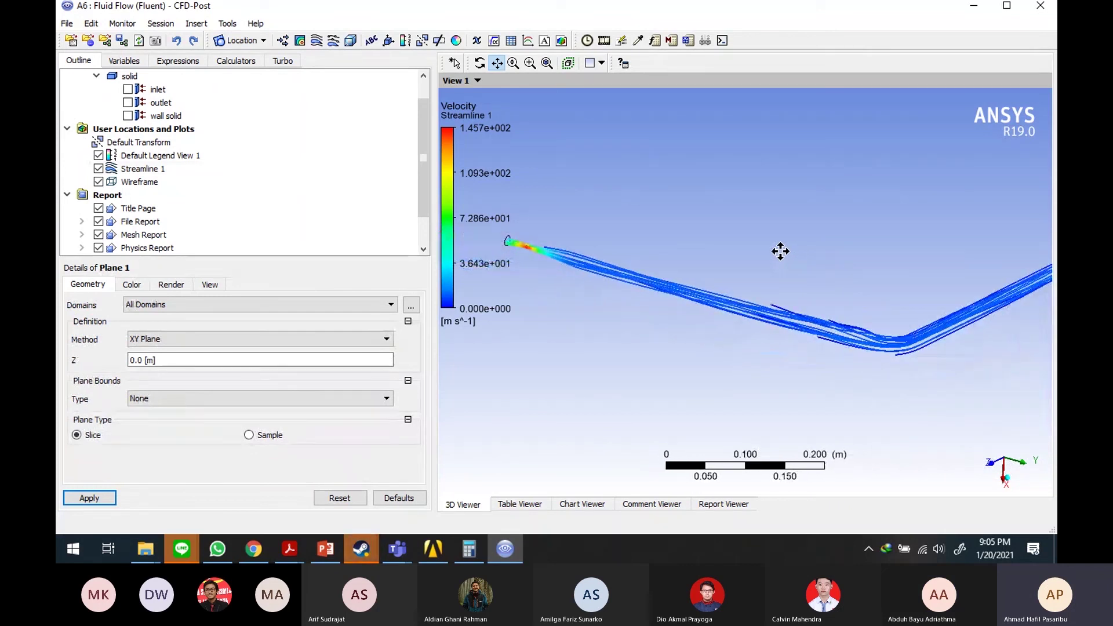
Step: Define Plane 1 as a YZ plane slice at X = 0.0009144 m and apply it
left_click(246, 345)
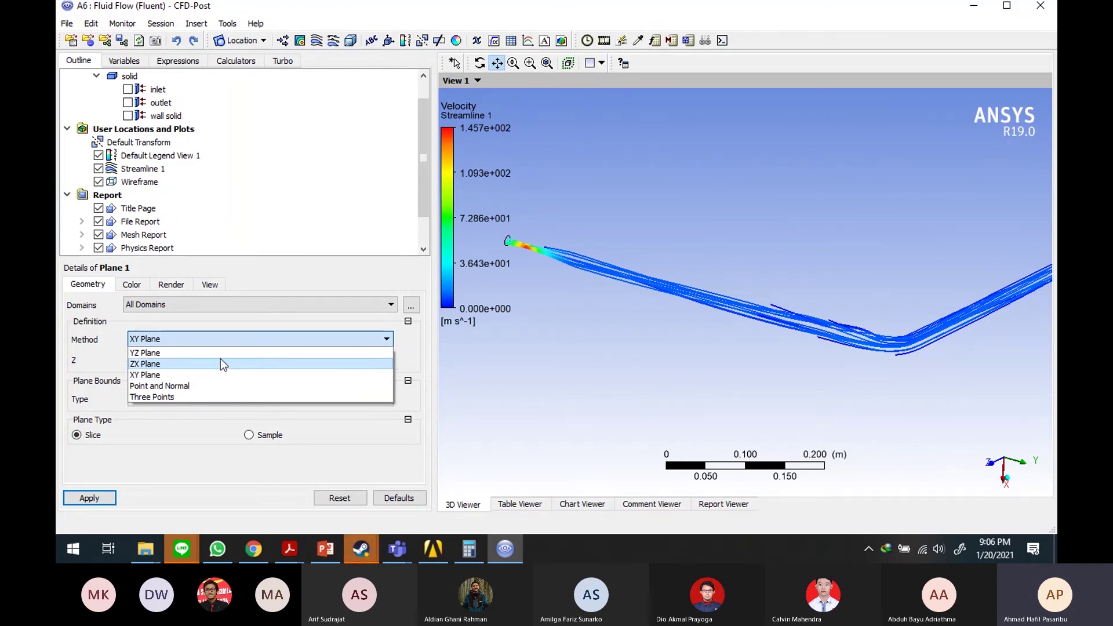
left_click(220, 354)
left_click(204, 360)
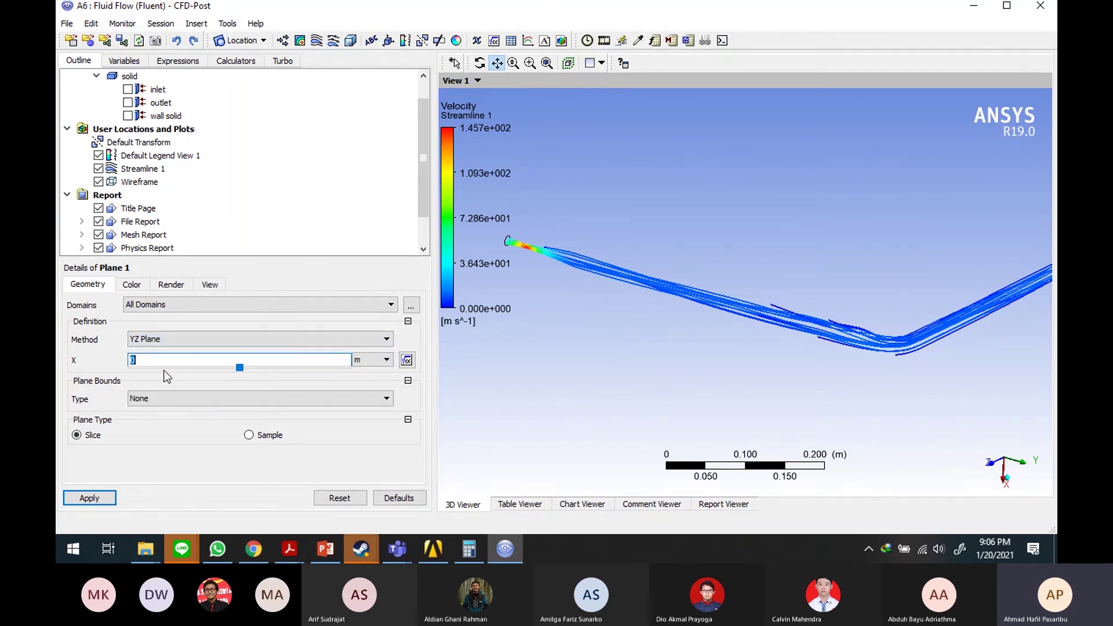
left_click_drag(239, 367, 242, 368)
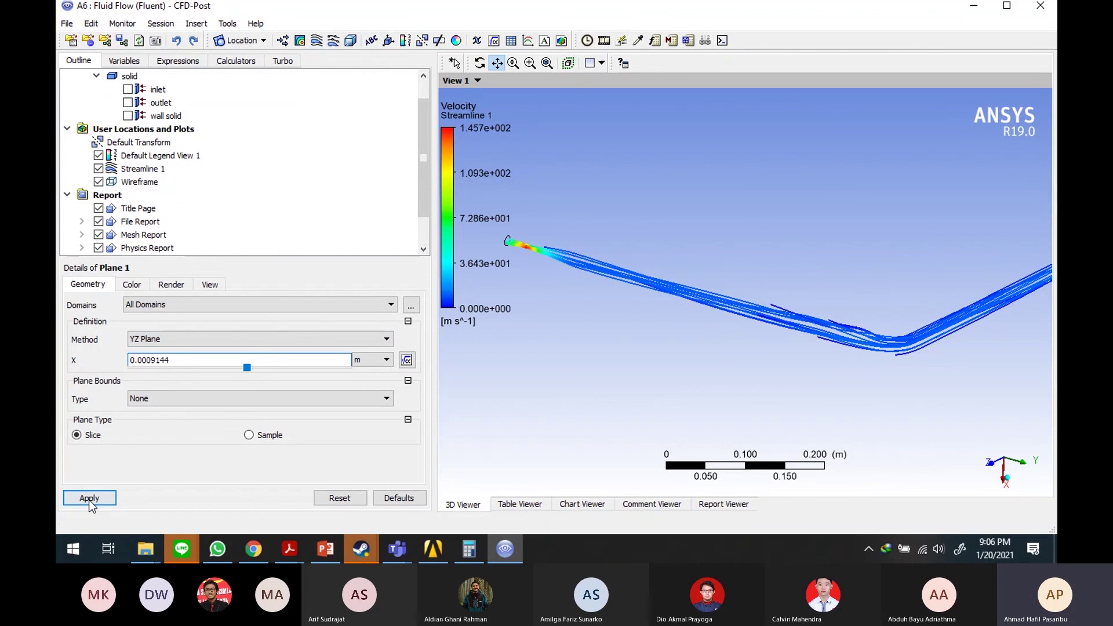
left_click(89, 498)
scroll(826, 330, "up", 4)
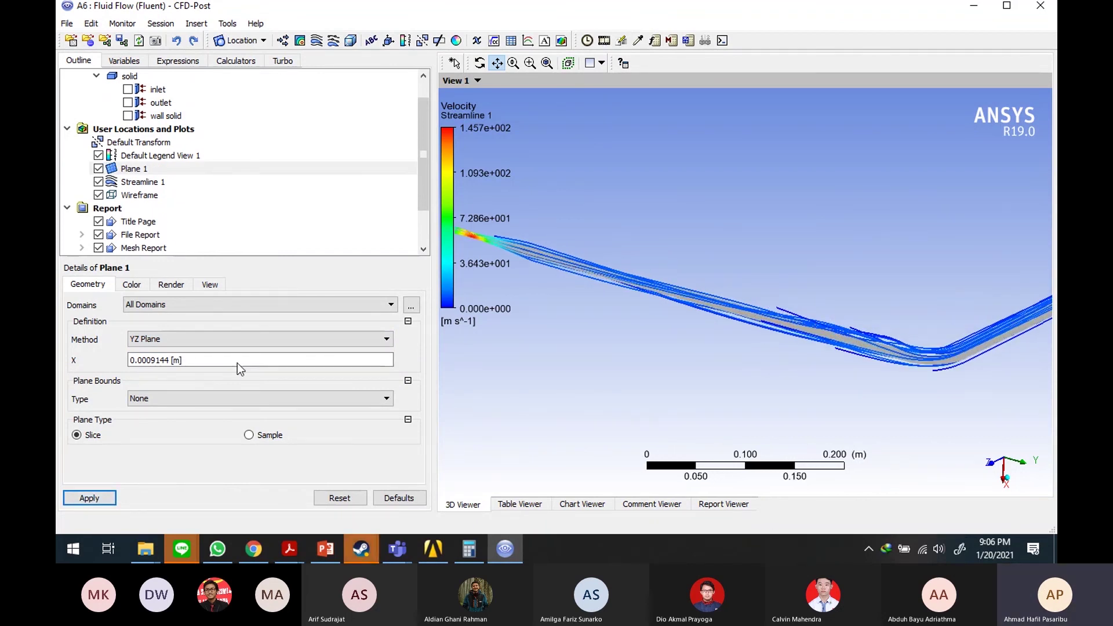
Step: Hide Streamline 1 and create a contour plot of Velocity on Plane 1
left_click(194, 167)
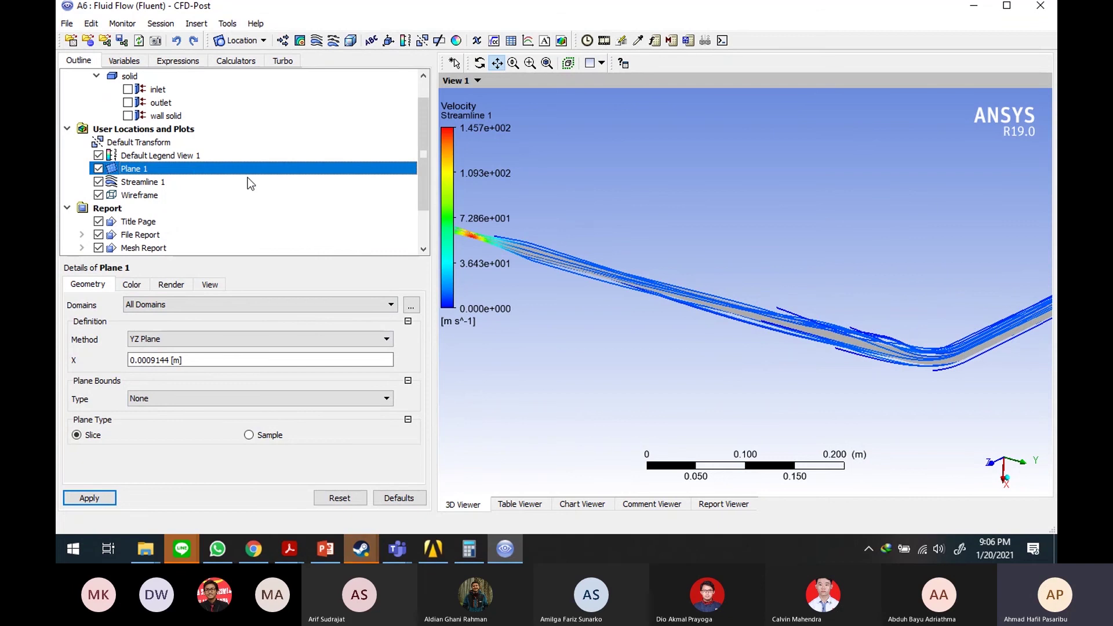
left_click(98, 181)
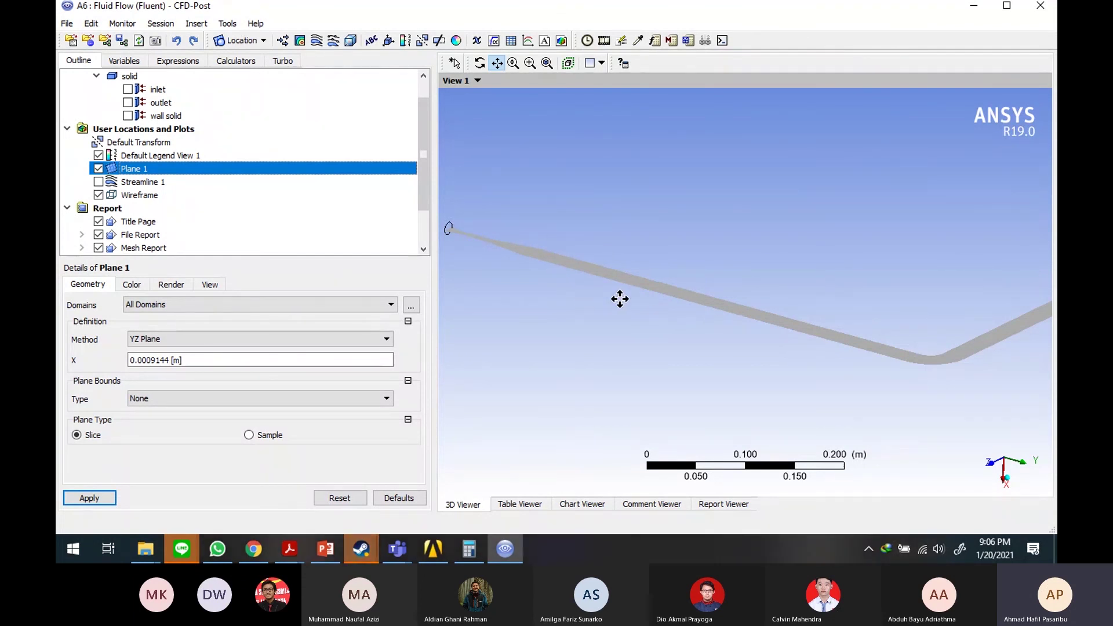
left_click(300, 41)
left_click(343, 103)
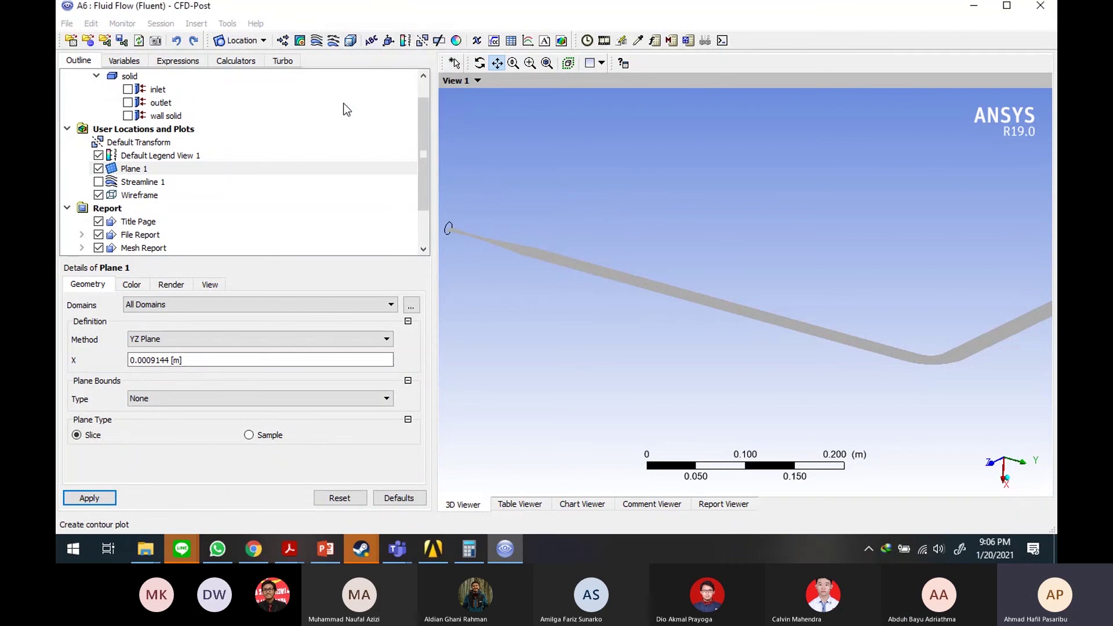
left_click(207, 327)
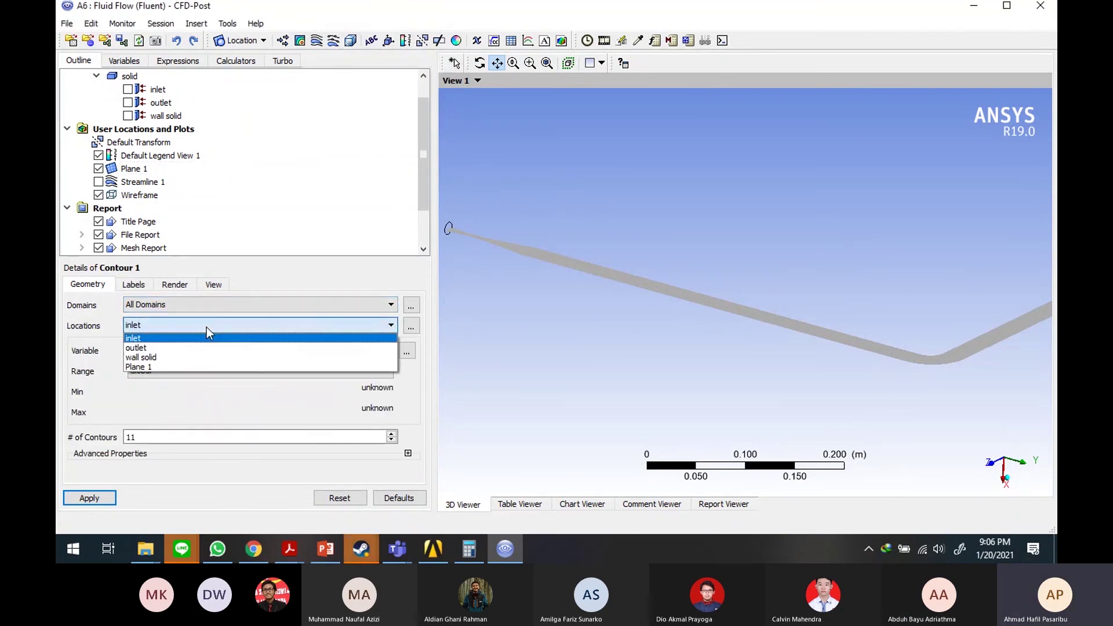
left_click(182, 365)
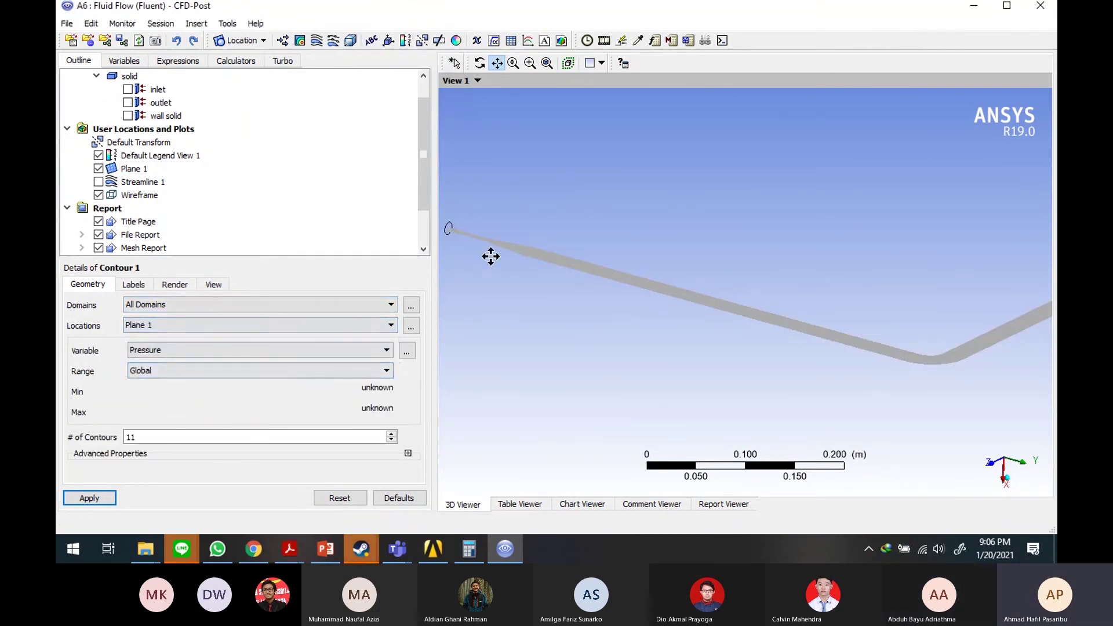
left_click(196, 351)
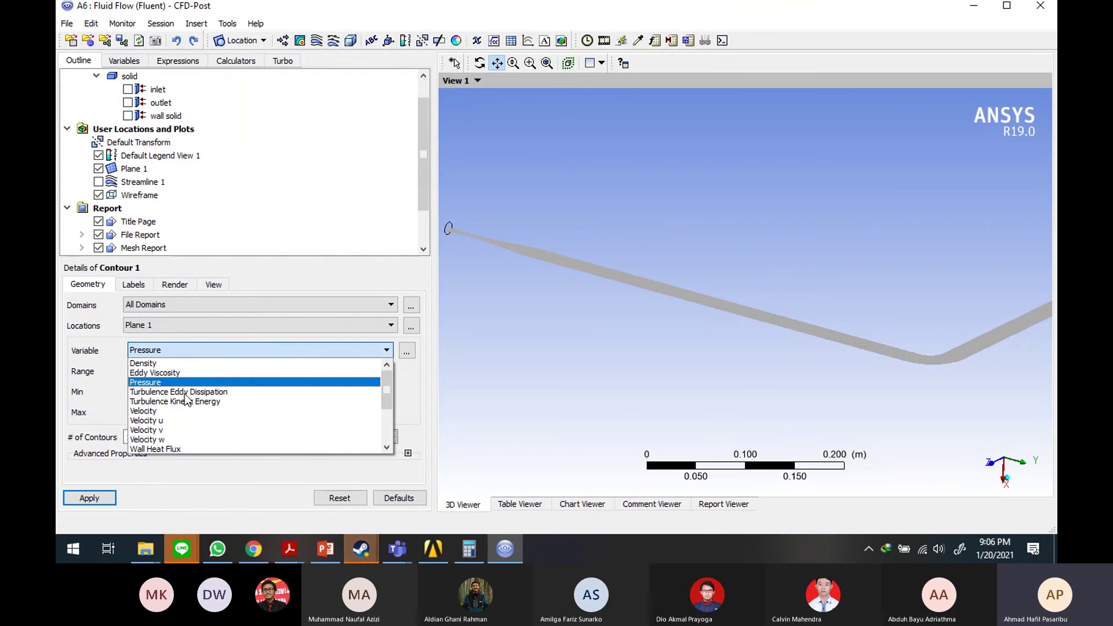
left_click(176, 411)
left_click(89, 498)
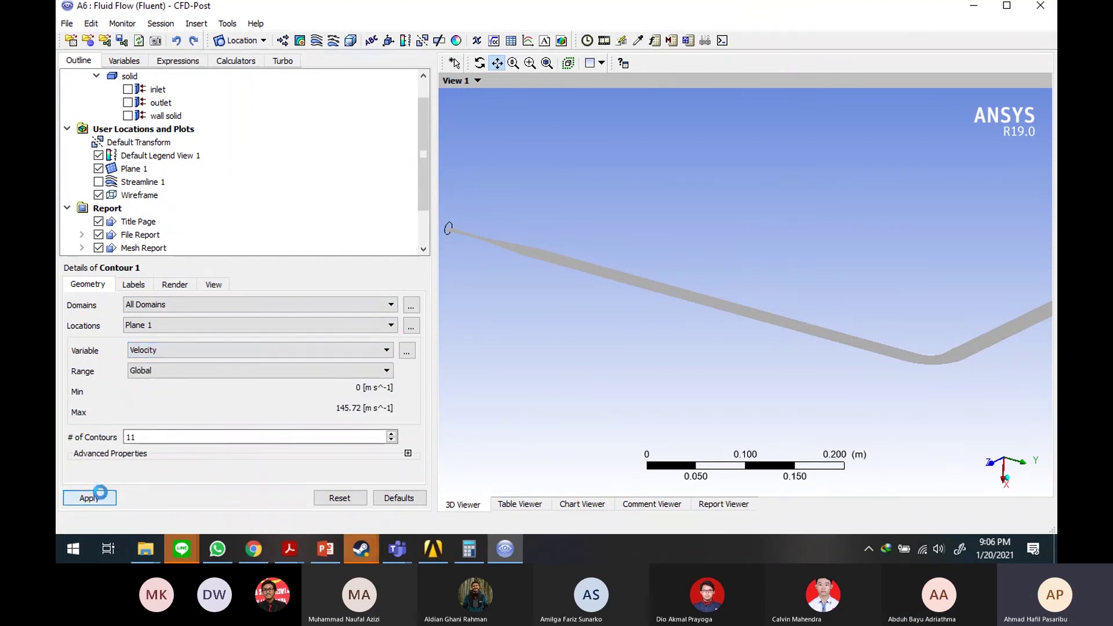
Step: Examine the velocity contour up close from the narrow pipe end through the widening section
left_click_drag(683, 298, 757, 324)
scroll(605, 269, "up", 2)
scroll(635, 311, "up", 2)
scroll(635, 311, "up", 1)
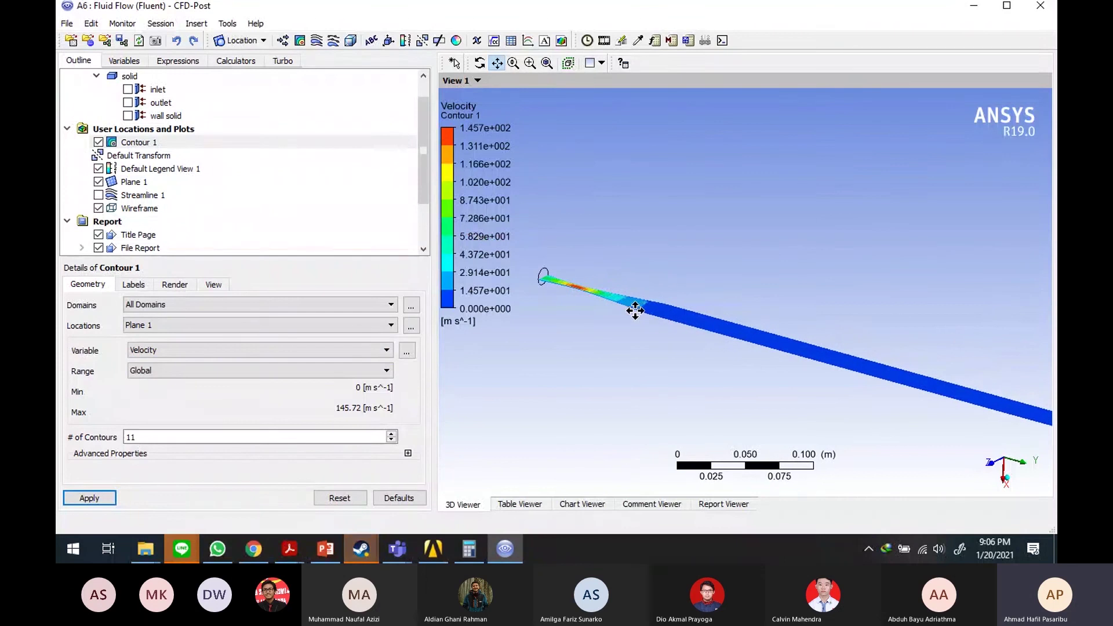
left_click_drag(634, 311, 725, 321)
scroll(679, 307, "up", 6)
scroll(680, 304, "up", 5)
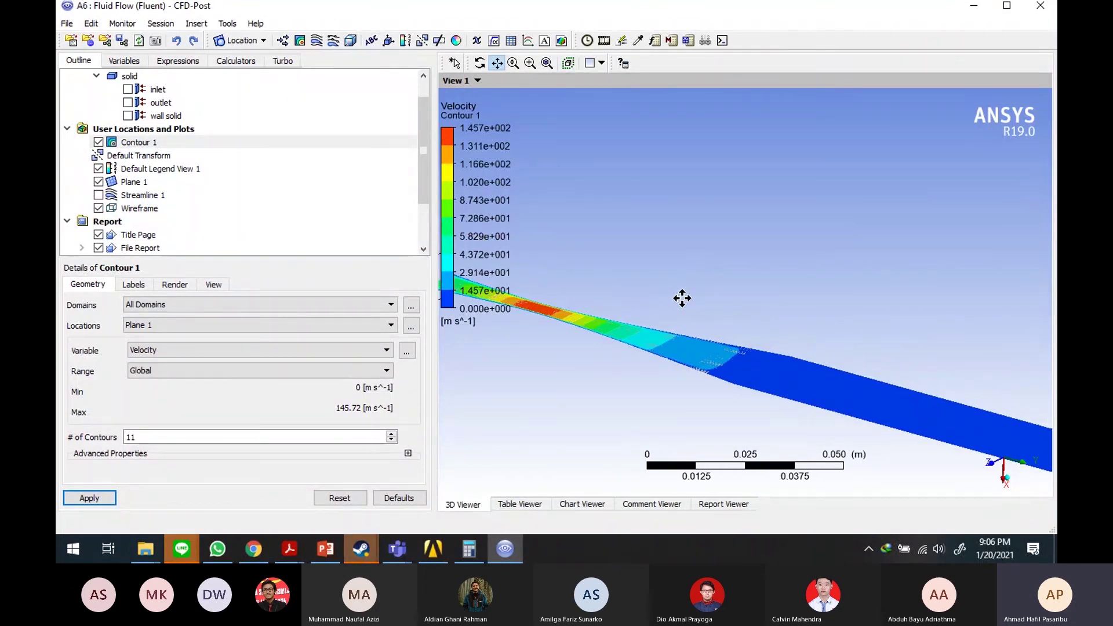
scroll(682, 300, "up", 2)
middle_click_drag(683, 341, 678, 385)
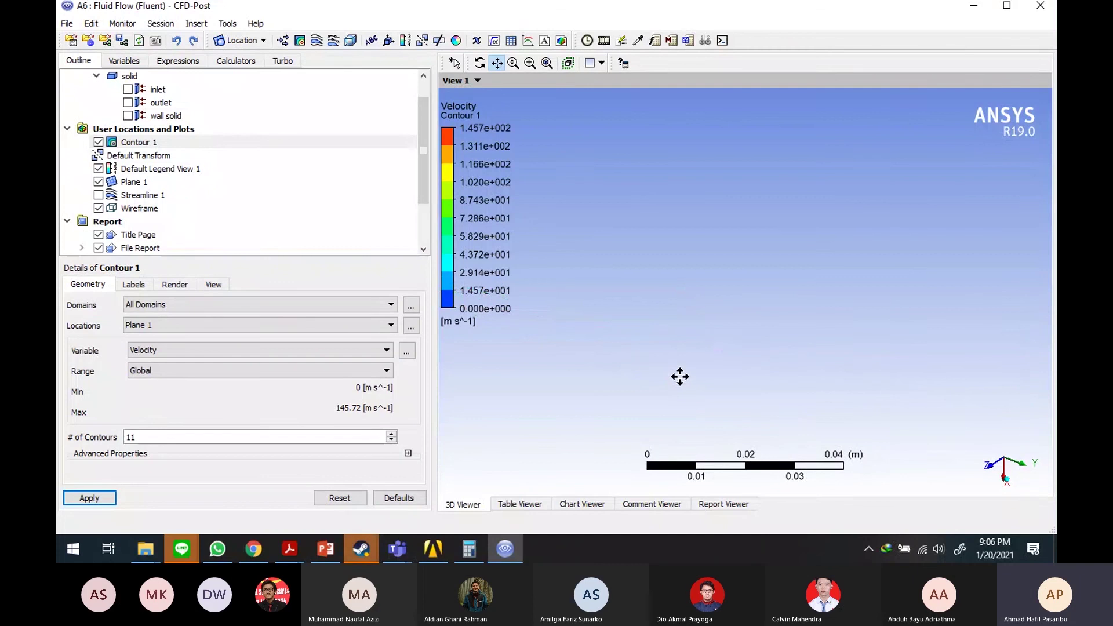
left_click_drag(680, 377, 989, 2)
left_click_drag(934, 416, 610, 255)
scroll(601, 278, "up", 3)
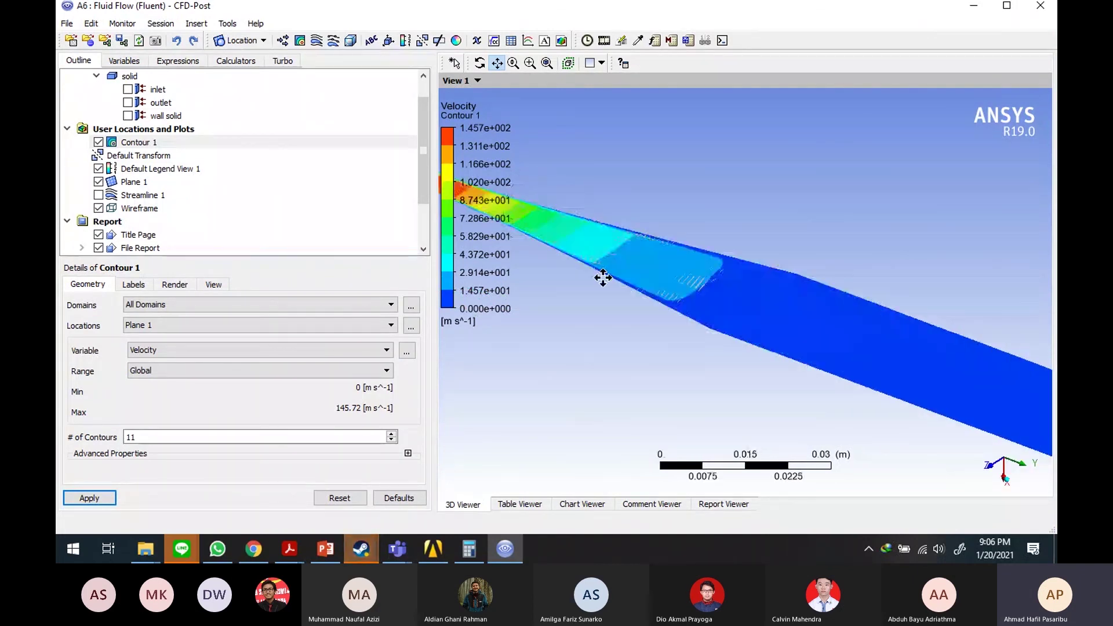
left_click_drag(638, 297, 663, 308)
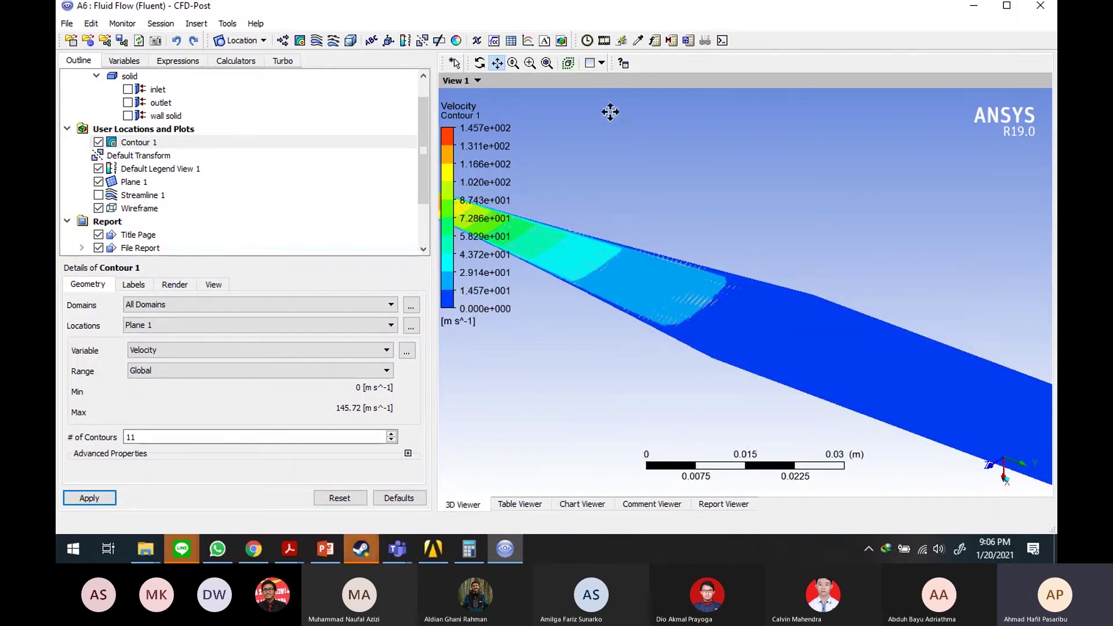
Step: Probe the velocity on Plane 1 just past the widening section's light-blue band and farther downstream
left_click(638, 41)
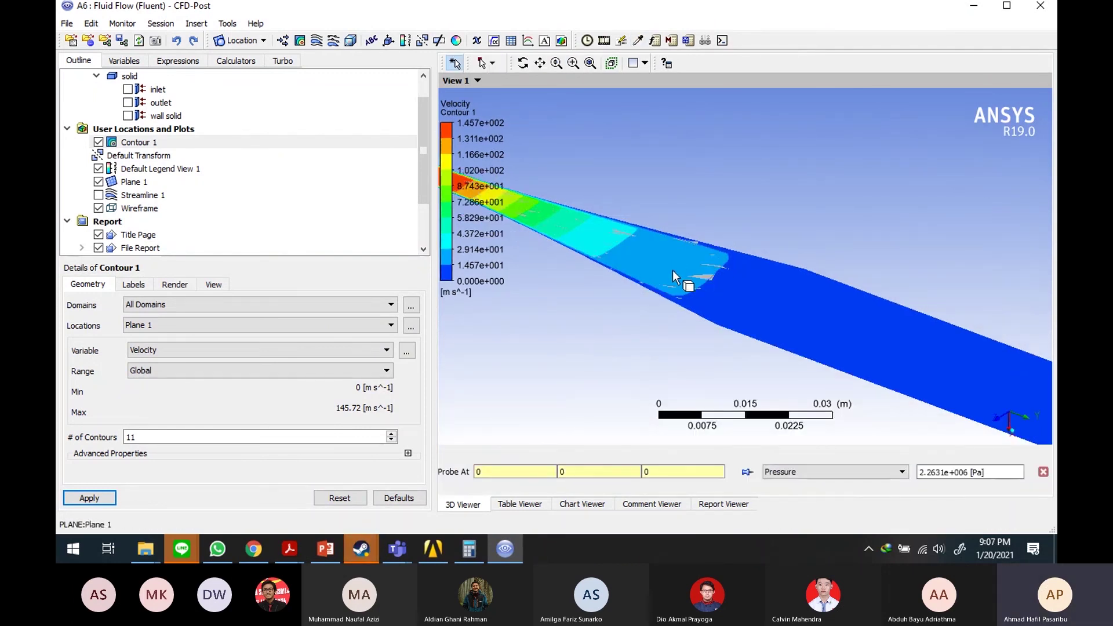
left_click(902, 473)
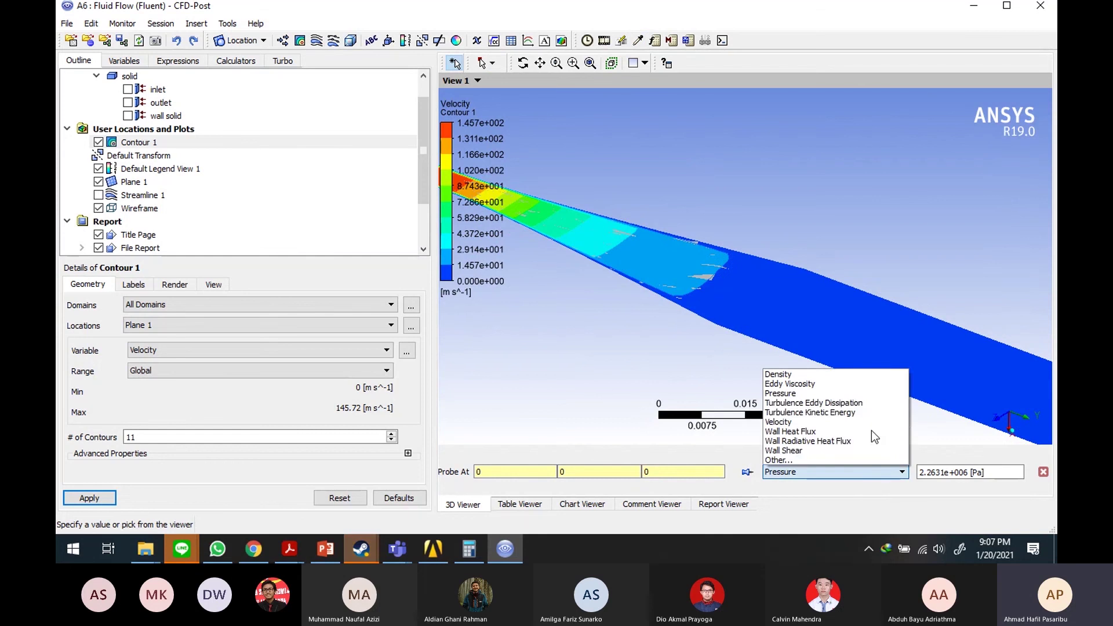
left_click(867, 421)
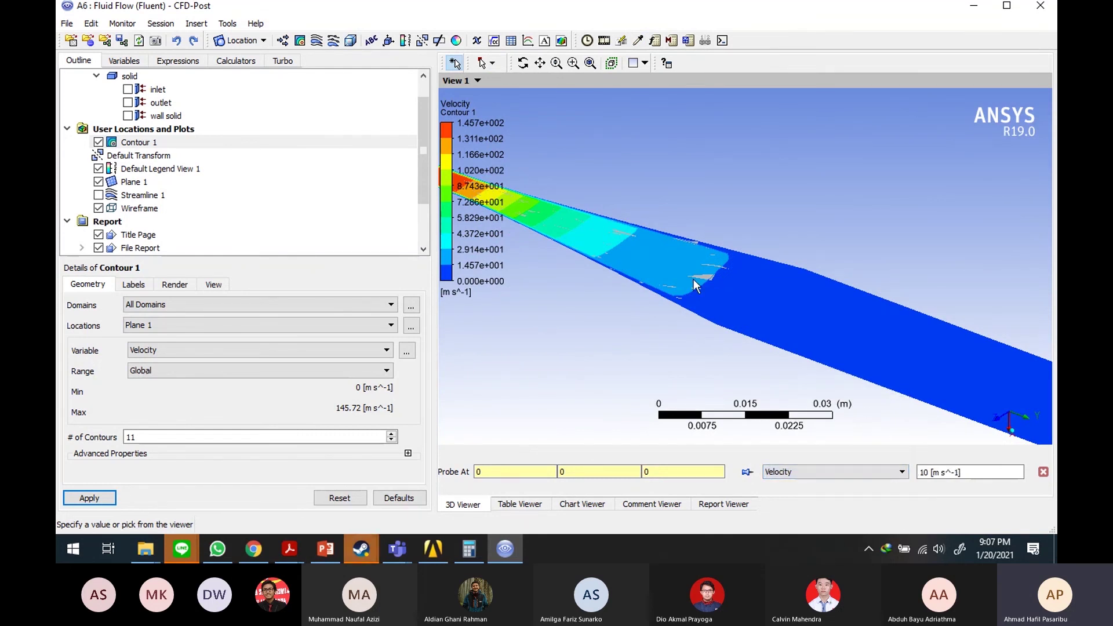
left_click(732, 289)
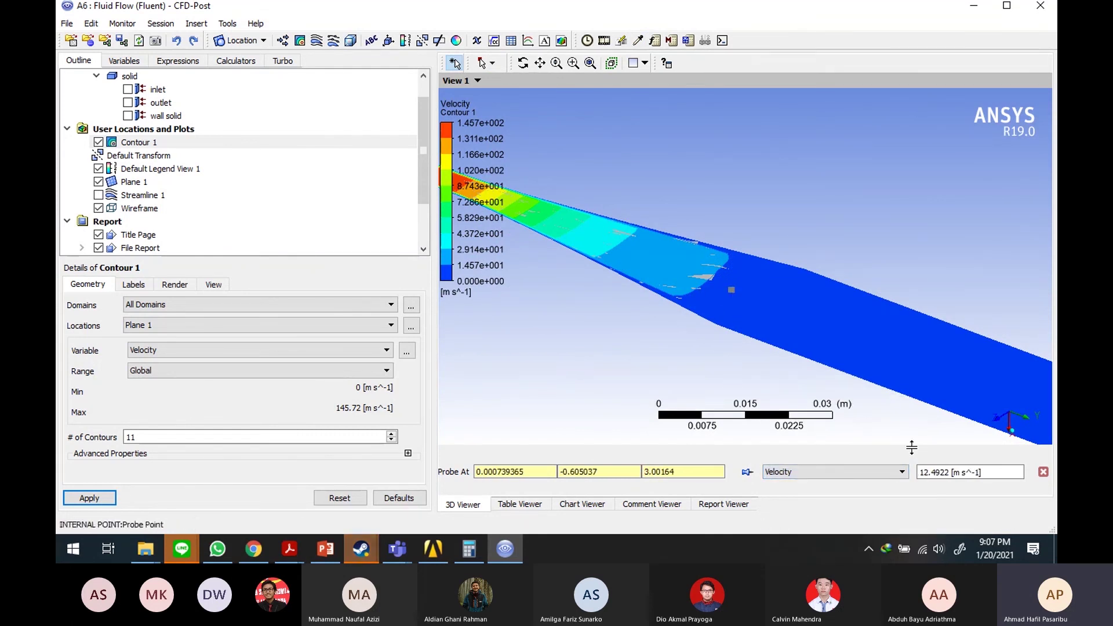
left_click(827, 330)
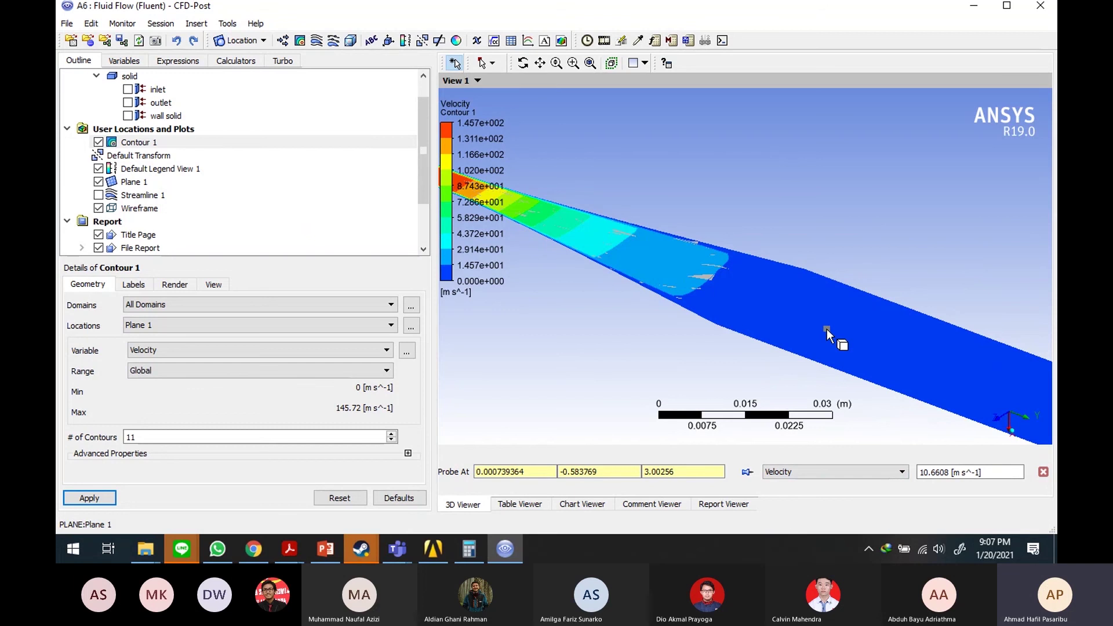
Step: Probe the velocity on Plane 1 in the cyan, green and red contour bands, moving toward the narrow pipe end
left_click(595, 235)
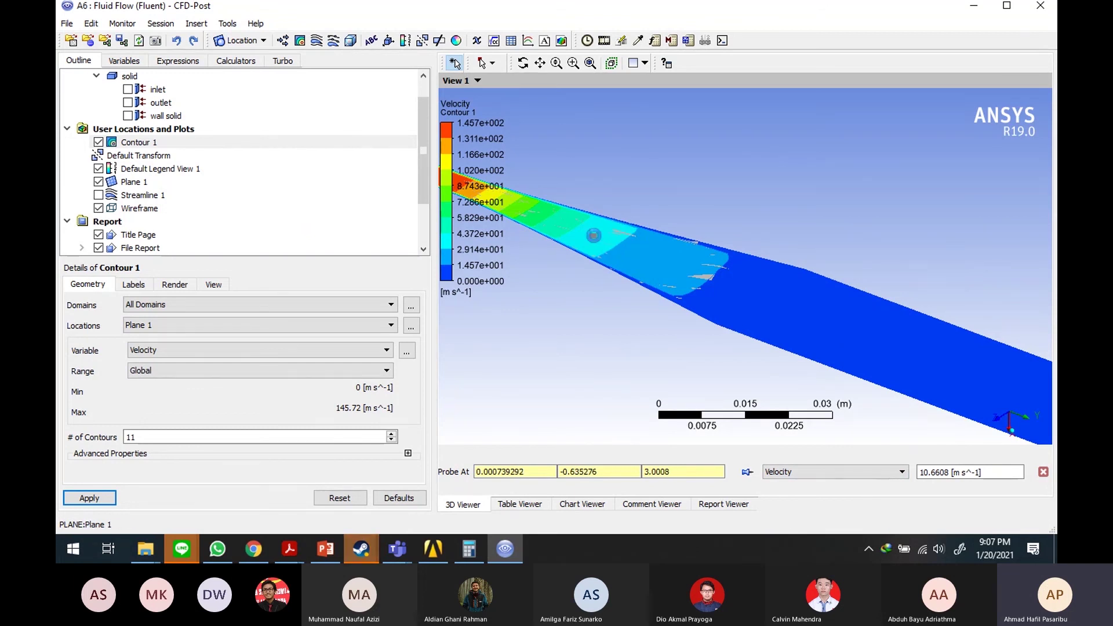
left_click(561, 222)
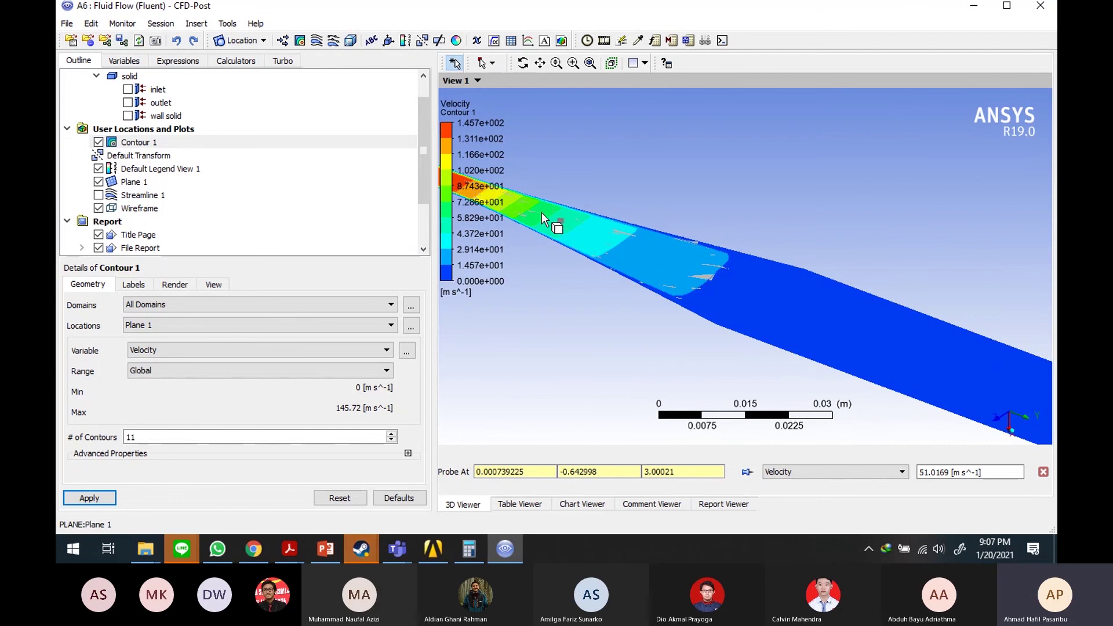
left_click(542, 213)
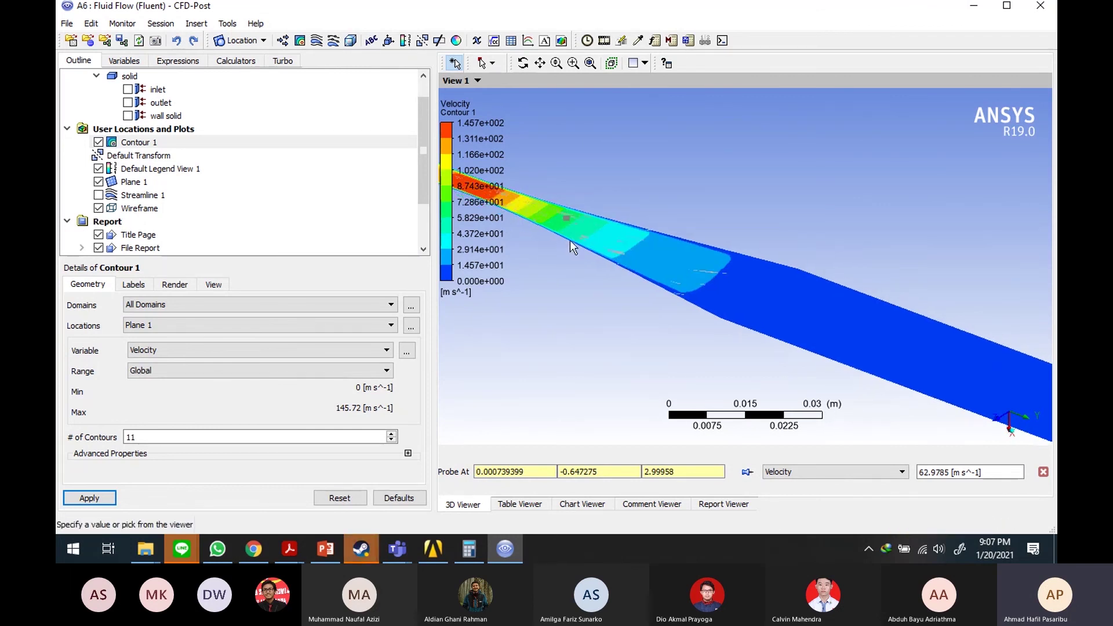
left_click(522, 203)
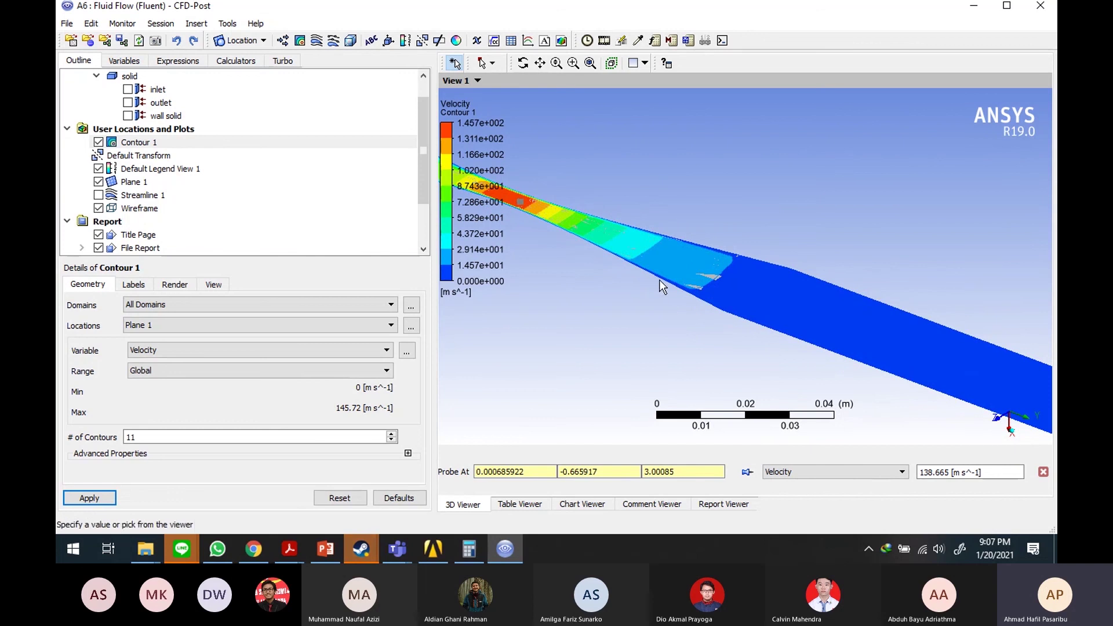
Step: Insert a new line location named Line 1
scroll(694, 235, "down", 1)
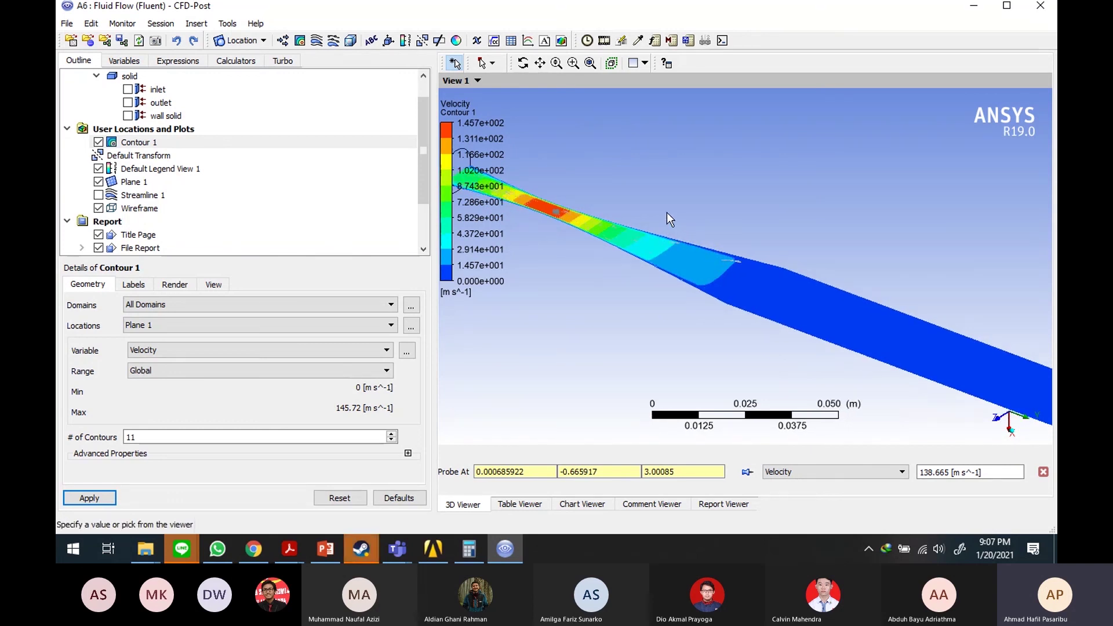
scroll(667, 212, "up", 1)
left_click(540, 63)
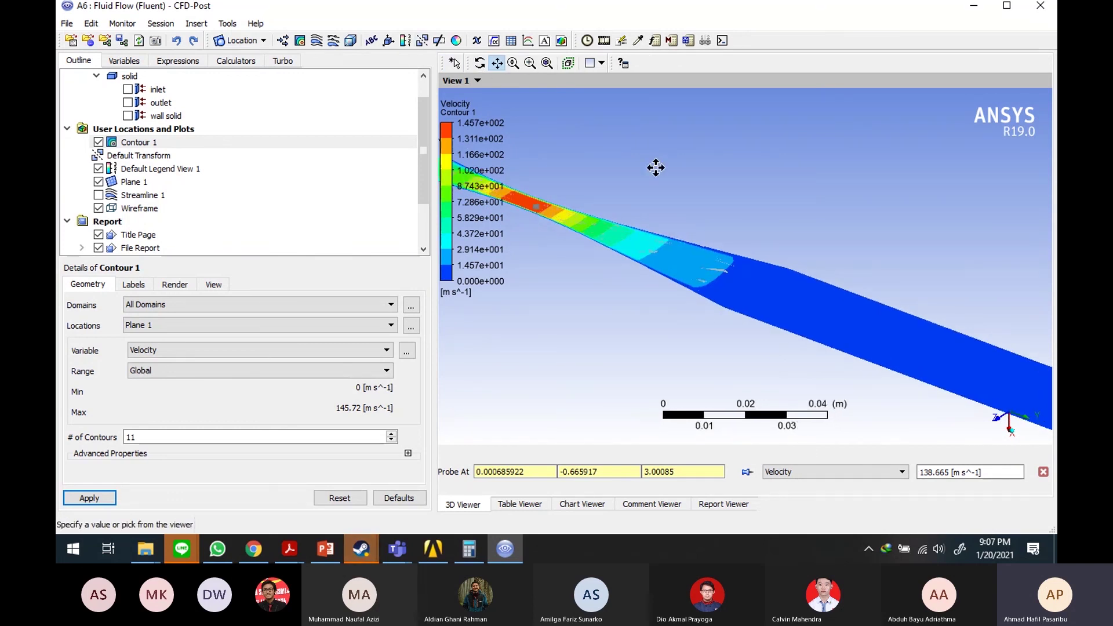
left_click_drag(654, 169, 667, 213)
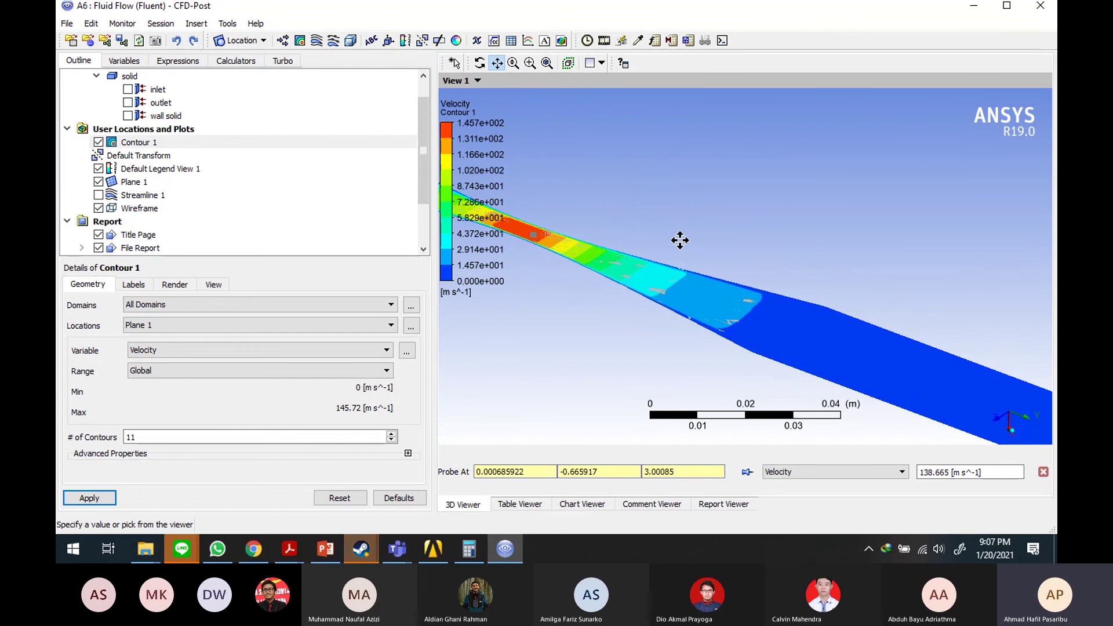
scroll(682, 240, "up", 1)
left_click_drag(708, 282, 738, 290)
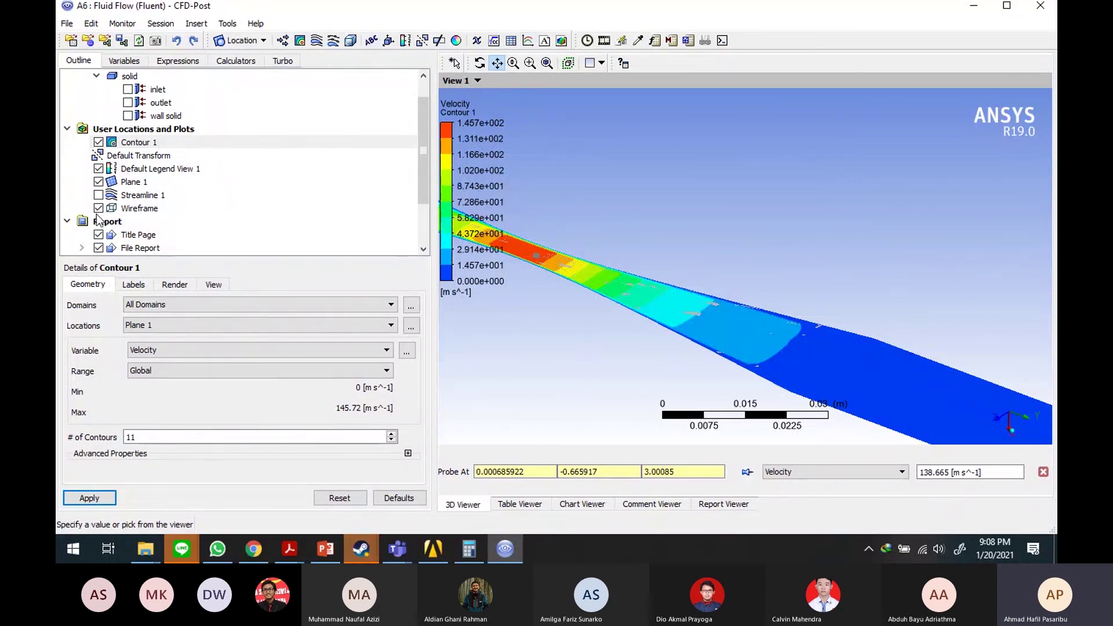
scroll(405, 196, "down", 2)
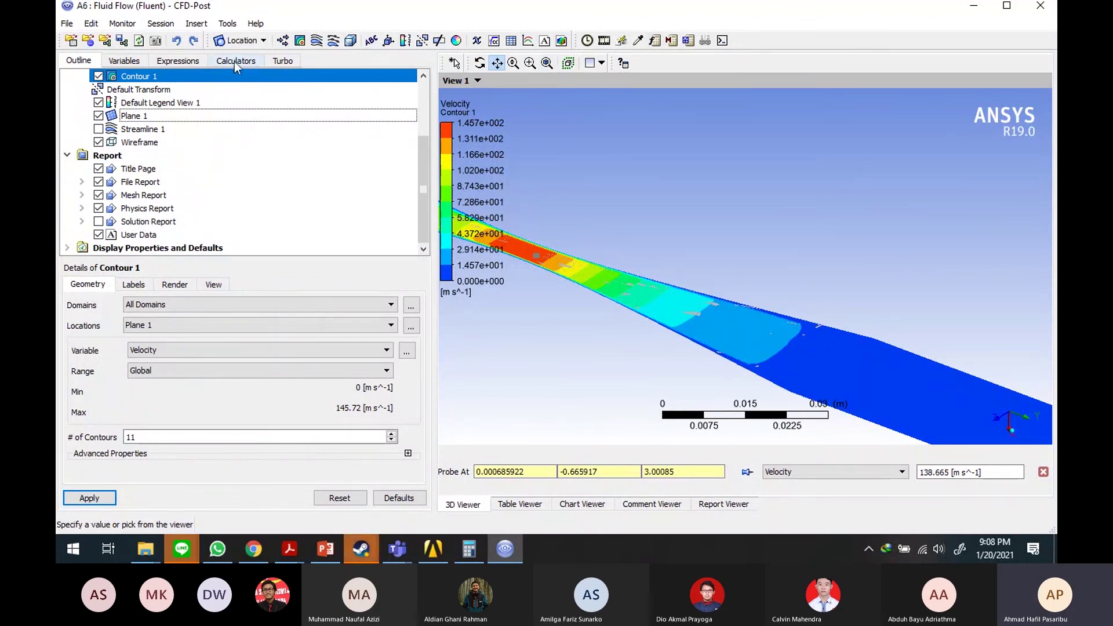
left_click(261, 41)
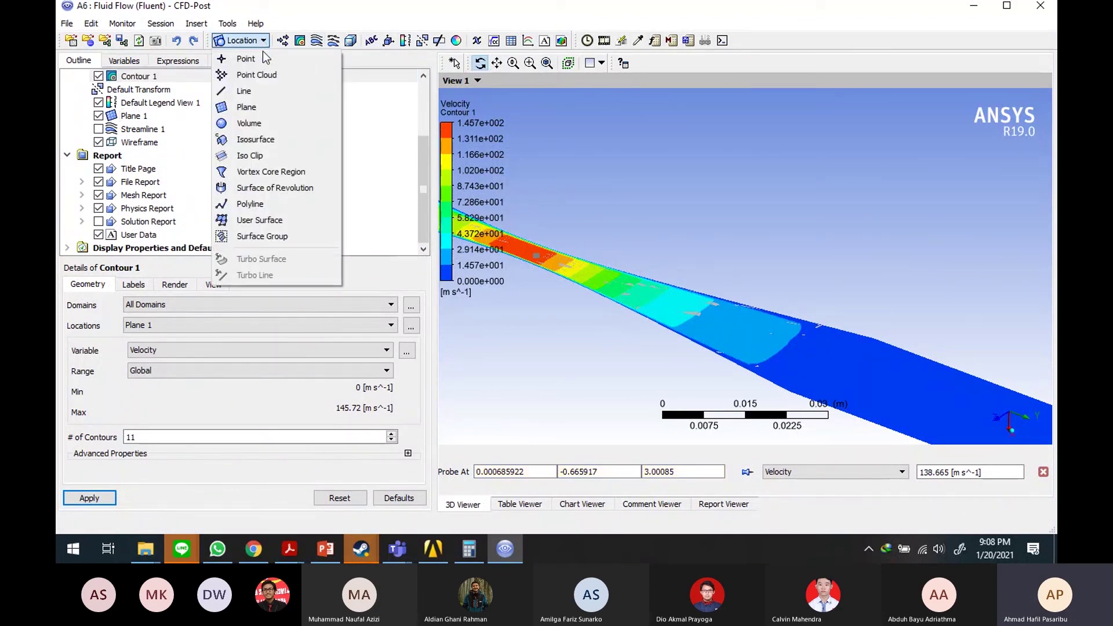
left_click(259, 93)
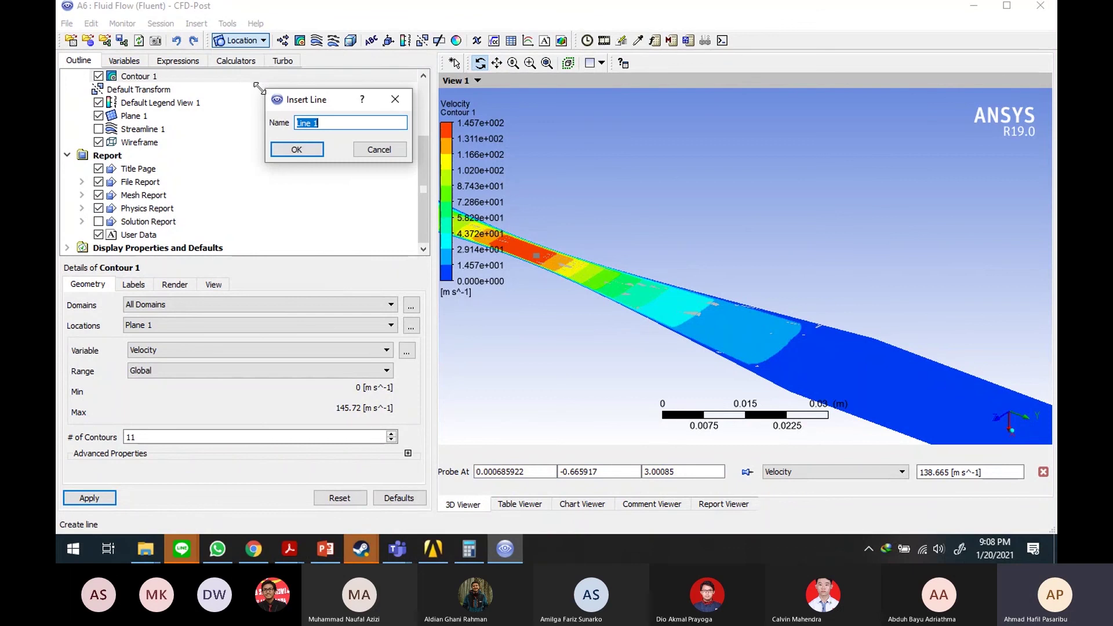
left_click(297, 150)
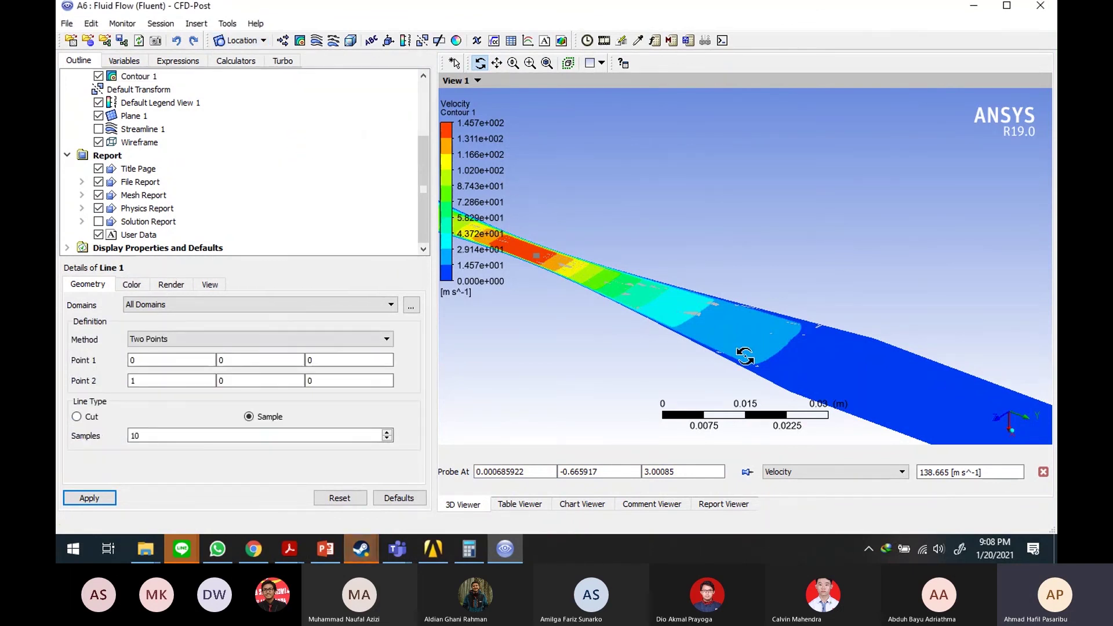
Step: Define Line 1 by points on opposite pipe walls, (0.000767908, -0.62803, 3.00801) and (0.000764362, -0.625912, 2.99222), and apply it
left_click_drag(691, 328, 716, 317)
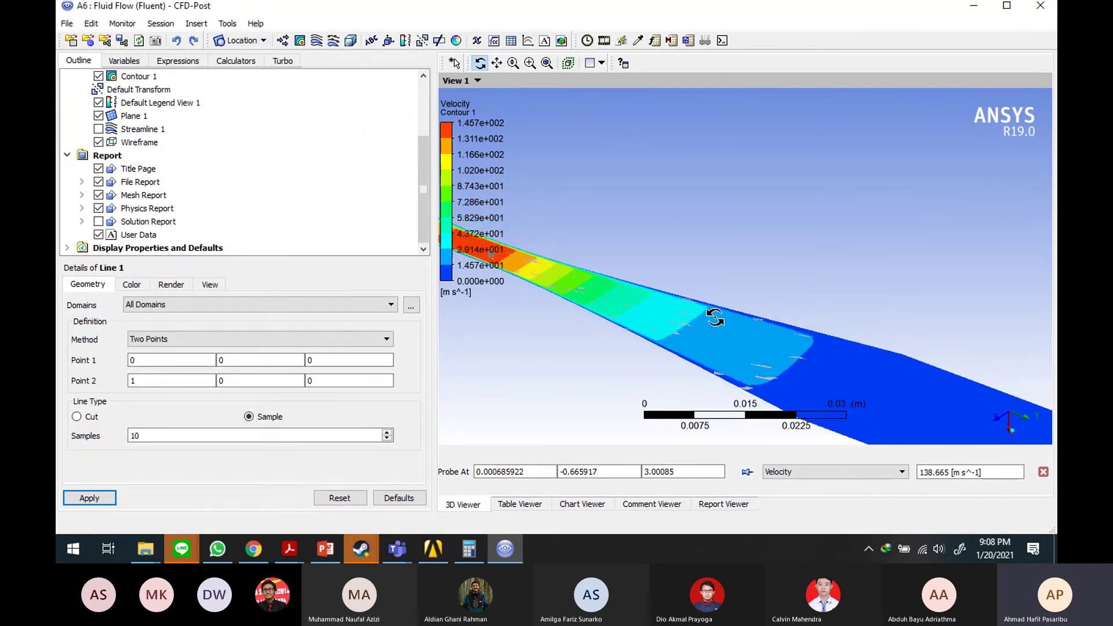
left_click(158, 360)
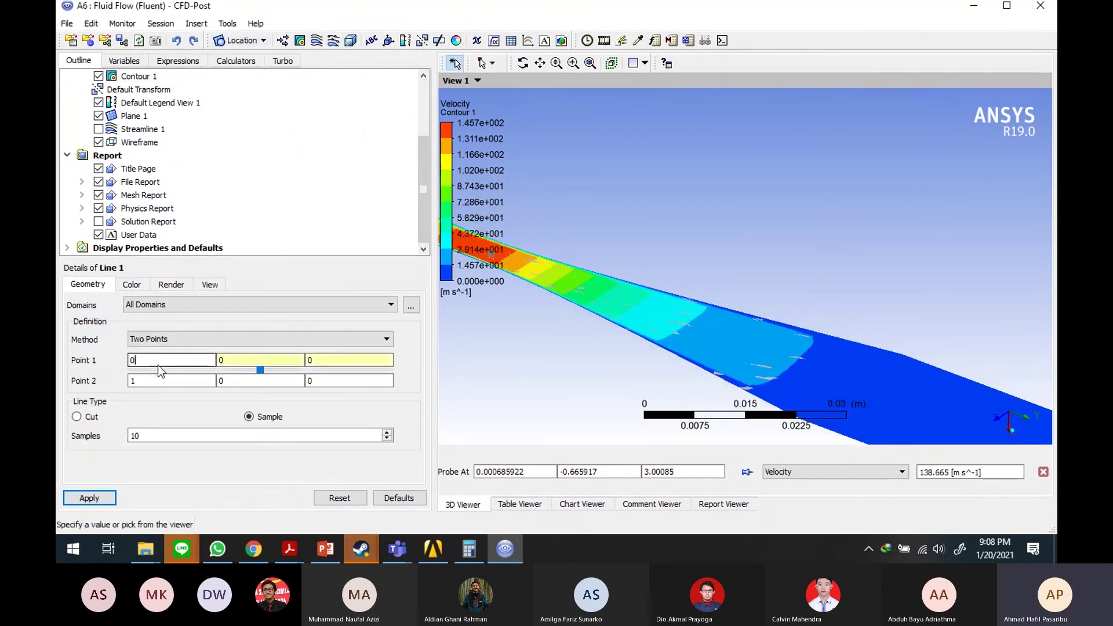
left_click(668, 351)
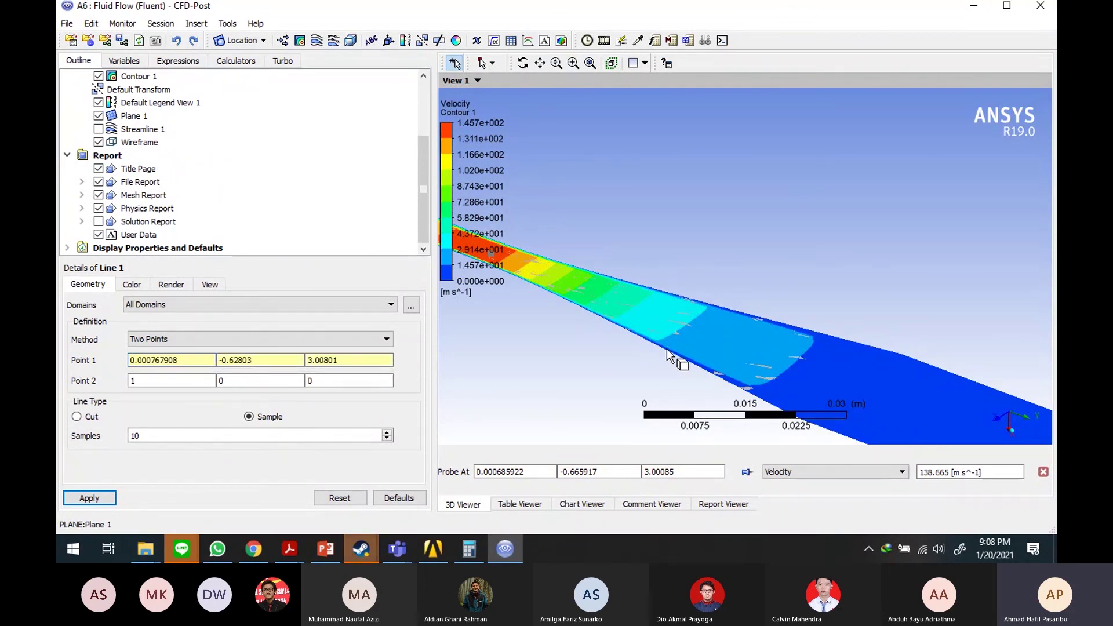
left_click(742, 311)
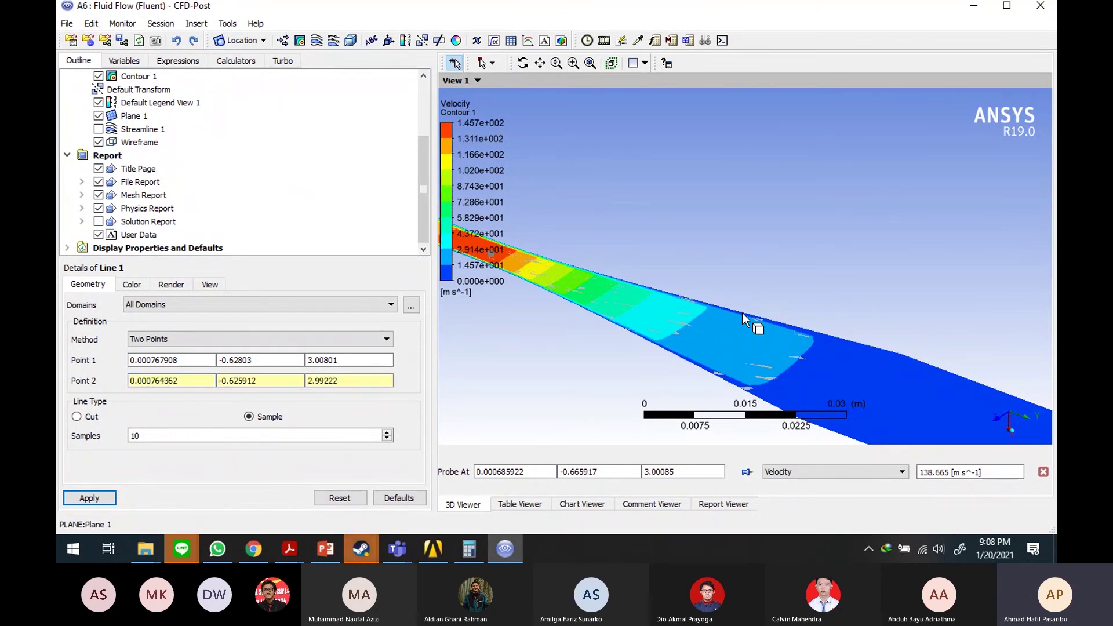
left_click(89, 498)
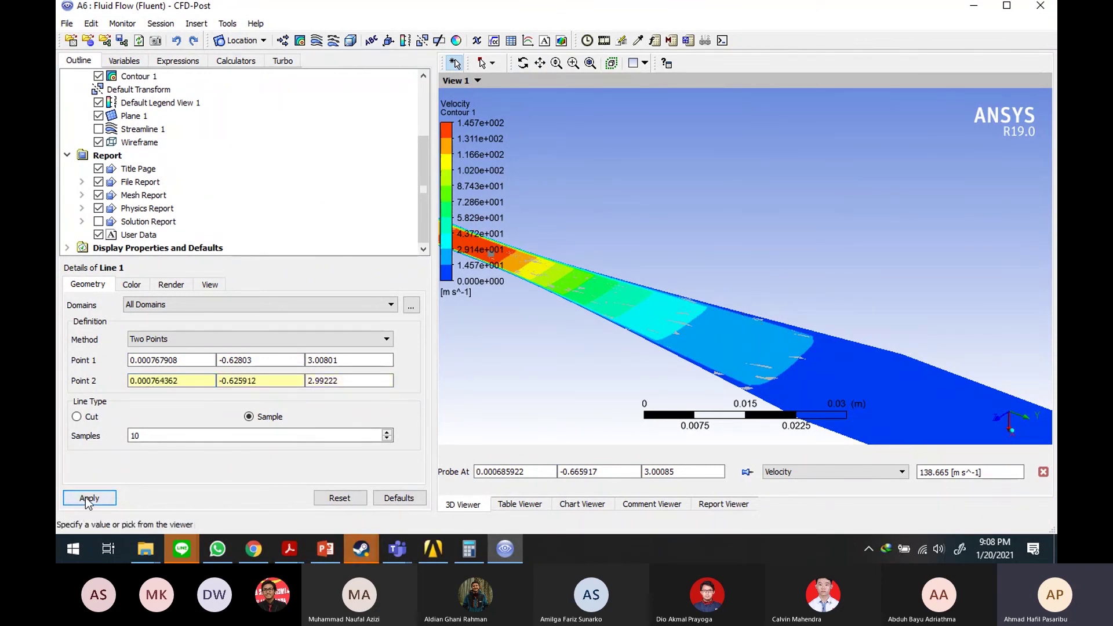
Step: Examine up close how Line 1 crosses the light-blue contour band in the widening section
left_click_drag(588, 354, 680, 235)
left_click(497, 63)
left_click_drag(939, 414, 651, 268)
scroll(715, 307, "up", 3)
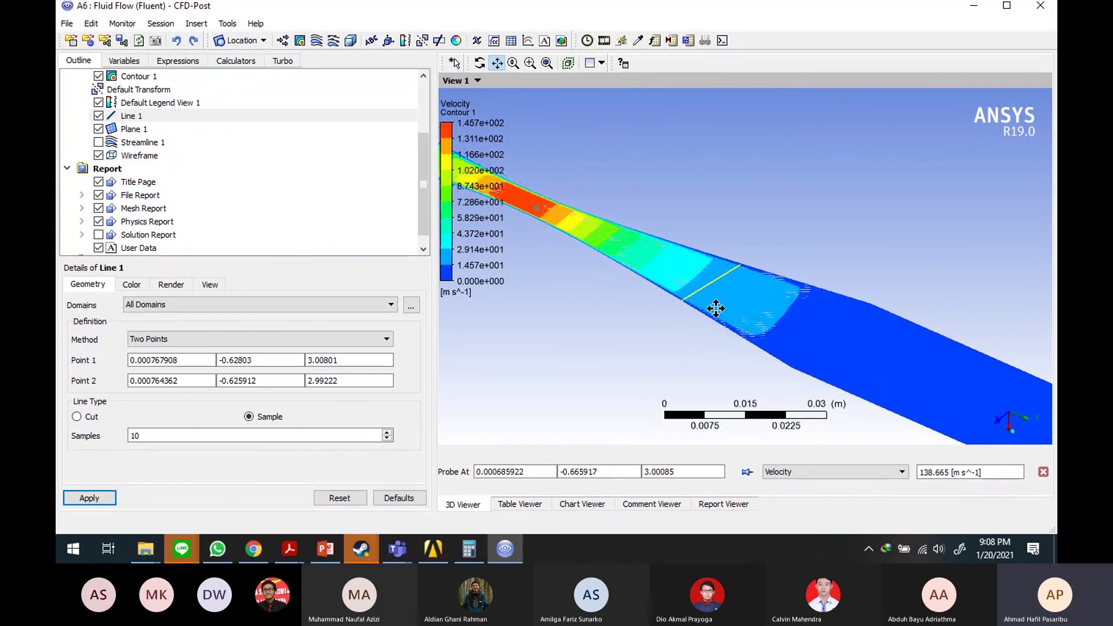
middle_click_drag(718, 294, 728, 308)
left_click_drag(696, 277, 492, 114)
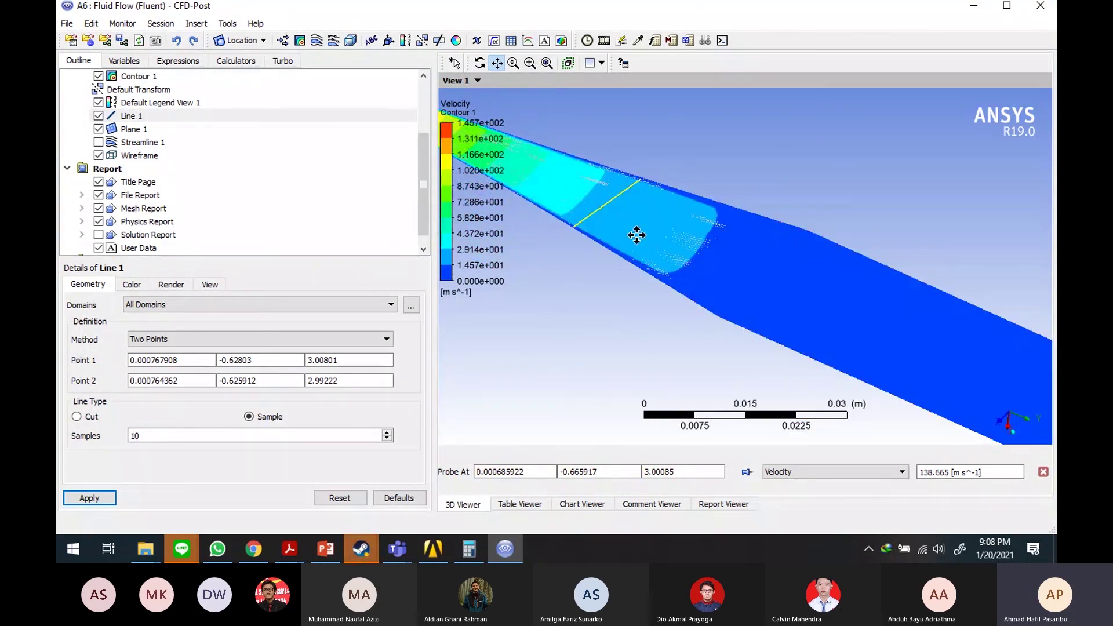
middle_click_drag(639, 236, 749, 270)
scroll(749, 272, "up", 4)
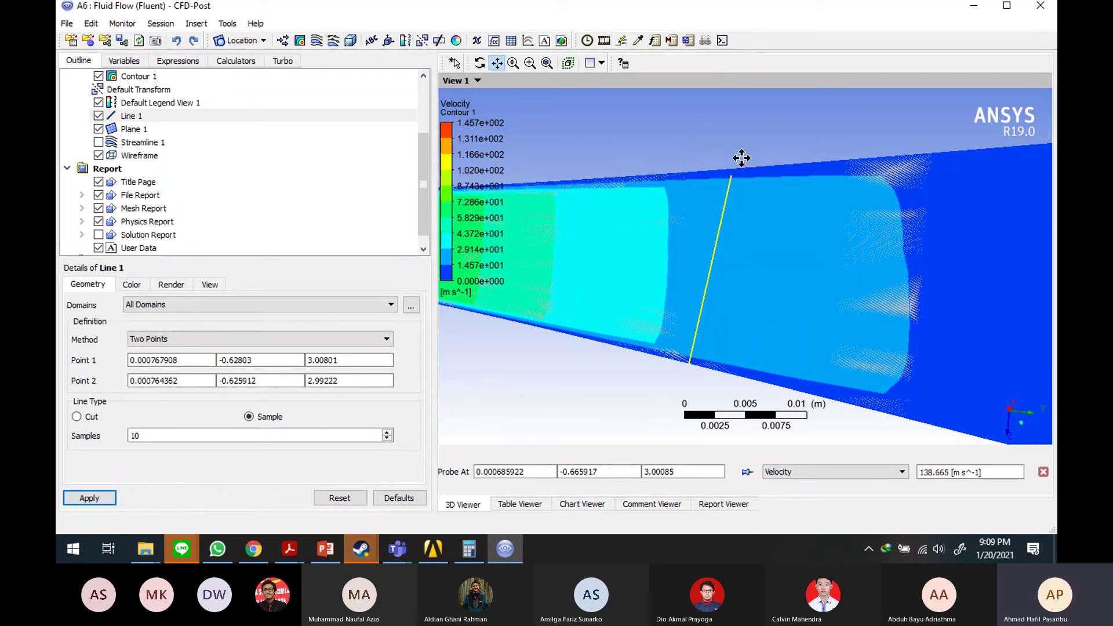
Step: Match Line 1's Point 2 to Point 1 with X 0.000767908 and Y -0.62803, and apply the change
left_click(188, 363)
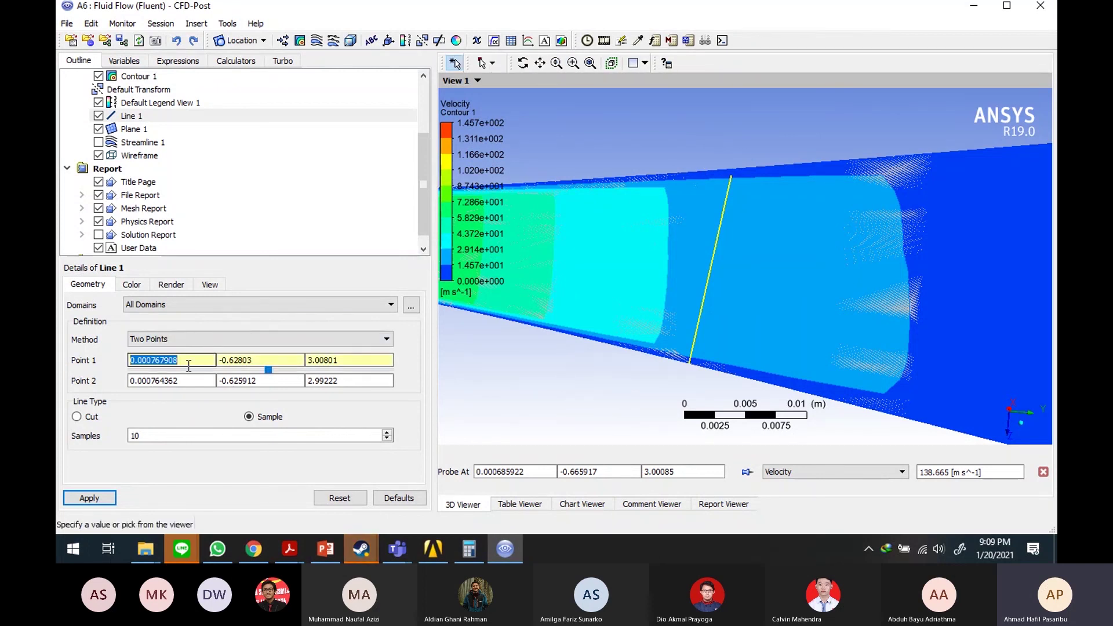
key("ctrl+c")
left_click_drag(200, 381, 62, 381)
key("ctrl+v")
left_click_drag(275, 362, 70, 341)
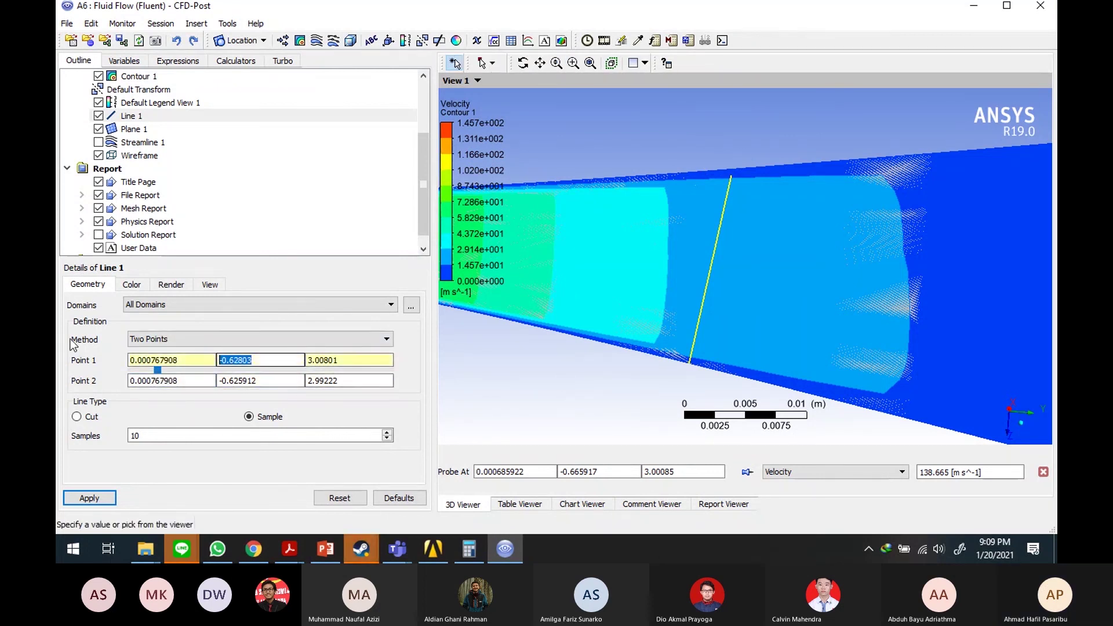
key("ctrl+c")
left_click_drag(275, 382, 81, 383)
key("ctrl+v")
left_click(83, 497)
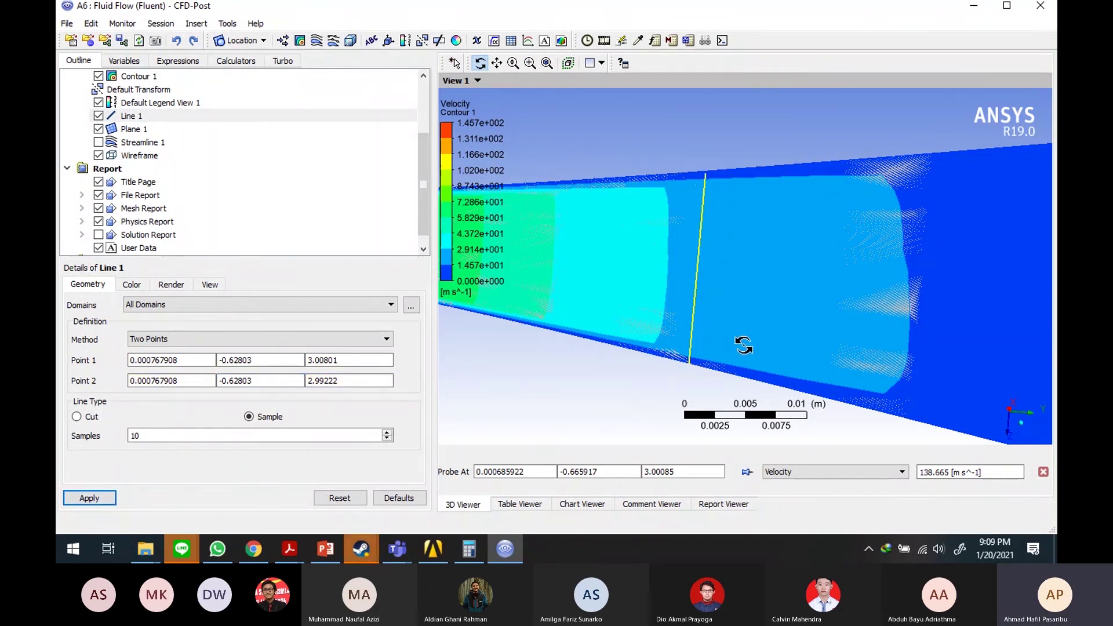
Step: Try a Y coordinate of -0.7 for Line 1's Point 1, apply it, and undo the change
left_click_drag(743, 331, 758, 296)
left_click(497, 63)
left_click_drag(759, 294, 779, 302)
middle_click_drag(780, 302, 775, 271)
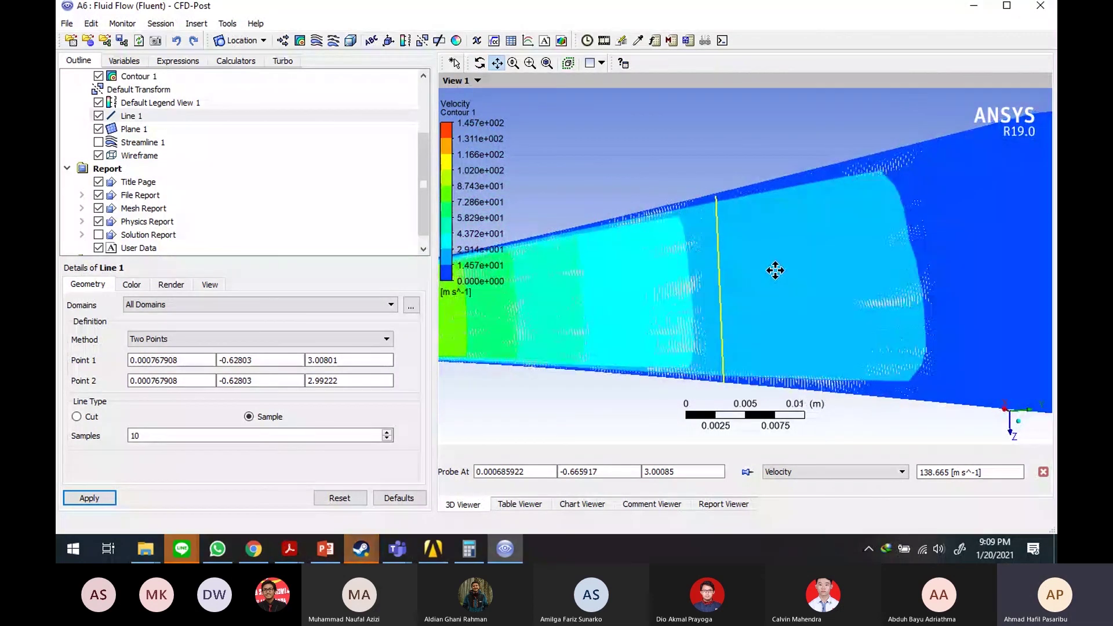
left_click_drag(783, 266, 798, 256)
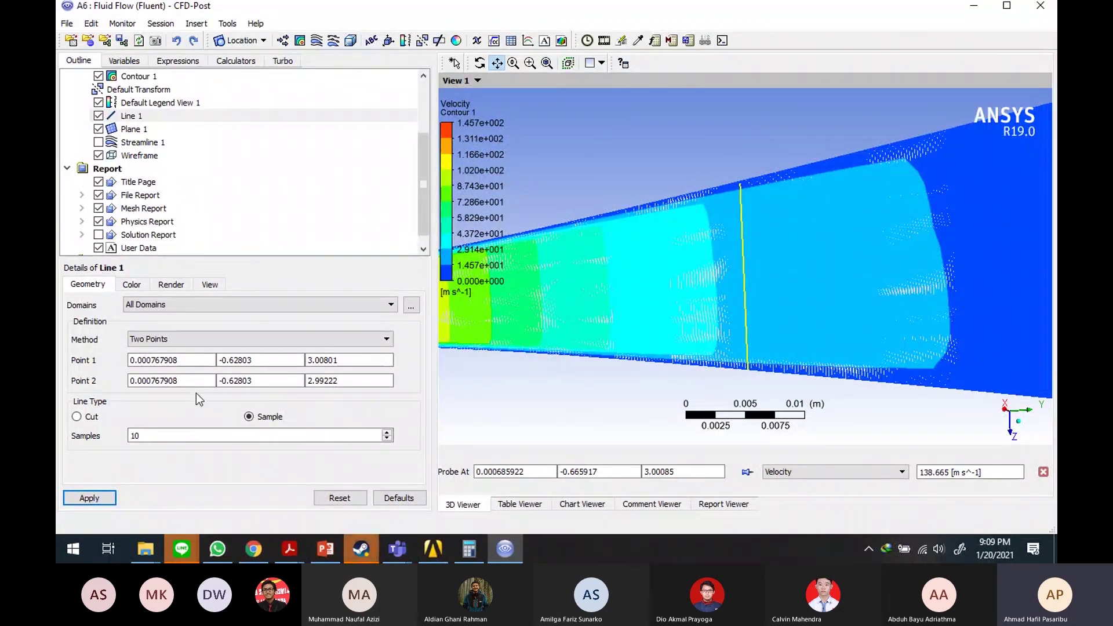
left_click(243, 380)
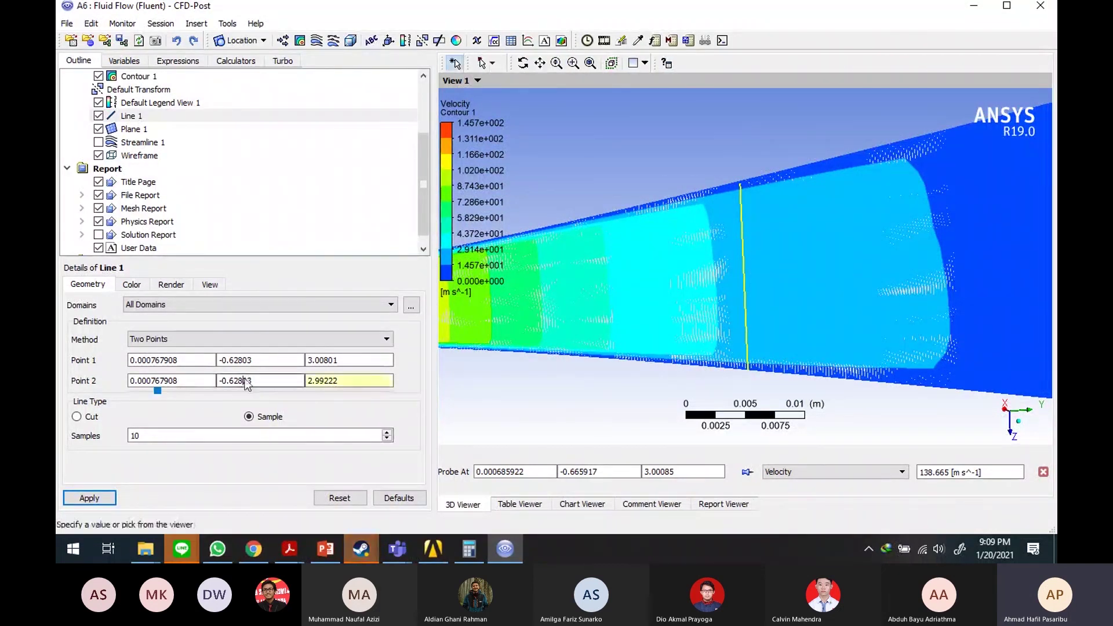
left_click(285, 360)
left_click_drag(156, 370, 102, 461)
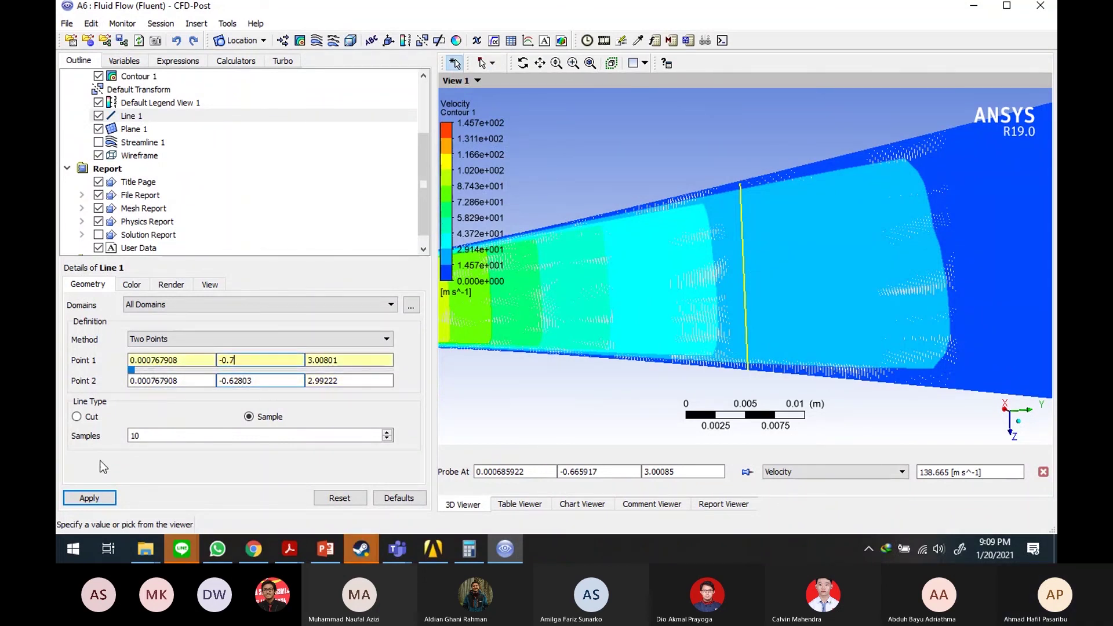
left_click(166, 381)
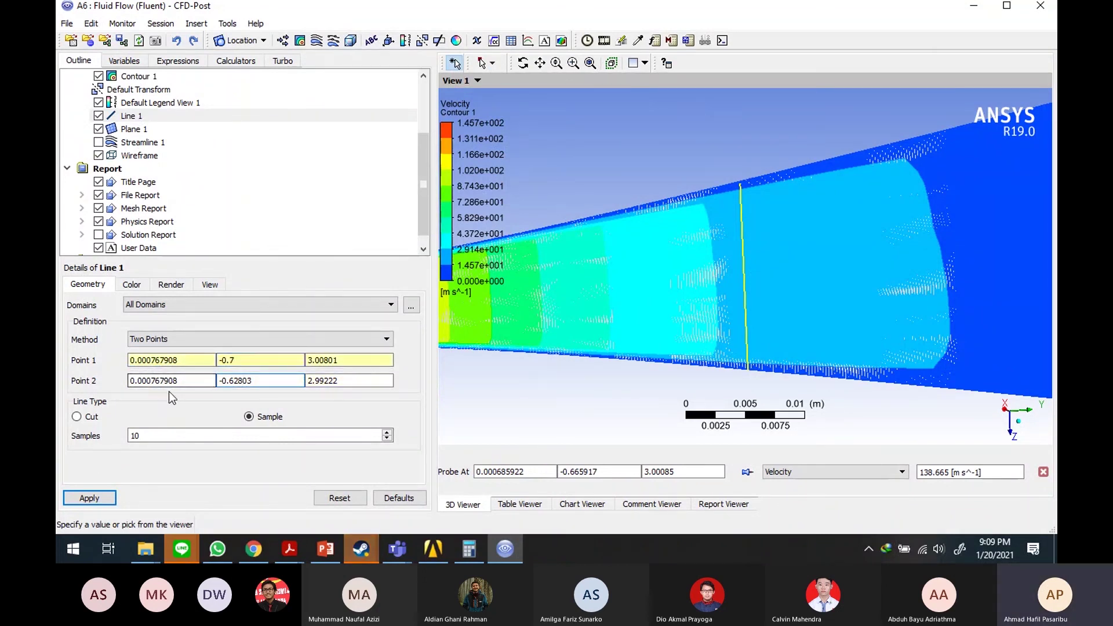
left_click(89, 498)
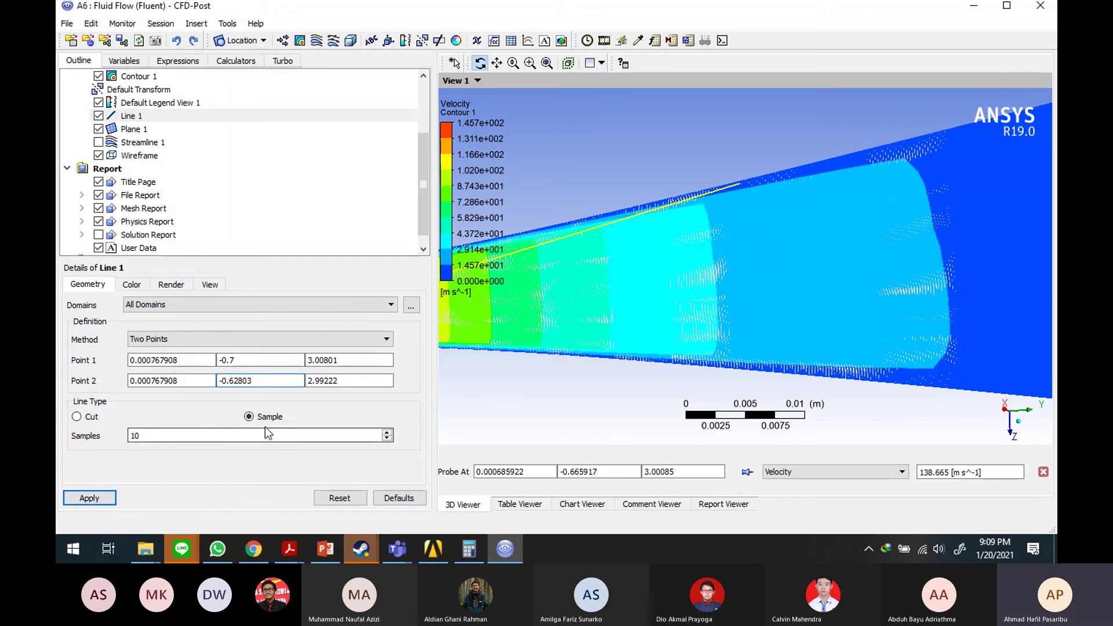
key("ctrl+z")
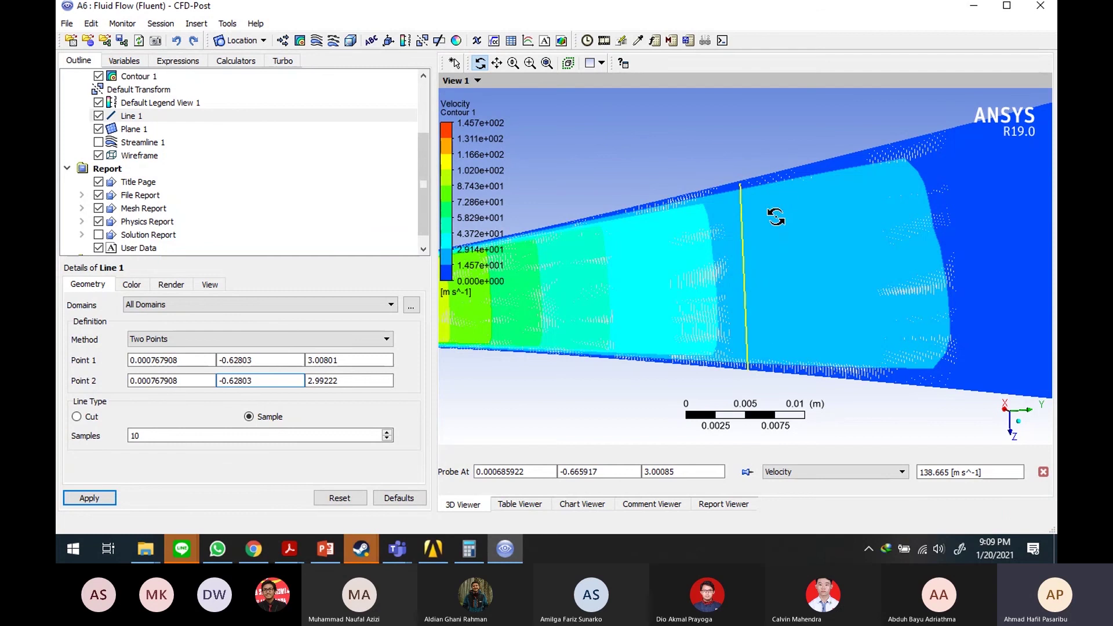
Step: Insert a chart named Chart 1 and open its data series settings
left_click(527, 40)
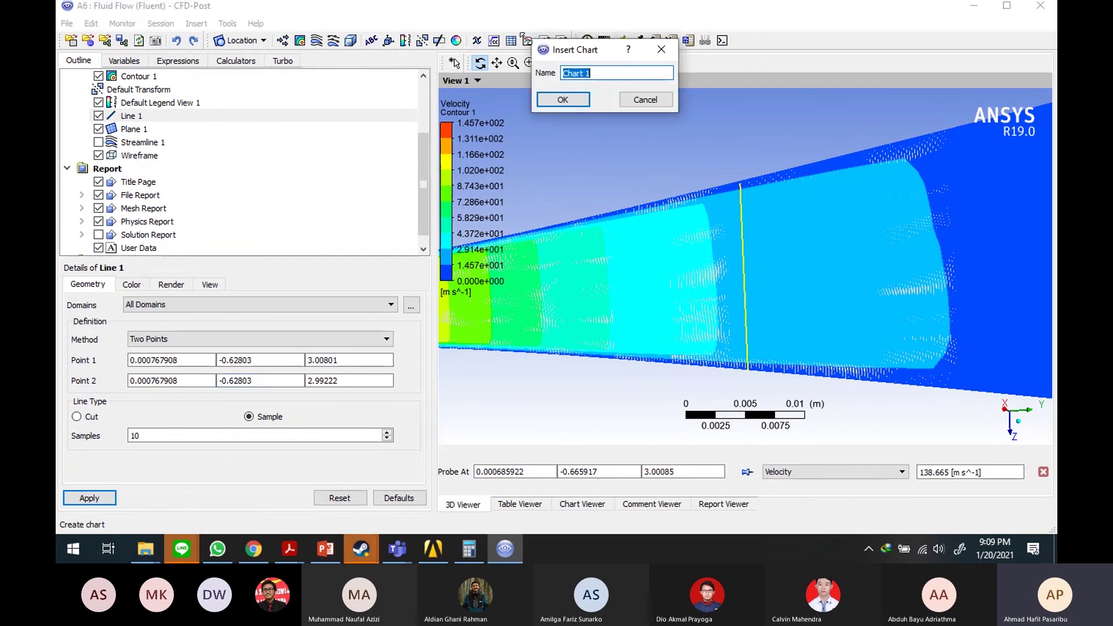
left_click(561, 100)
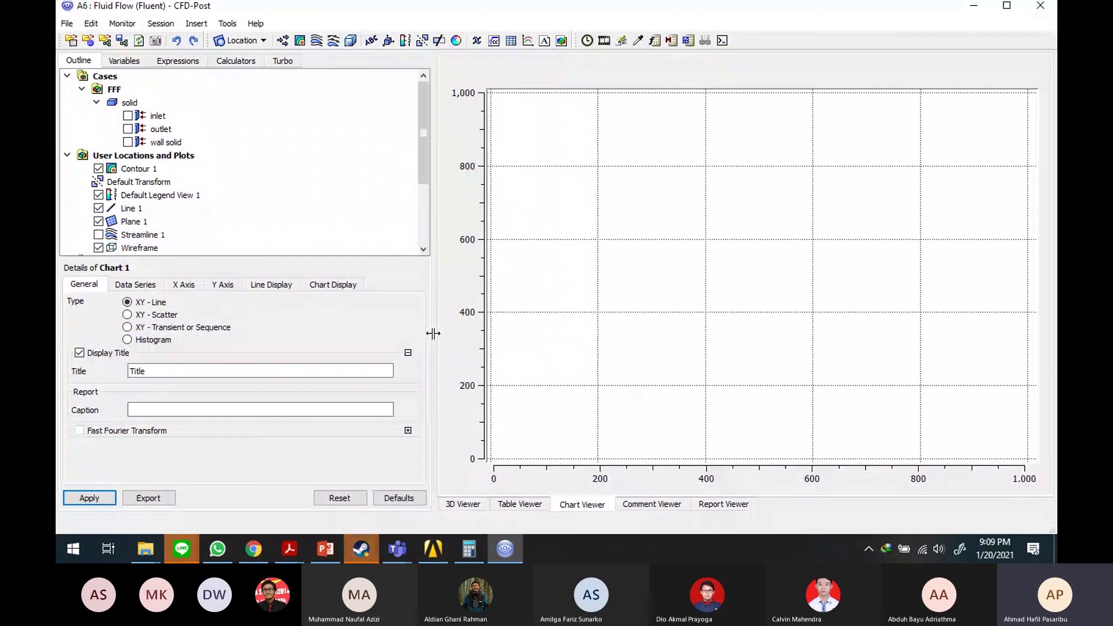
left_click(183, 290)
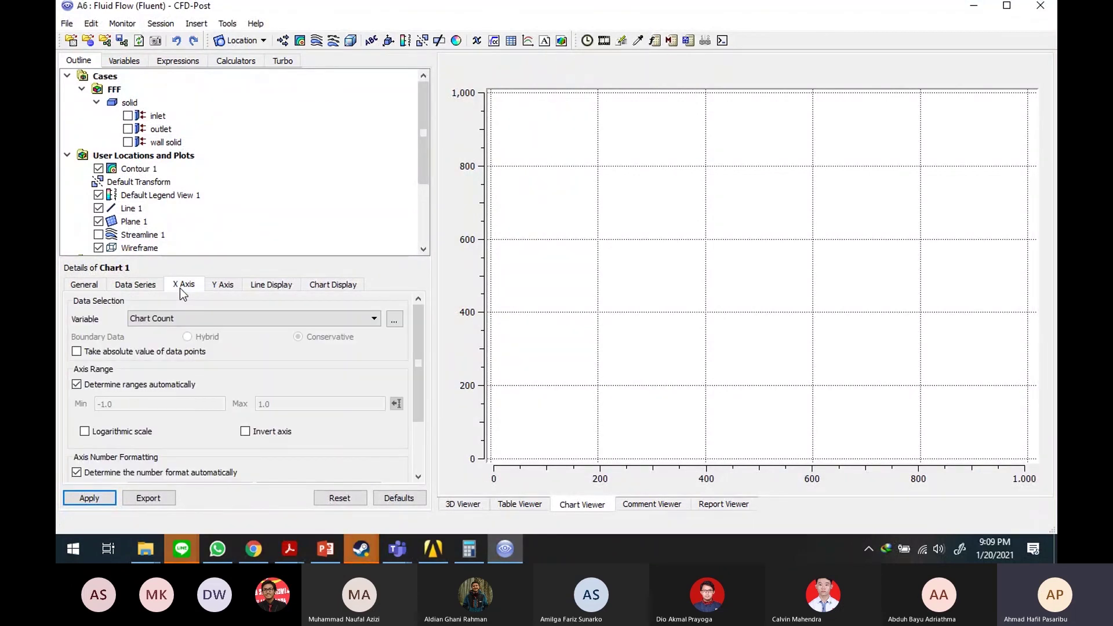
left_click(93, 289)
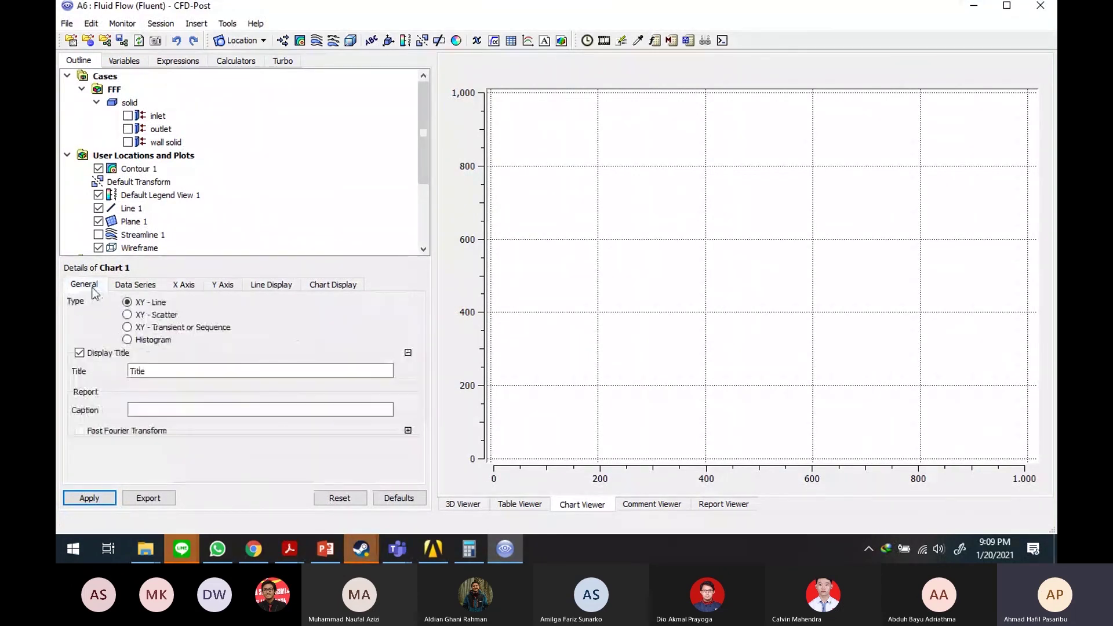
left_click(133, 286)
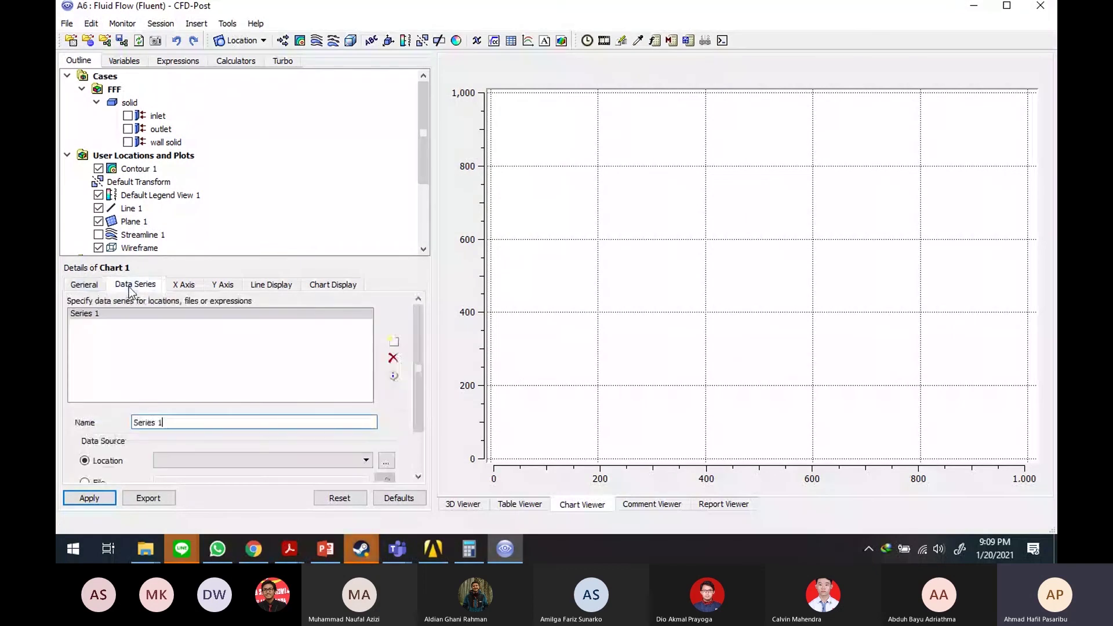
Step: Plot Chart 1 with Line 1 as the location of Series 1 and Velocity as the Y axis variable
left_click(205, 467)
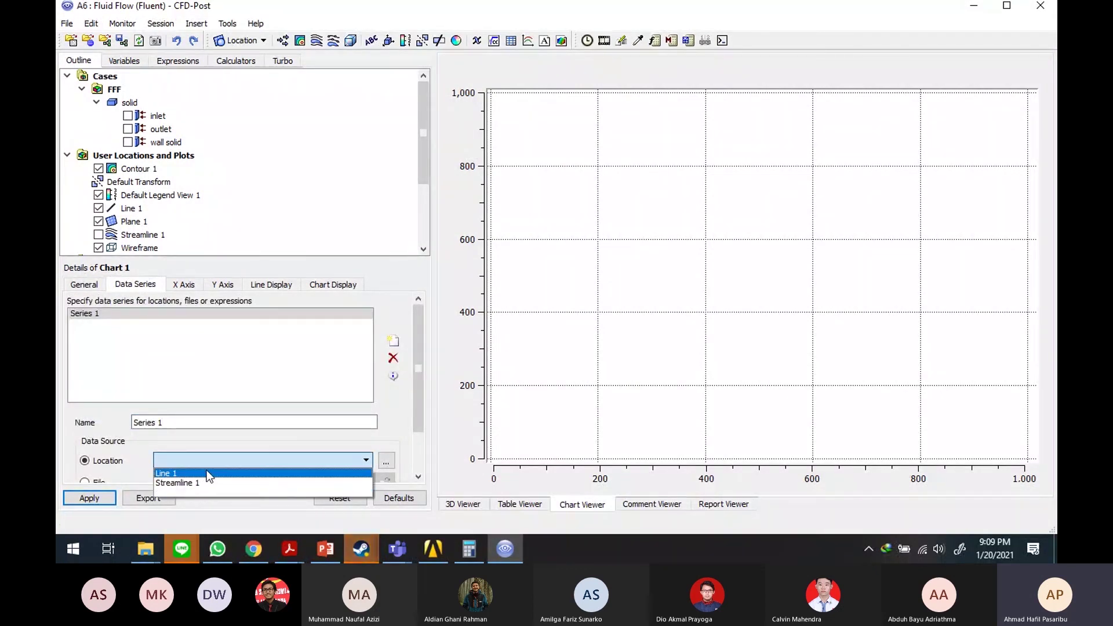
left_click(207, 471)
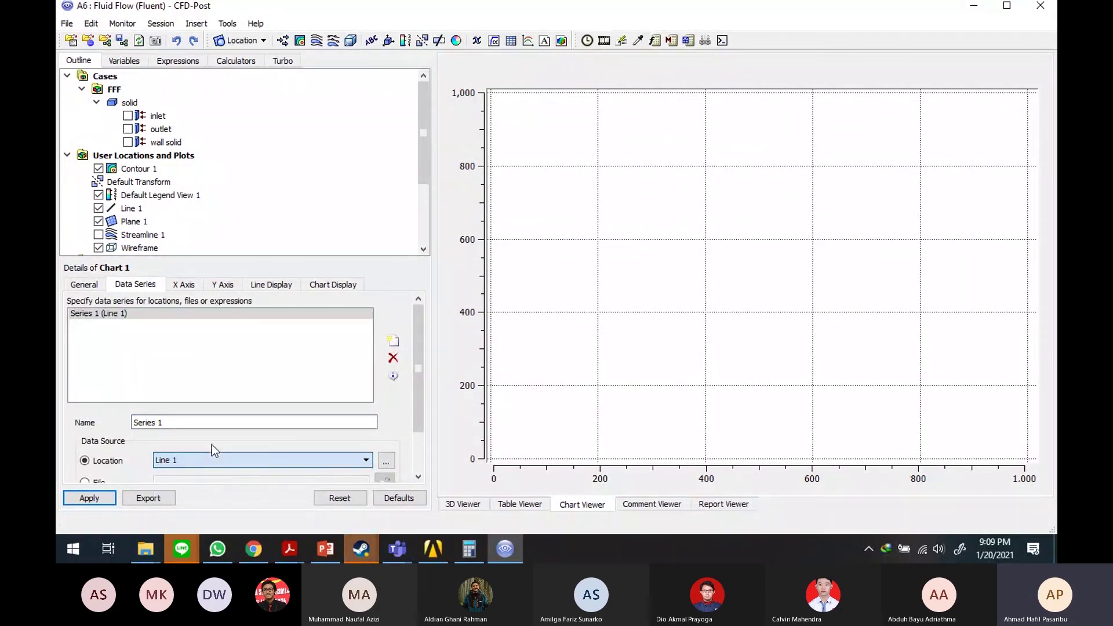
left_click(173, 285)
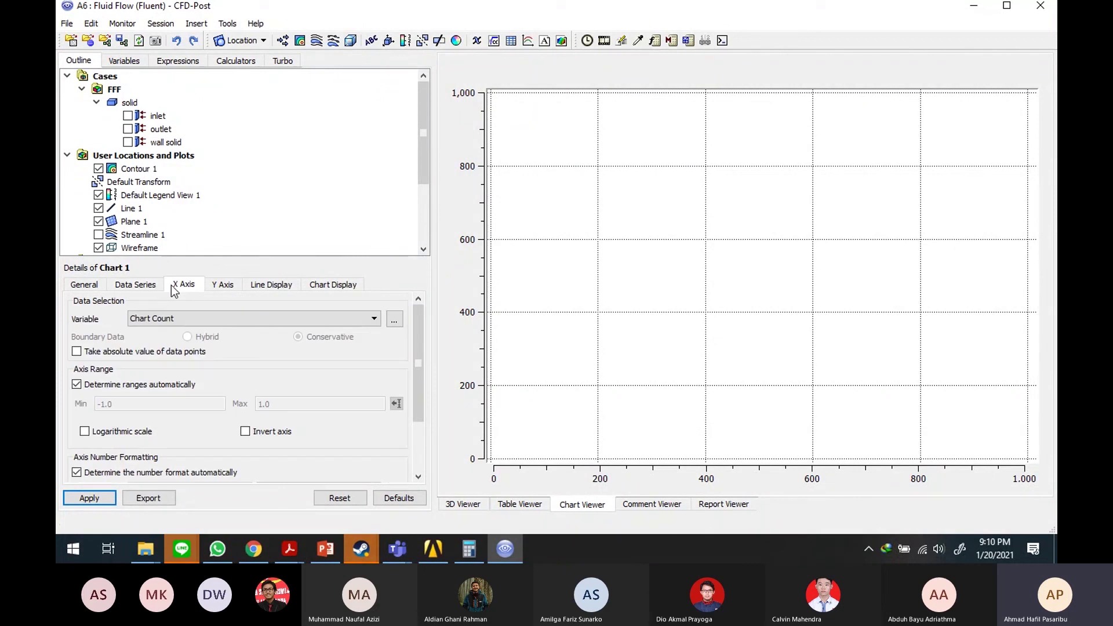
left_click(223, 284)
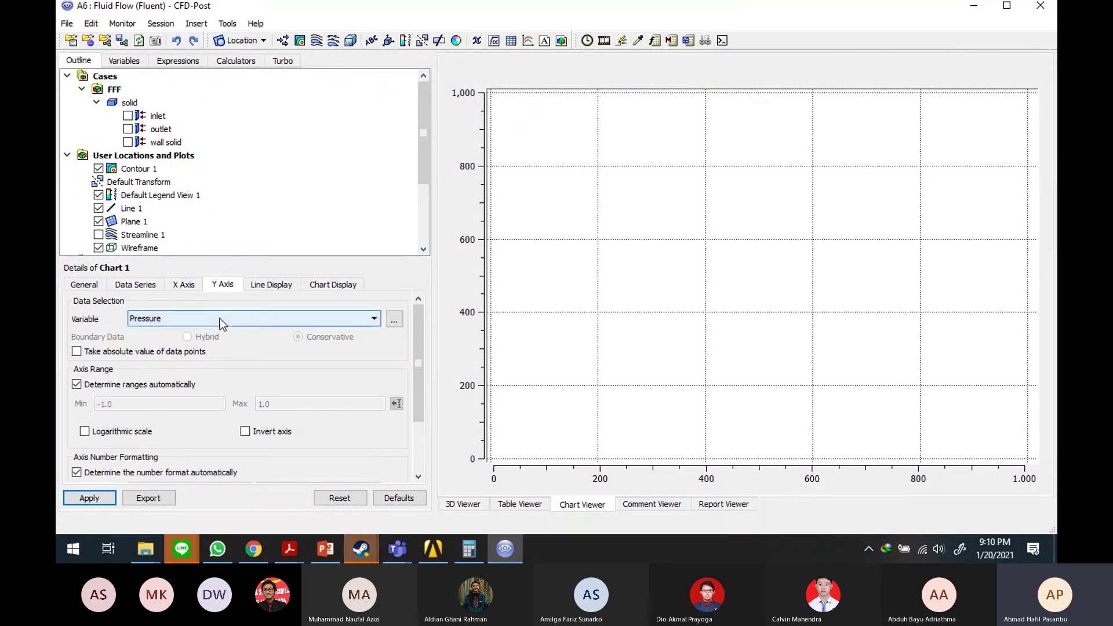
left_click(220, 318)
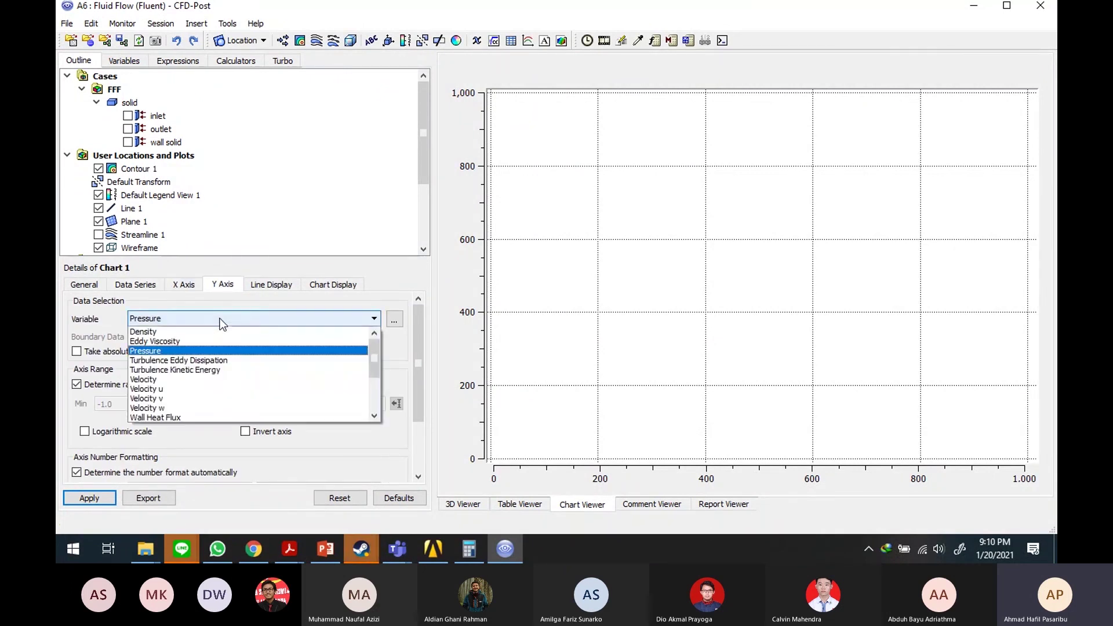
left_click(201, 379)
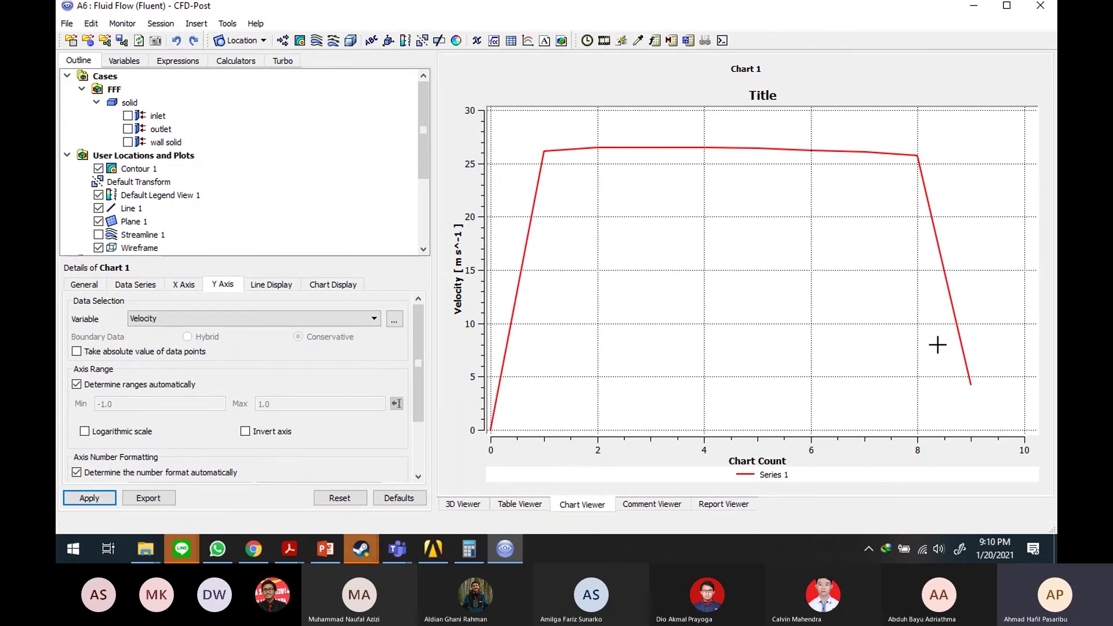
Step: Compare Chart 1's velocity curve with the Contour 1 colour bands crossed by Line 1 in the 3D view
scroll(253, 215, "down", 1)
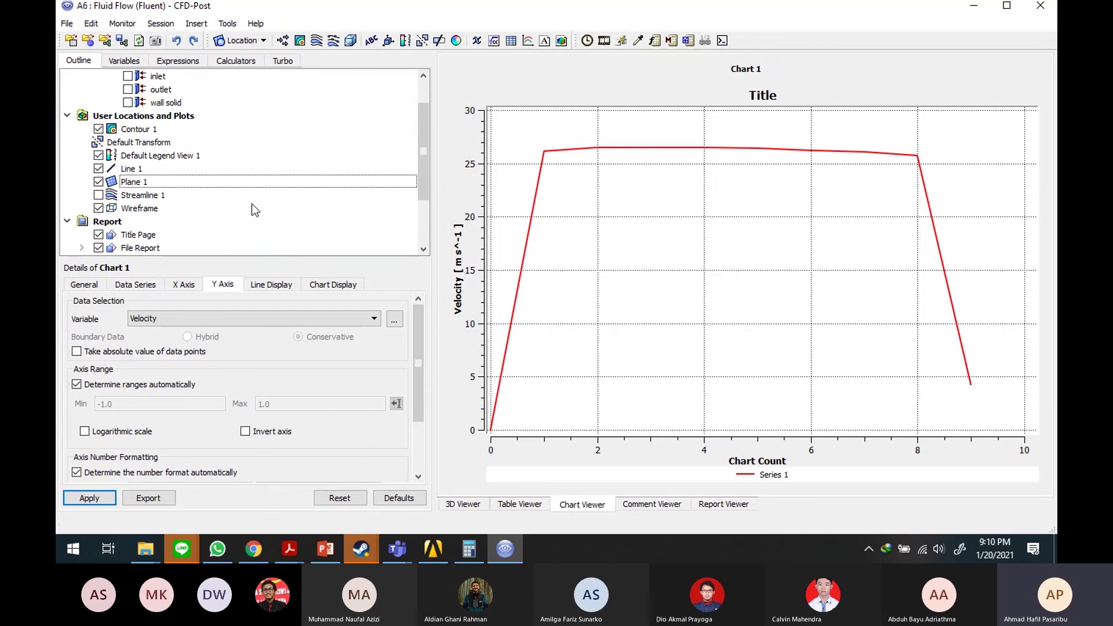
left_click(192, 131)
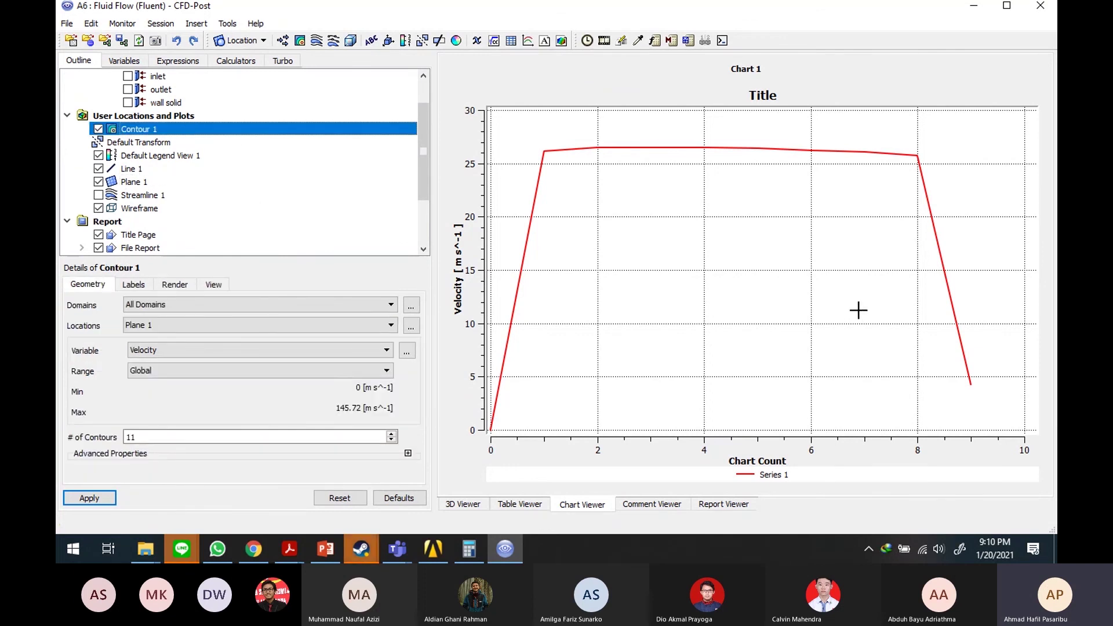
left_click(473, 503)
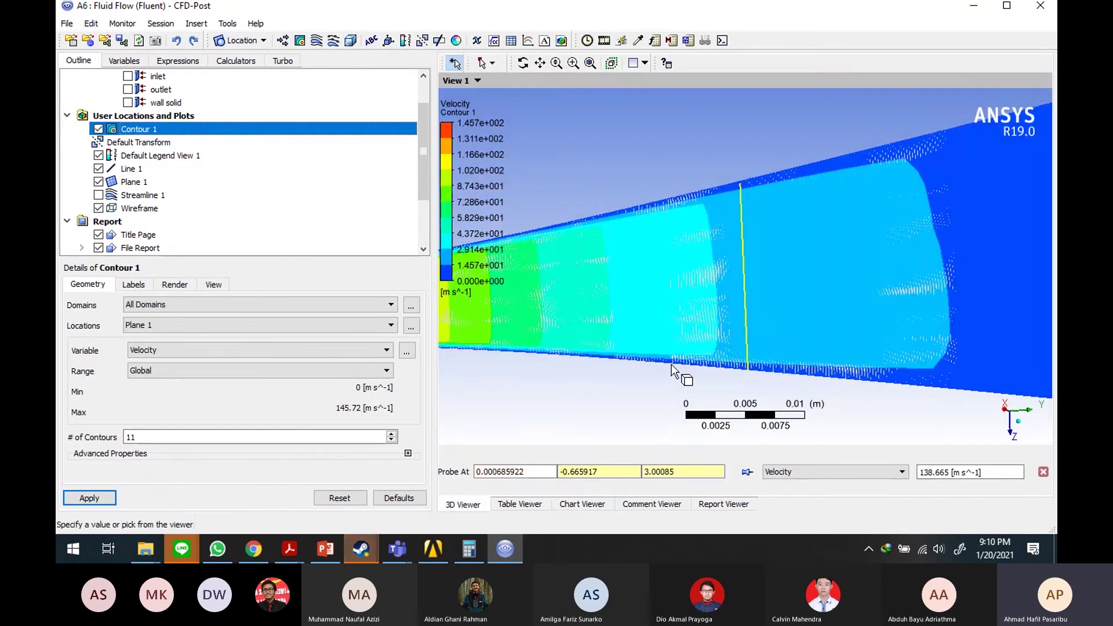
scroll(758, 183, "up", 2)
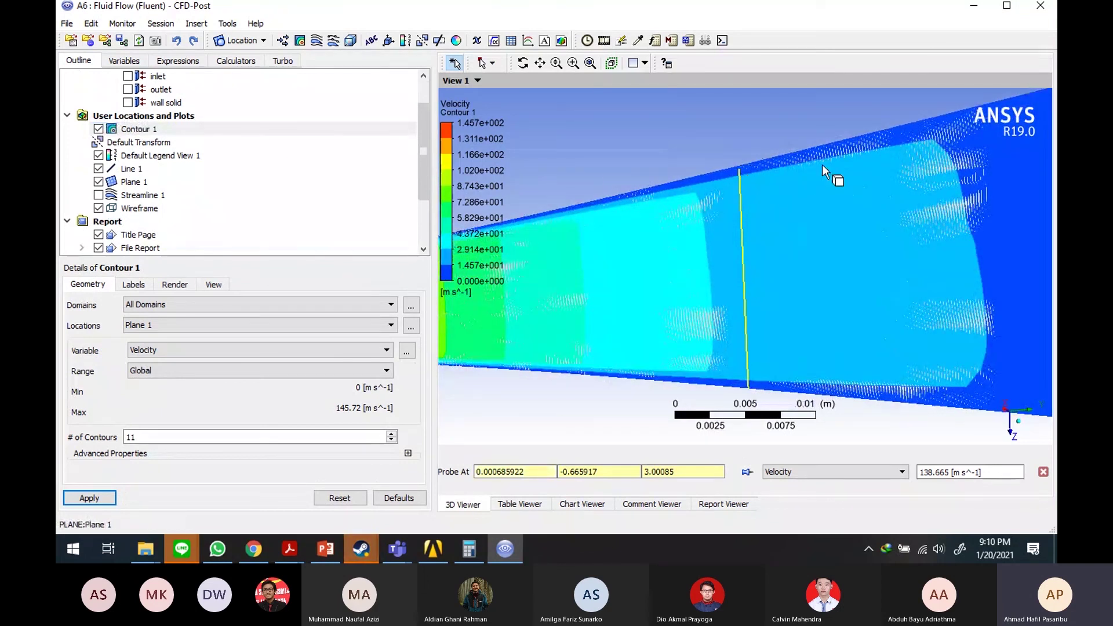
scroll(270, 163, "down", 2)
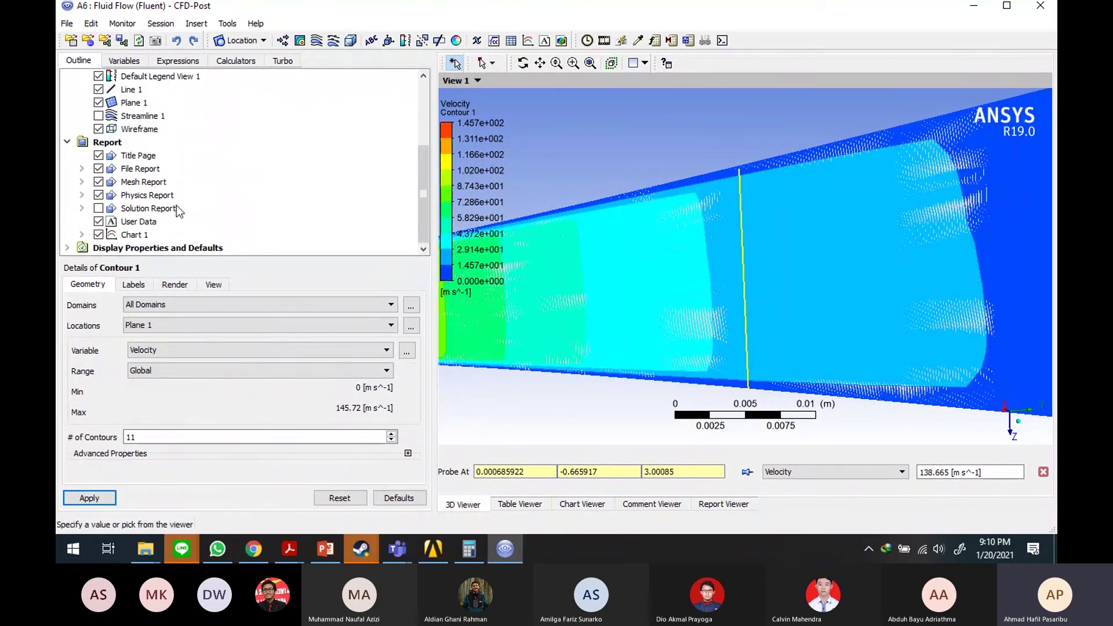
double_click(158, 235)
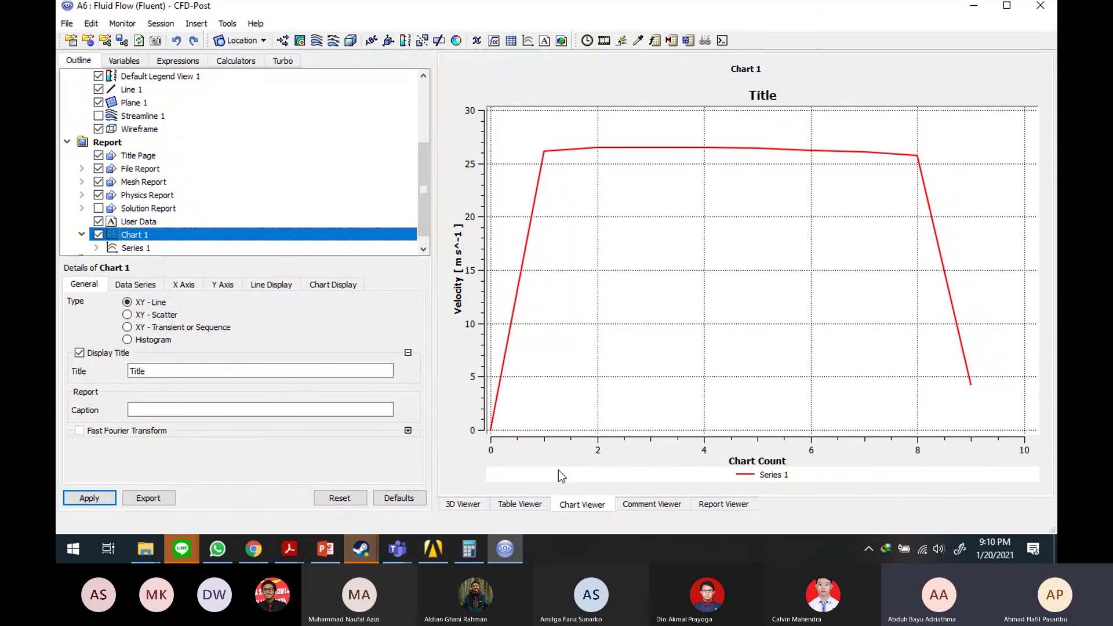
left_click(461, 505)
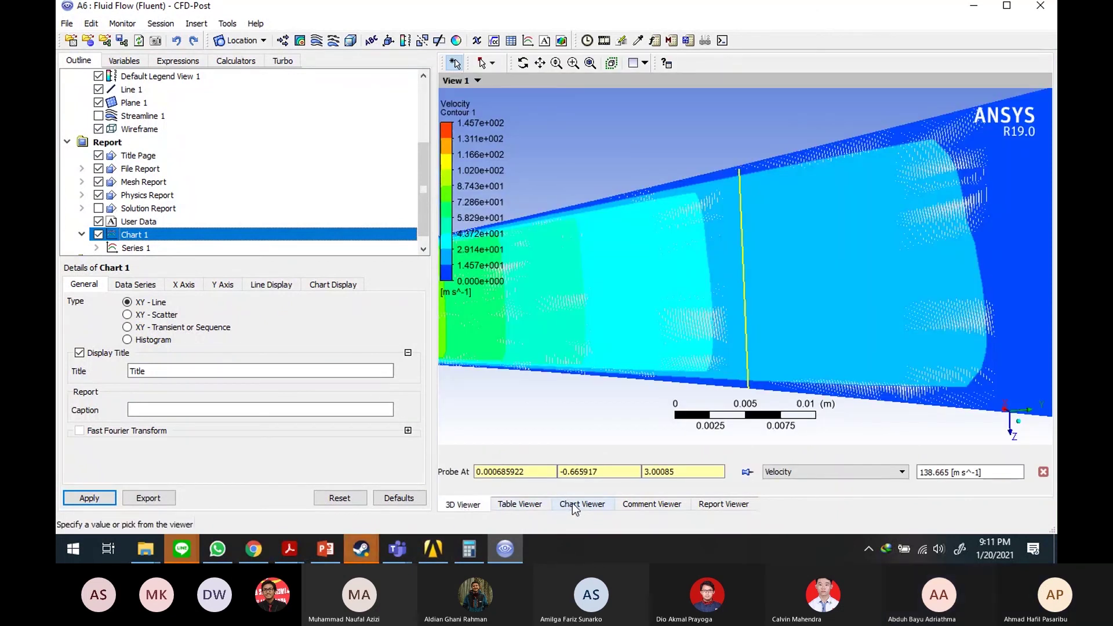
scroll(748, 315, "down", 3)
scroll(756, 307, "up", 2)
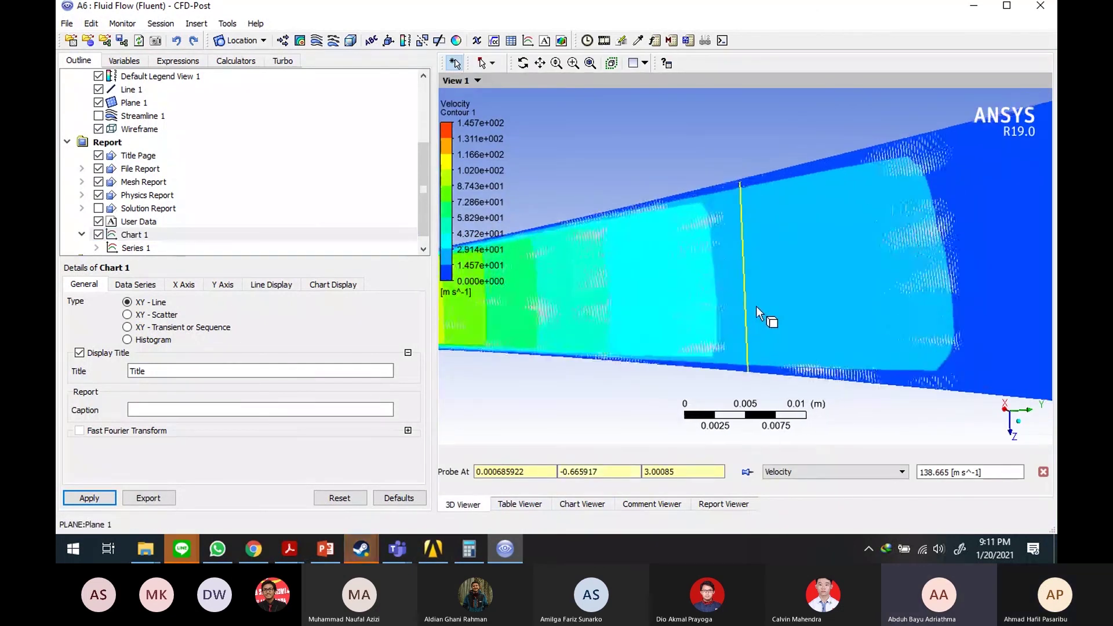
scroll(757, 306, "up", 2)
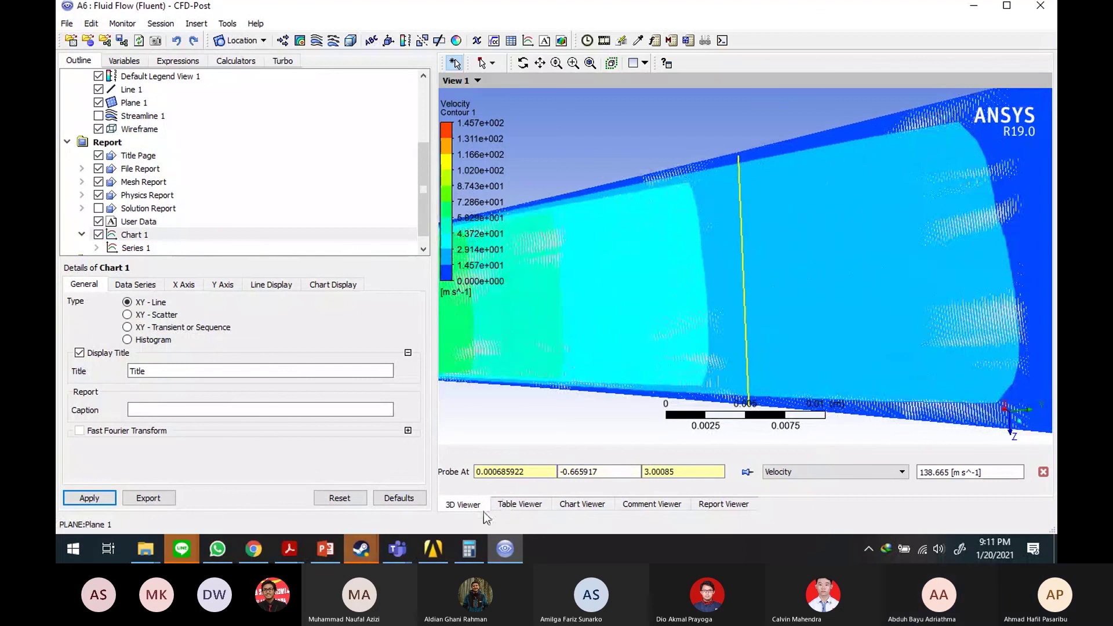
left_click(581, 505)
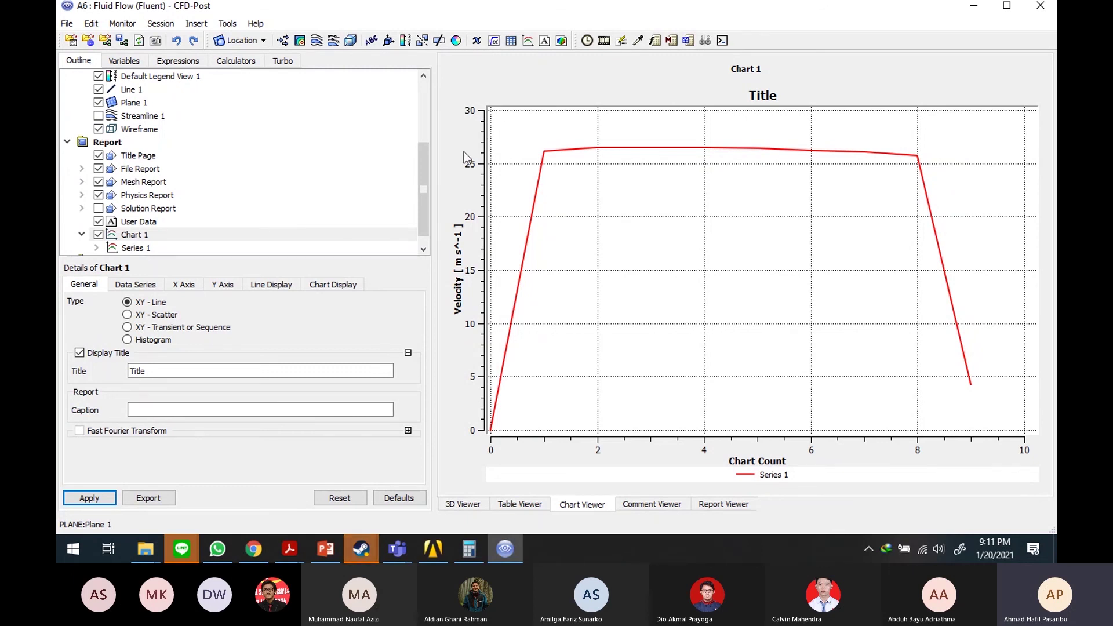
left_click_drag(419, 175, 429, 103)
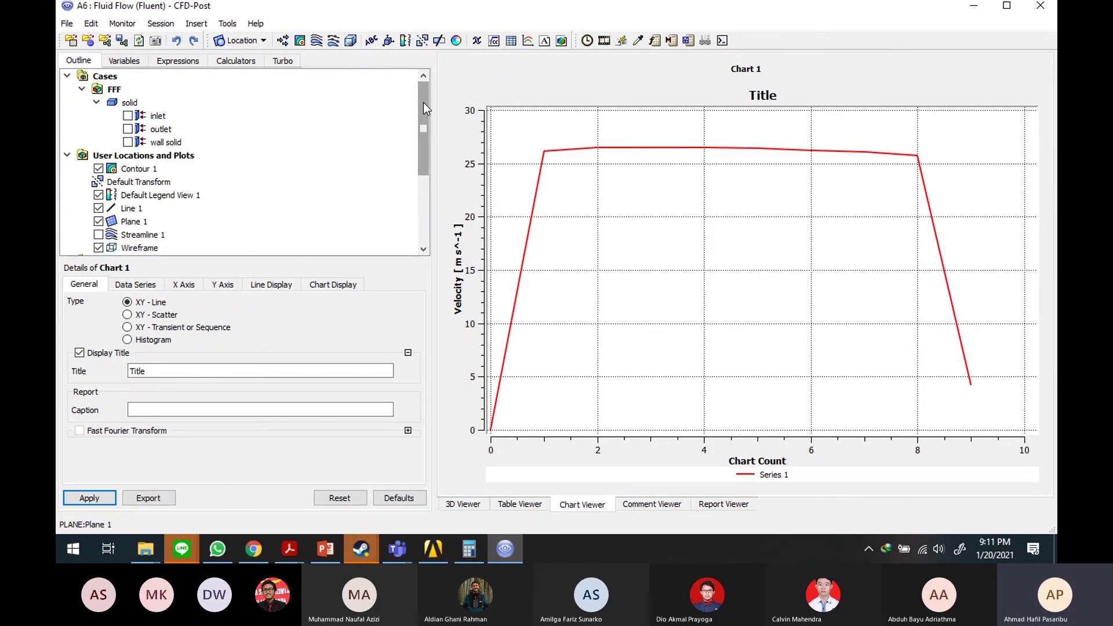
left_click_drag(423, 108, 415, 176)
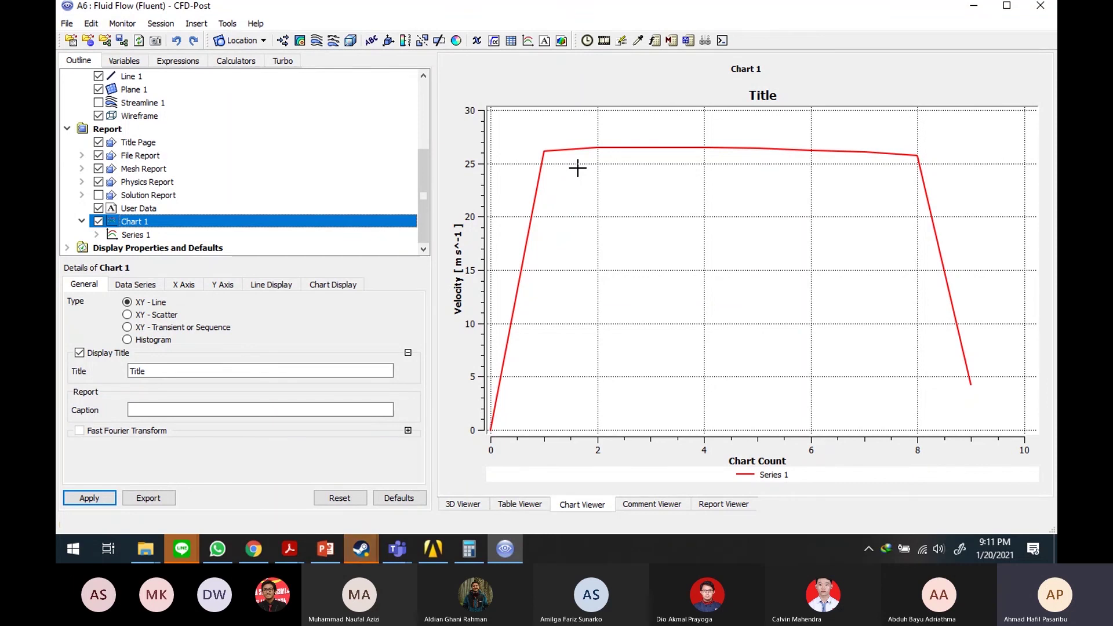
Step: Switch to Chrome, search Google for "boundary layer" images, and open the Wikipedia boundary layer diagram
left_click(264, 543)
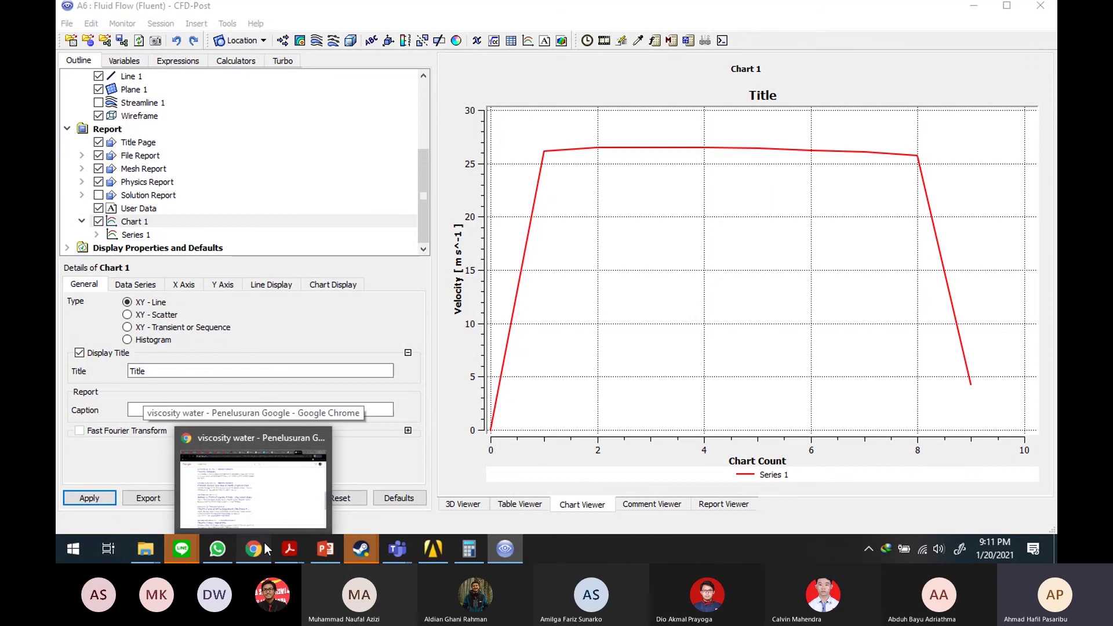
left_click(816, 35)
type("boud")
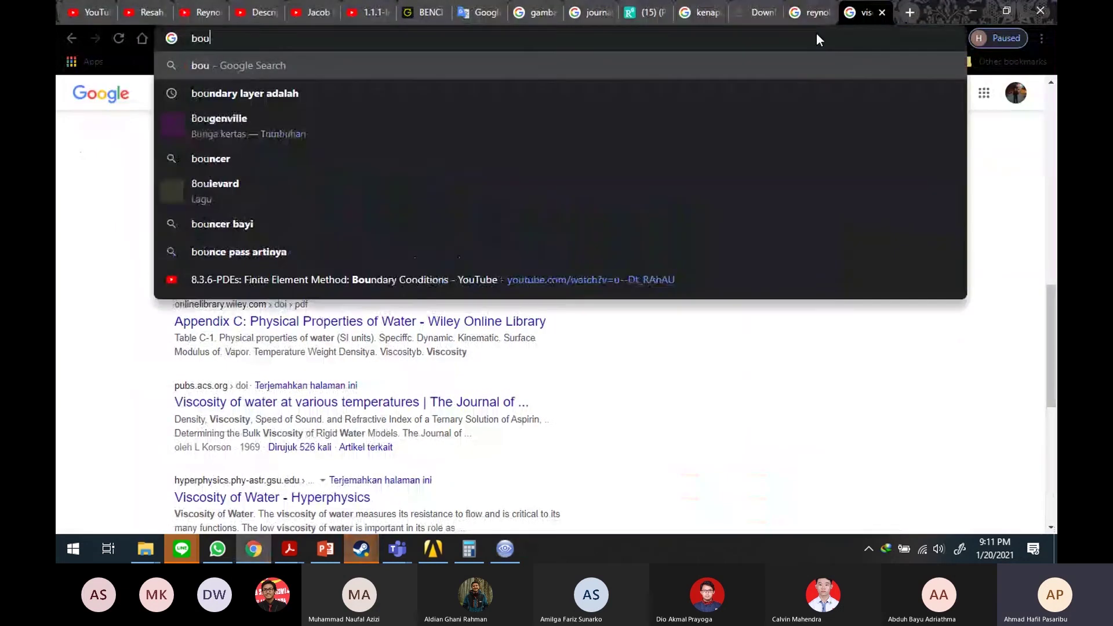
key("BackSpace")
key("BackSpace")
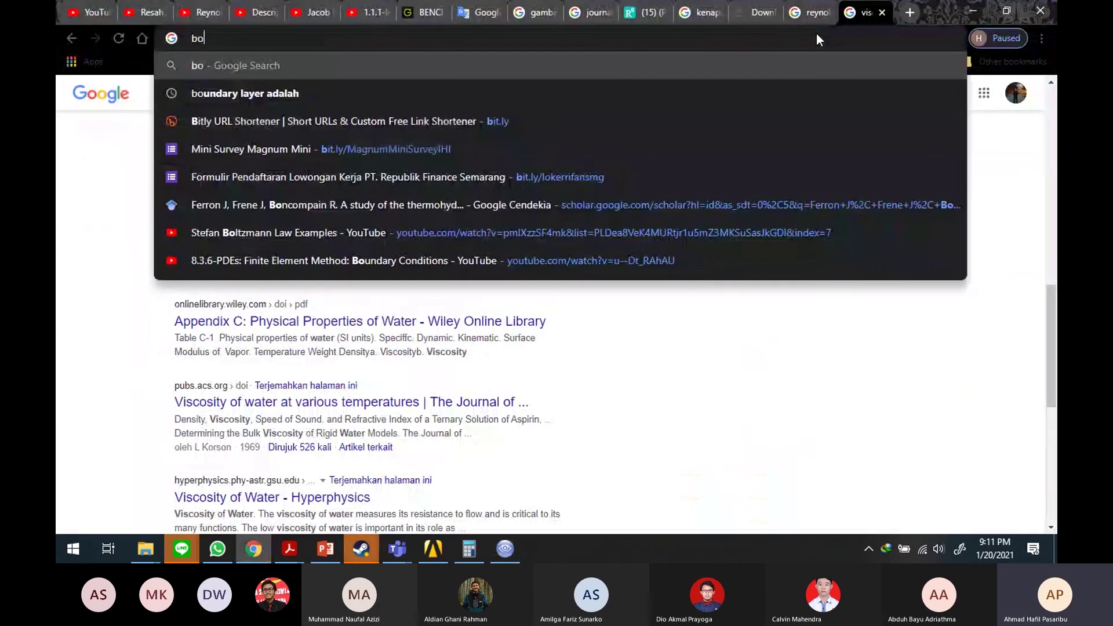
type("undary layer")
key("Return")
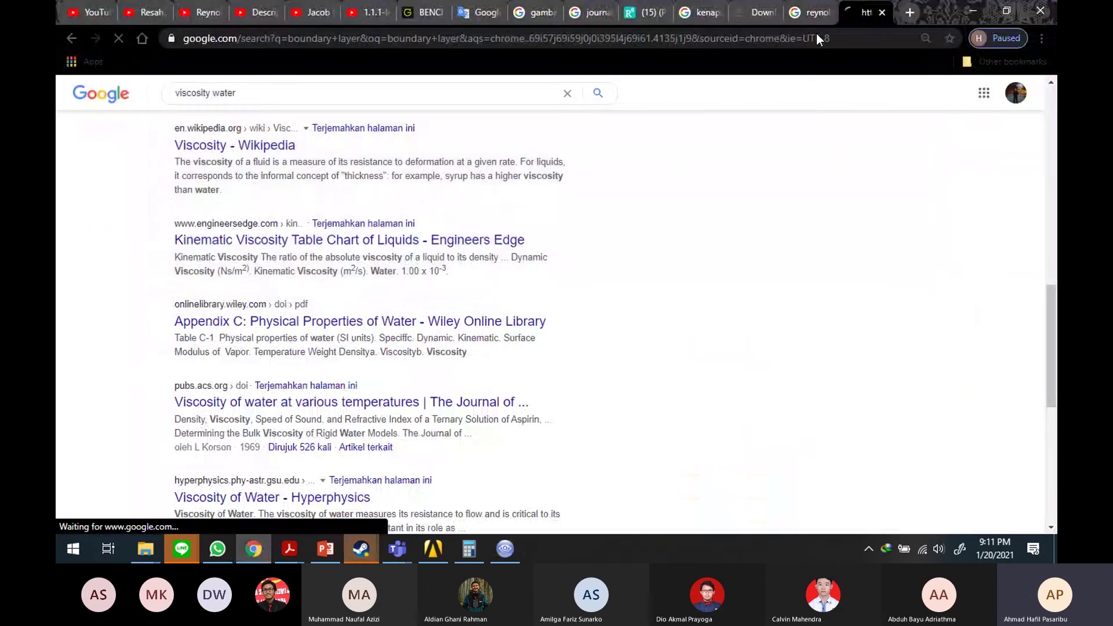
left_click(268, 151)
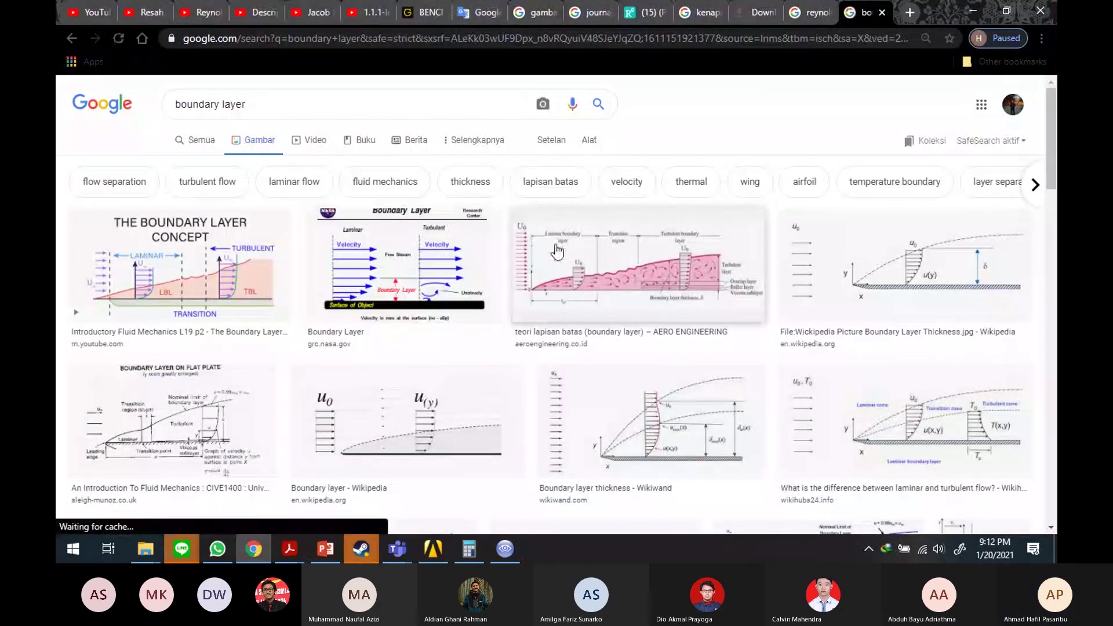
left_click(467, 403)
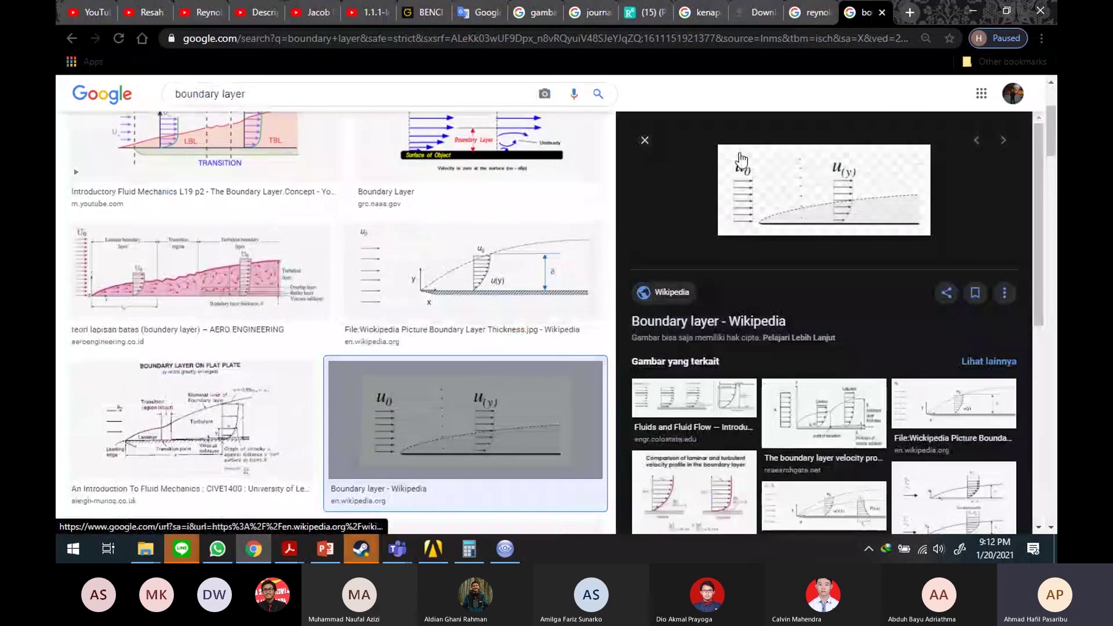